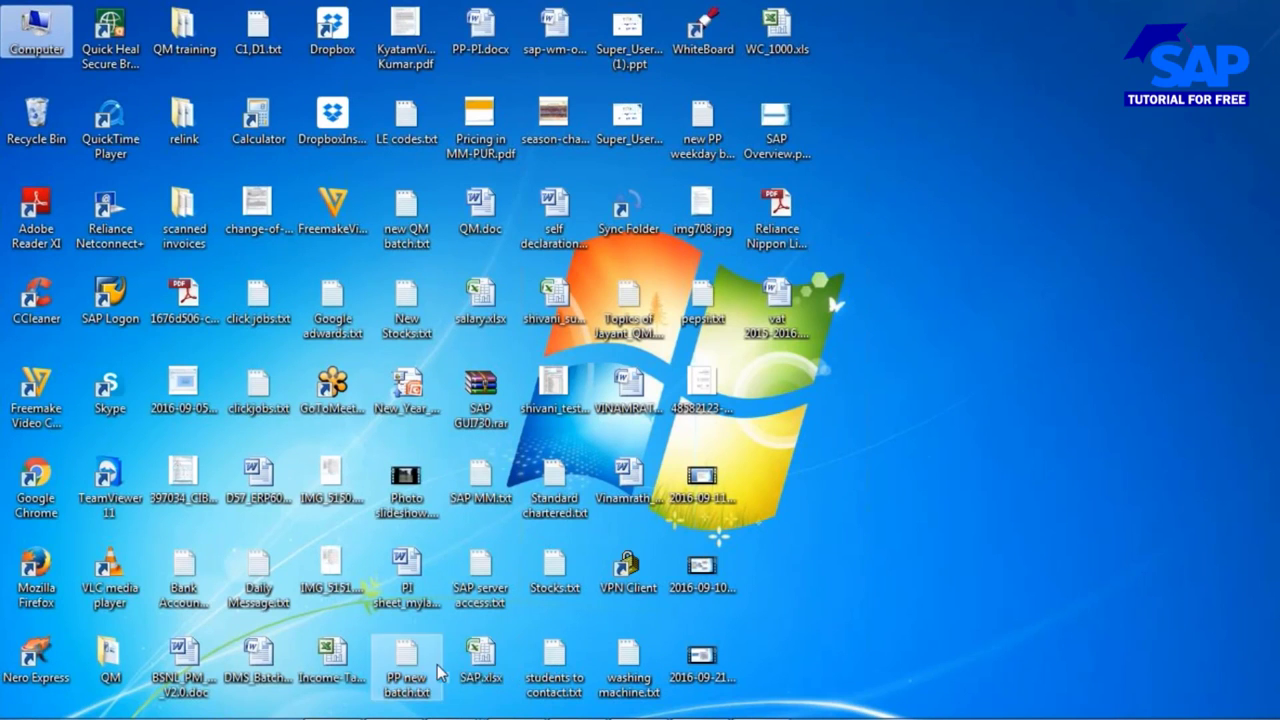
Open the SAP.xlsx workbook from the desktop and go through its sheets to Sheet17.
left_click(482, 662)
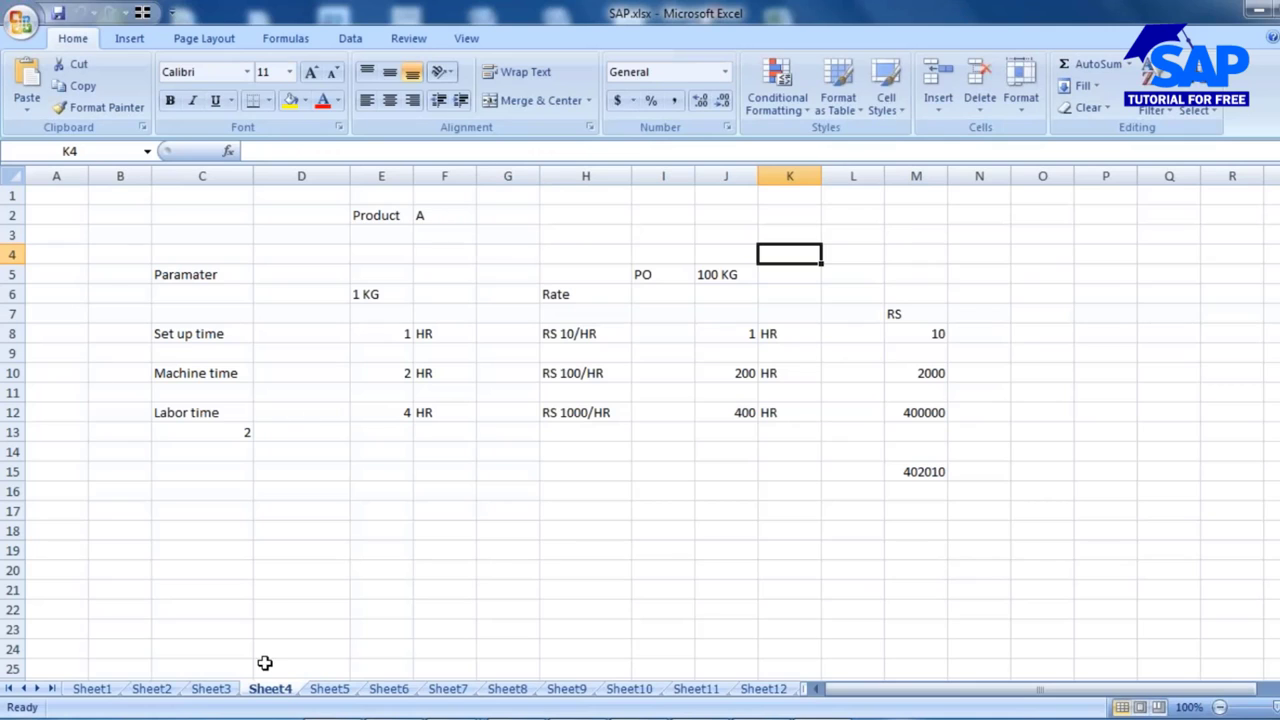
left_click(332, 689)
left_click(389, 689)
left_click(449, 690)
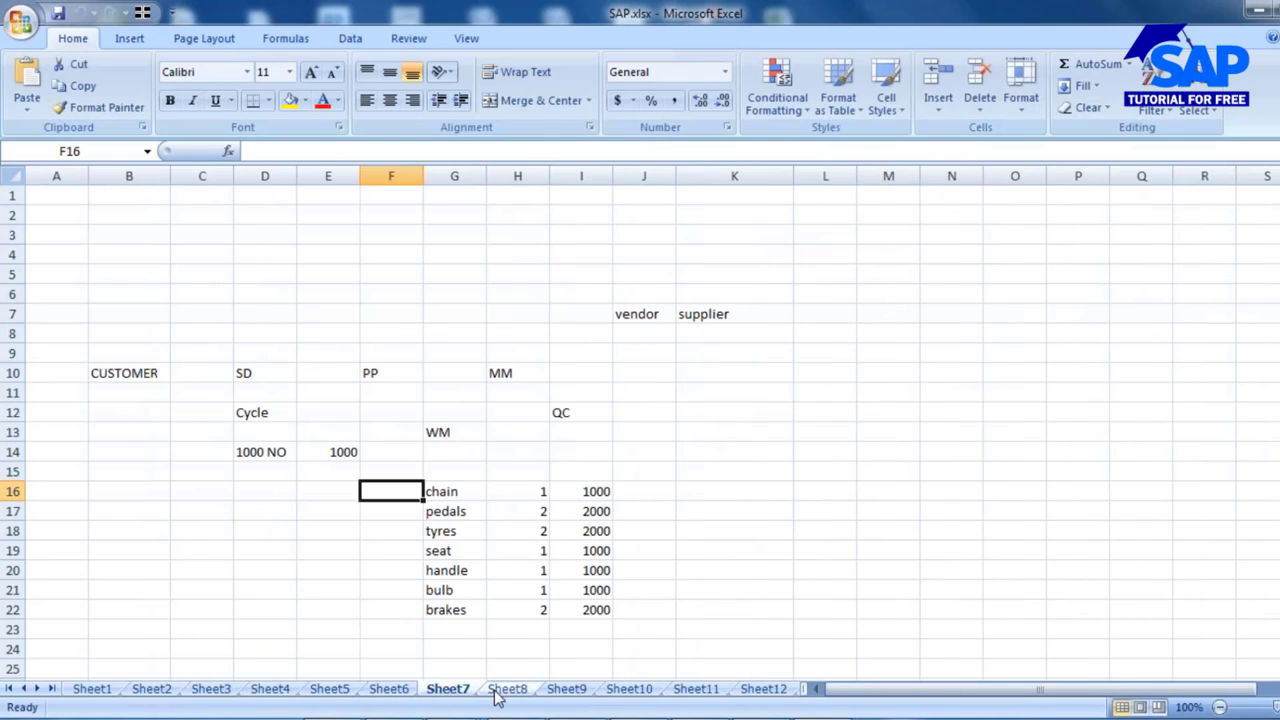
left_click(505, 690)
left_click(570, 690)
left_click(648, 696)
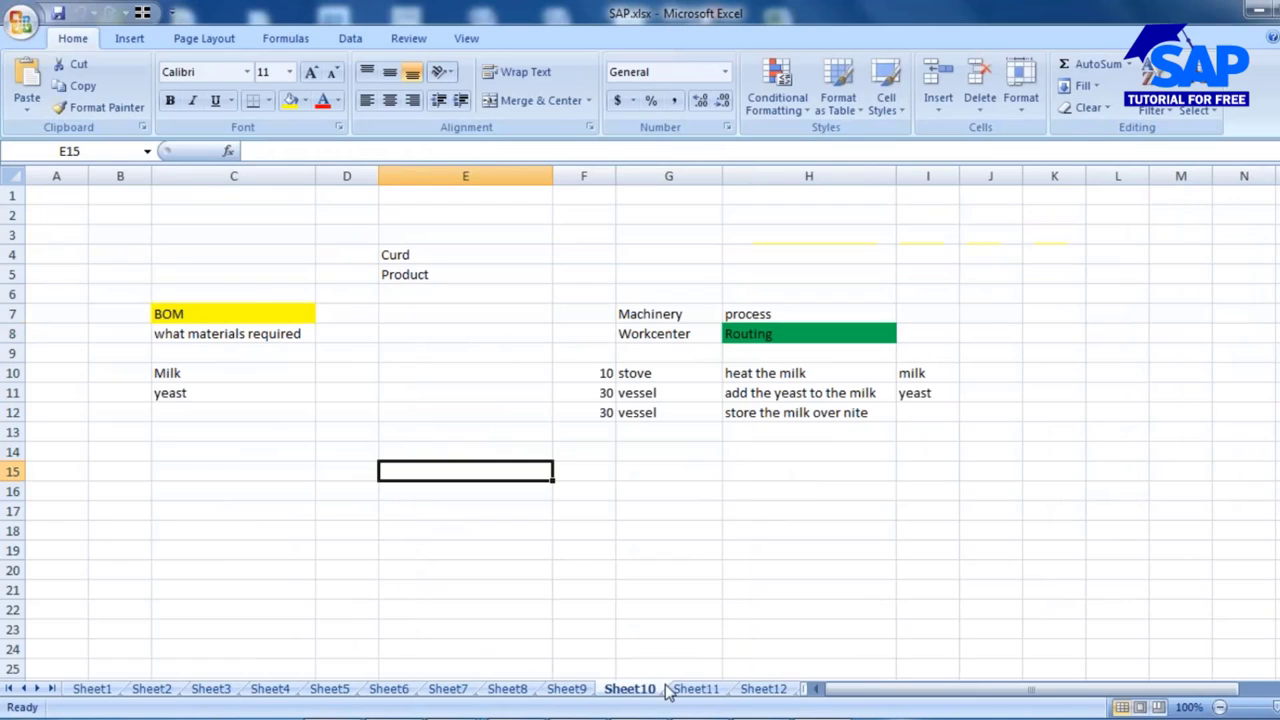
left_click(684, 692)
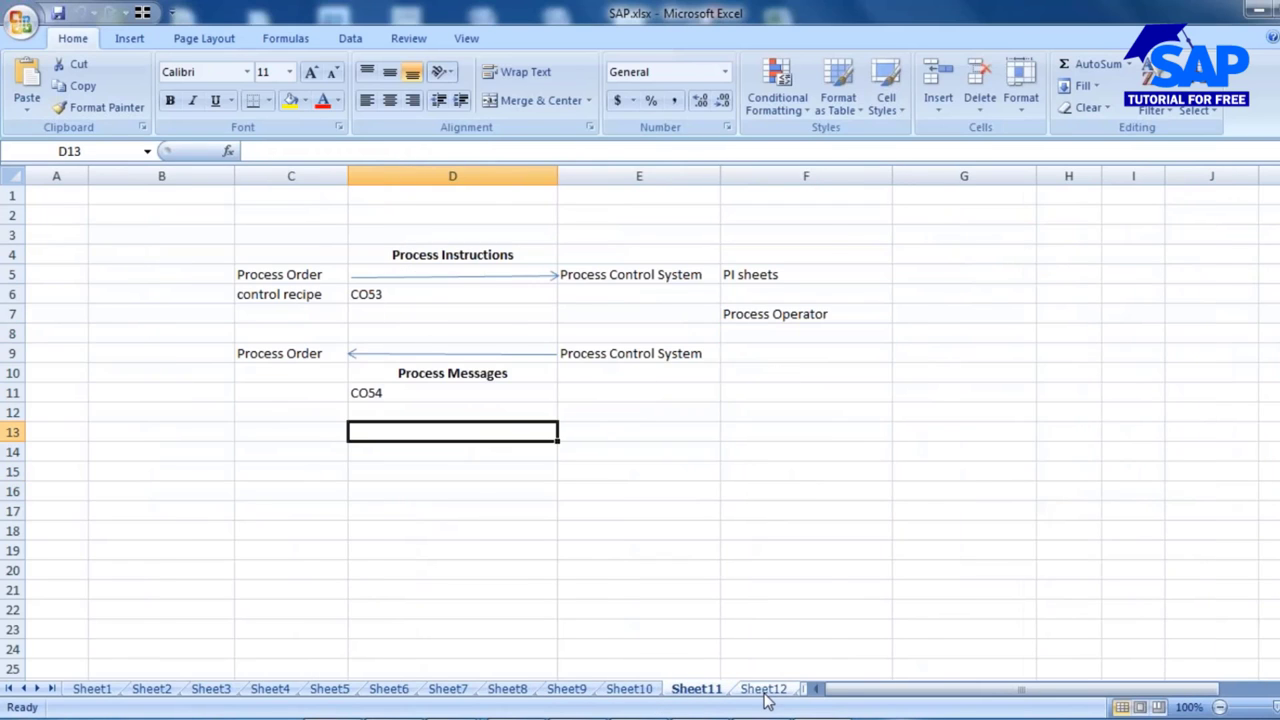
left_click(766, 692)
left_click(815, 690)
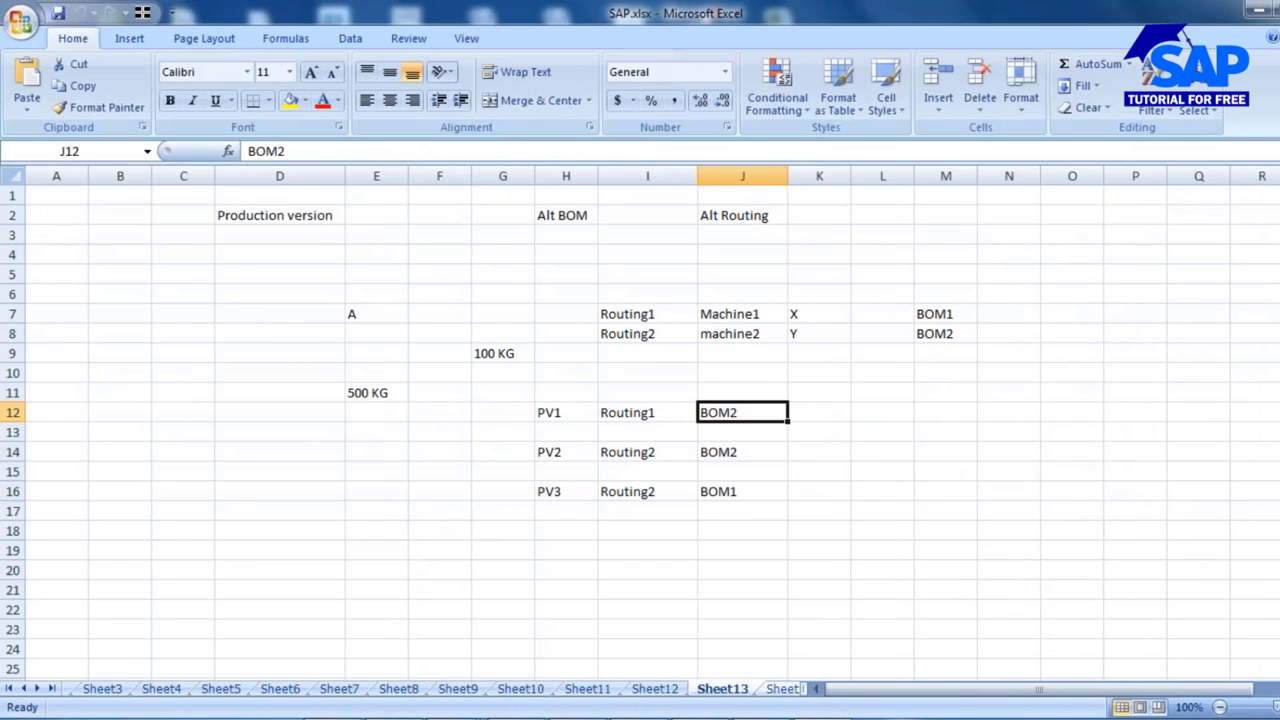
left_click(785, 690)
left_click(778, 690)
left_click(790, 692)
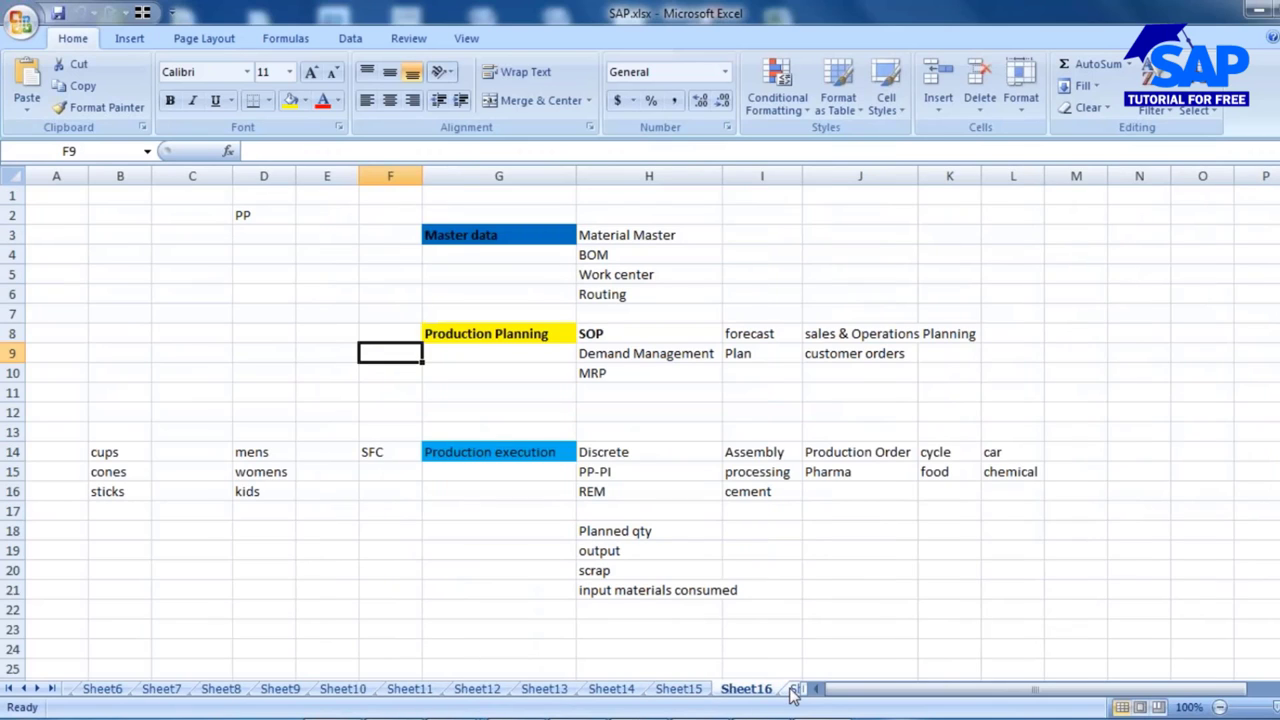
left_click(792, 692)
left_click(337, 382)
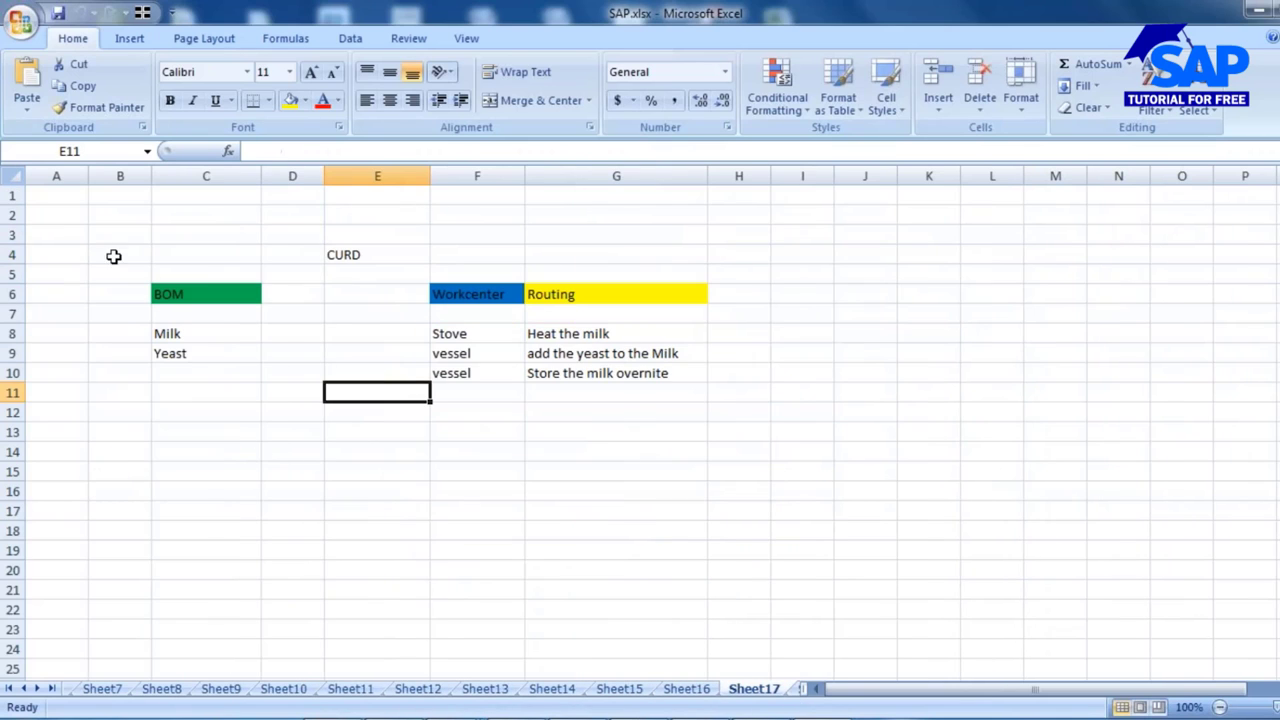
Clear the contents of the whole curd BOM and routing table on Sheet17.
left_click_drag(100, 232, 897, 540)
key("Delete")
left_click(377, 333)
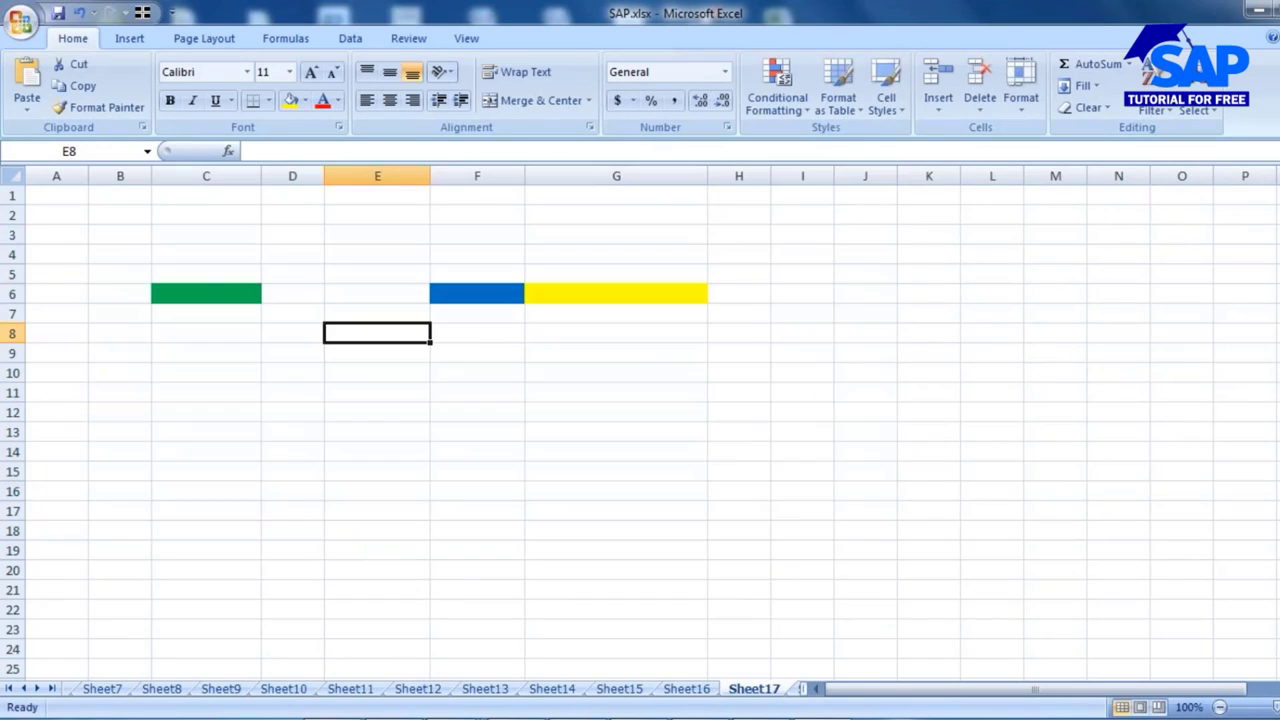
Delete row 6 with its coloured header cells and make column G narrower.
left_click(14, 293)
right_click(14, 293)
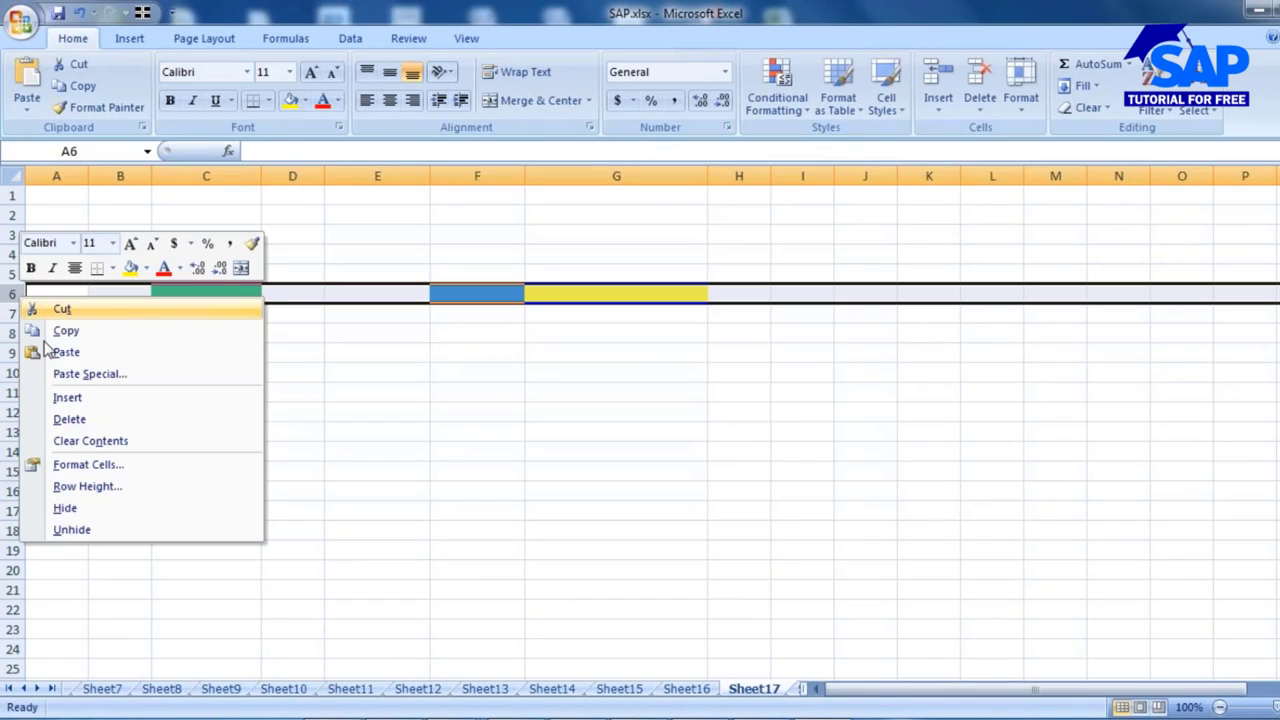
left_click(69, 419)
left_click(477, 412)
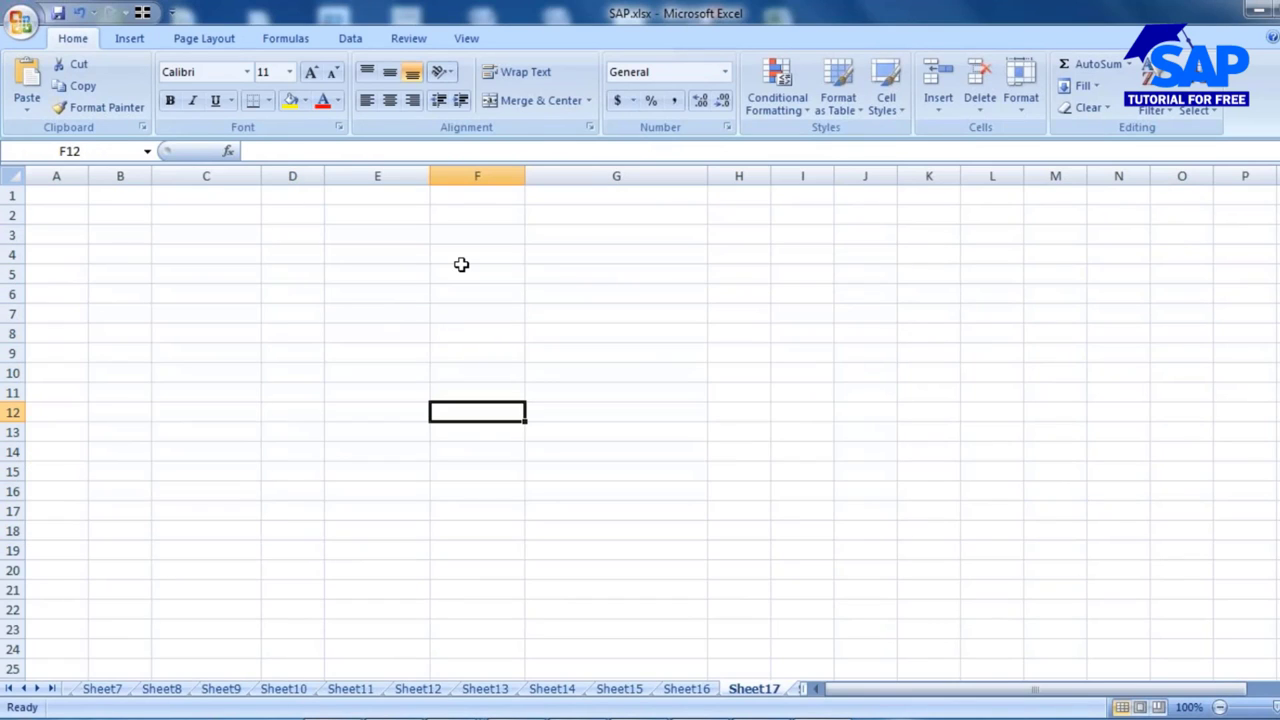
left_click_drag(707, 176, 637, 176)
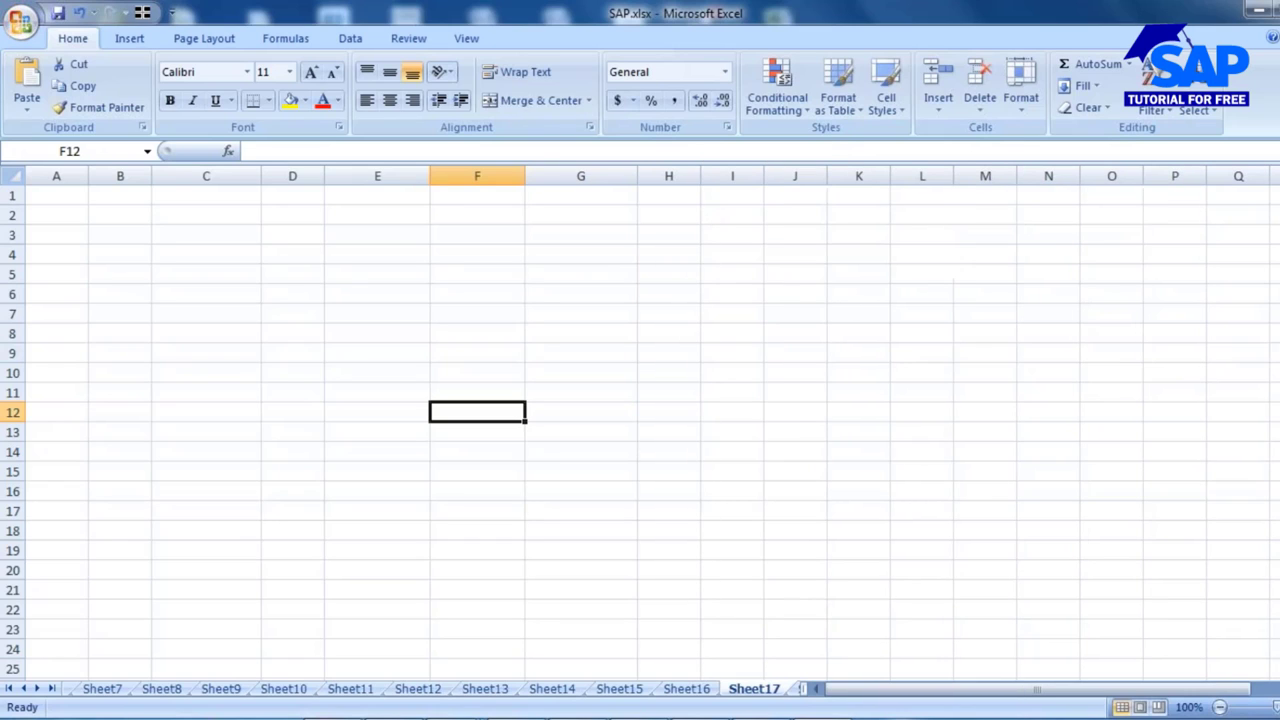
Merge and center cells H4:L4 and enter the heading "Environmental Conditions" in them.
left_click_drag(651, 254, 909, 255)
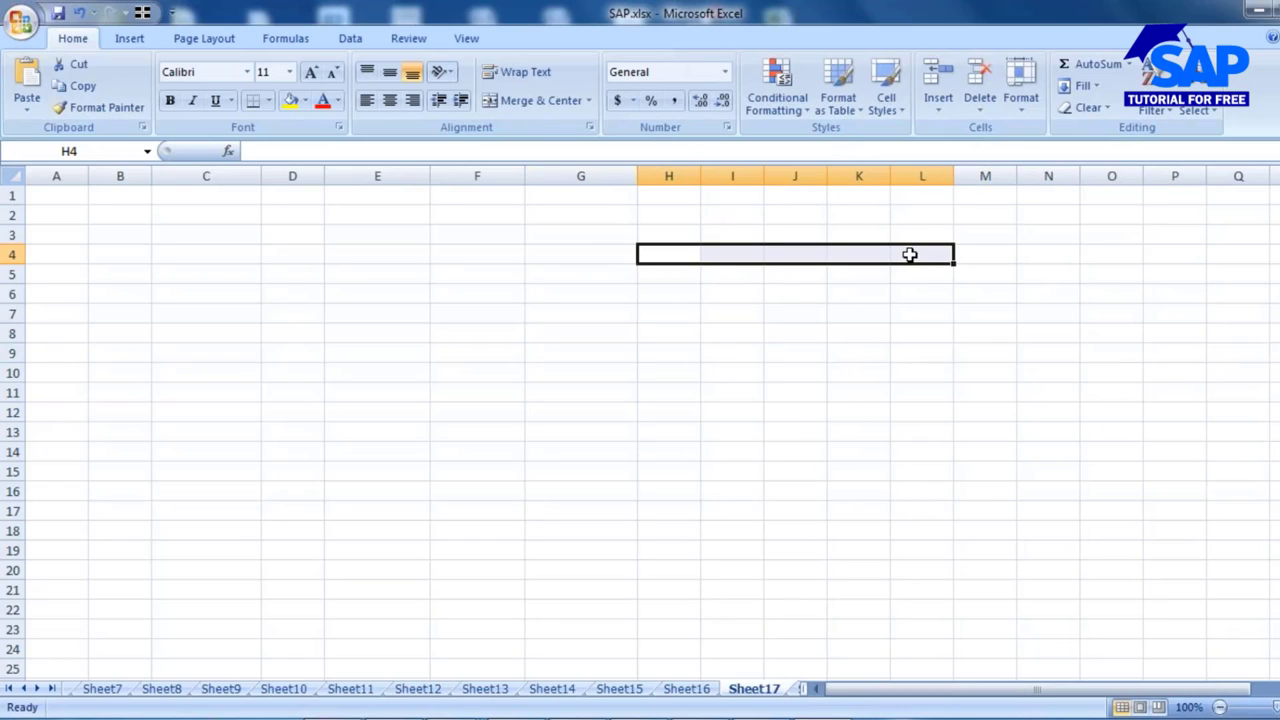
left_click(529, 102)
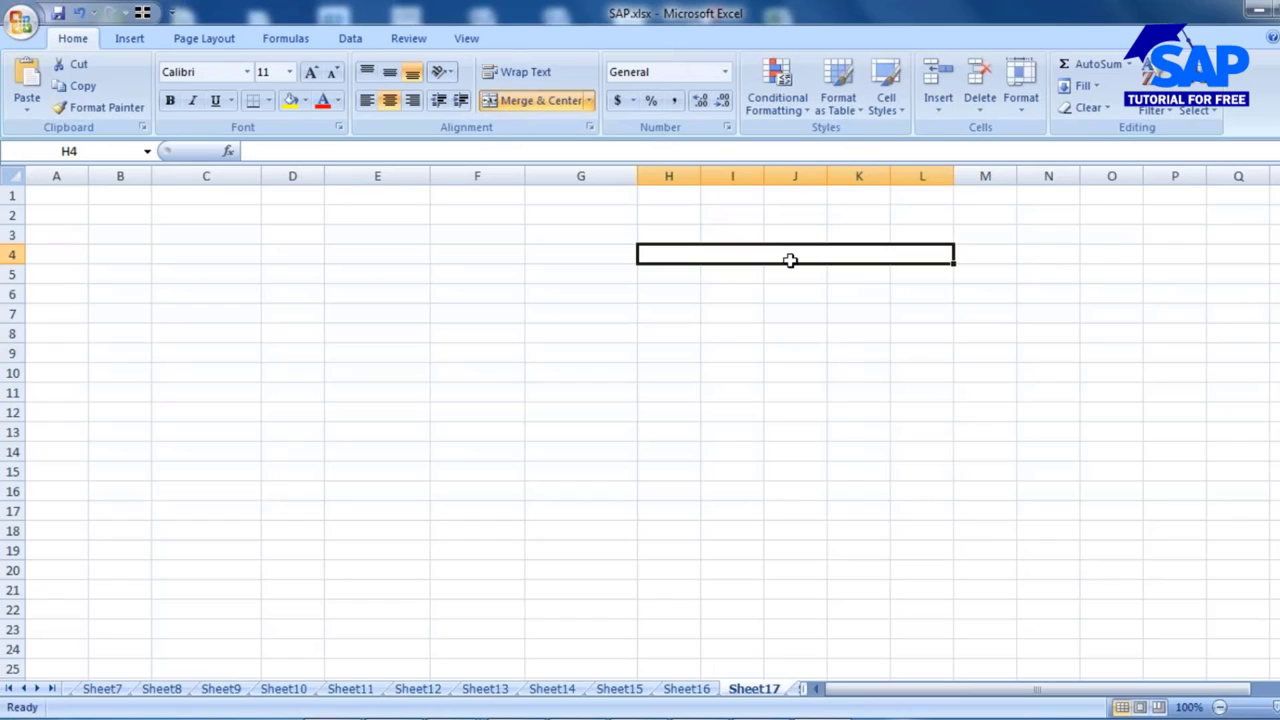
type("EN")
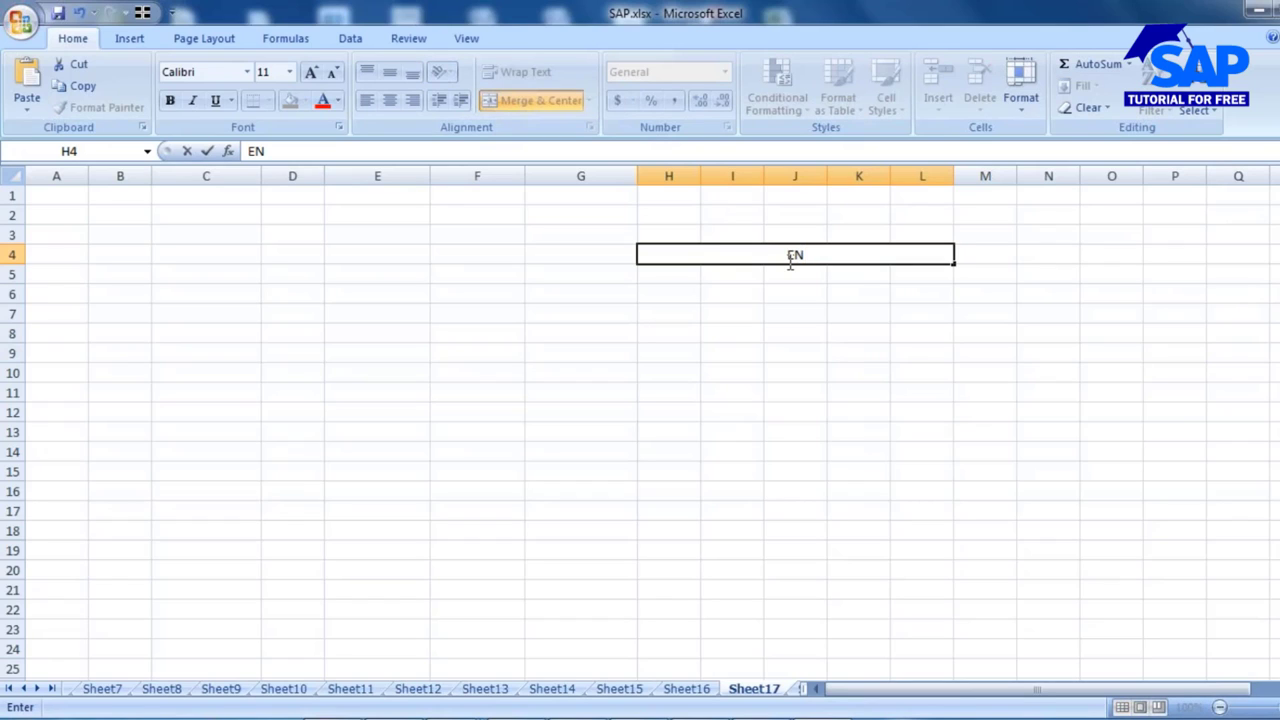
key("BackSpace")
type("nvironmental")
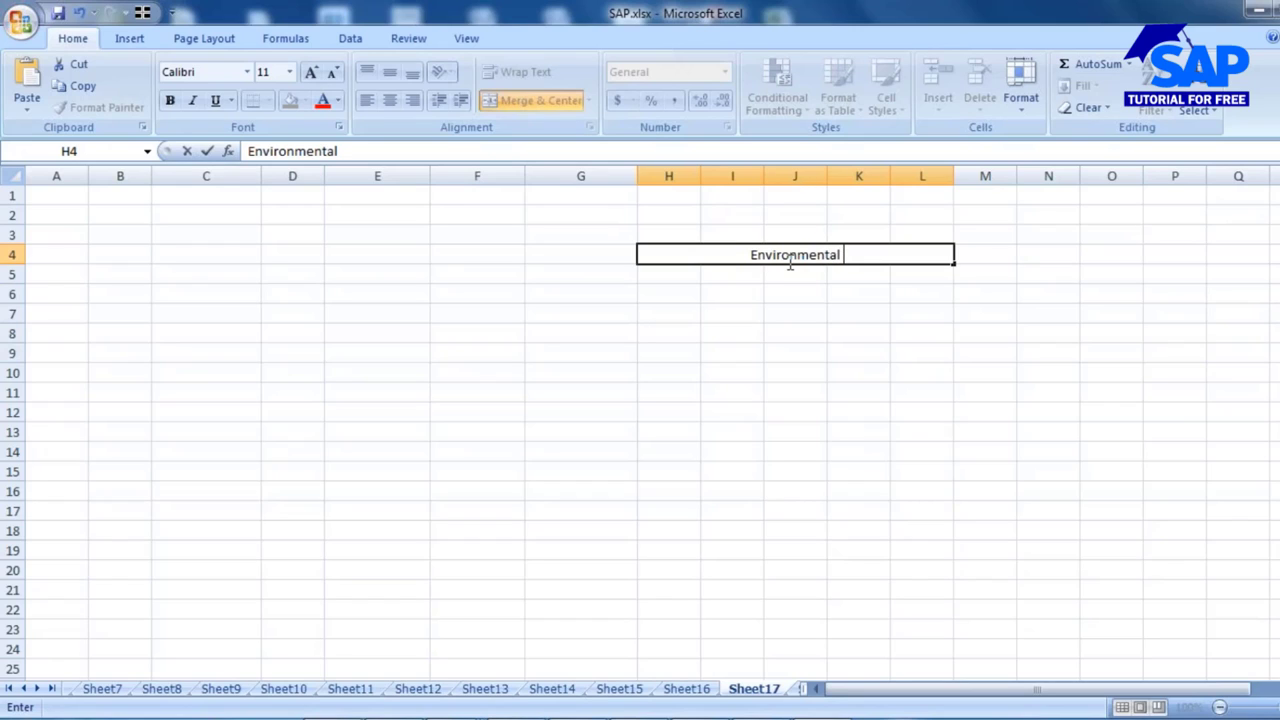
type(" Condi")
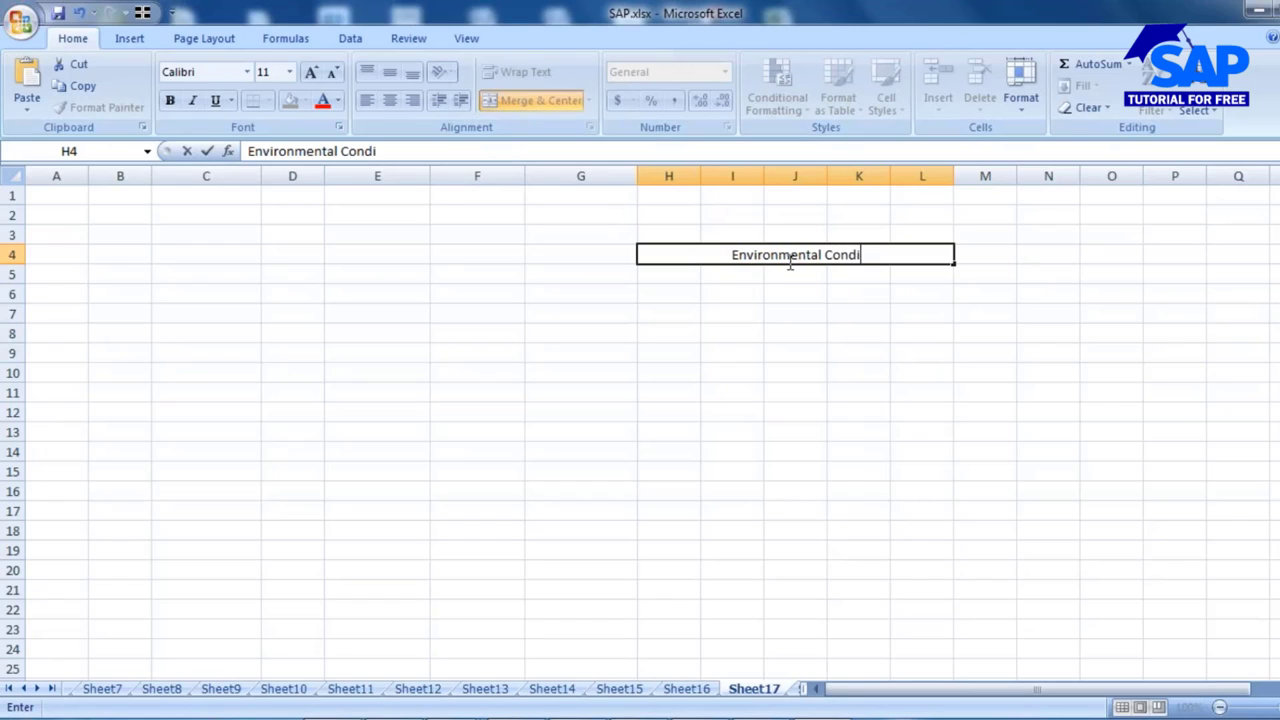
type("tions")
left_click(798, 350)
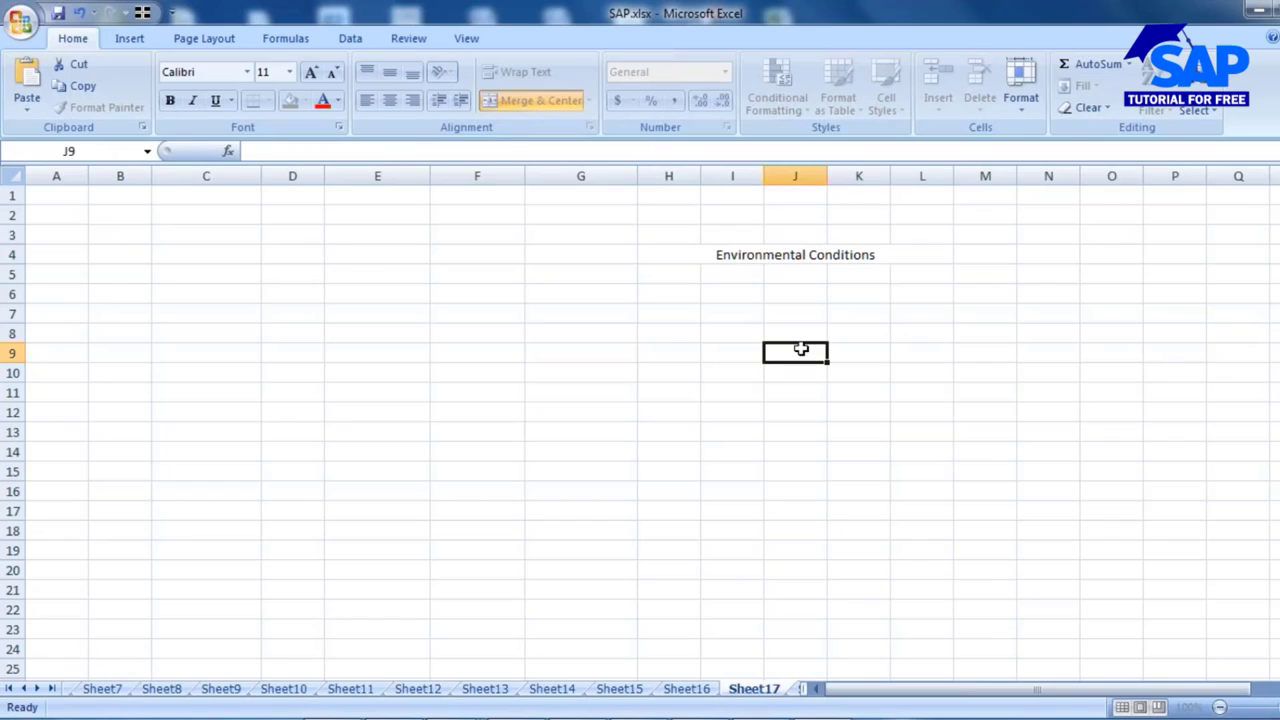
Make the "Environmental Conditions" heading in row 4 bold.
left_click(786, 254)
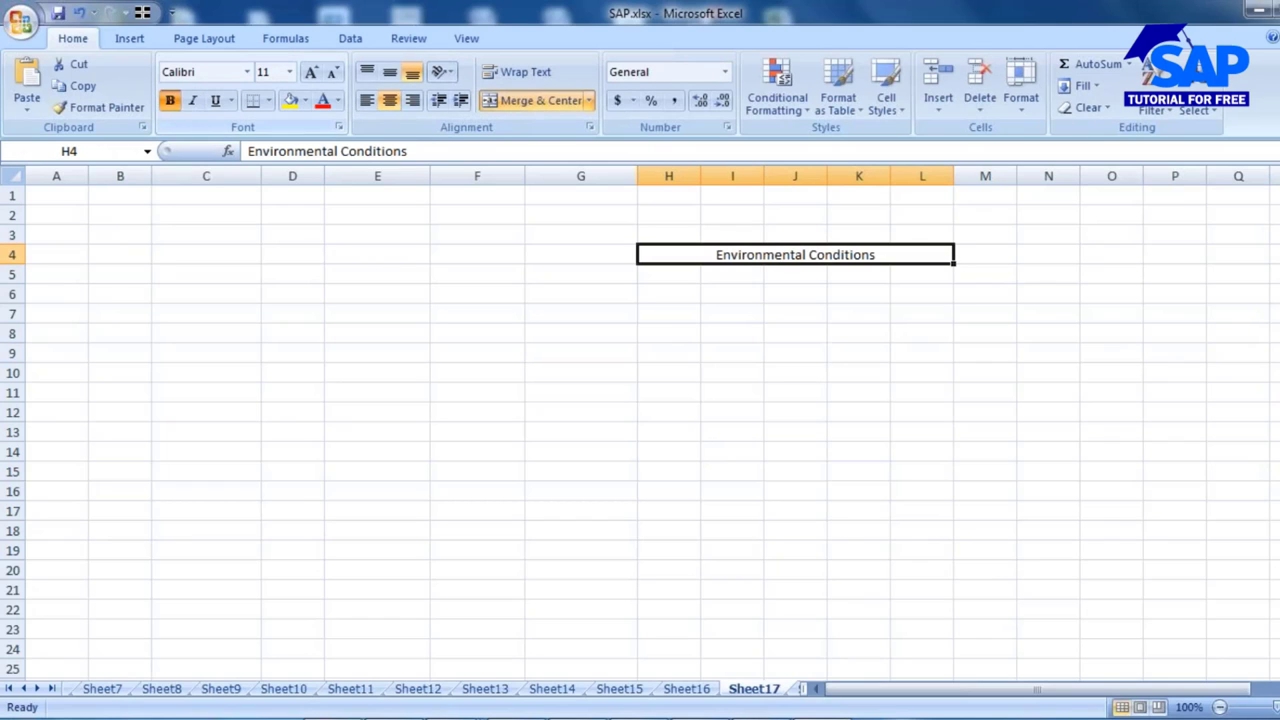
left_click(170, 100)
left_click(870, 392)
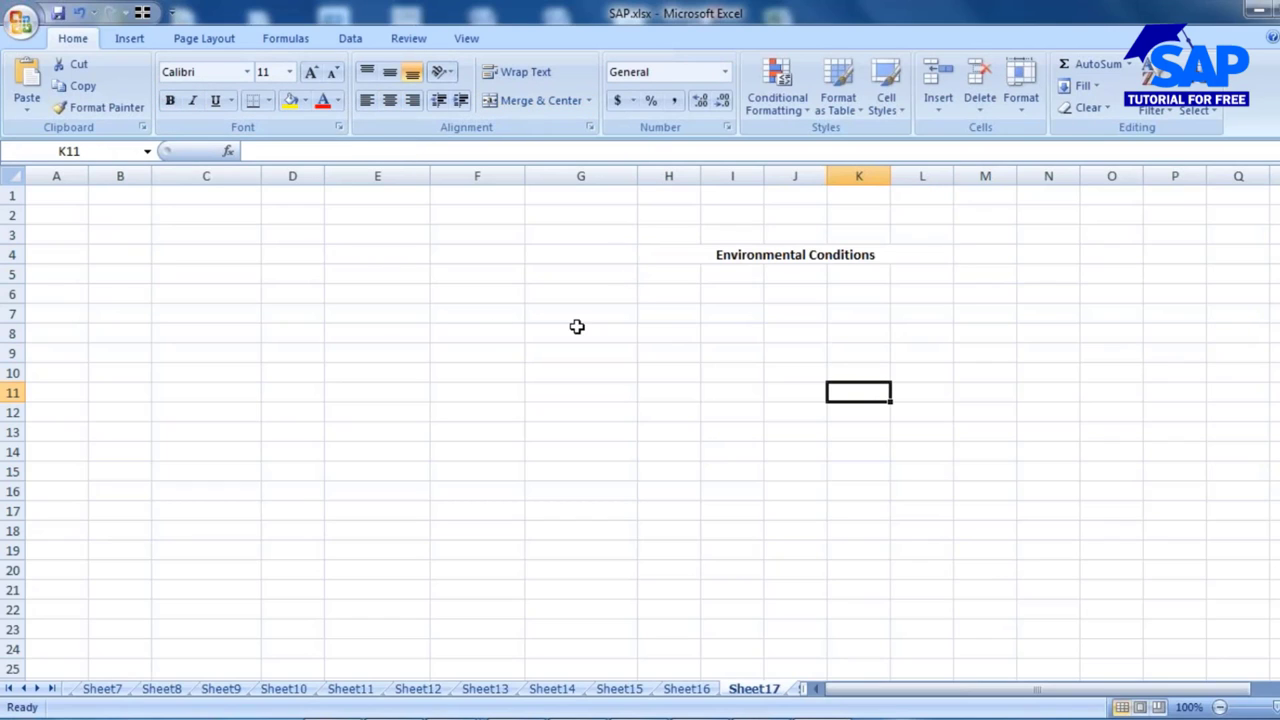
Enter the row heading "Period" in cell G6.
left_click(470, 292)
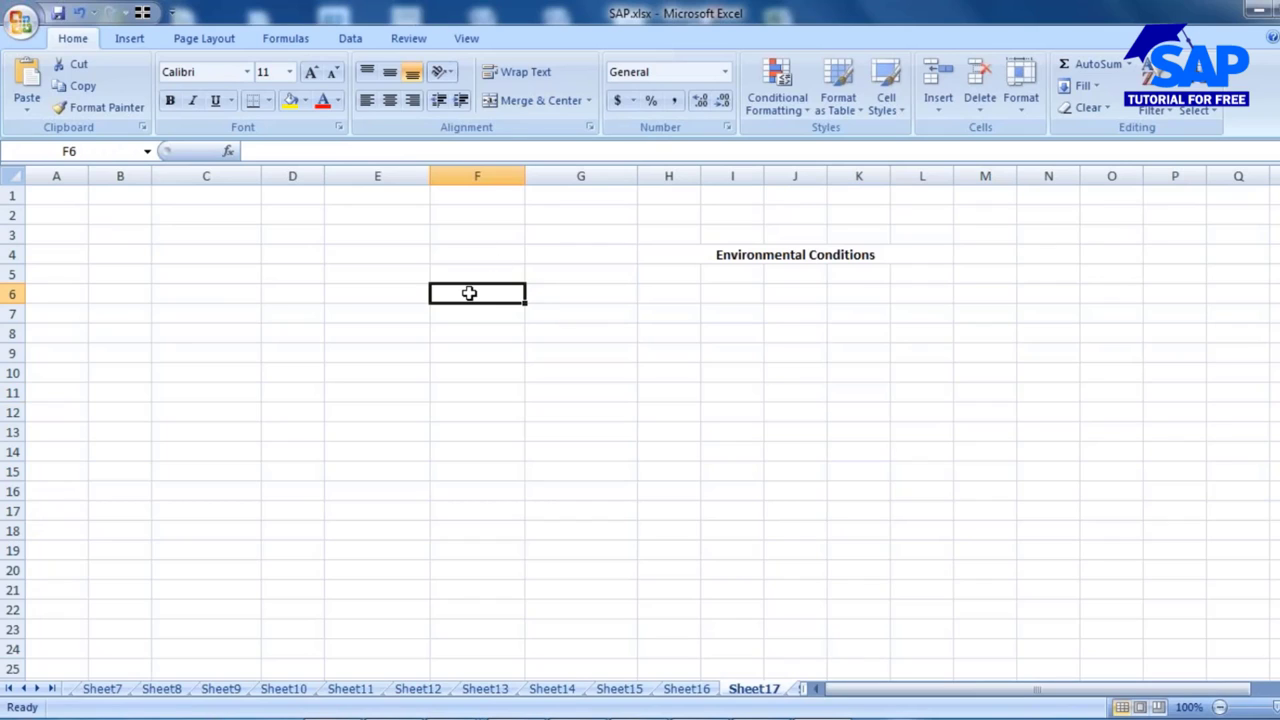
left_click(541, 292)
type("Period")
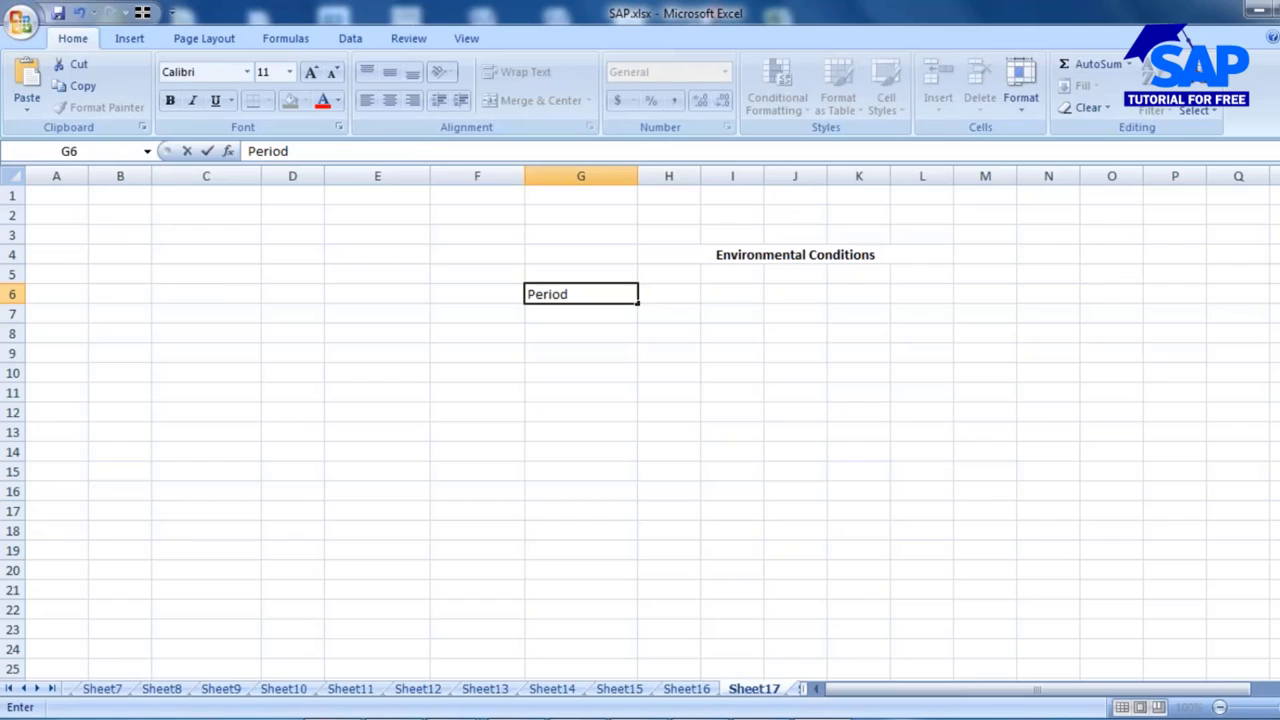
left_click(670, 333)
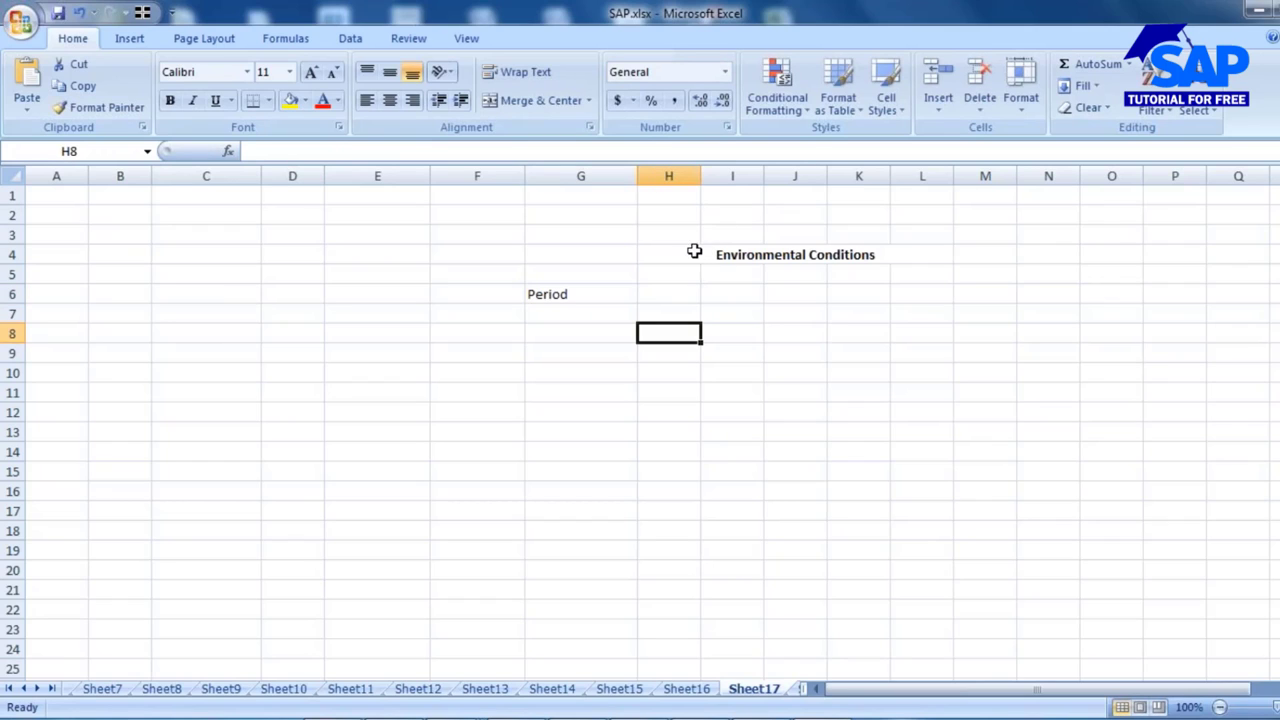
Enter "10 degrees" in cell H5 as the first condition and widen column H to fit it.
left_click(694, 252)
left_click(668, 281)
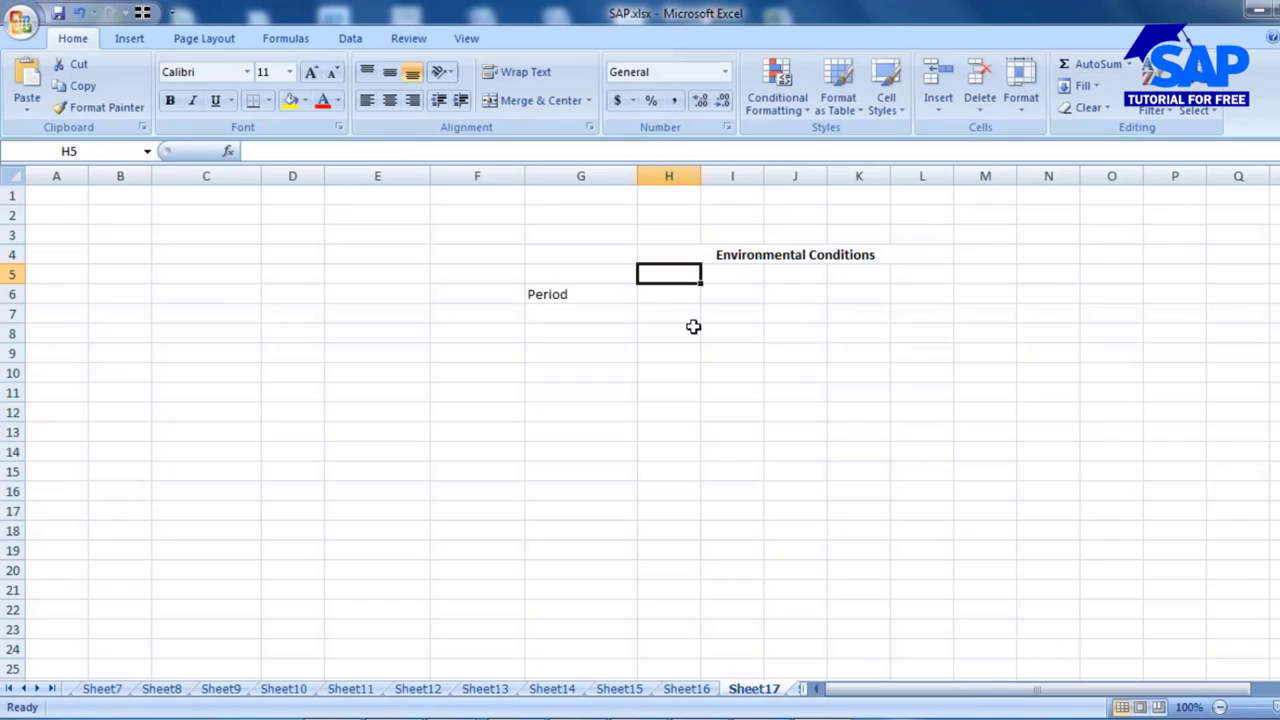
type("S")
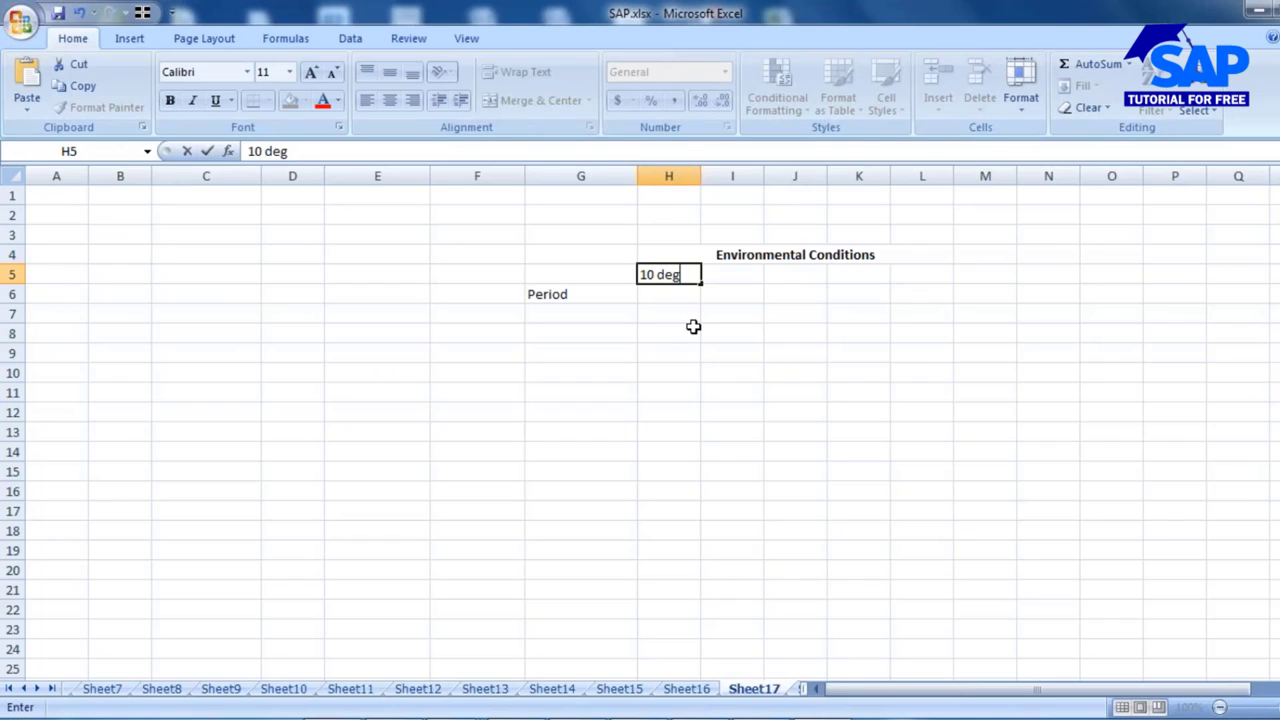
type("0 degrees")
left_click(768, 350)
left_click_drag(701, 183, 715, 185)
Enter "Room Temp" in cell I5 as the second condition and widen column I to fit it.
left_click(758, 279)
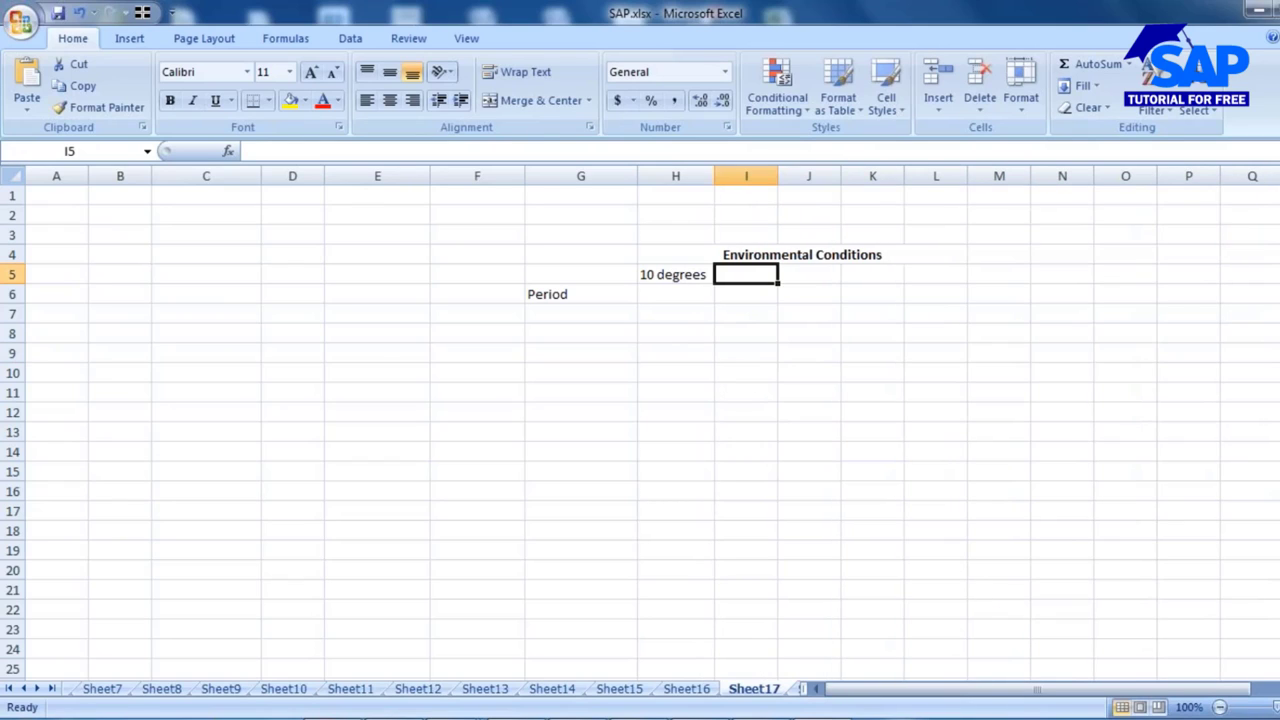
type("Room t")
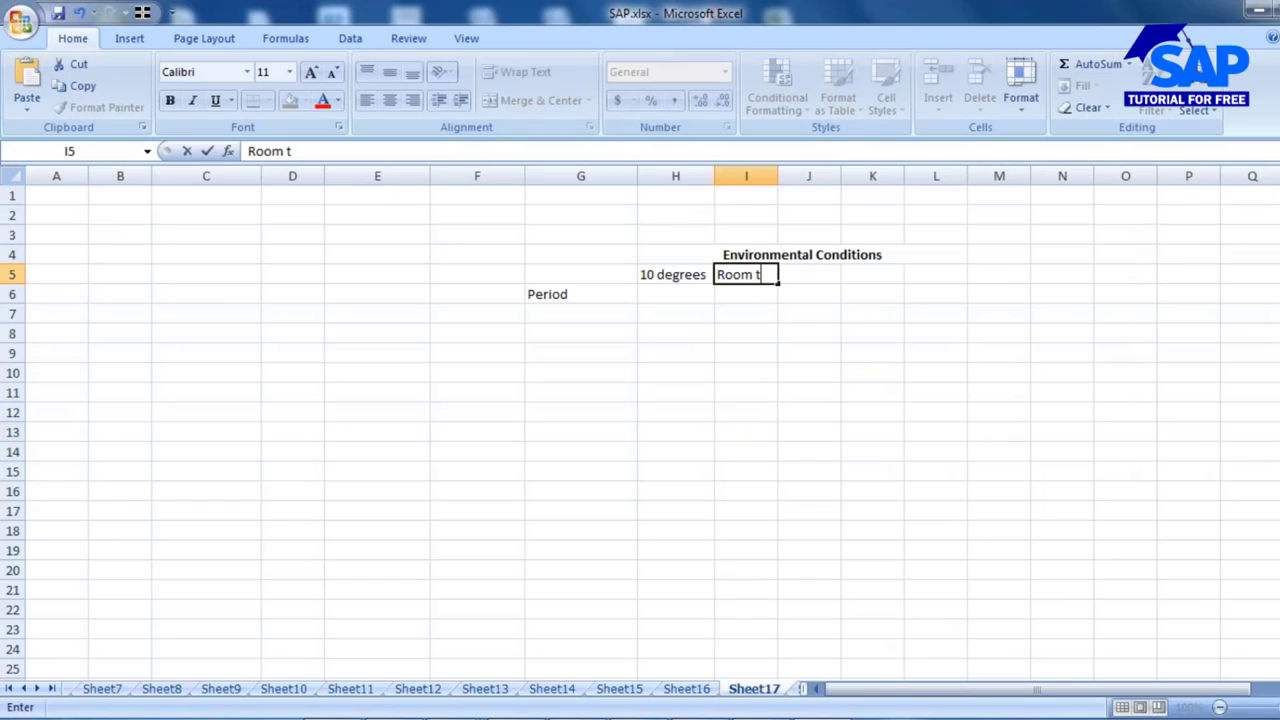
type("EM")
left_click(786, 372)
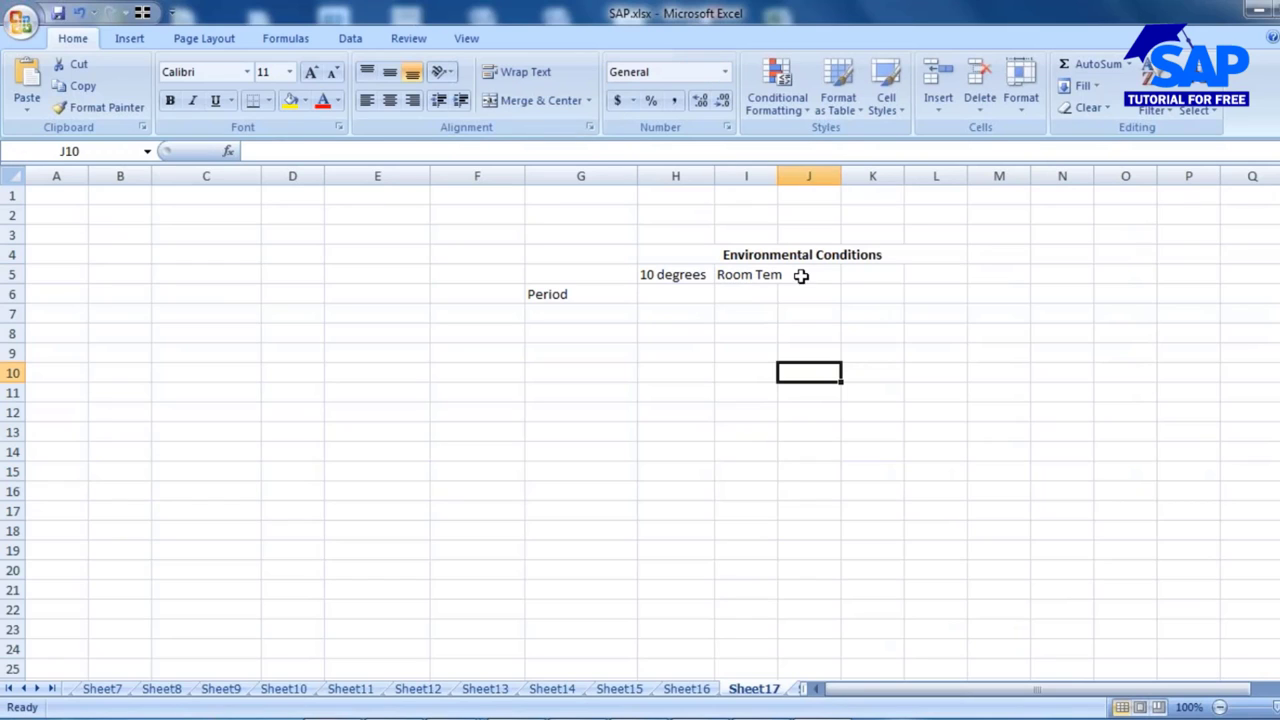
left_click_drag(777, 176, 794, 176)
double_click(788, 281)
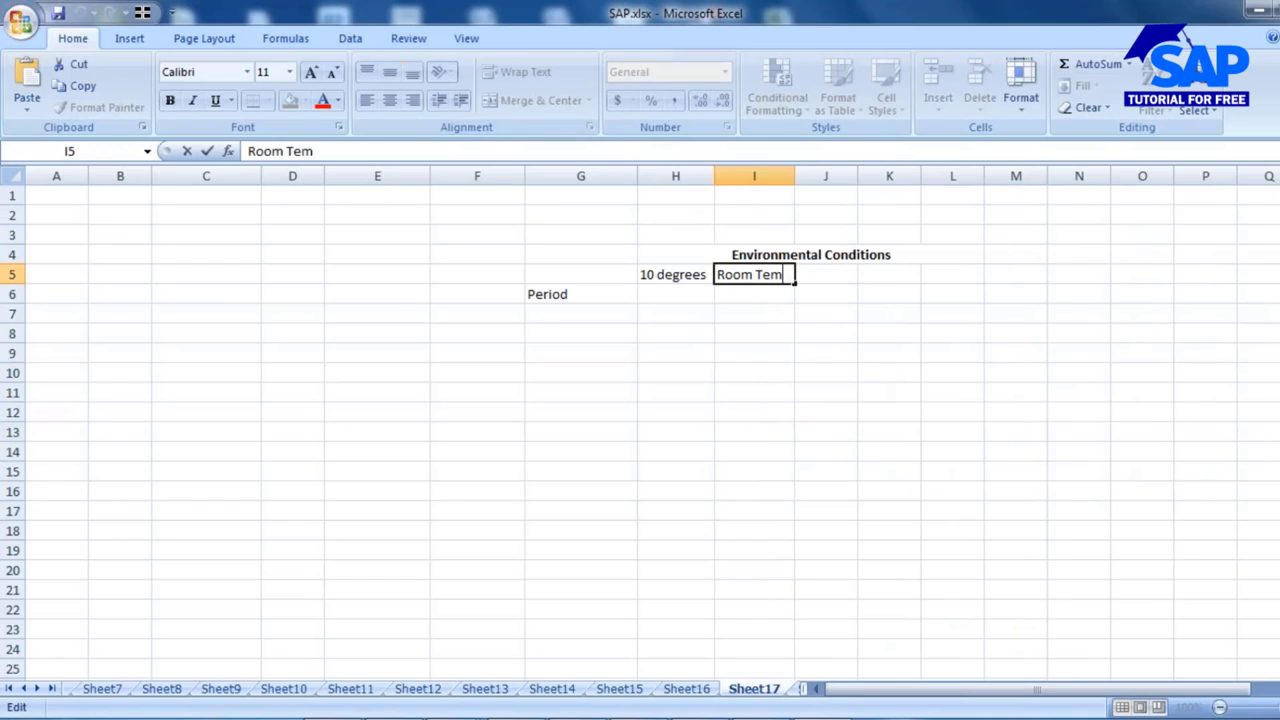
type("p")
Enter "35 degrees" in cell J5 as the third condition and widen column J to fit it.
left_click(814, 277)
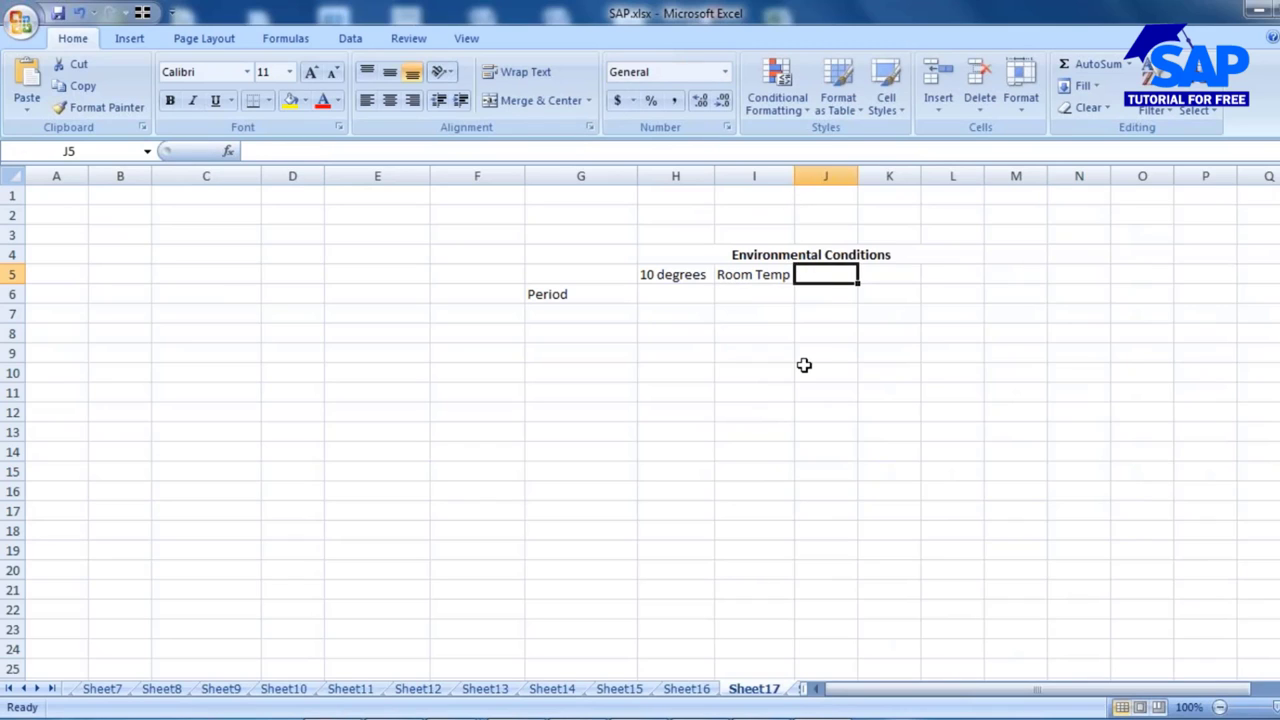
type("3")
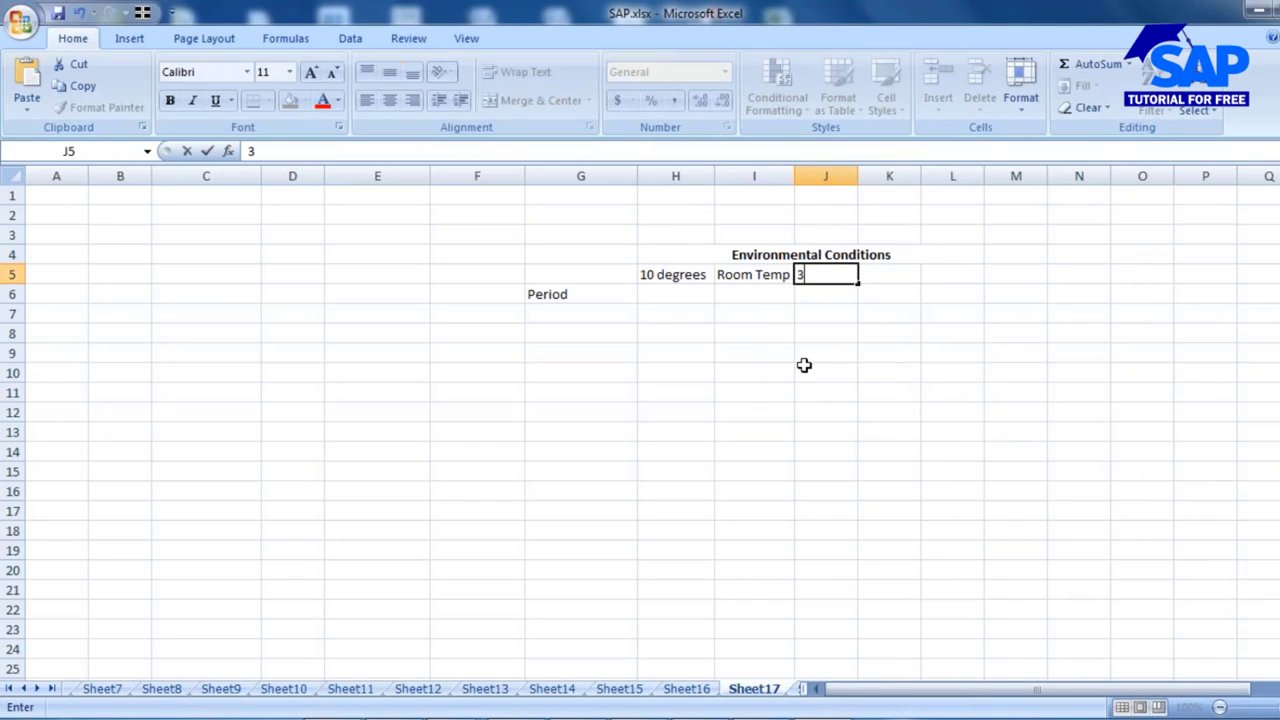
type("5 degr")
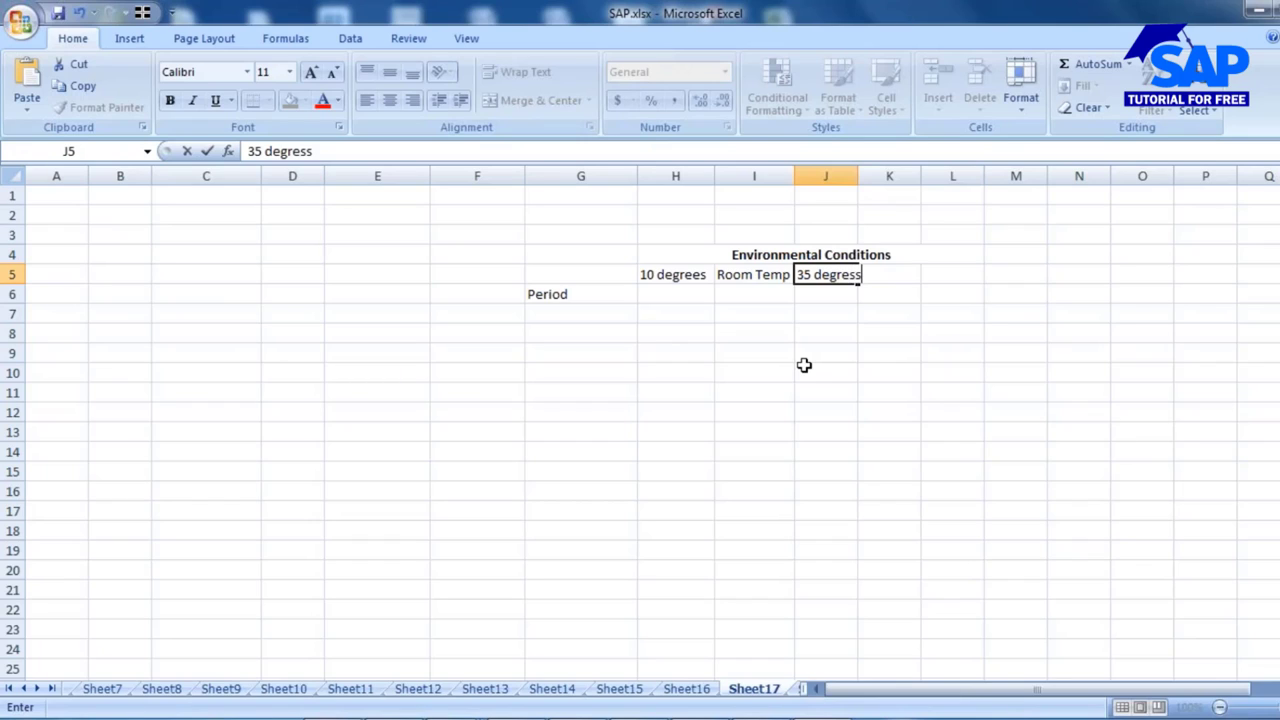
type("ess")
key("BackSpace")
key("BackSpace")
left_click(825, 350)
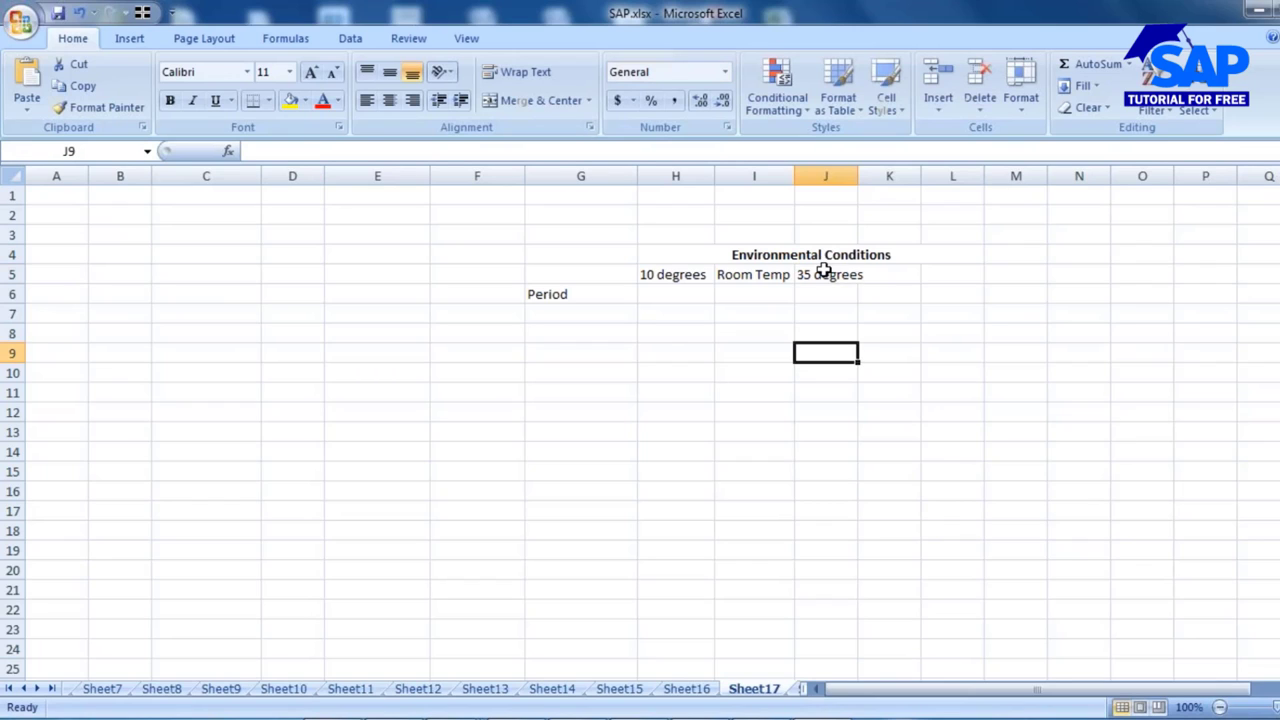
left_click_drag(857, 176, 878, 178)
Enter "minus 10 deg" in cell K5 as the fourth condition.
left_click(914, 274)
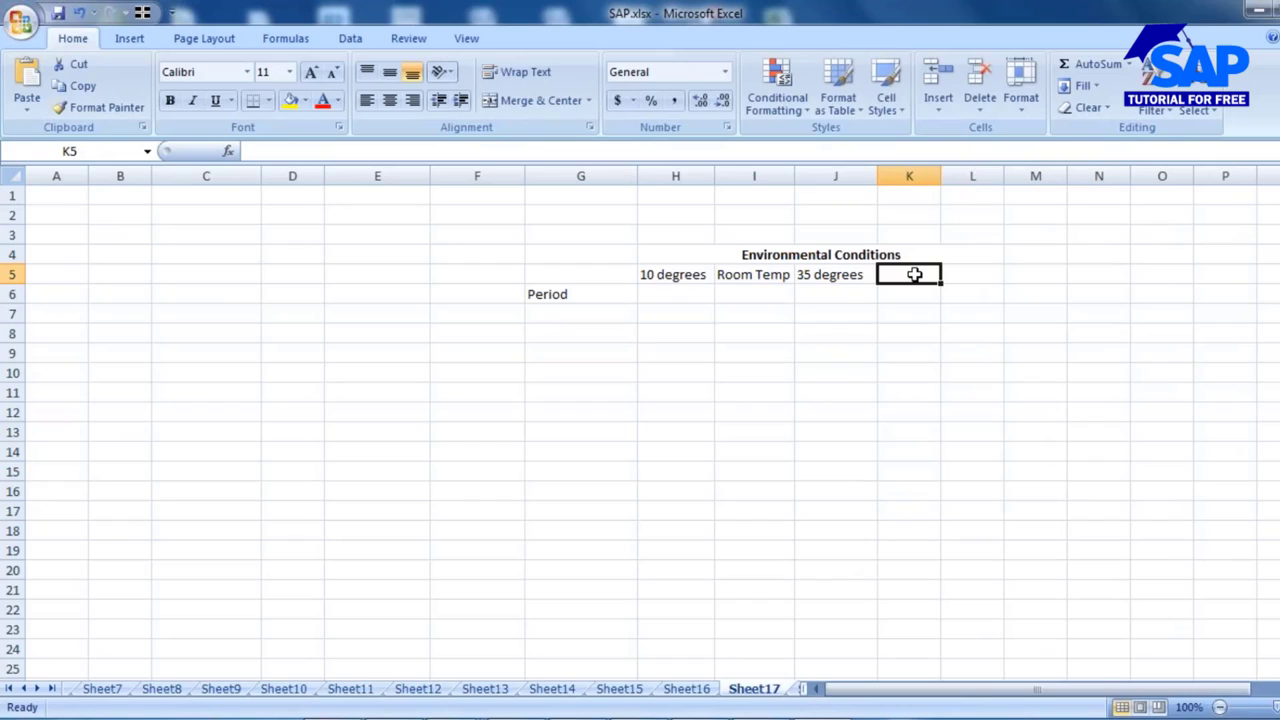
type("min")
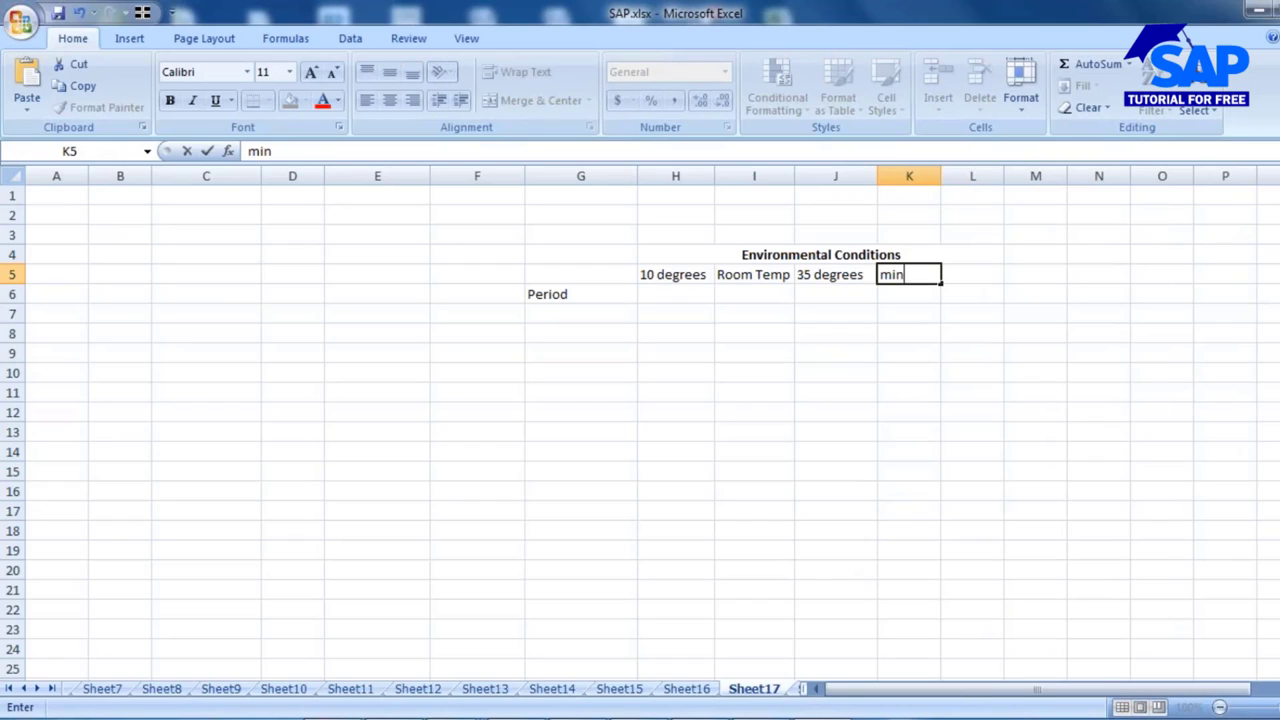
type("us 10 deg")
left_click(903, 376)
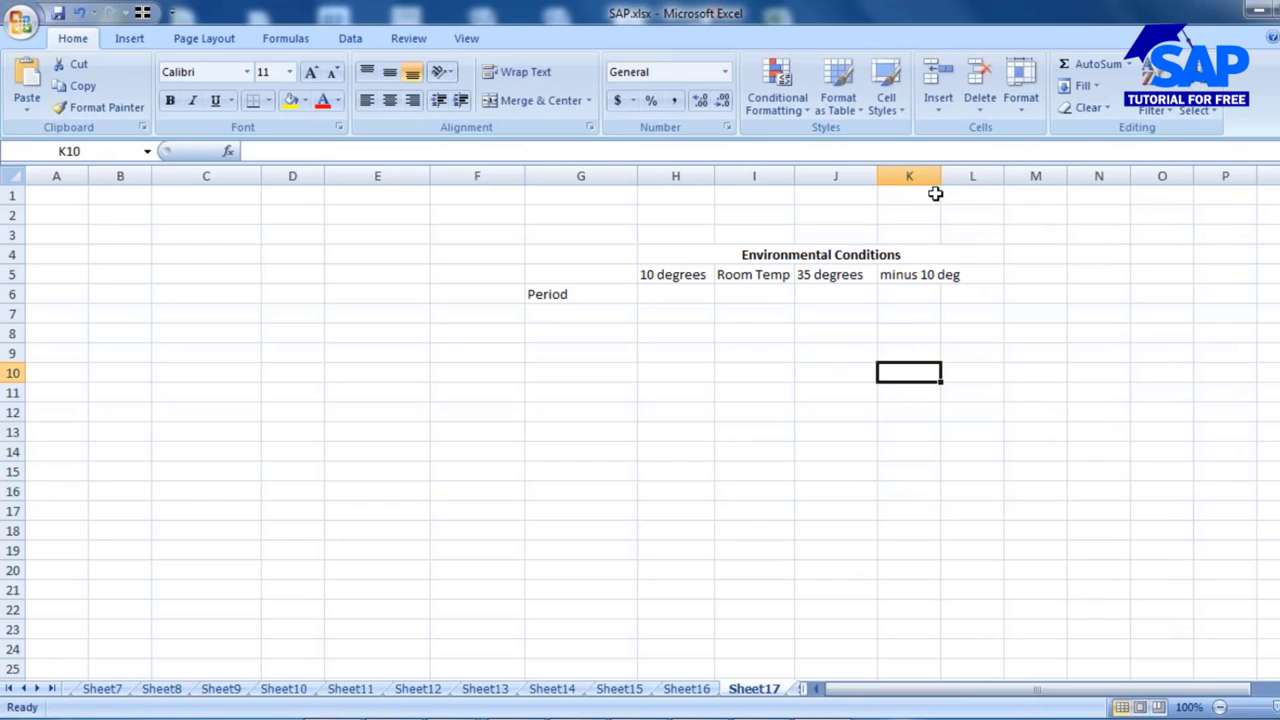
Widen column K to fit its heading and enter the periods "1 month", "3 months" and "6 months" in cells G7 to G9.
left_click_drag(940, 191, 978, 205)
left_click(578, 311)
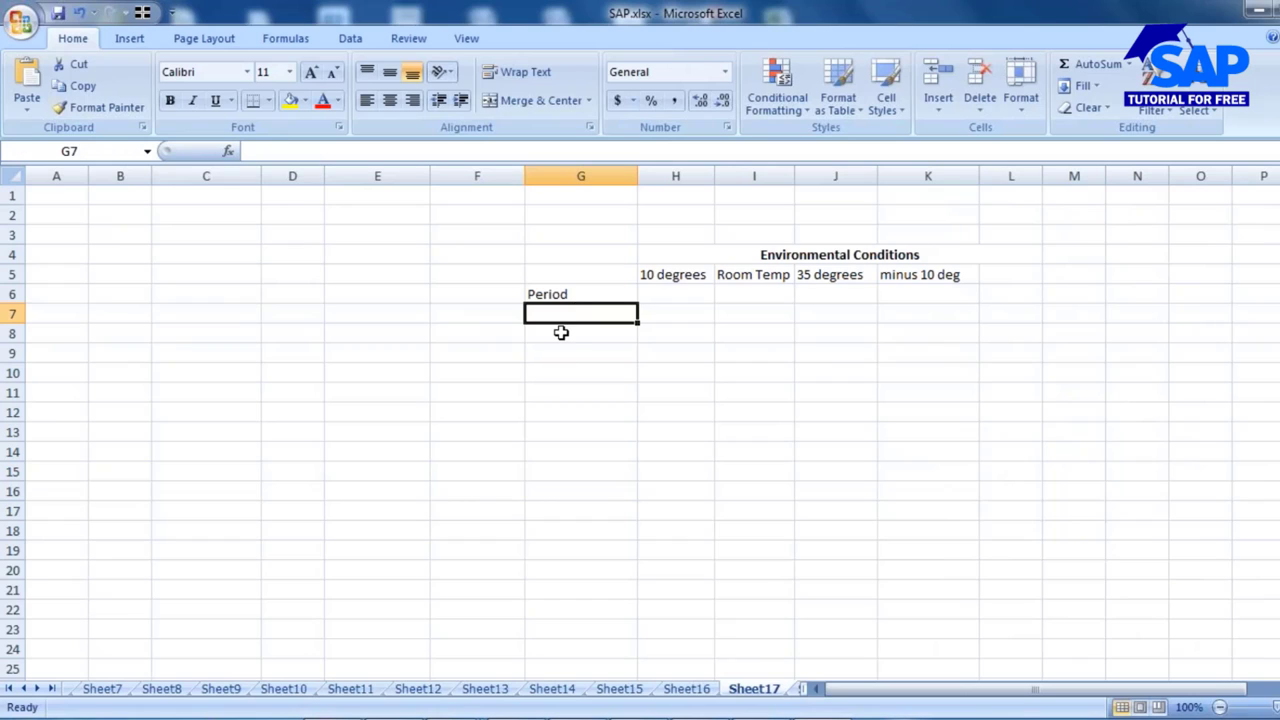
type("1 mon")
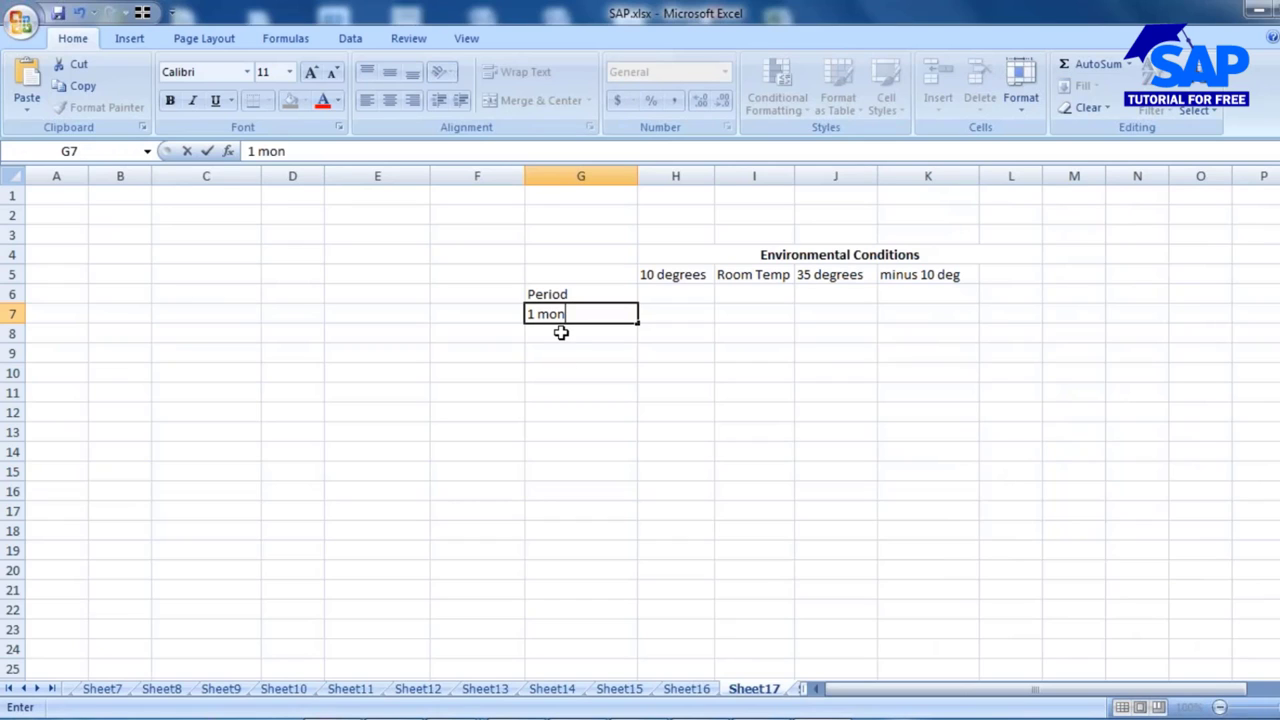
type("th")
key("Return")
type("3")
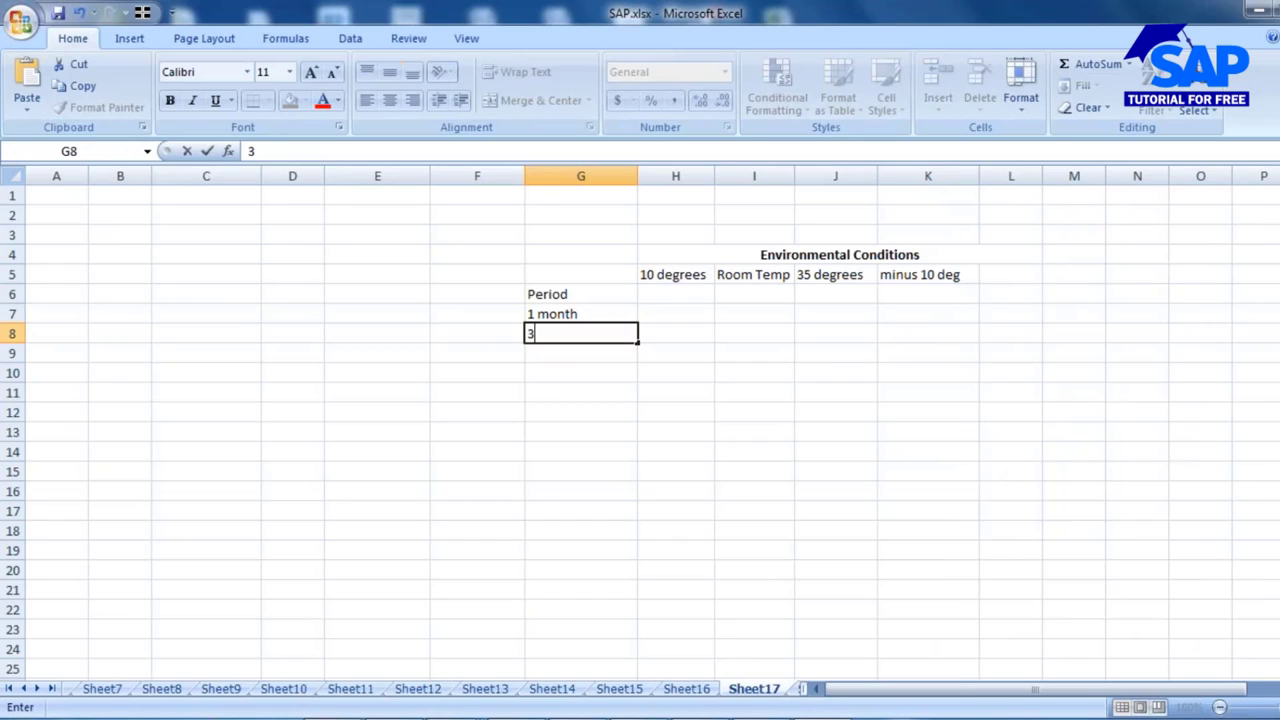
type(" months")
key("Return")
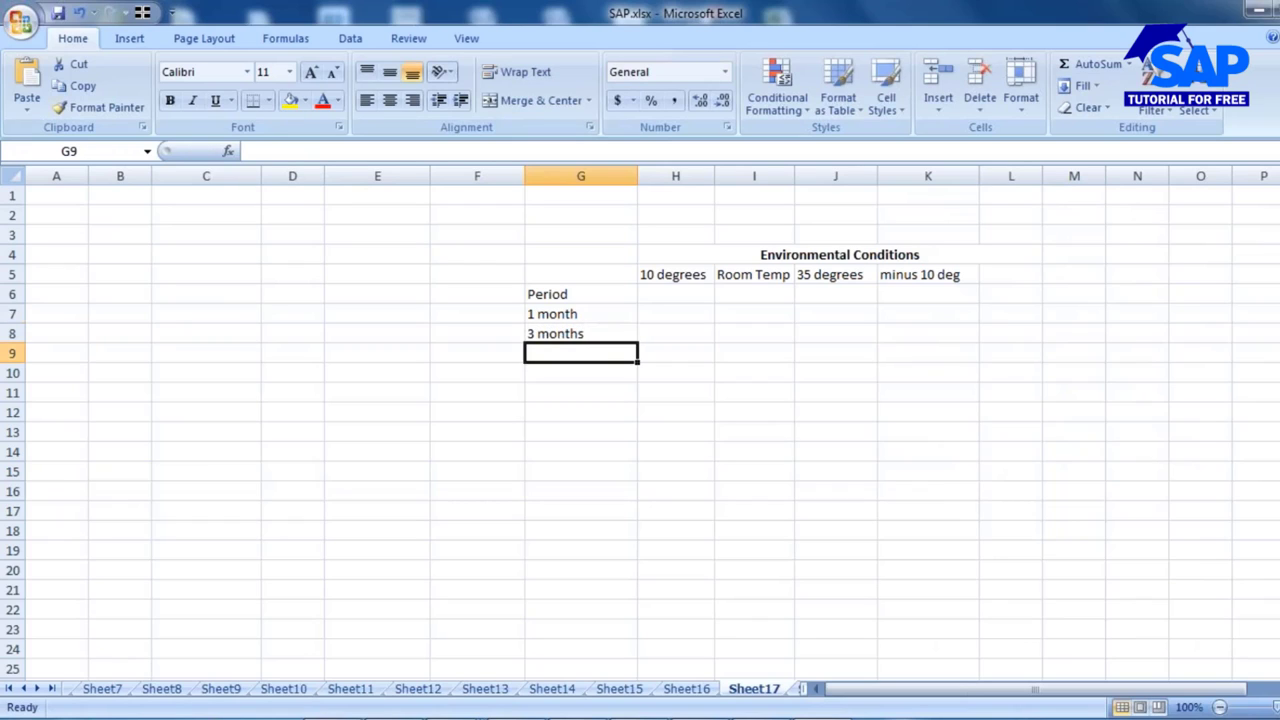
type("6 months")
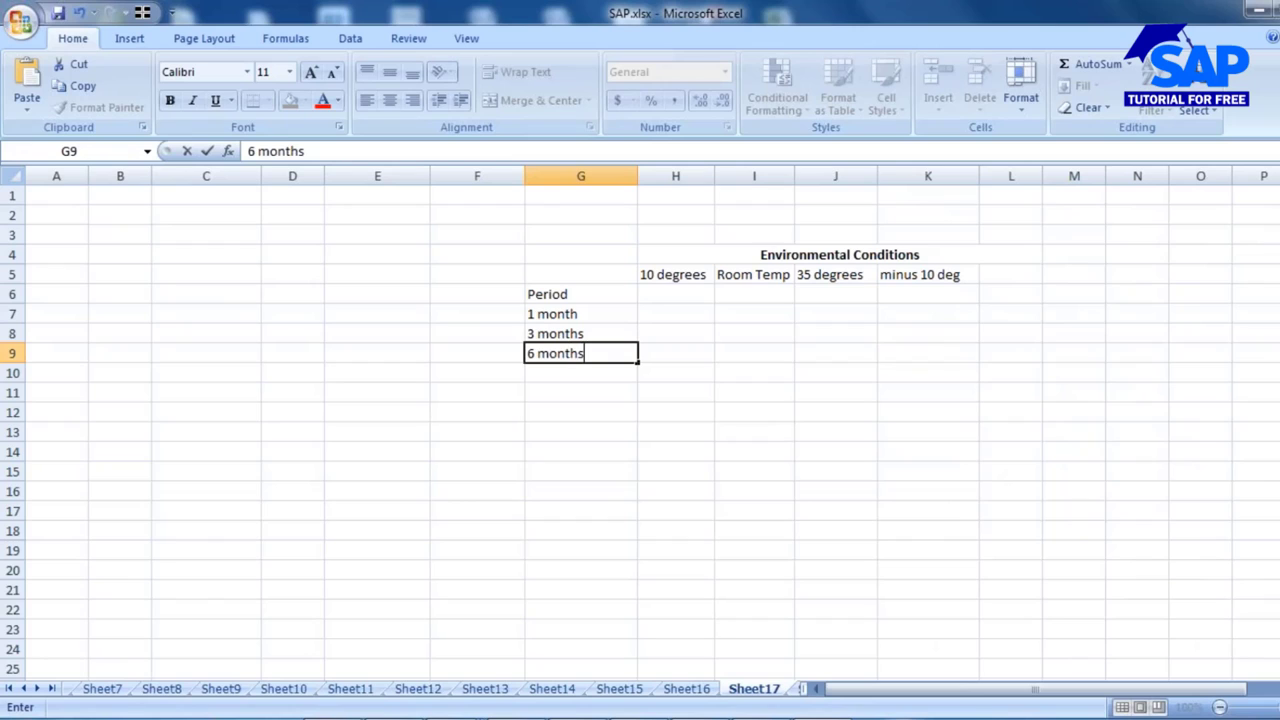
key("Return")
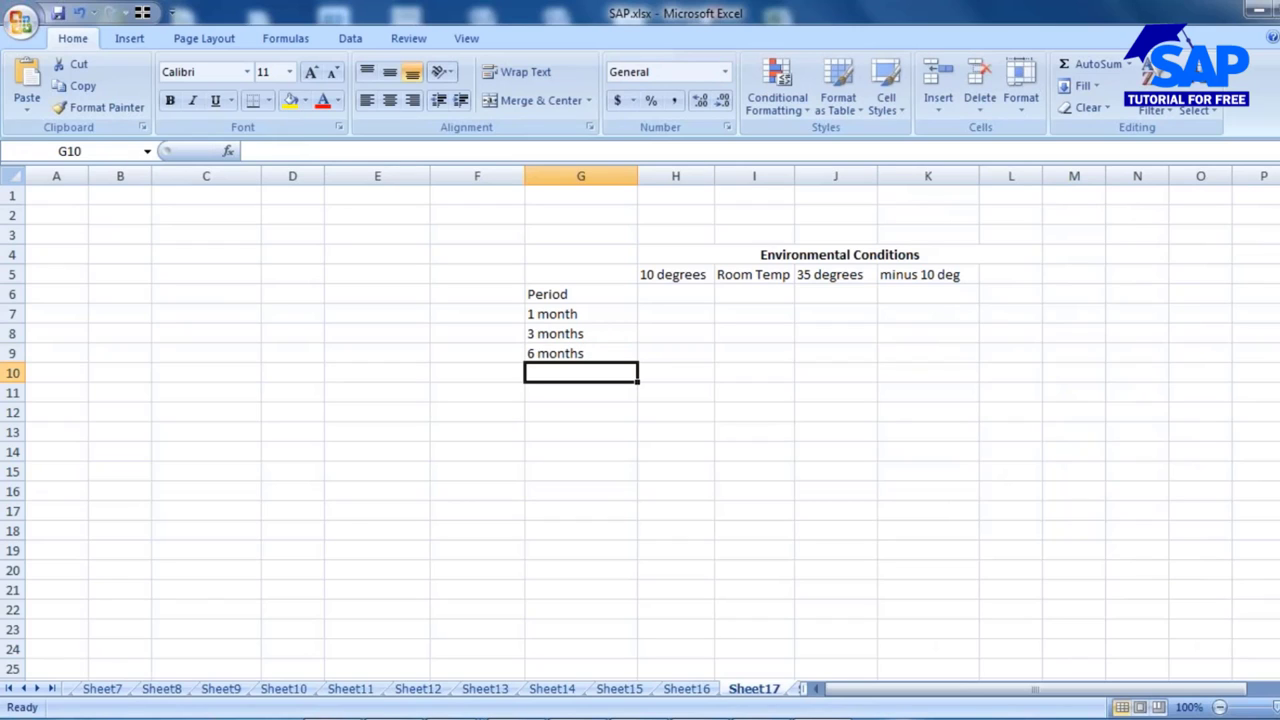
Enter the periods "1 year", "3 years" and "5 years" in cells G10 to G12.
type("1 year")
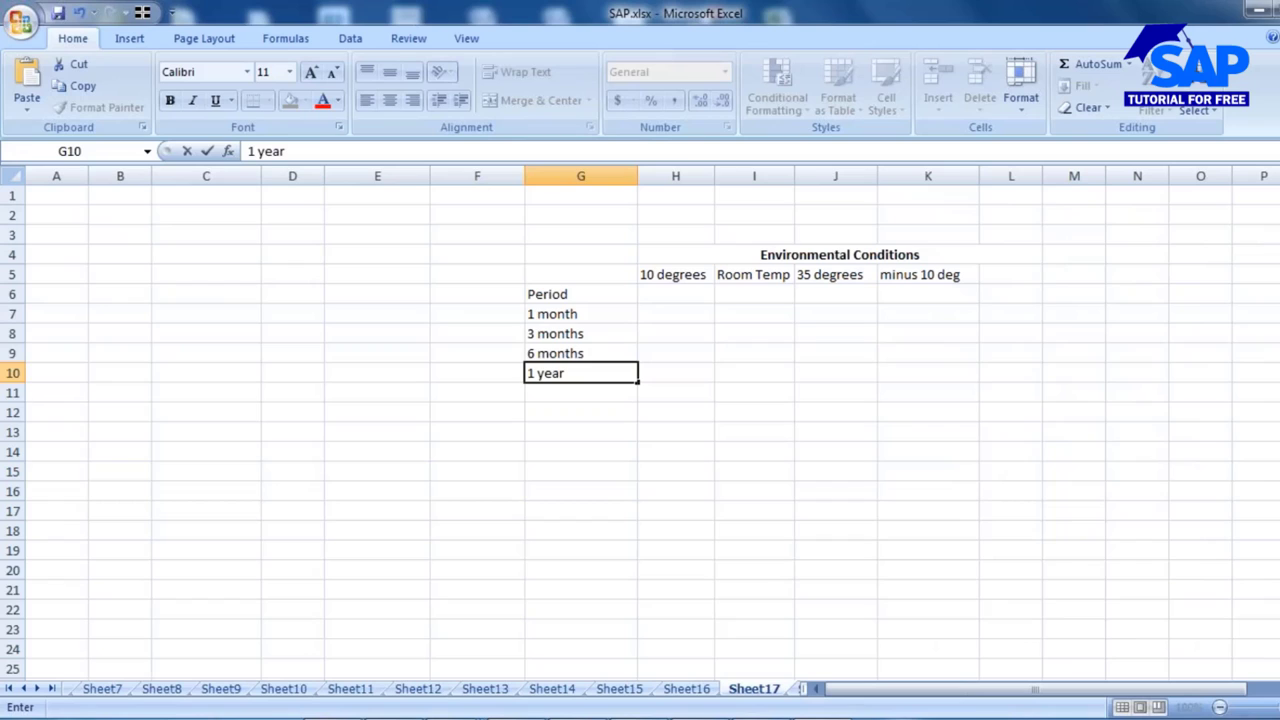
key("Return")
type("3")
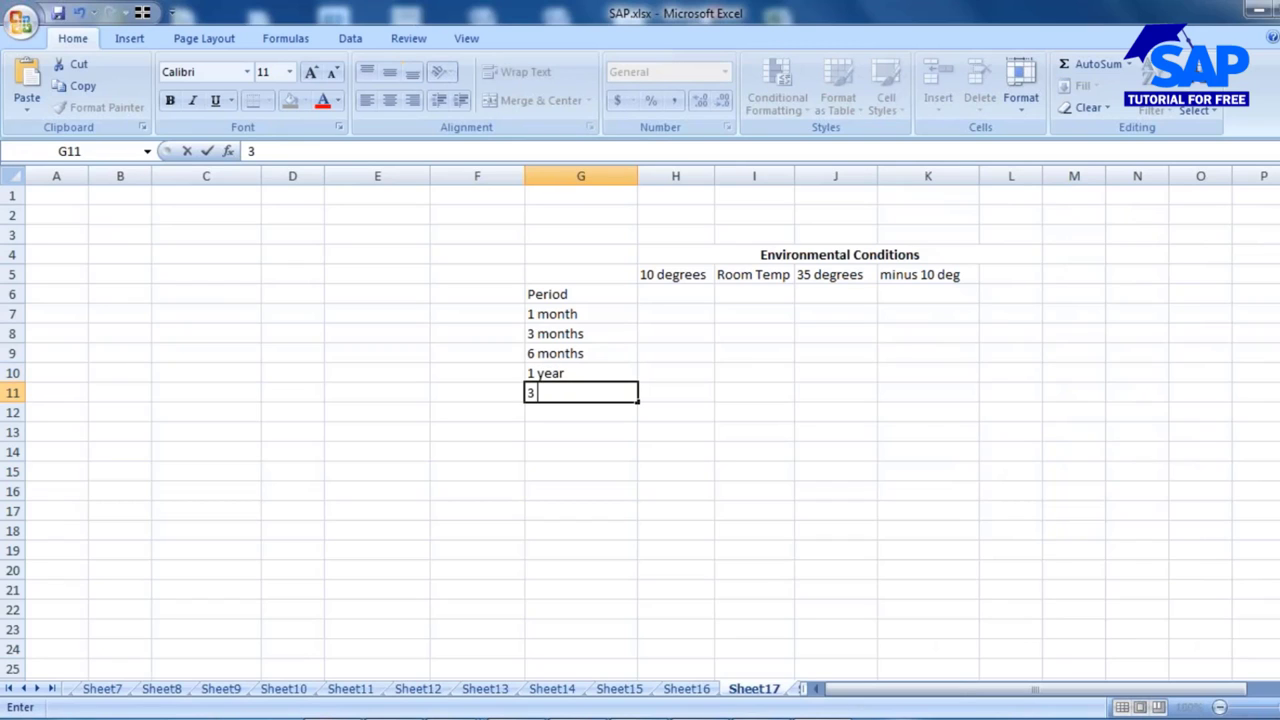
type(" years")
key("Return")
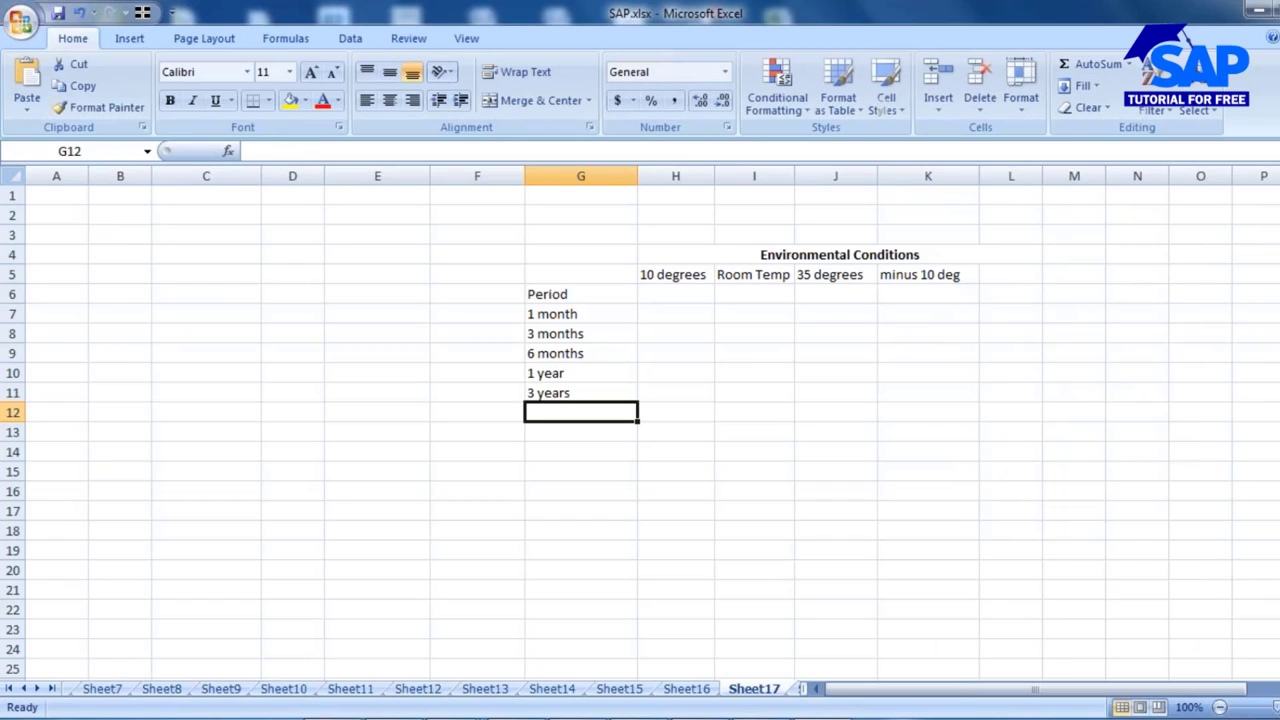
type("5 year")
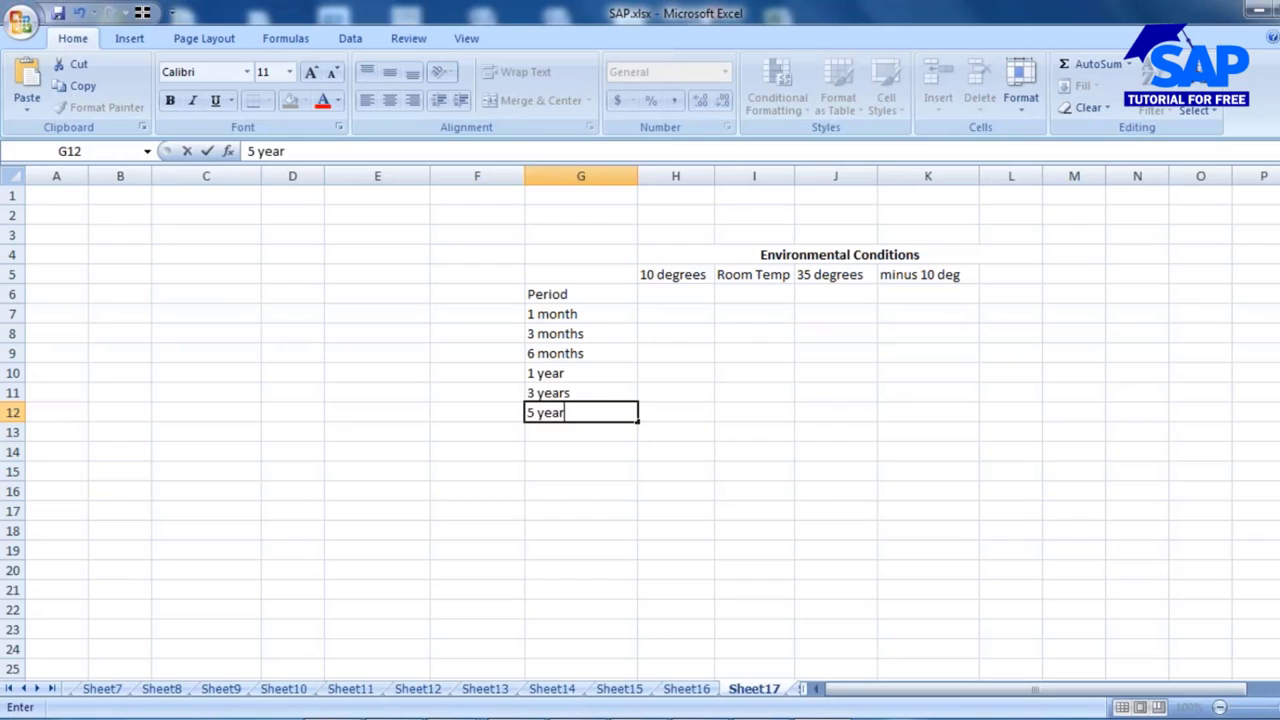
type("s")
Make the "Period" heading in cell G6 bold.
left_click(557, 296)
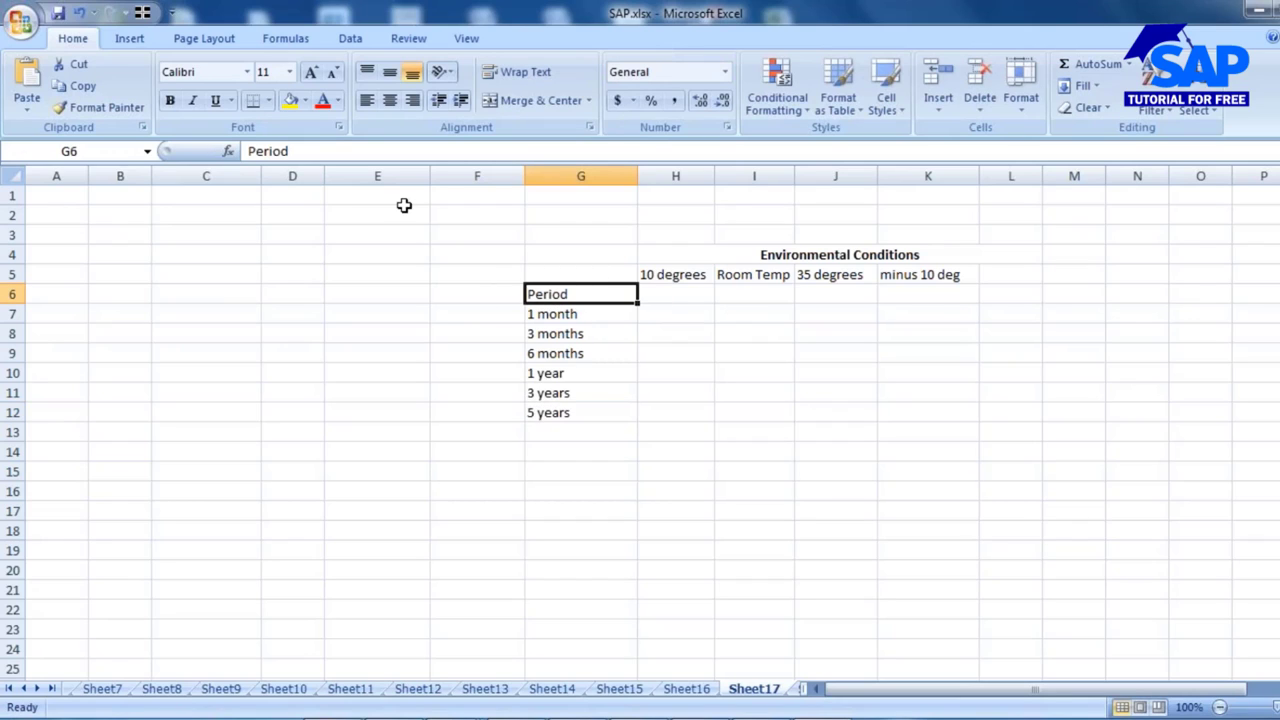
left_click(170, 100)
left_click(814, 374)
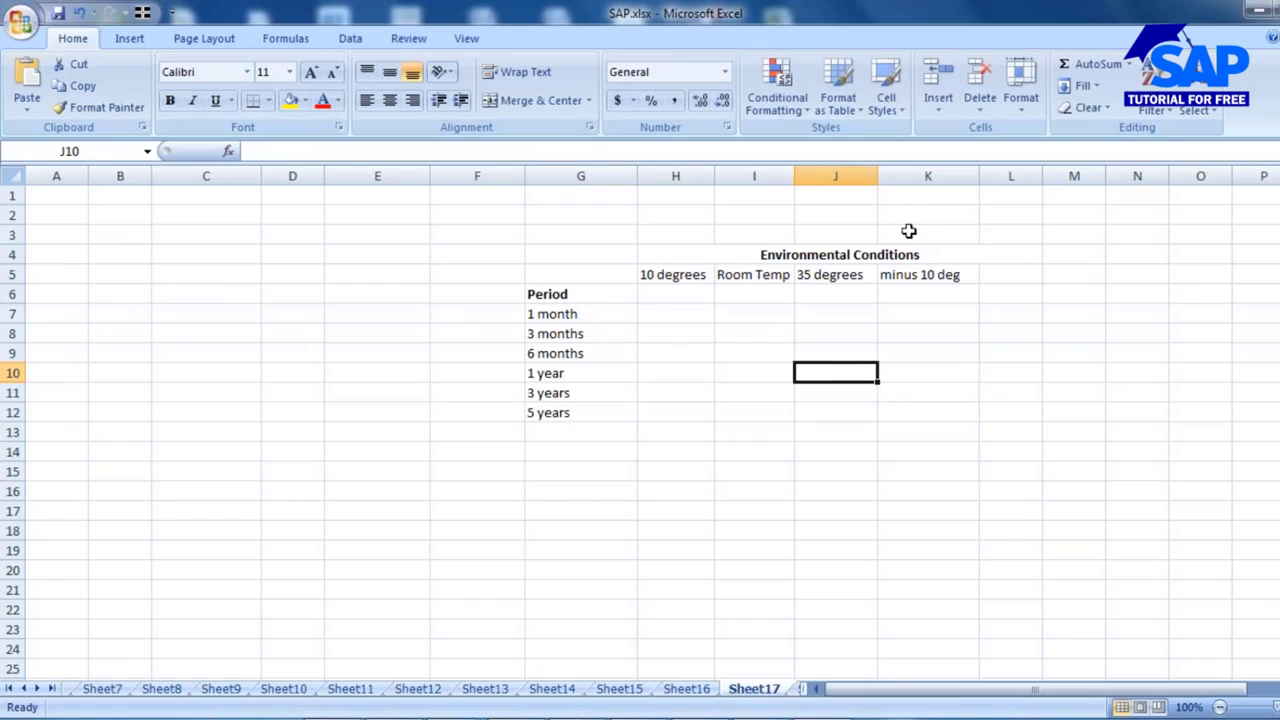
Enter "Product" in cell C2 and the quantity "100 kg" in cell B3.
left_click(200, 220)
type("Pro")
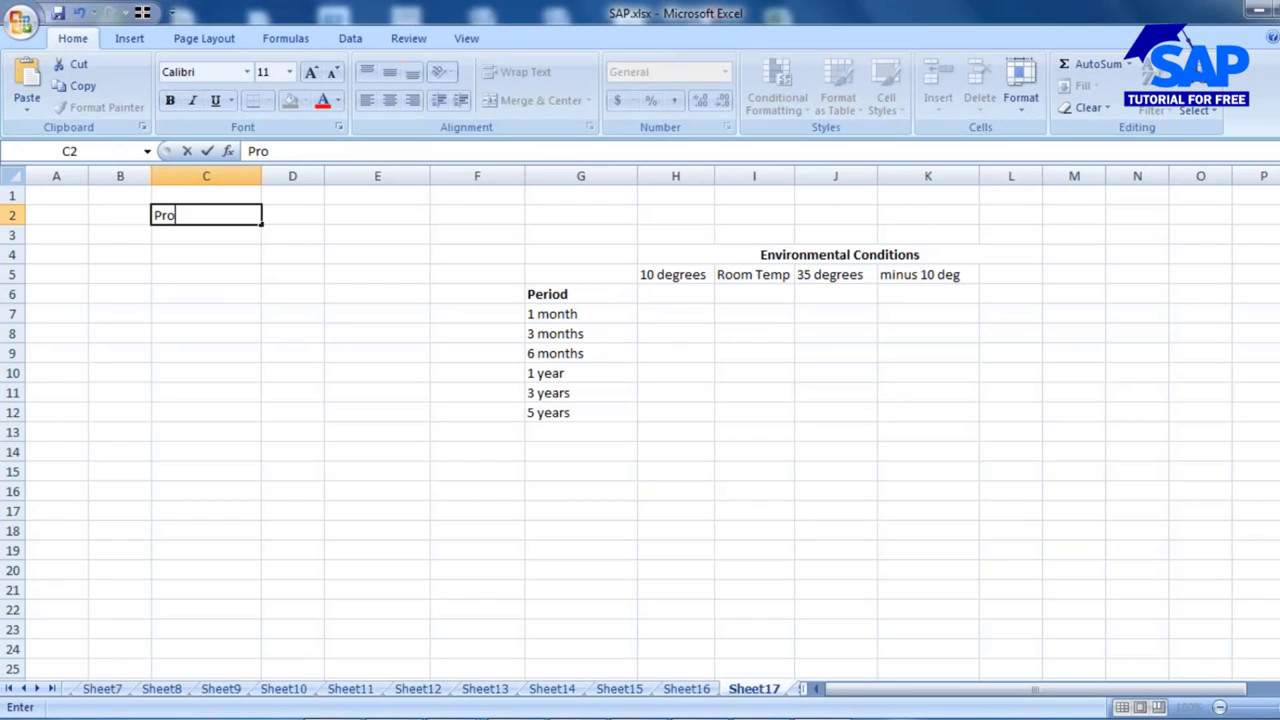
type("duct")
left_click(377, 333)
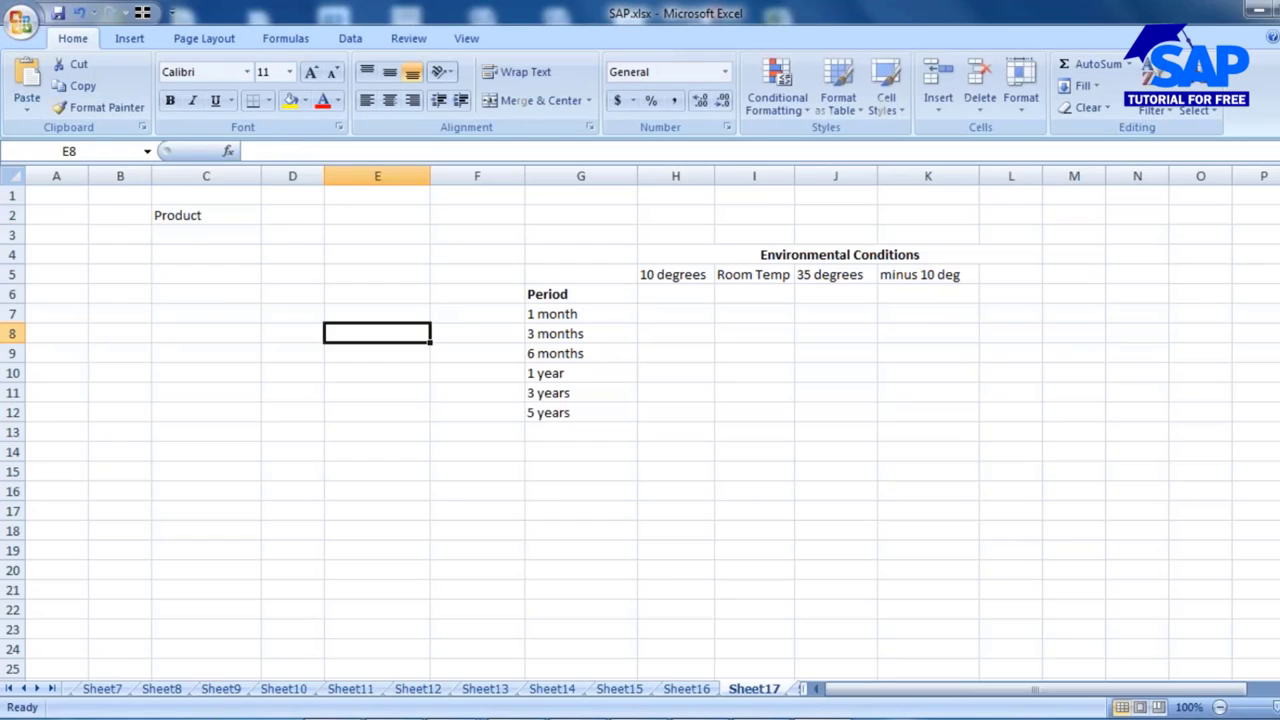
left_click(188, 212)
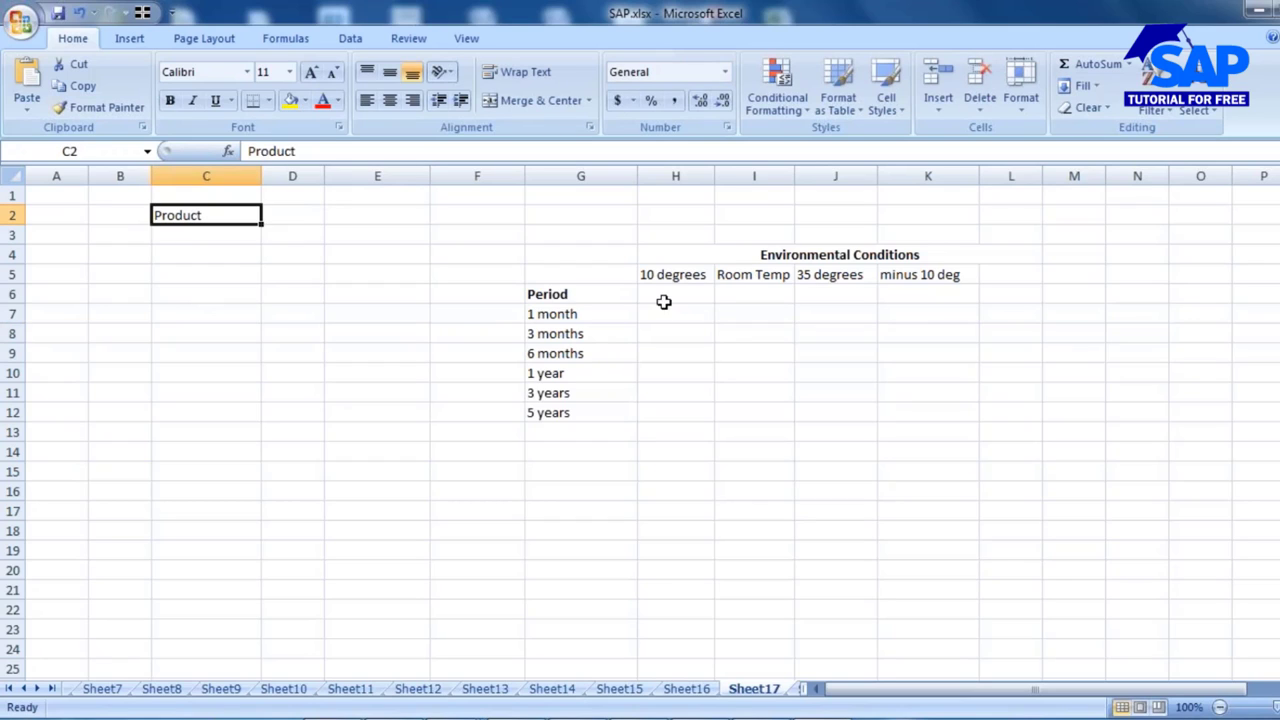
left_click_drag(666, 317, 917, 431)
left_click(115, 233)
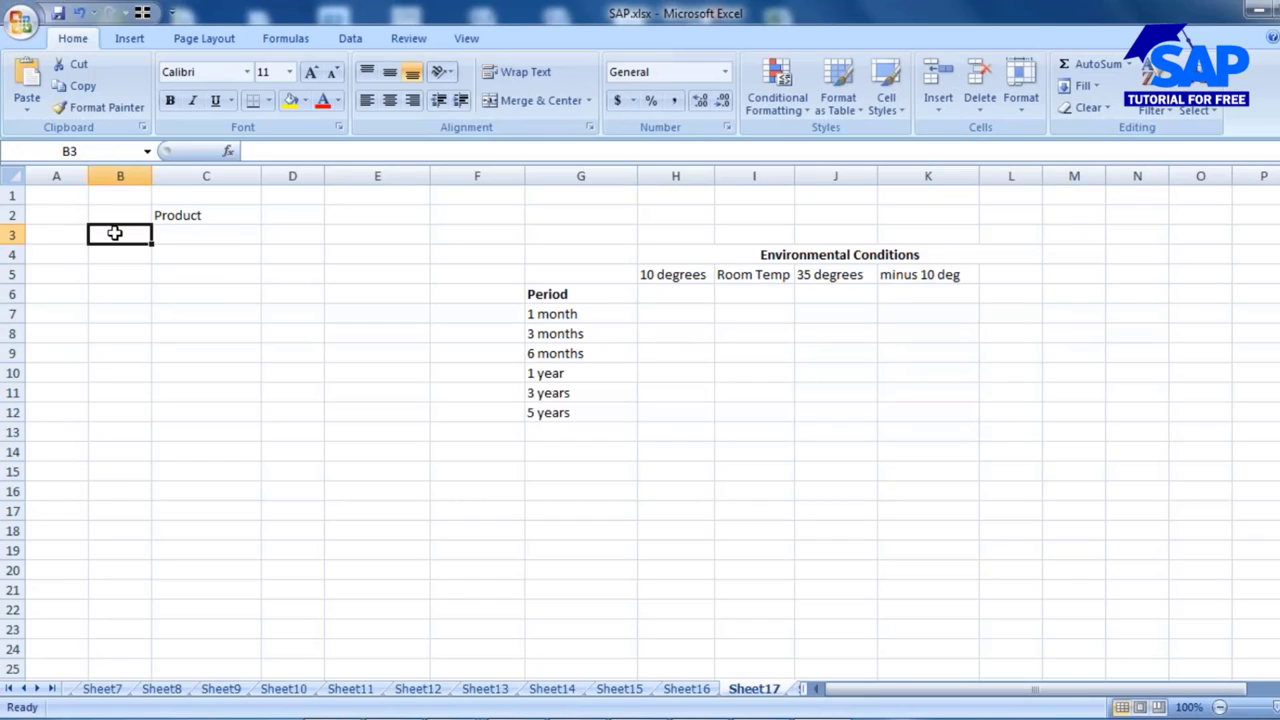
type("100 kg")
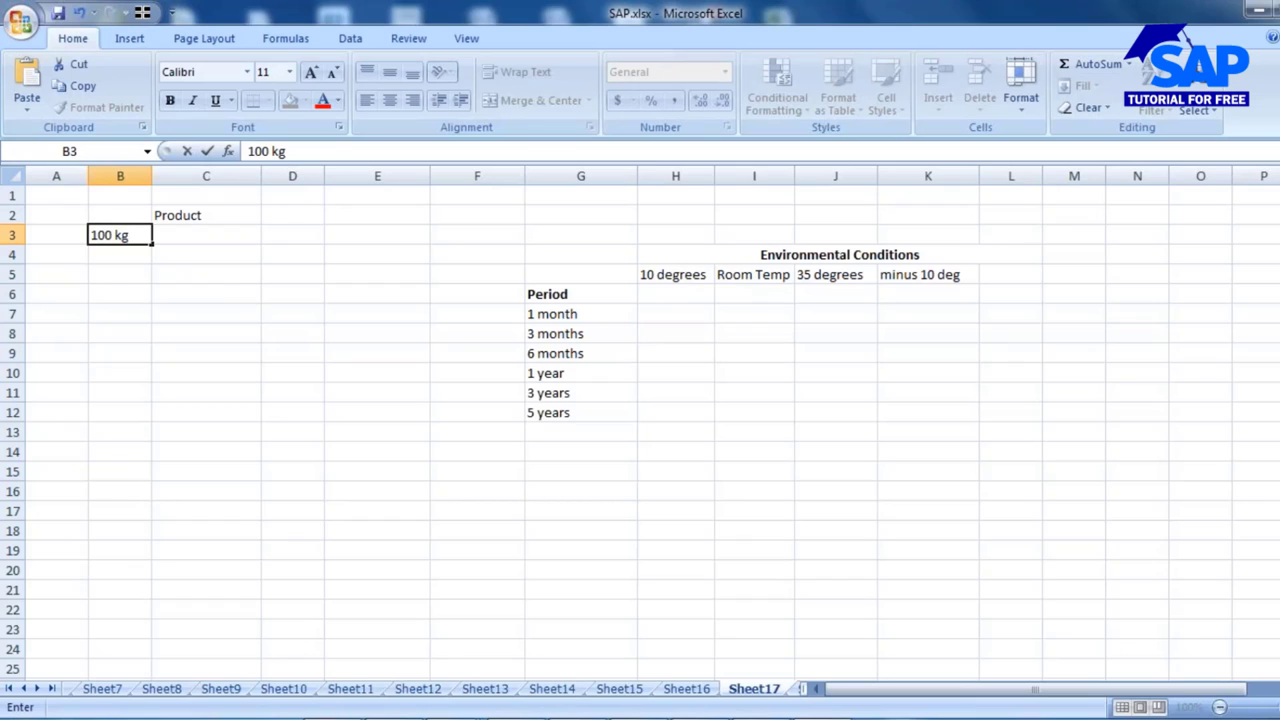
Enter 1 under each of the four conditions in the "1 month" row, cells H7 to K7.
left_click(688, 315)
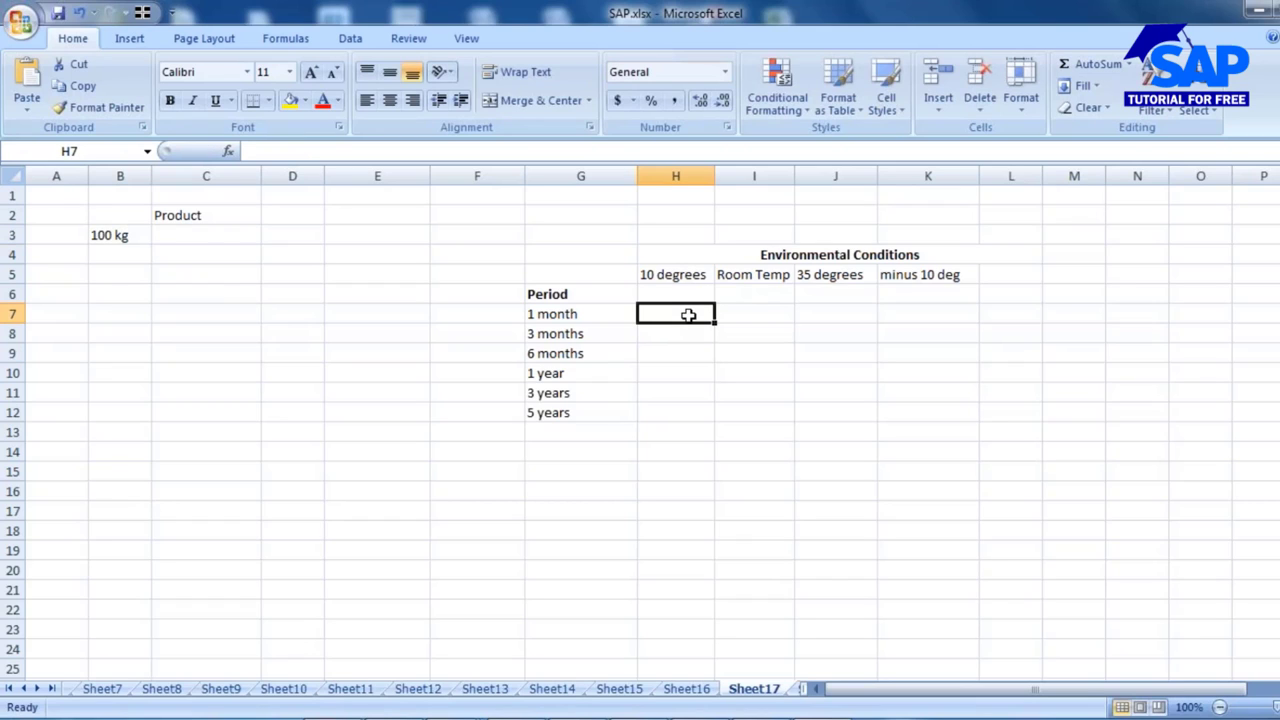
type("1")
left_click(749, 315)
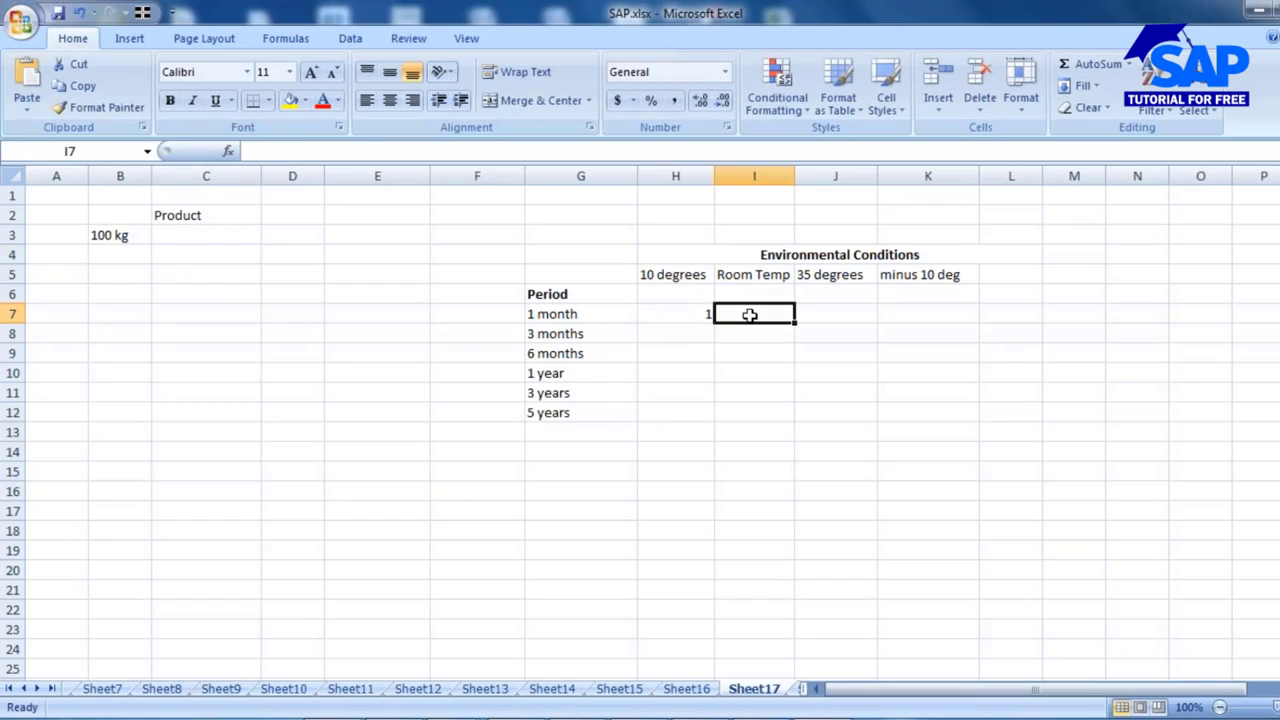
type("1")
left_click(835, 315)
type("1")
left_click(900, 317)
type("1")
left_click(755, 370)
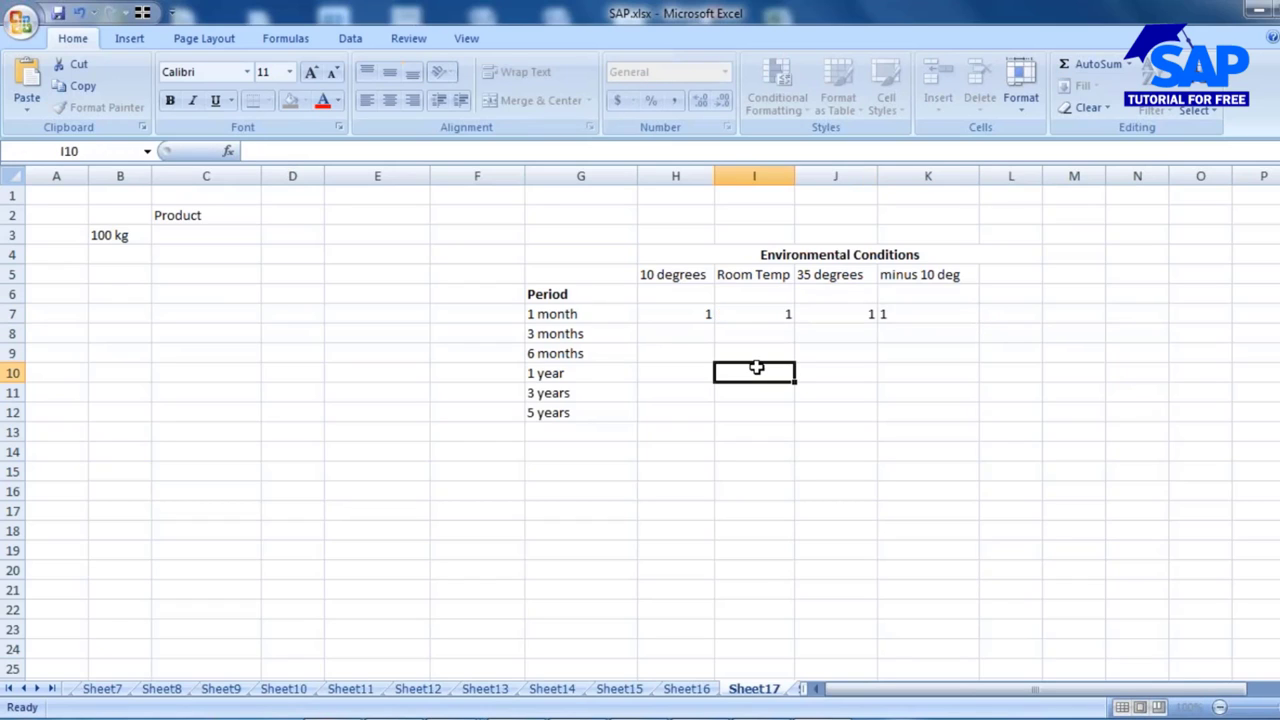
Fill the "1 month" row's values in H7:K7 down through row 12 for all the other periods.
left_click_drag(686, 318, 917, 314)
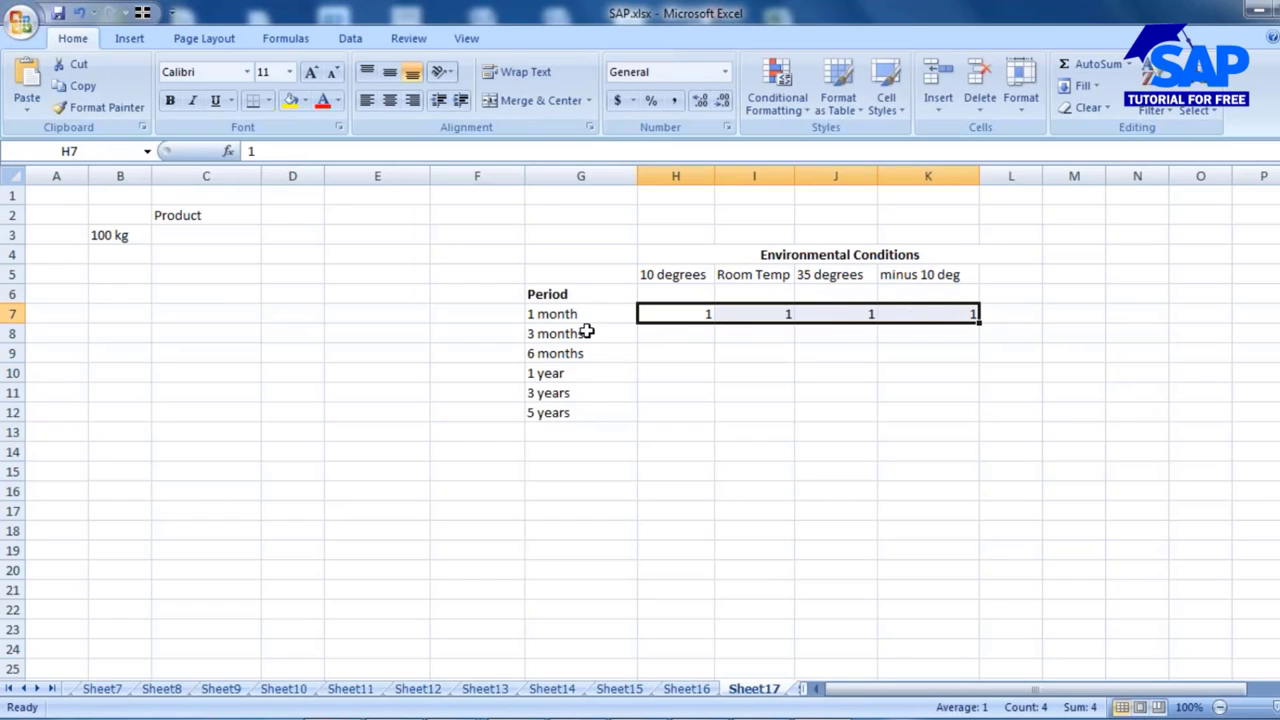
left_click_drag(700, 312, 972, 428)
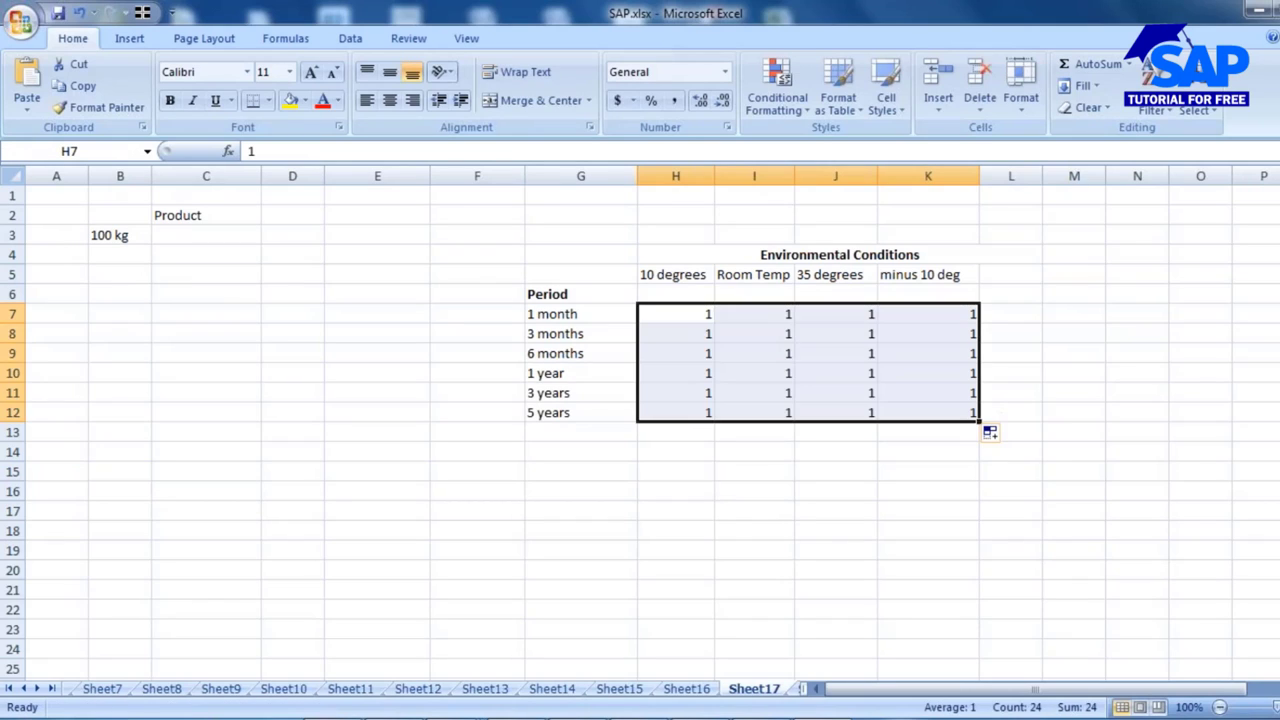
left_click(743, 515)
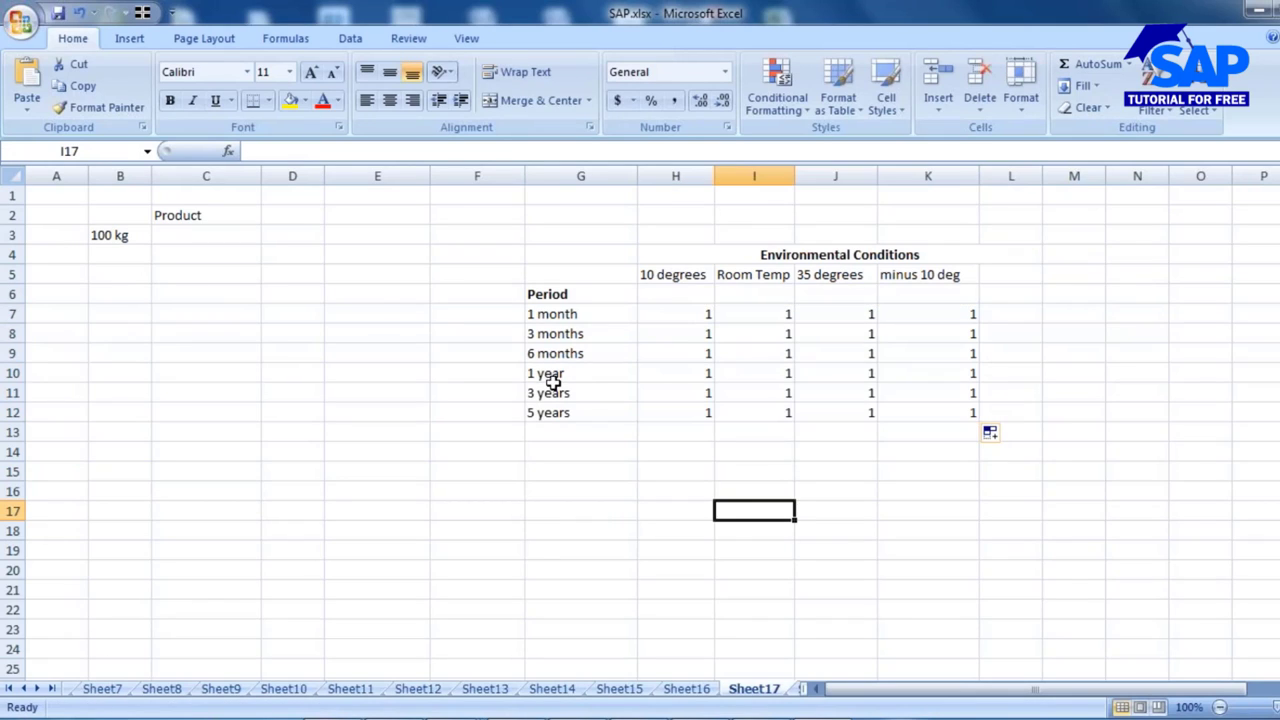
Enter the date 25.09.2016 in cell D5 and widen column D to fit it.
left_click(288, 276)
type("25.09")
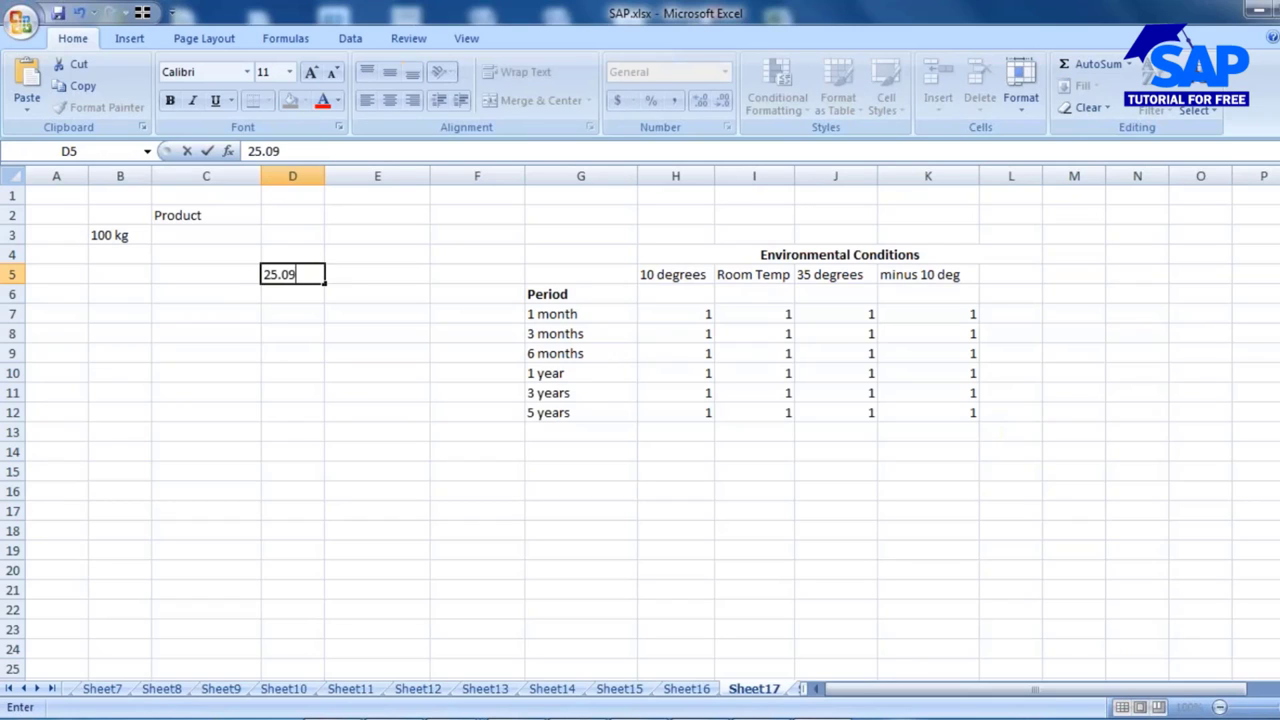
type(".2016")
left_click(339, 351)
left_click_drag(325, 178, 337, 178)
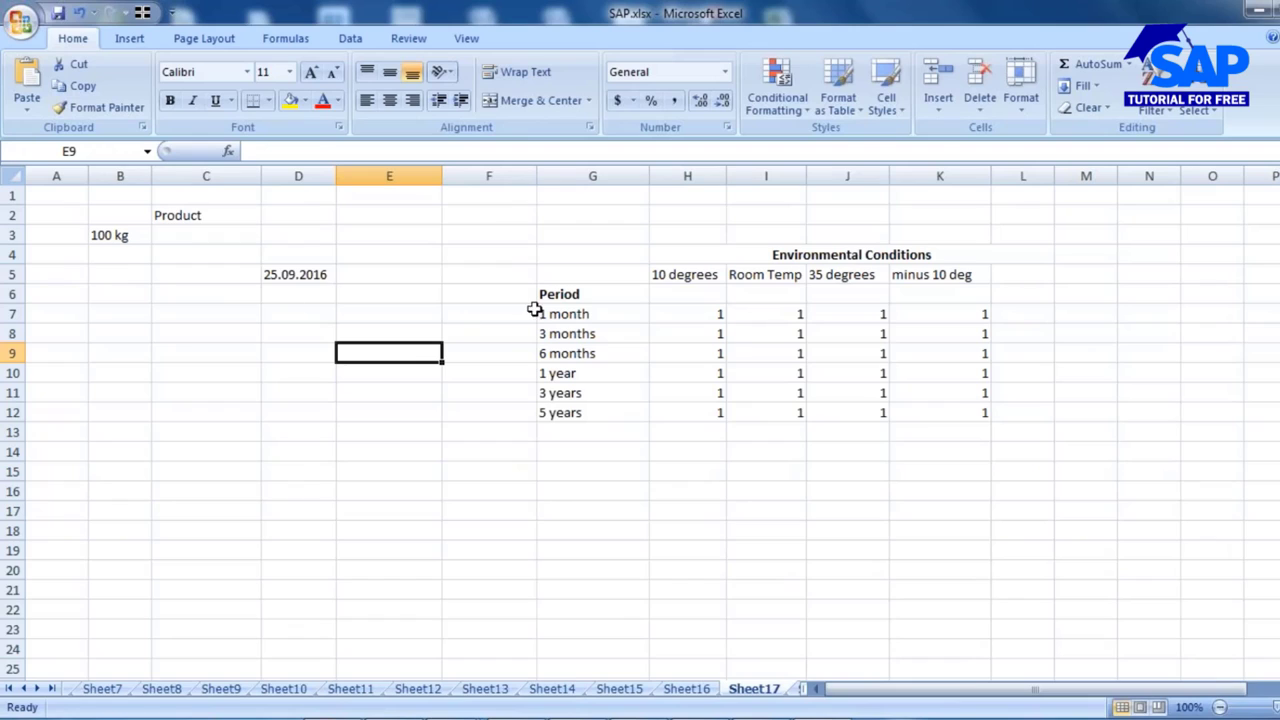
Enter the date 25.10.2016 in cell F7, beside the "1 month" period.
left_click(468, 316)
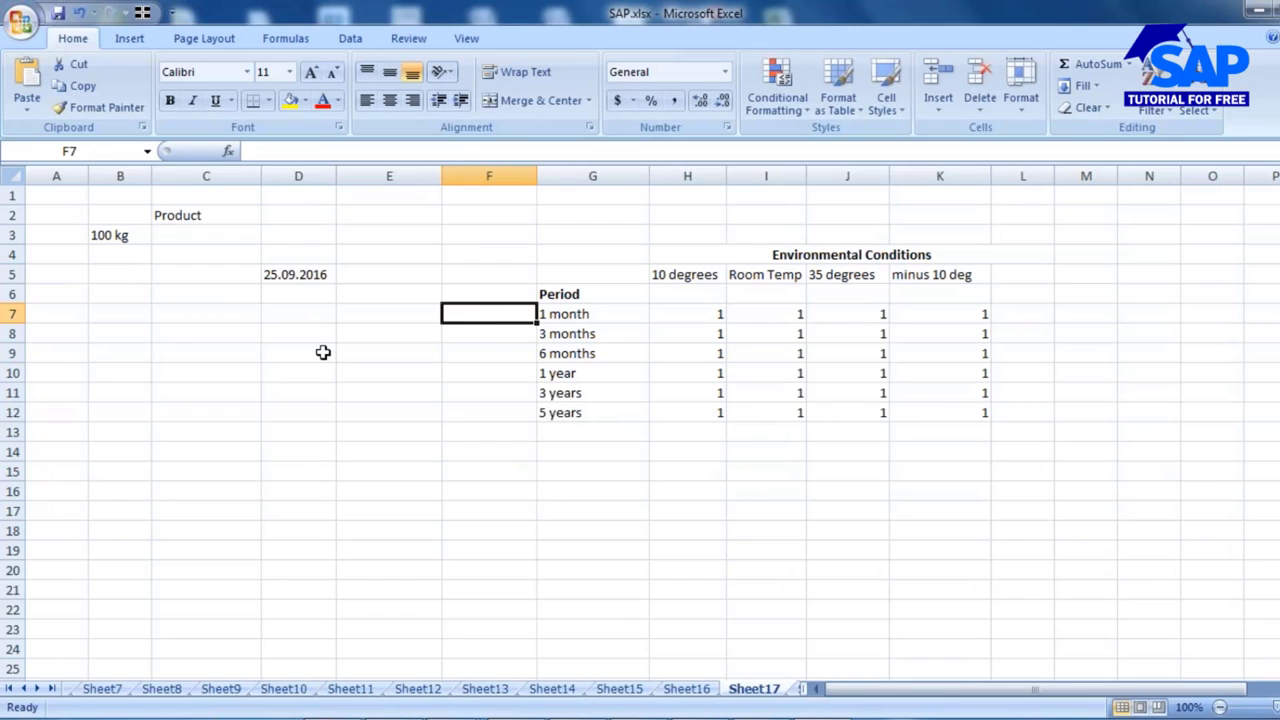
type("25.")
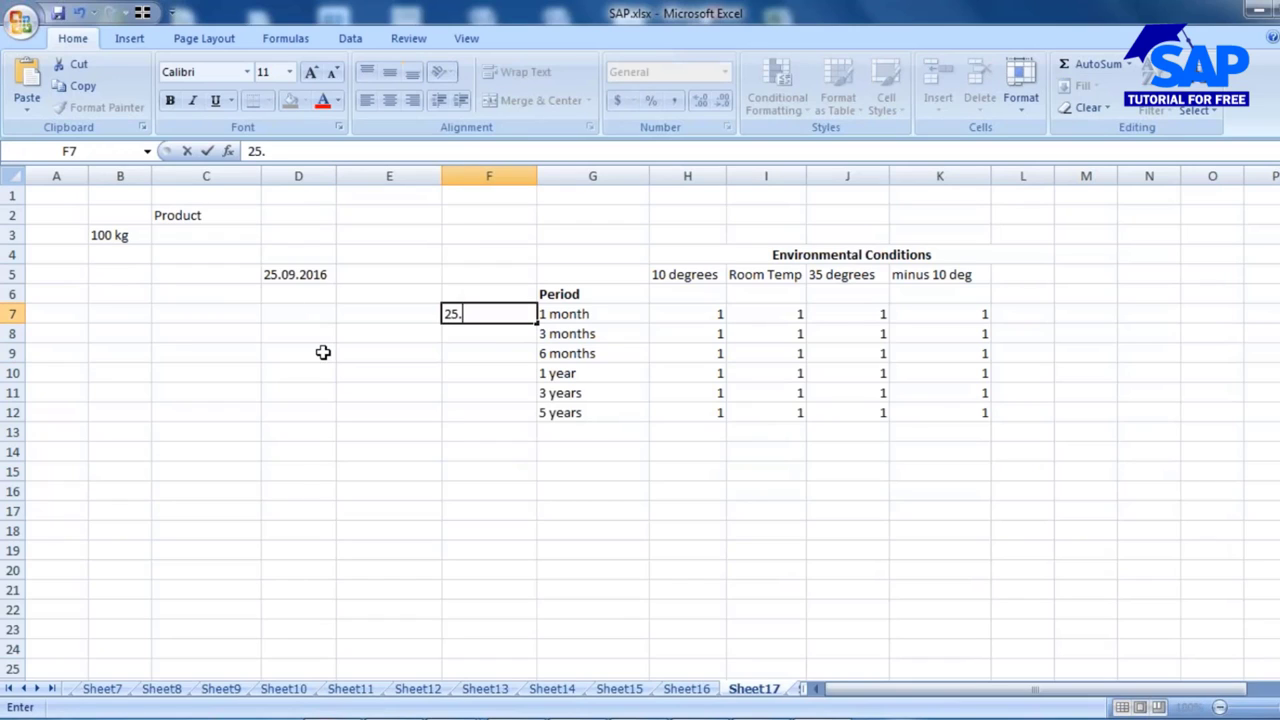
type("10.2016")
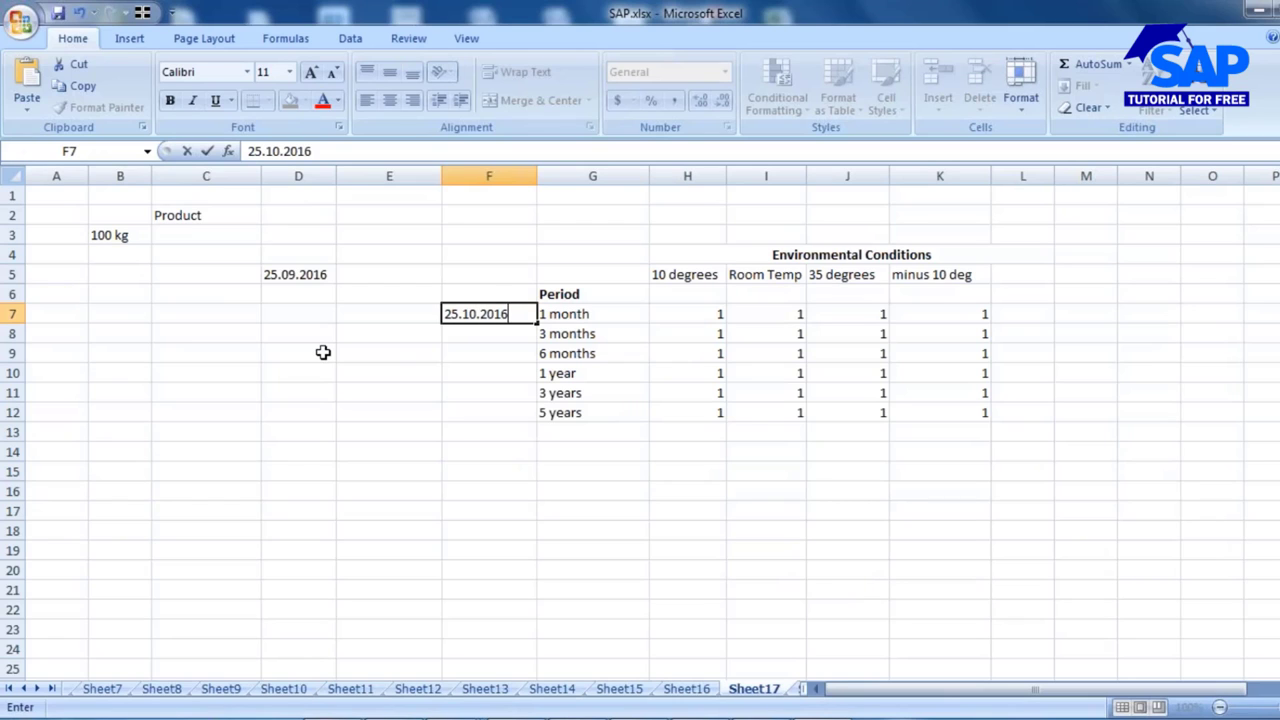
left_click(660, 531)
Delete the empty column E between the two dates.
left_click(370, 178)
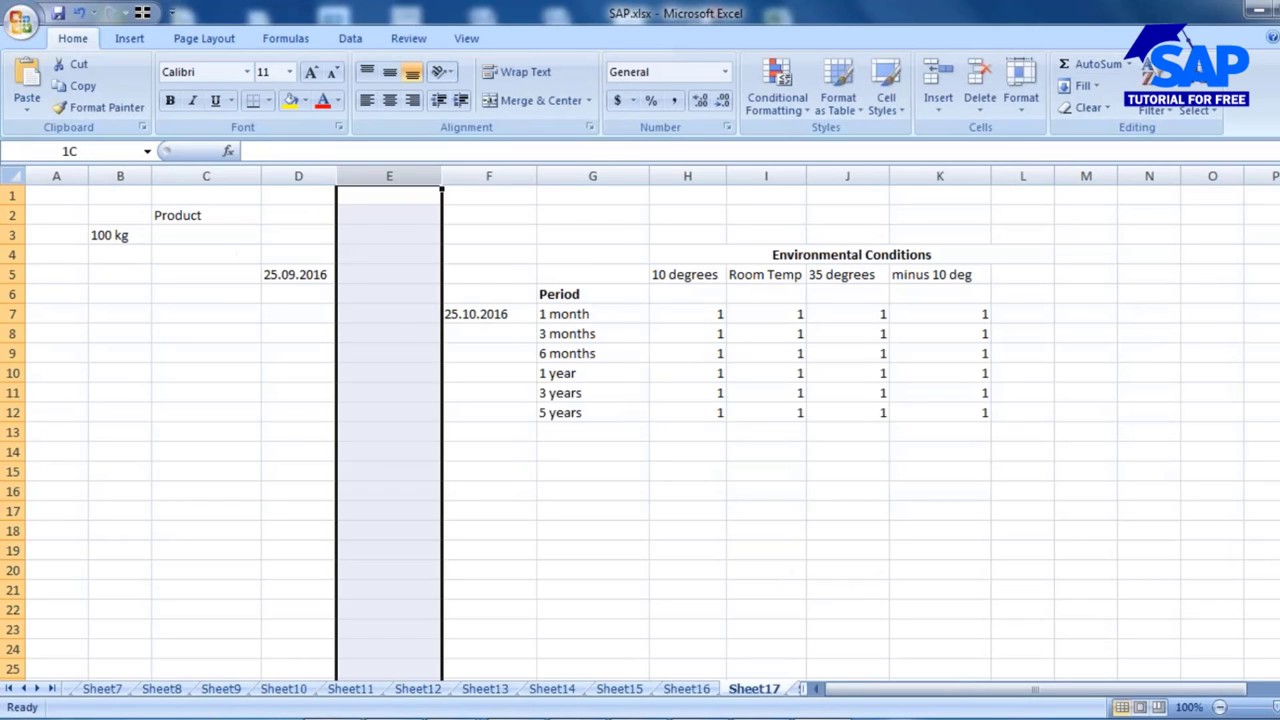
right_click(372, 178)
left_click(420, 301)
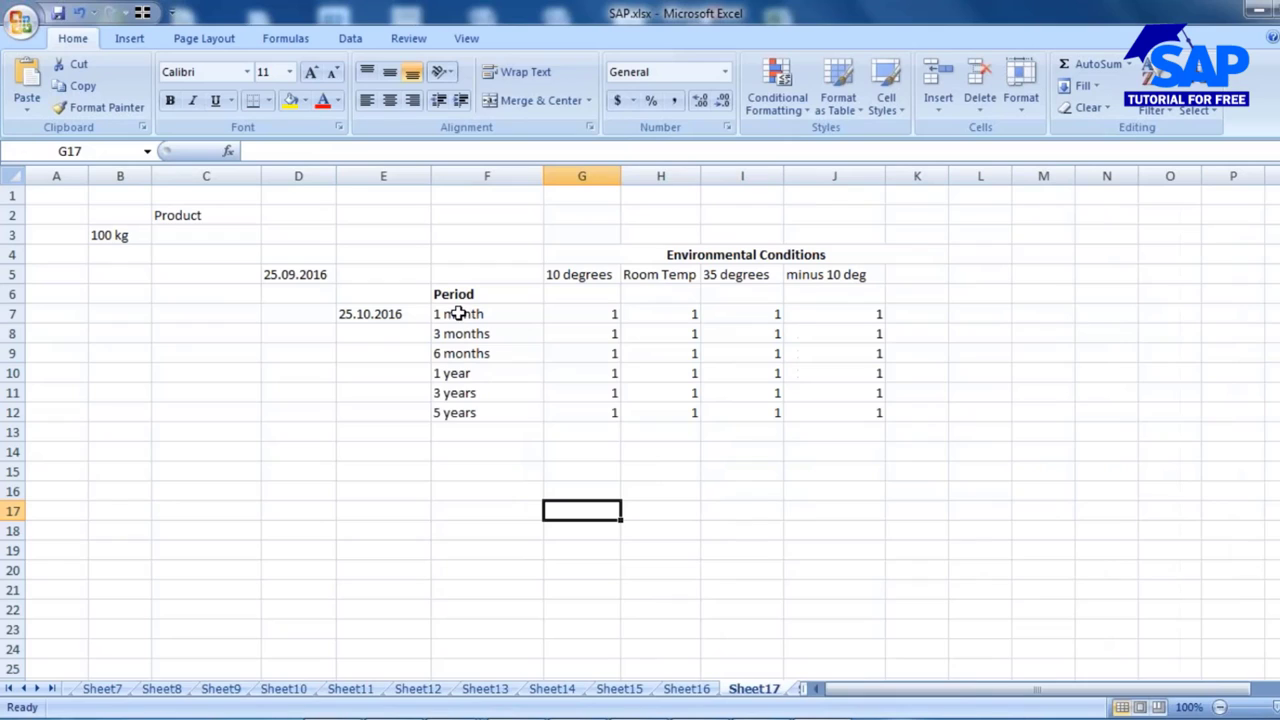
Enter "Test" in cell K7, at the end of the "1 month" row.
left_click(591, 313)
left_click_drag(591, 313, 866, 313)
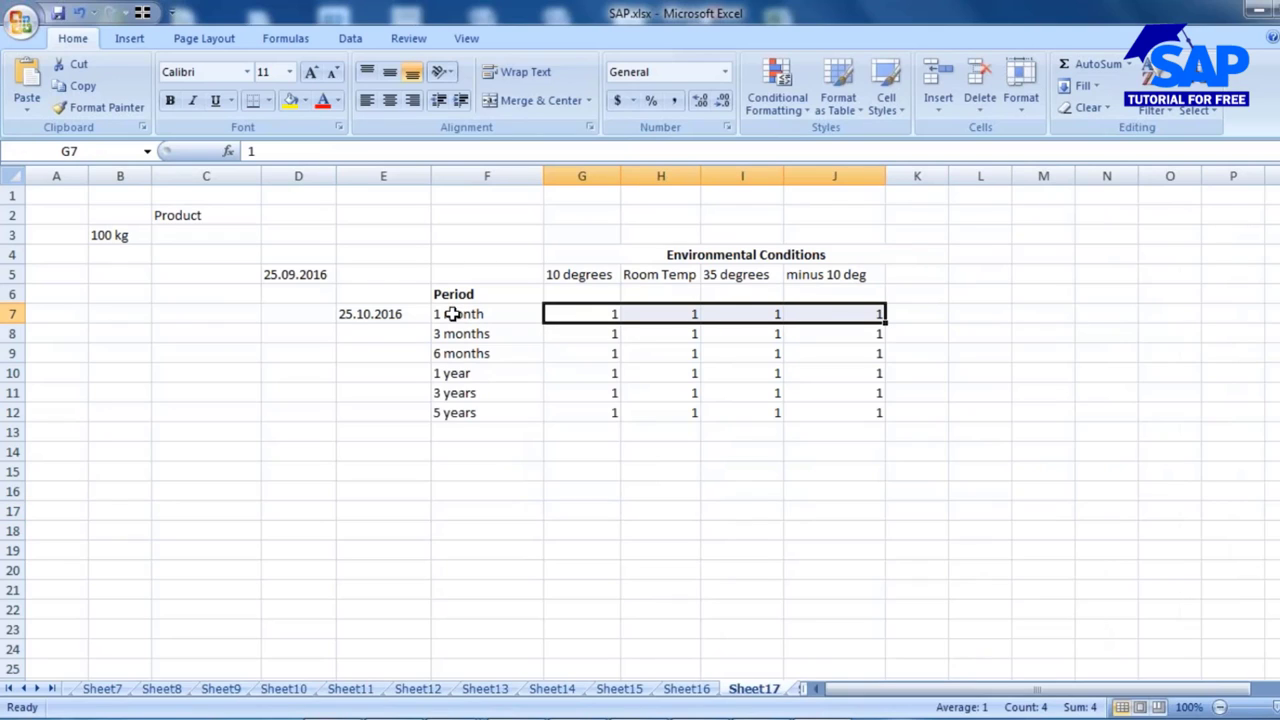
left_click(575, 315)
left_click_drag(662, 314, 850, 314)
left_click(932, 314)
type("Test")
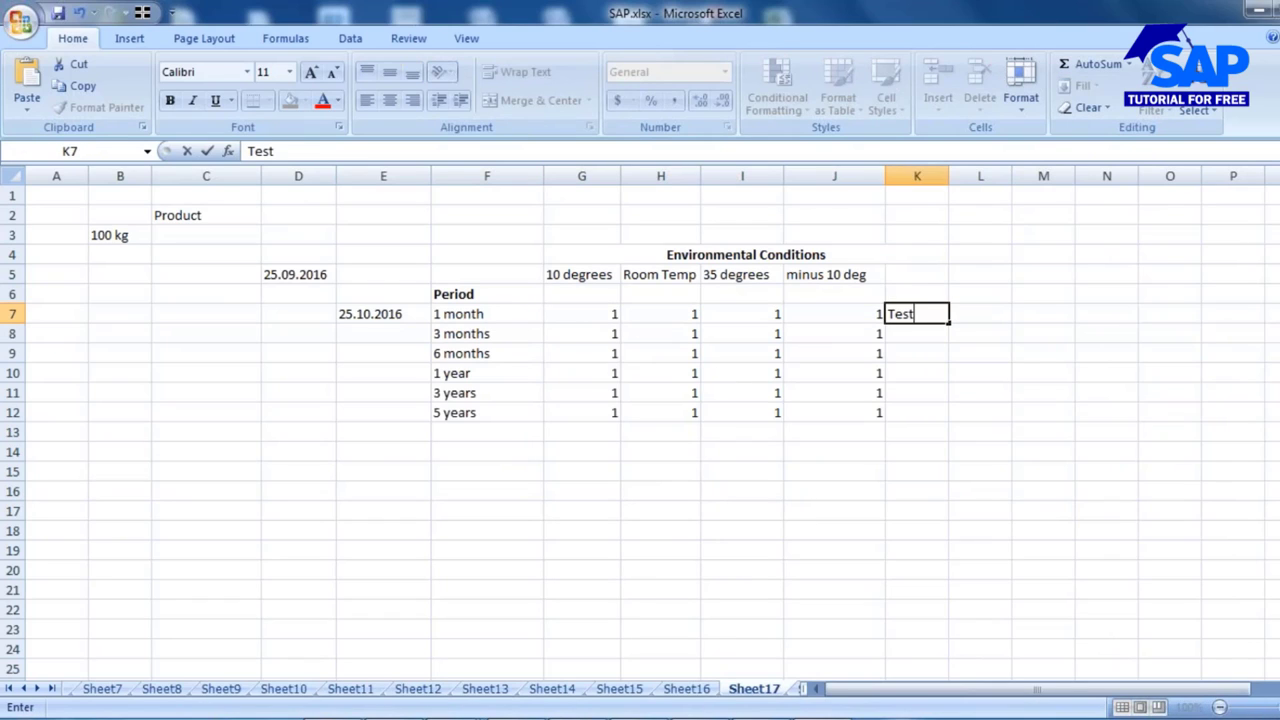
left_click(811, 457)
Highlight the "1 month" values in cells G7 to J7 with a yellow fill.
left_click_drag(586, 314, 818, 315)
left_click(290, 101)
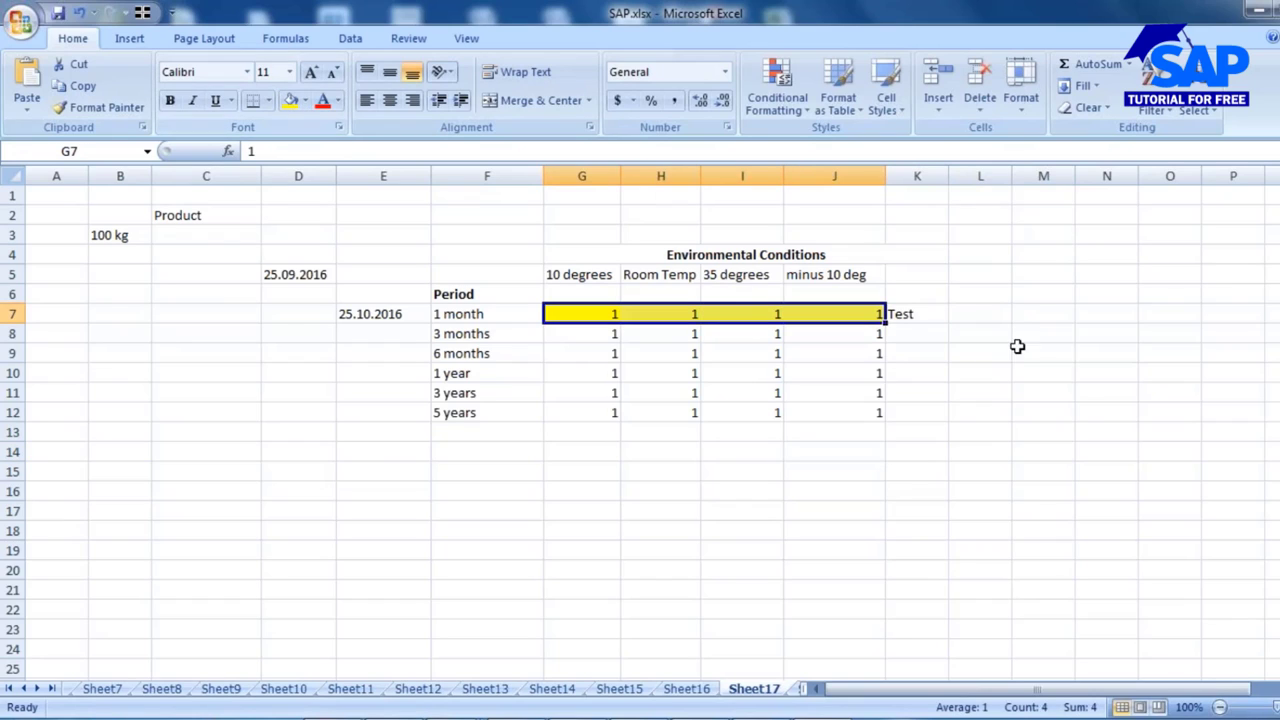
left_click(968, 314)
left_click(591, 314)
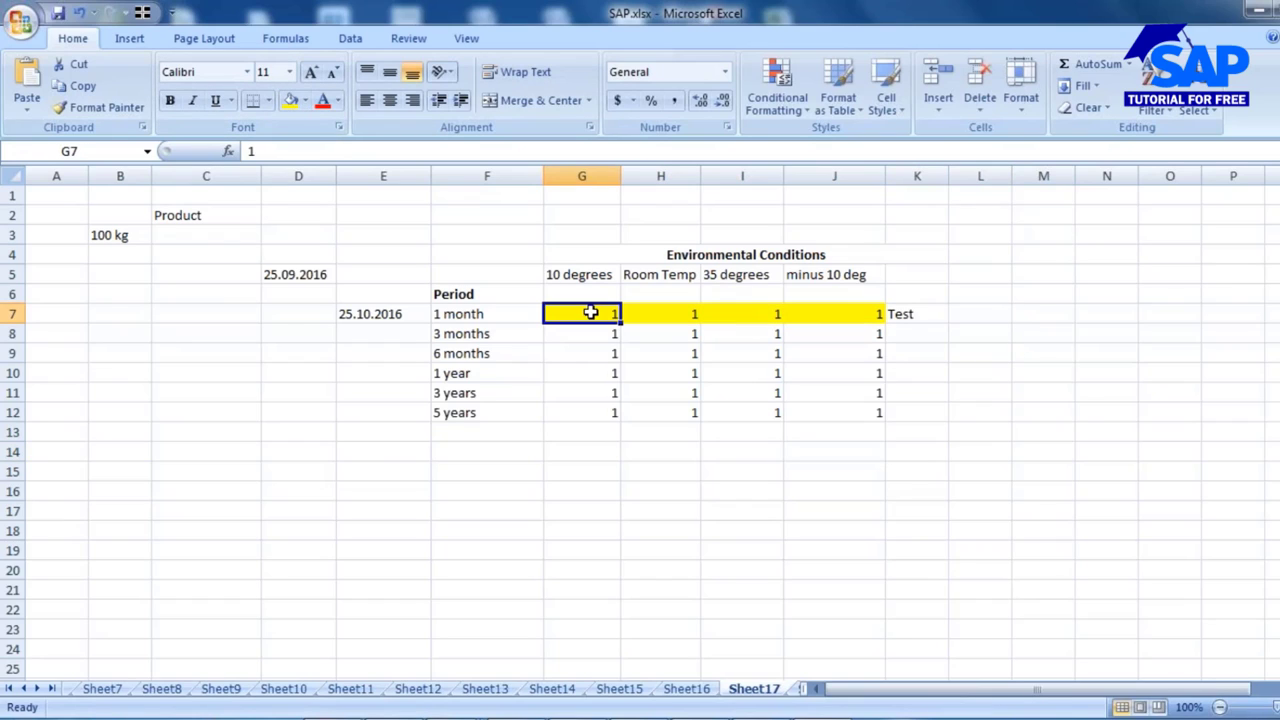
left_click(587, 275)
left_click(660, 278)
left_click(735, 278)
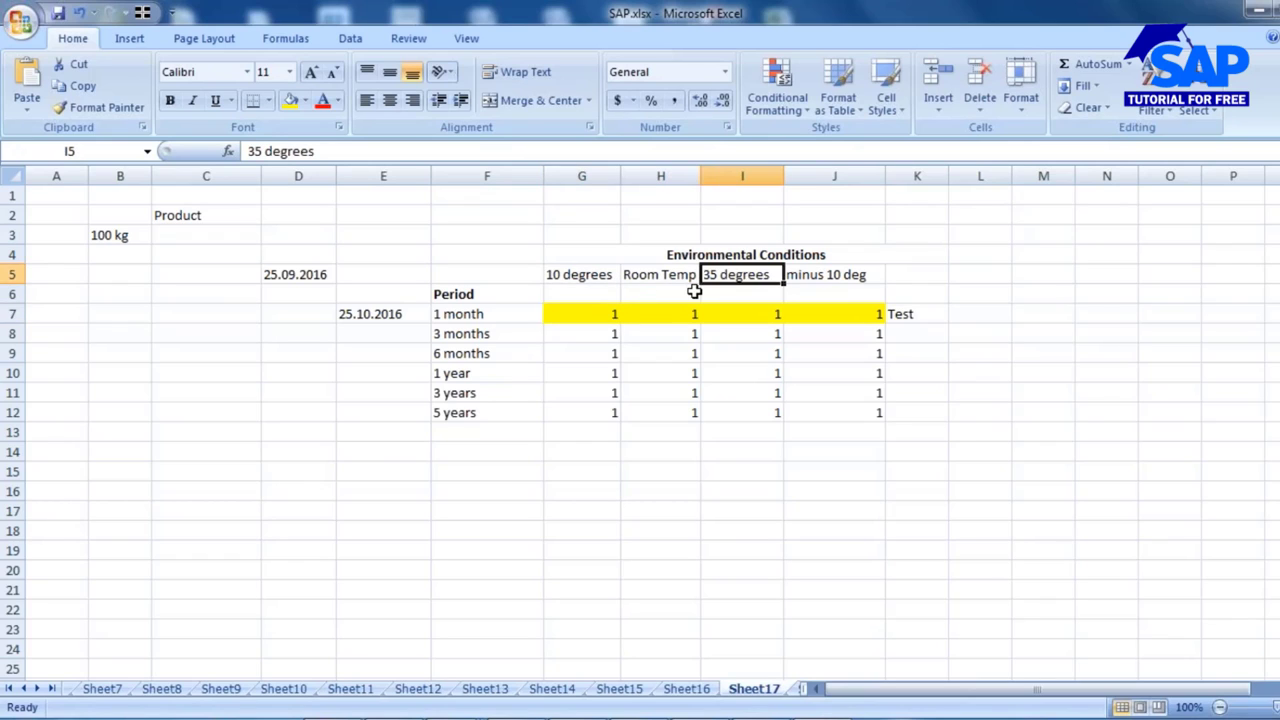
left_click(578, 313)
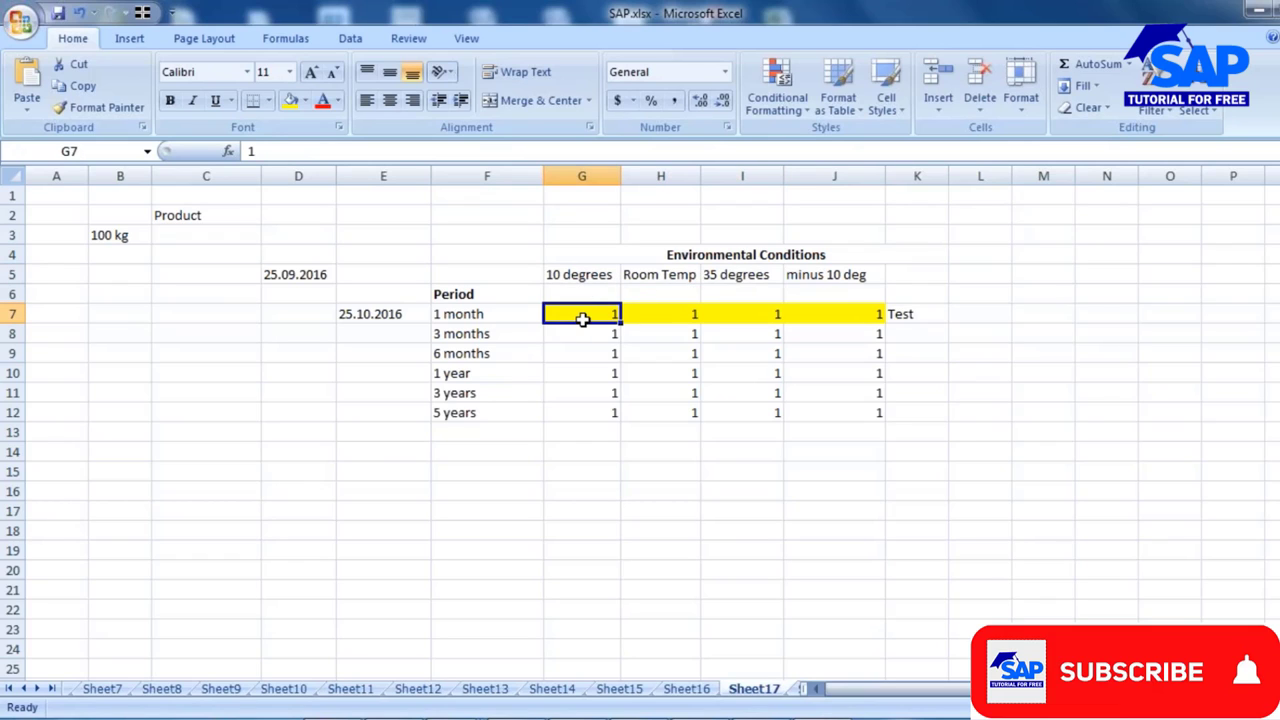
left_click(673, 313)
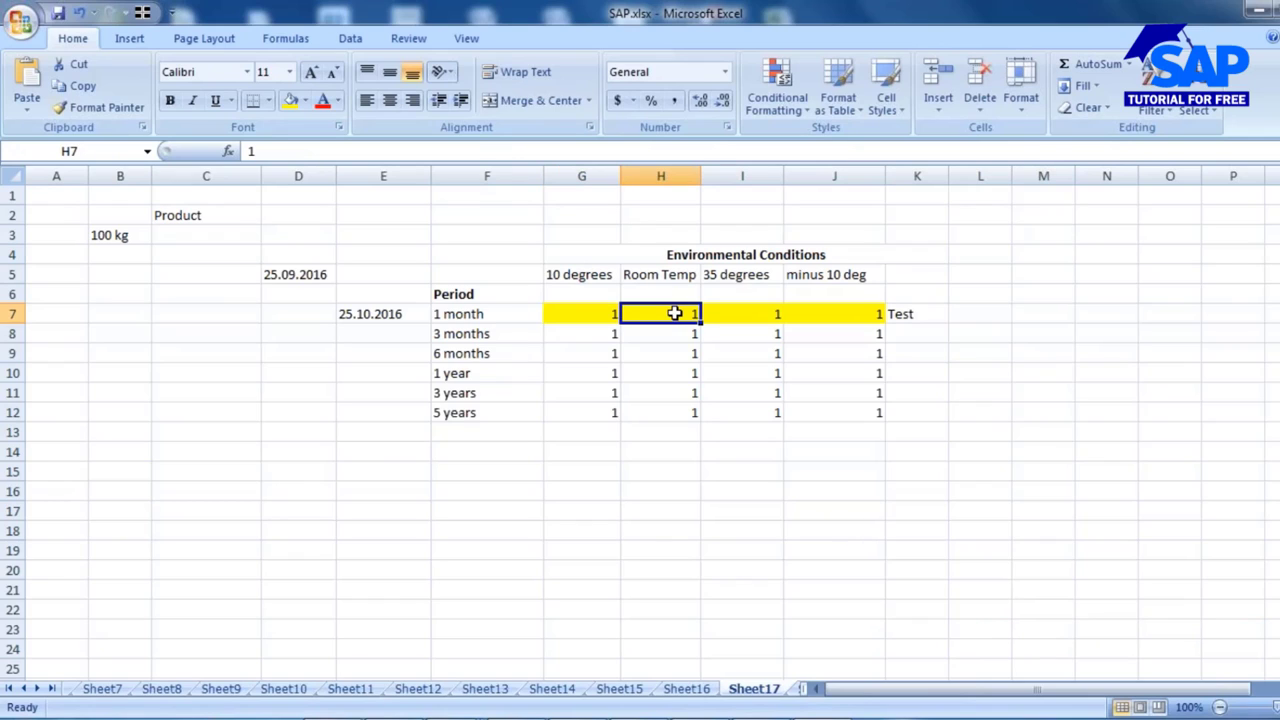
left_click(765, 317)
left_click(822, 317)
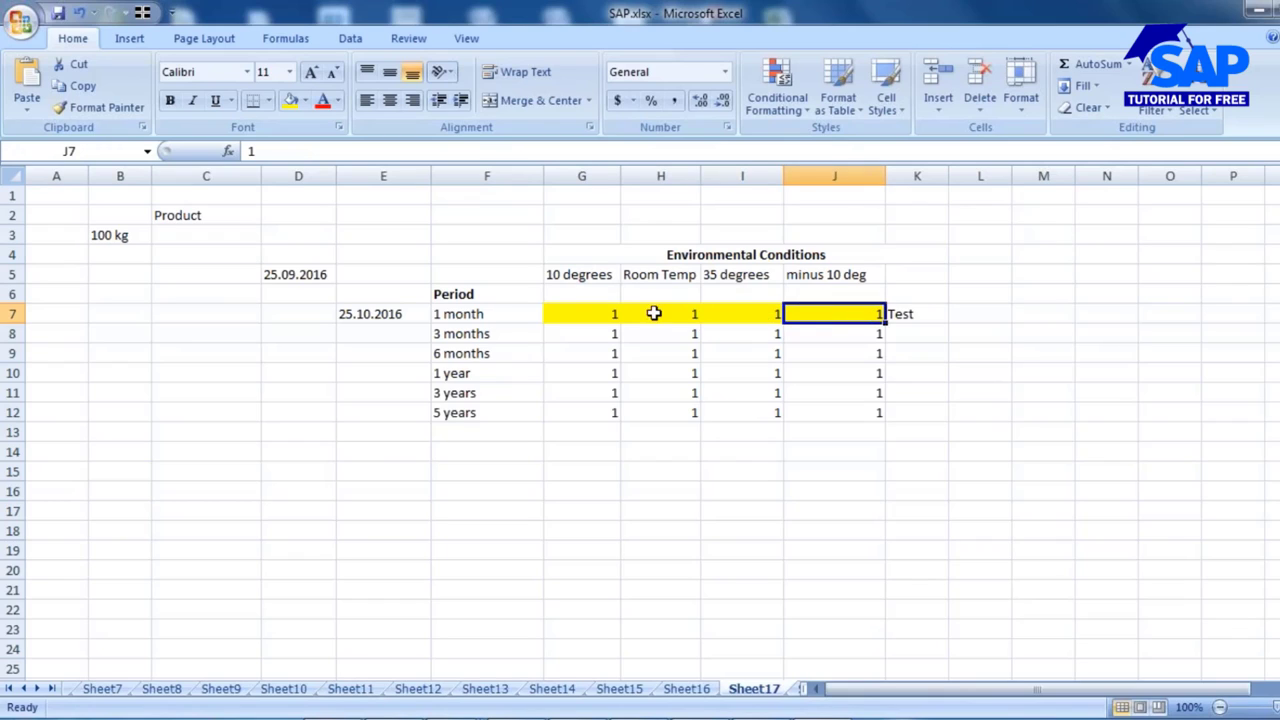
left_click(607, 314)
left_click_drag(607, 314, 800, 314)
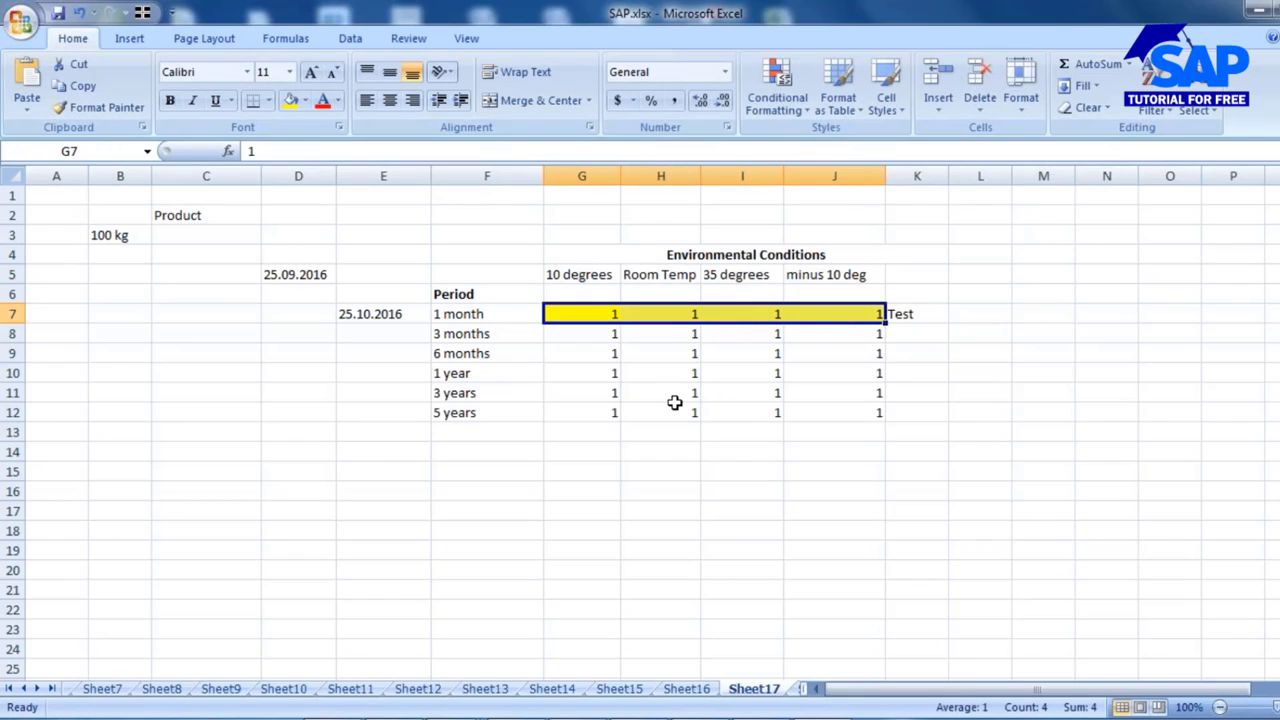
Enter "OK" in cell L7 as the result of the "1 month" test.
left_click(962, 317)
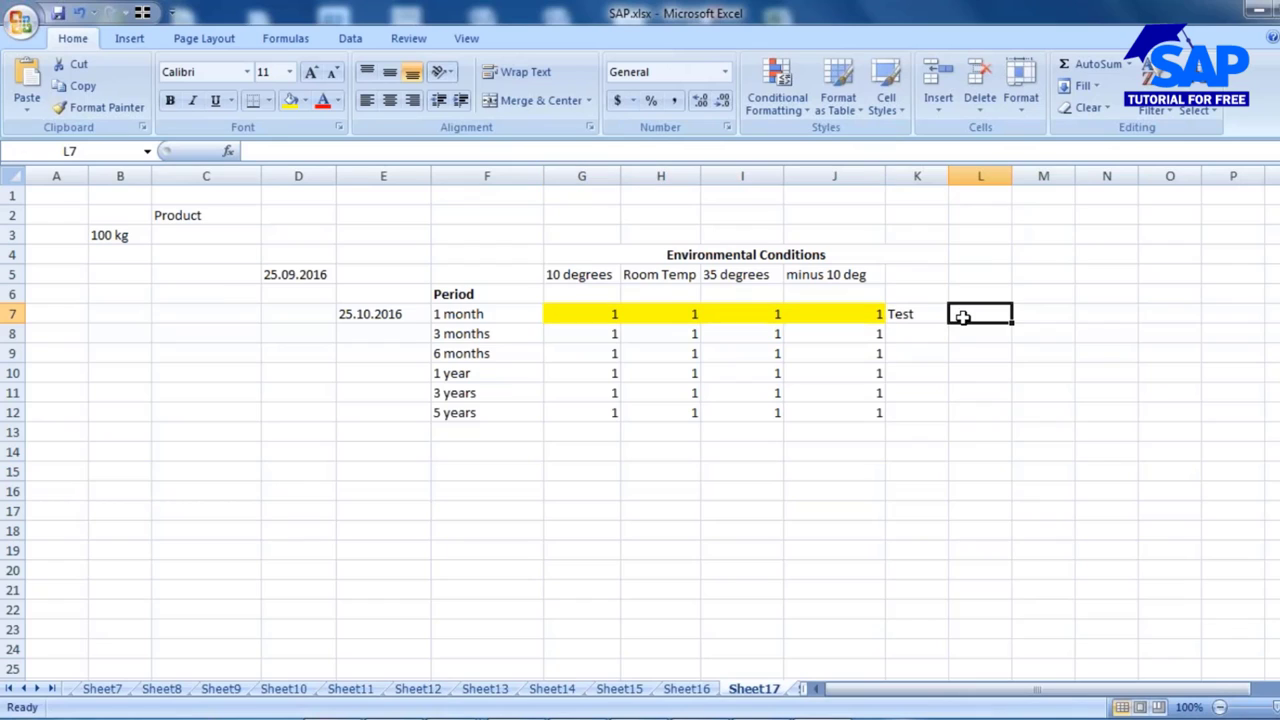
type("OK")
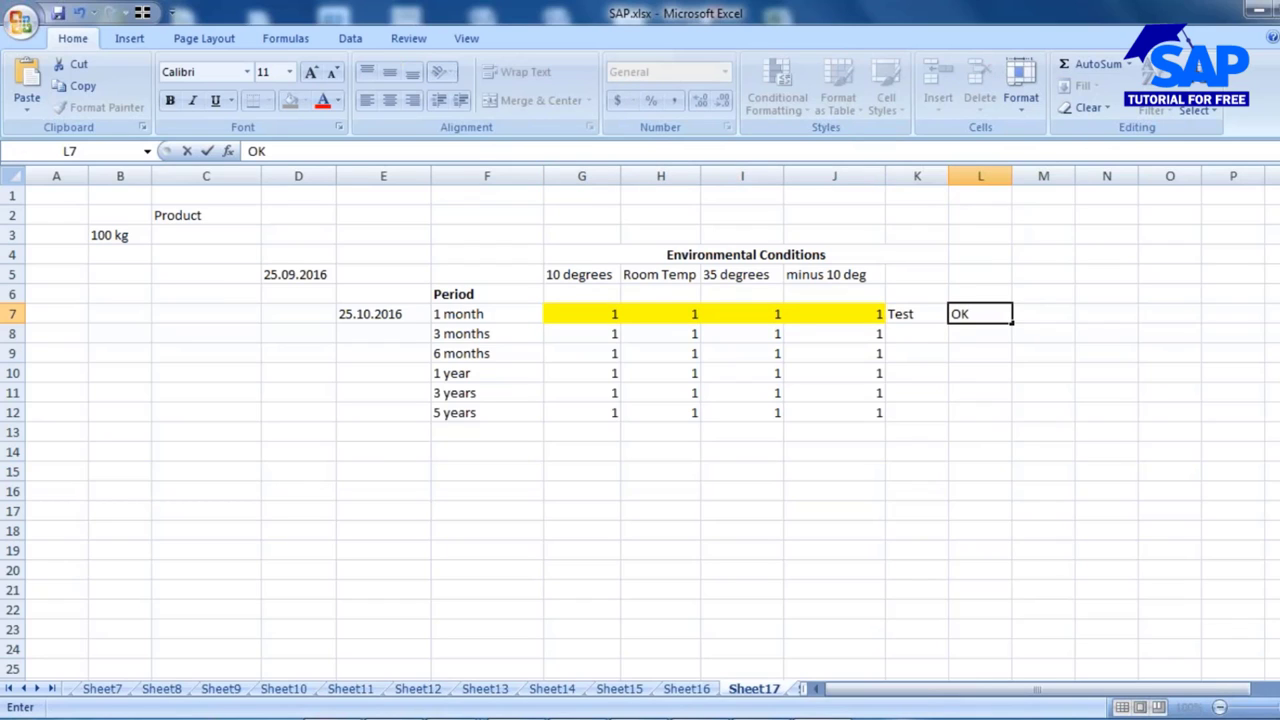
left_click(917, 412)
Enter the date 25.12.2016 in cell E8 beside "3 months" and fill that row's sample values in G8 to J8 with yellow.
left_click(385, 332)
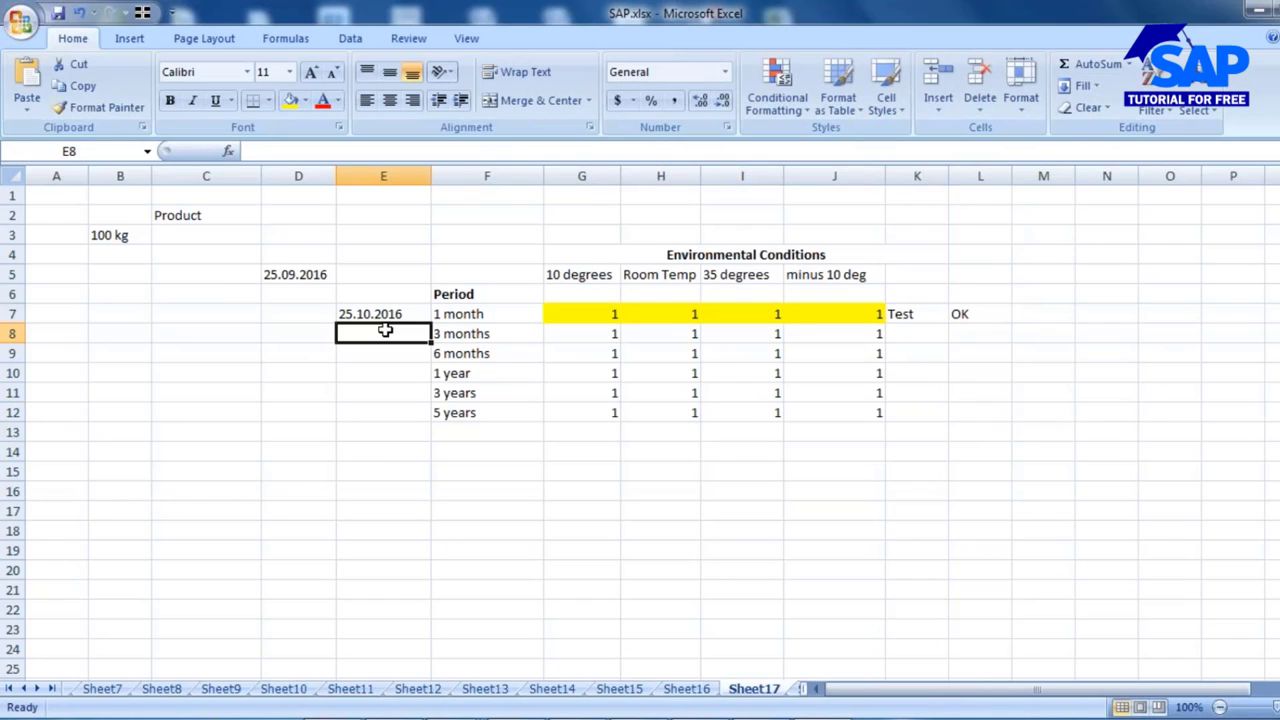
type("25.")
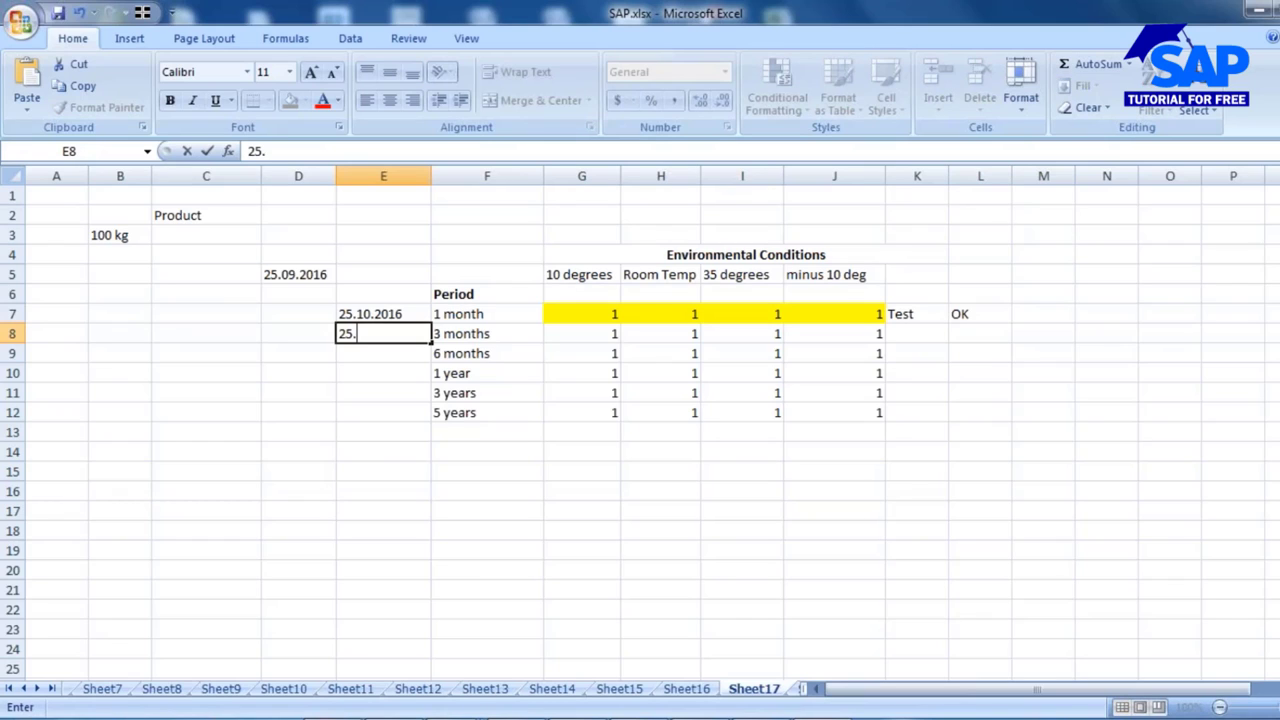
type("12.2016")
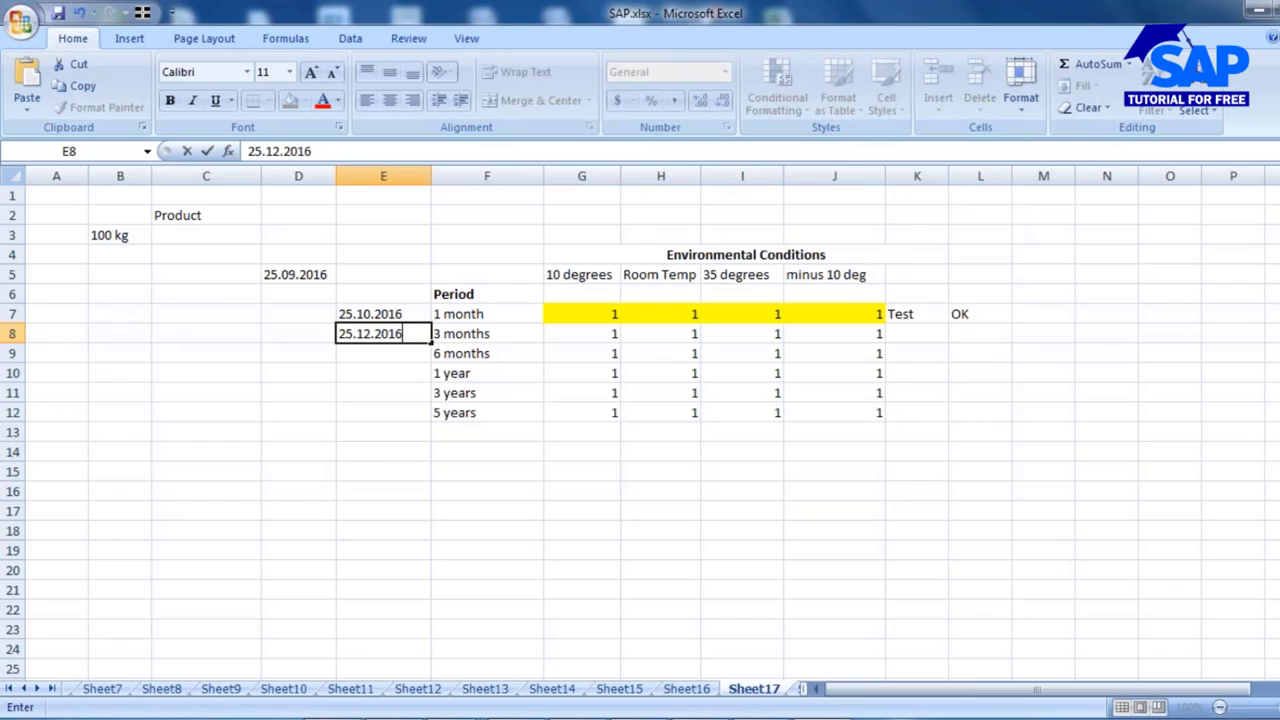
key("Return")
left_click_drag(612, 333, 815, 338)
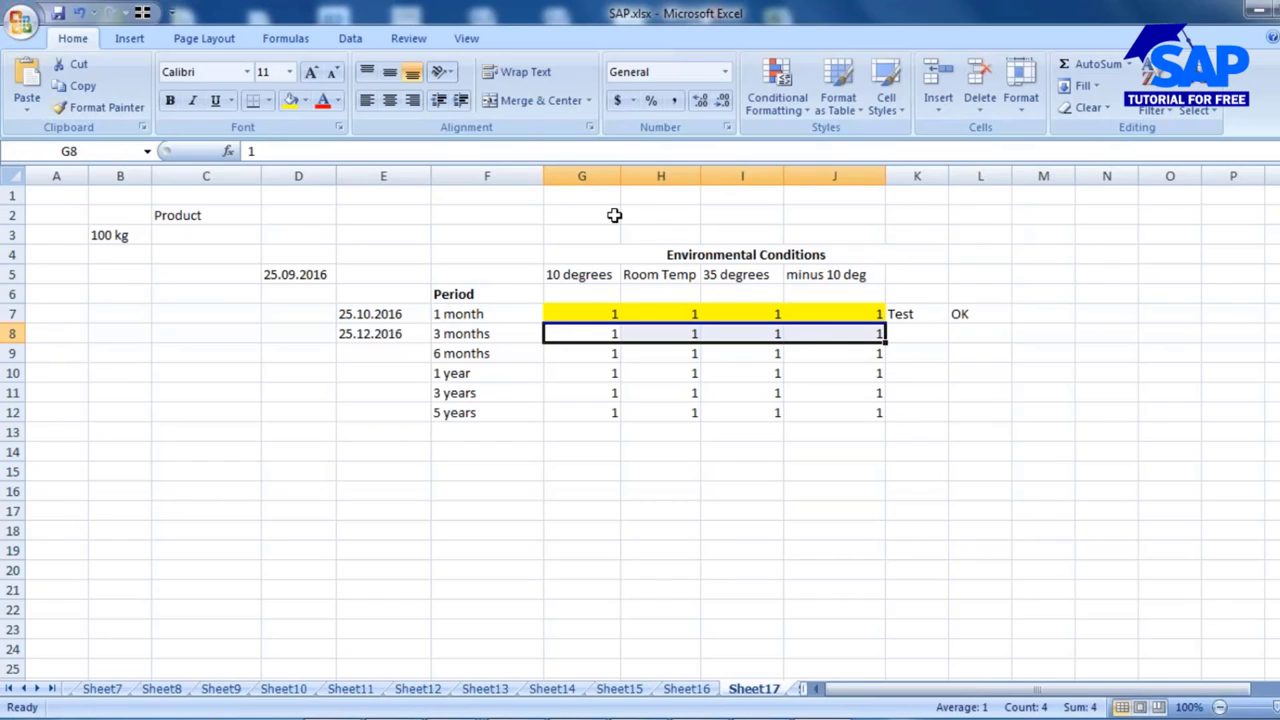
left_click(290, 100)
Enter "Test" in cell K8 and "OK" in cell L8 for the "3 months" period.
left_click(908, 338)
type("Test")
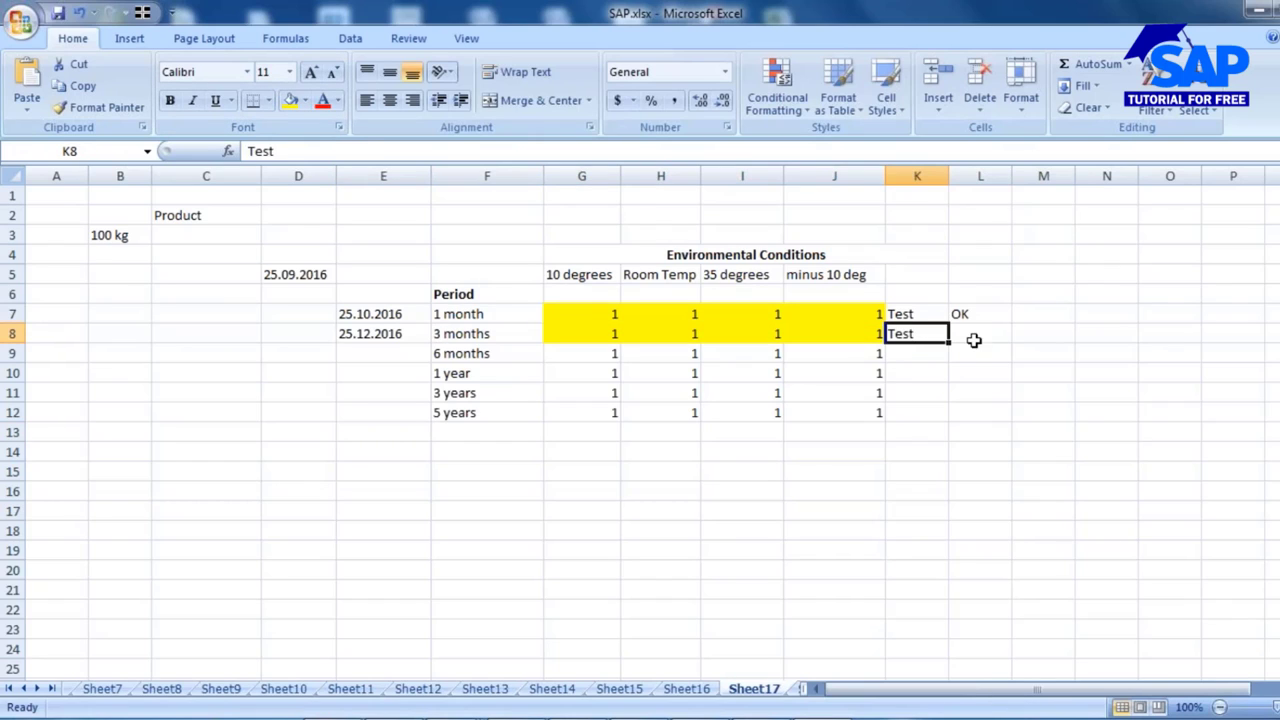
key("Tab")
type("OK")
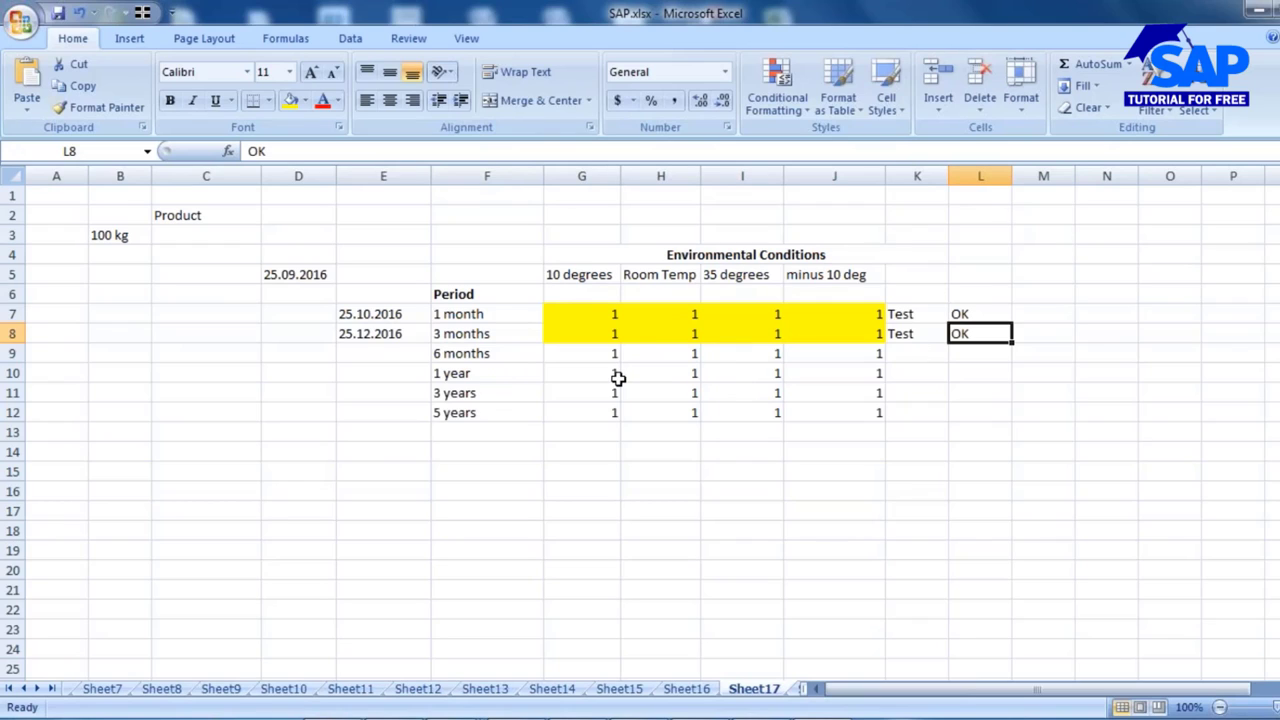
Enter the date 25.03.2016 in cell E9, beside the "6 months" period.
left_click(358, 353)
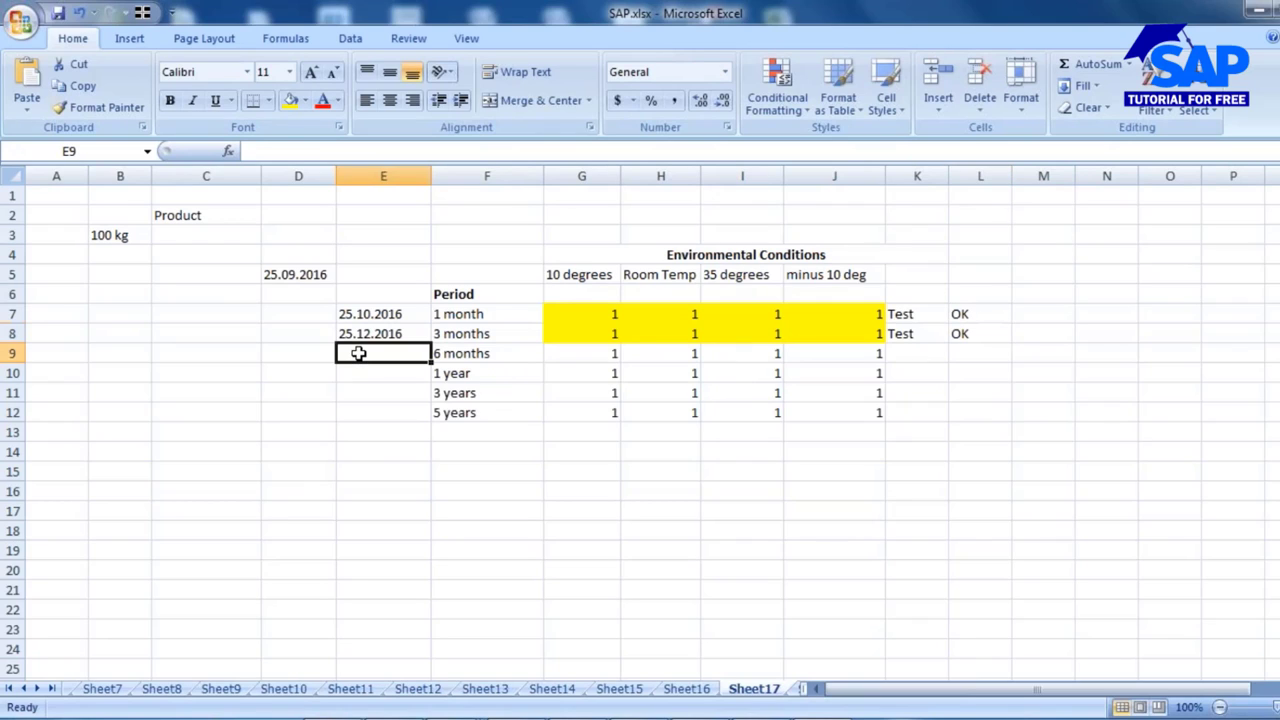
type("25.")
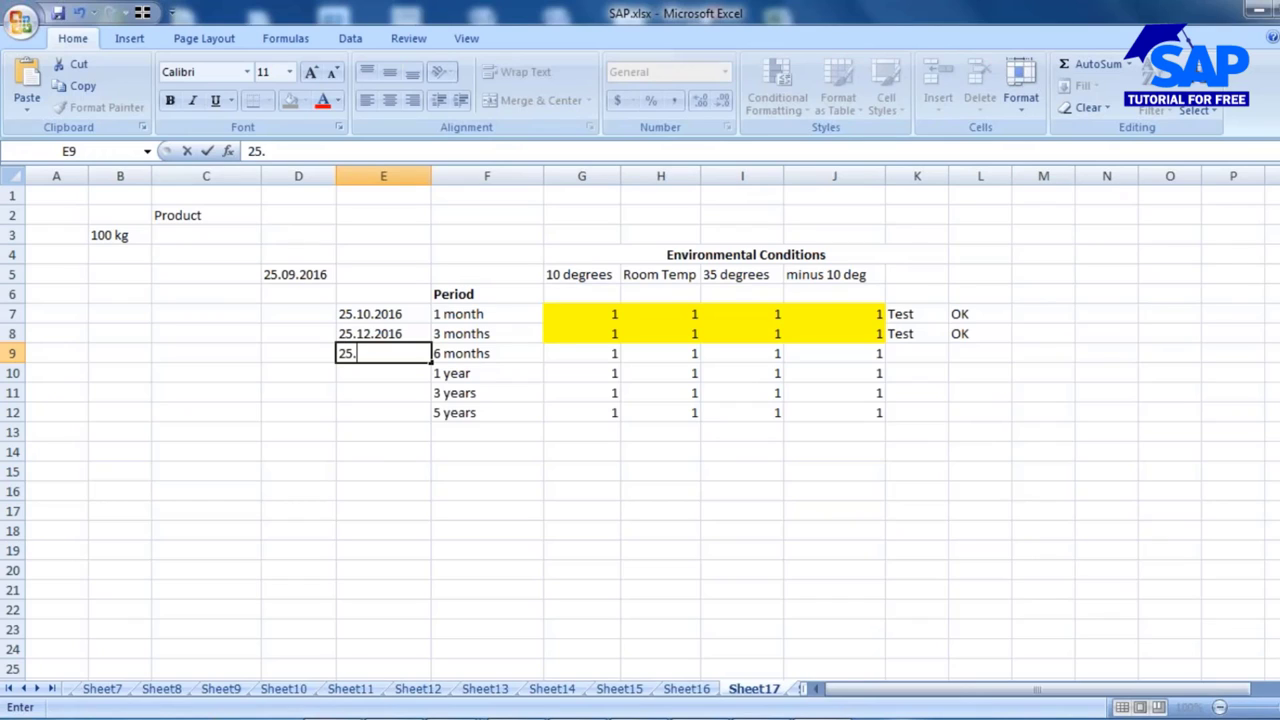
type("03.2016")
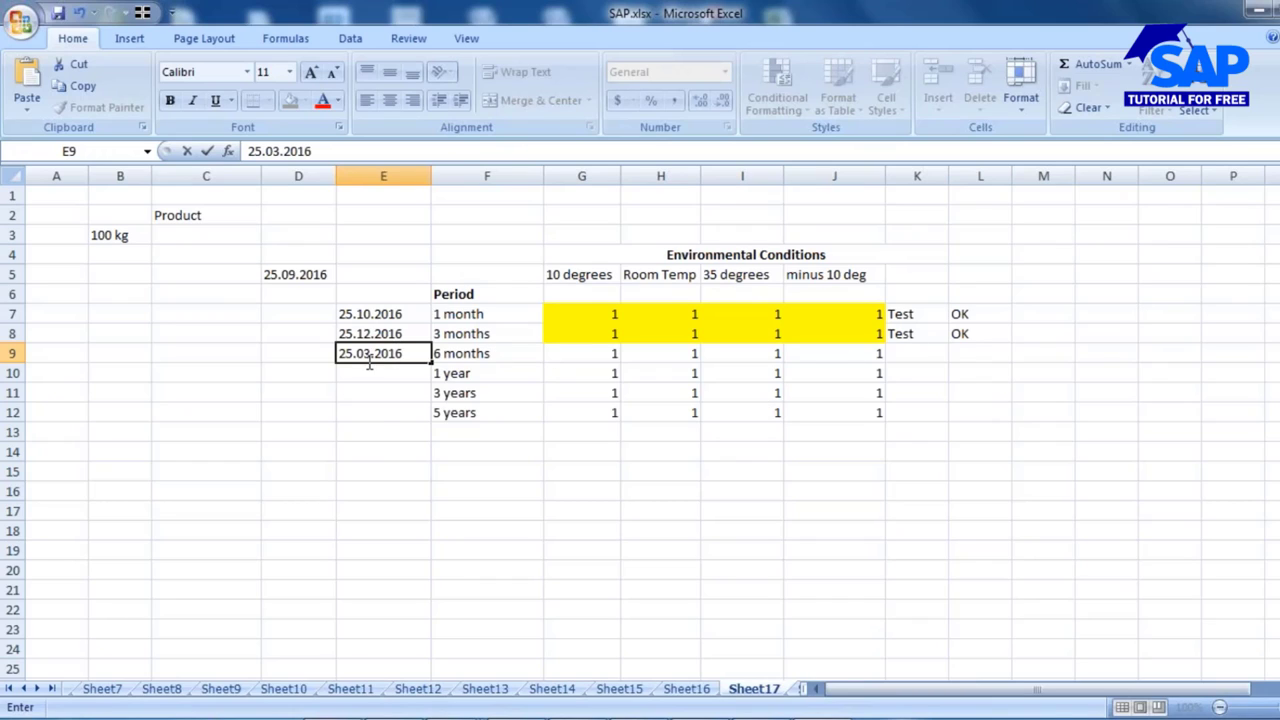
left_click(384, 412)
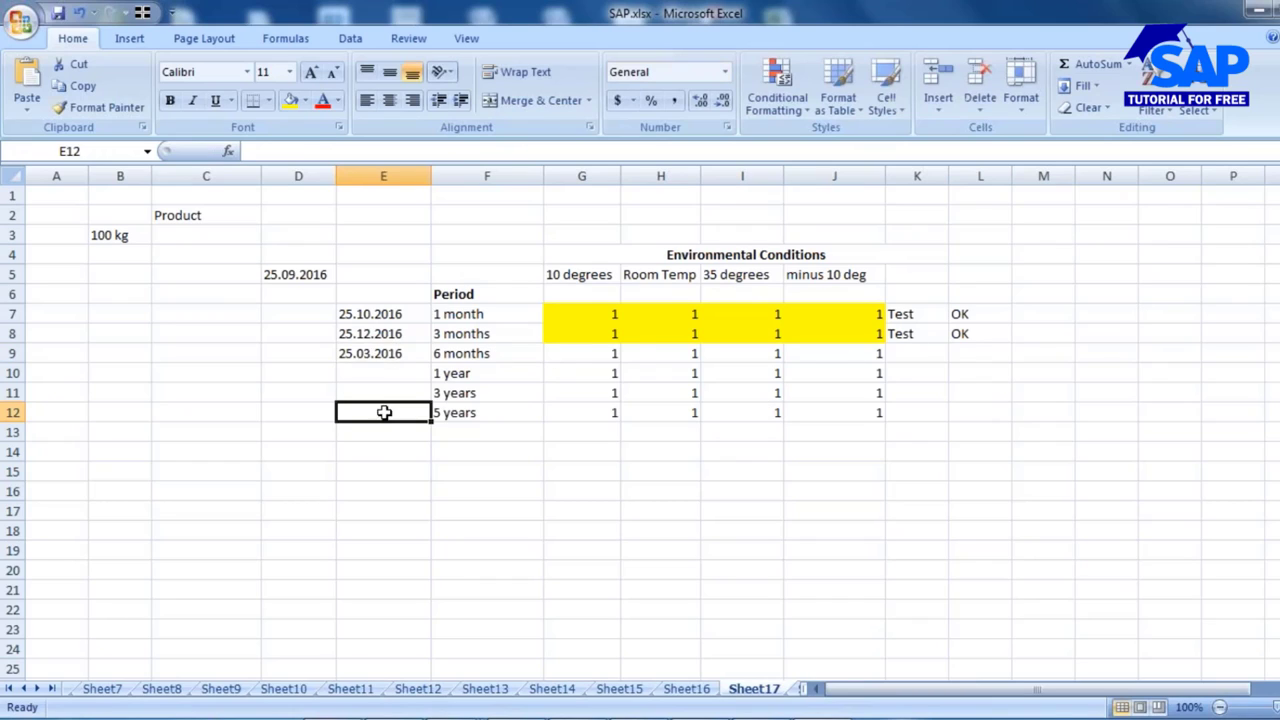
Enter "Test" in cell K9 and "OK" in cell L9 for the "6 months" period.
left_click(582, 356)
left_click_drag(671, 357, 863, 357)
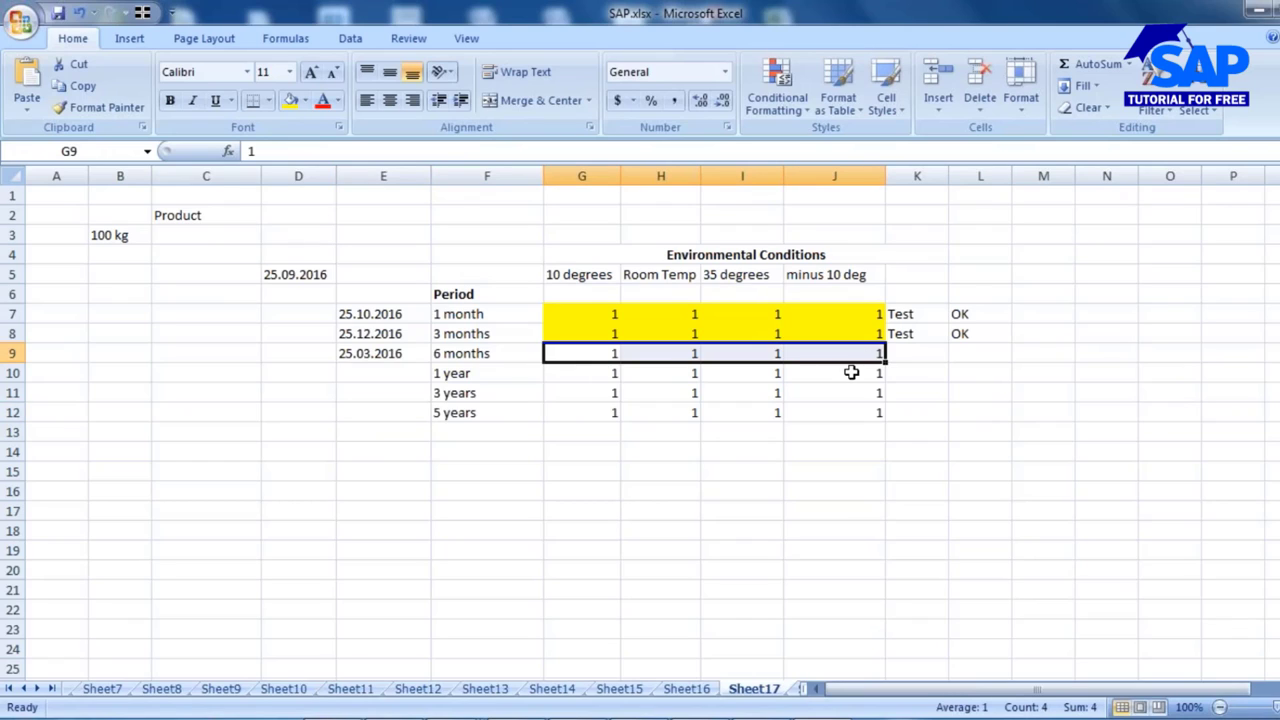
left_click(921, 362)
type("Test")
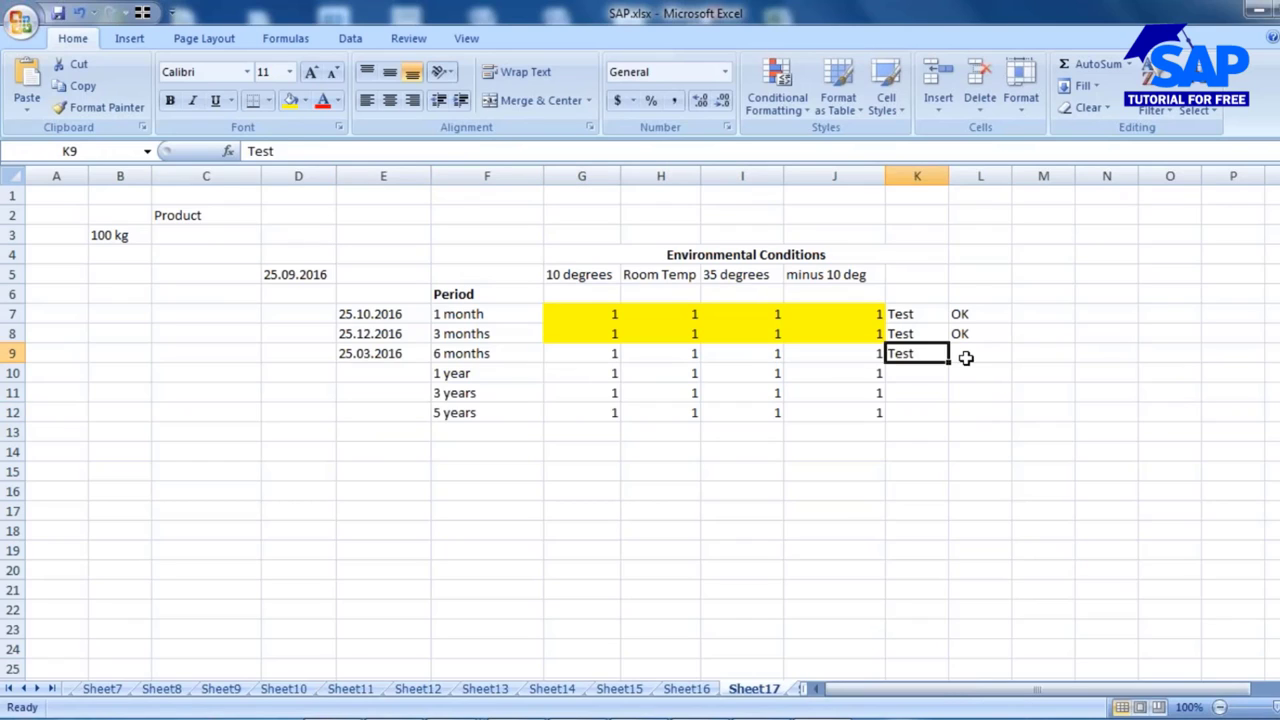
left_click(966, 356)
type("OK")
key("ctrl+Return")
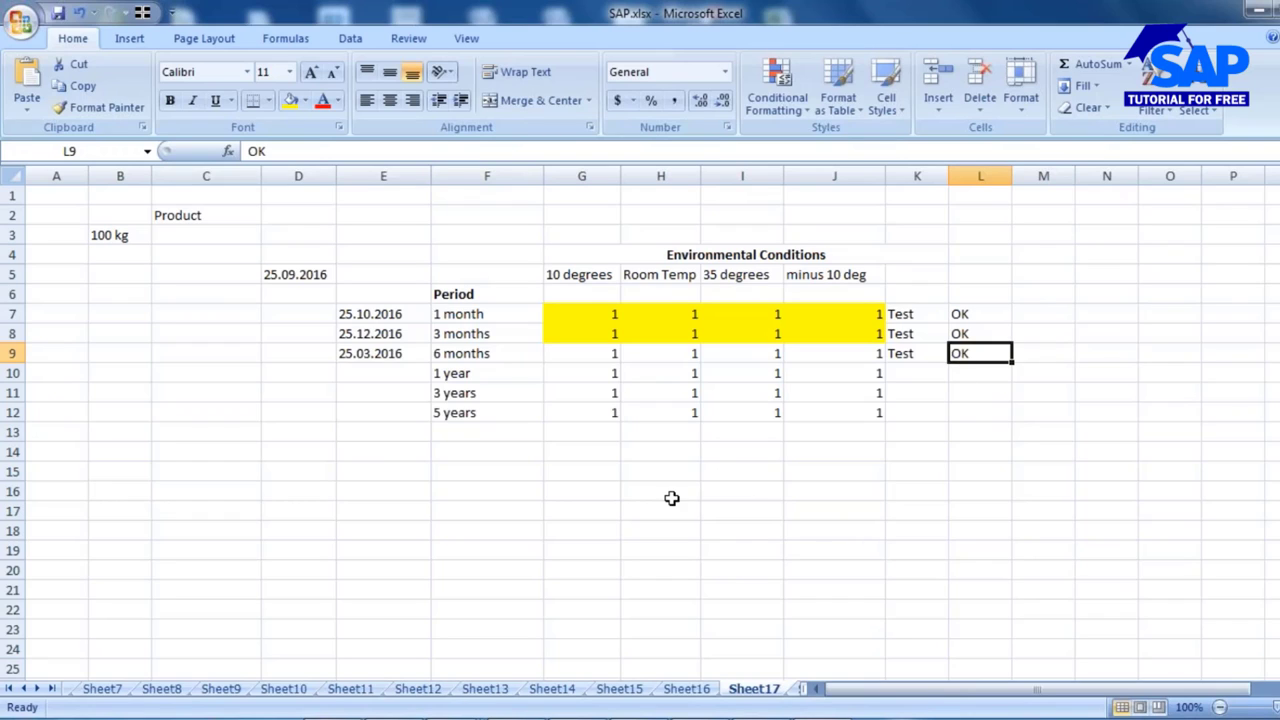
Enter the date 25.09.2019 in cell E11, beside the "3 years" period.
left_click(385, 395)
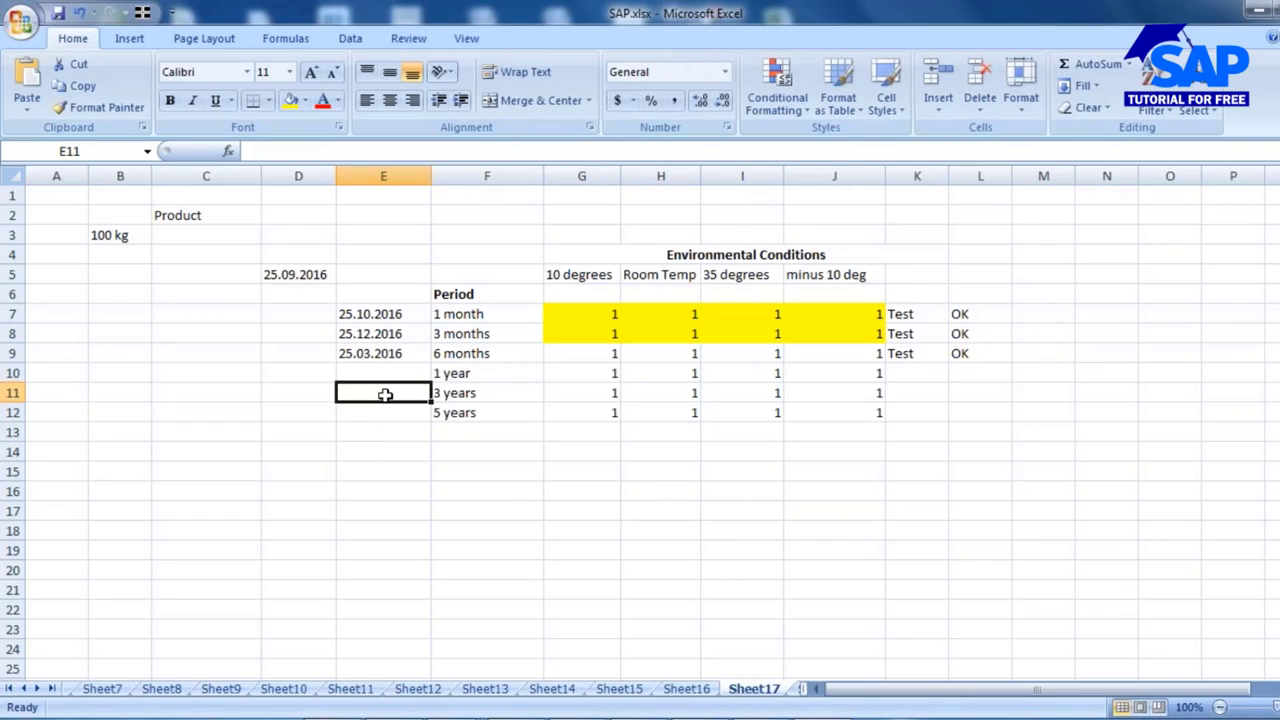
type("25.0")
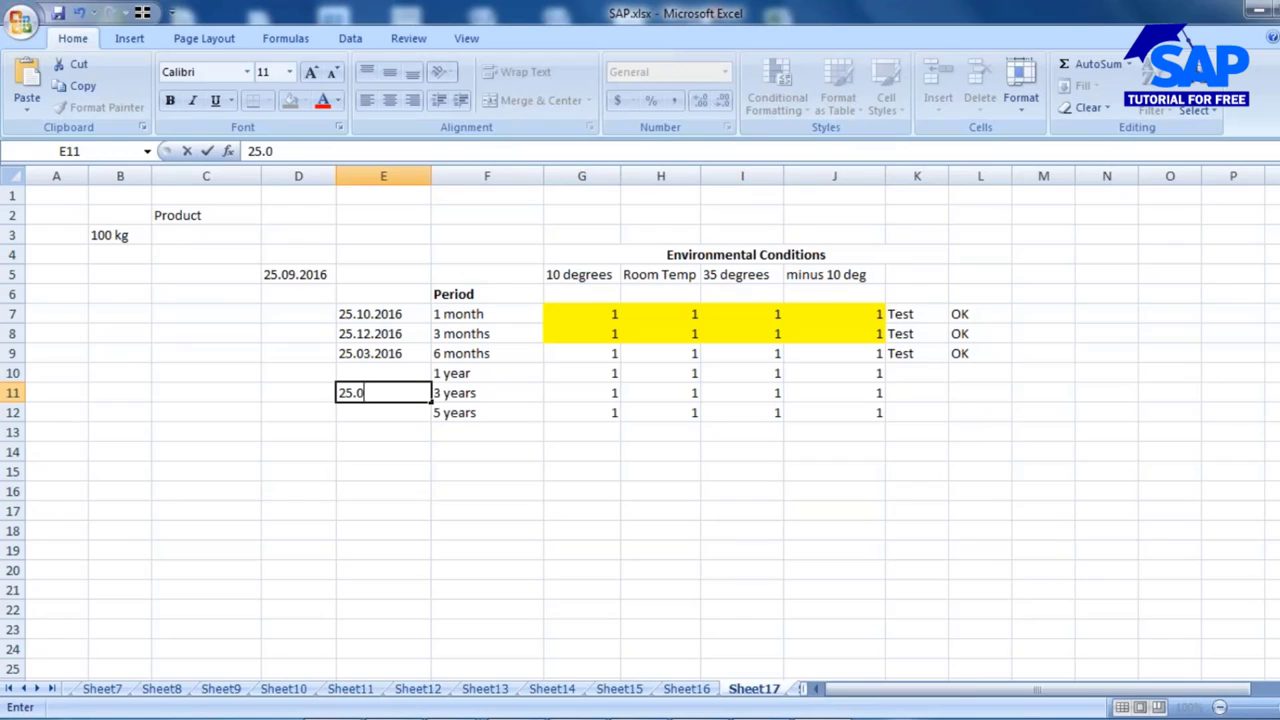
type("9.2019")
left_click(905, 393)
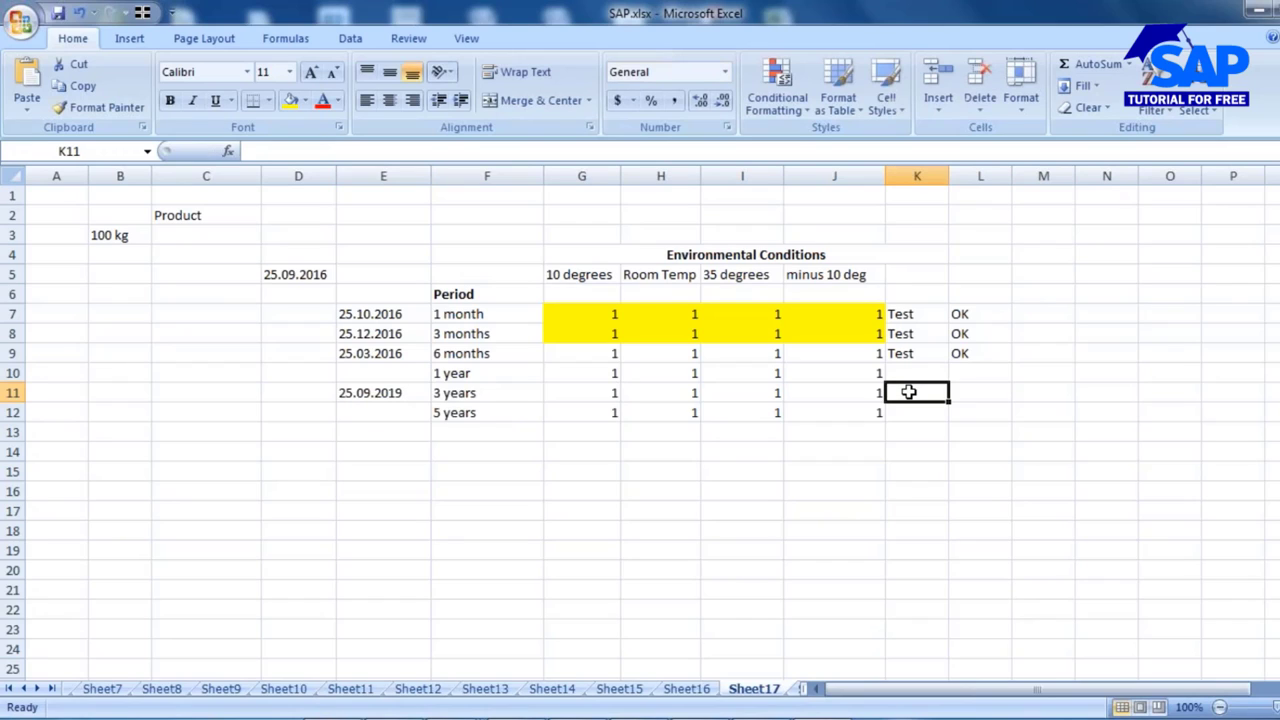
Insert an empty row 12 between the "3 years" and "5 years" periods.
left_click(668, 396)
left_click(762, 393)
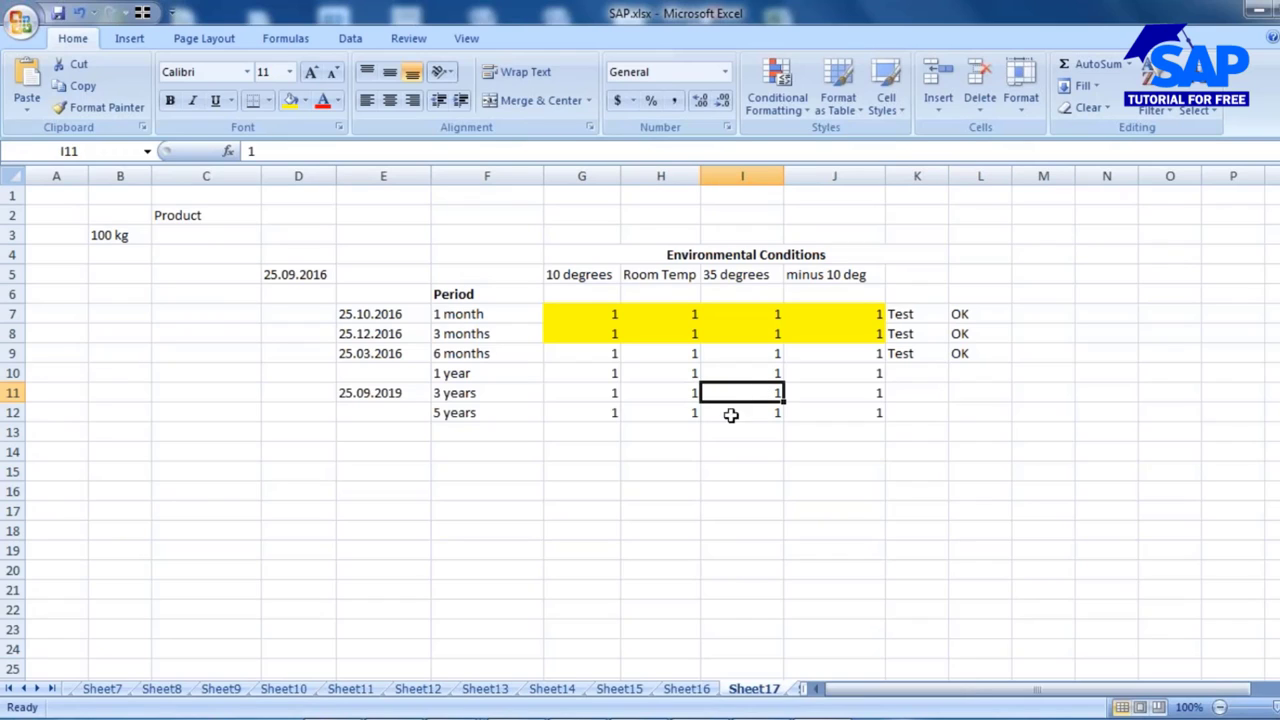
right_click(13, 412)
left_click(60, 514)
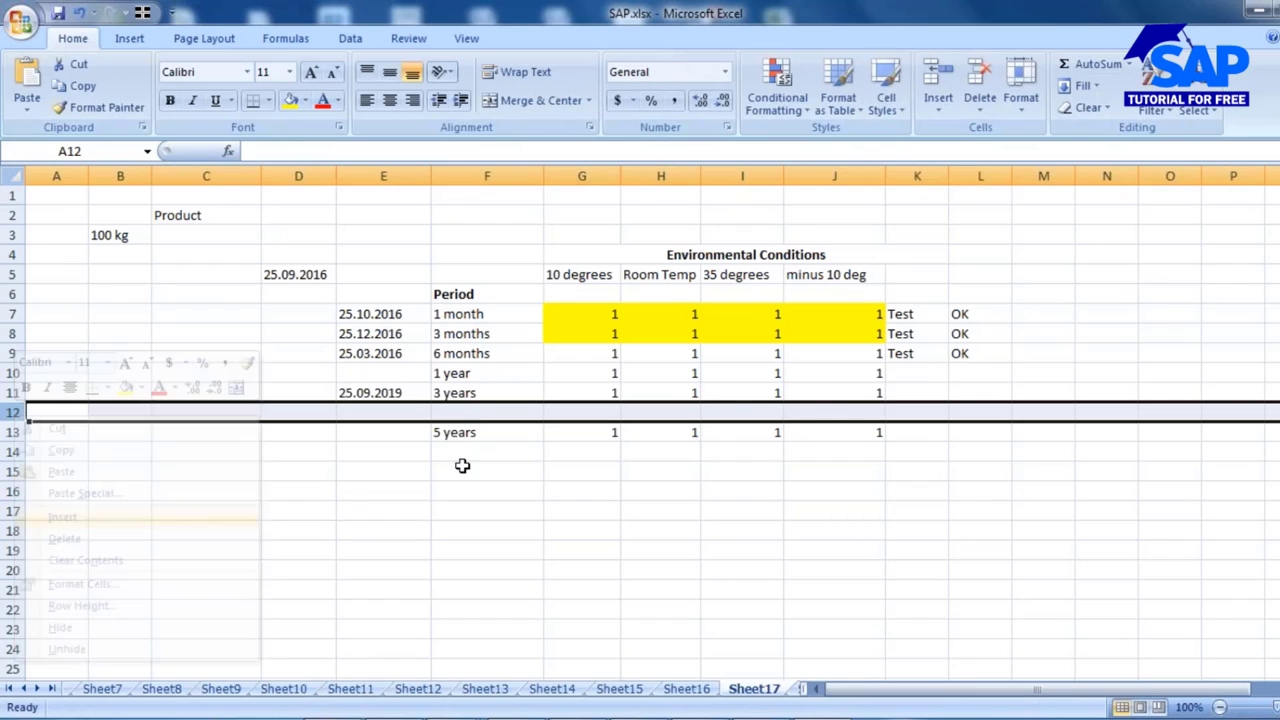
left_click(760, 408)
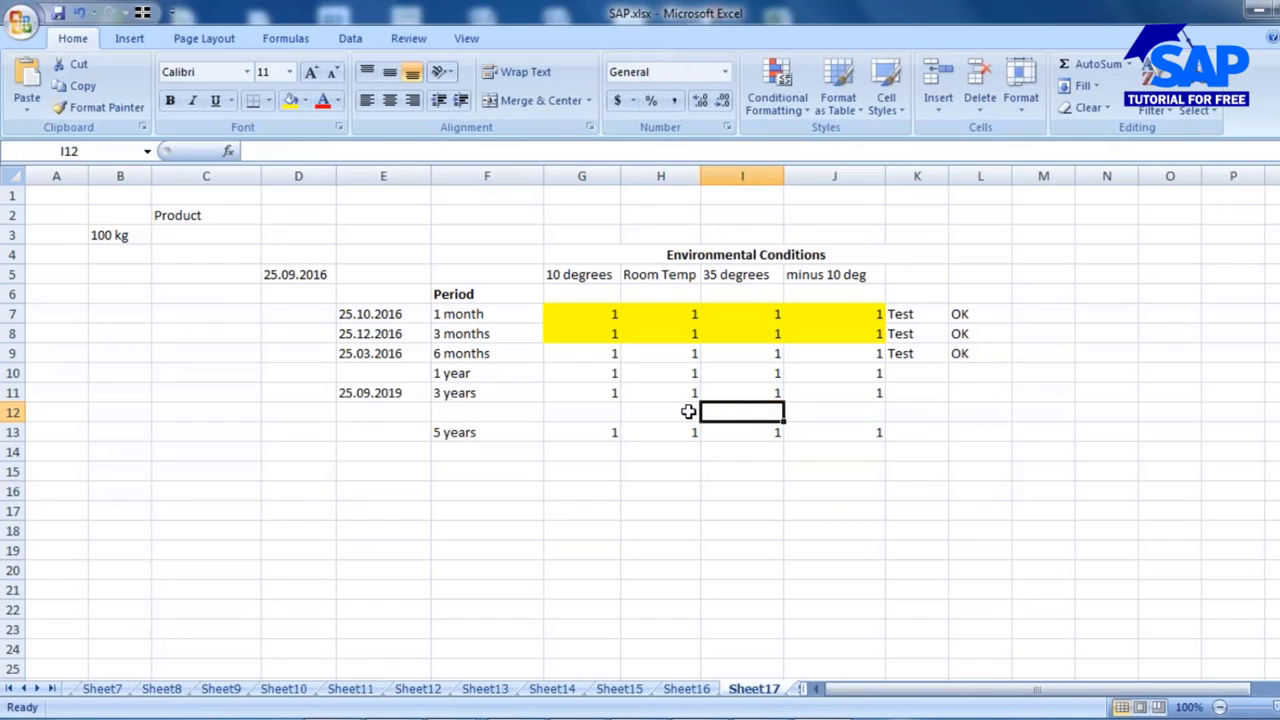
left_click(690, 410)
Enter "Fail" in cell K11 and "not OK" in cell L11 for the "3 years" period.
left_click(926, 390)
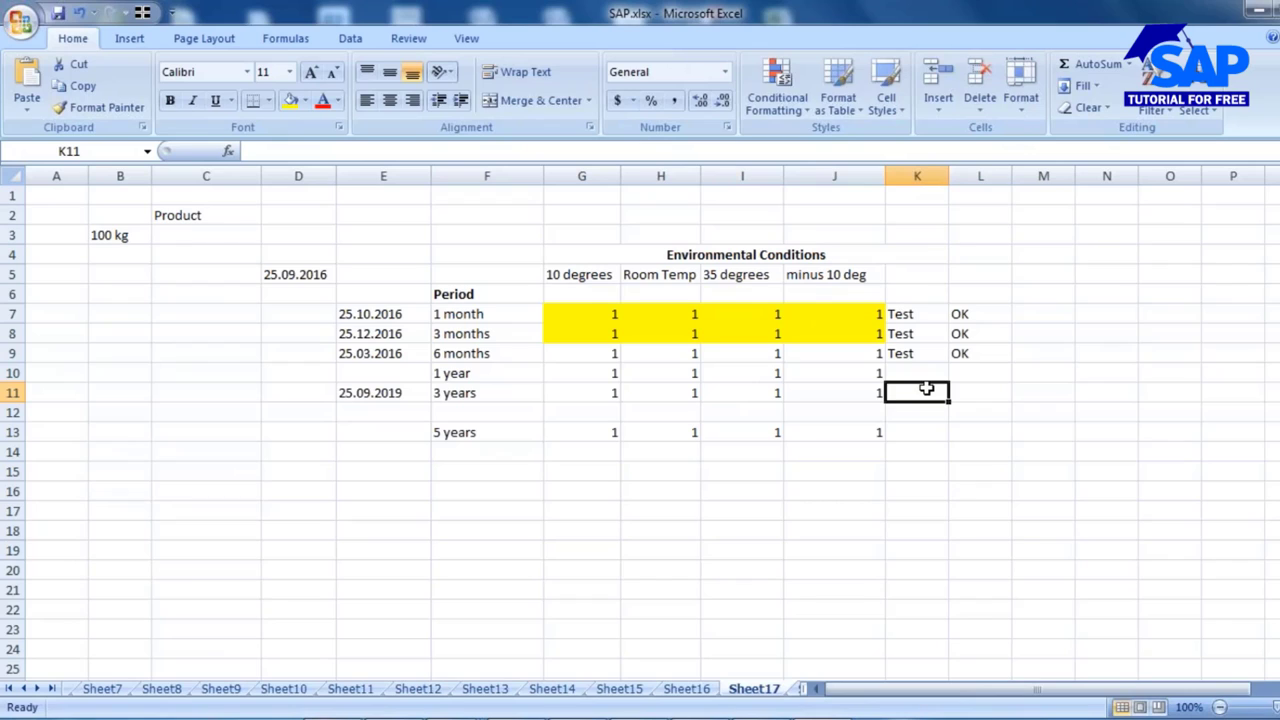
type("Fail")
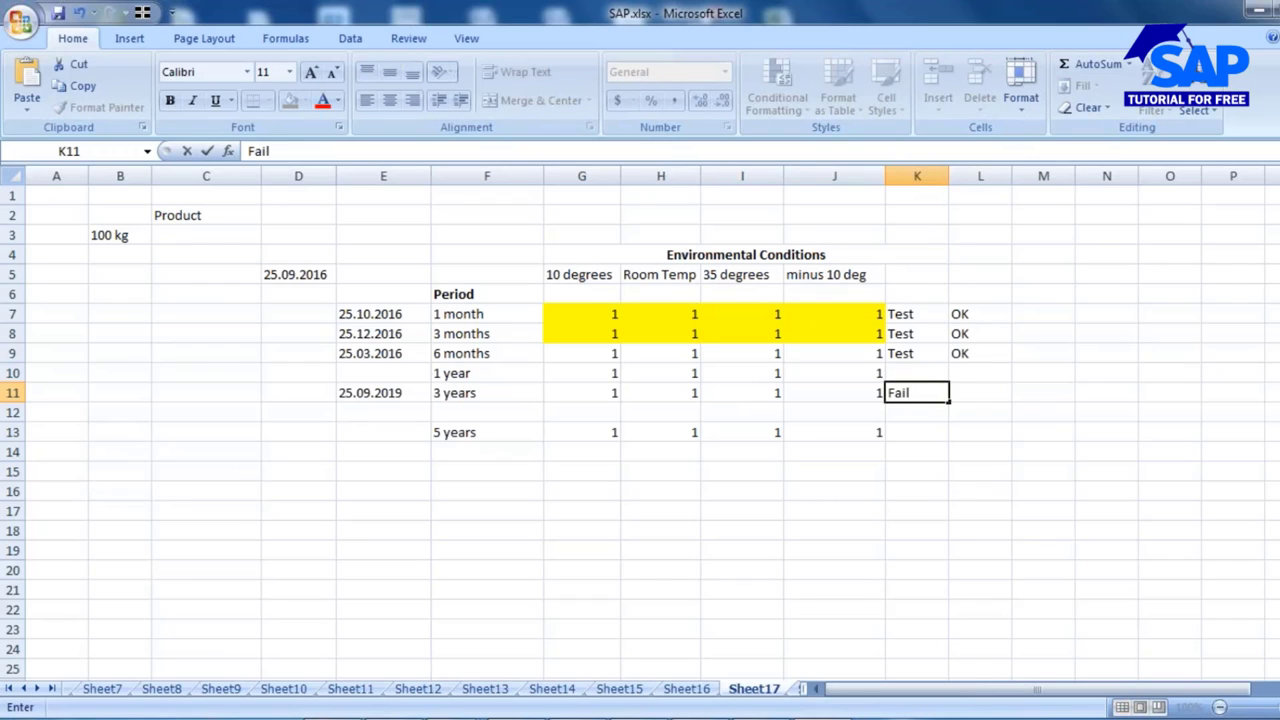
left_click(980, 392)
type("not")
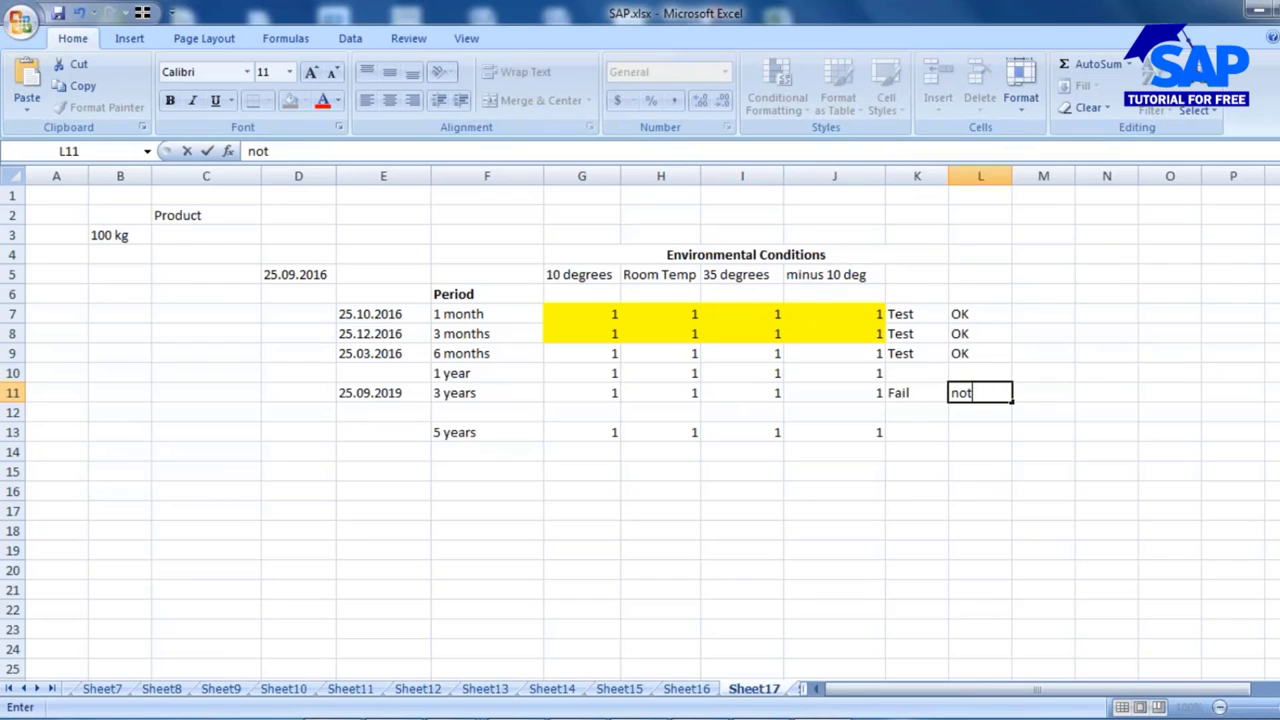
type(" OK")
left_click(770, 490)
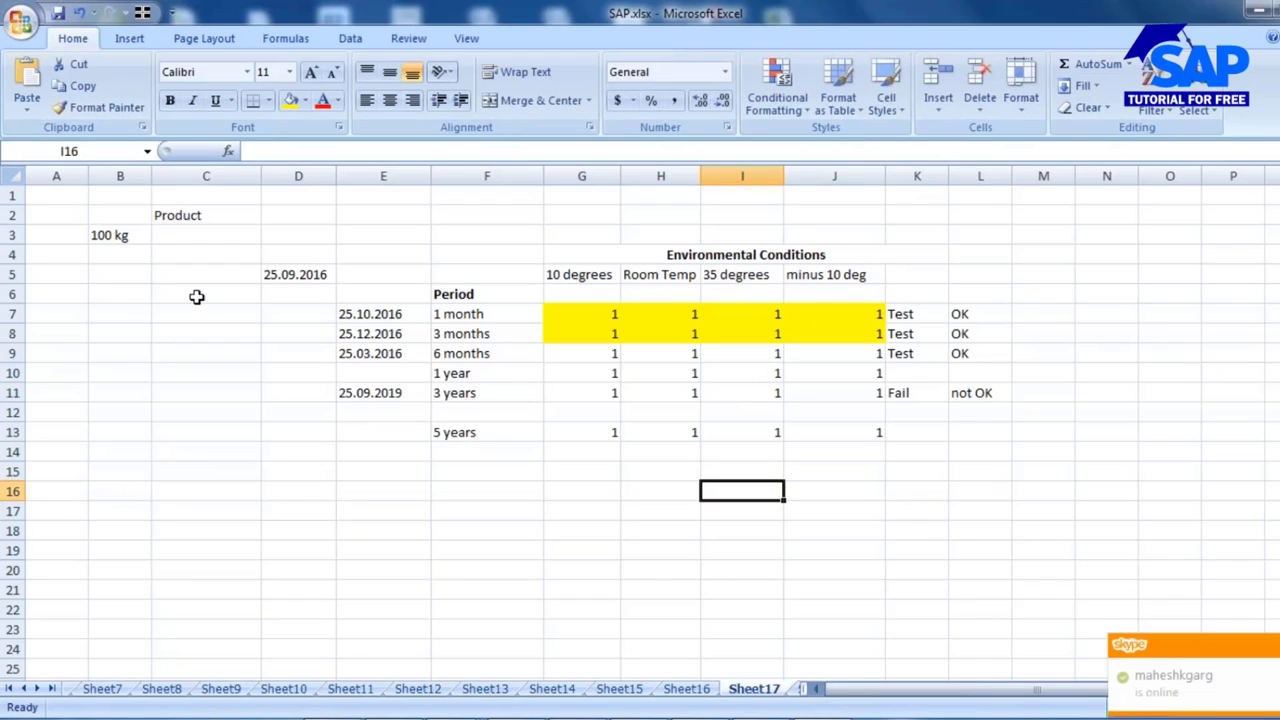
Review the product, the environmental conditions, the list of periods, and the "1 month" row's date, samples and test.
left_click(189, 217)
left_click(472, 393)
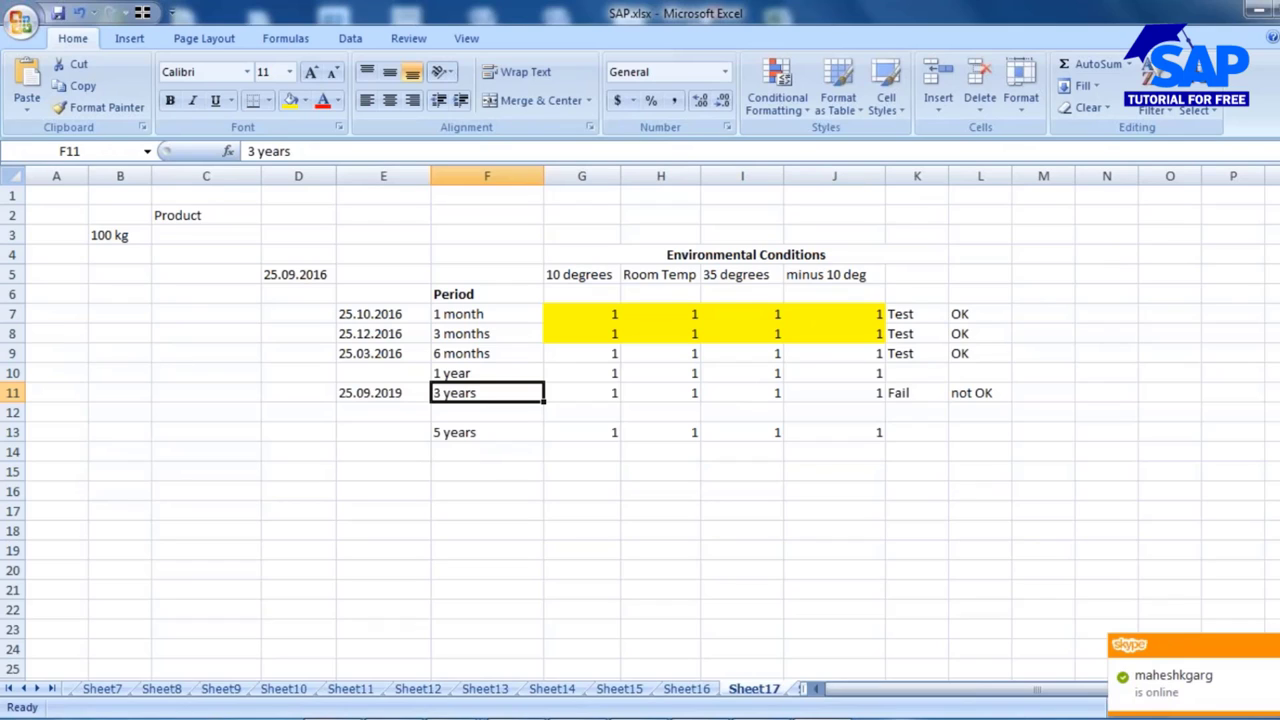
key("Down")
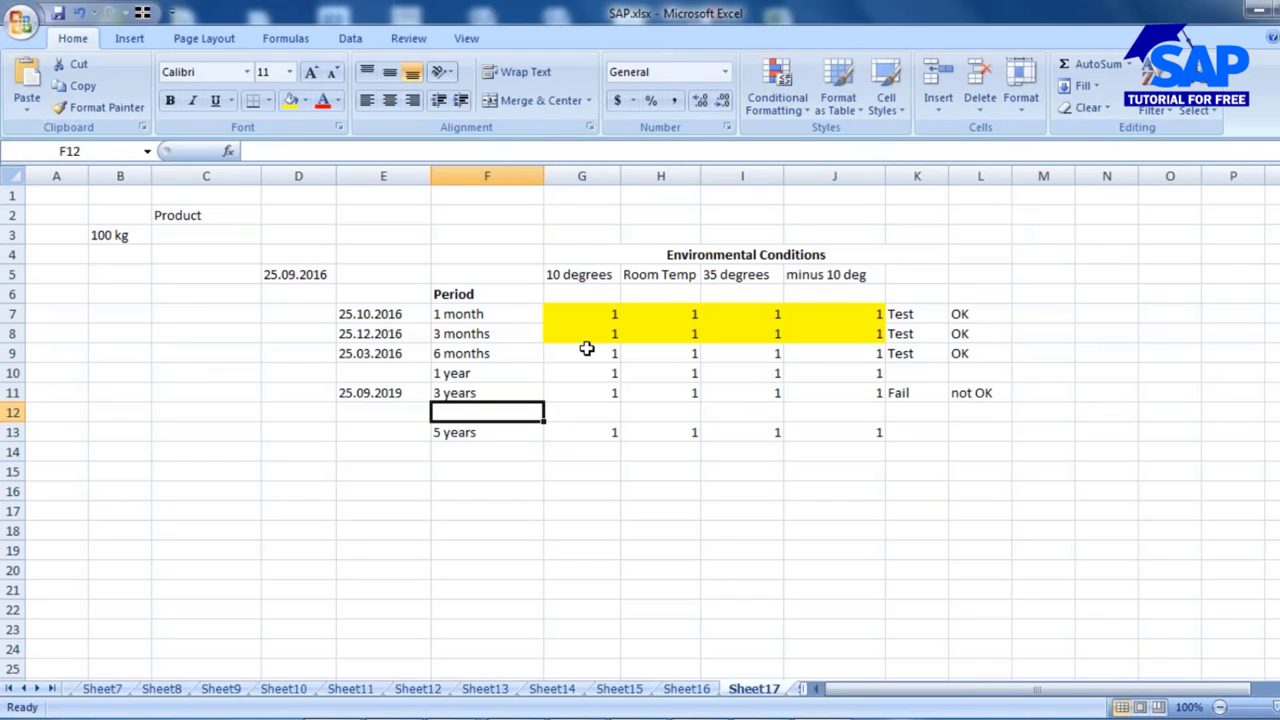
left_click_drag(555, 277, 845, 276)
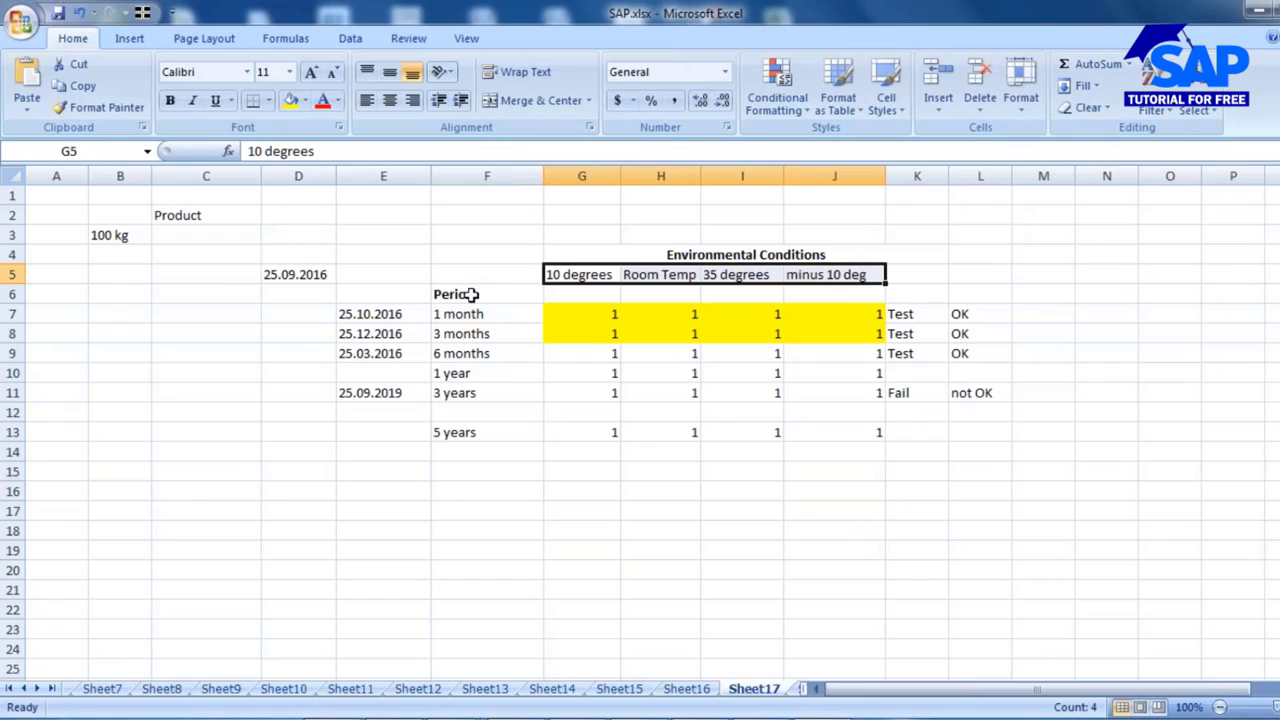
left_click_drag(466, 294, 466, 423)
left_click(612, 511)
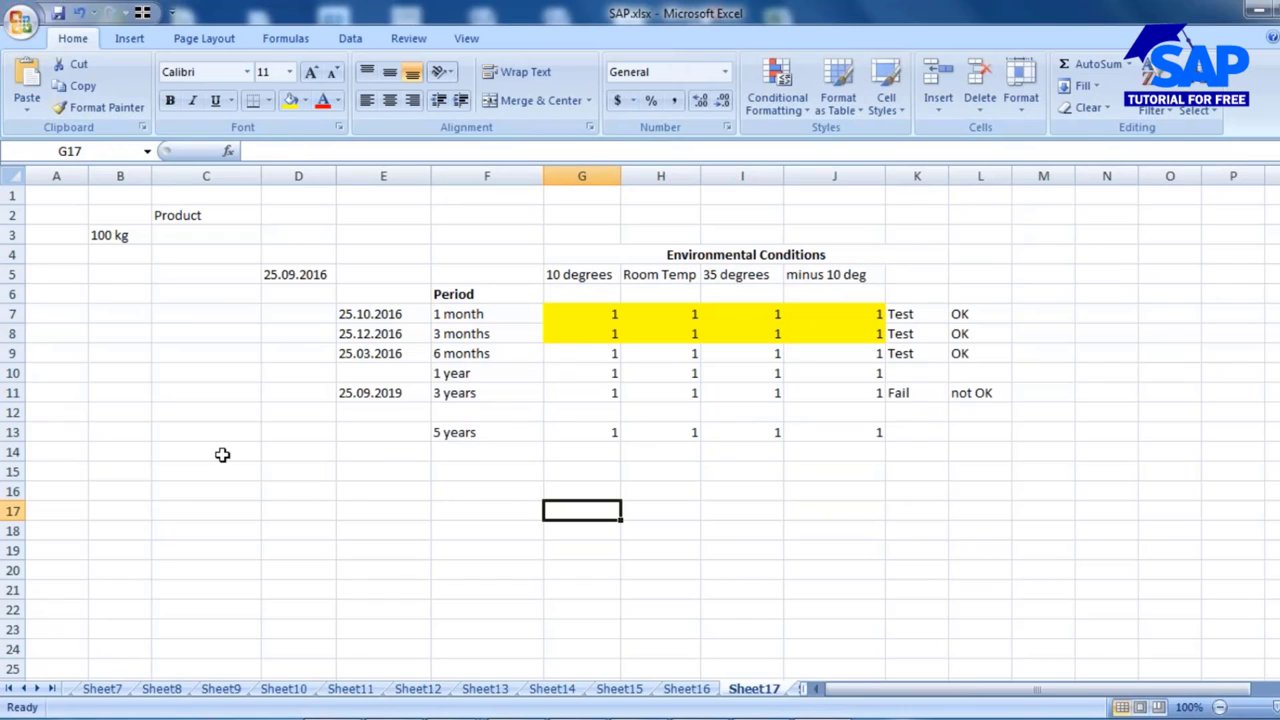
left_click(371, 314)
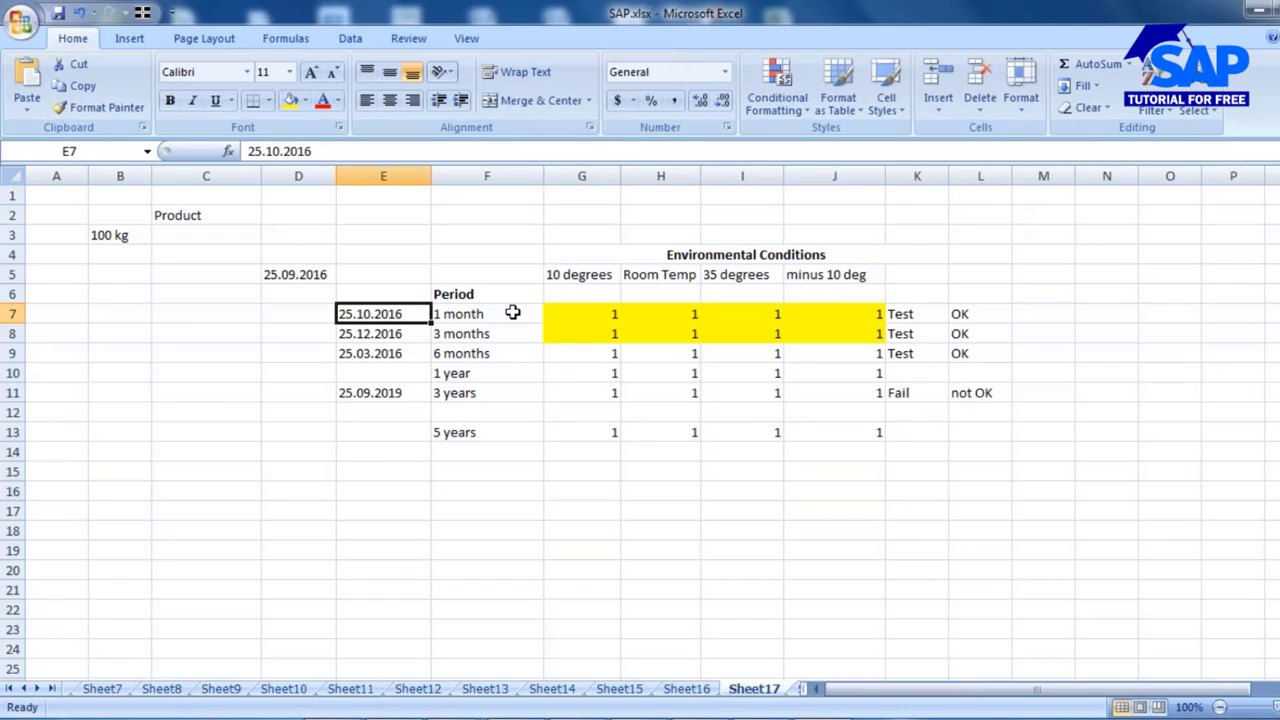
left_click_drag(586, 316, 857, 314)
left_click(920, 316)
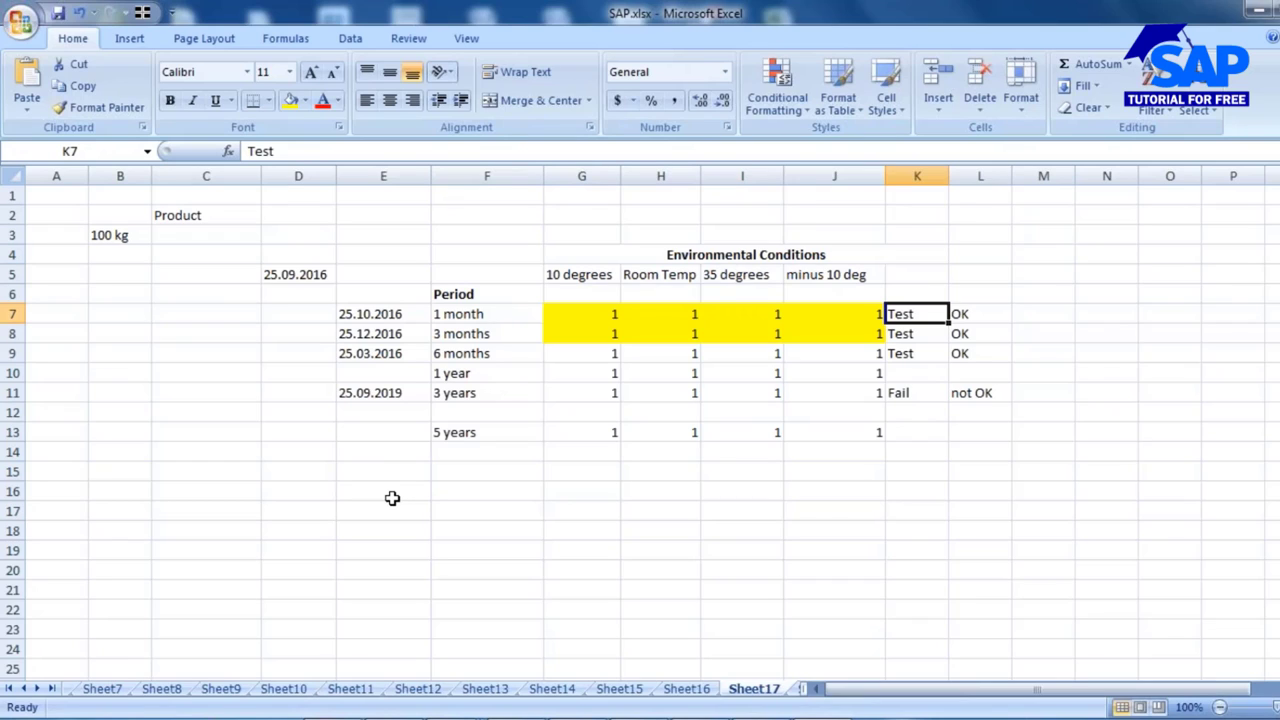
Fill the "3 years" period and its four sample quantities, cells F11 to J11, with red.
left_click(682, 392)
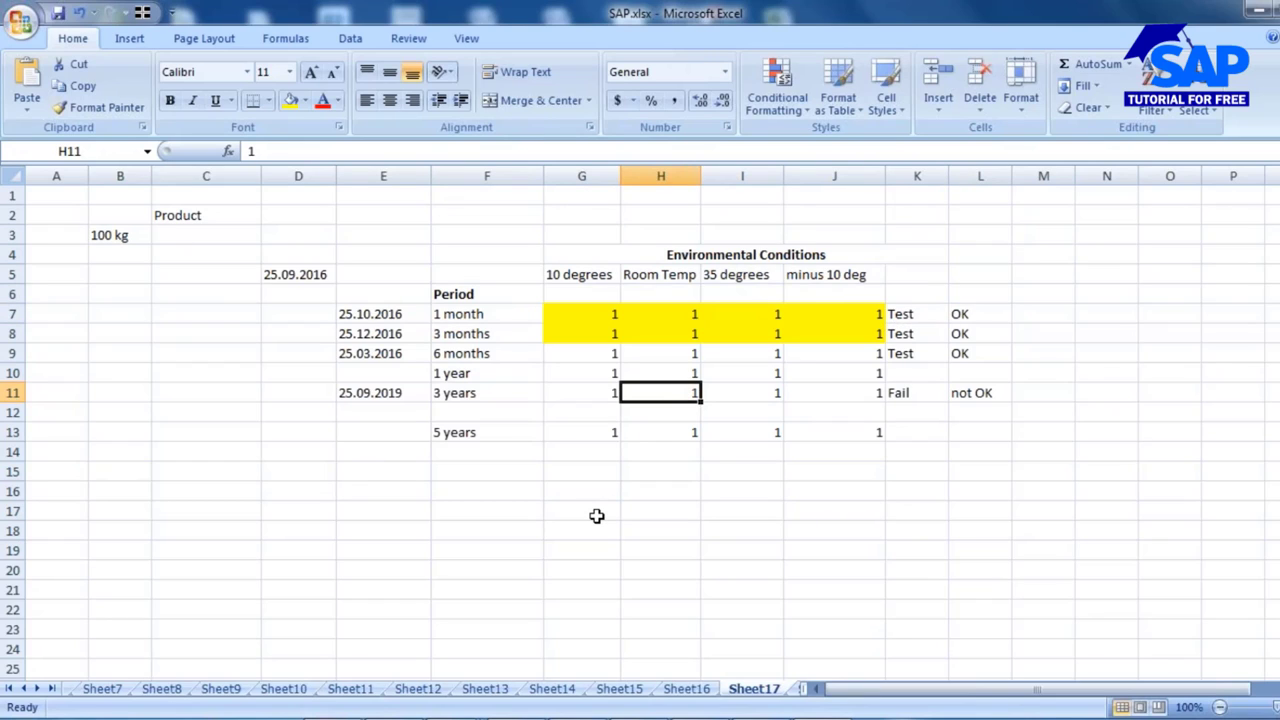
left_click_drag(380, 392, 810, 391)
left_click_drag(491, 397, 814, 392)
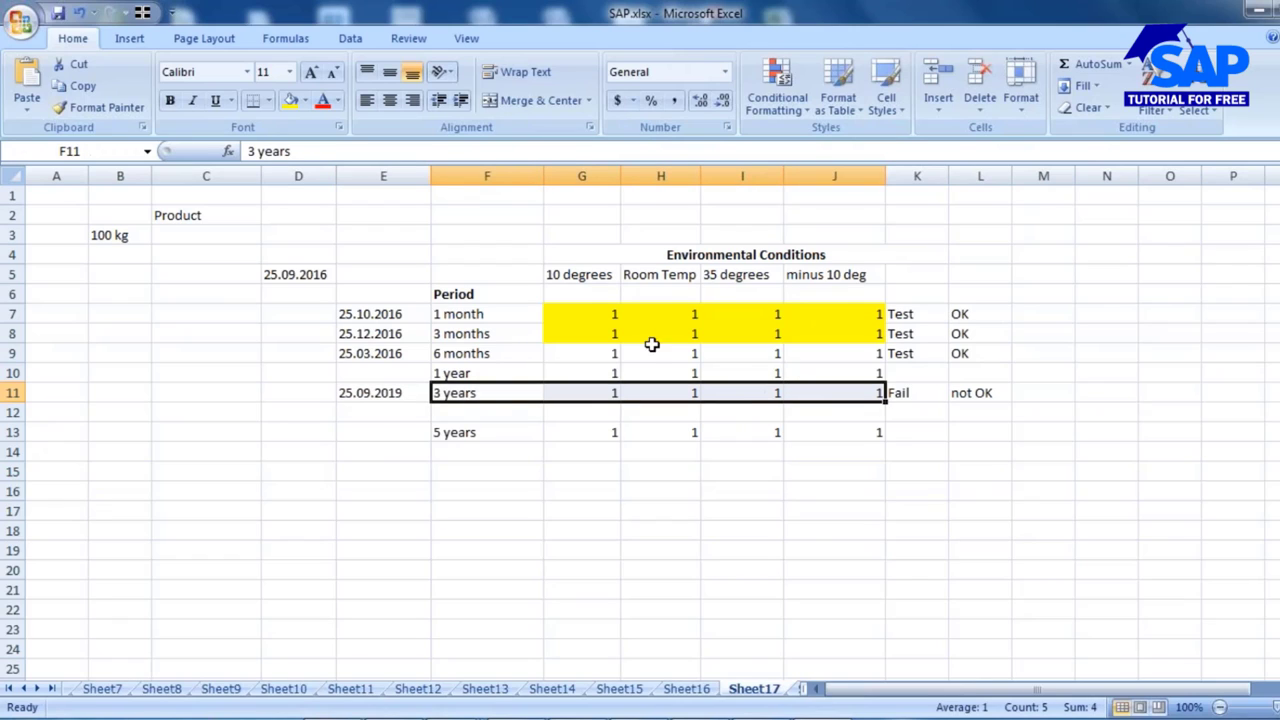
left_click(311, 107)
left_click(309, 251)
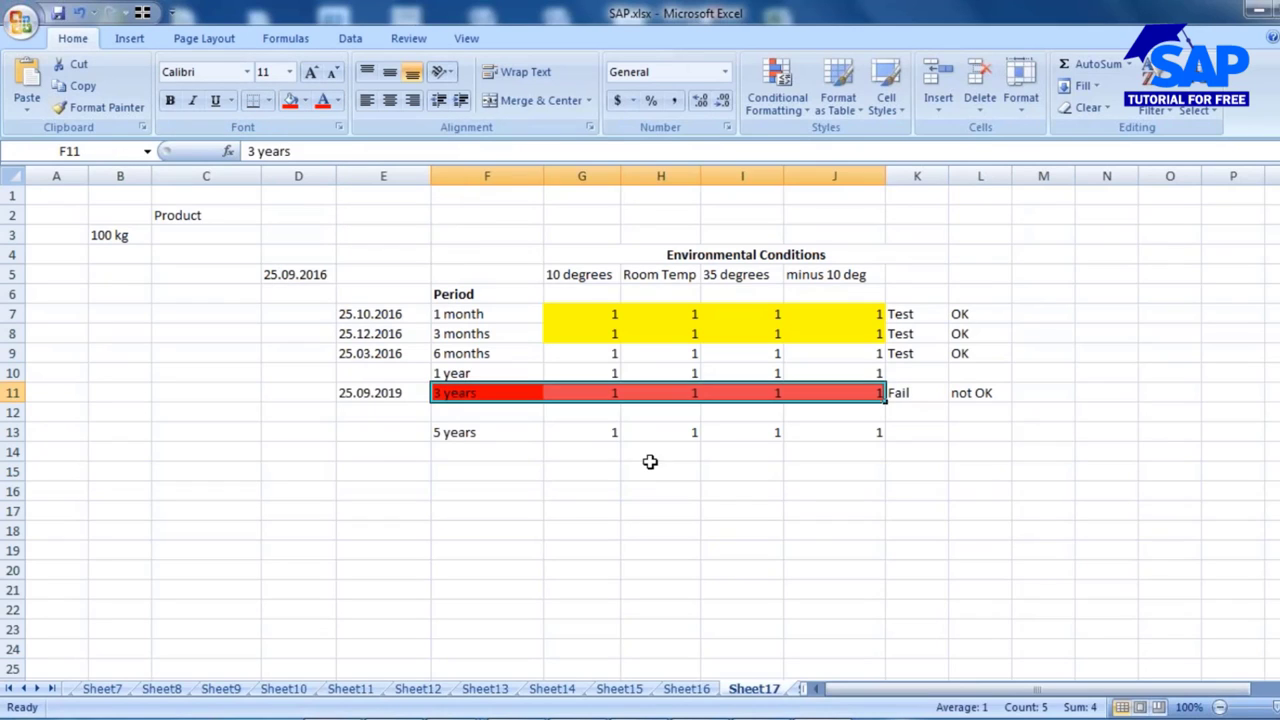
left_click(651, 465)
left_click(970, 390)
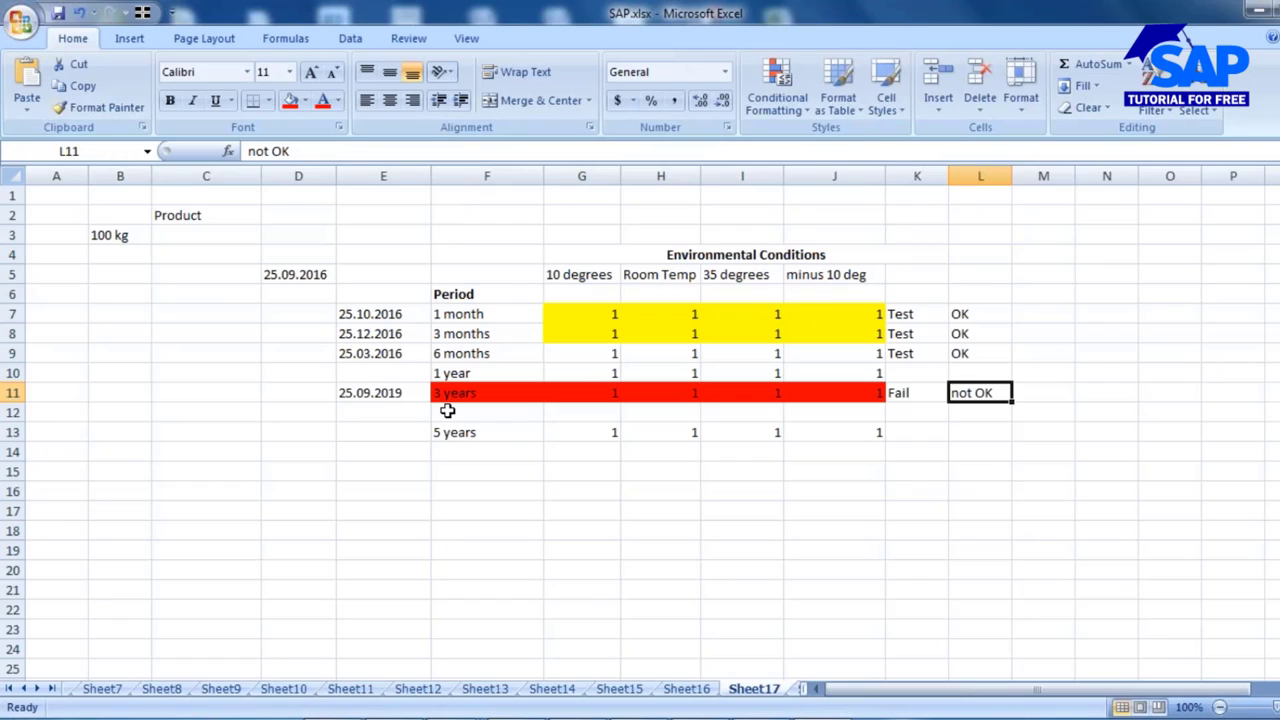
Change the environmental condition in cell I5 to "50 degrees".
left_click_drag(575, 274, 835, 274)
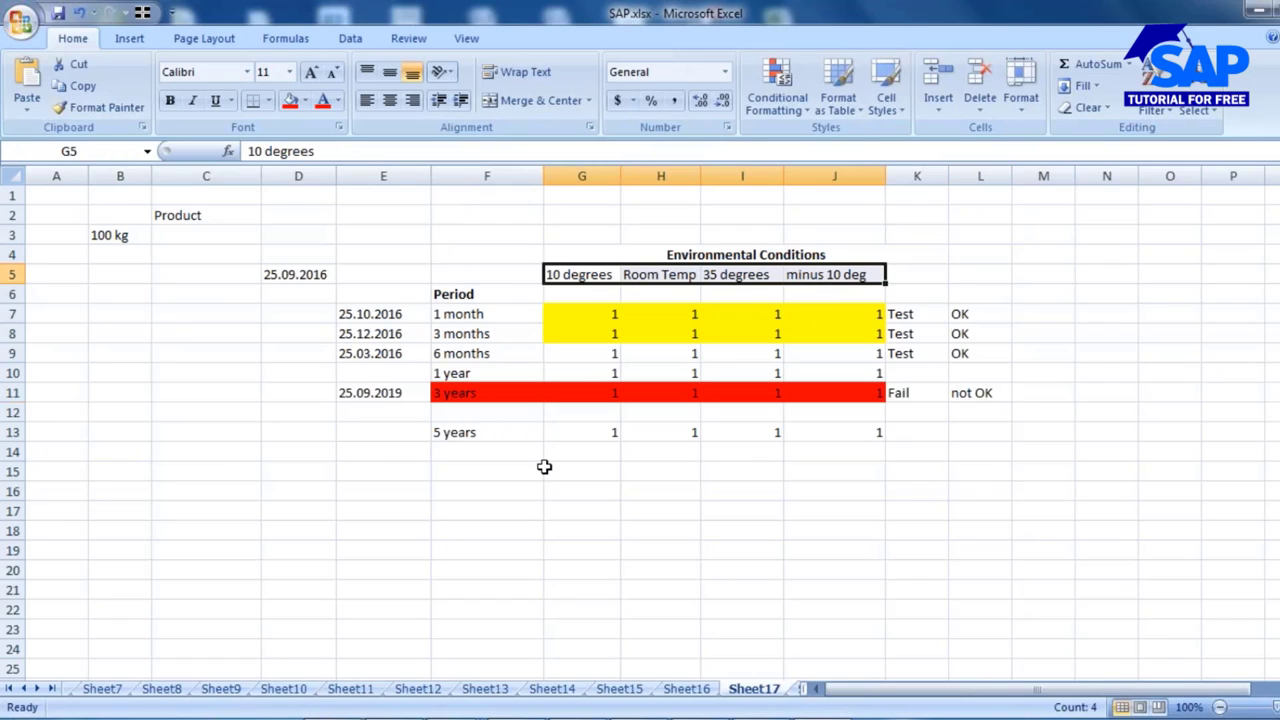
double_click(716, 276)
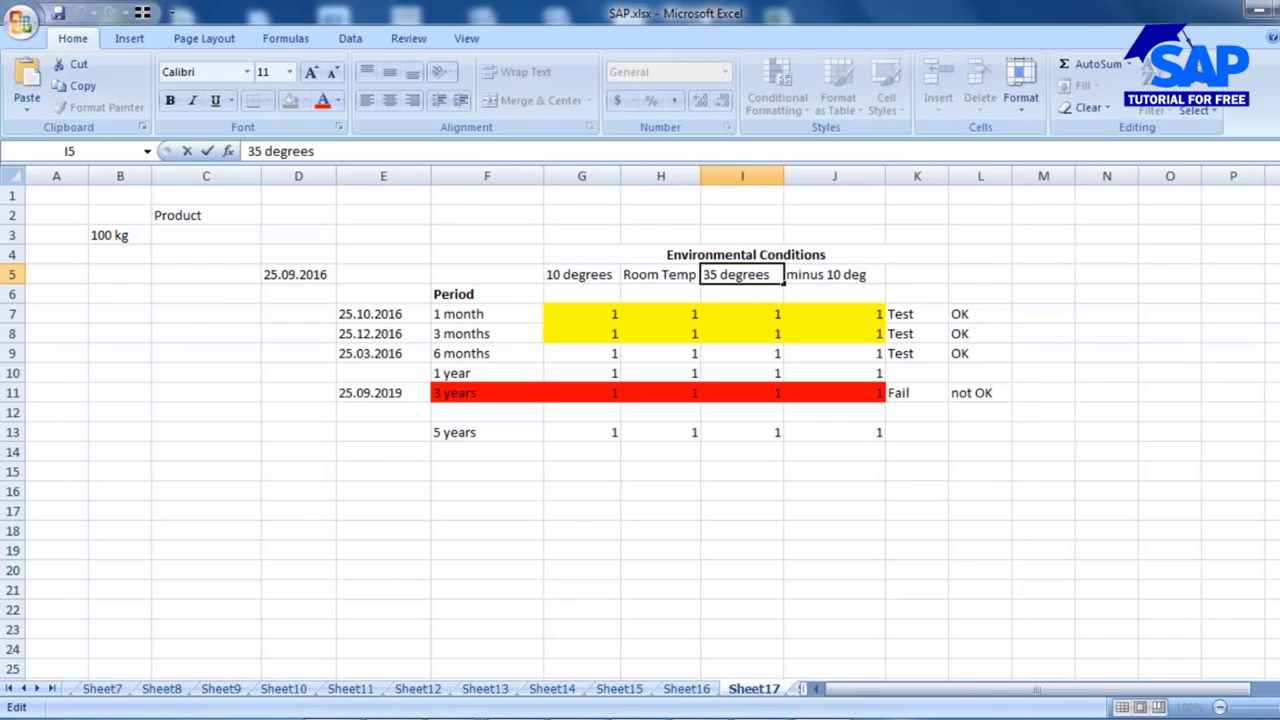
key("BackSpace")
key("BackSpace")
type("50")
left_click(735, 492)
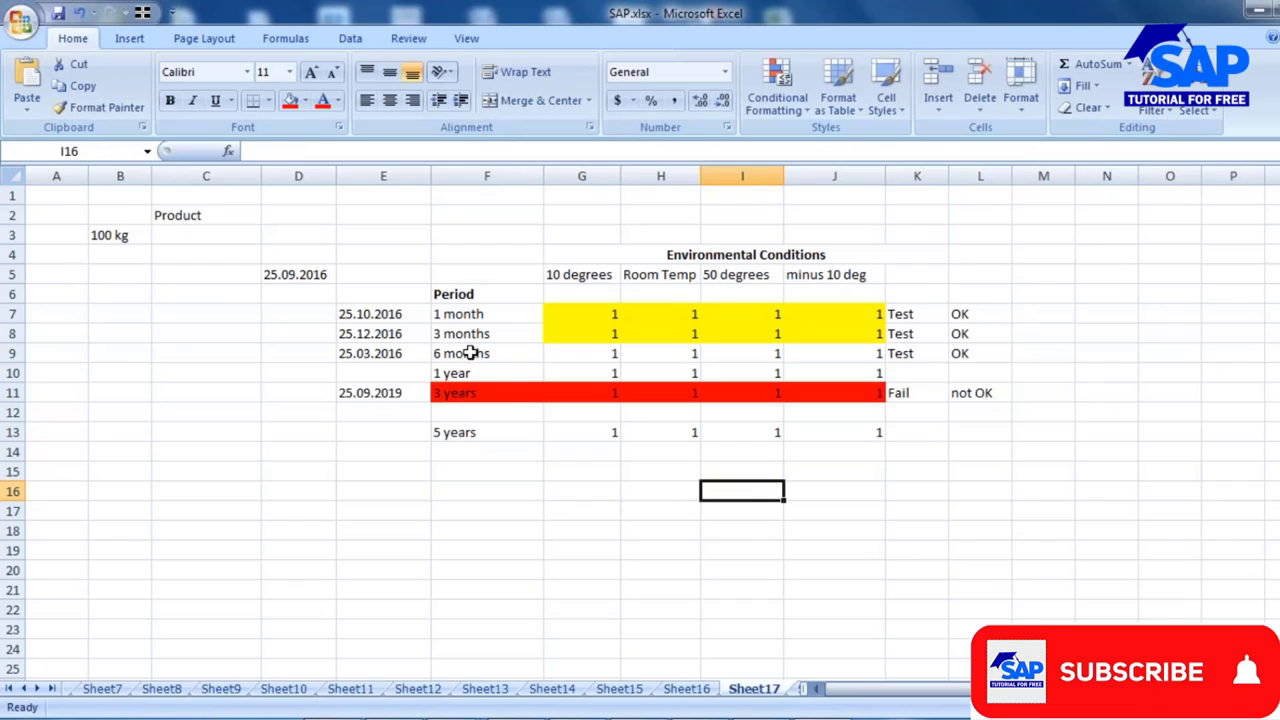
Review the "1 year" period with its 50 degrees sample, and the test date of the "3 years" period.
left_click(730, 373)
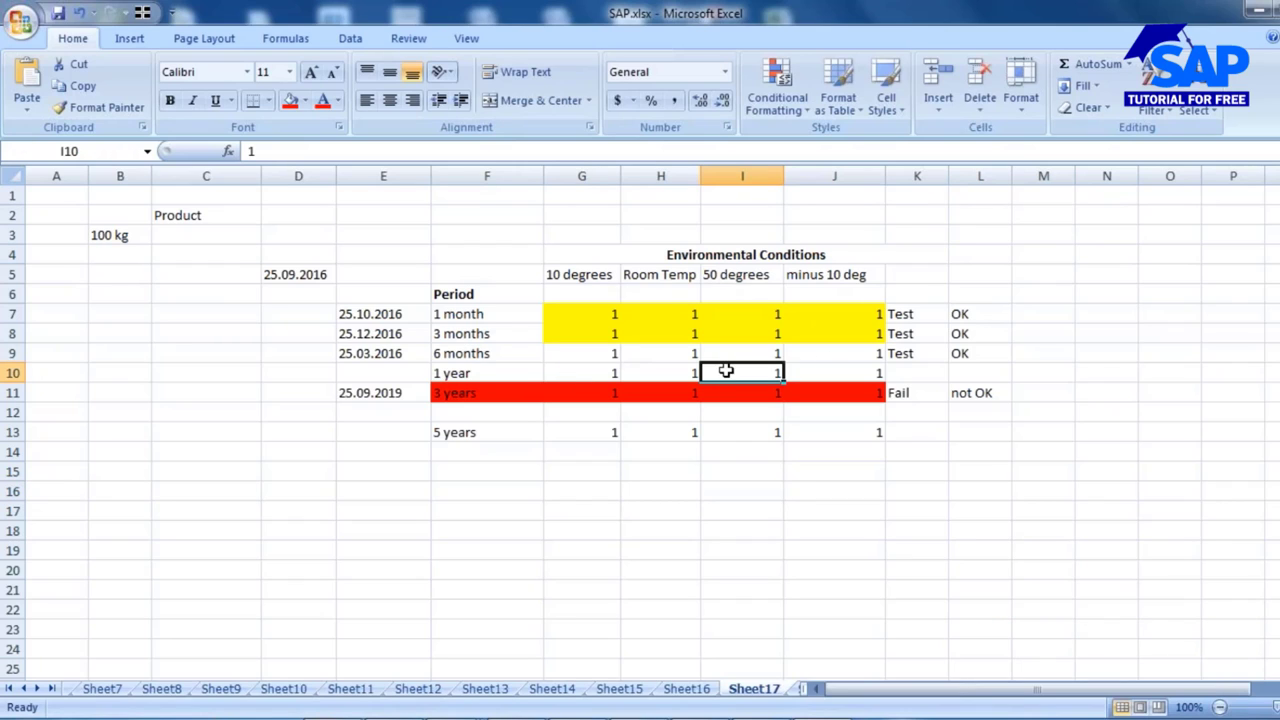
double_click(776, 373)
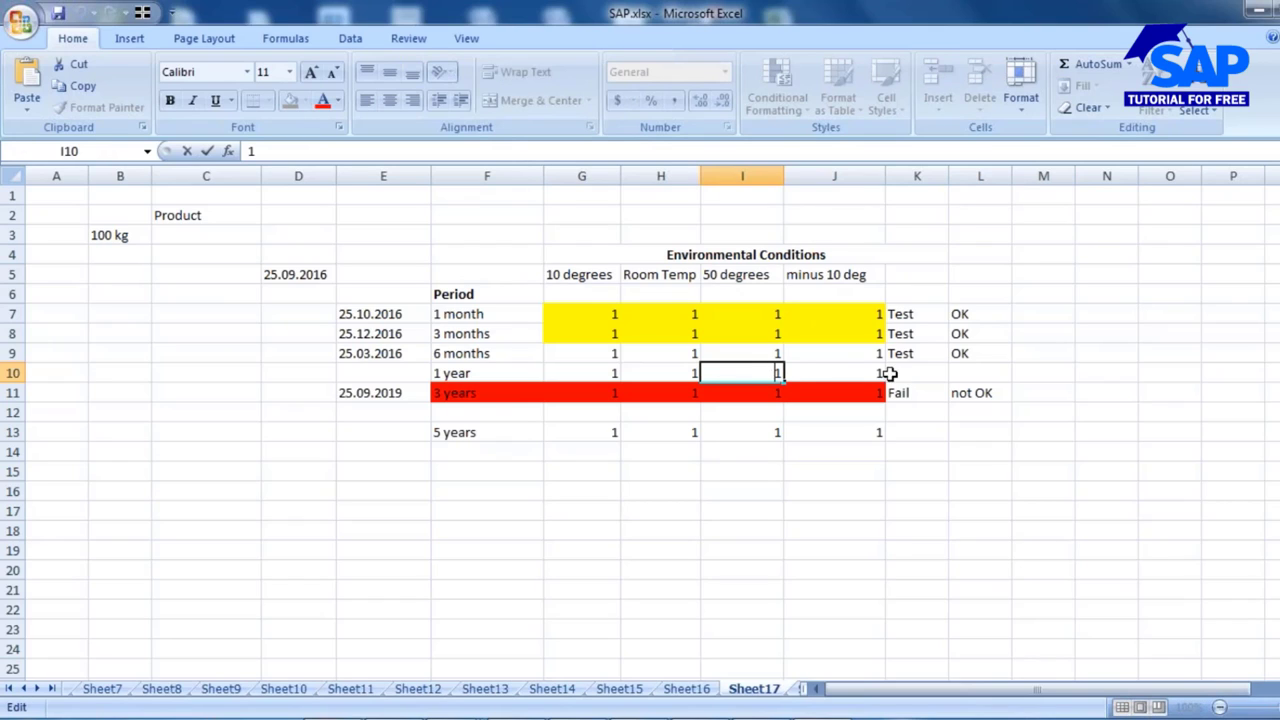
key("Escape")
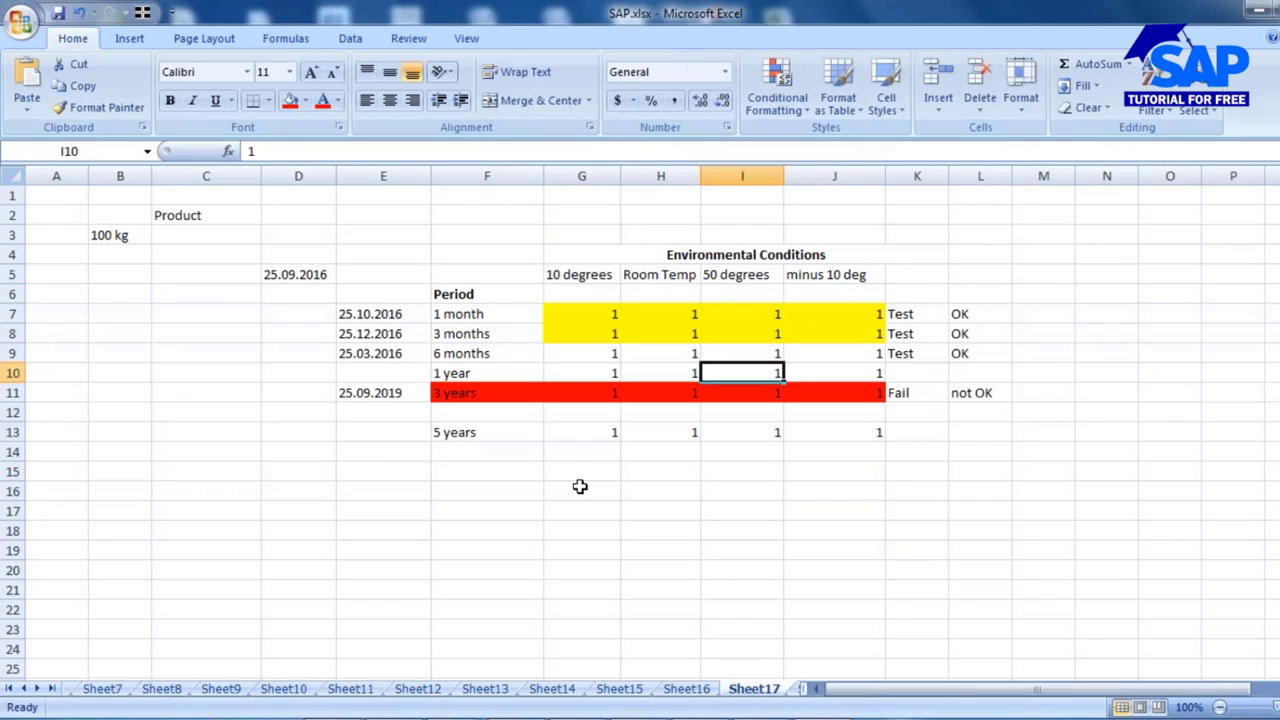
left_click(756, 528)
left_click(755, 374)
left_click(464, 379)
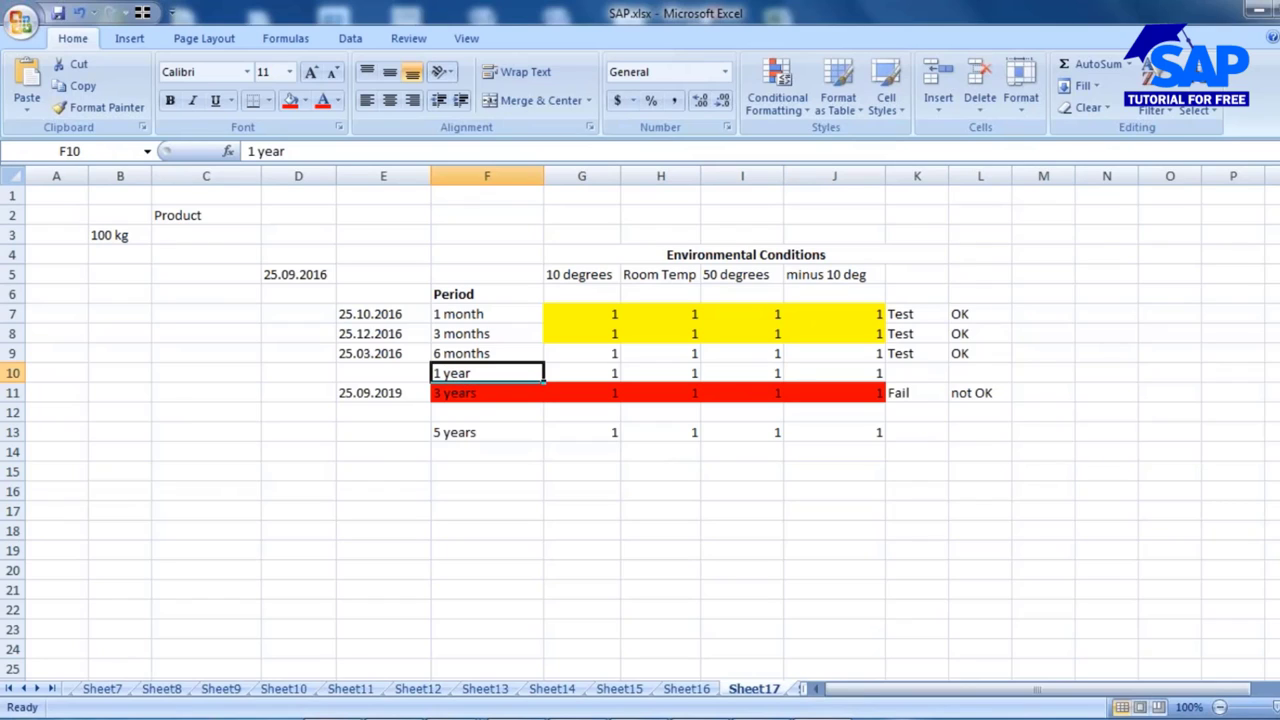
left_click(360, 394)
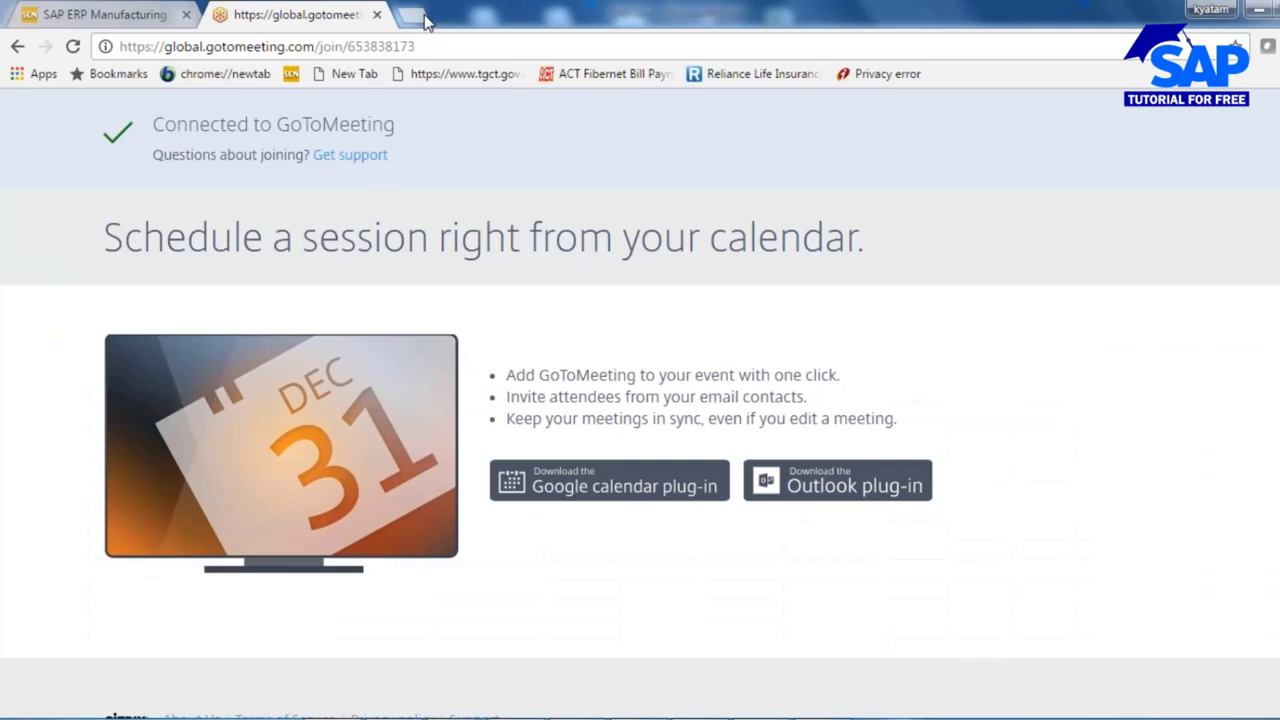
Switch to Chrome, open Google in a new tab and search for "directions on medicine labels".
key("ctrl+t")
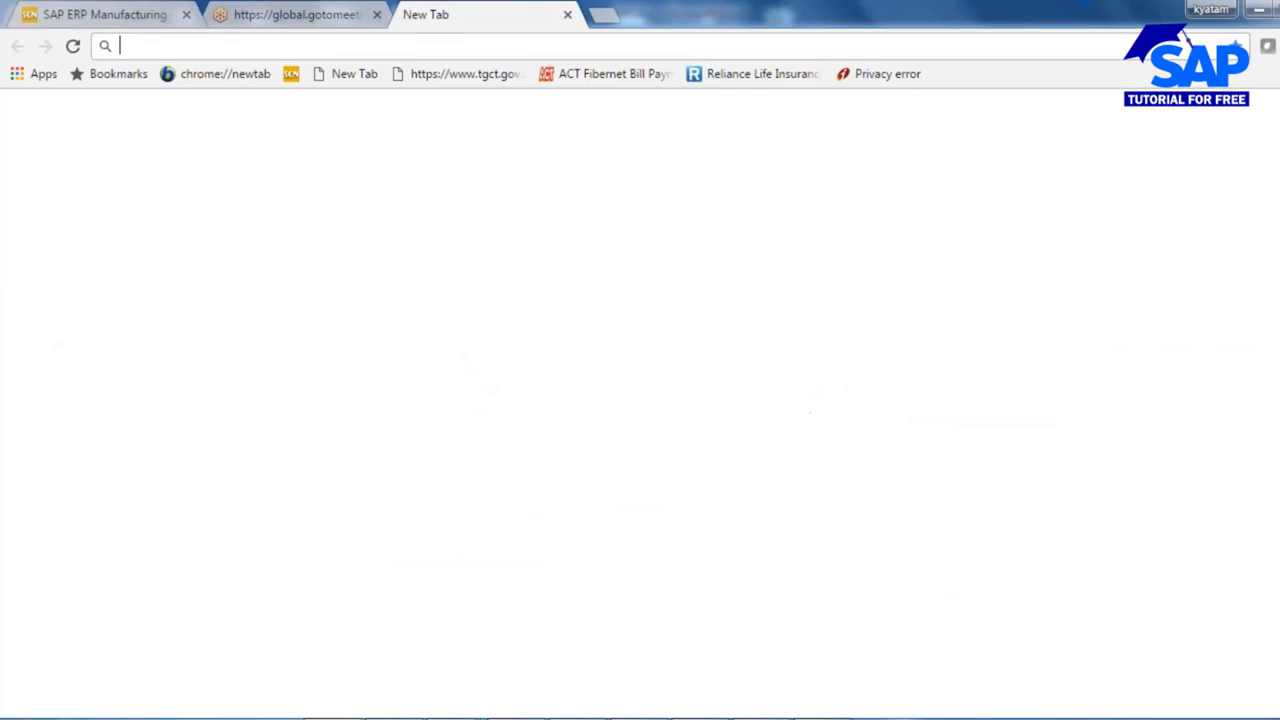
type("goo")
key("Return")
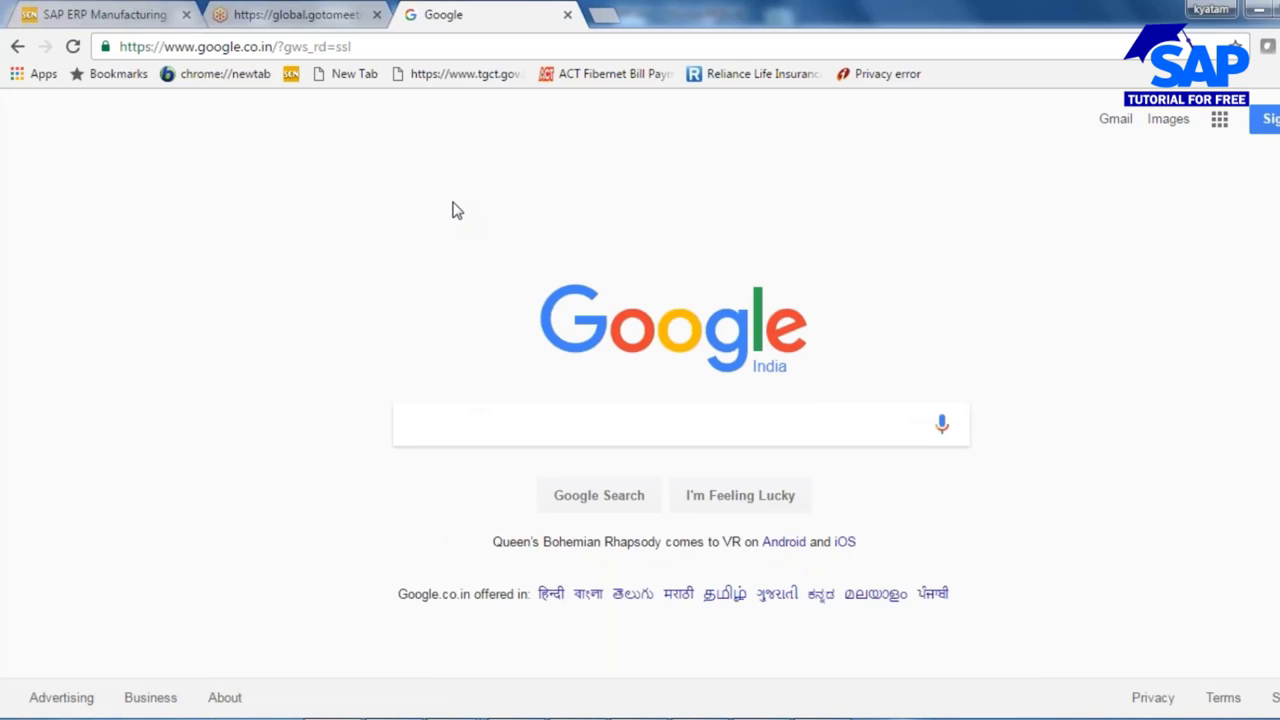
type("directi")
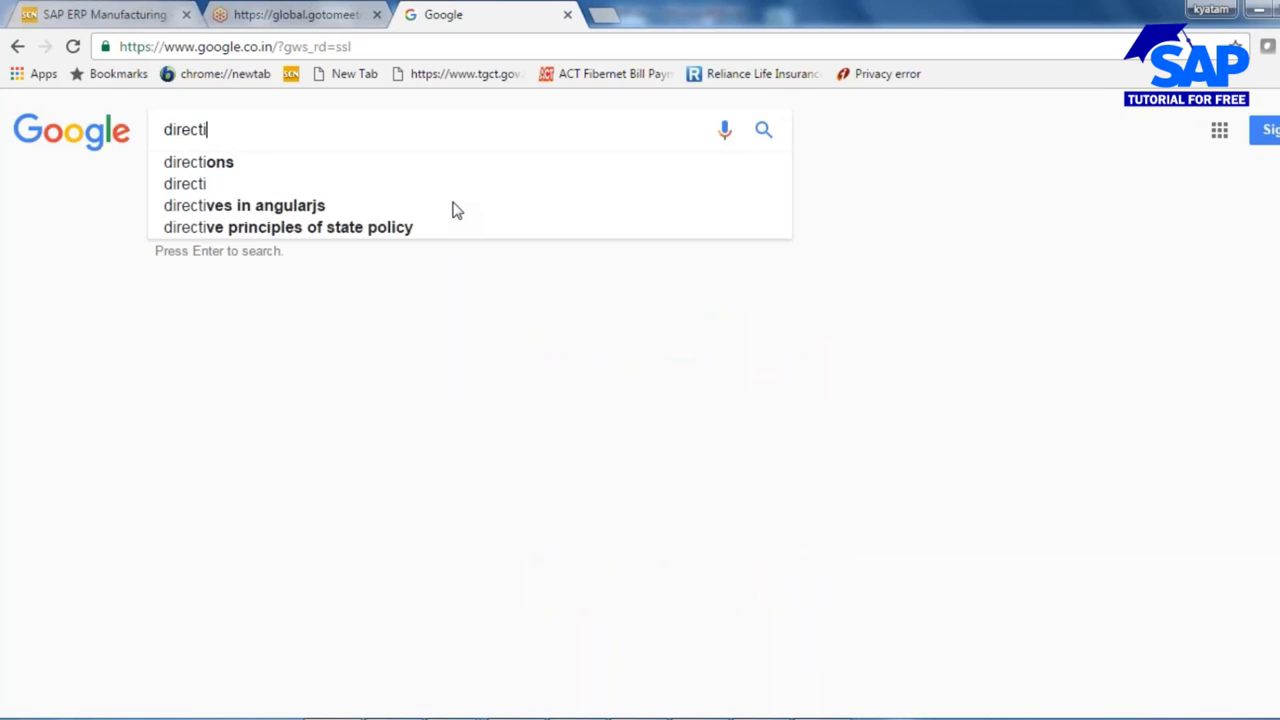
type("ons on medi")
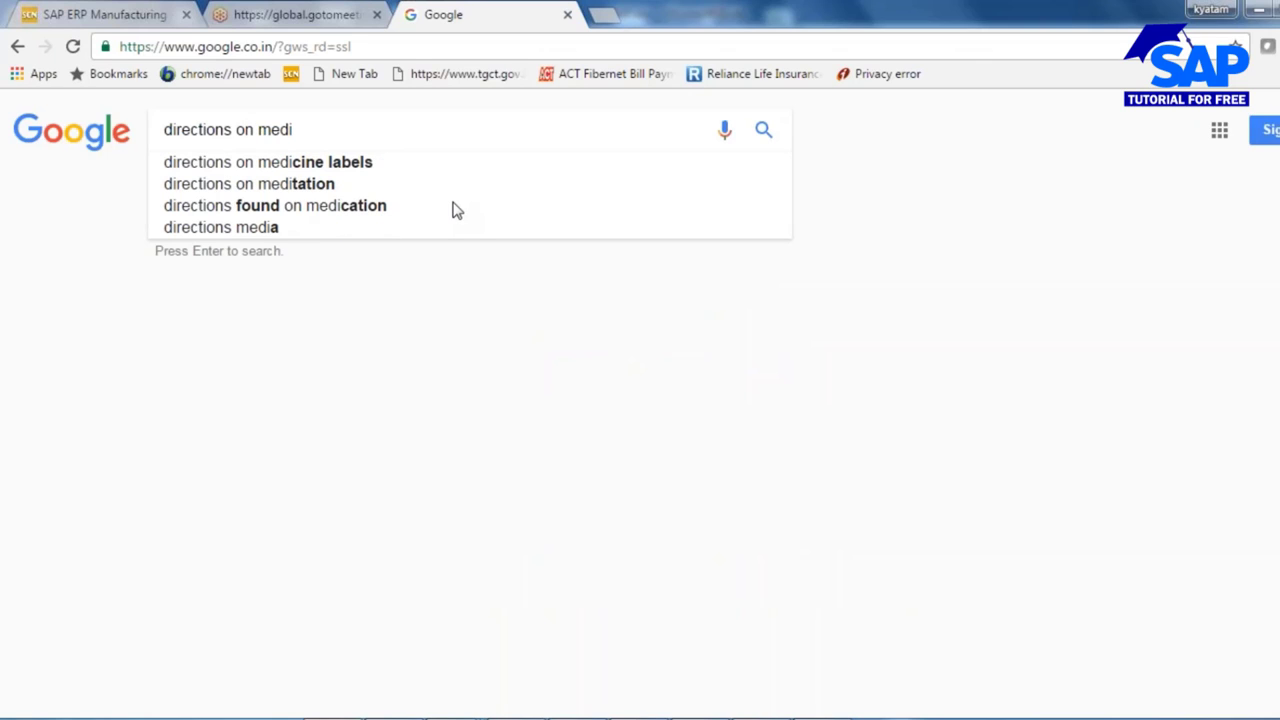
type("cine")
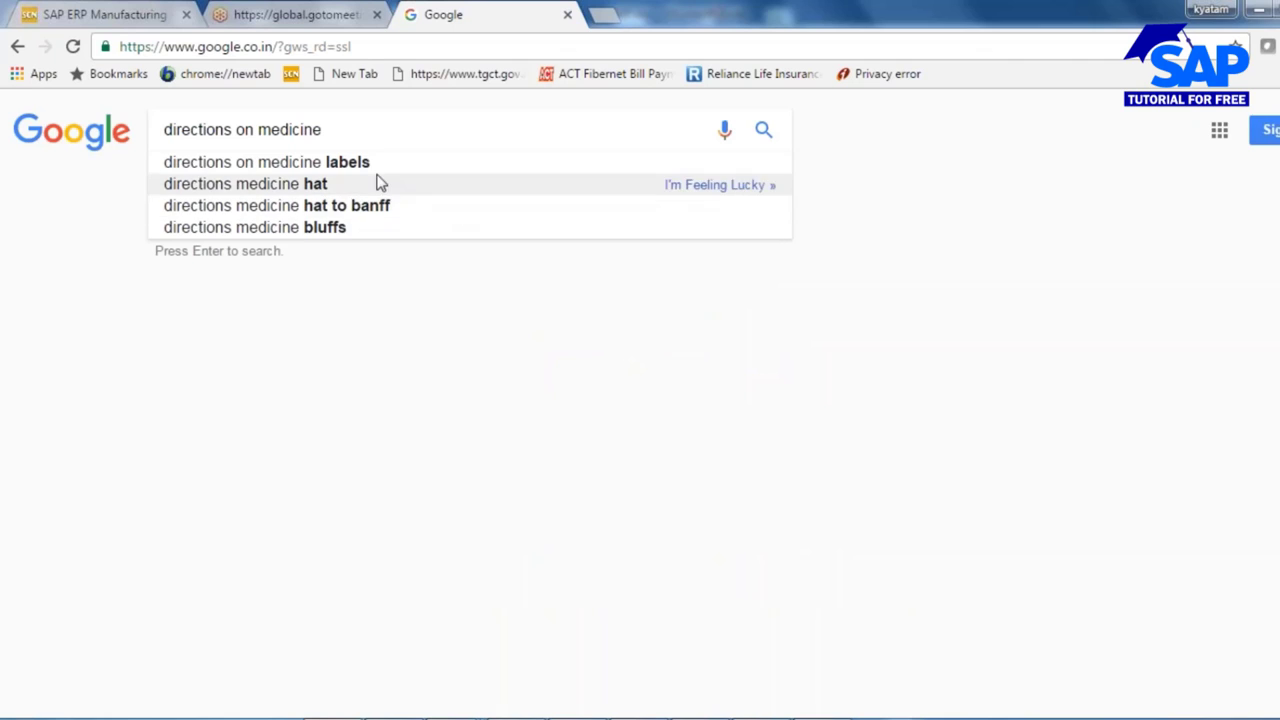
key("Down")
key("Return")
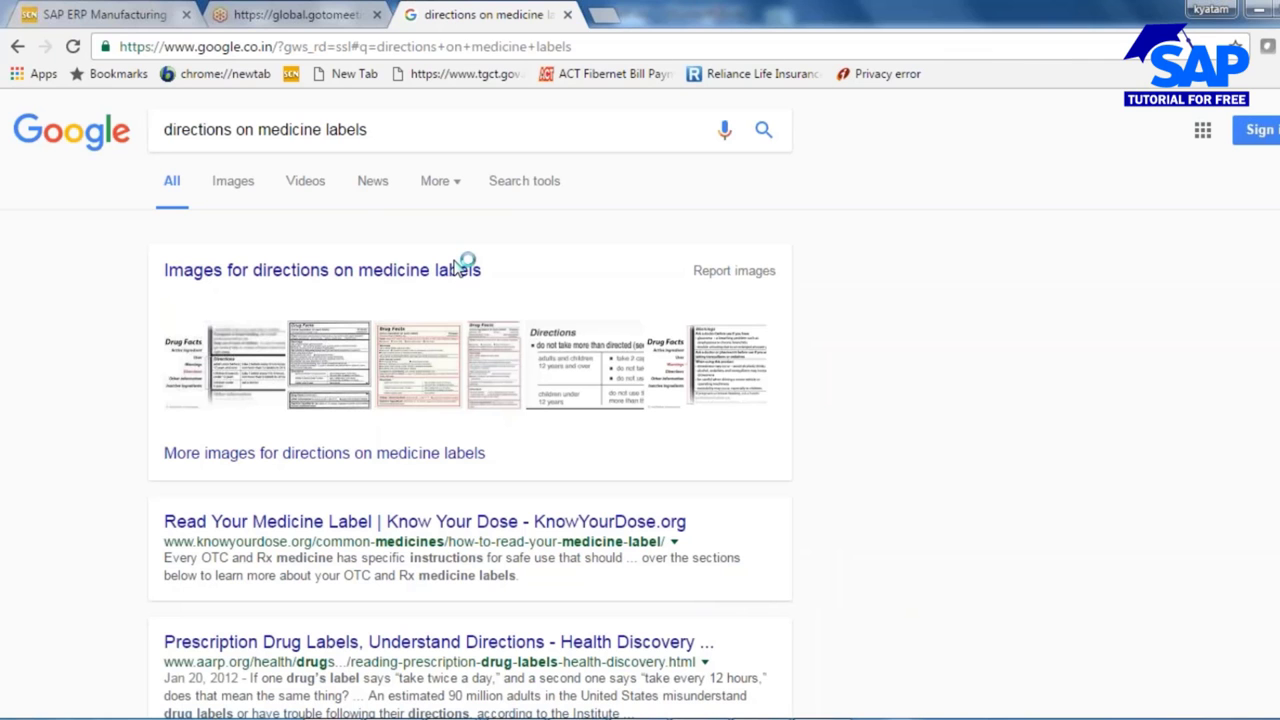
Show the image results for medicine labels and preview the annotated Local Pharmacy prescription label from drugsdb.com.
left_click(240, 187)
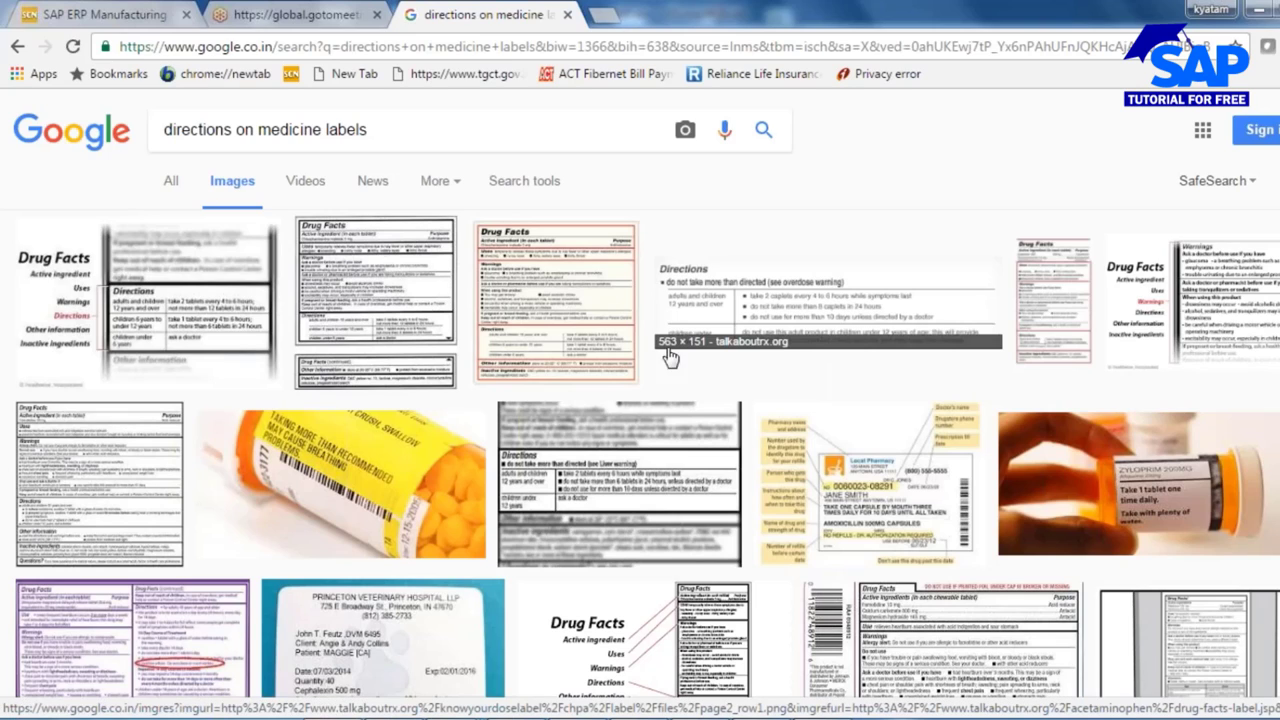
scroll(594, 447, "down", 3)
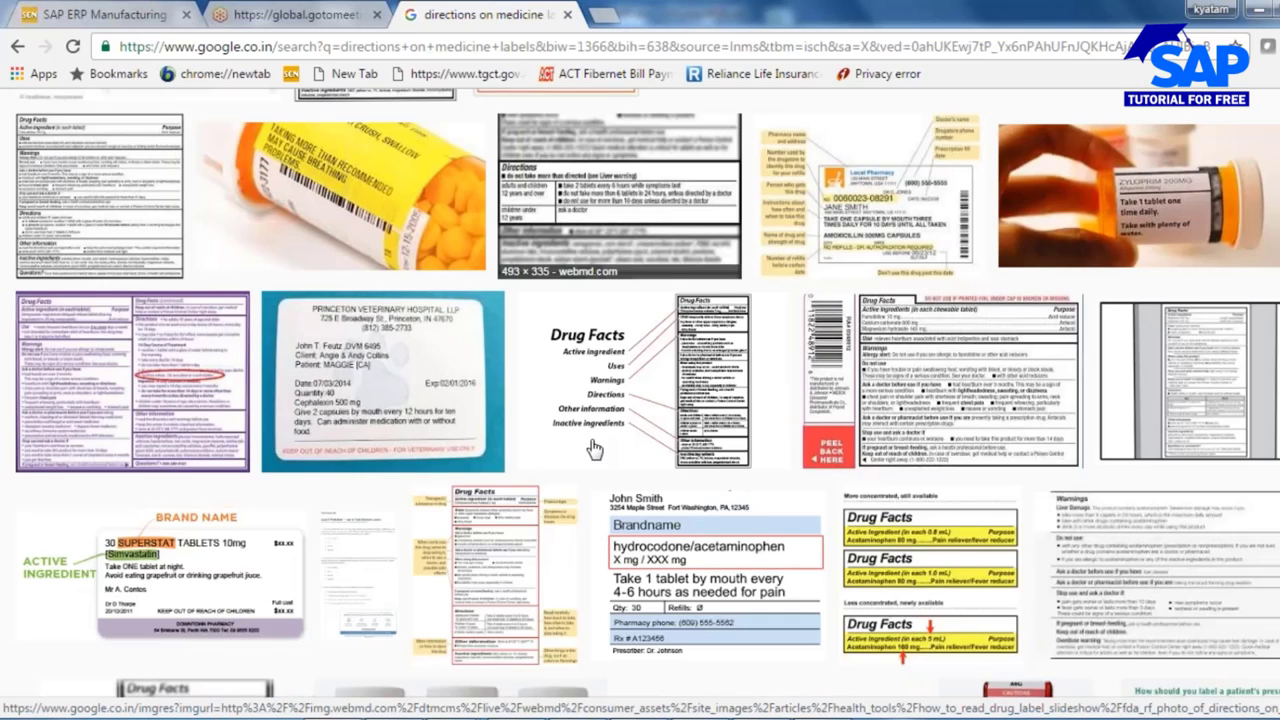
left_click(872, 222)
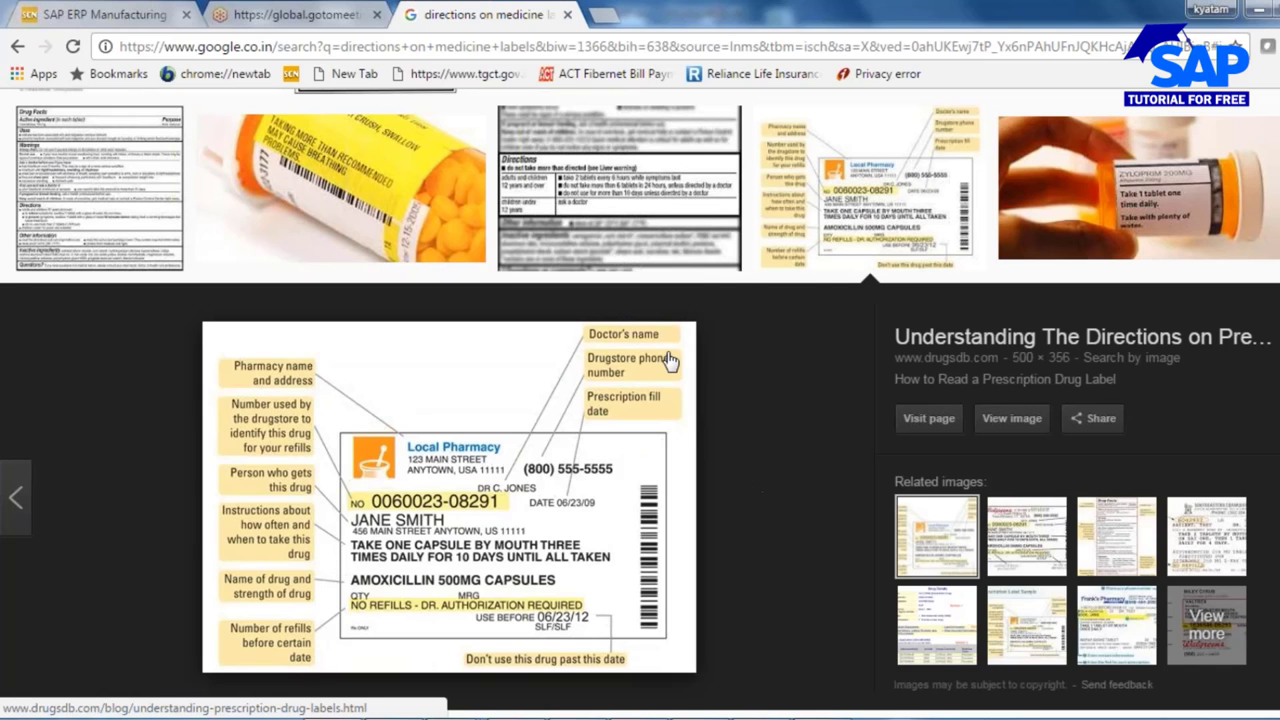
scroll(666, 360, "up", 2)
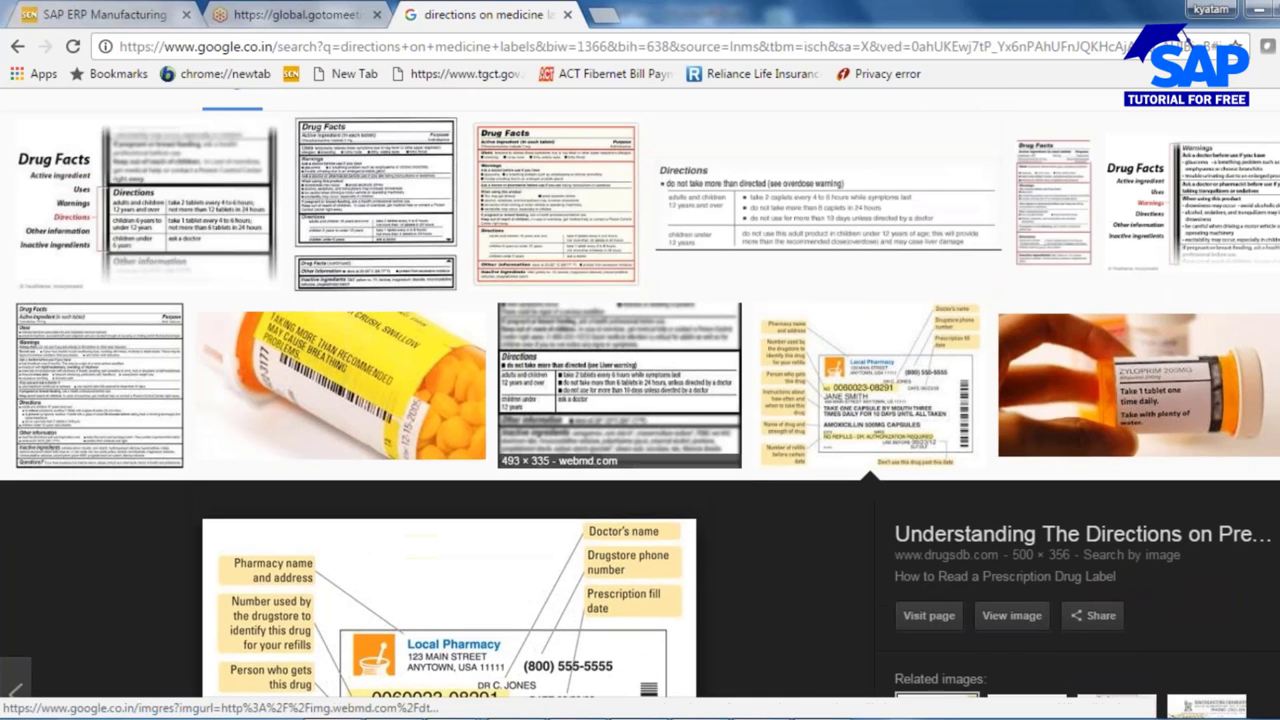
Return to the web results and replace the Google query with a search for "tablet strips images".
left_click(17, 46)
scroll(324, 453, "down", 2)
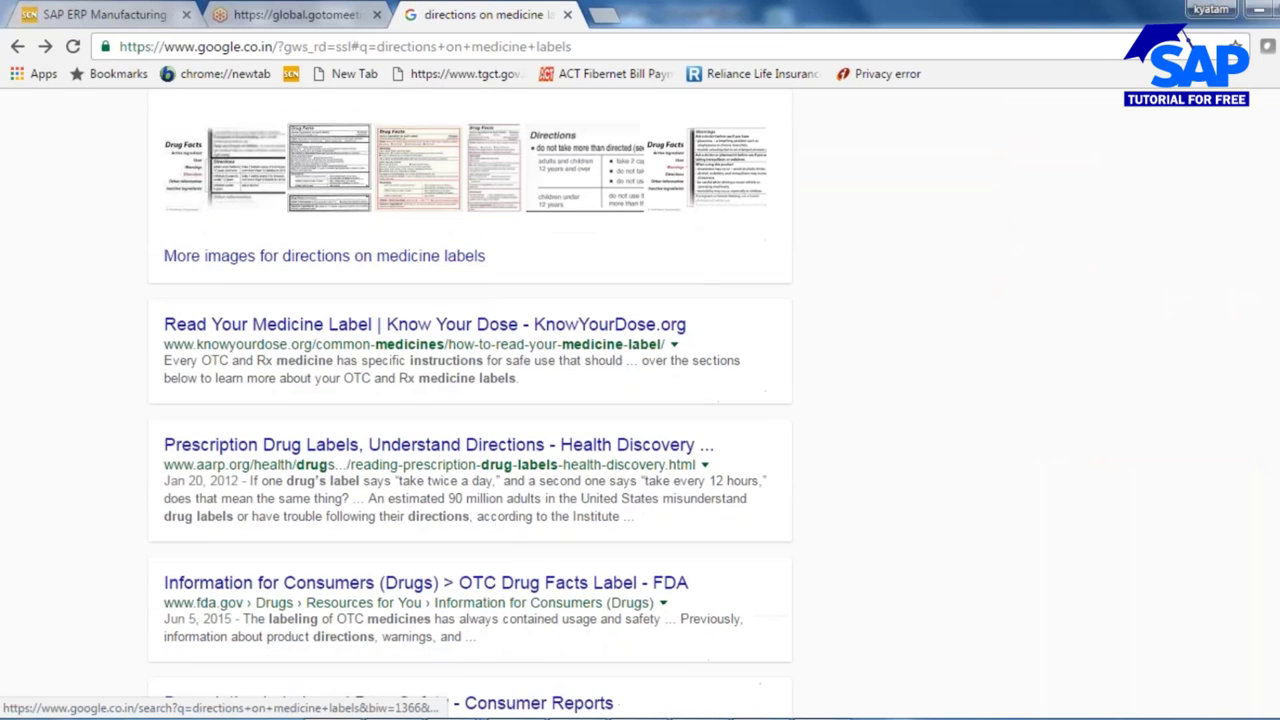
scroll(324, 453, "up", 2)
left_click(232, 131)
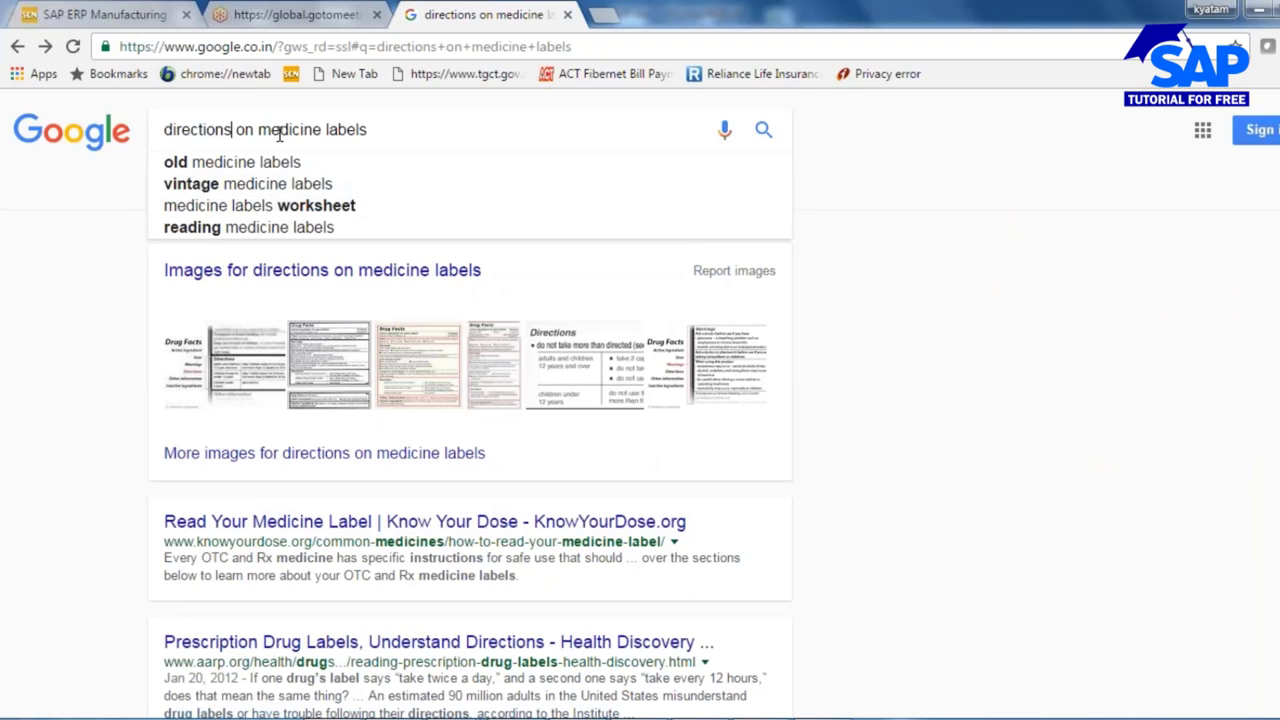
key("BackSpace")
key("BackSpace")
key("BackSpace")
key("BackSpace")
key("BackSpace")
key("BackSpace")
key("BackSpace")
key("BackSpace")
key("BackSpace")
key("BackSpace")
key("BackSpace")
key("BackSpace")
key("BackSpace")
key("BackSpace")
key("BackSpace")
key("BackSpace")
key("BackSpace")
key("BackSpace")
key("BackSpace")
key("BackSpace")
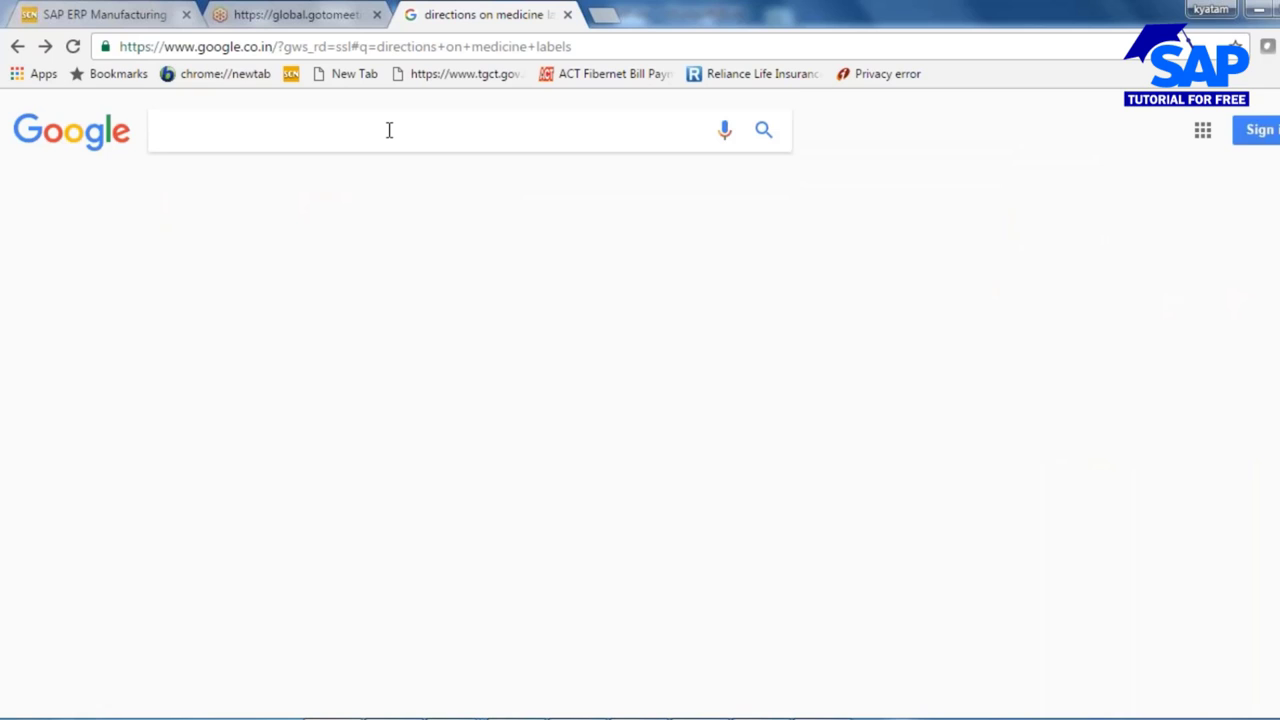
type("tablet ")
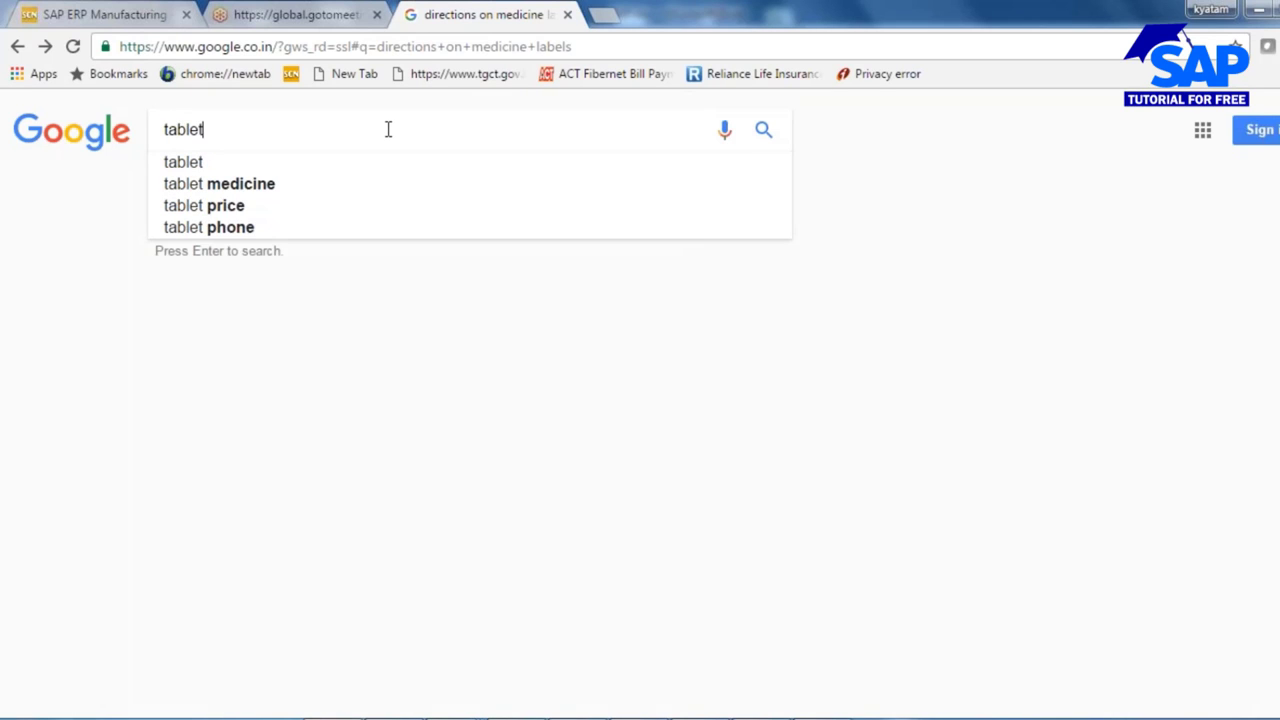
type("strips")
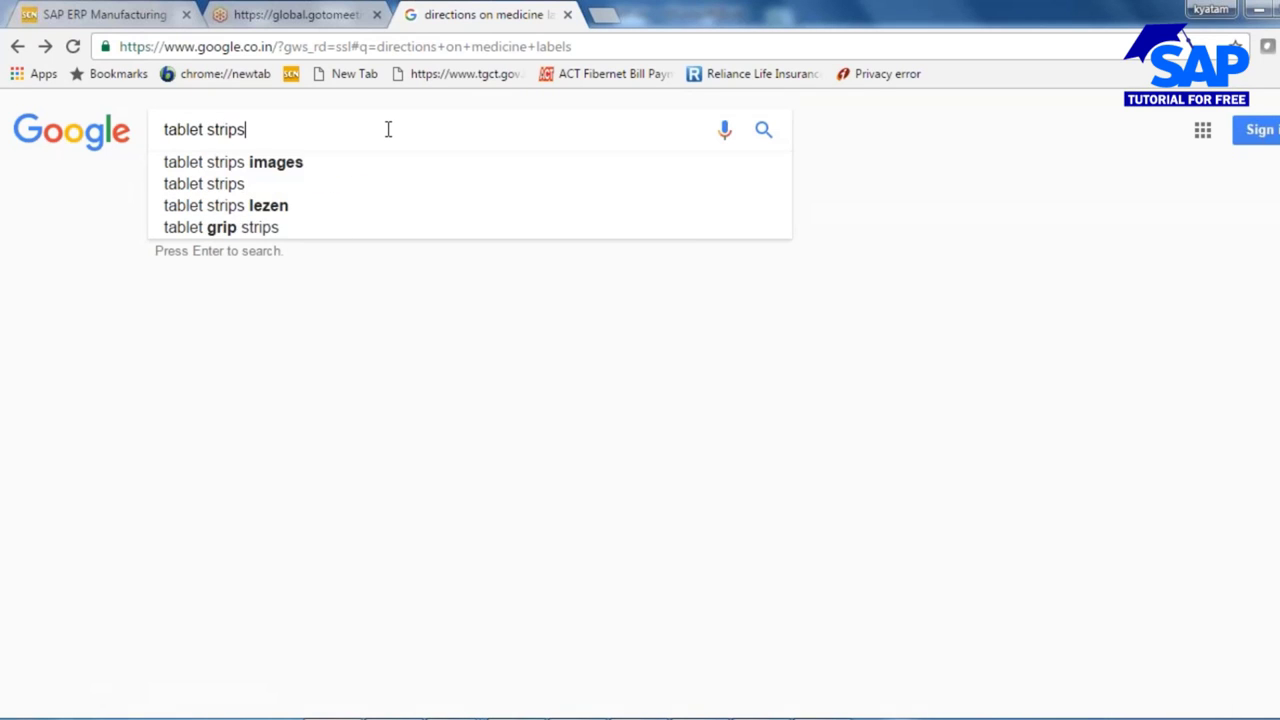
left_click(430, 162)
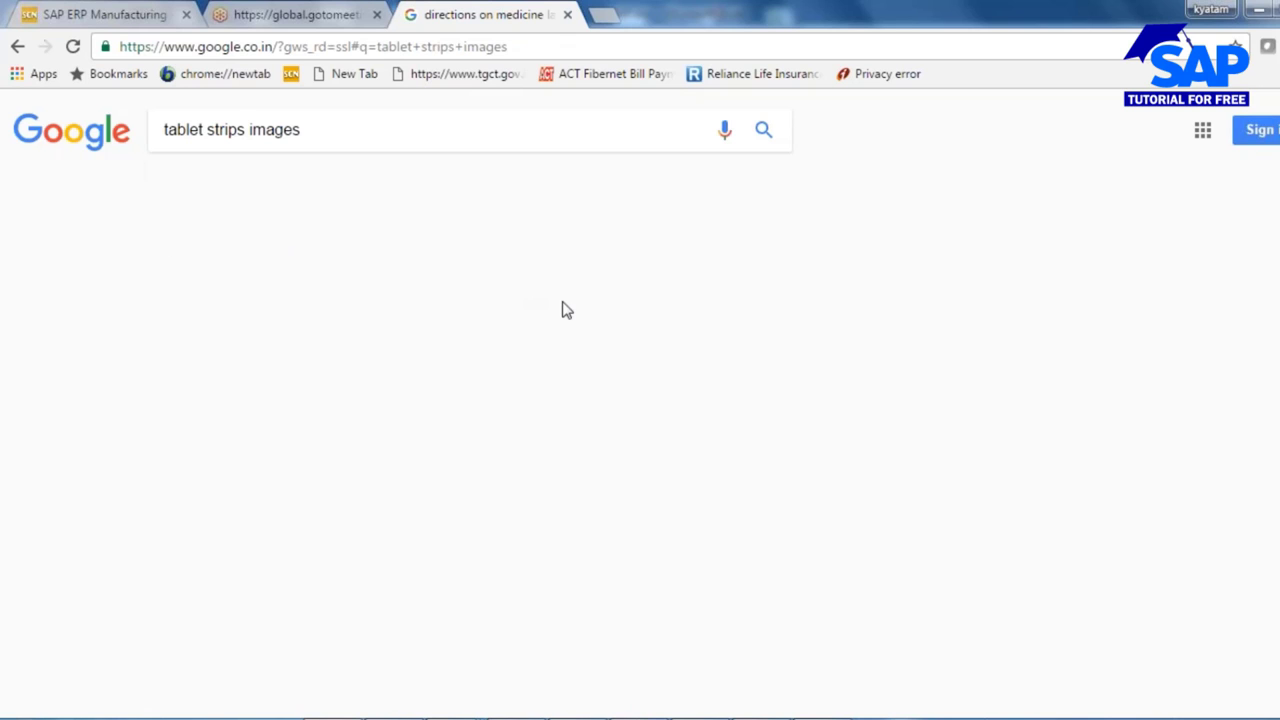
Show the image results for tablet strips and preview the Dormicum strip from doctorpharmacy.com.pk.
left_click(233, 183)
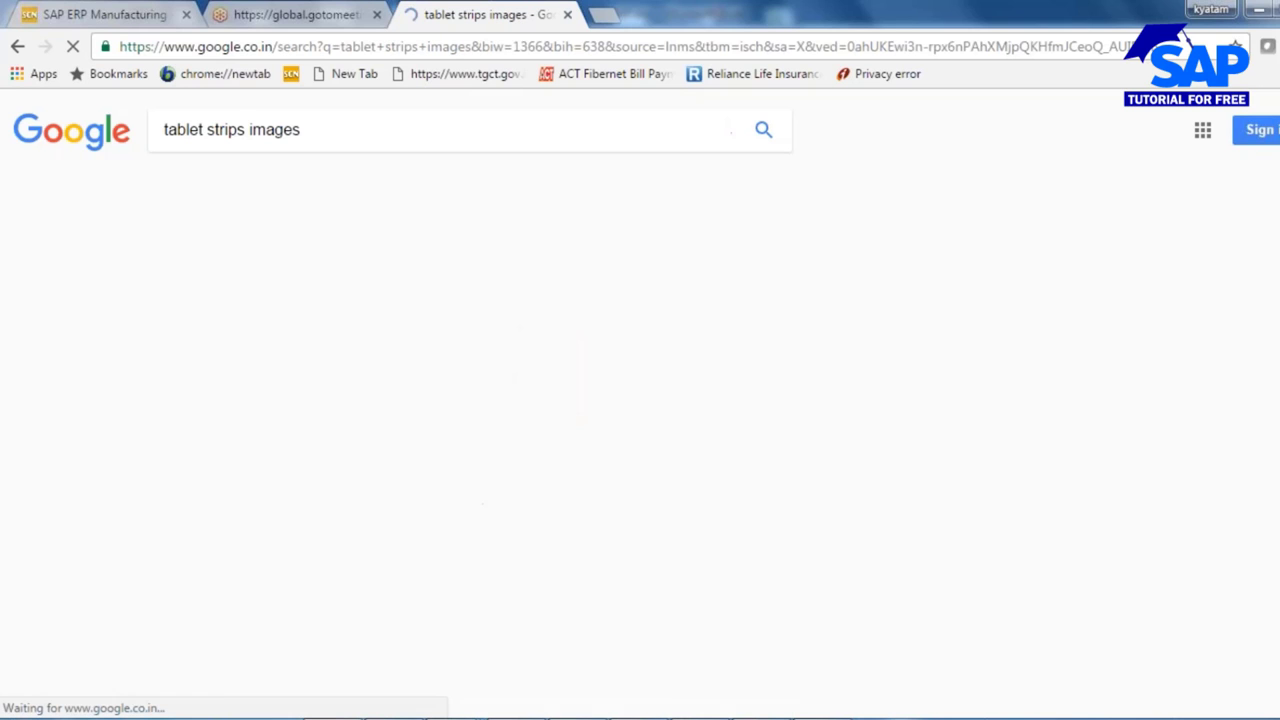
scroll(506, 380, "down", 6)
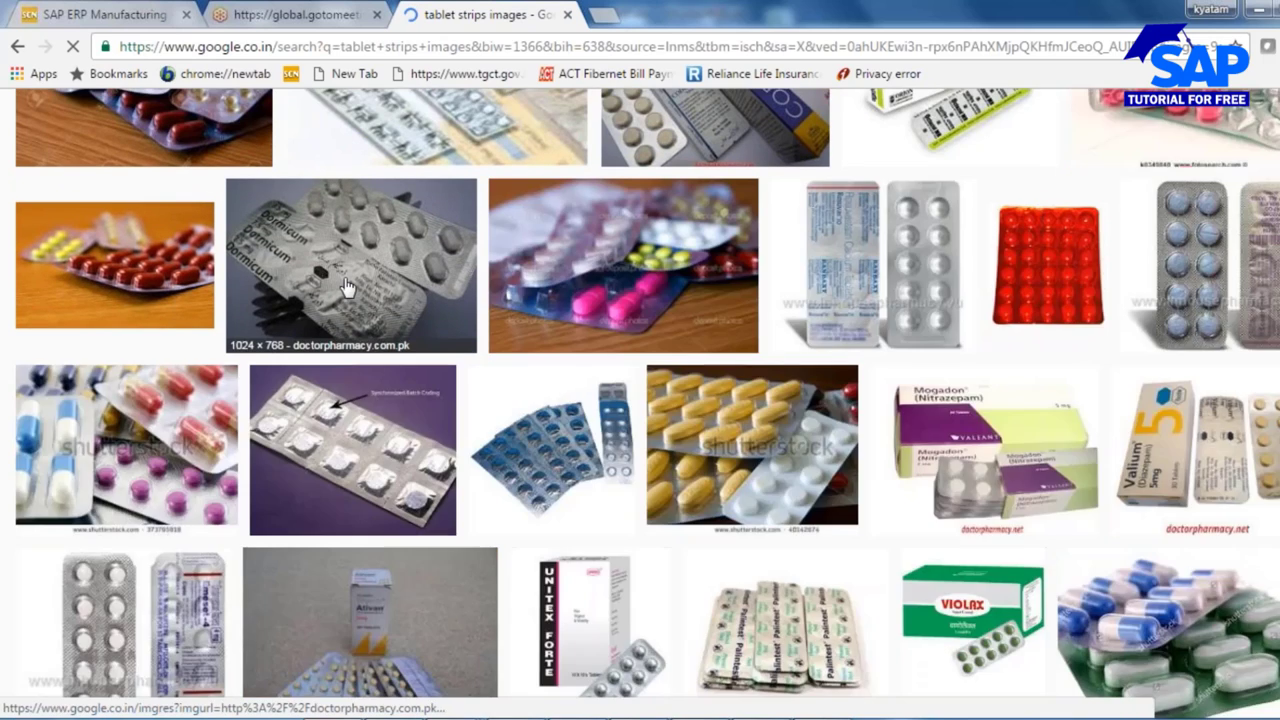
left_click(345, 287)
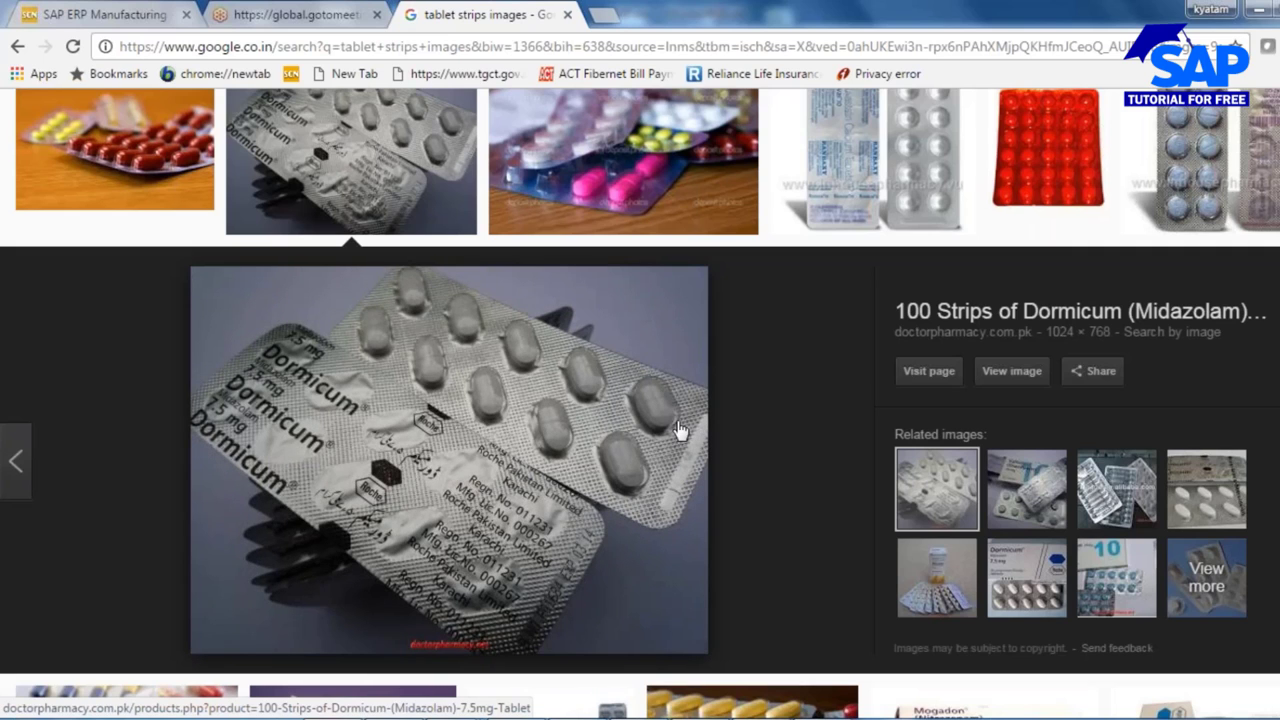
Open the inhousepharmacy.vu product page of the Rosuvas 10 strip from the image results and view its larger picture.
scroll(735, 487, "up", 3)
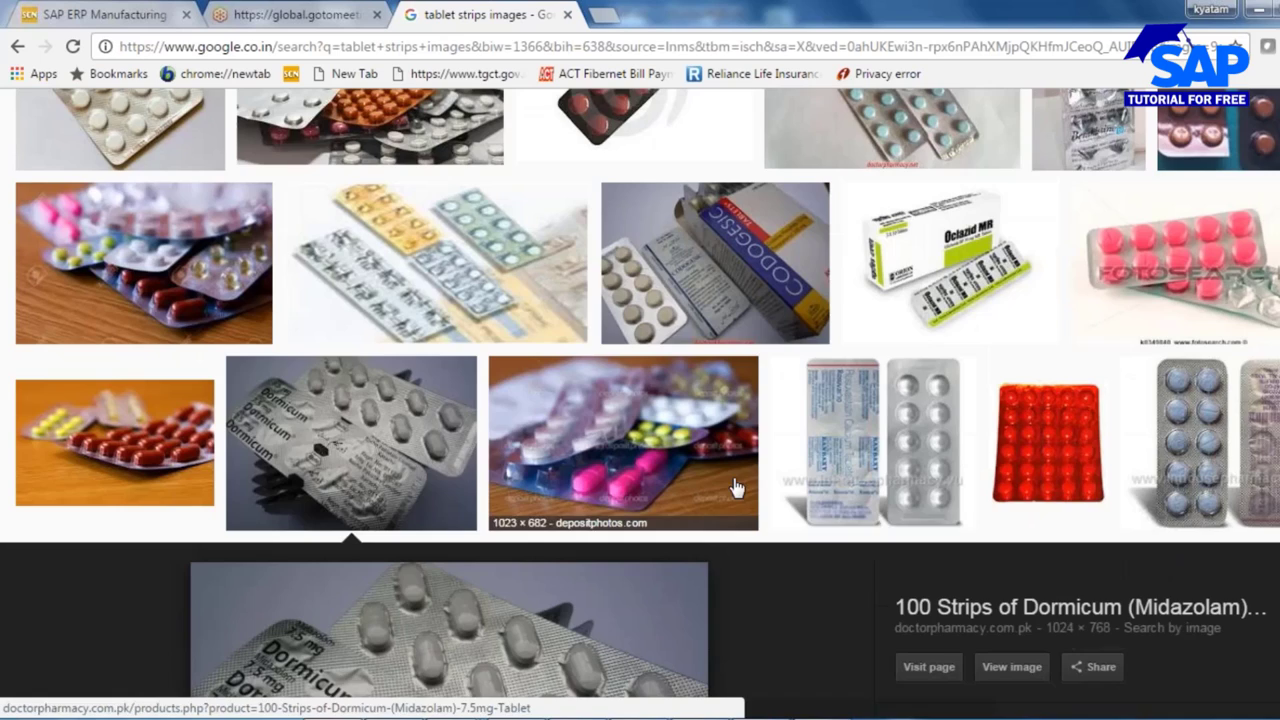
left_click(810, 425)
left_click(532, 458)
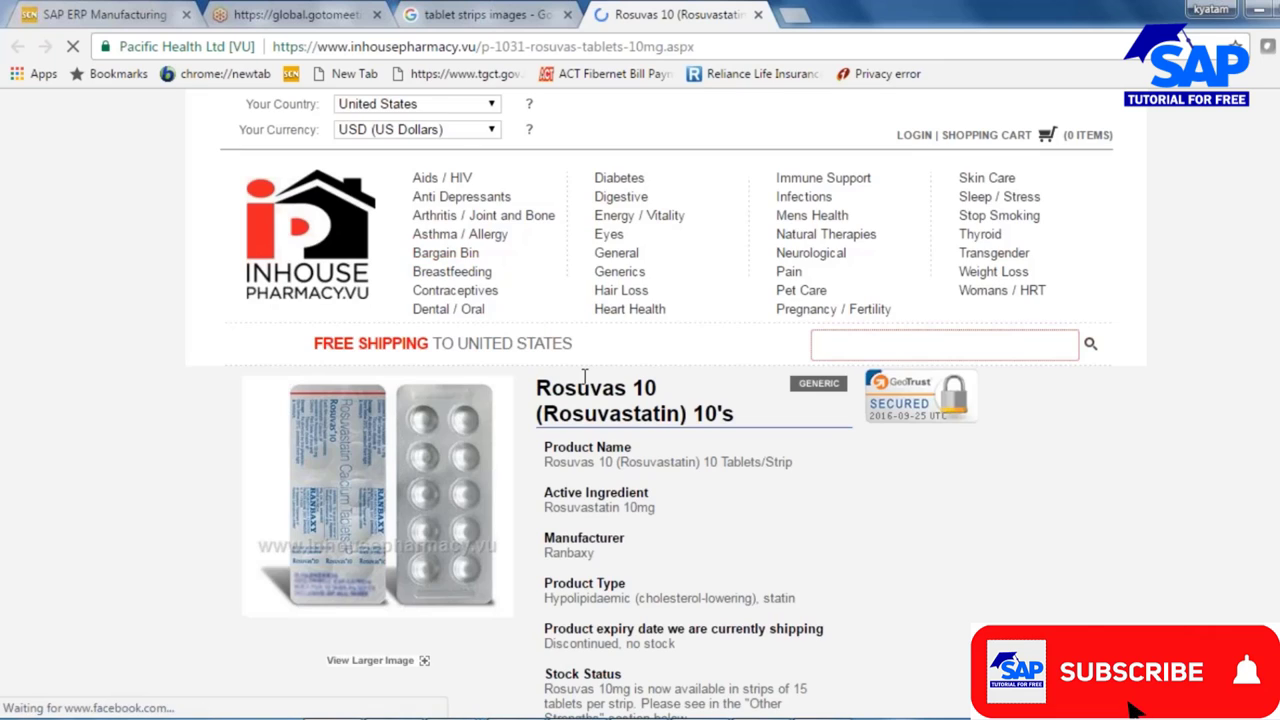
scroll(722, 491, "down", 2)
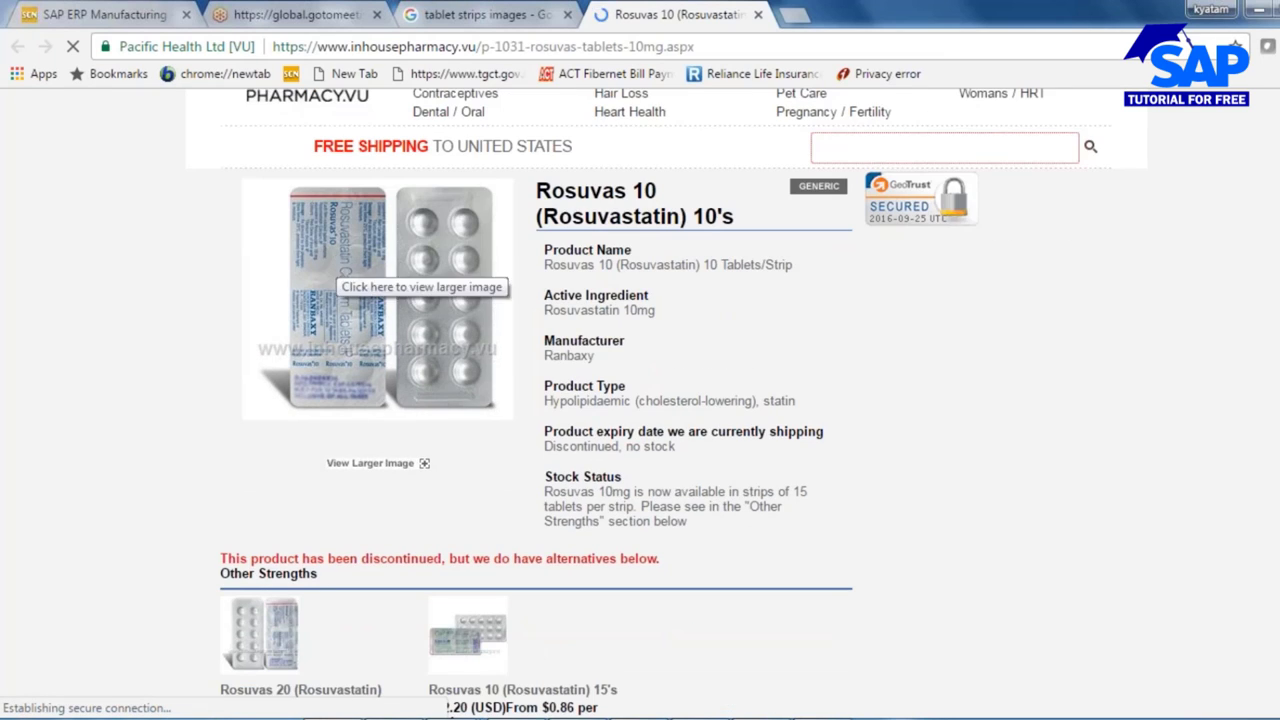
left_click(345, 272)
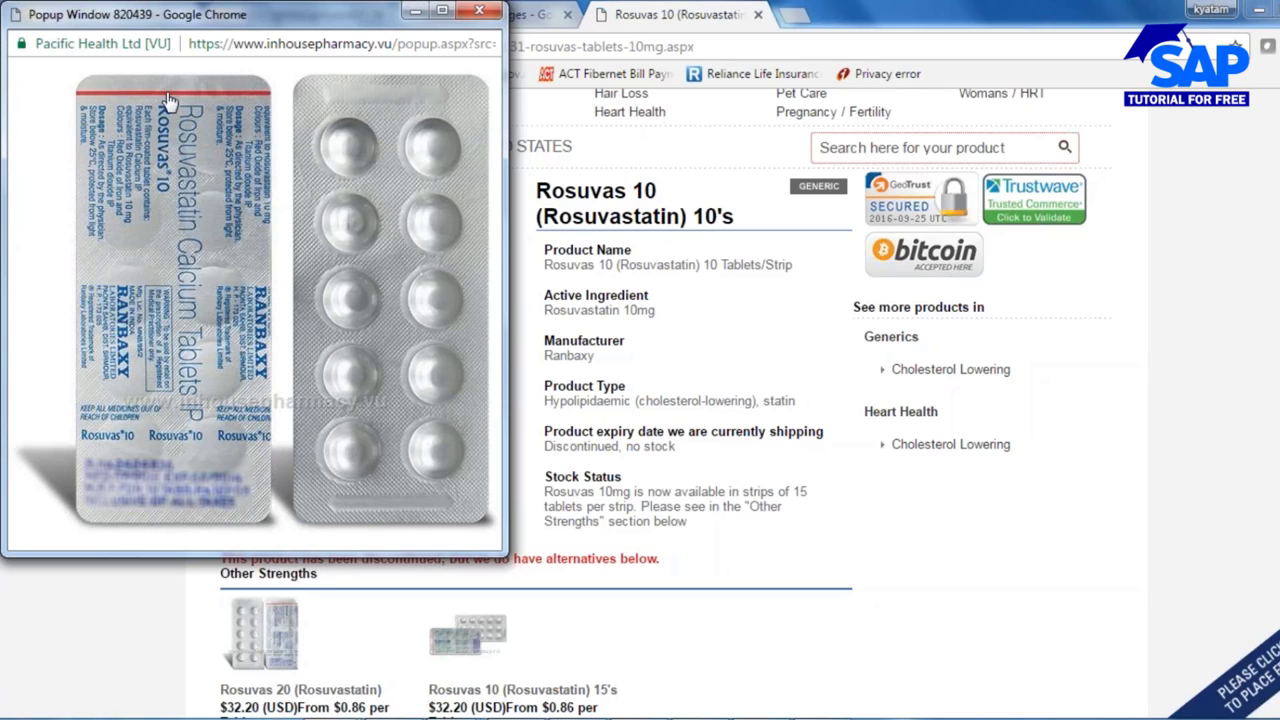
Enlarge the popup with the Rosuvas 10 strip picture to full screen to read its printed details and close it.
left_click_drag(261, 29, 490, 92)
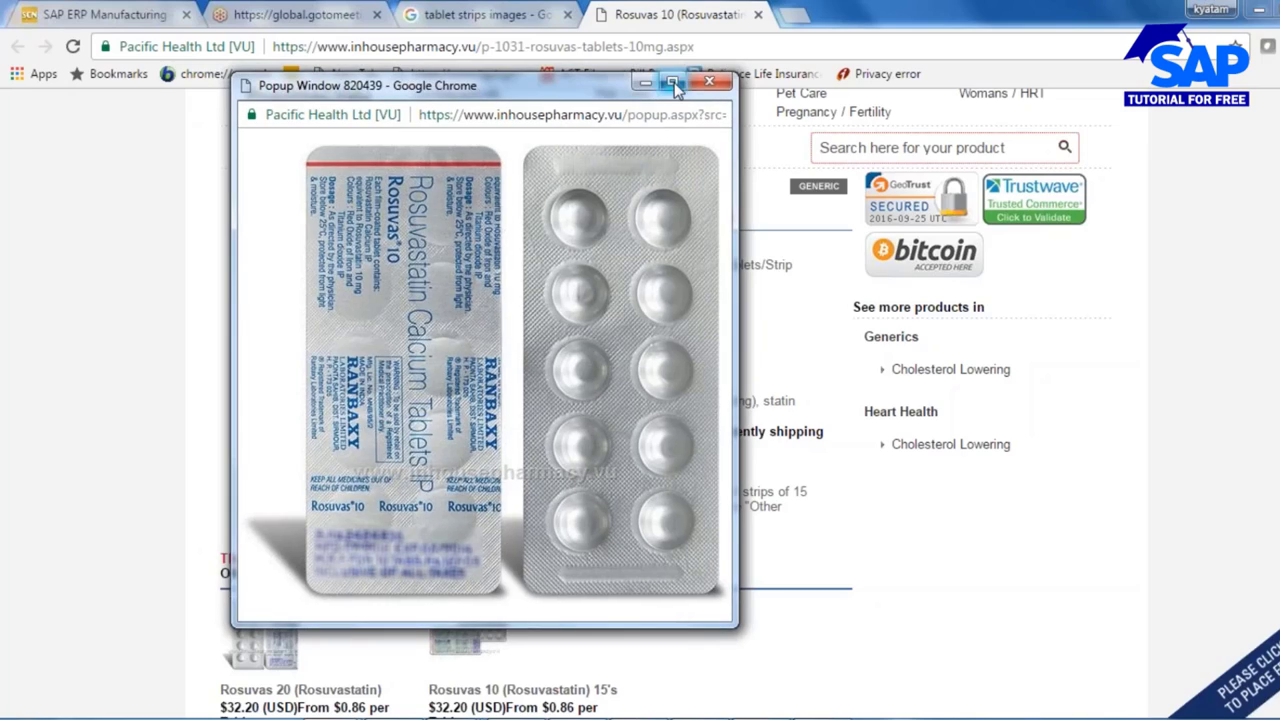
left_click(674, 76)
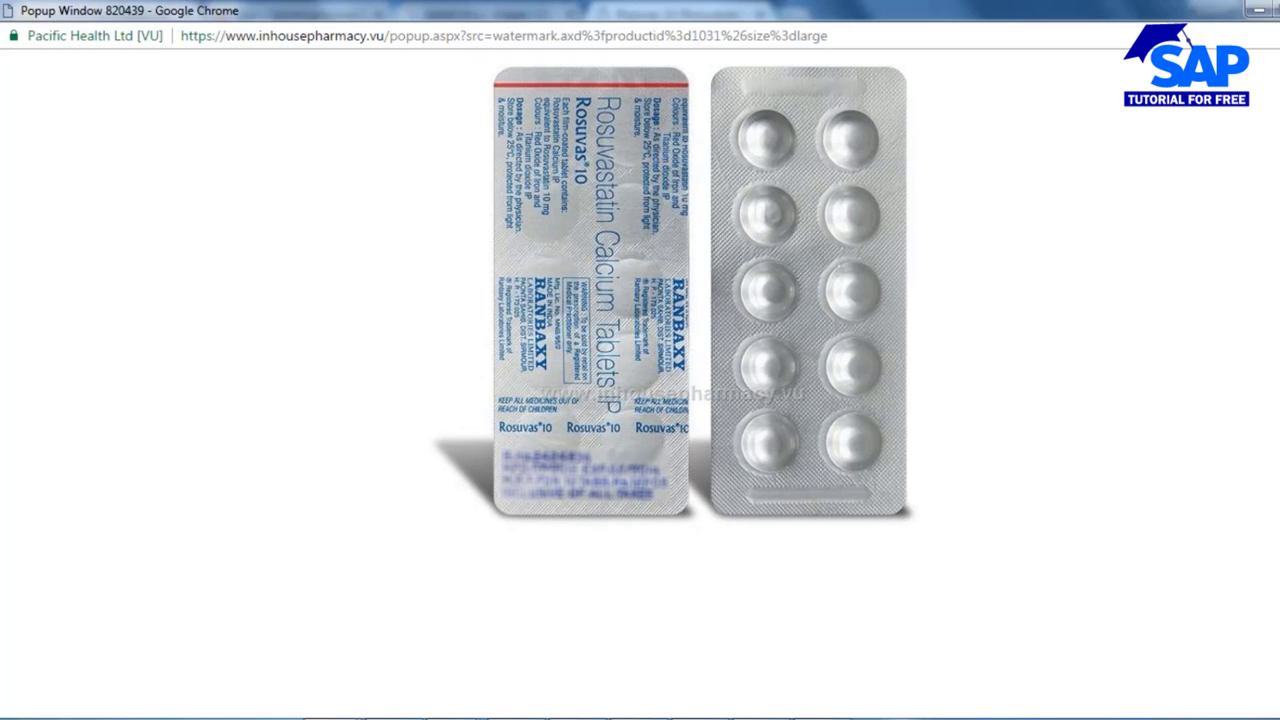
key("ctrl+w")
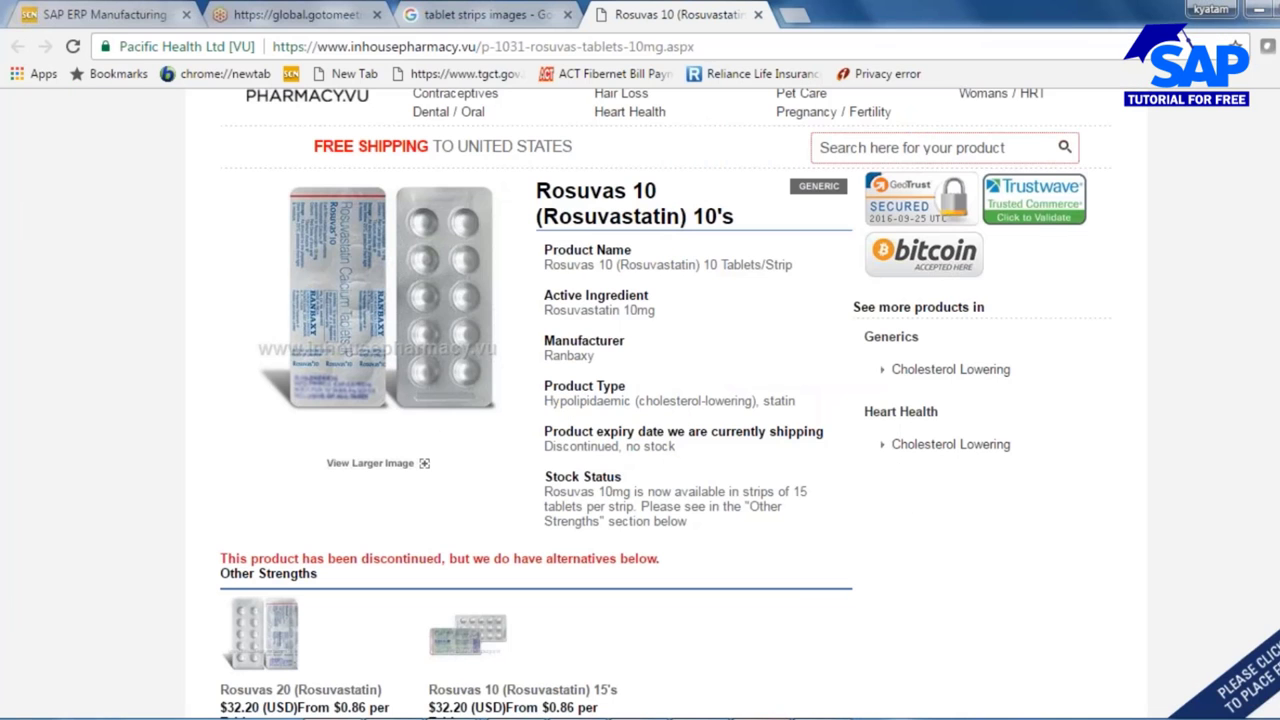
Show the Stability Studies - Overview slide in PowerPoint and highlight the environmental conditions table D4:L16 on Sheet17 of SAP.xlsx in Excel.
key("alt+Tab")
left_click(125, 475)
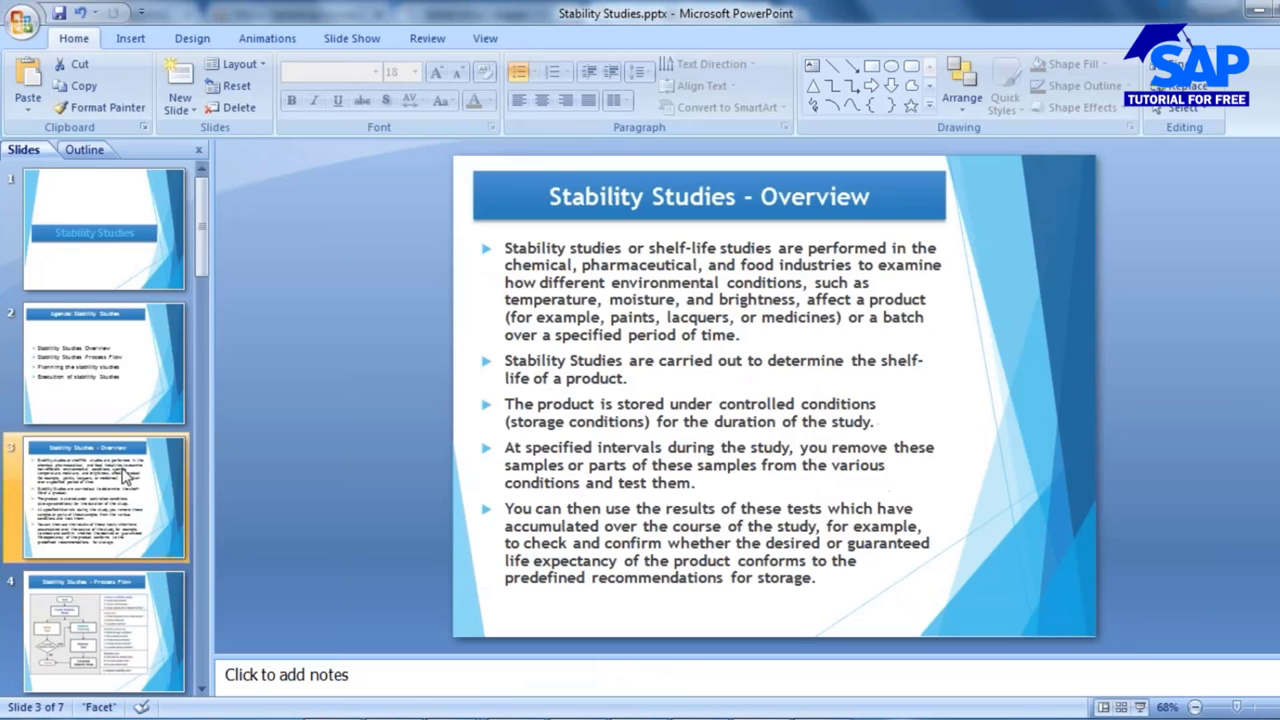
key("alt+Tab")
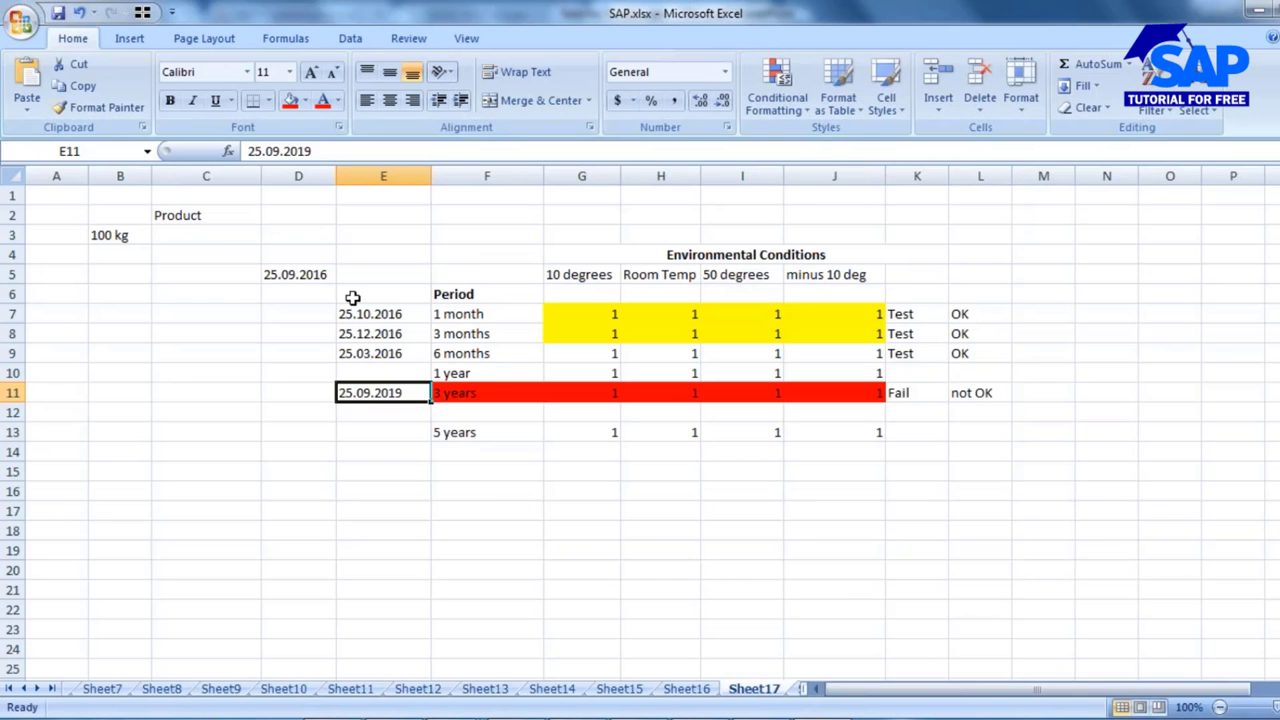
left_click(292, 258)
left_click_drag(292, 258, 894, 449)
left_click(685, 390)
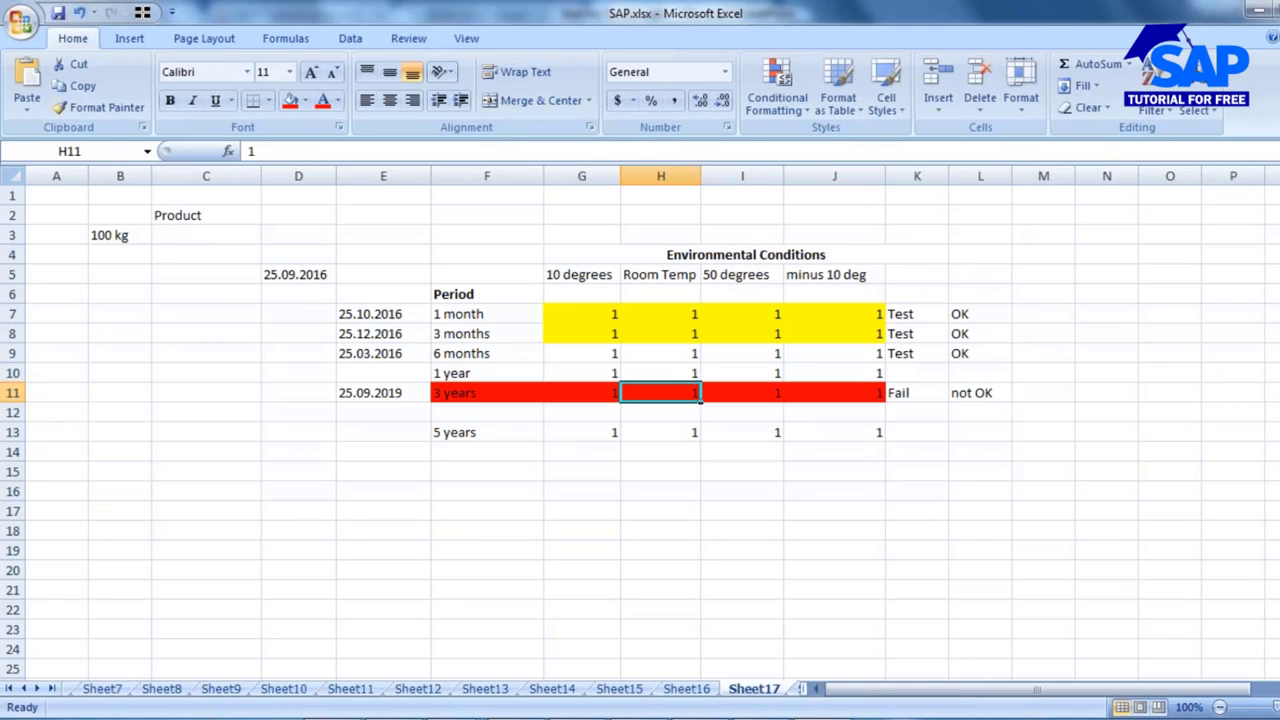
left_click_drag(290, 255, 951, 486)
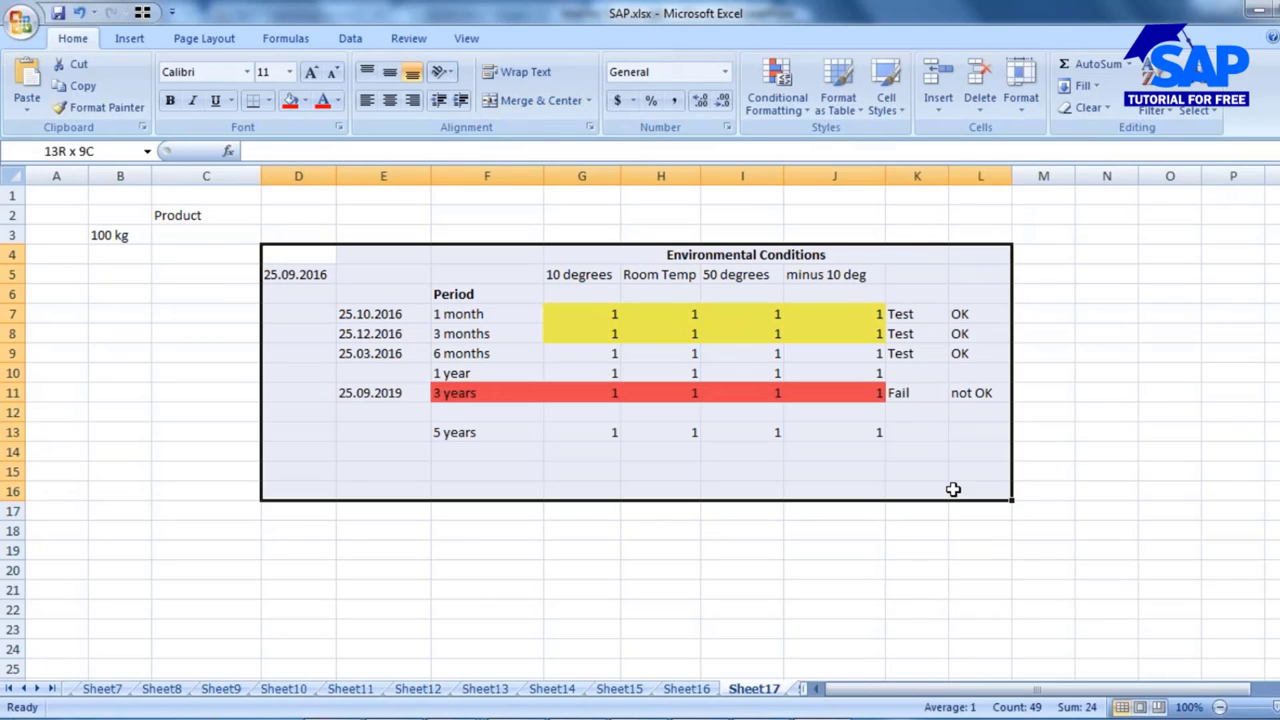
left_click(690, 455)
Return to the Stability Studies presentation in PowerPoint and show the Process Flow slide.
key("alt+Tab")
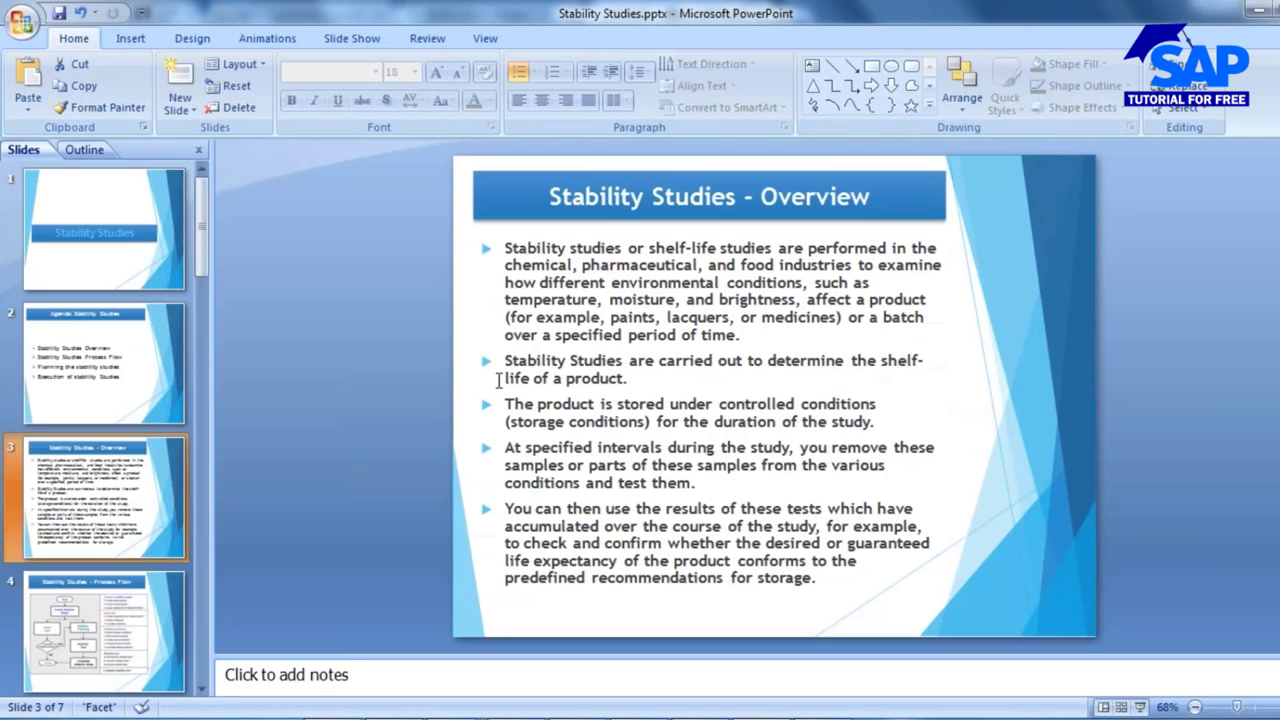
left_click(125, 636)
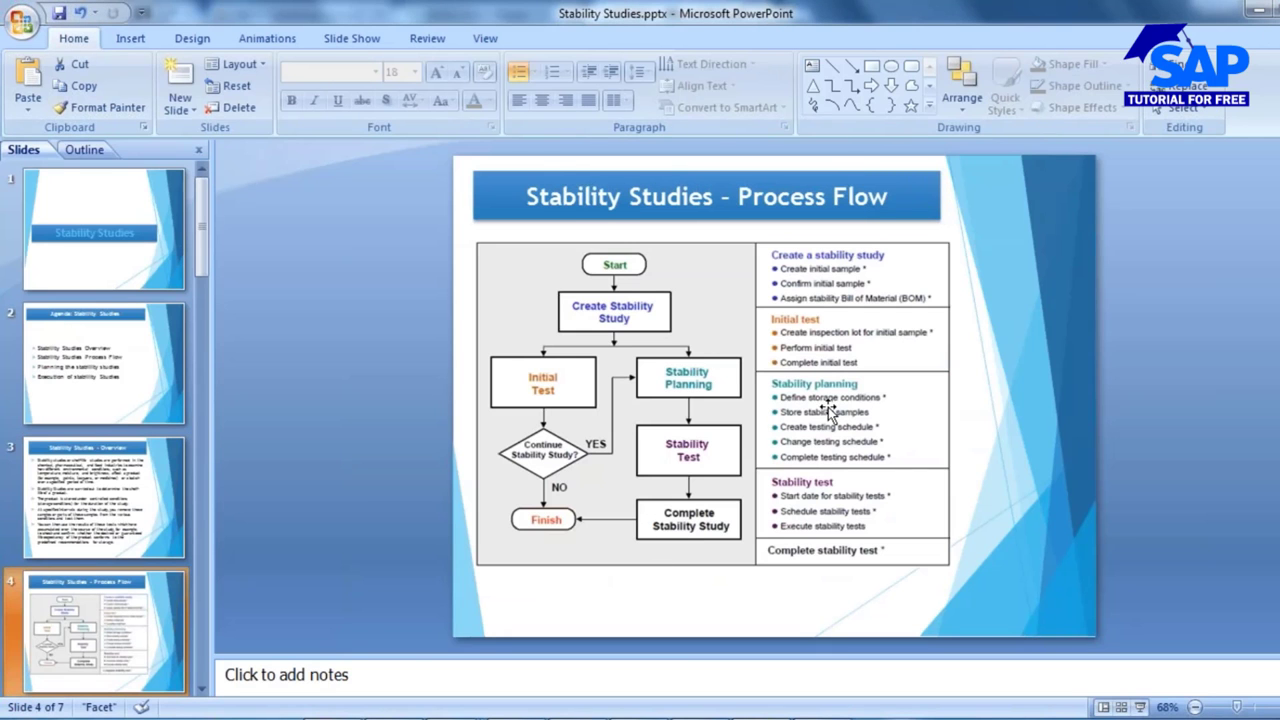
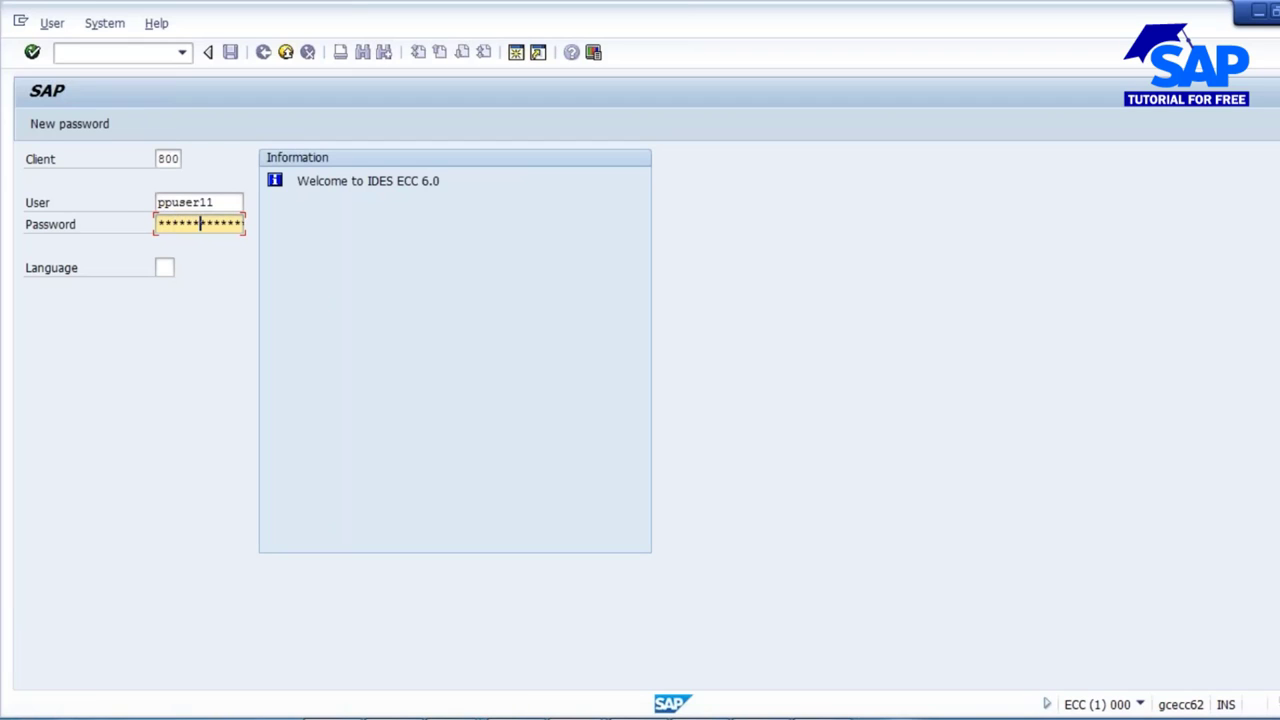
Log on to SAP client 800 and expand Logistics, Quality Management and Stability Study in the SAP menu.
key("Return")
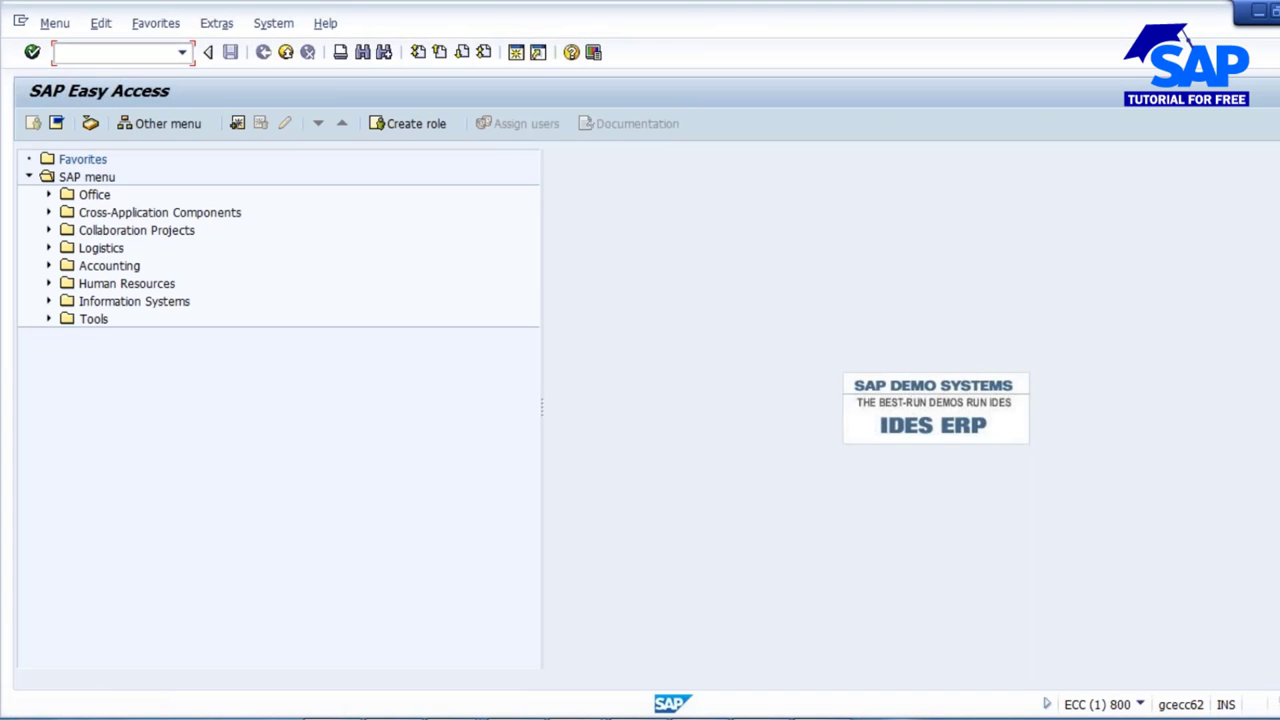
left_click(48, 248)
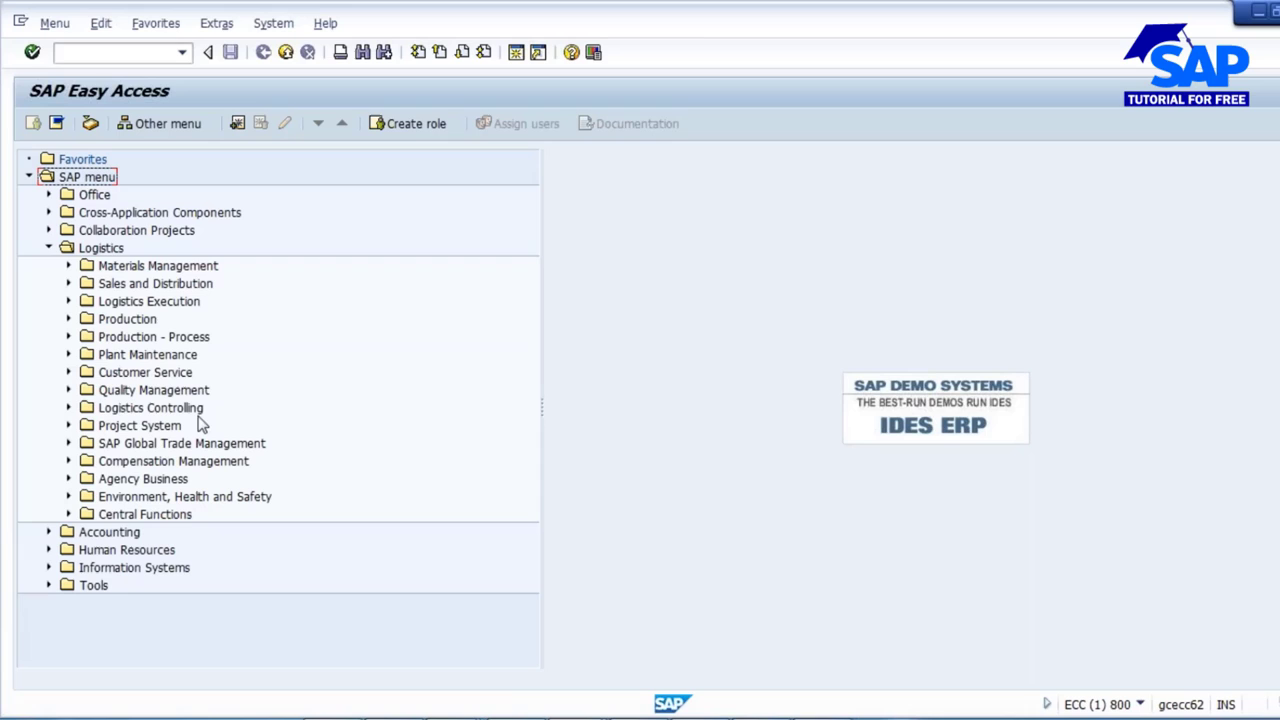
left_click(68, 390)
scroll(345, 452, "down", 1)
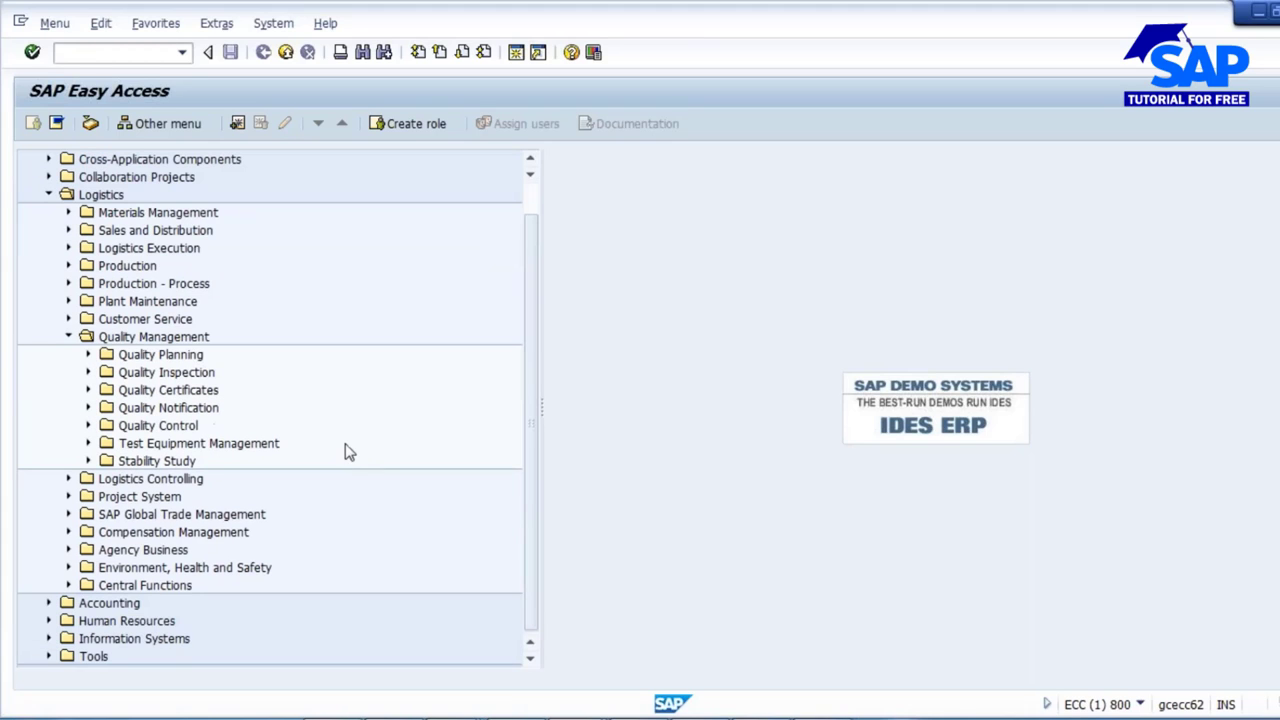
left_click(88, 461)
scroll(457, 463, "down", 2)
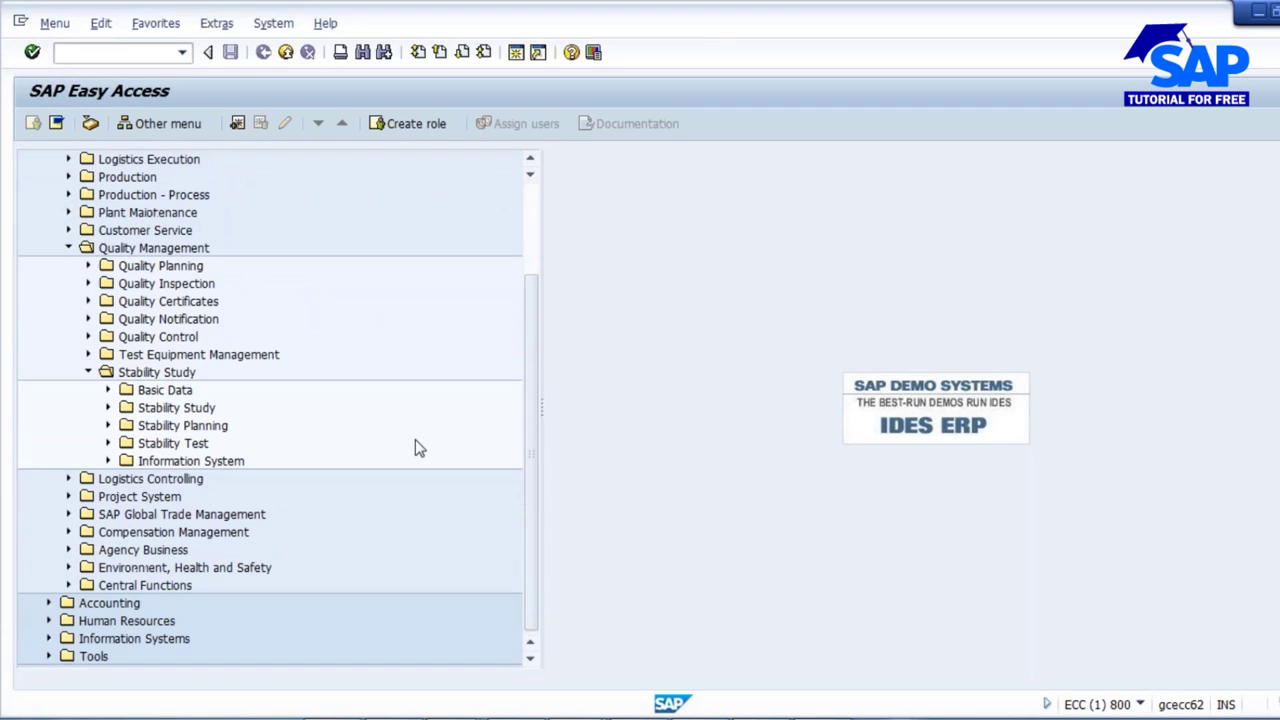
Start the QST01 - Create transaction for a stability study and consult the Required Objects slide in the PowerPoint presentation.
left_click(110, 408)
left_click(192, 428)
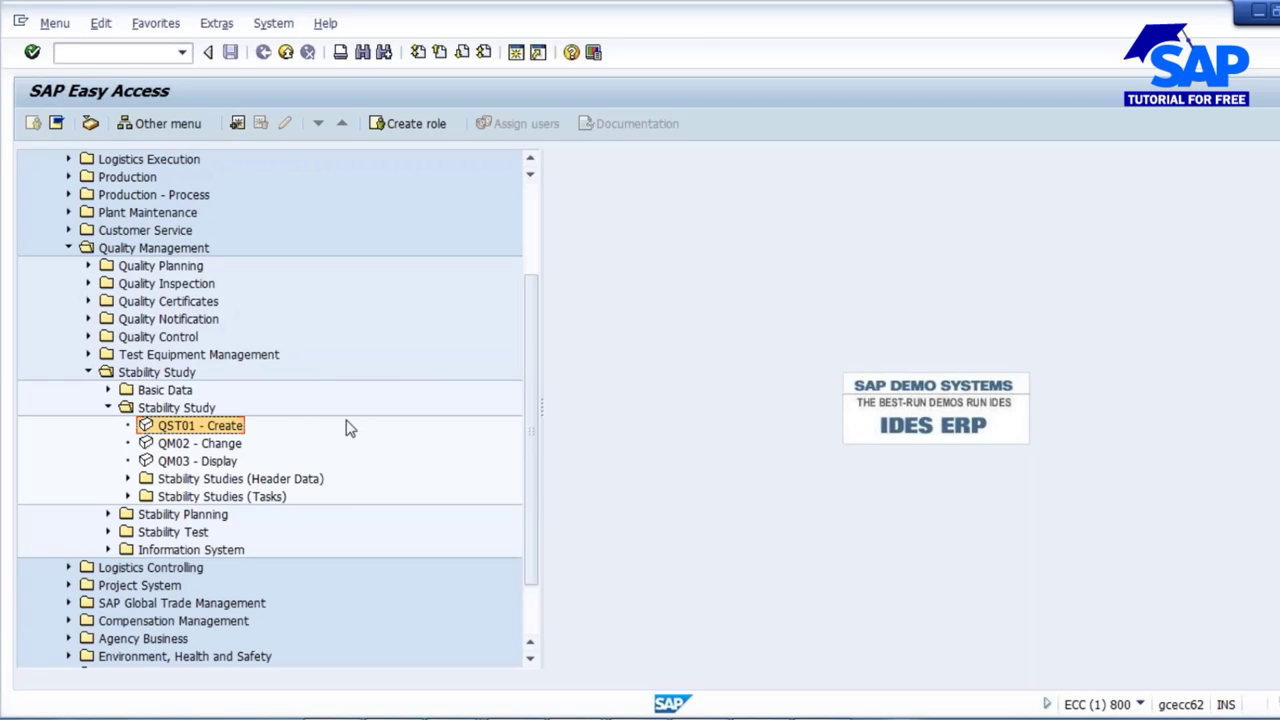
double_click(192, 428)
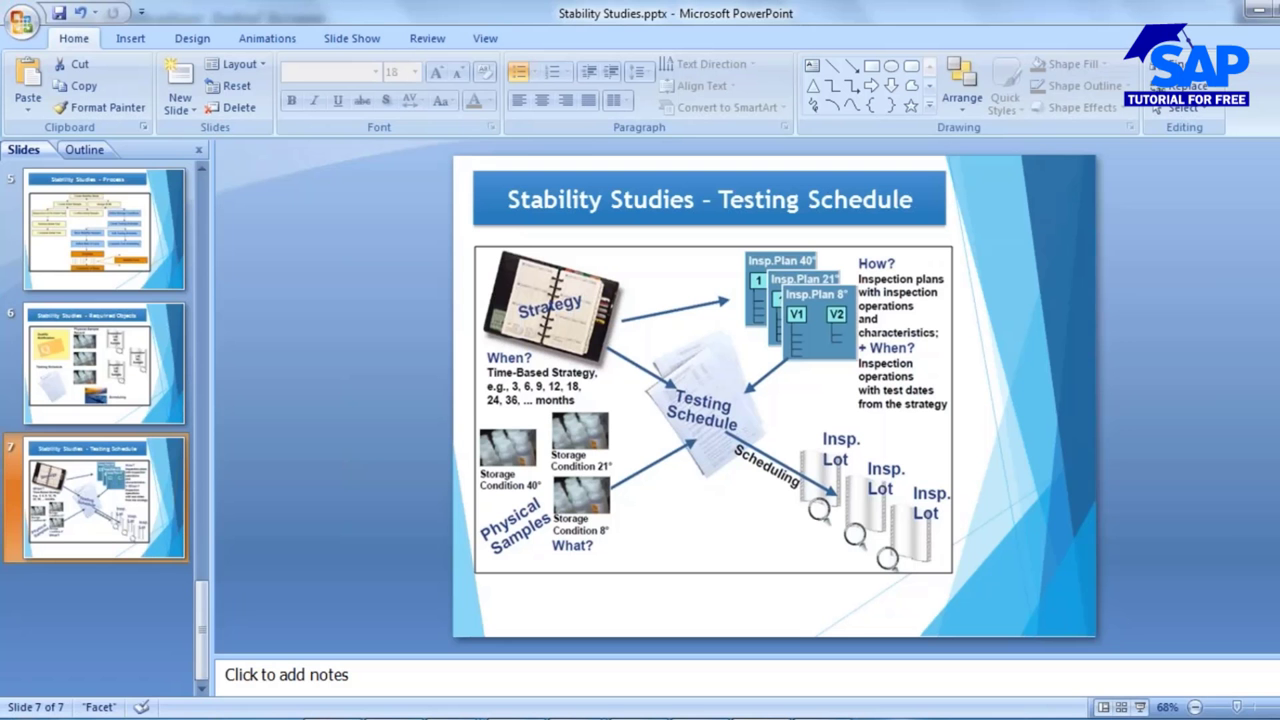
left_click(104, 356)
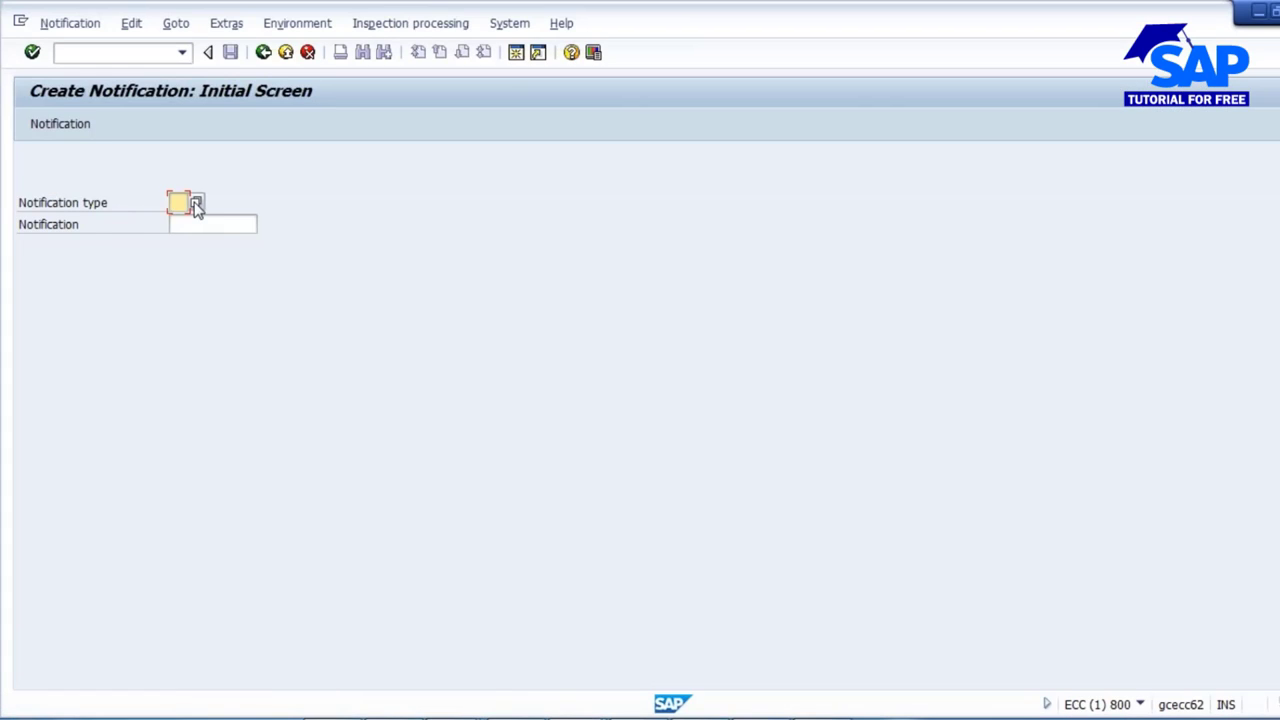
Choose notification type QS, StabilStudy with Mat, for the new notification and submit it.
left_click(196, 205)
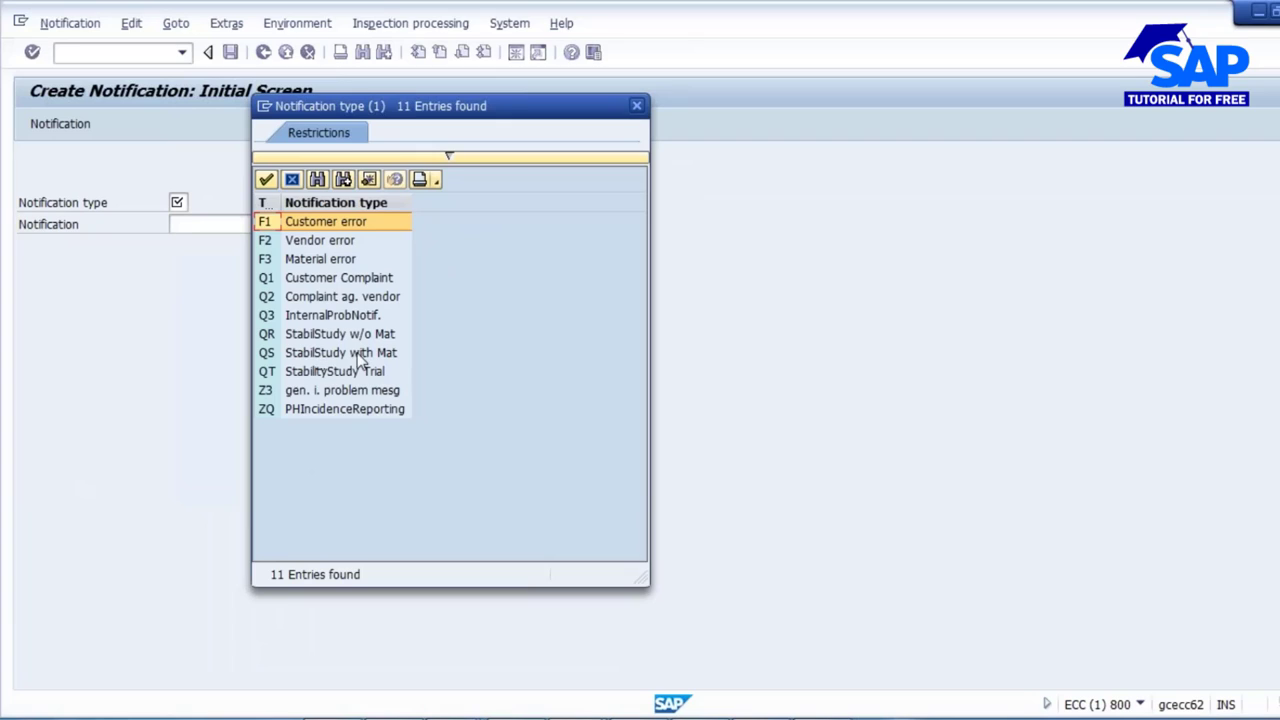
left_click(324, 358)
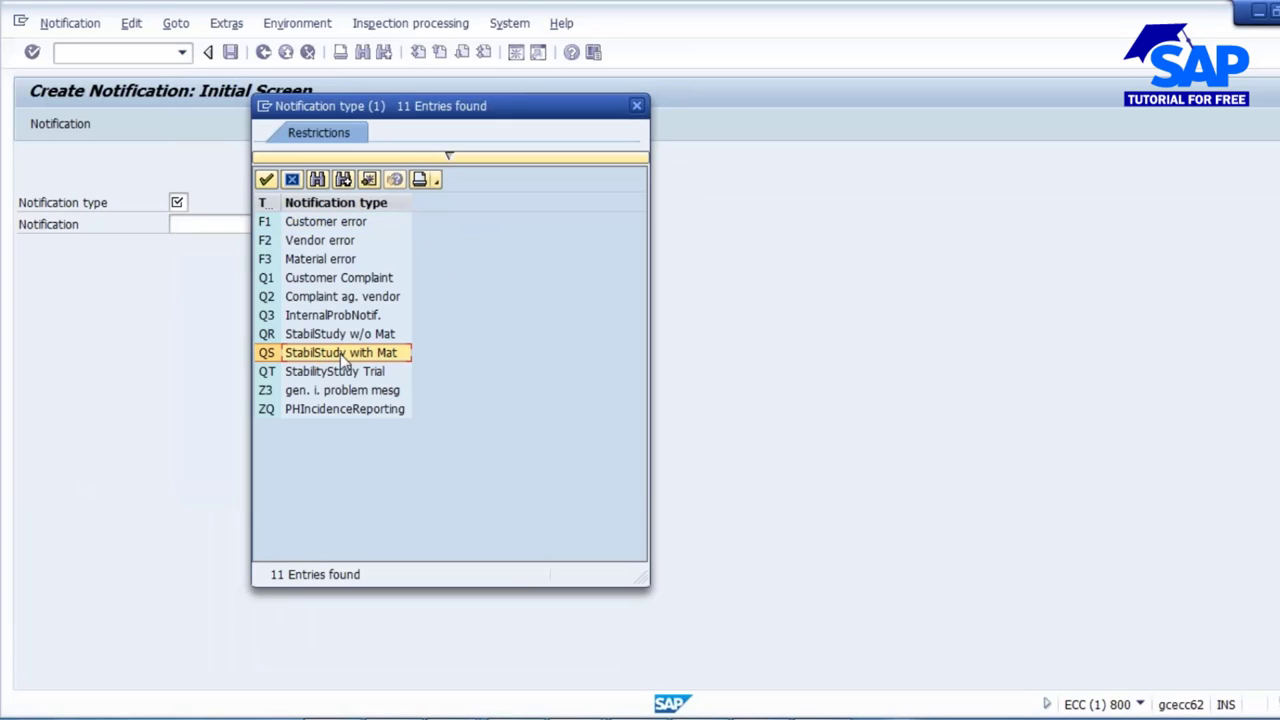
double_click(335, 354)
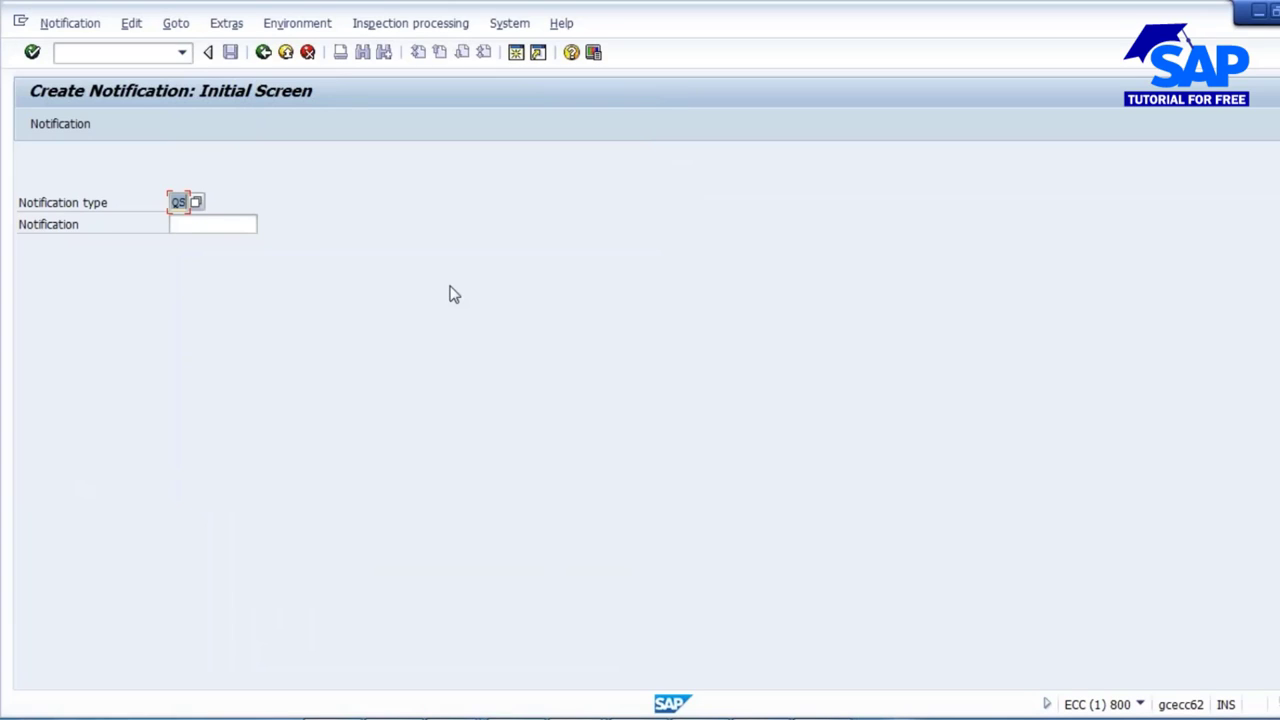
key("Return")
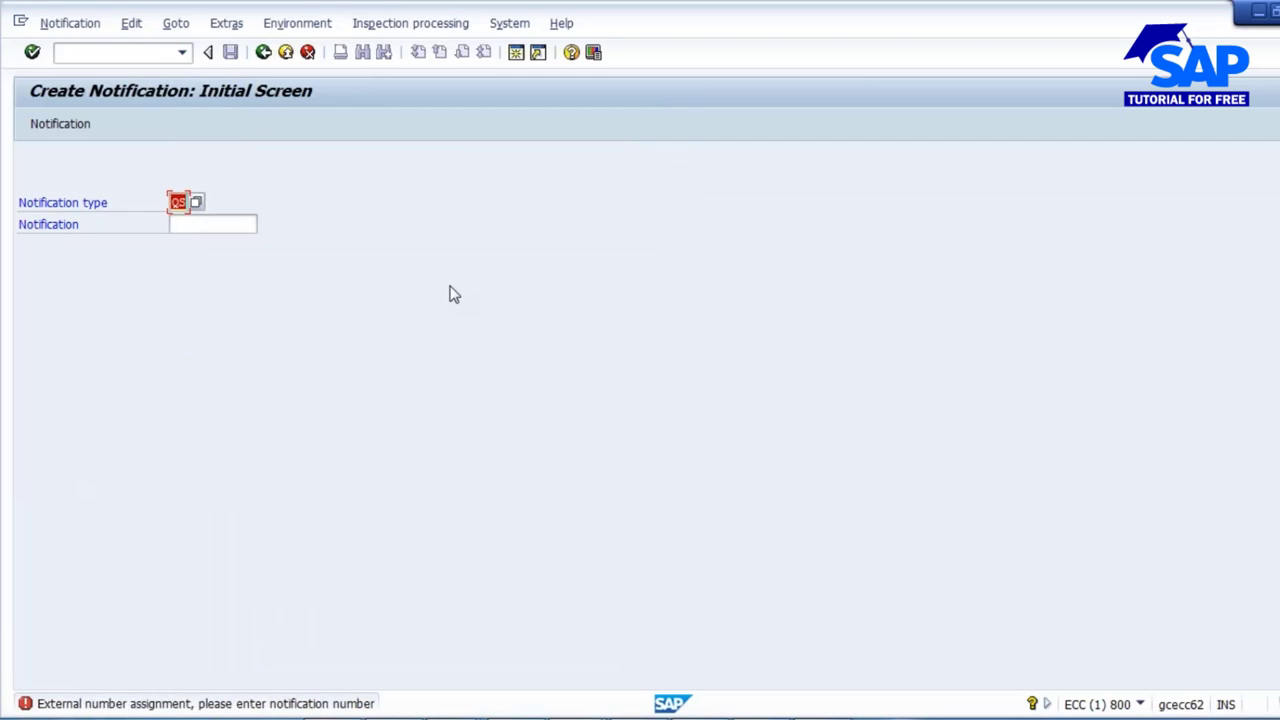
Enter the external notification number, correct it by removing the underscore, and continue to the notification's detail screen.
left_click(189, 226)
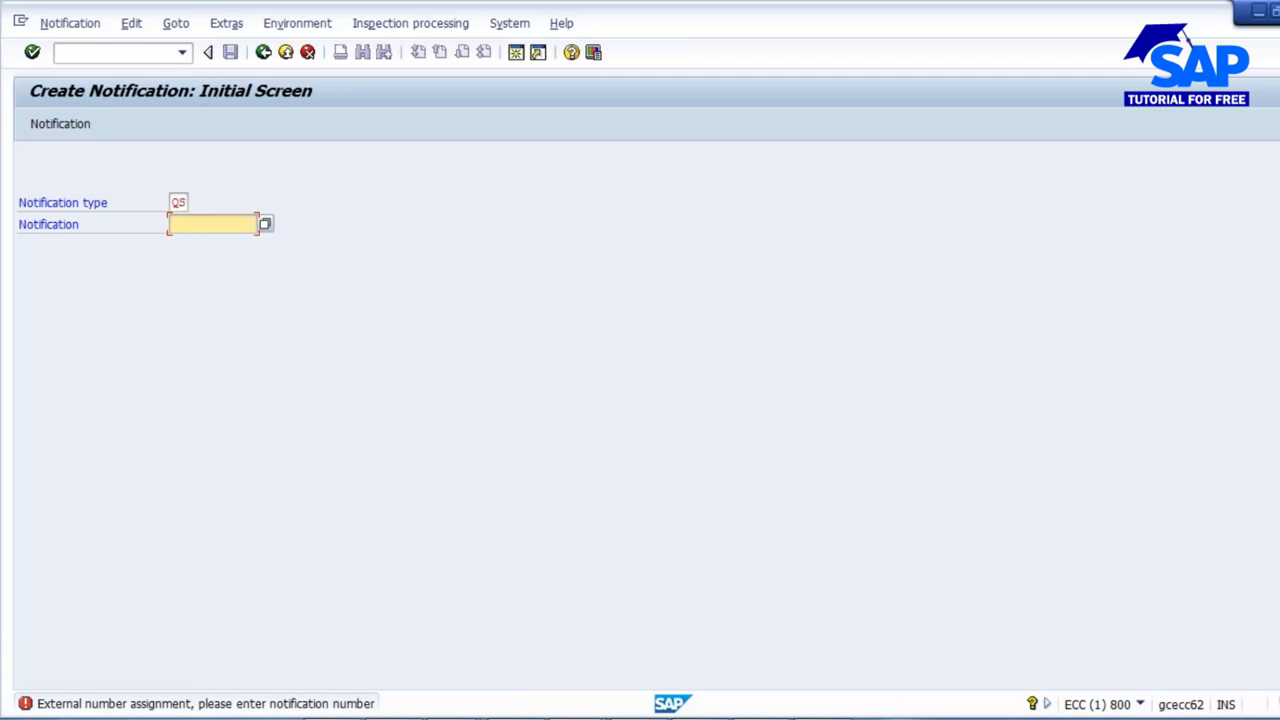
type("PUNEET_SS")
left_click_drag(236, 224, 108, 224)
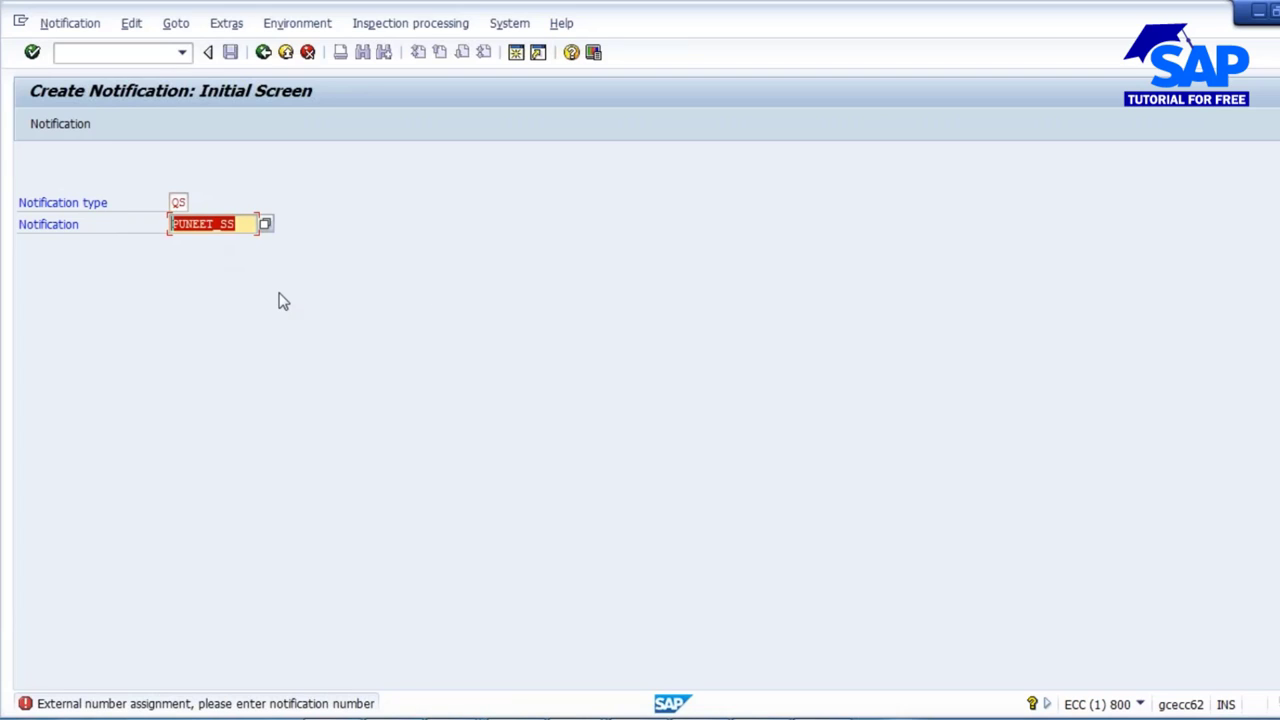
key("Return")
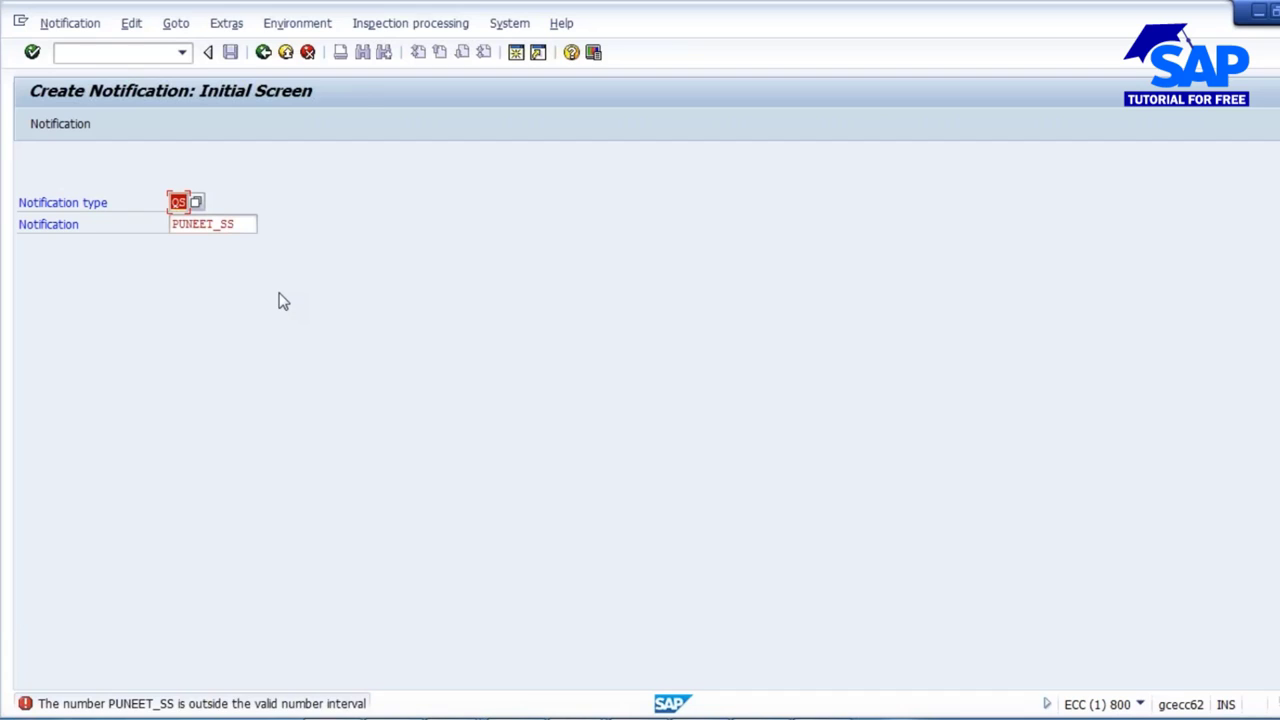
left_click(215, 224)
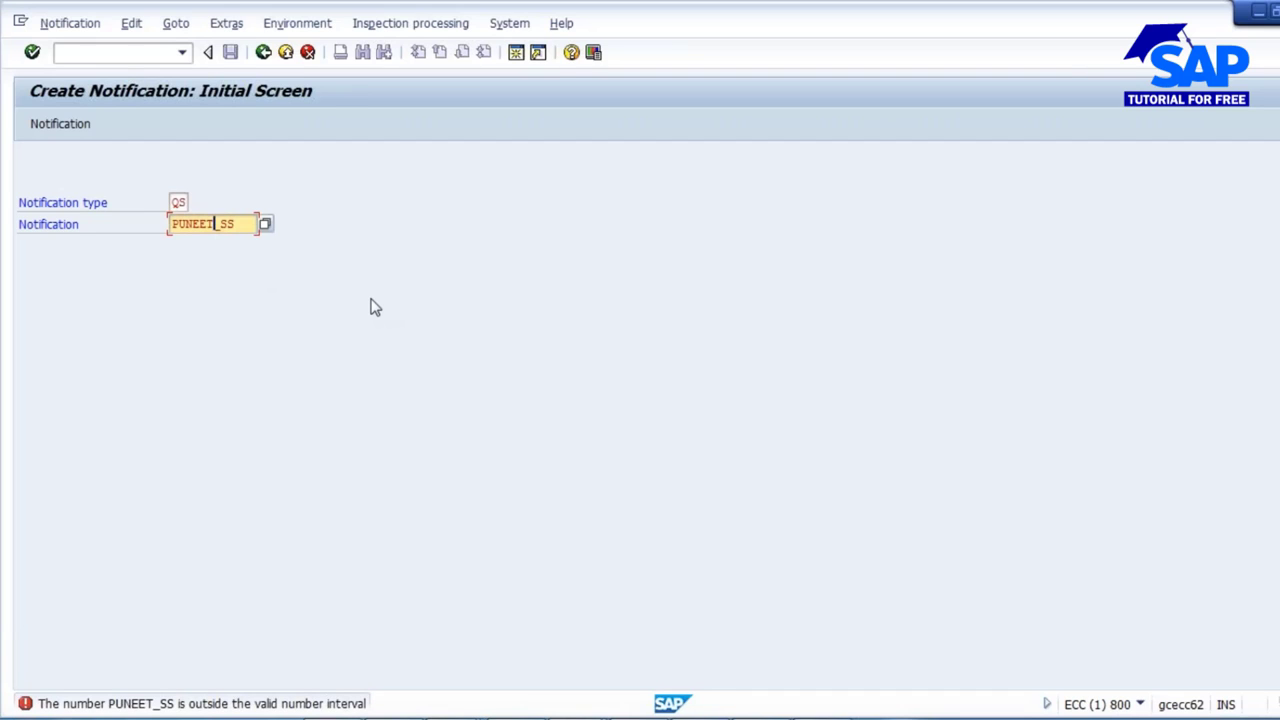
key("Return")
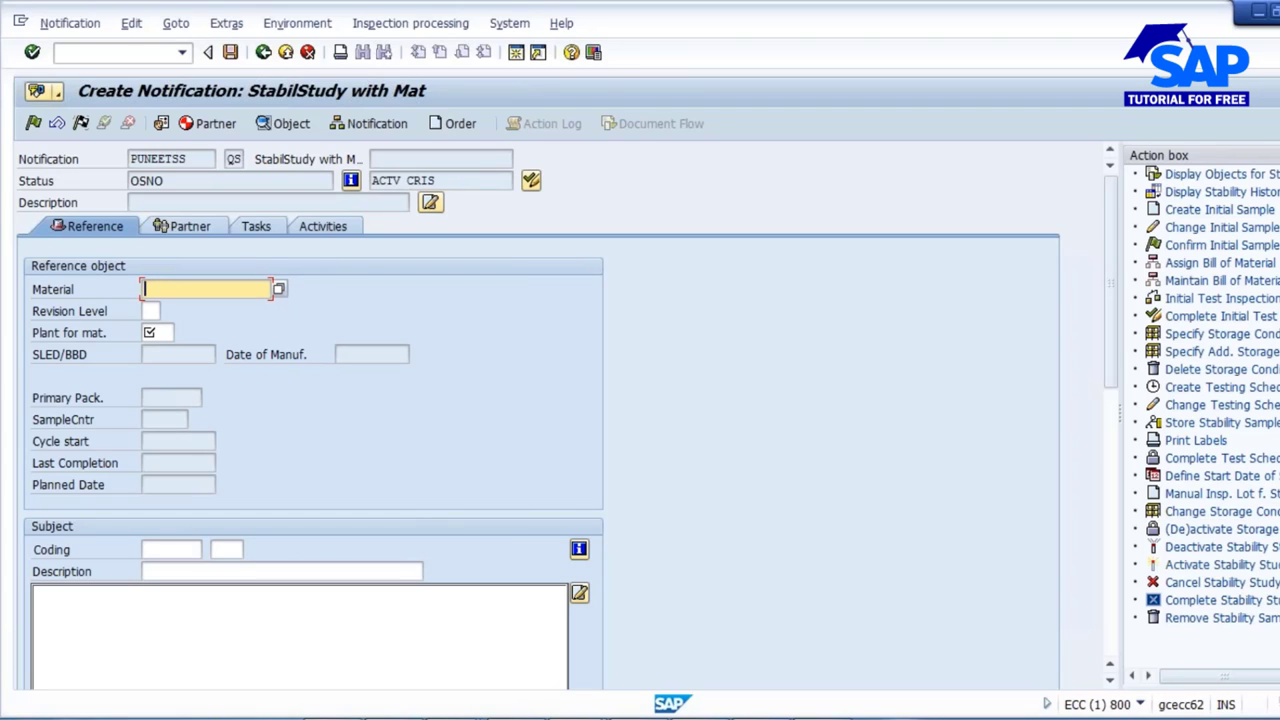
Copy T-STABI-00 from the Notepad notes into the Material field of the SAP notification.
key("alt+Tab")
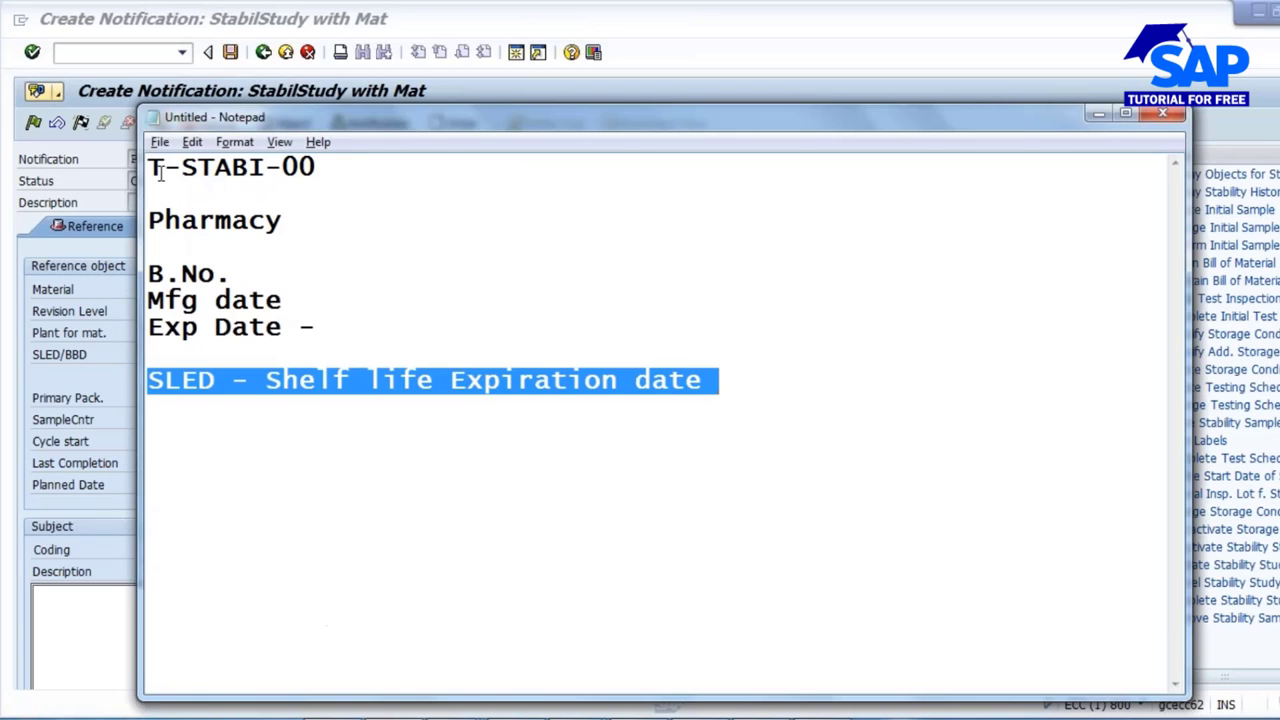
left_click_drag(152, 167, 359, 172)
key("ctrl+c")
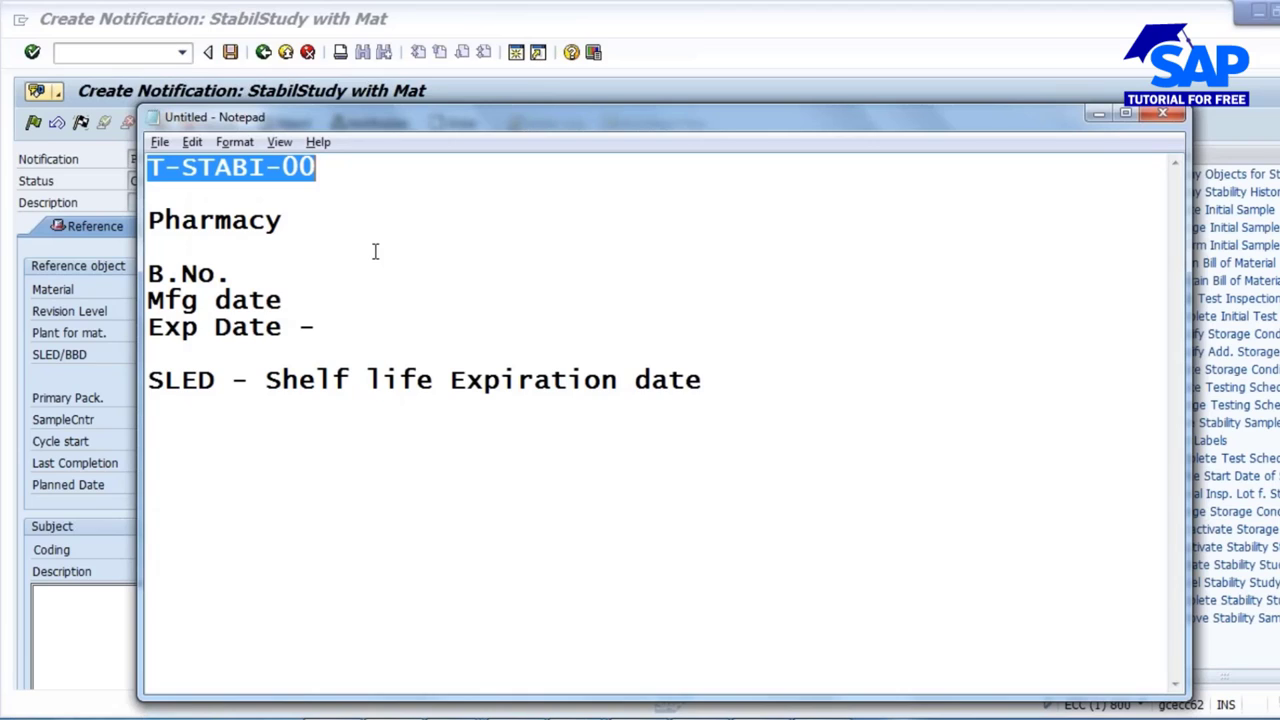
key("alt+Tab")
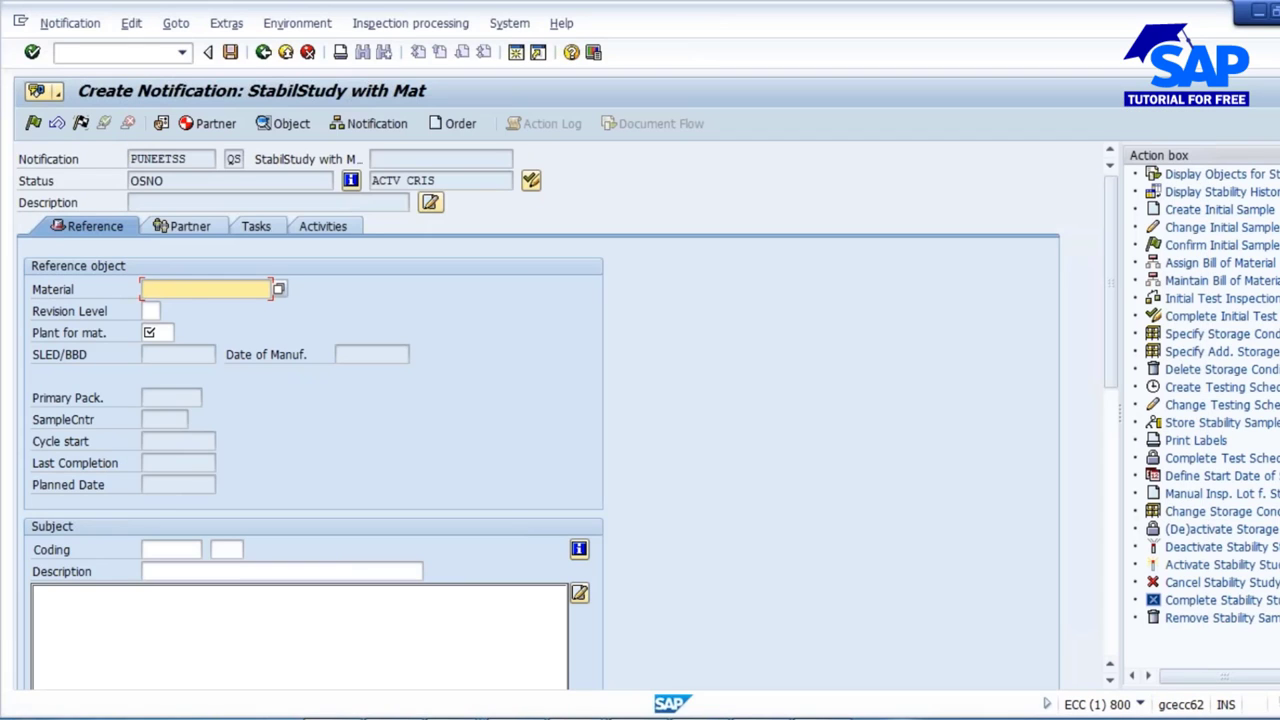
key("ctrl+v")
Set the plant for the material to 1100 and confirm the reference object data.
left_click(158, 334)
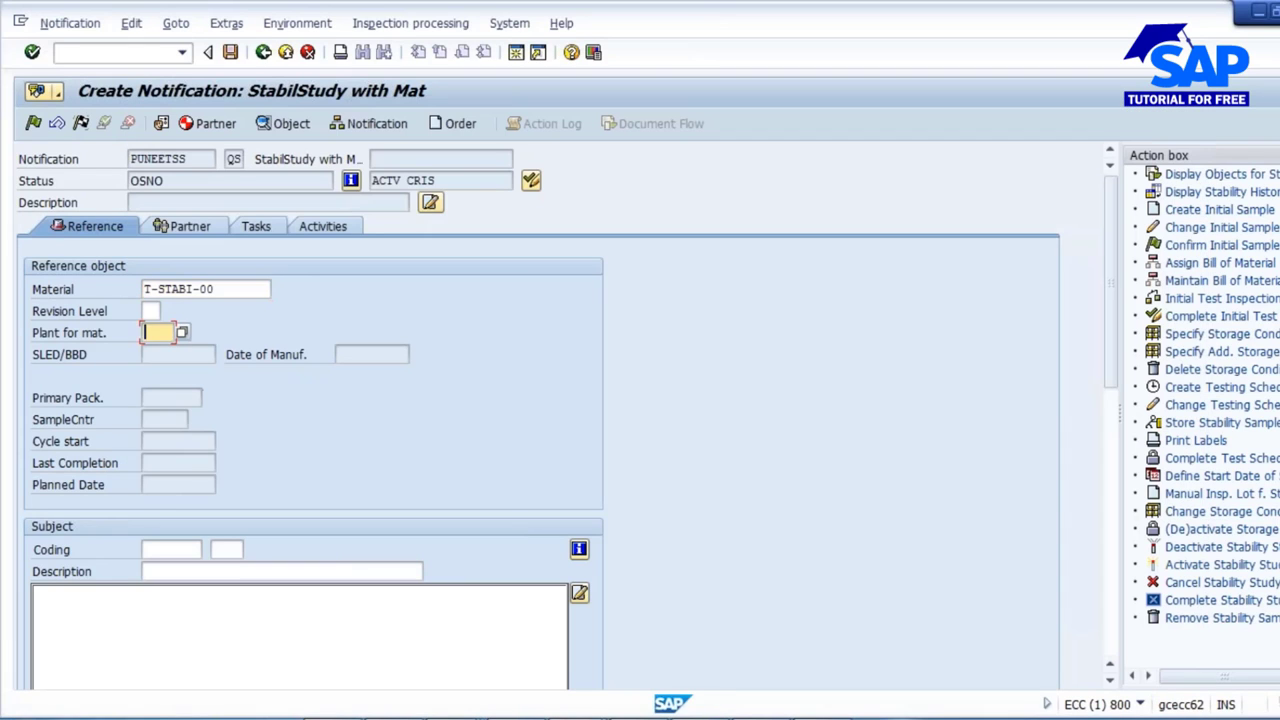
type("1")
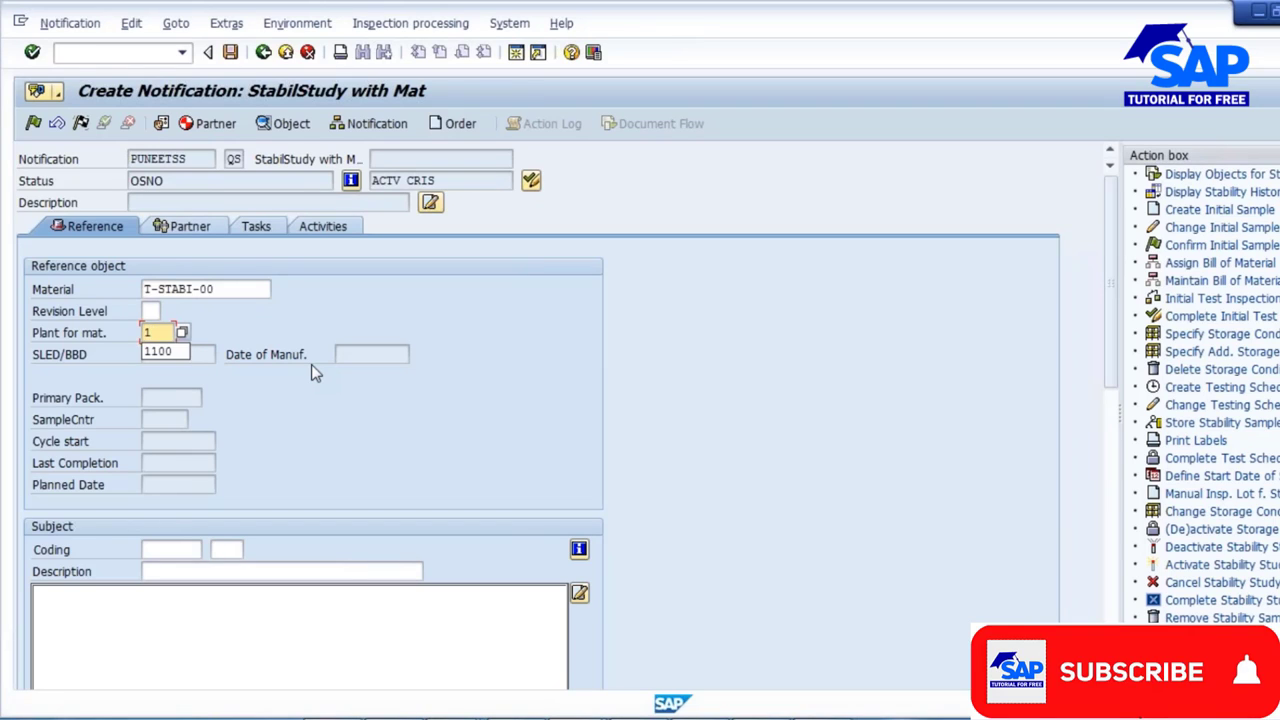
type("1")
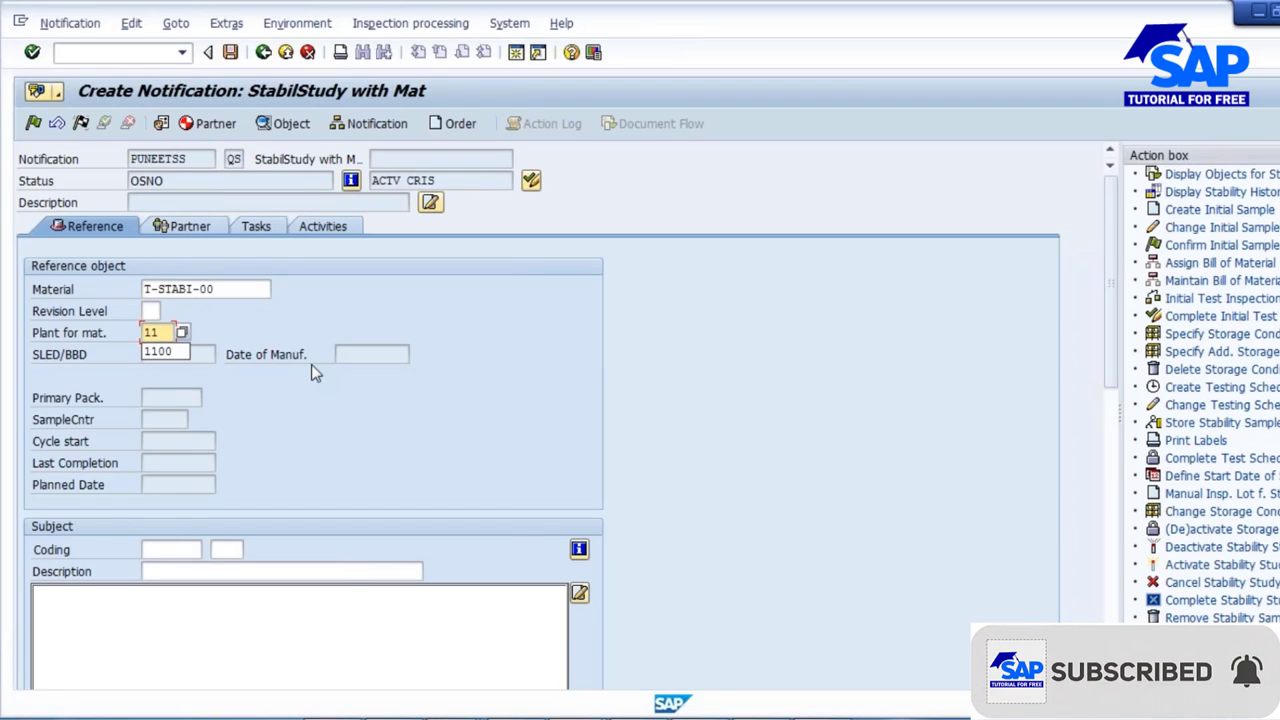
type("00")
key("Return")
key("ctrl+c")
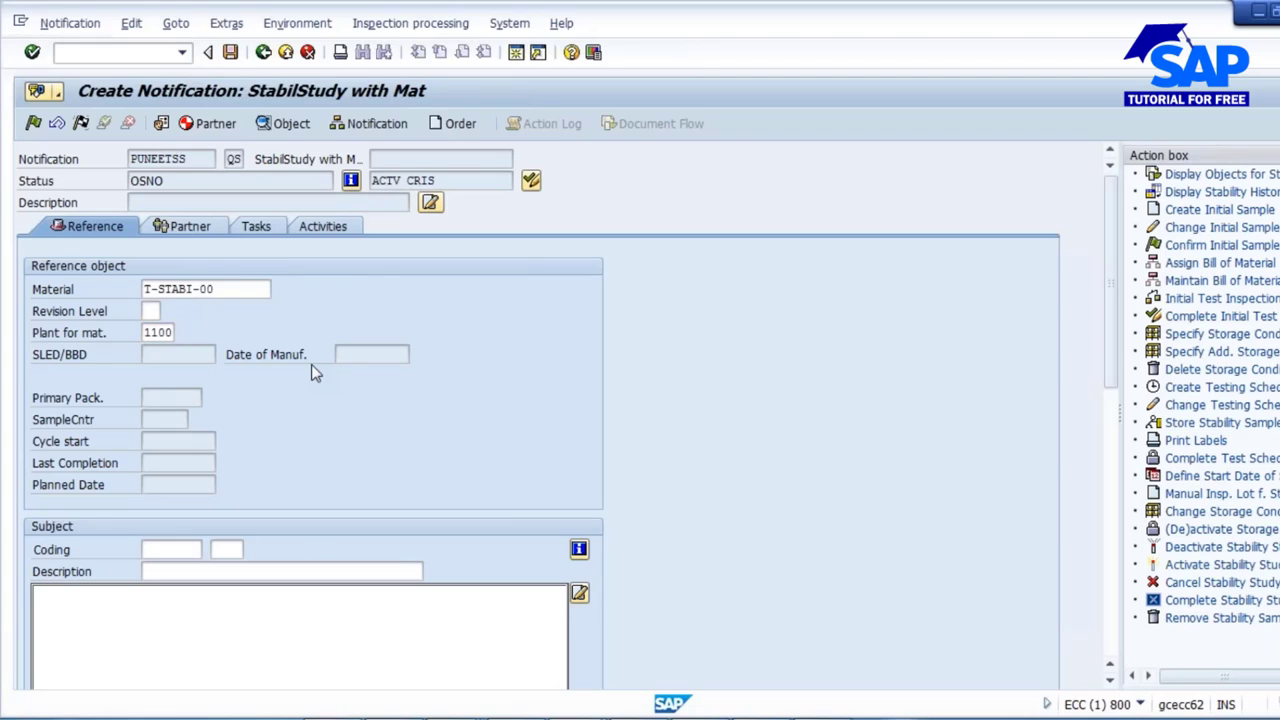
Copy the material number T-STABI-00 from the notification and start transaction MMBE in the second SAP session.
scroll(311, 364, "down", 1)
scroll(508, 432, "down", 2)
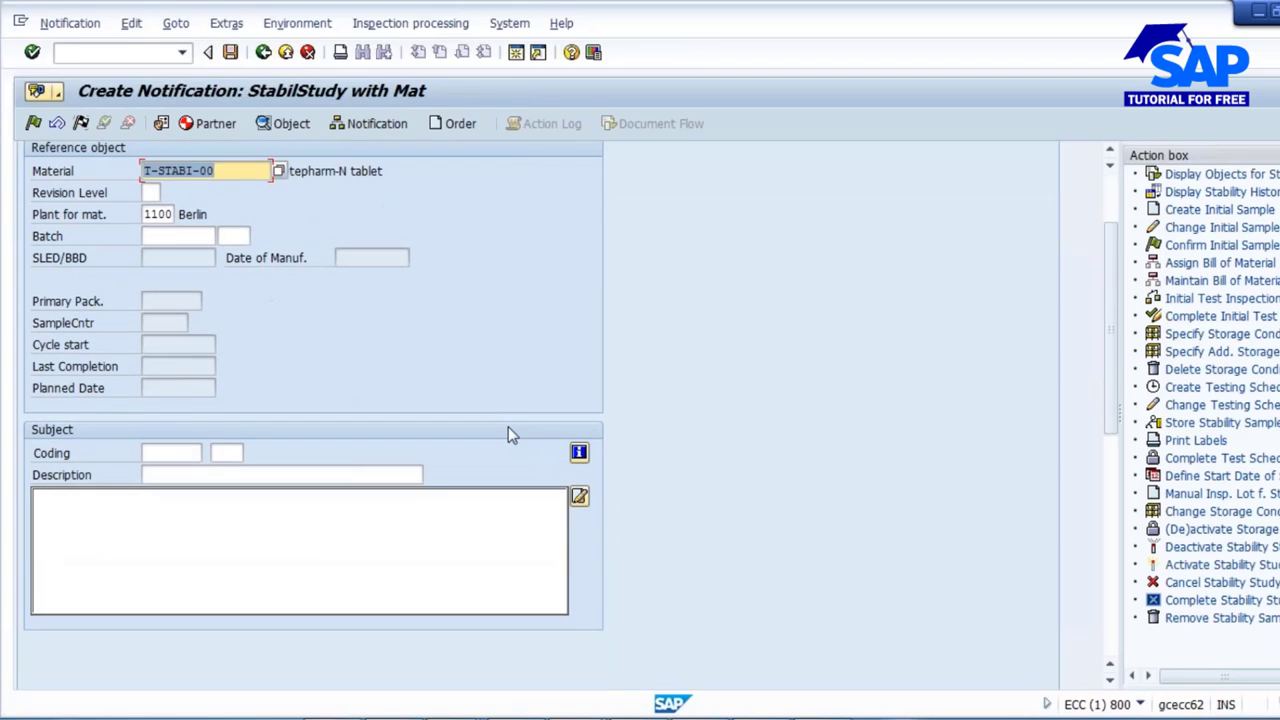
left_click(174, 236)
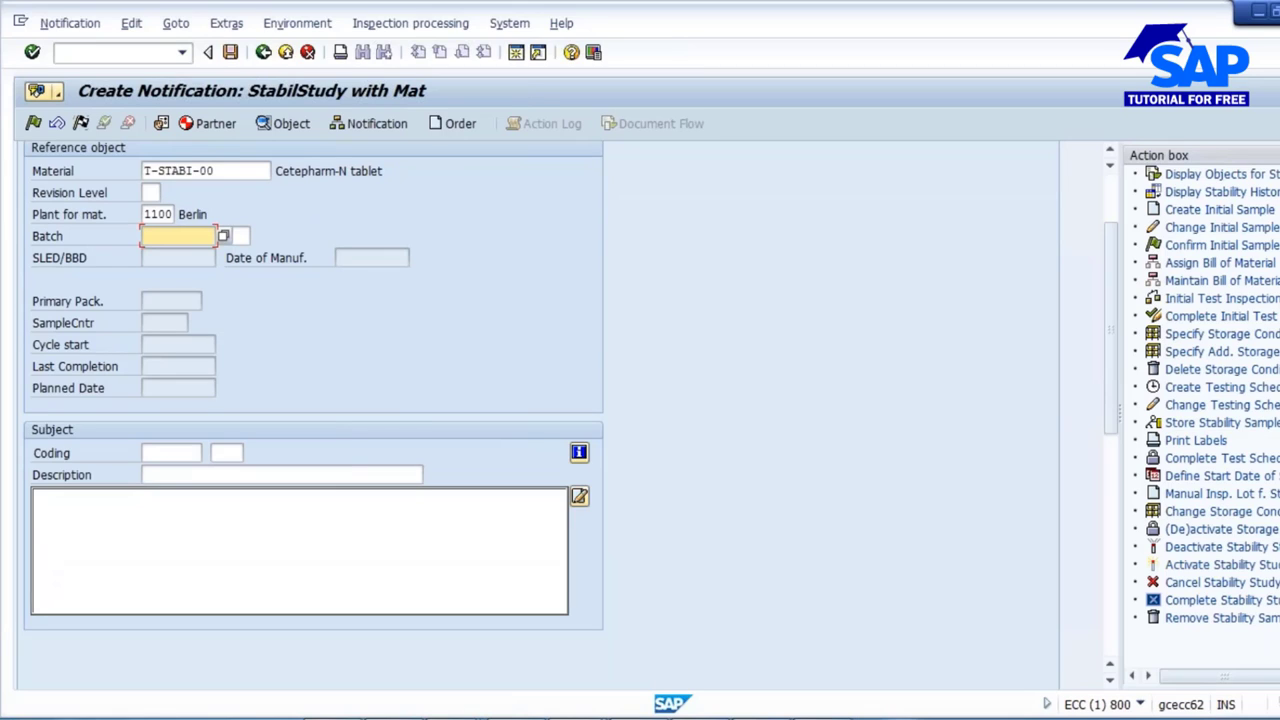
double_click(228, 172)
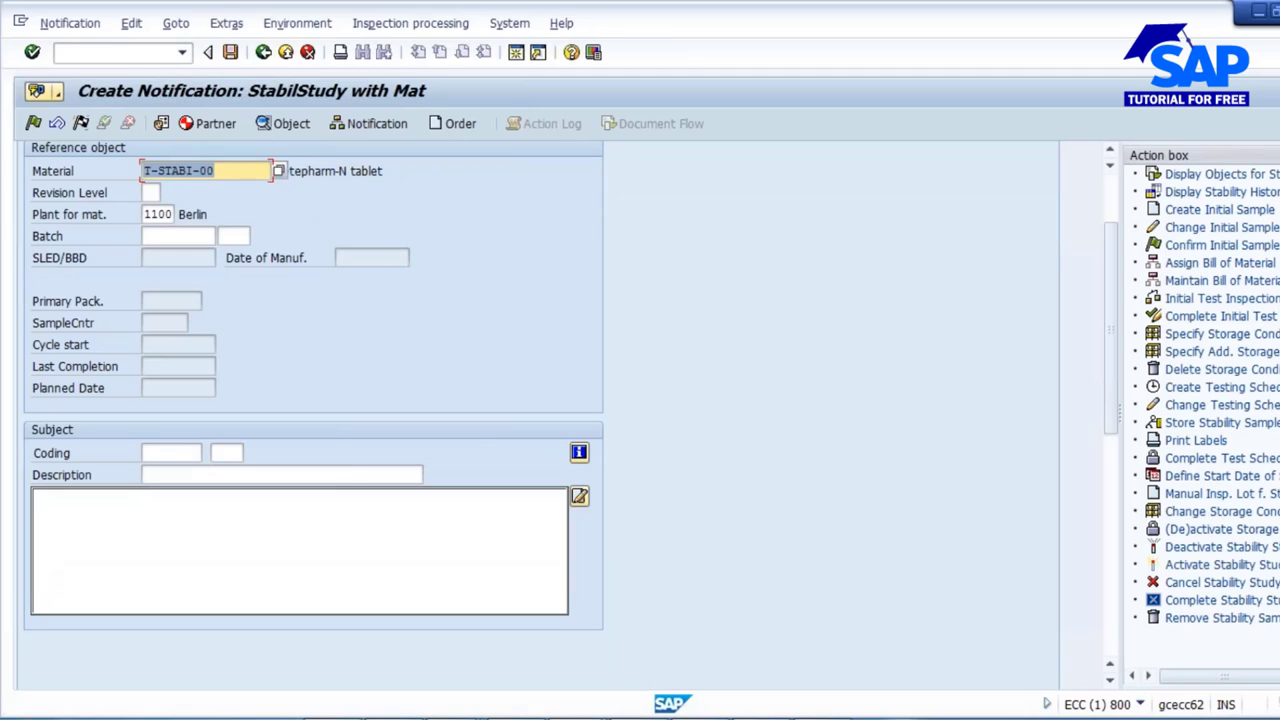
left_click(622, 314)
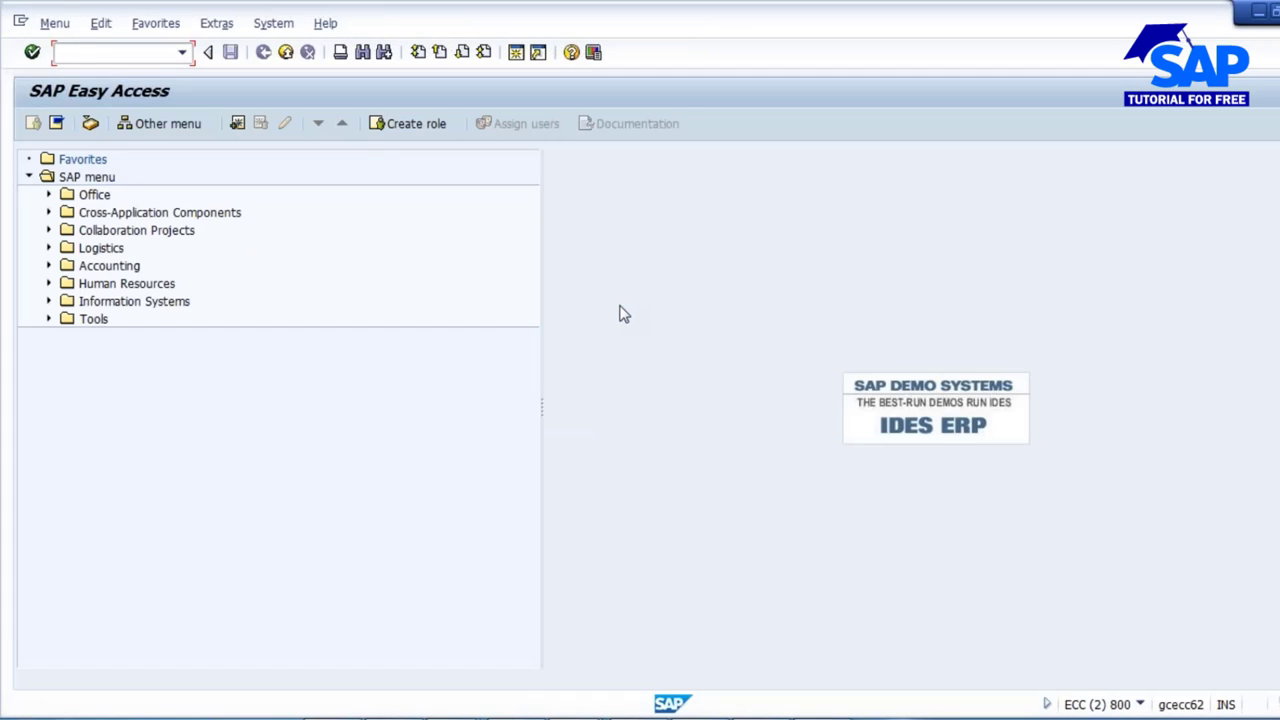
type("MMBE")
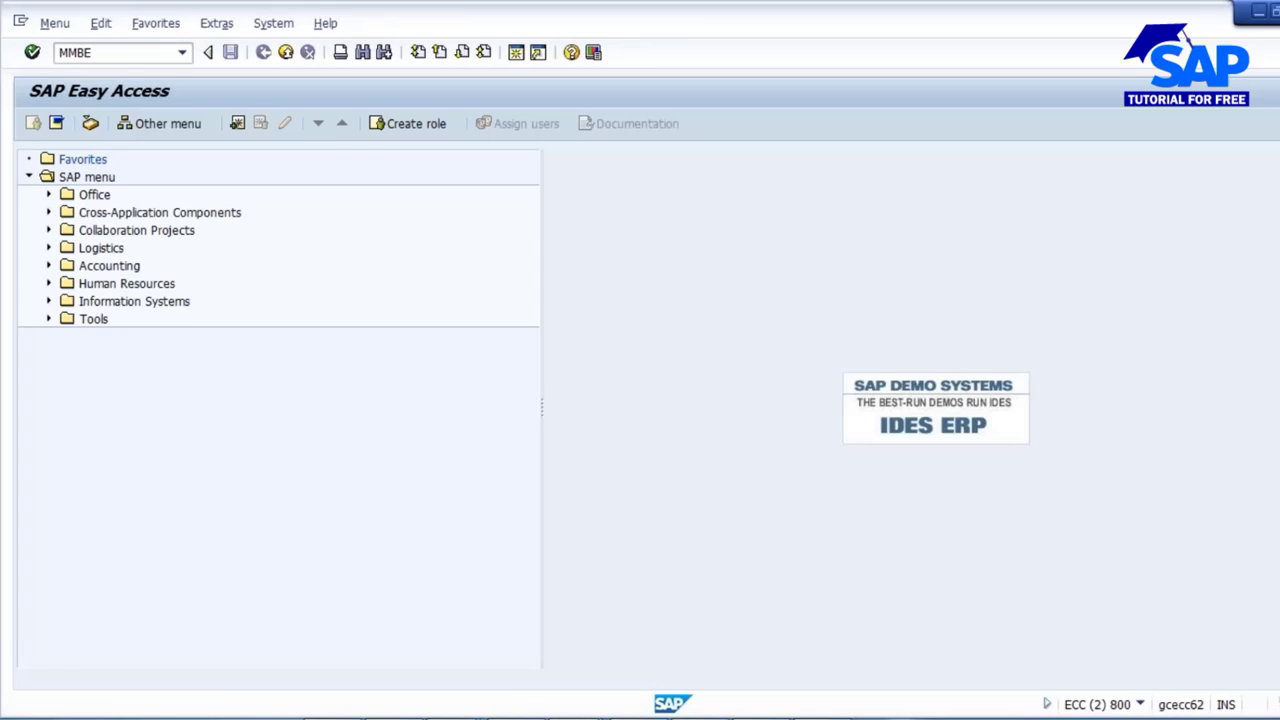
key("Return")
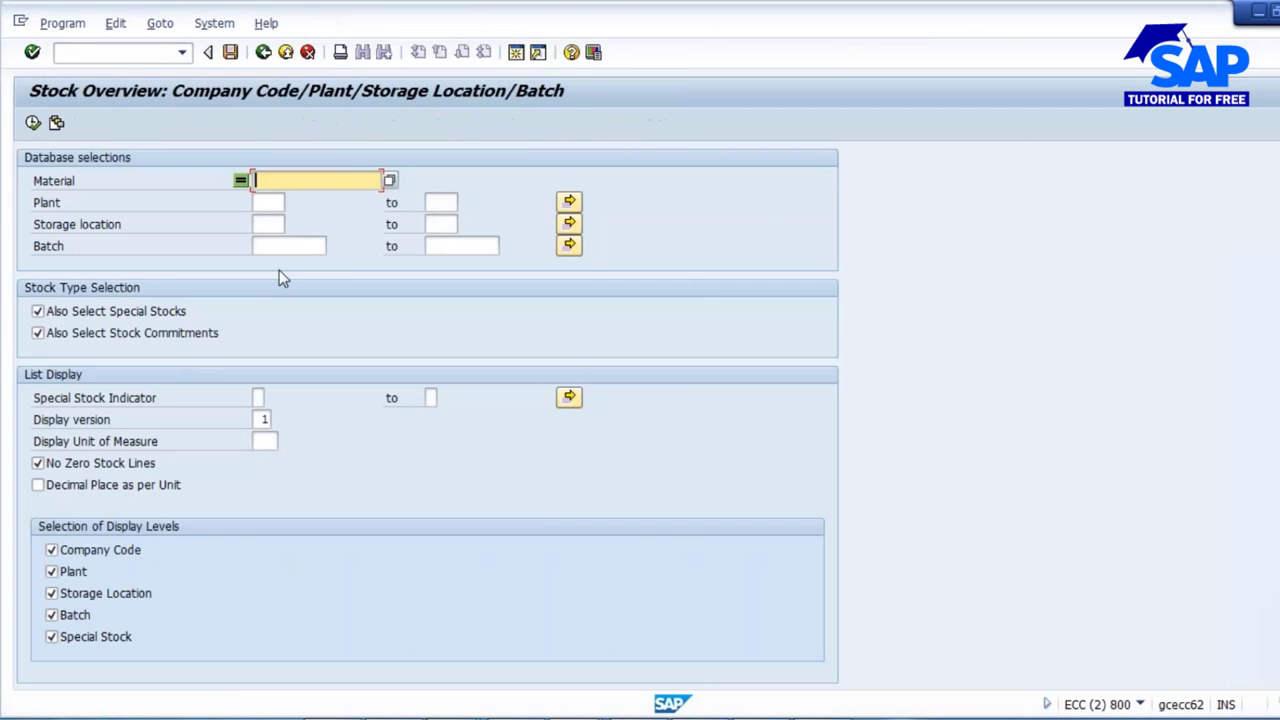
Display the stock overview for material T-STABI-00 in plant 1100.
key("ctrl+v")
left_click(277, 204)
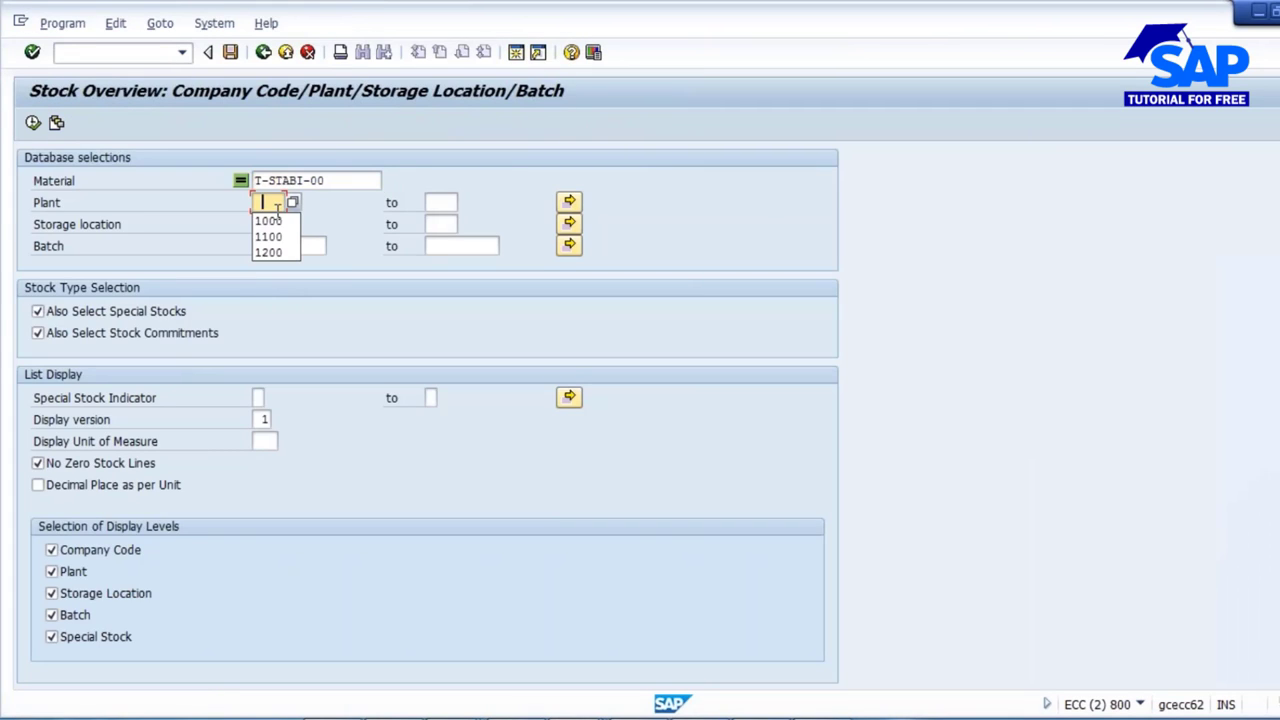
left_click(268, 236)
left_click(32, 122)
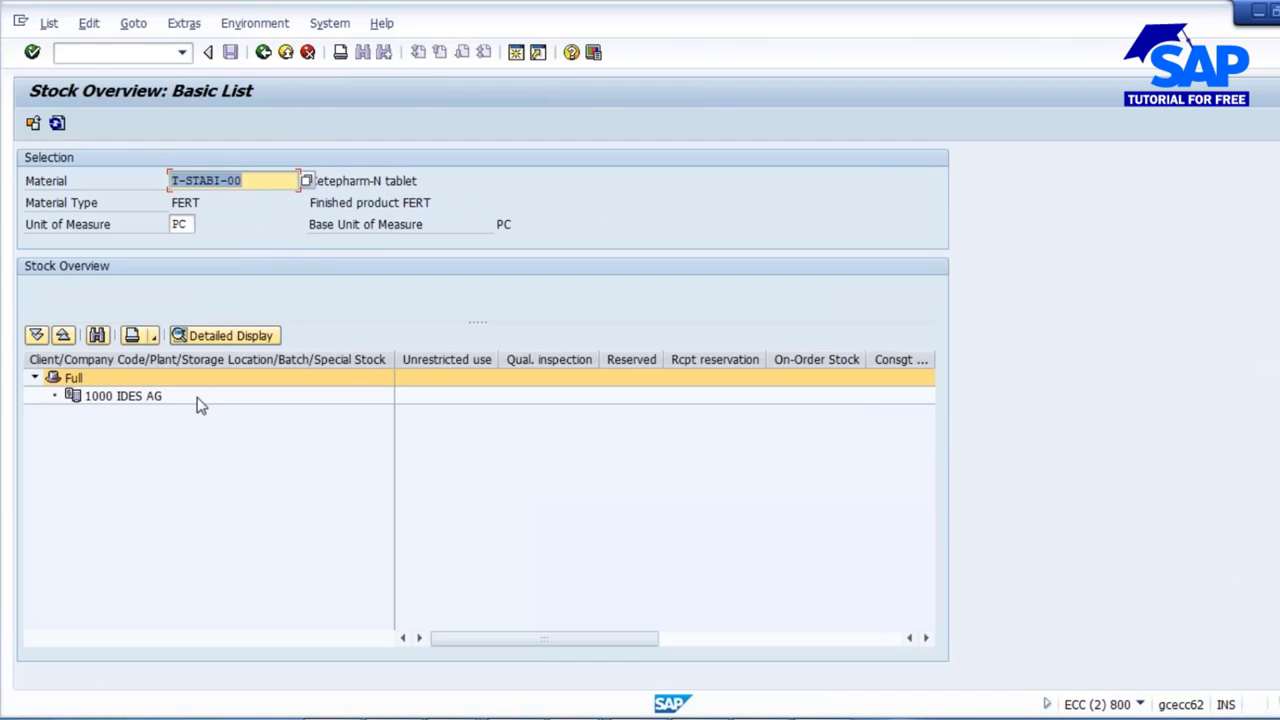
Start a goods receipt in transaction MB1C with movement type 561, plant 1100 and storage location 0001.
left_click(97, 50)
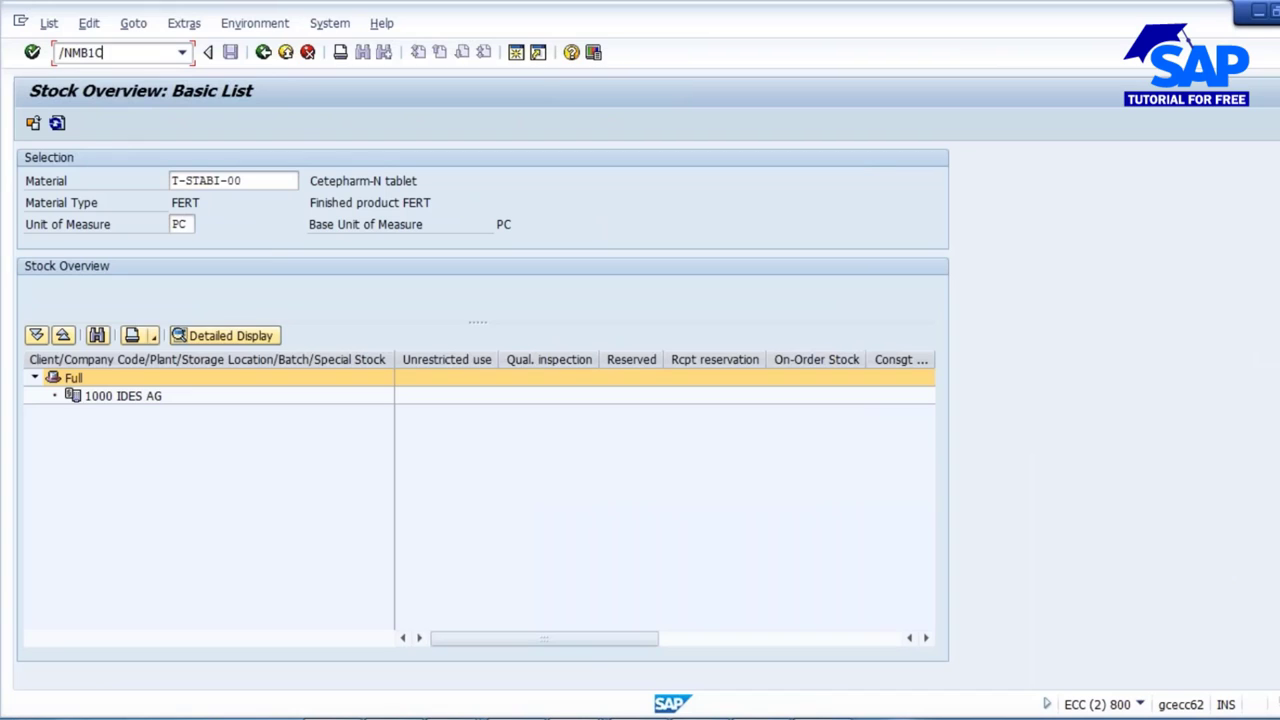
key("Return")
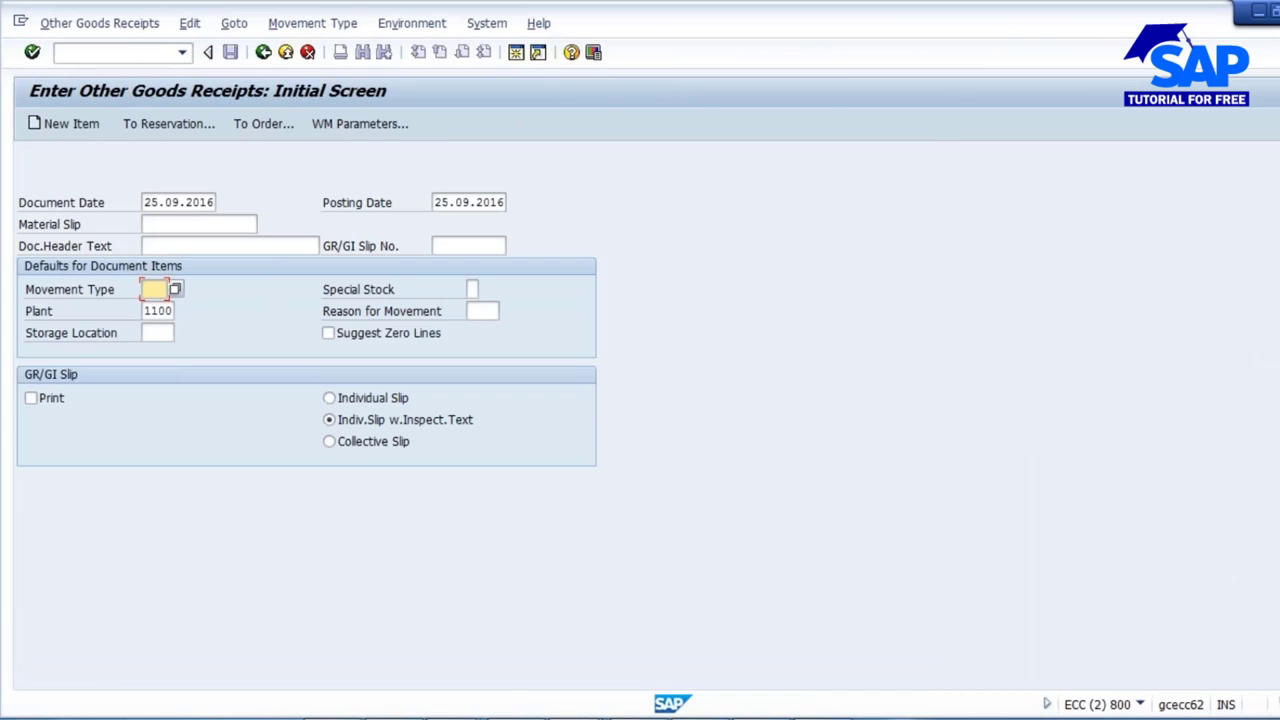
type("561")
key("Tab")
key("Tab")
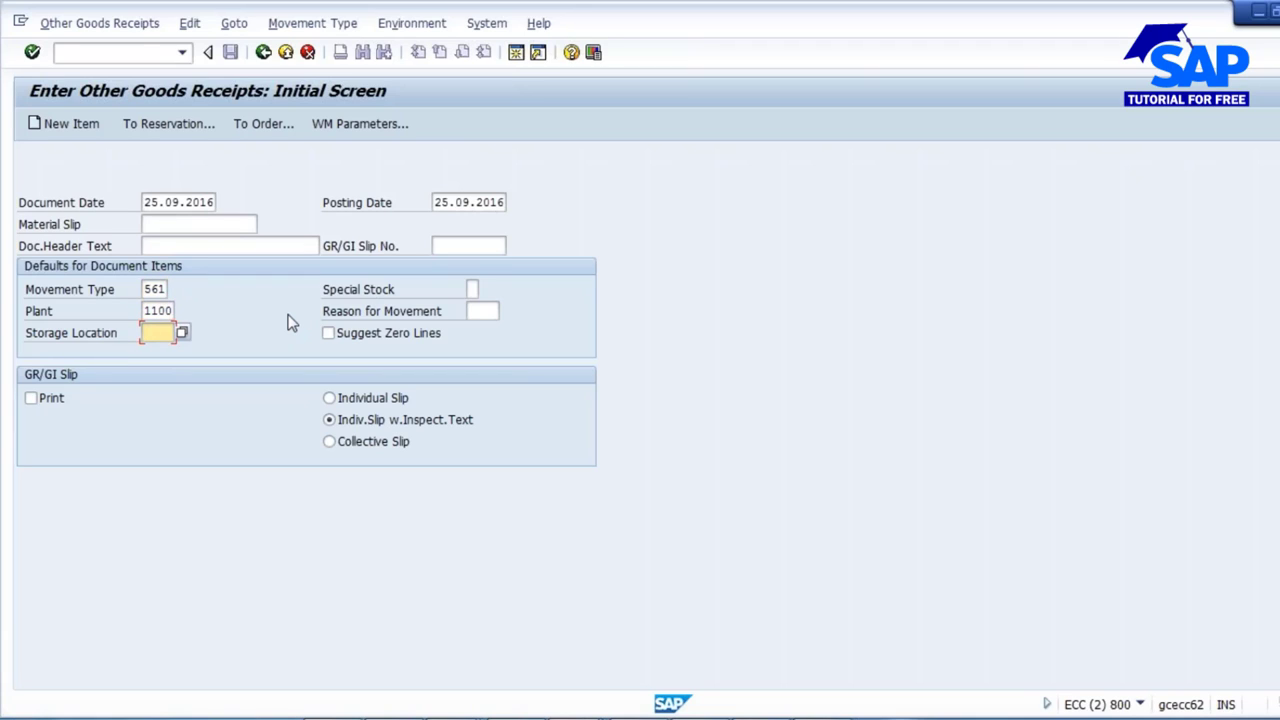
type("0001")
key("Return")
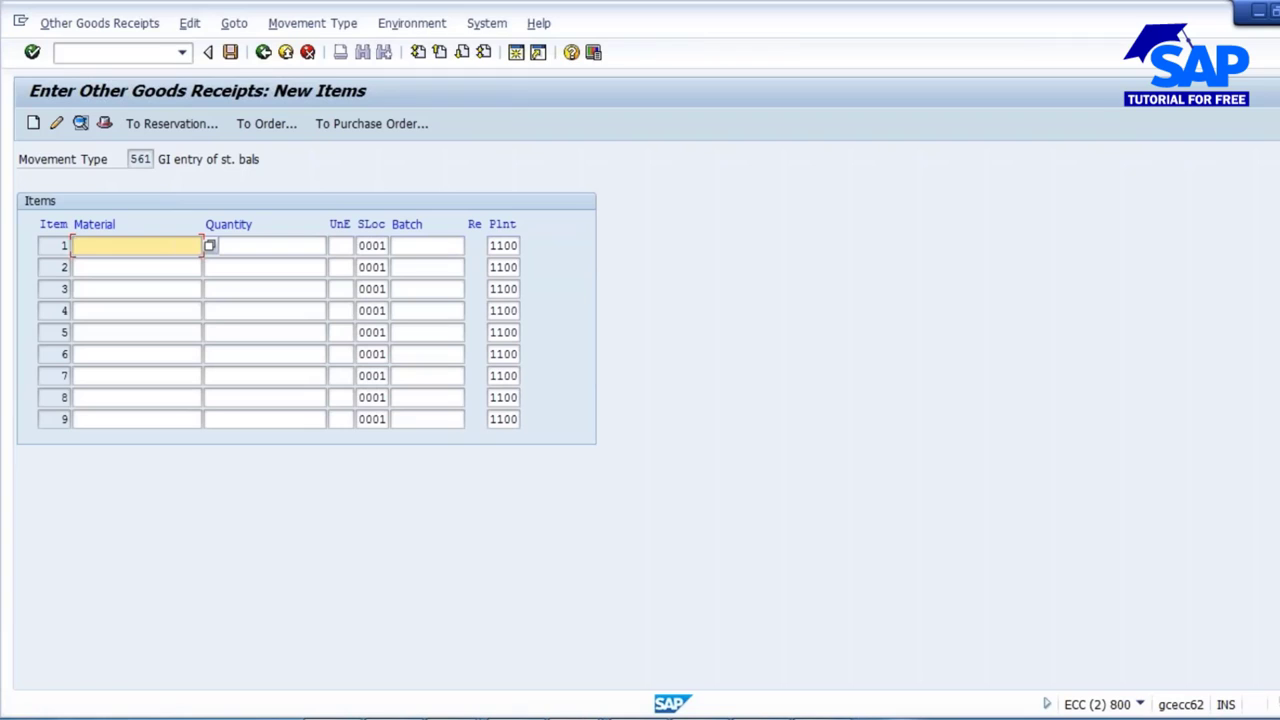
Enter a goods receipt item for T-STABI-00 with quantity 10000 and accept the internal batch number allocation.
type("T-STABI-00")
left_click(281, 251)
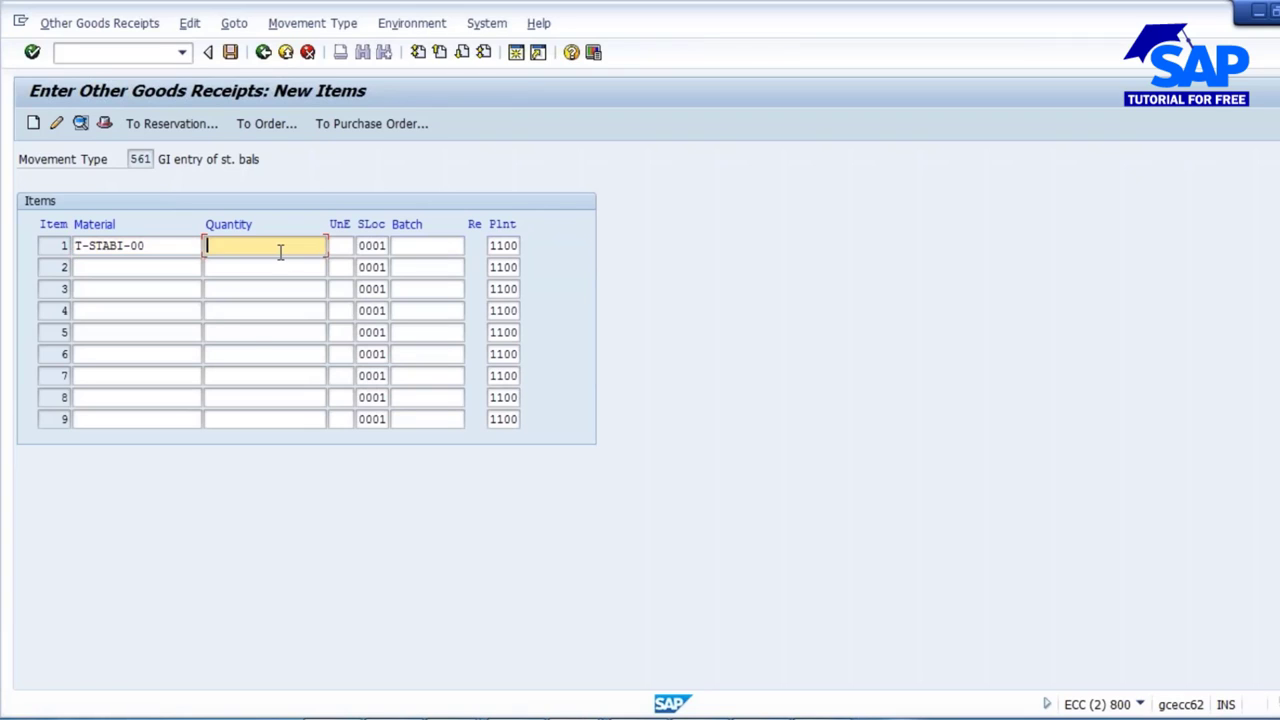
type("10000")
key("Return")
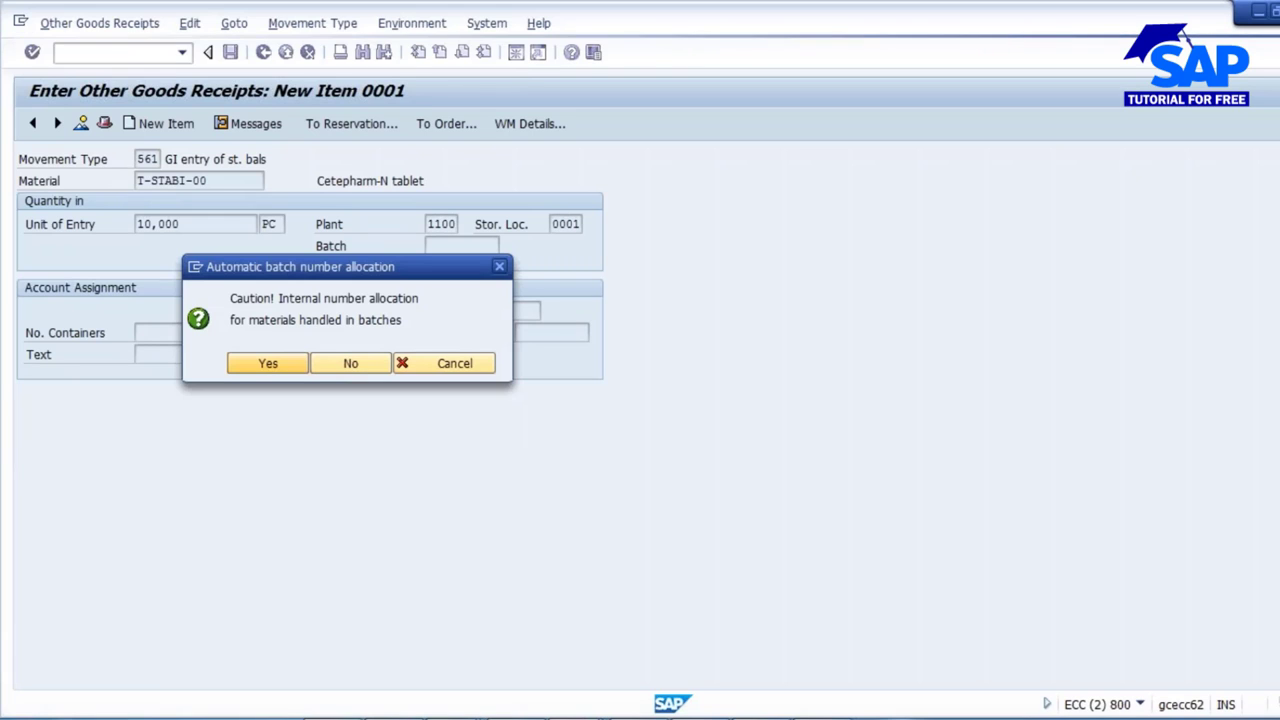
key("Return")
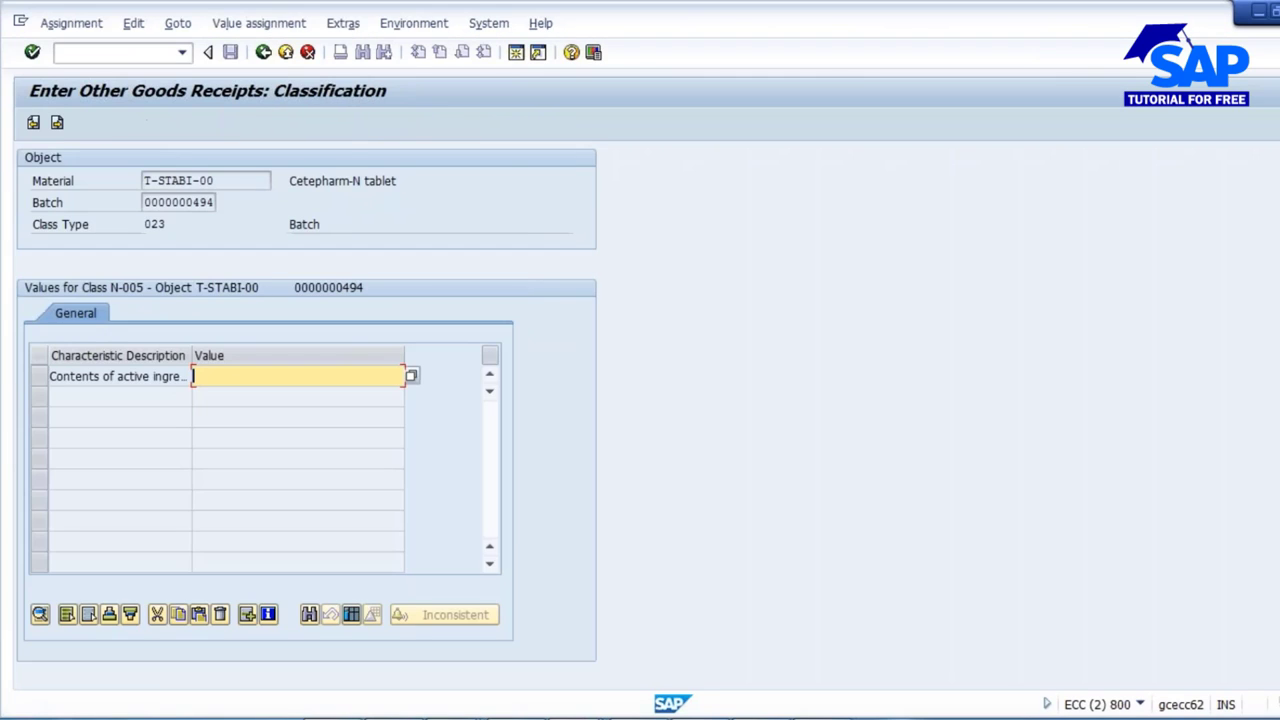
Continue past the batch classification without a characteristic value and post the goods receipt.
left_click(57, 122)
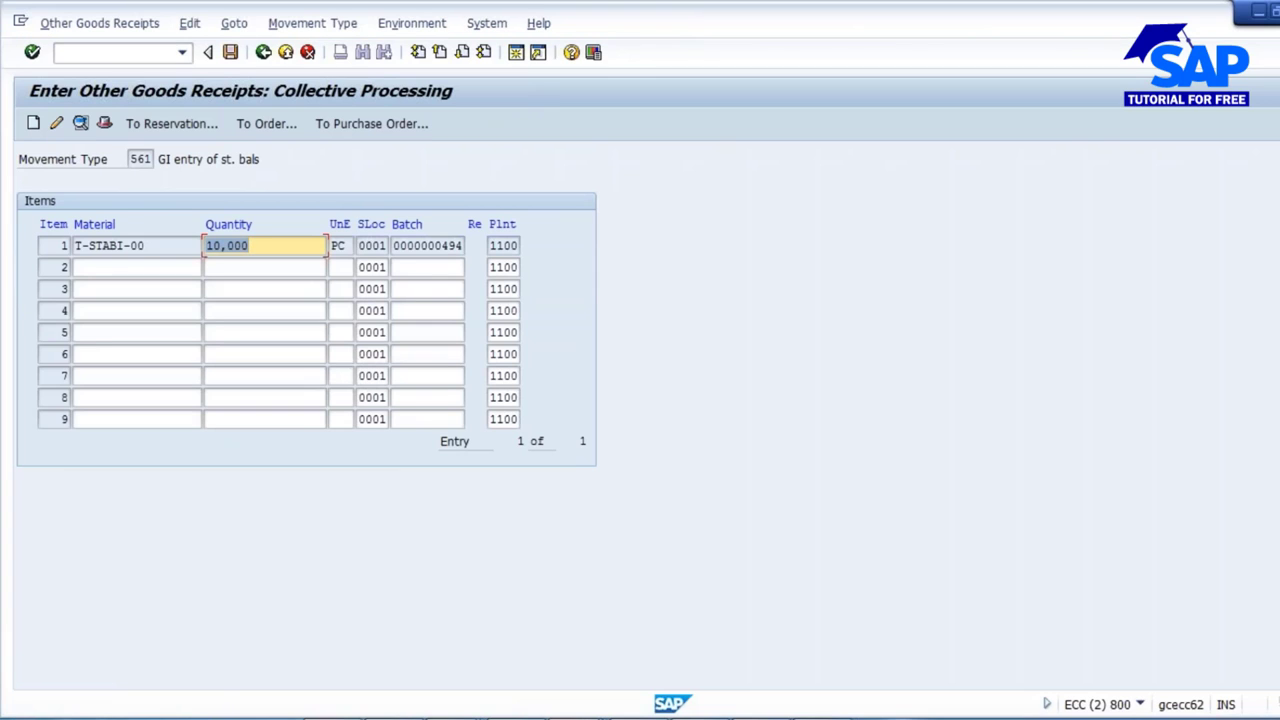
left_click(230, 53)
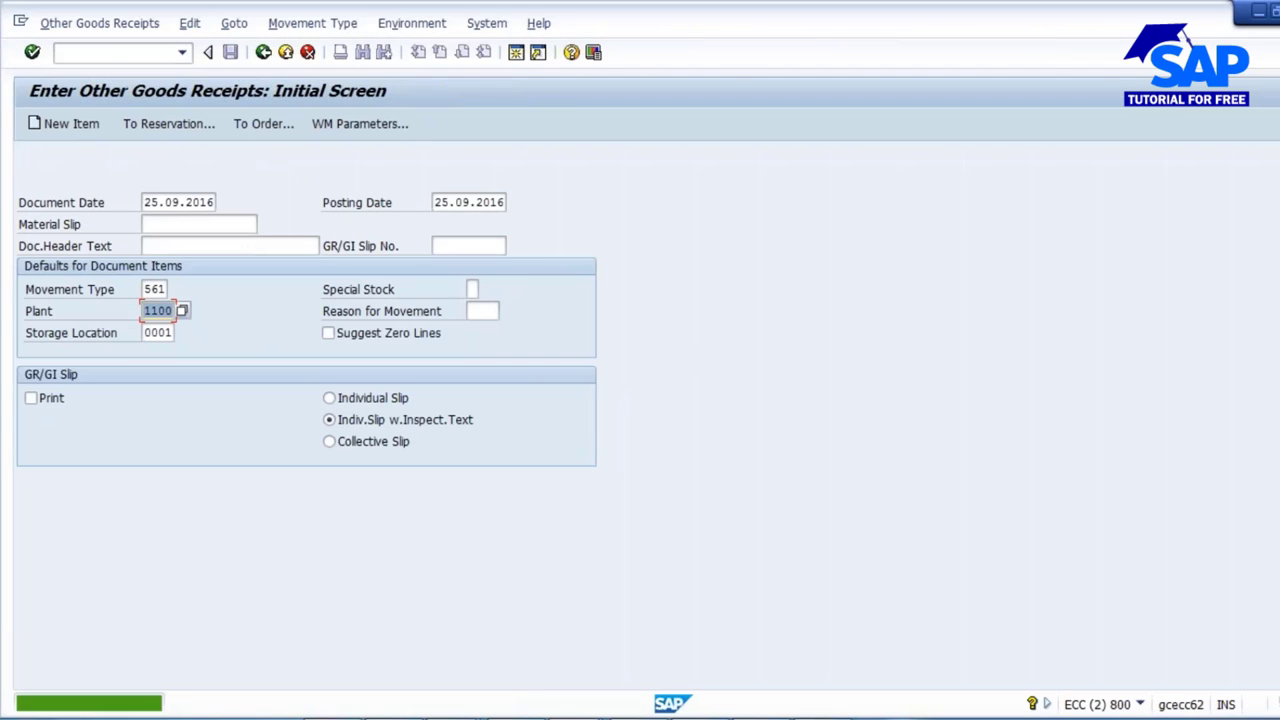
left_click(577, 714)
left_click(763, 636)
Return to transaction MMBE and display the stock overview for material T-STABI-00.
left_click(112, 52)
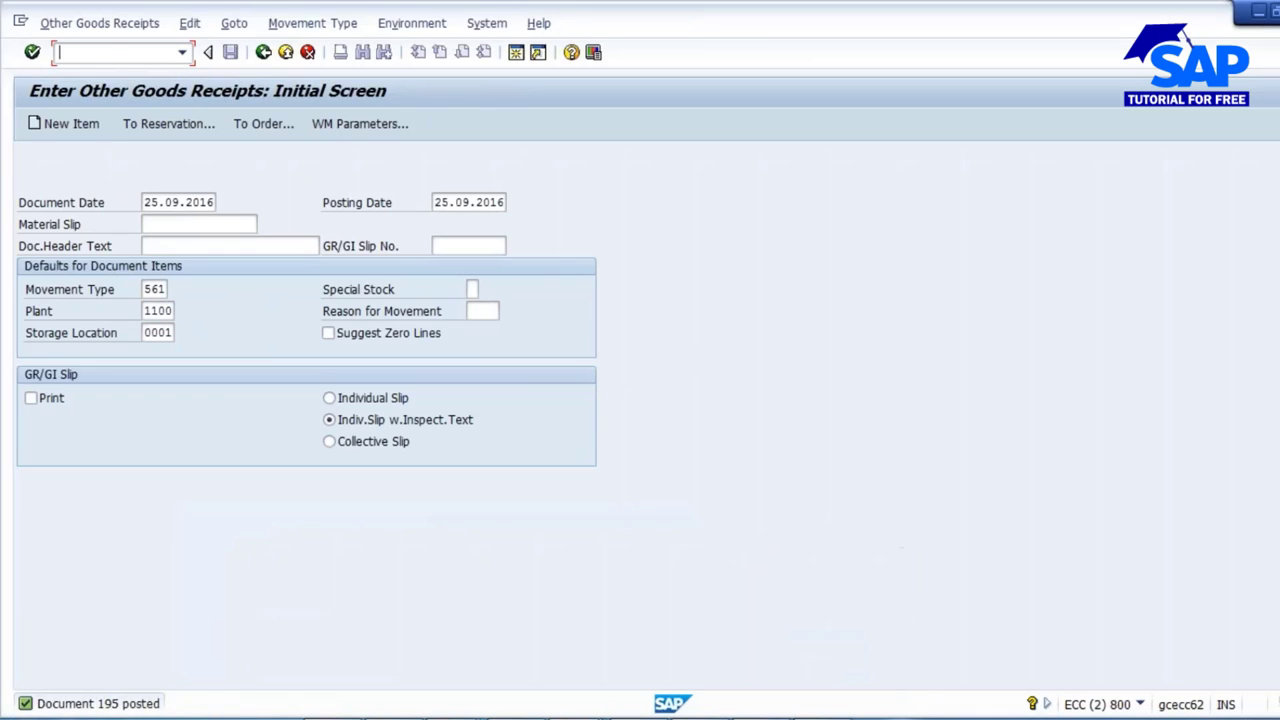
type("/NMMBE")
key("Return")
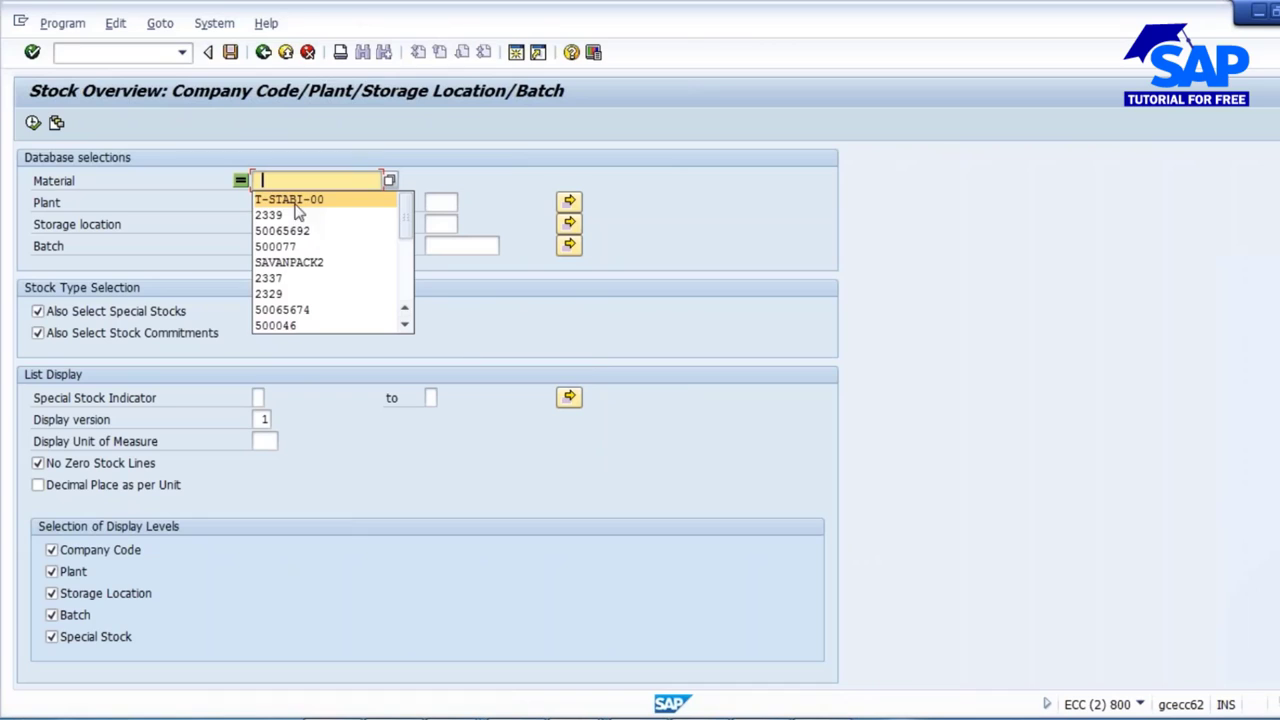
key("Return")
left_click(33, 122)
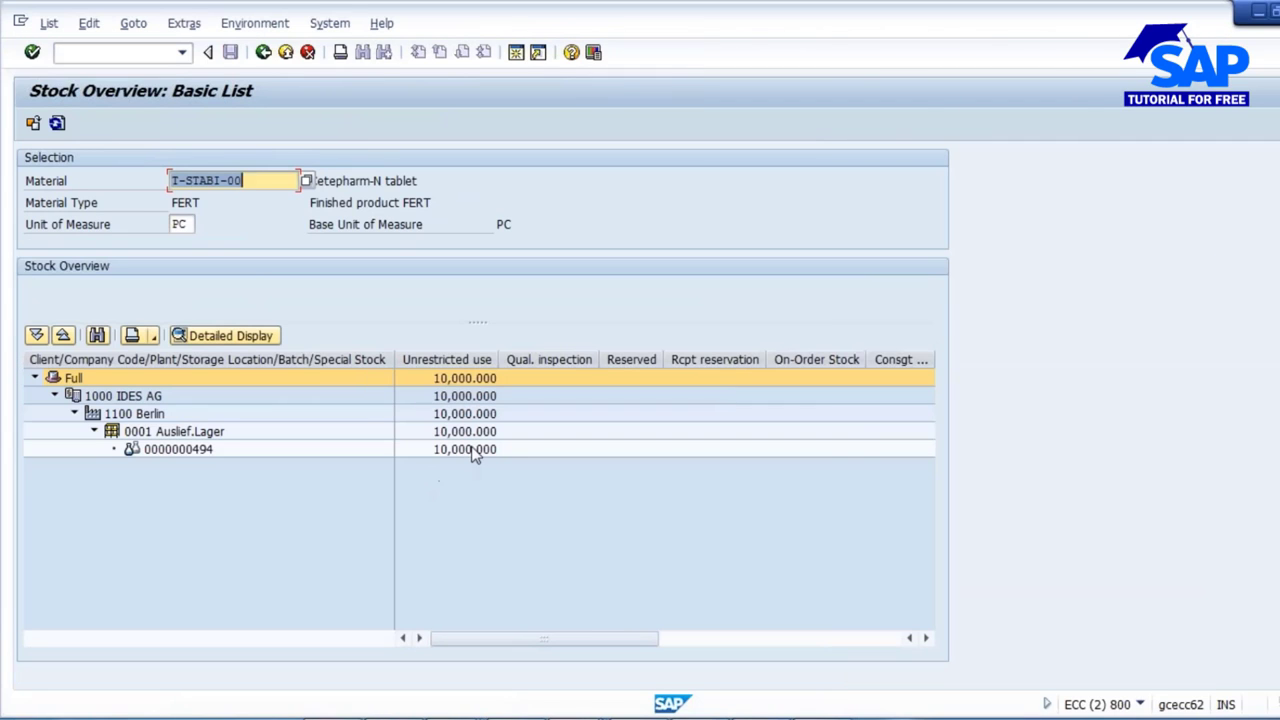
left_click(474, 452)
left_click(185, 451)
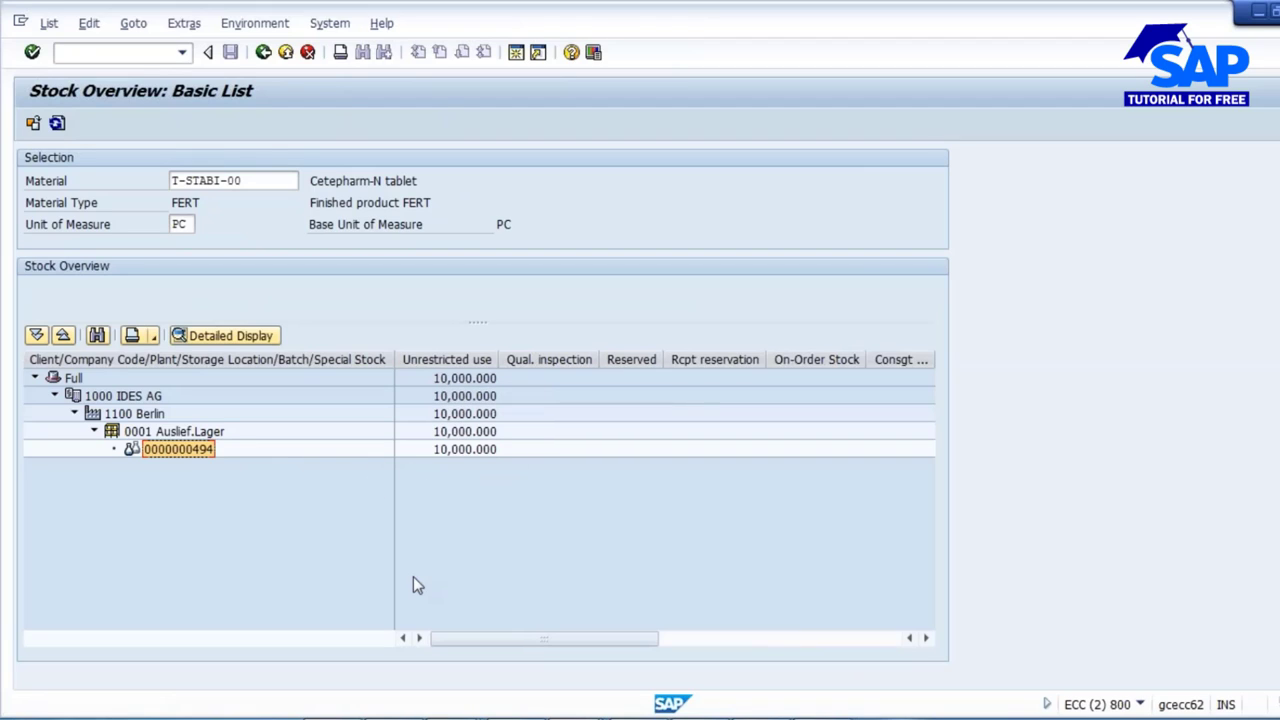
key("alt+Tab")
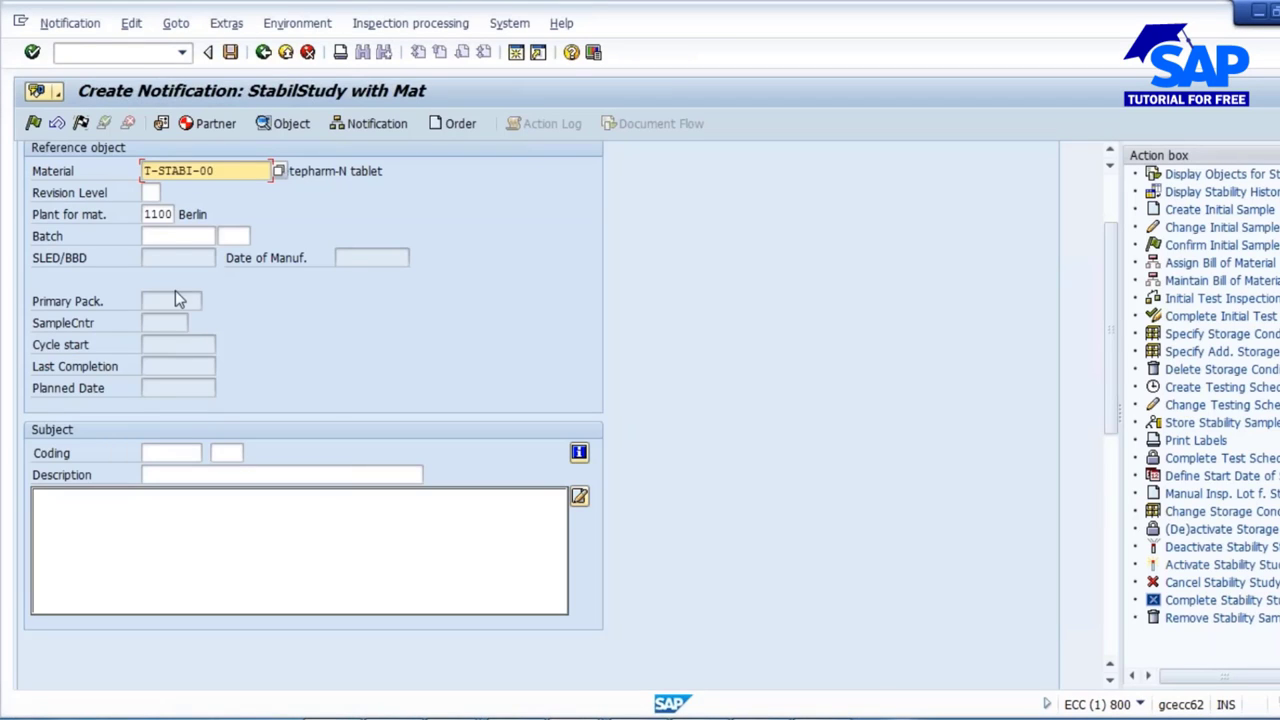
left_click(175, 234)
key("ctrl+v")
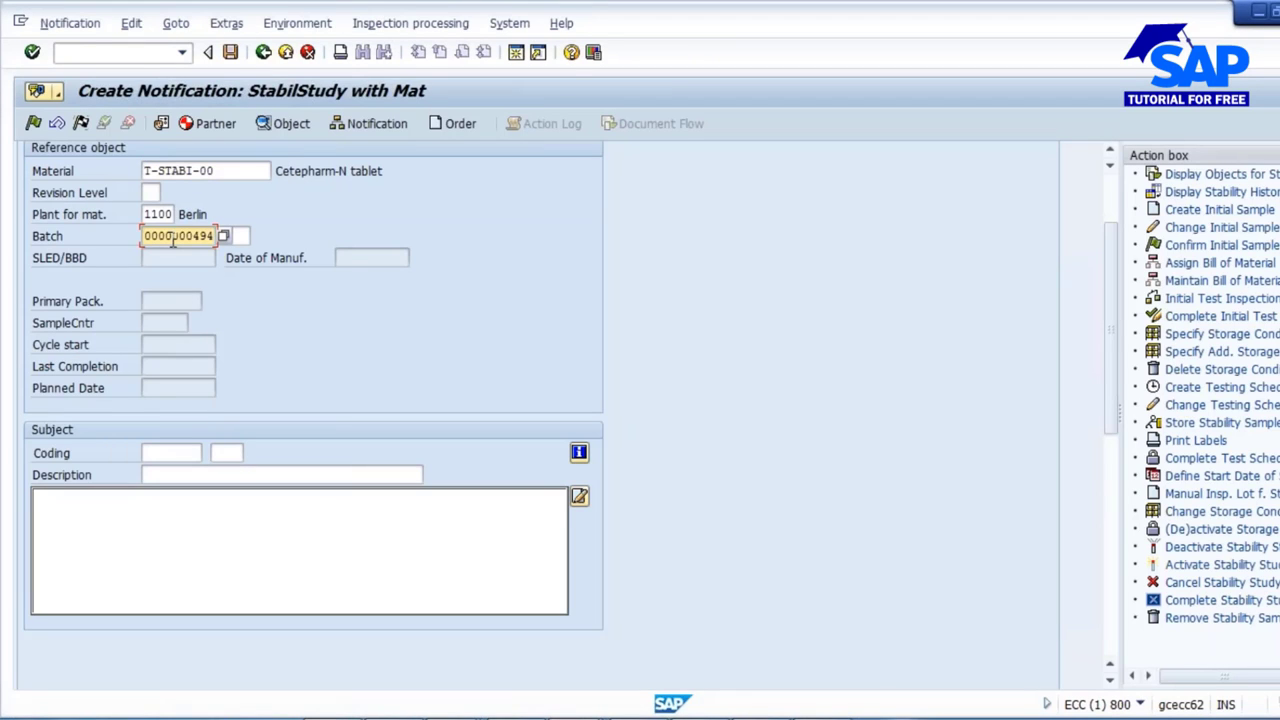
key("Return")
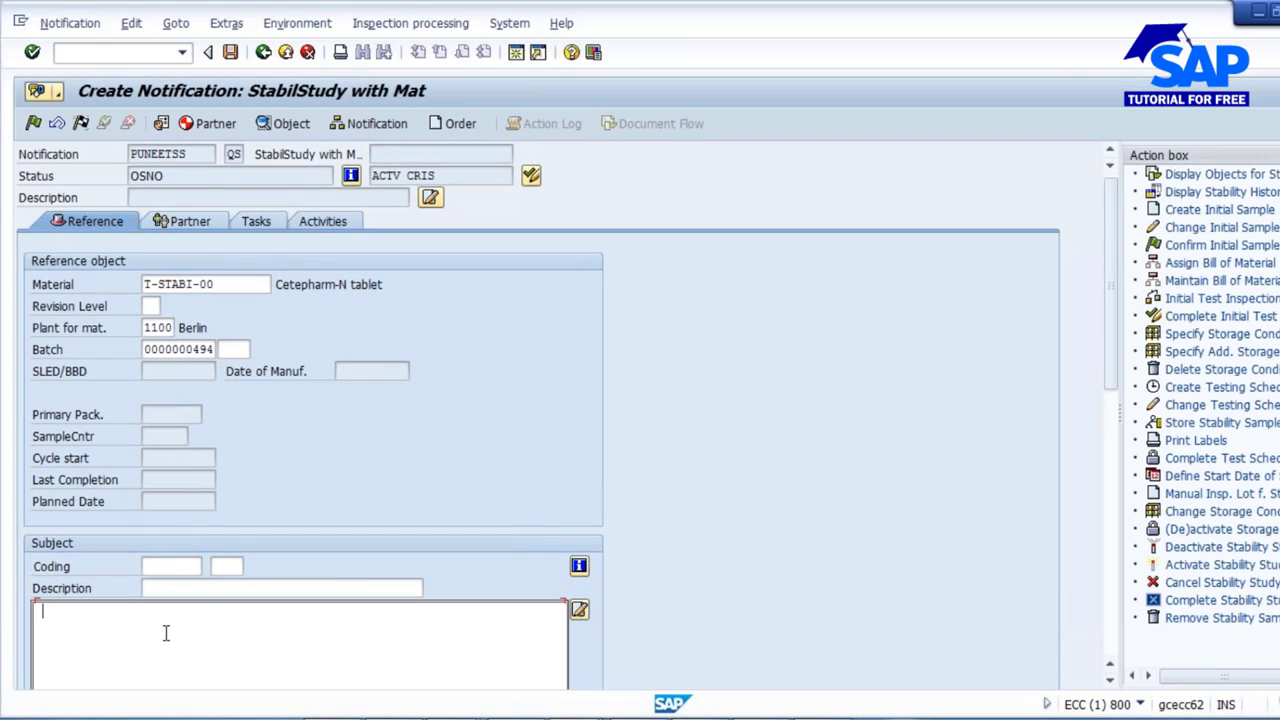
Save the new stability study notification with the subject coding and description left empty.
left_click(189, 568)
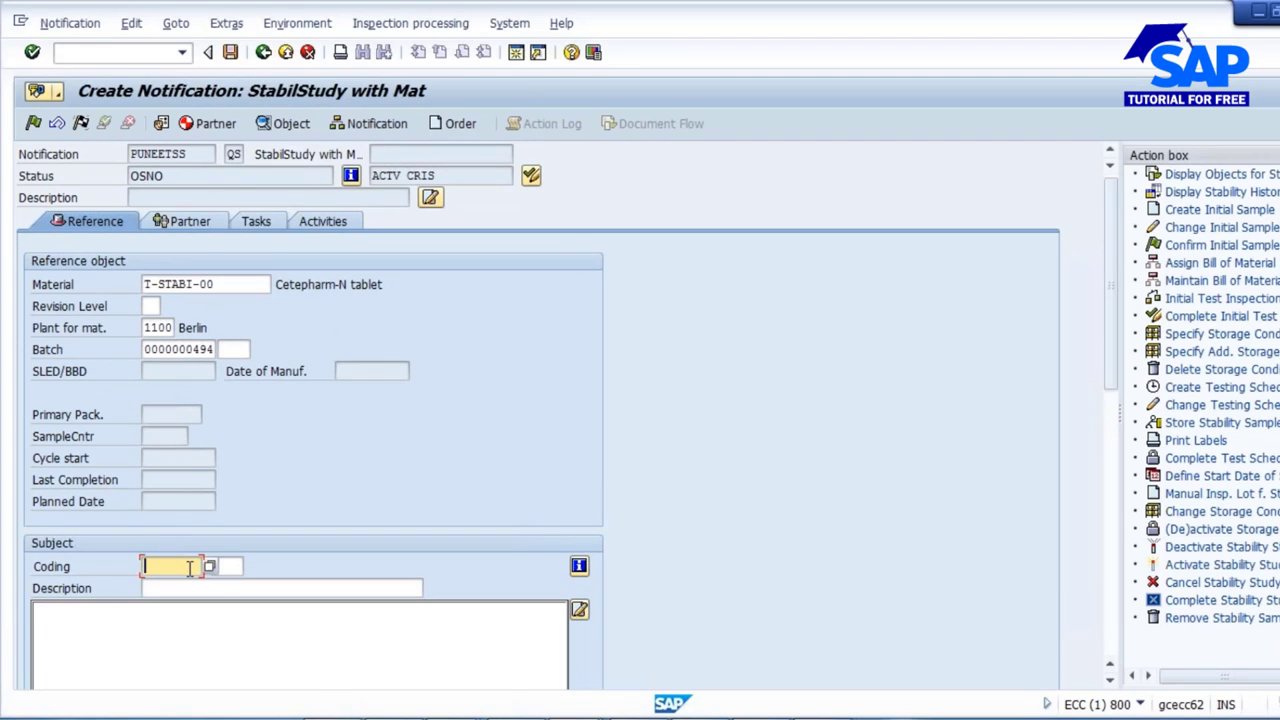
left_click(153, 652)
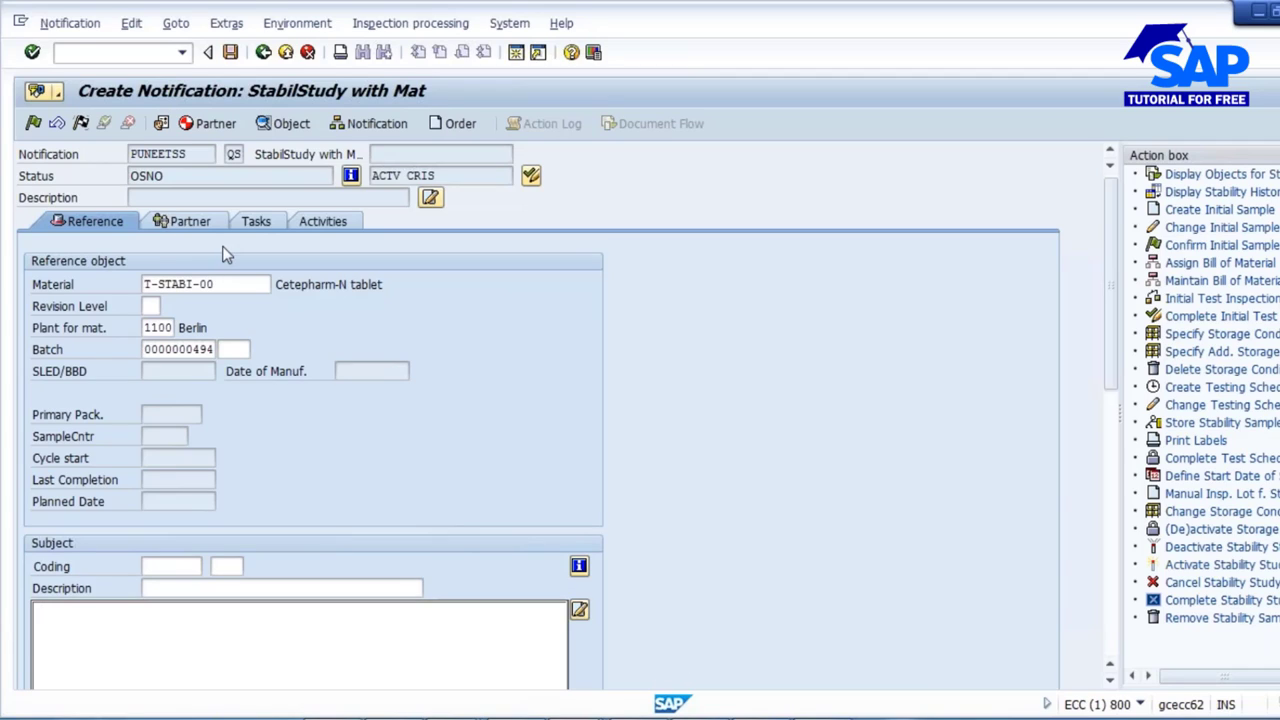
left_click(230, 53)
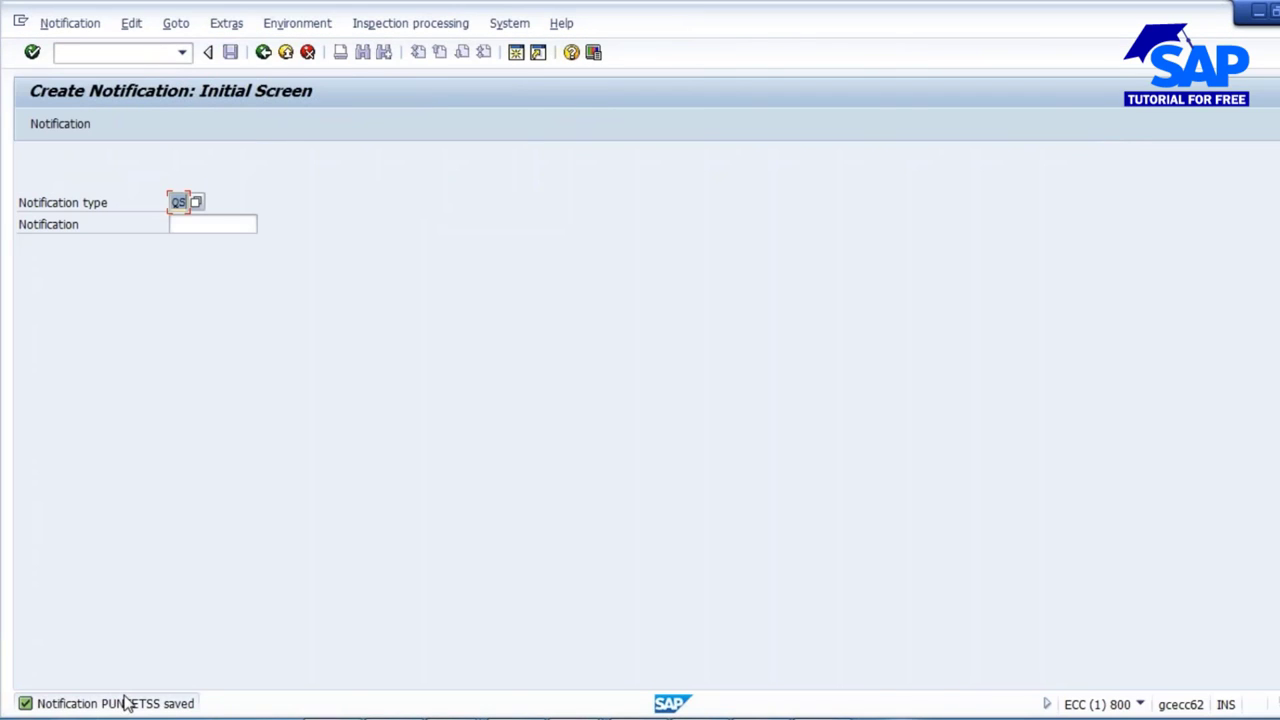
Open the saved notification in change mode, put it in process and save it.
left_click(66, 23)
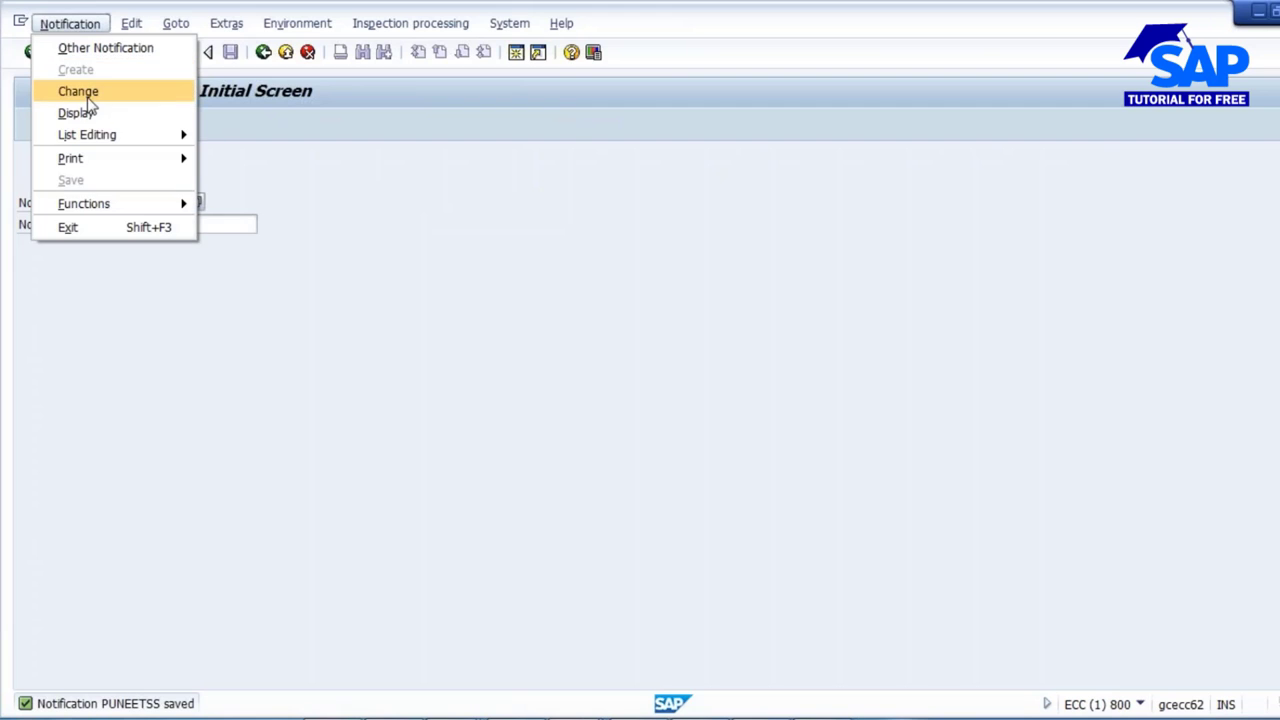
left_click(82, 92)
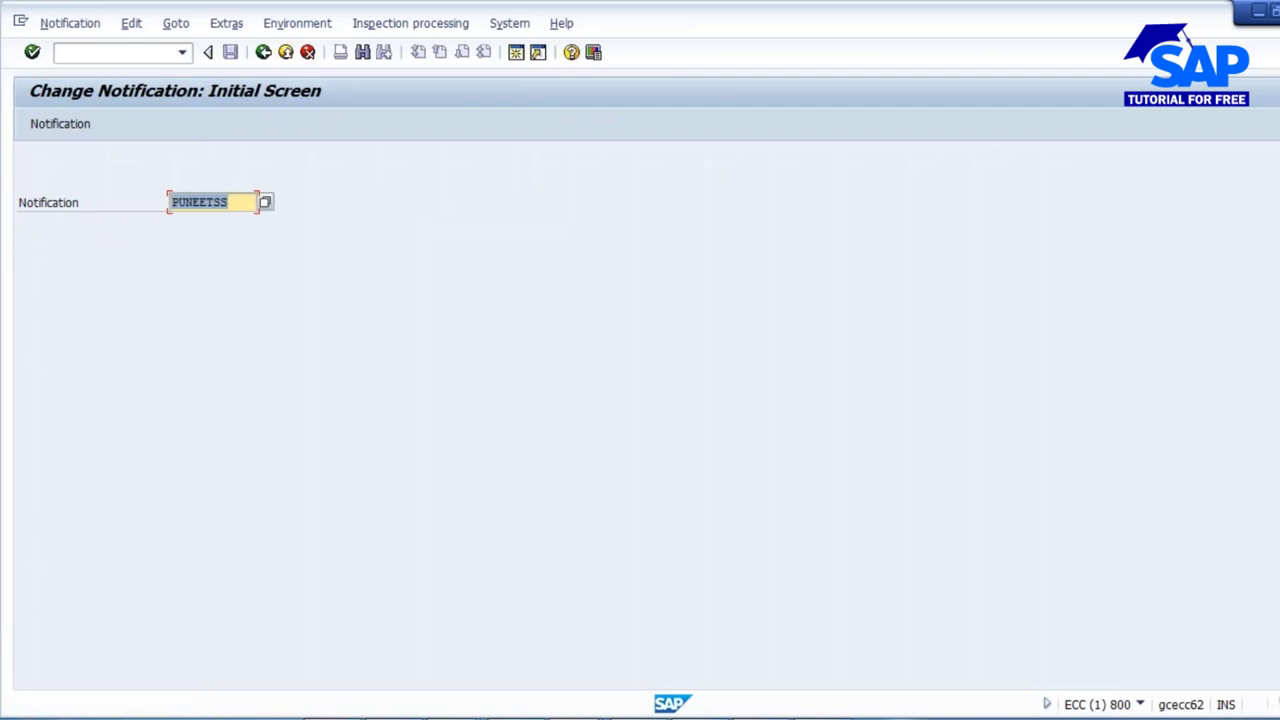
key("Return")
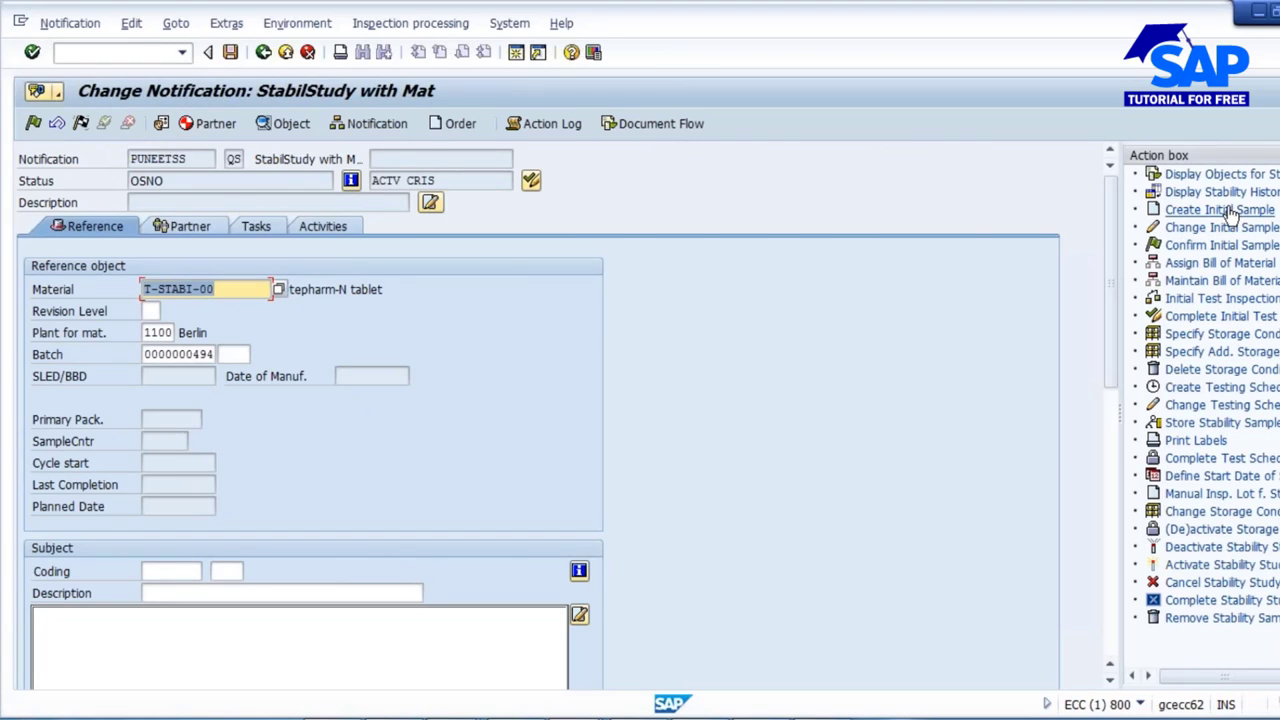
left_click(33, 121)
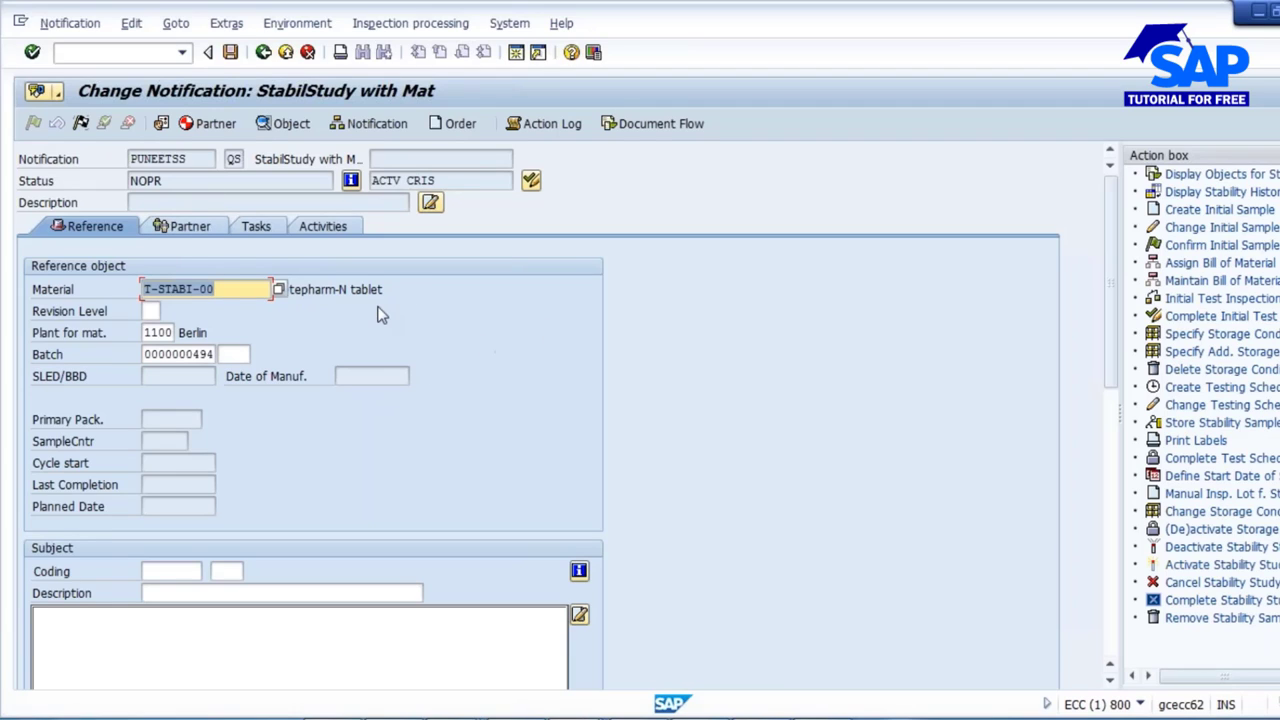
left_click(230, 52)
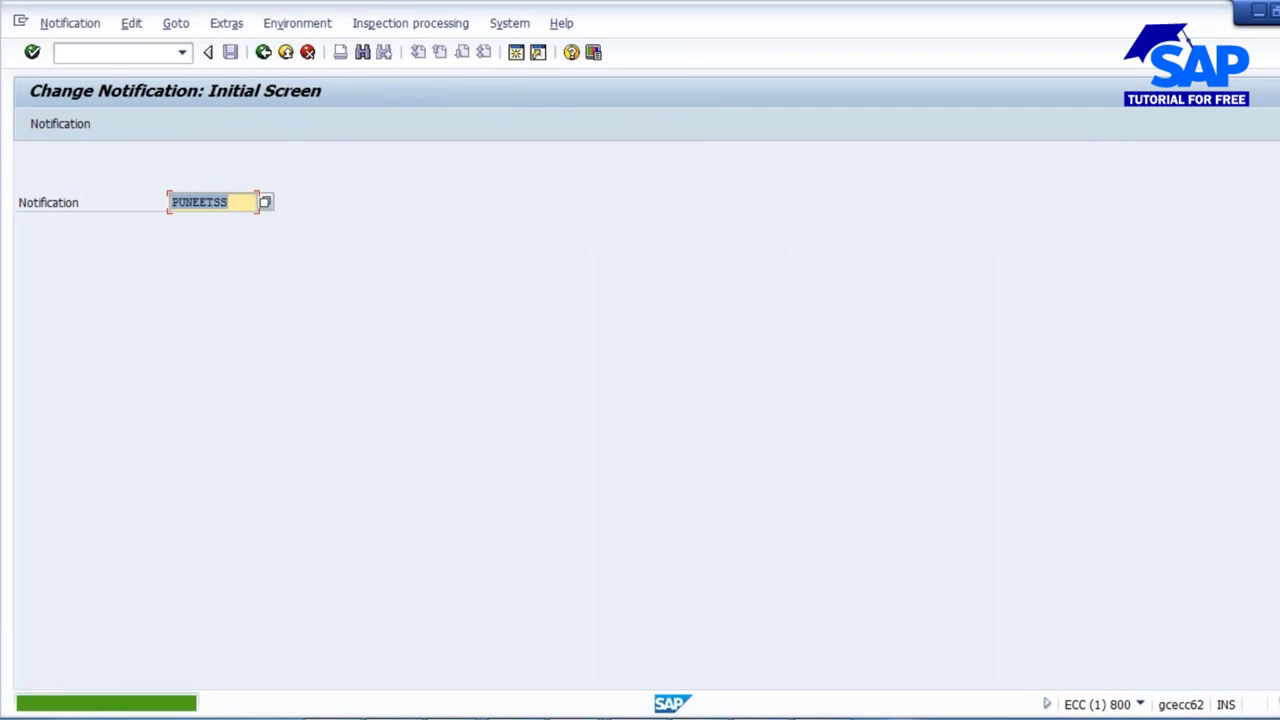
Reopen the stability study notification in change mode and start creating its initial sample.
key("Return")
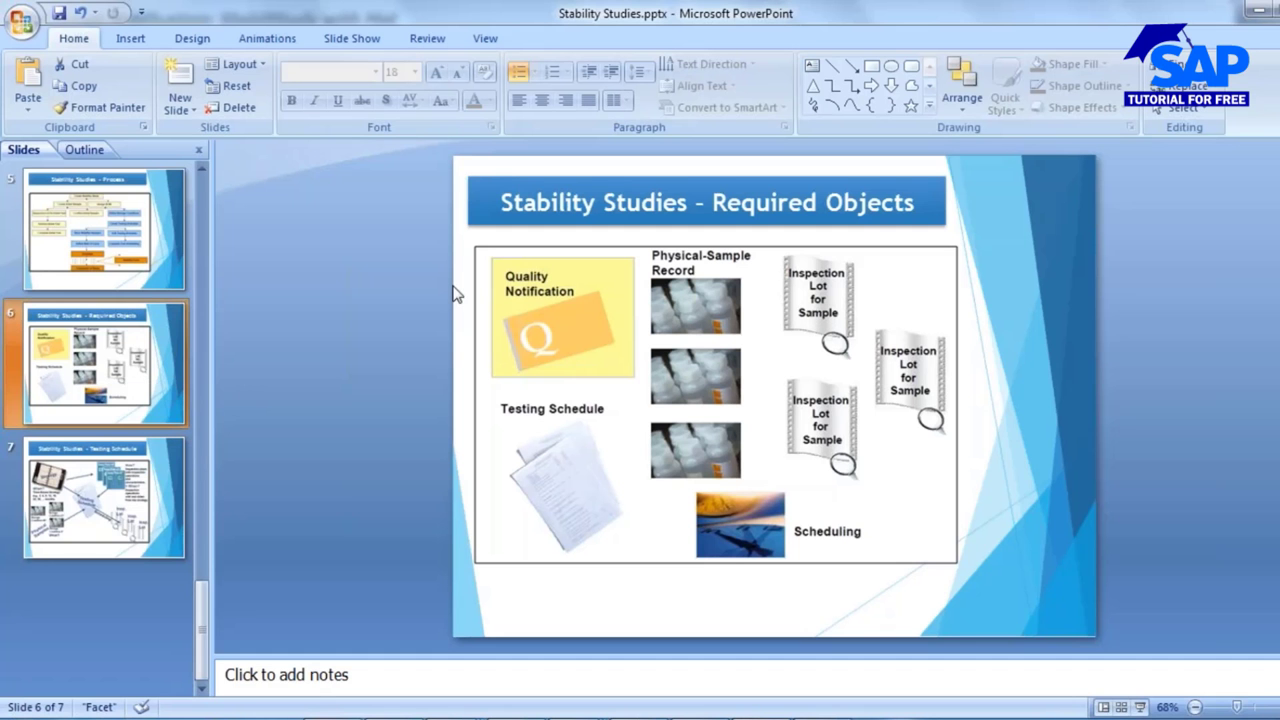
left_click(76, 215)
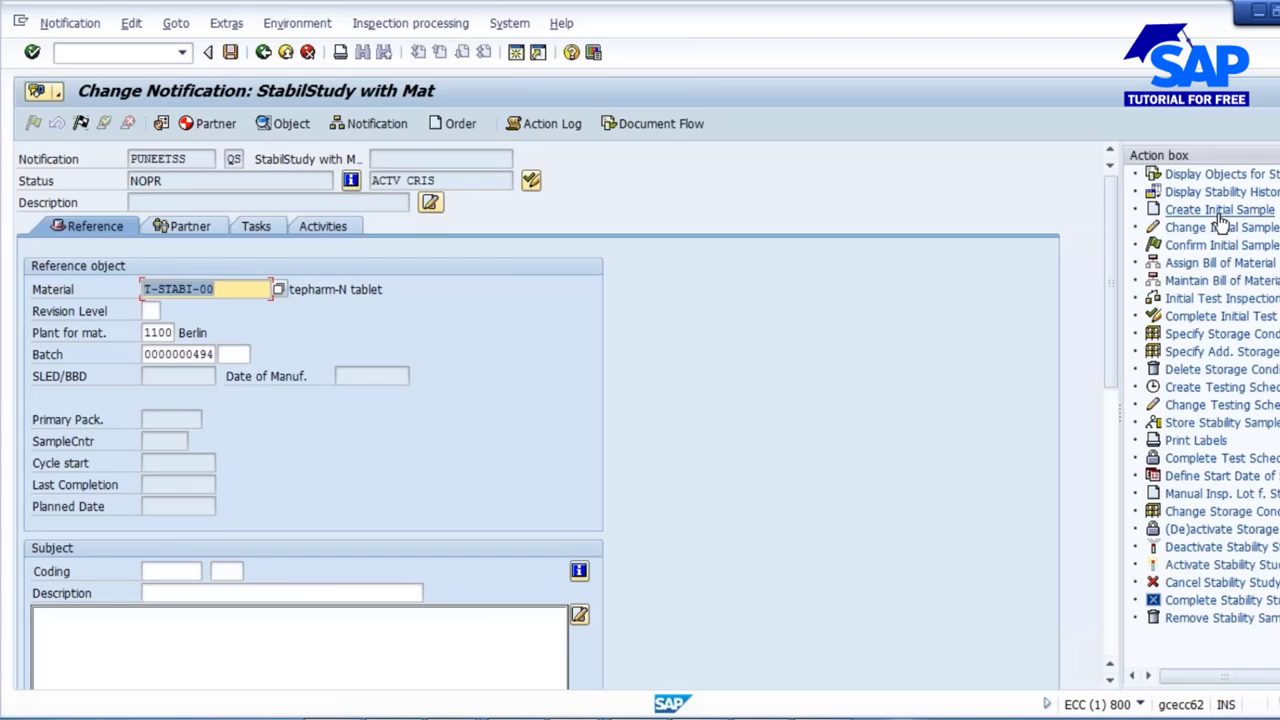
left_click(1219, 212)
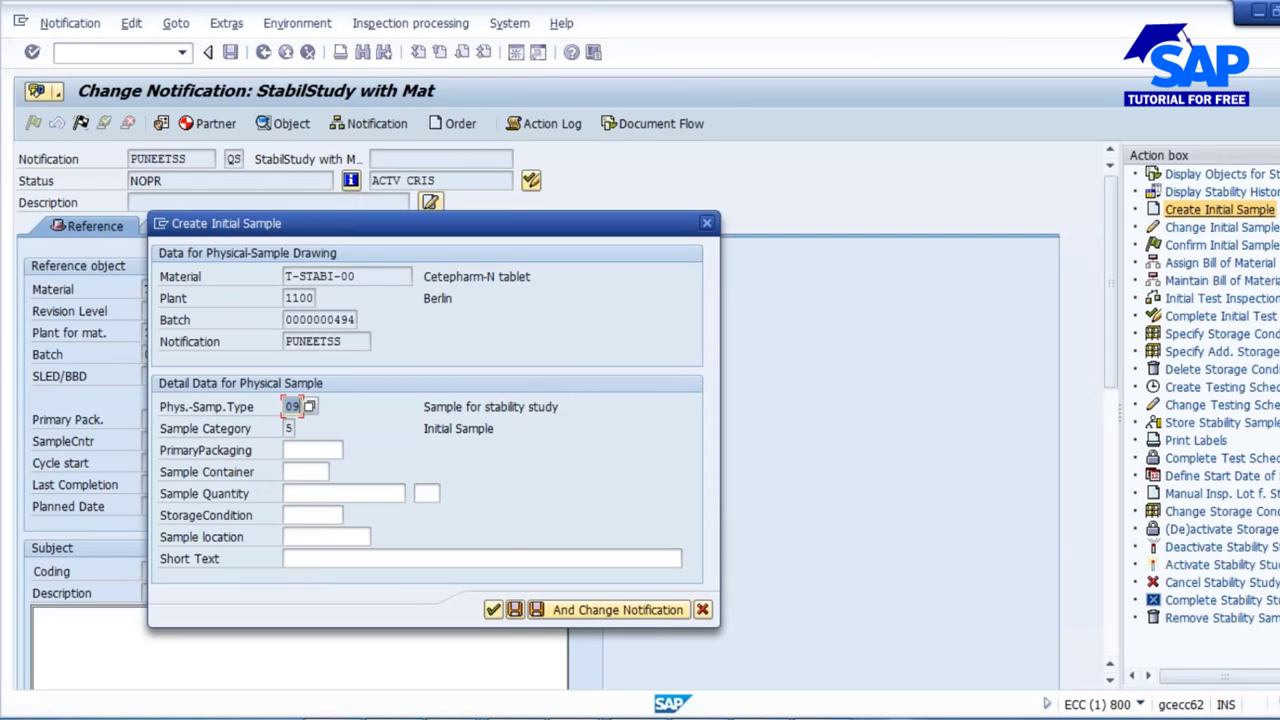
Review the initial sample's material, plant, batch, notification, sample type, sample category, packaging and quantity fields.
left_click_drag(363, 279, 285, 277)
left_click(305, 299)
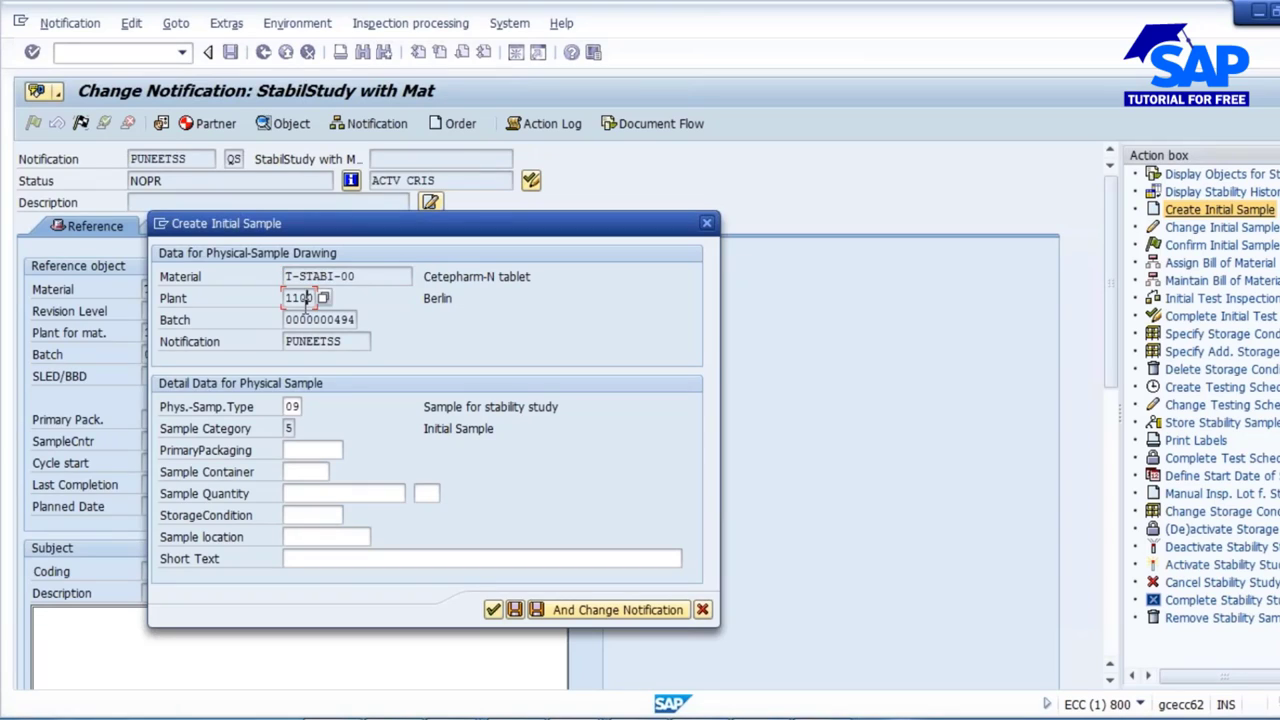
left_click(327, 322)
left_click_drag(354, 345, 216, 341)
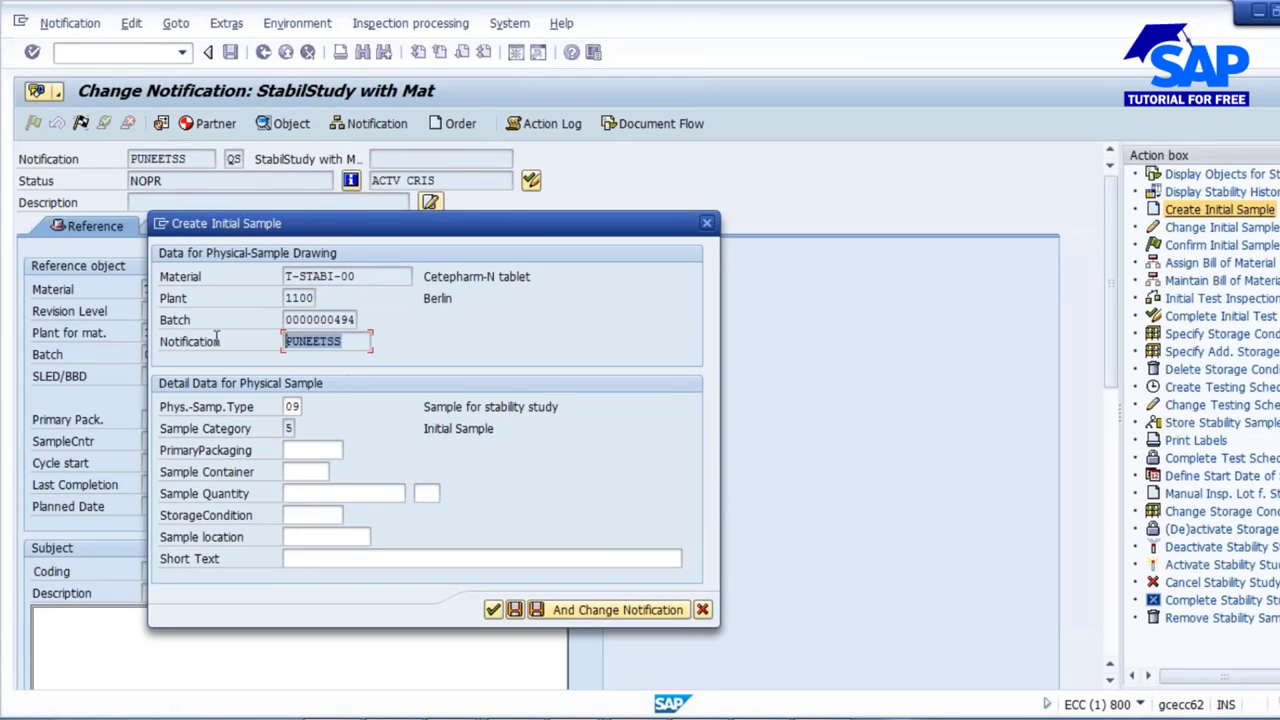
left_click(292, 407)
left_click(288, 429)
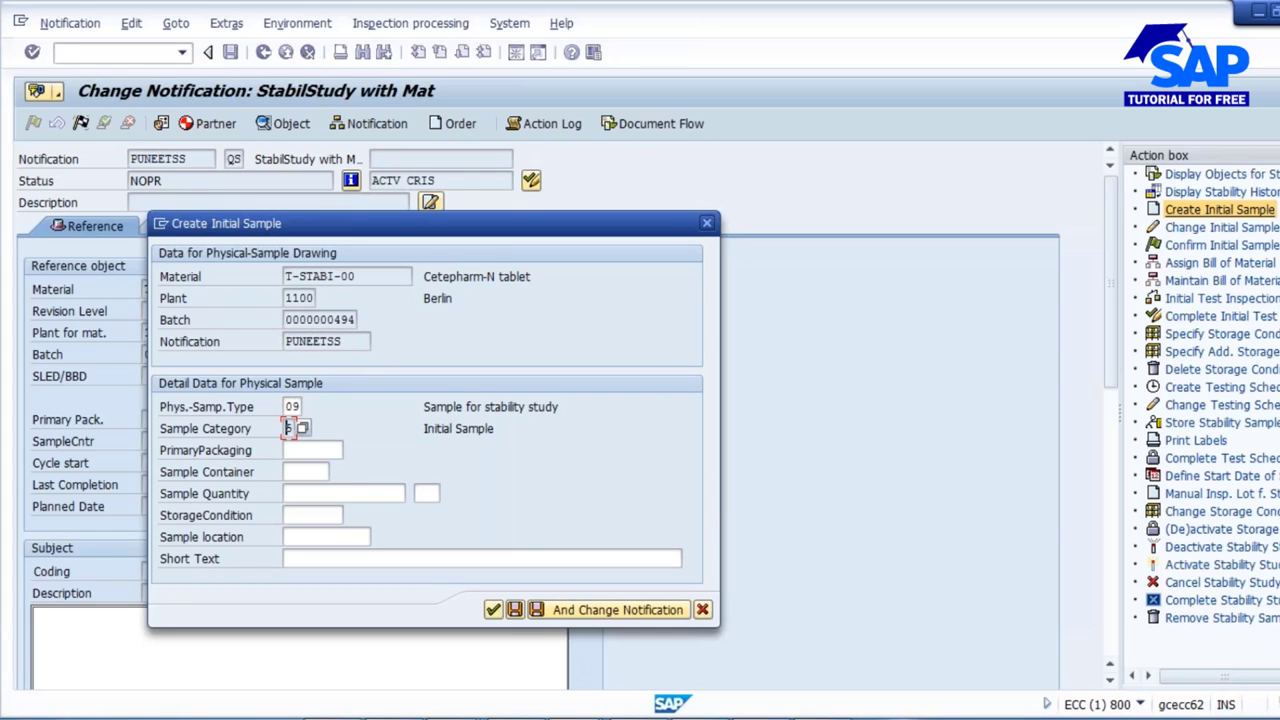
left_click(313, 451)
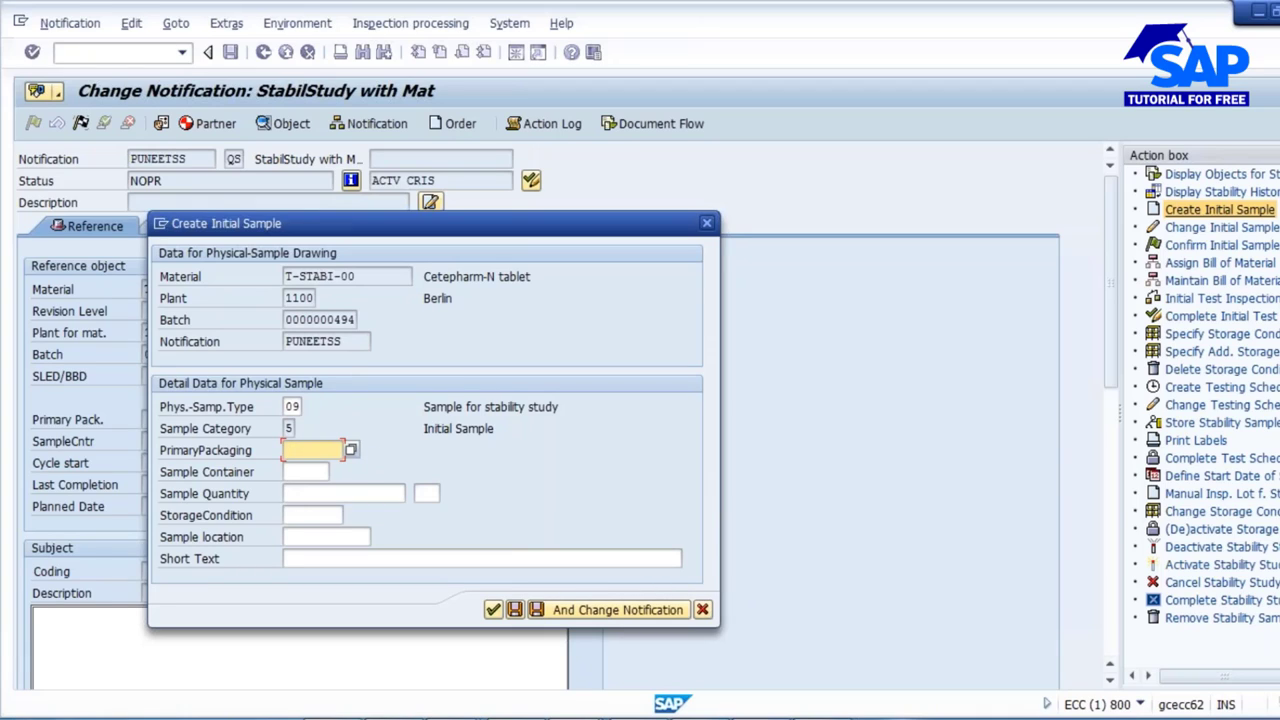
left_click(323, 494)
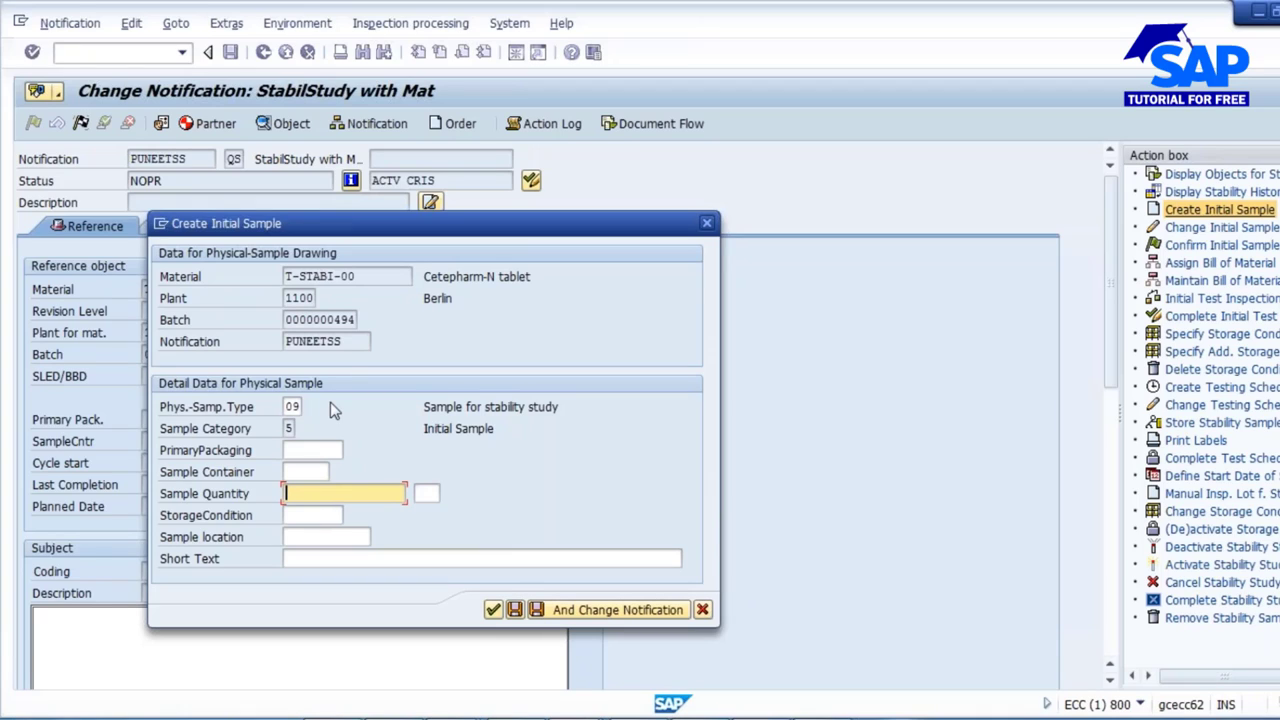
Set the initial sample's primary packaging to BLISTER1, Tablet Blister Pack (Alu, Clear Plastic).
left_click(326, 450)
left_click(353, 450)
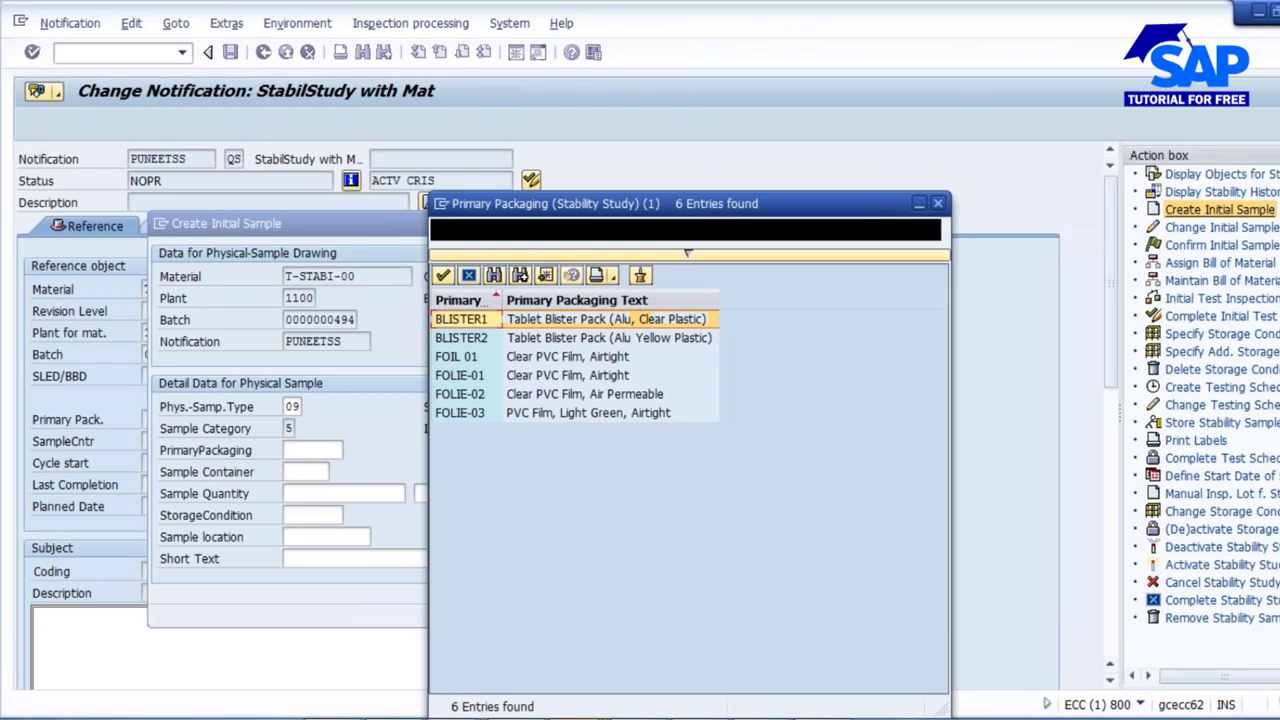
double_click(561, 320)
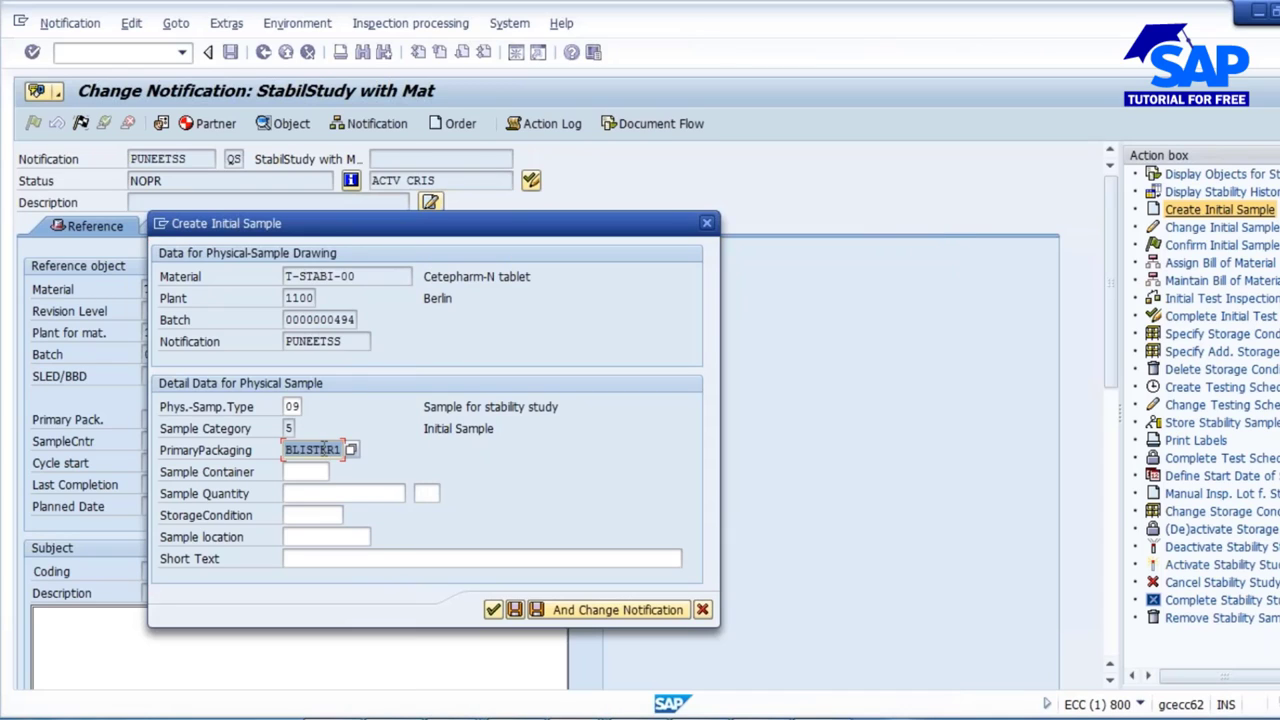
key("F4")
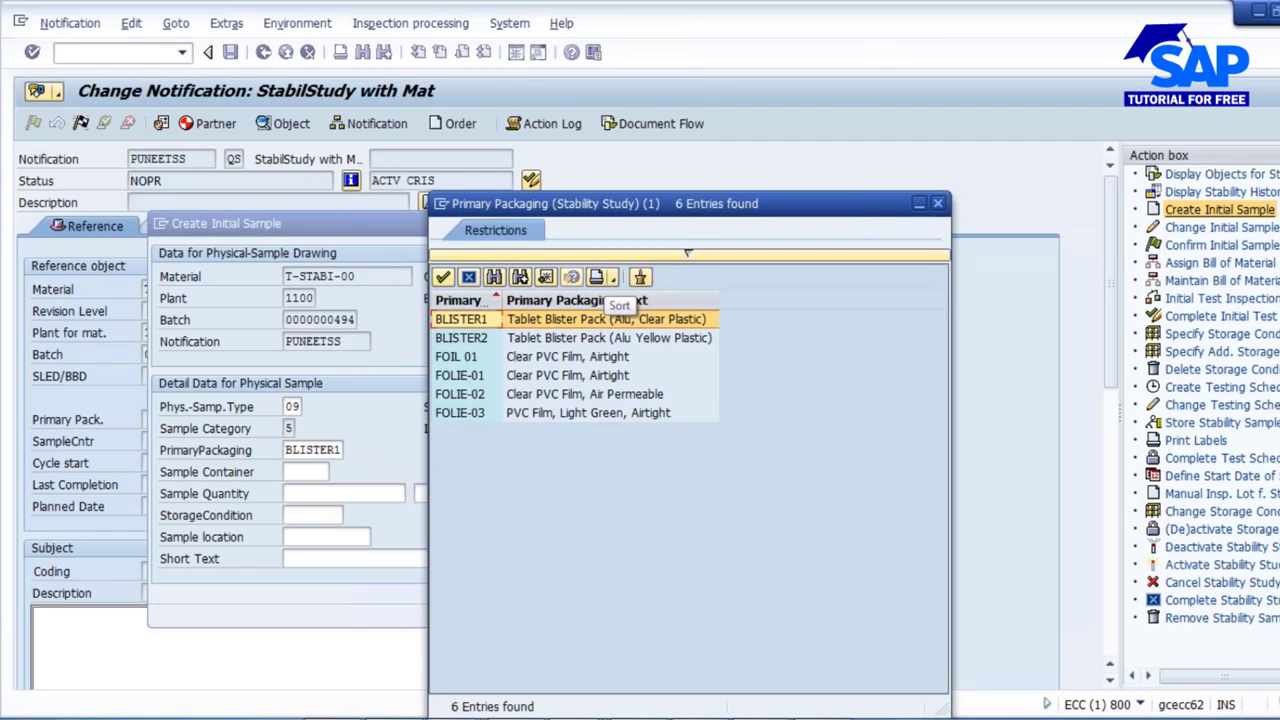
double_click(565, 322)
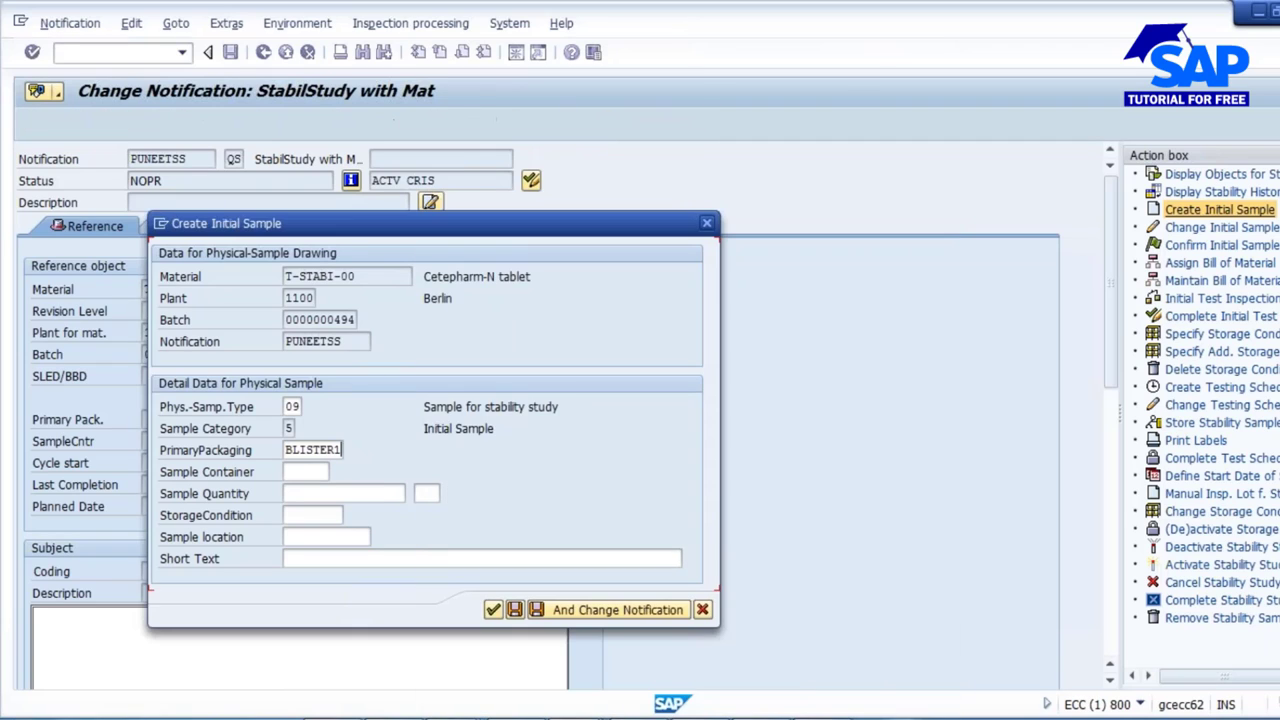
Set the initial sample's container to 010000, Test tube.
left_click(326, 471)
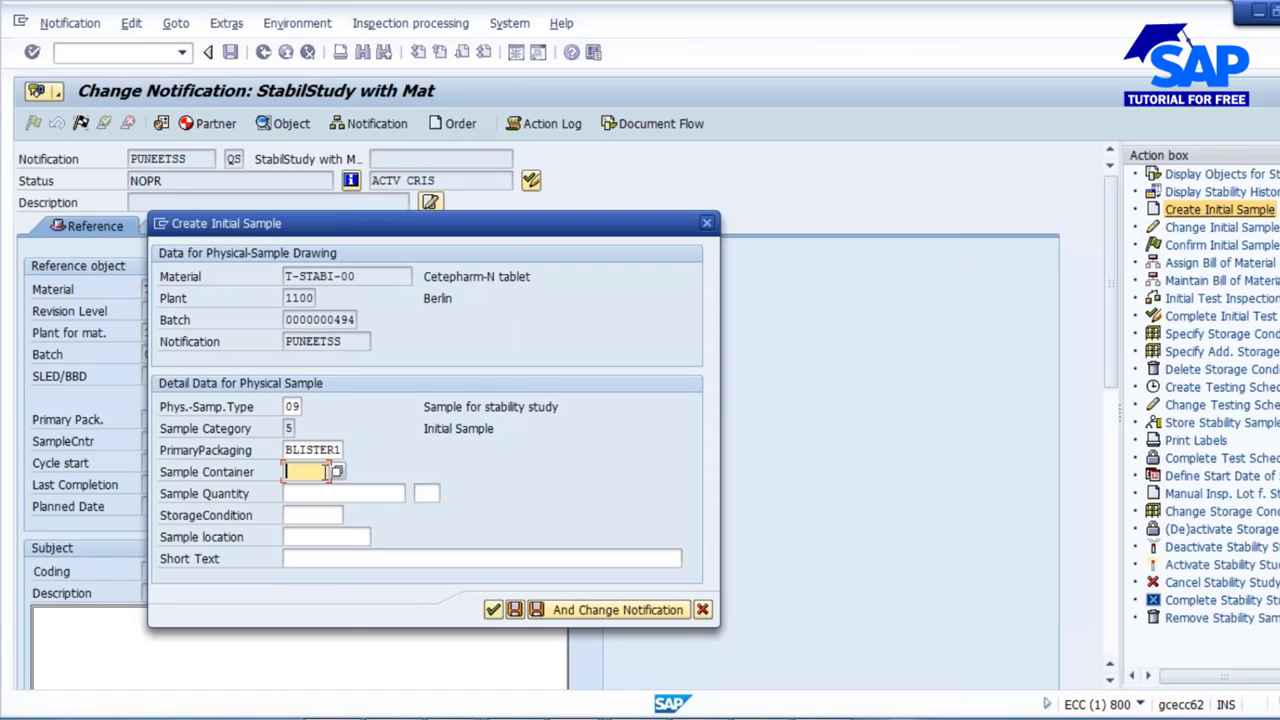
left_click(318, 451)
left_click(313, 471)
left_click(337, 471)
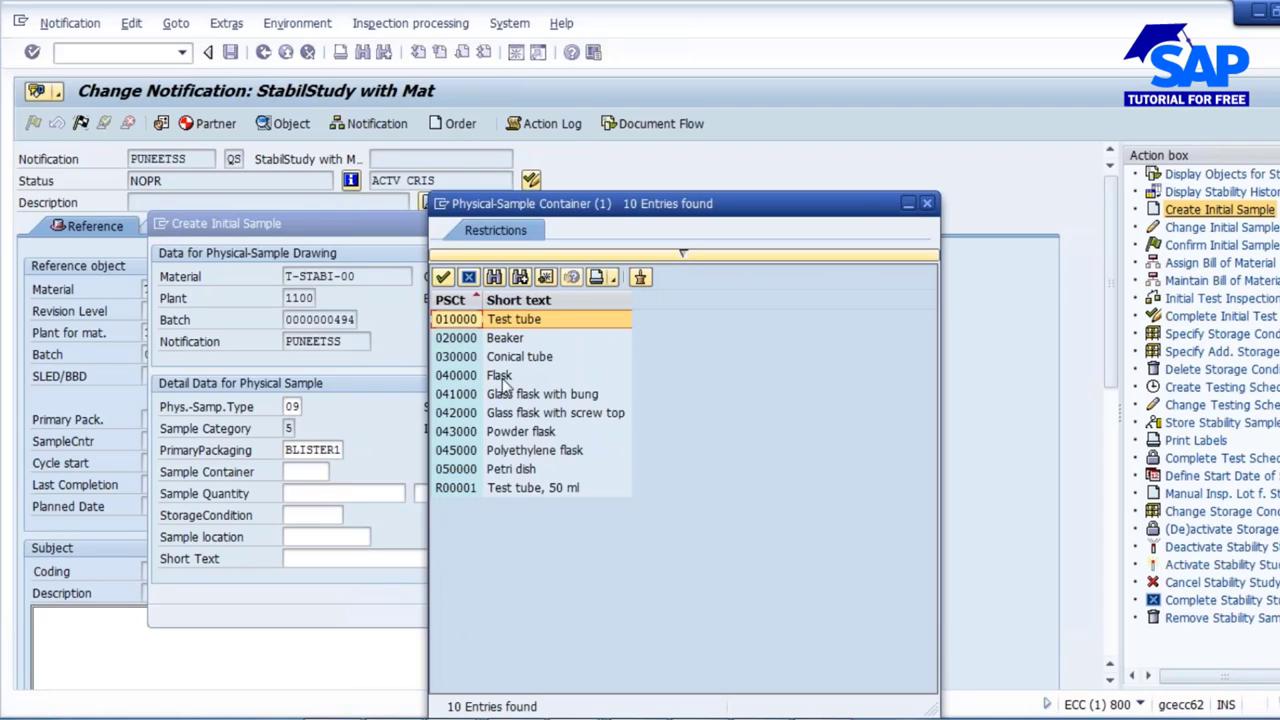
double_click(513, 322)
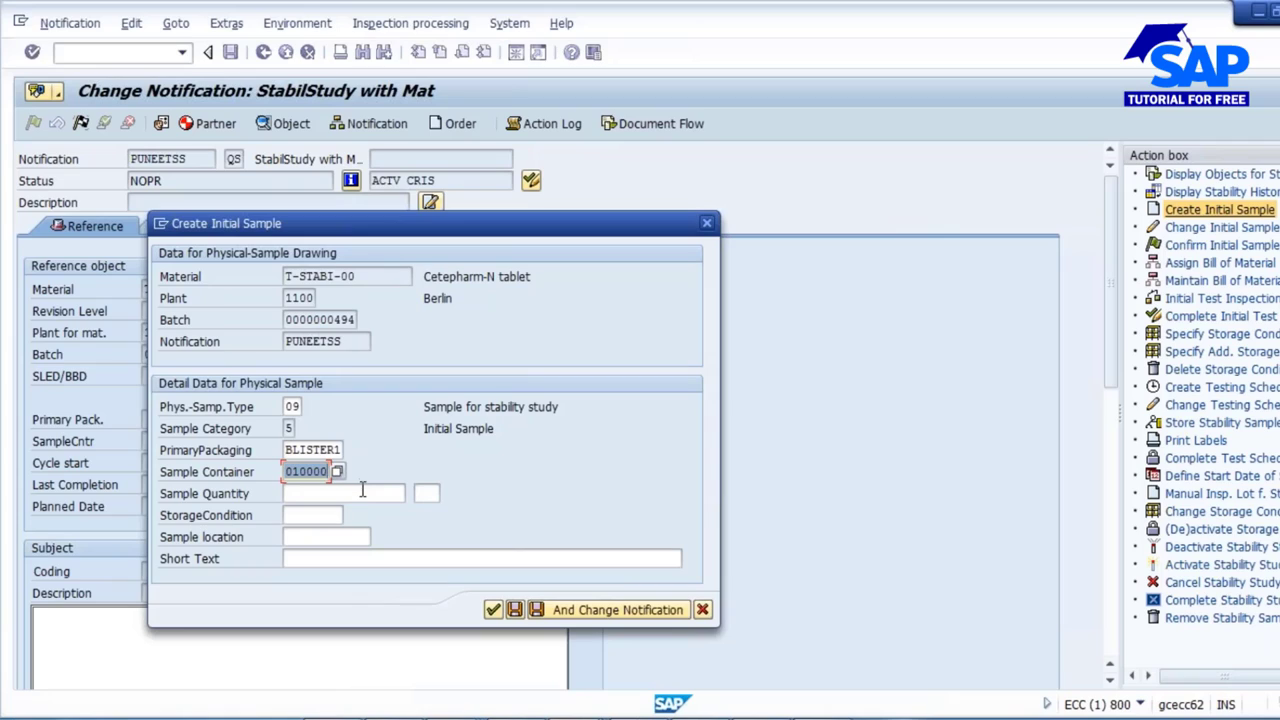
Set the initial sample's quantity to 10 PC.
left_click(362, 491)
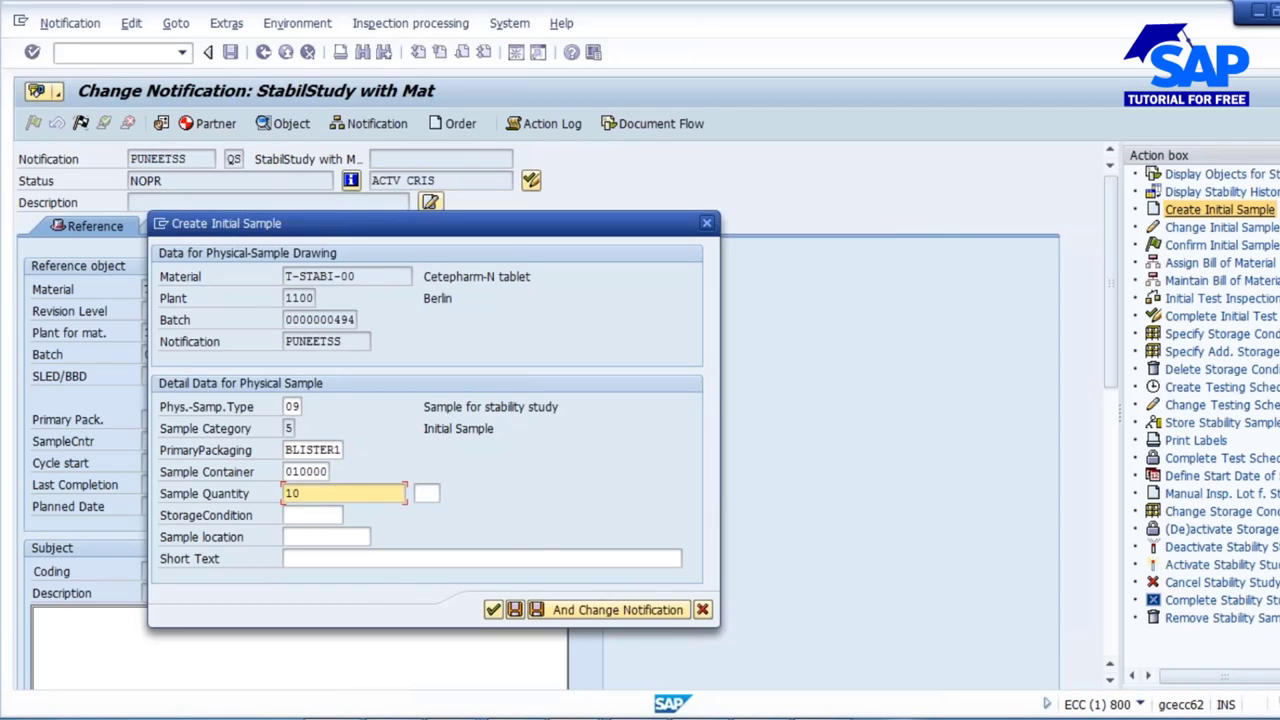
left_click(430, 495)
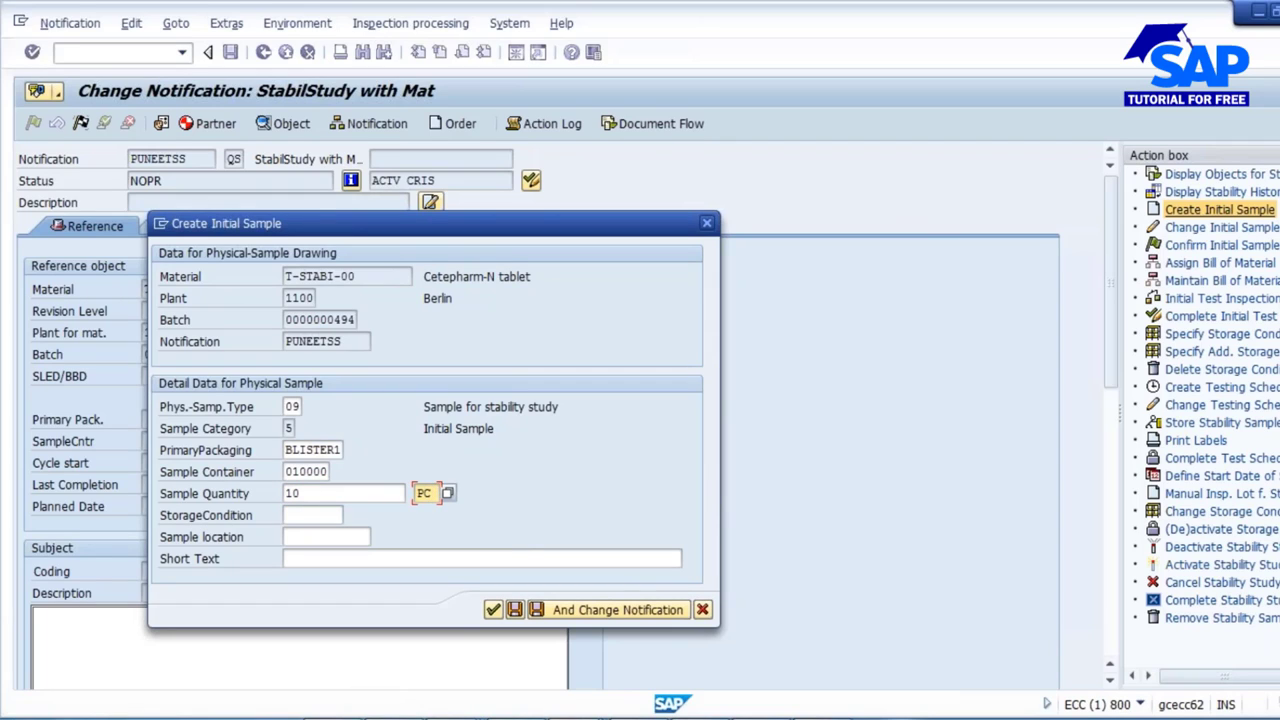
key("Tab")
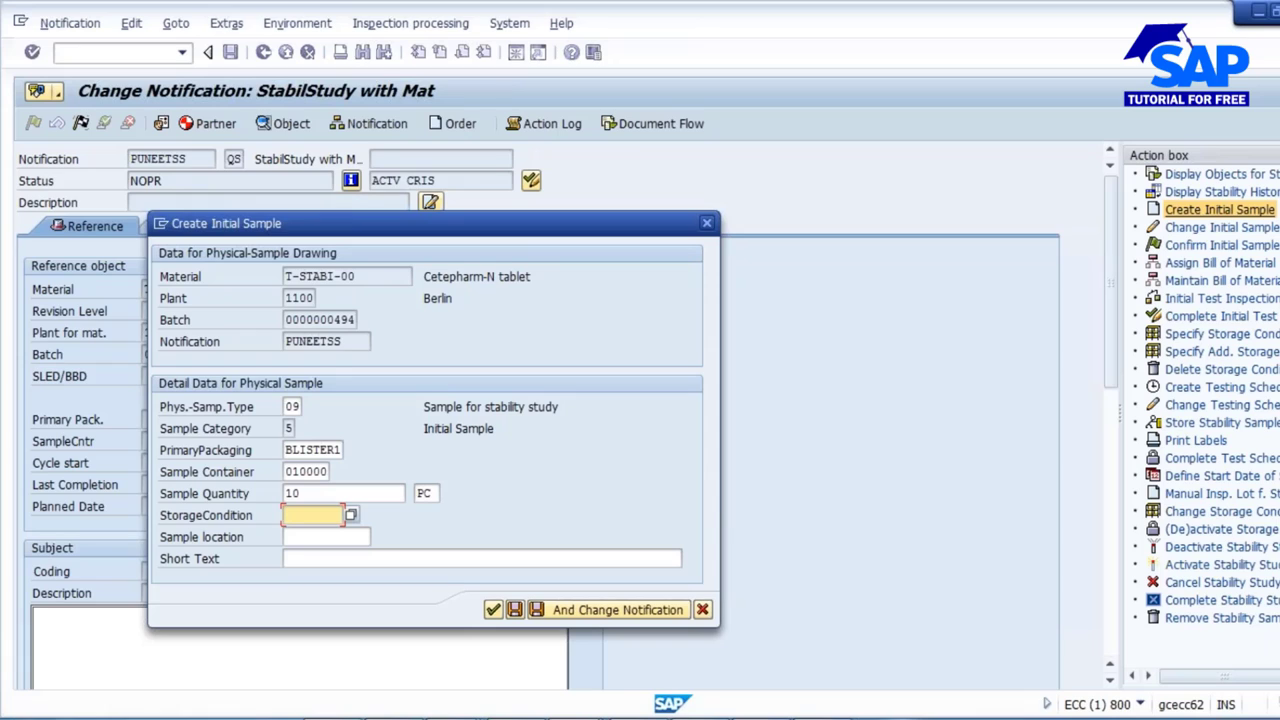
left_click(351, 515)
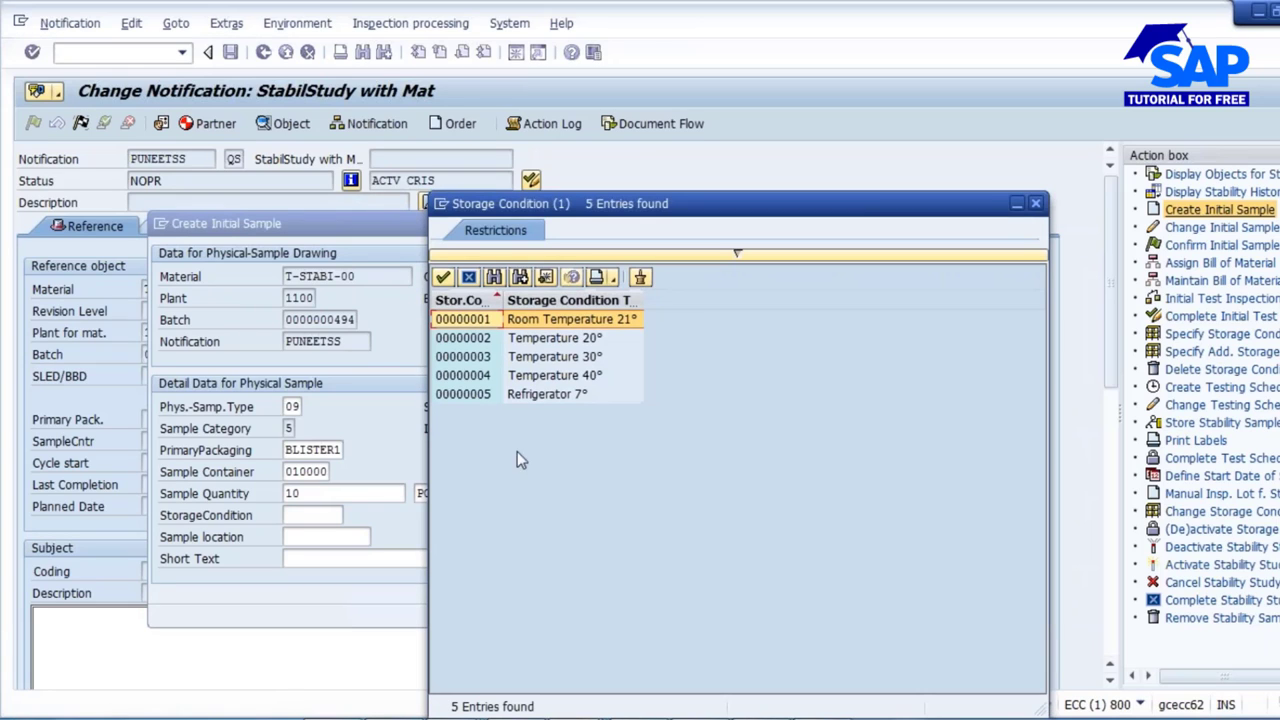
double_click(538, 321)
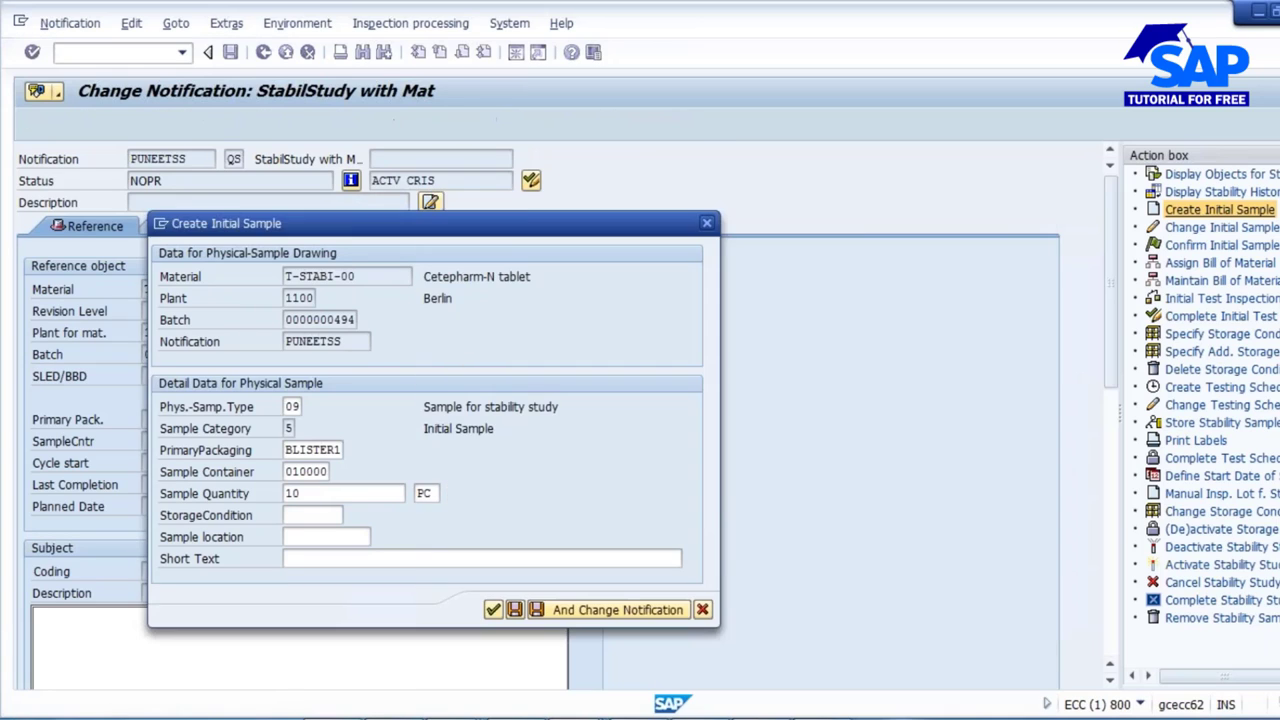
left_click(351, 515)
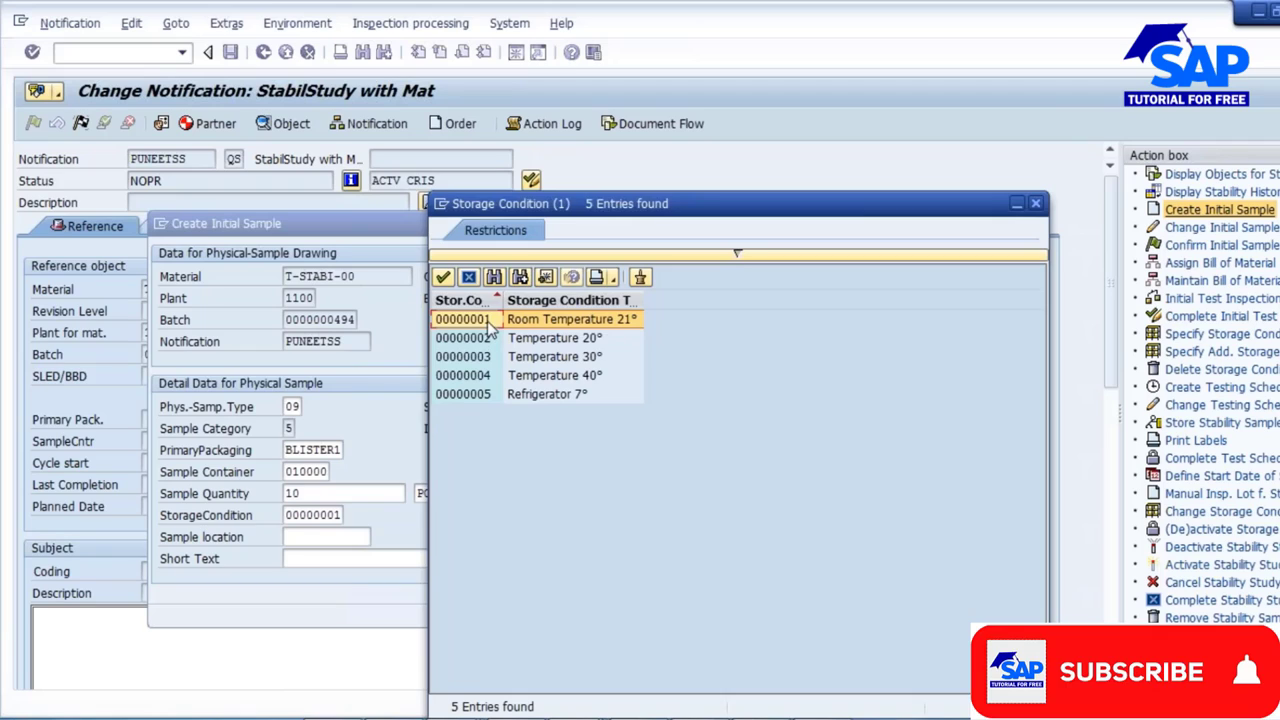
double_click(490, 320)
key("Tab")
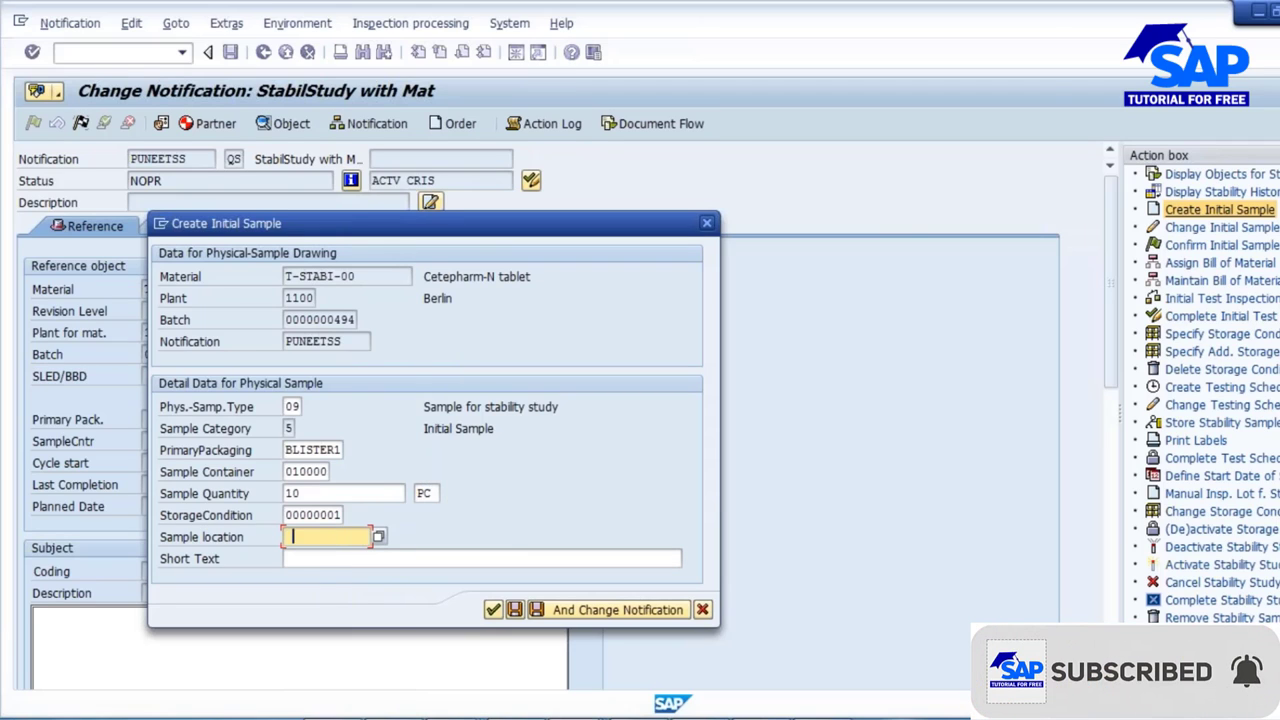
left_click(379, 537)
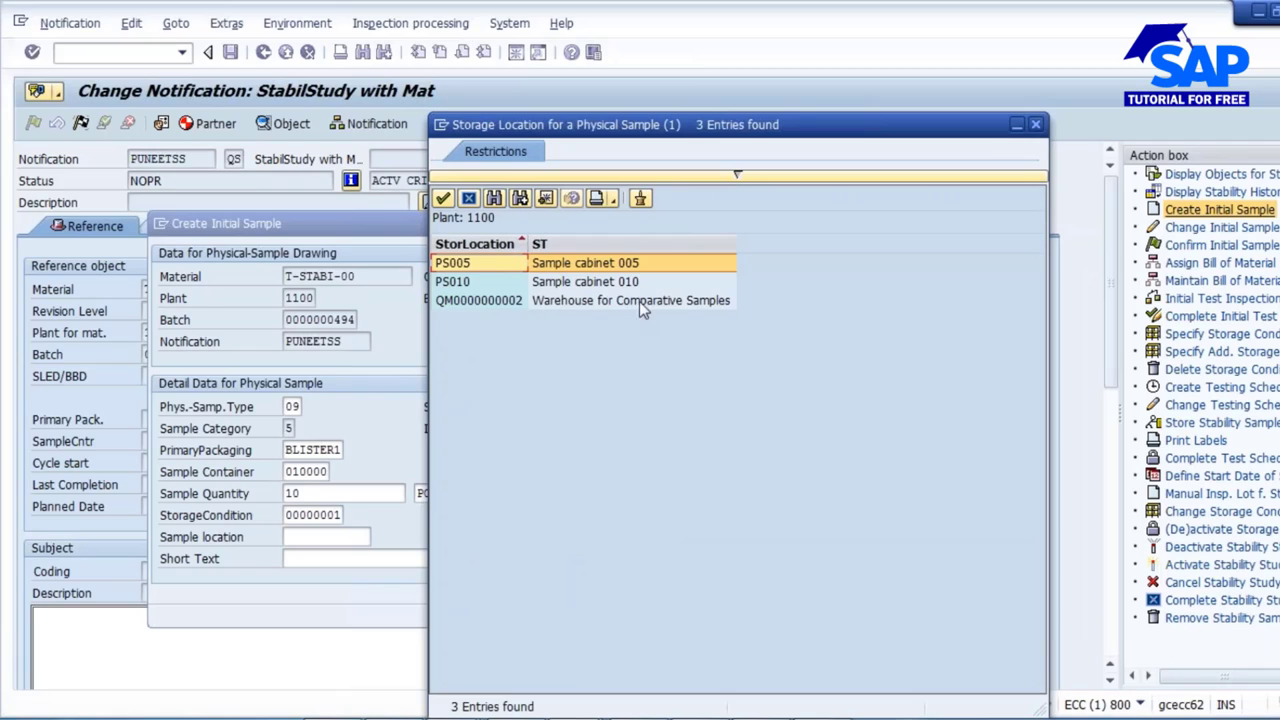
left_click(582, 303)
Enter "Initial Sample for SS" as the initial sample's short text.
left_click(332, 560)
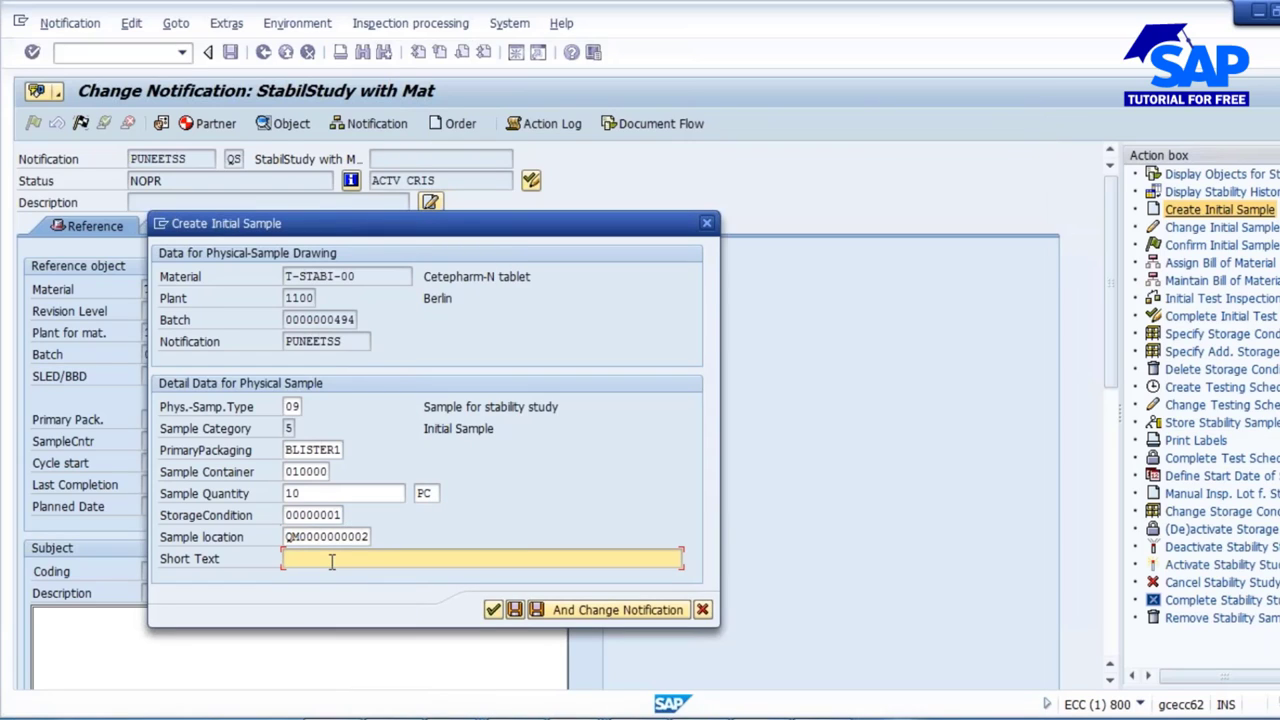
type("Initial")
key("BackSpace")
key("BackSpace")
key("BackSpace")
key("BackSpace")
key("BackSpace")
type("itial Sample for ")
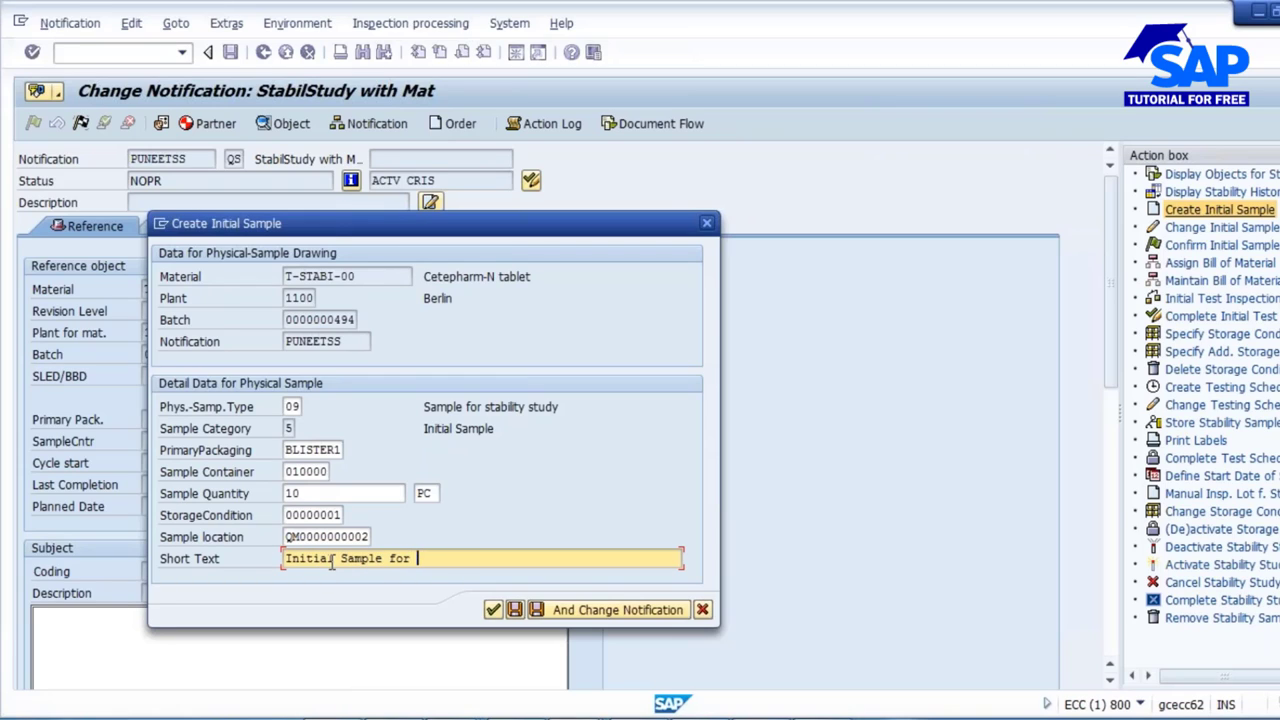
type("SS")
left_click_drag(434, 560, 238, 561)
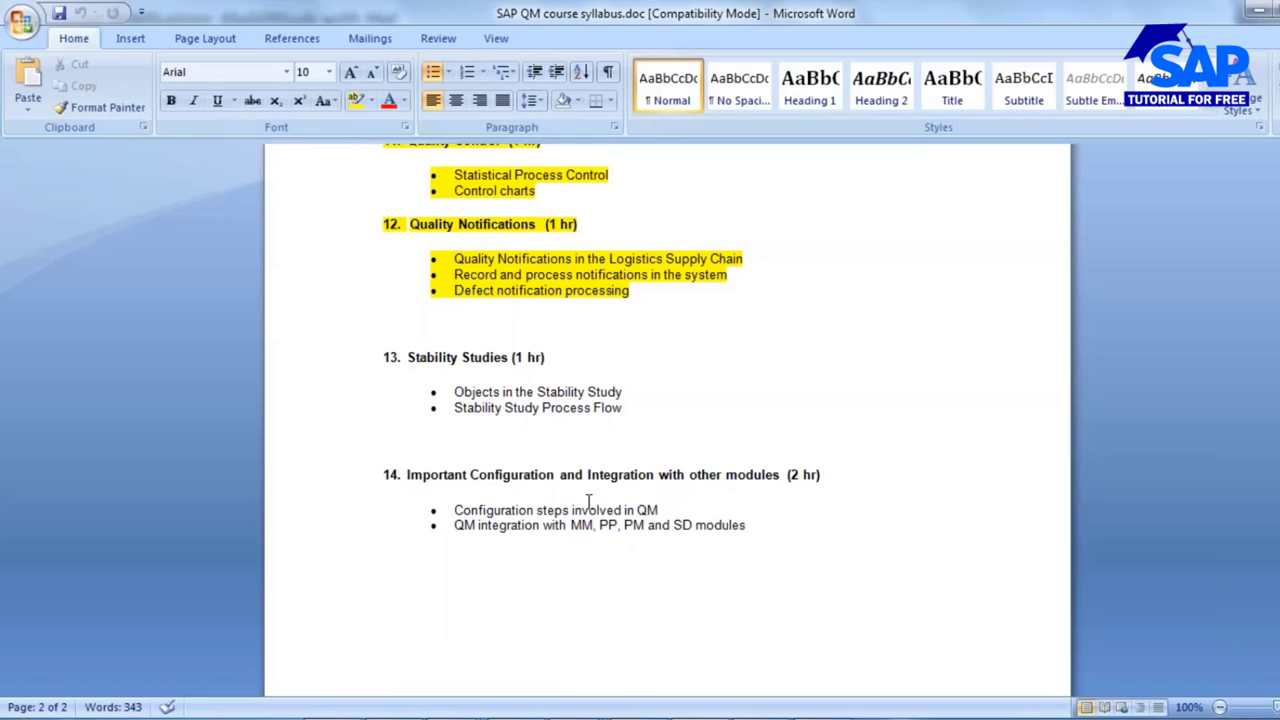
Find the section on inspection with physical samples in the SAP QM course syllabus in Word and examine its topics.
scroll(588, 500, "up", 12)
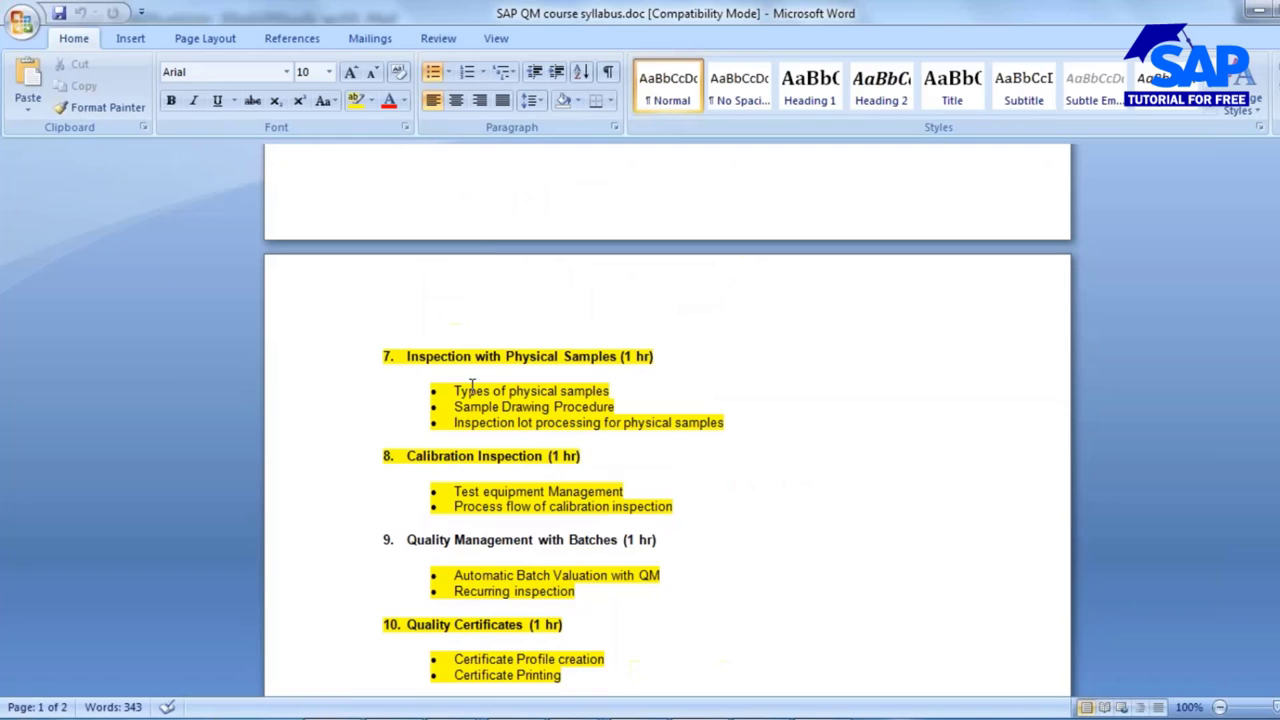
left_click_drag(457, 391, 612, 392)
left_click(544, 422)
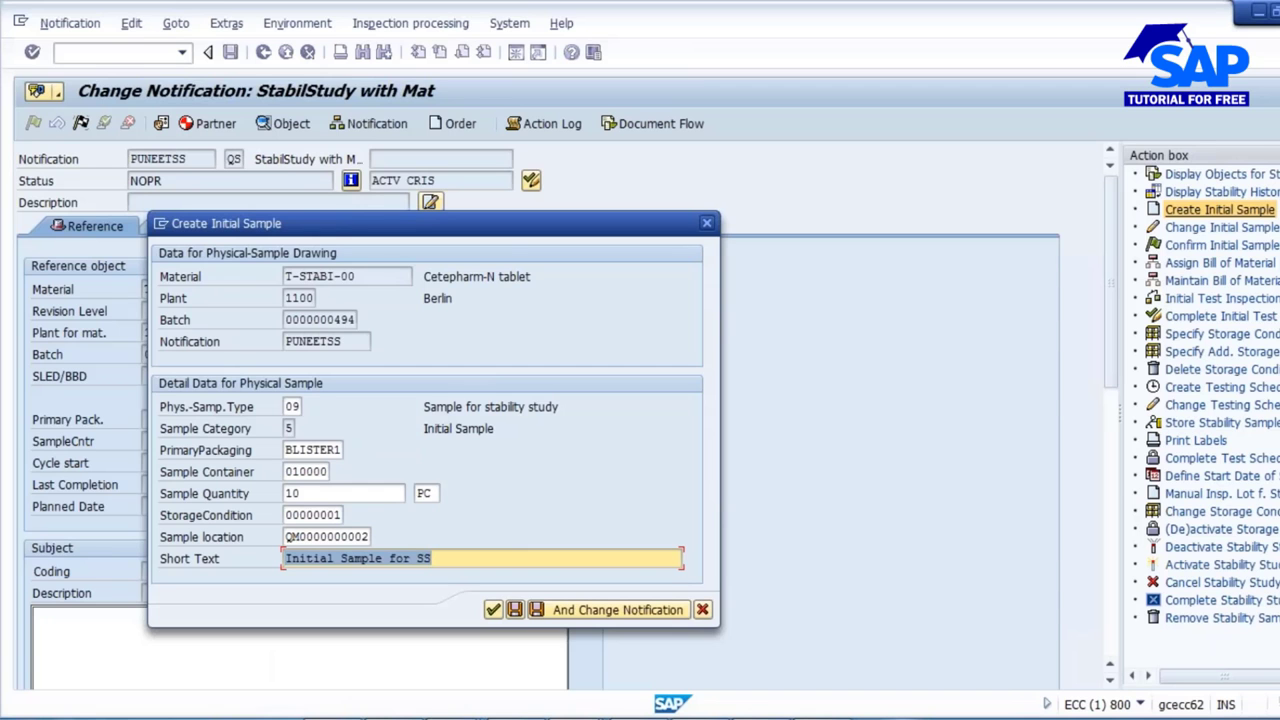
Save the initial sample together with the notification, then save the notification and reopen it in change mode.
left_click(590, 610)
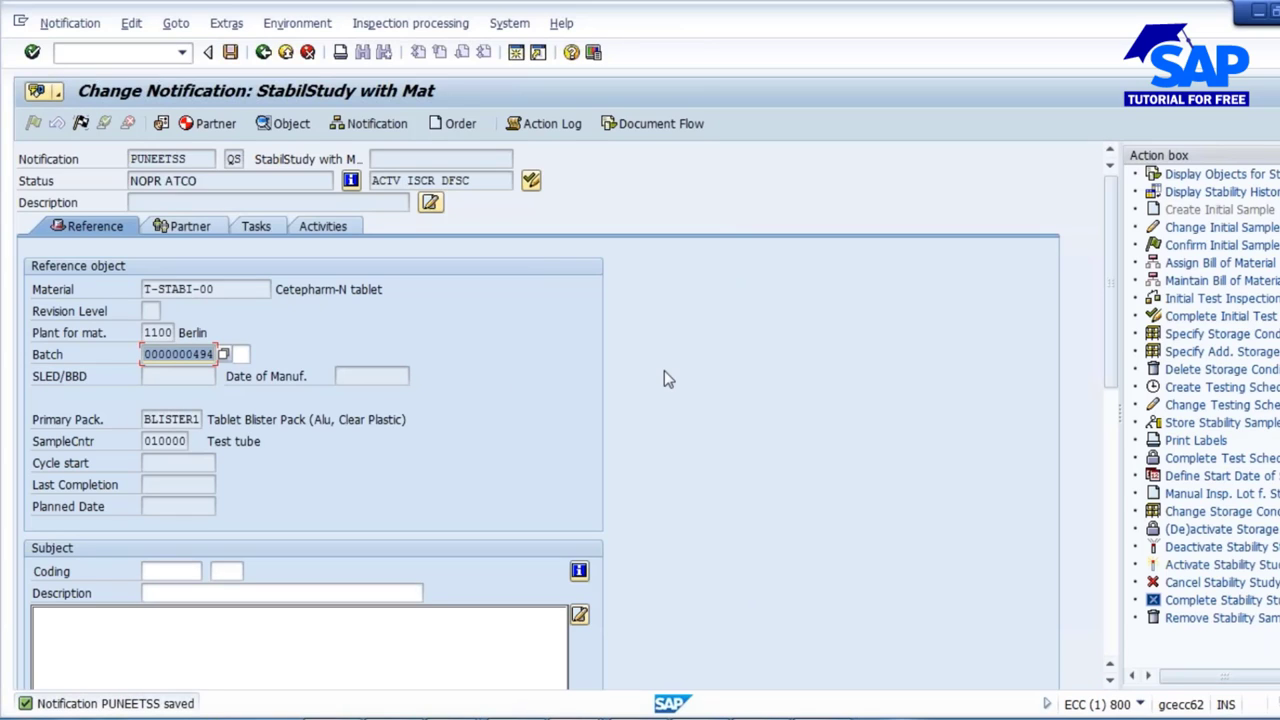
left_click(230, 52)
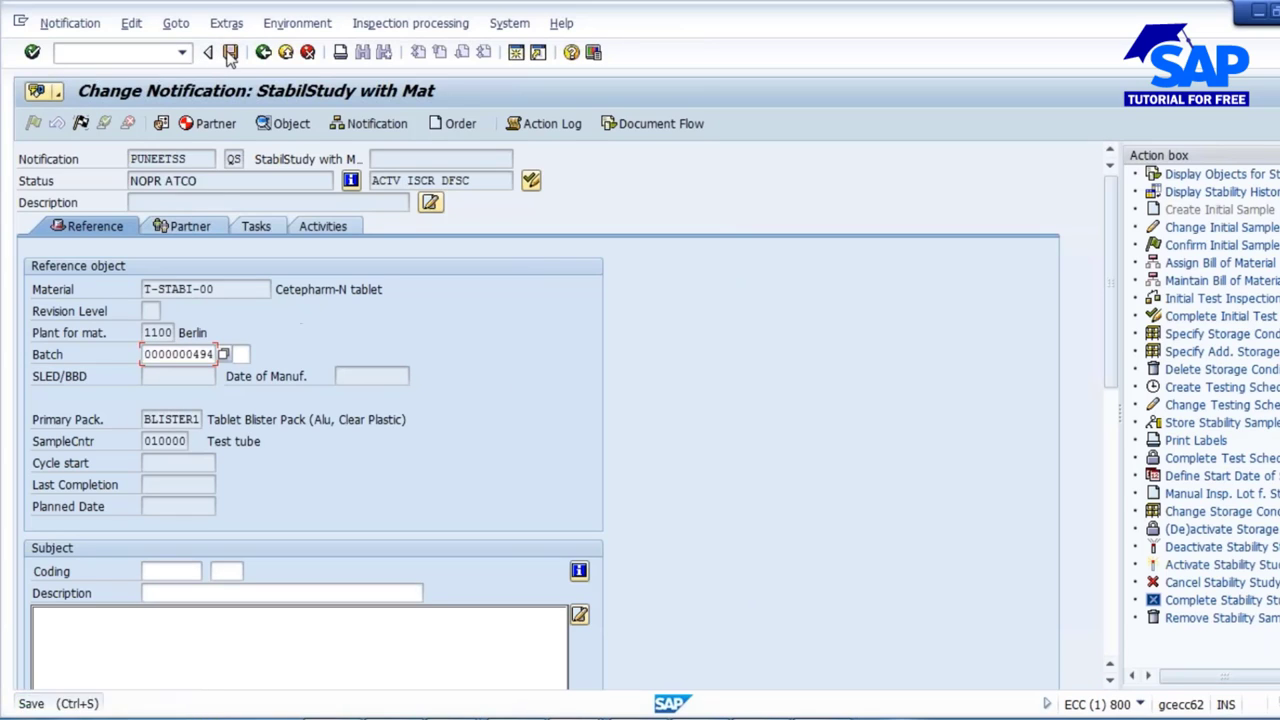
key("Return")
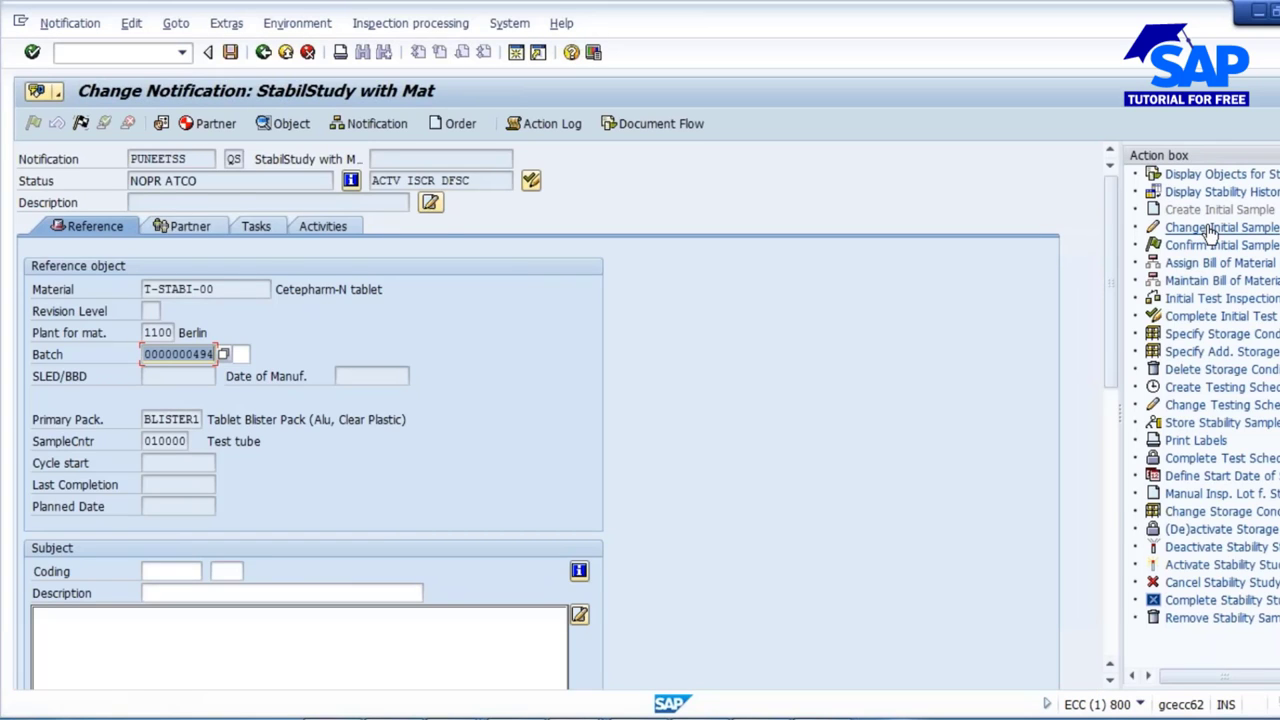
Open the initial sample for changes and save it as it is, then confirm the initial sample and save the notification.
left_click(1208, 229)
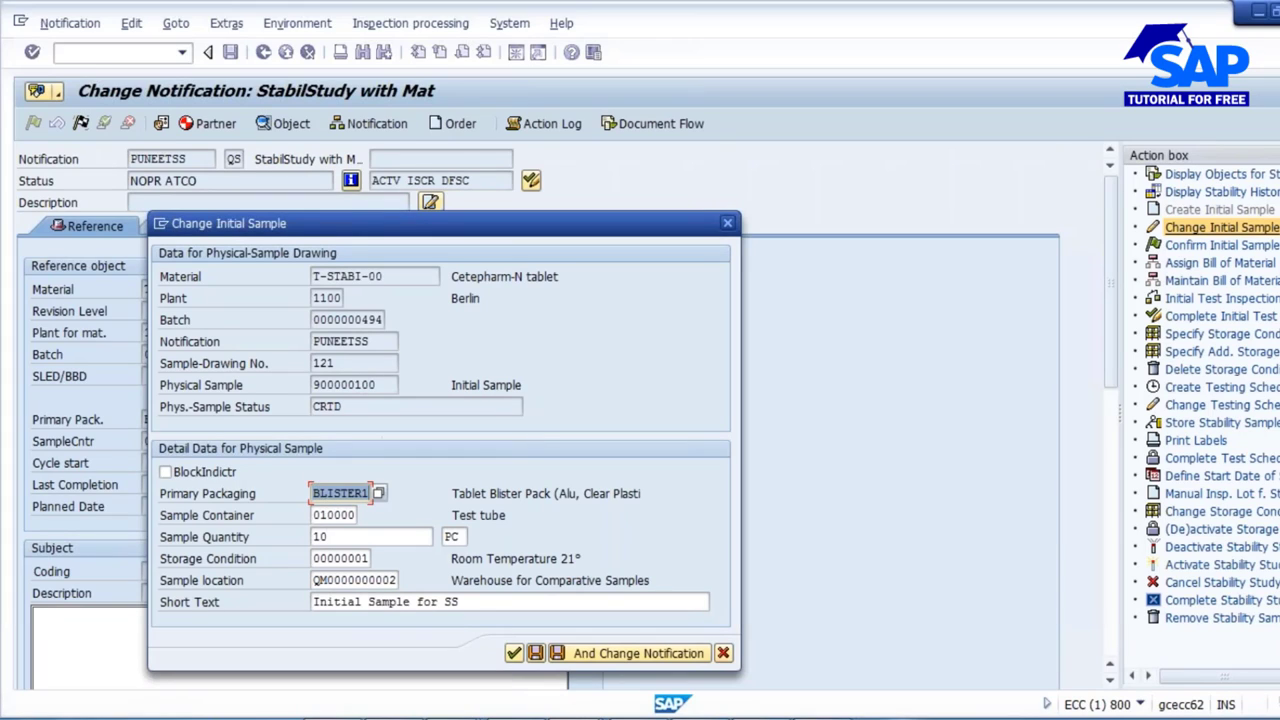
left_click(577, 652)
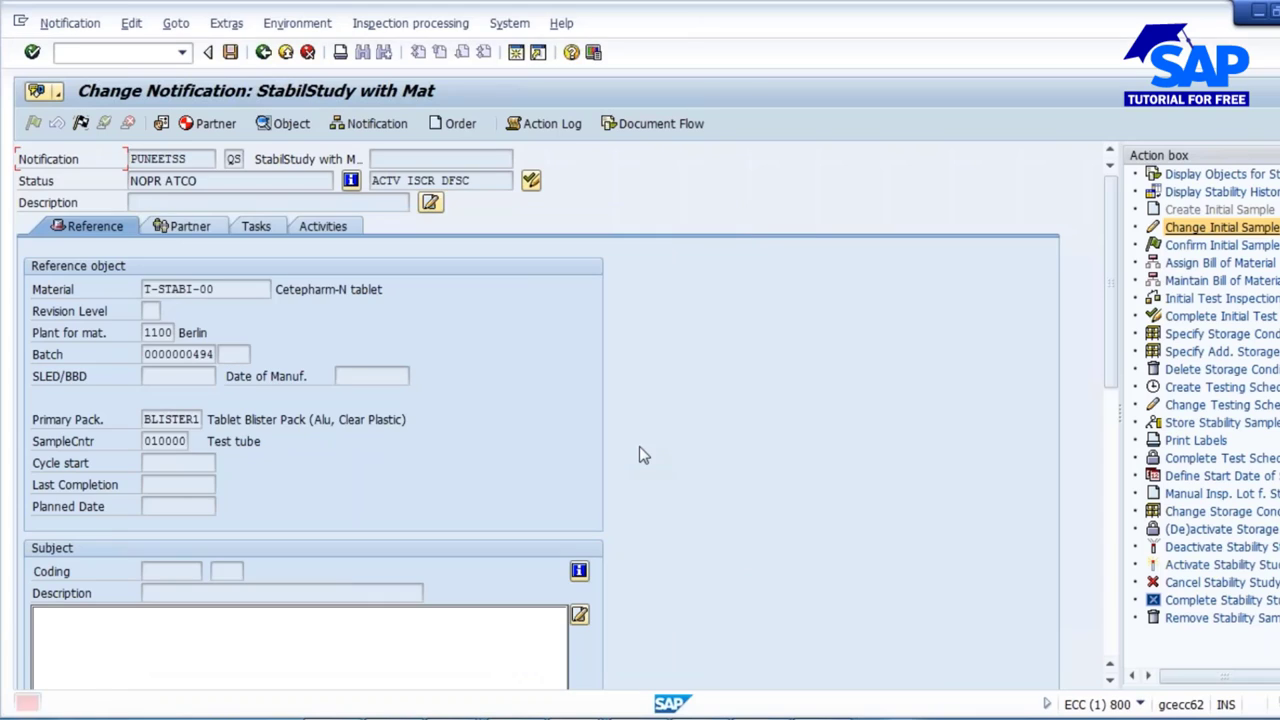
left_click(1210, 247)
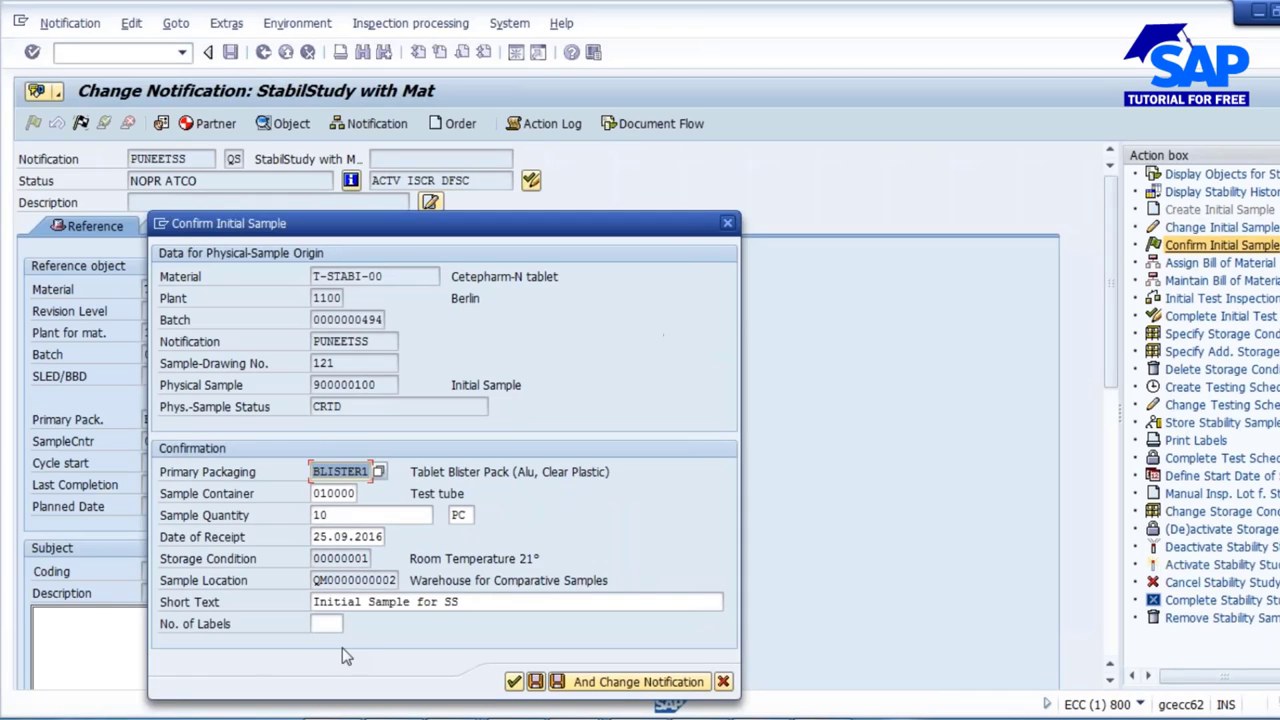
left_click(613, 689)
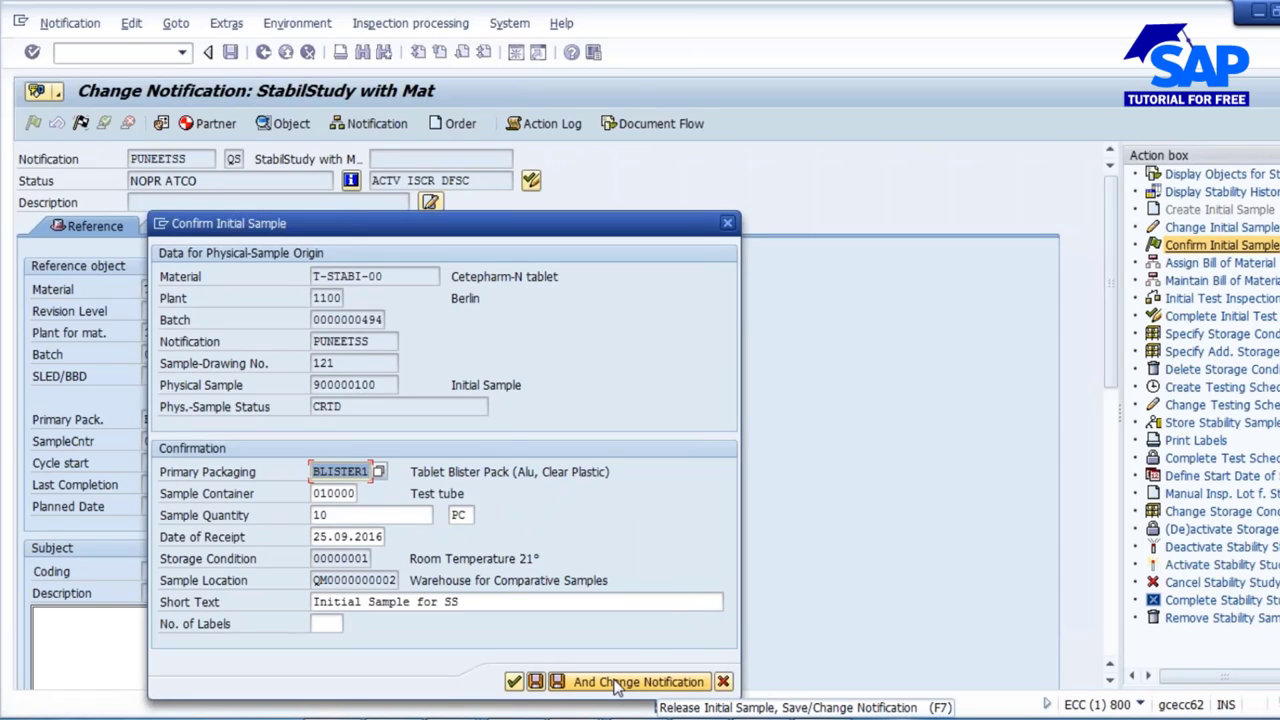
Release the initial sample with the confirmation comment "OK" and save the notification.
left_click(617, 689)
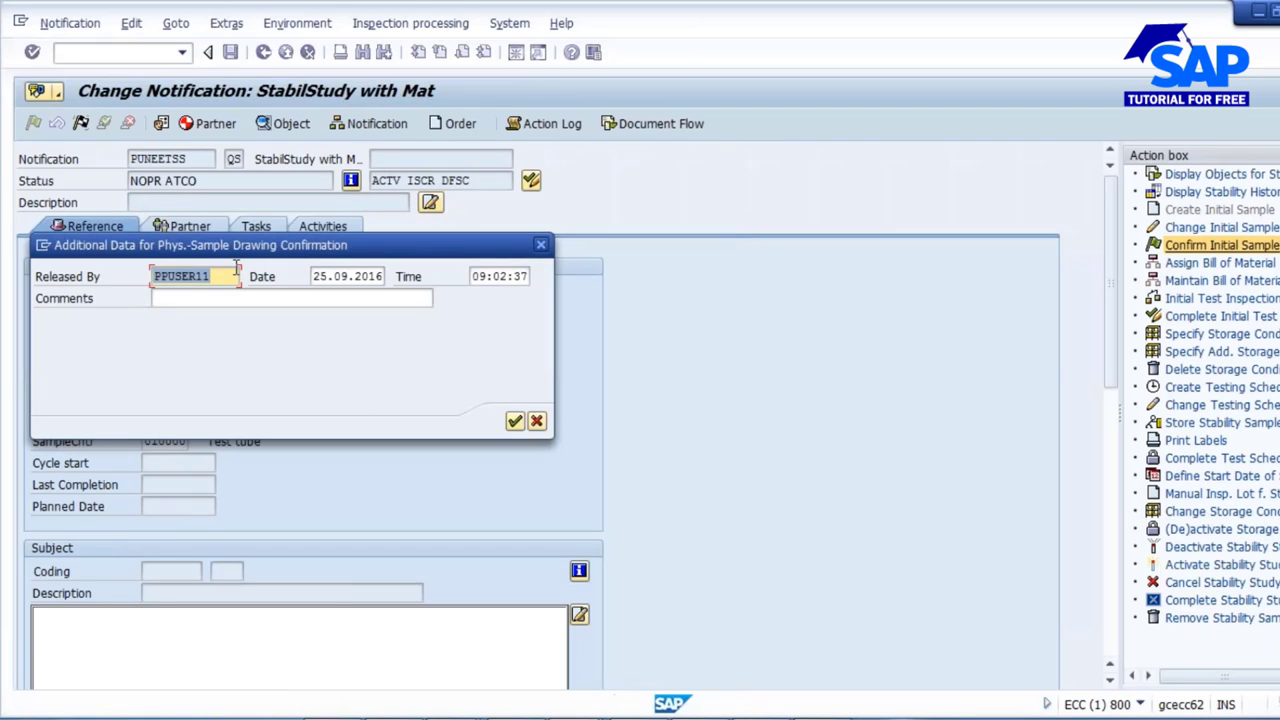
left_click(185, 296)
type("OK")
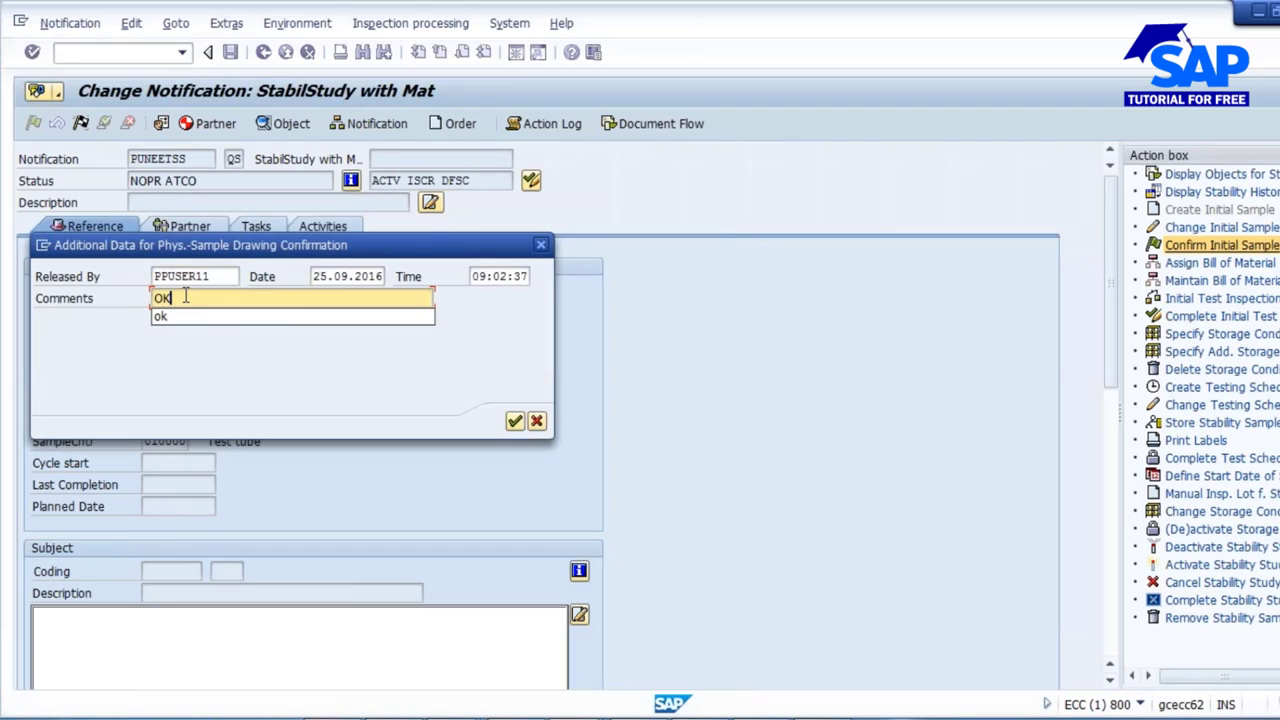
key("Return")
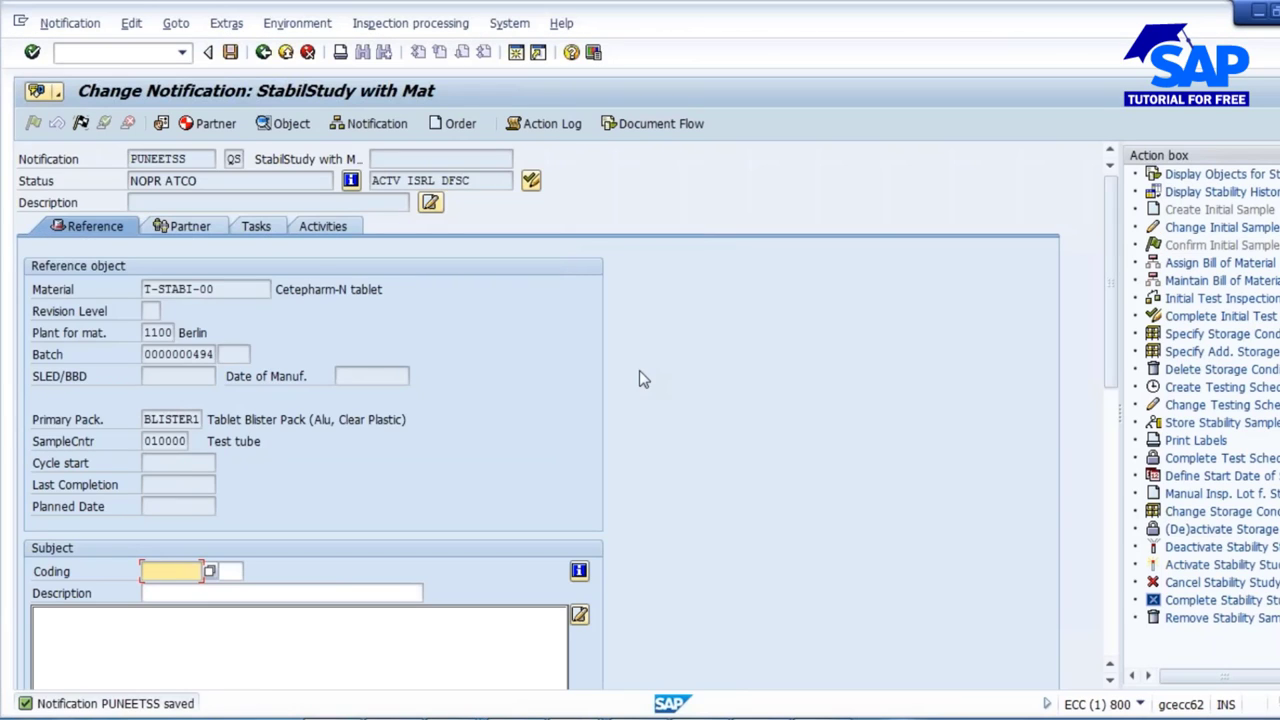
left_click(230, 52)
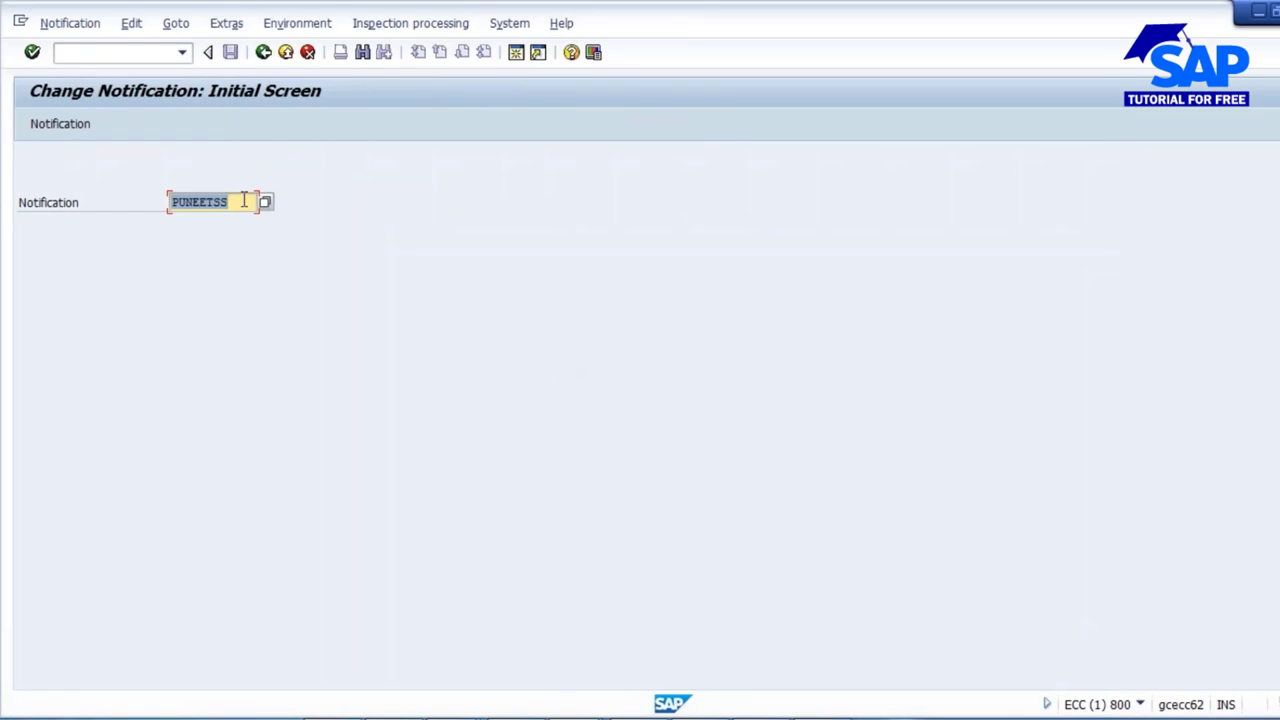
left_click(529, 291)
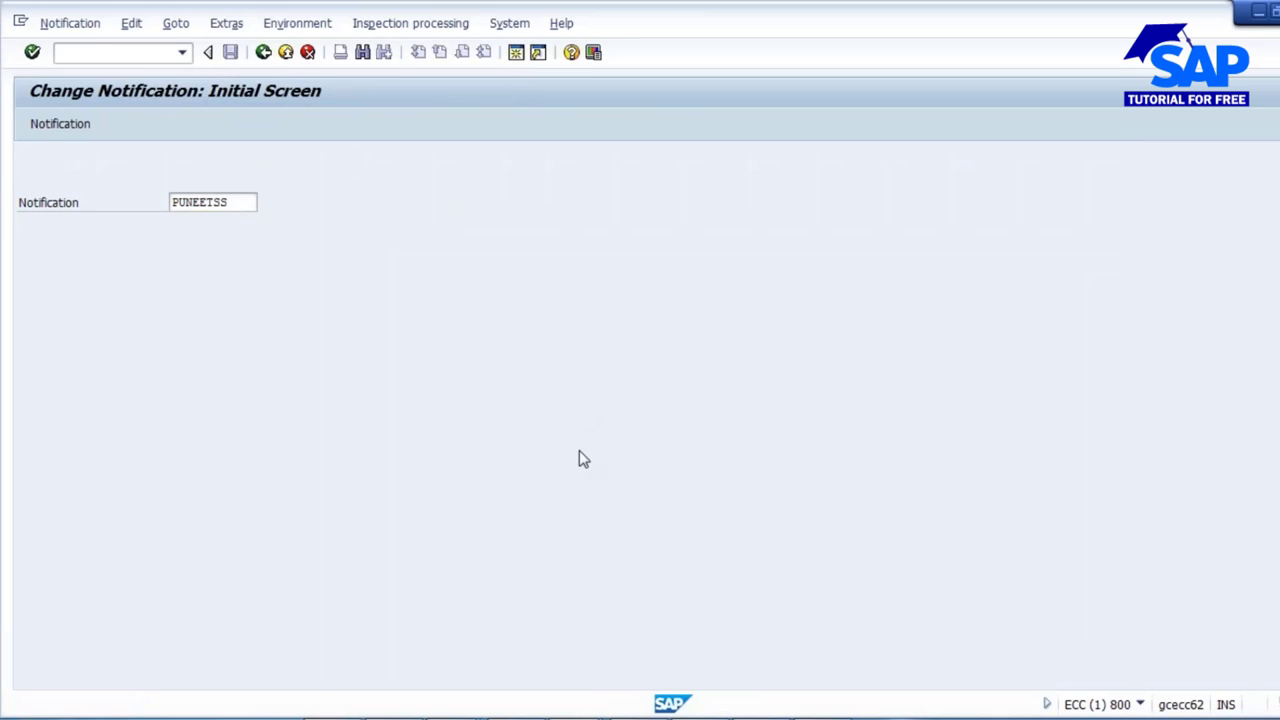
List all inspection lots created on 25.09.2016 in plant 1100 with transaction QA32.
key("F3")
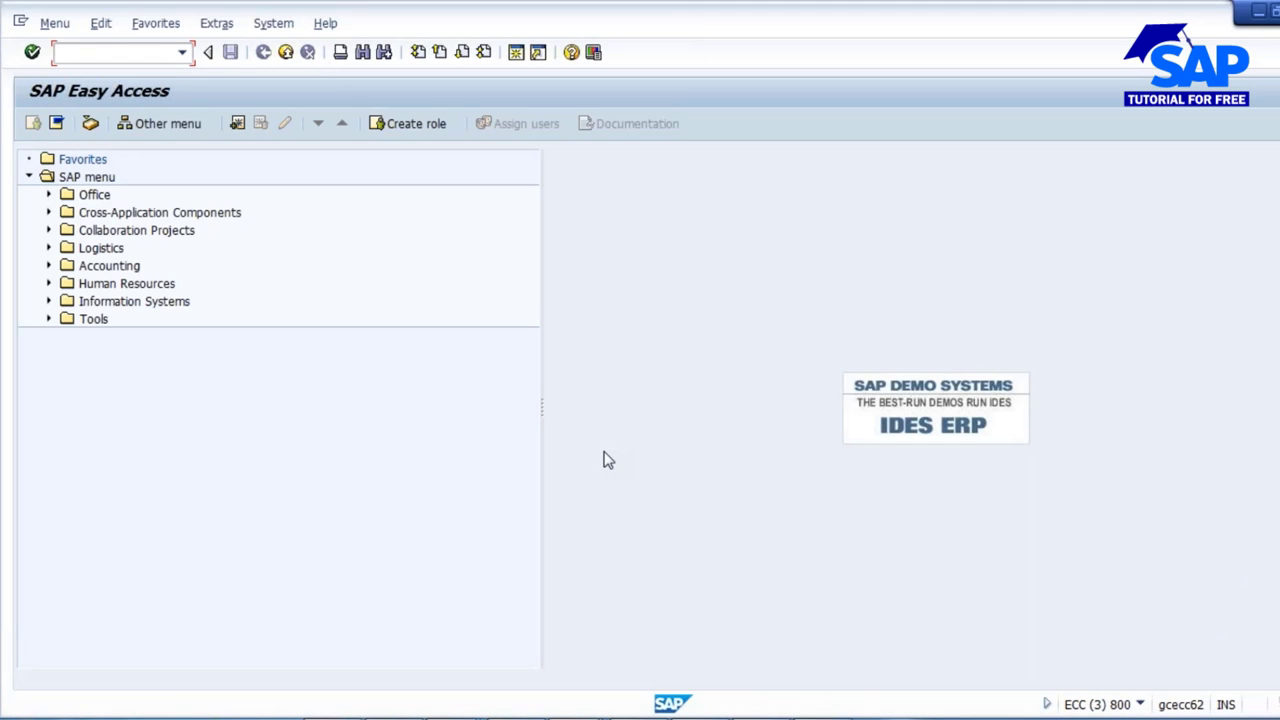
type("QA32")
key("Return")
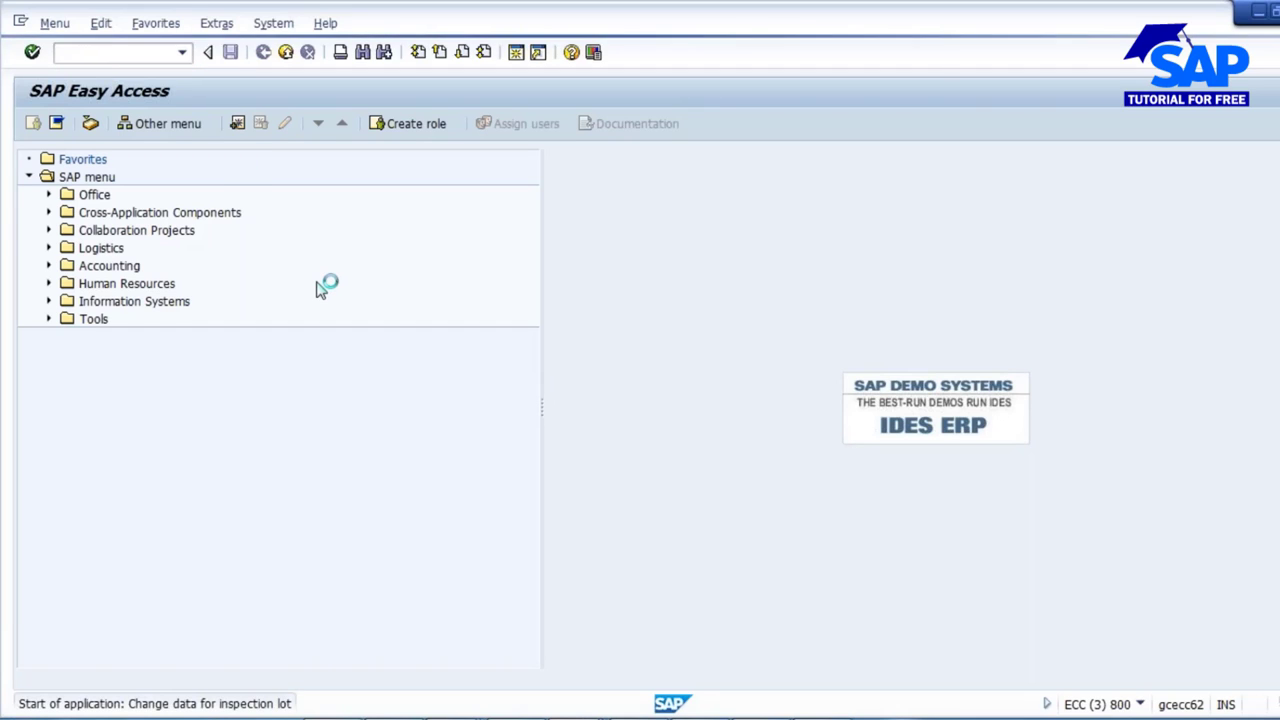
key("Tab")
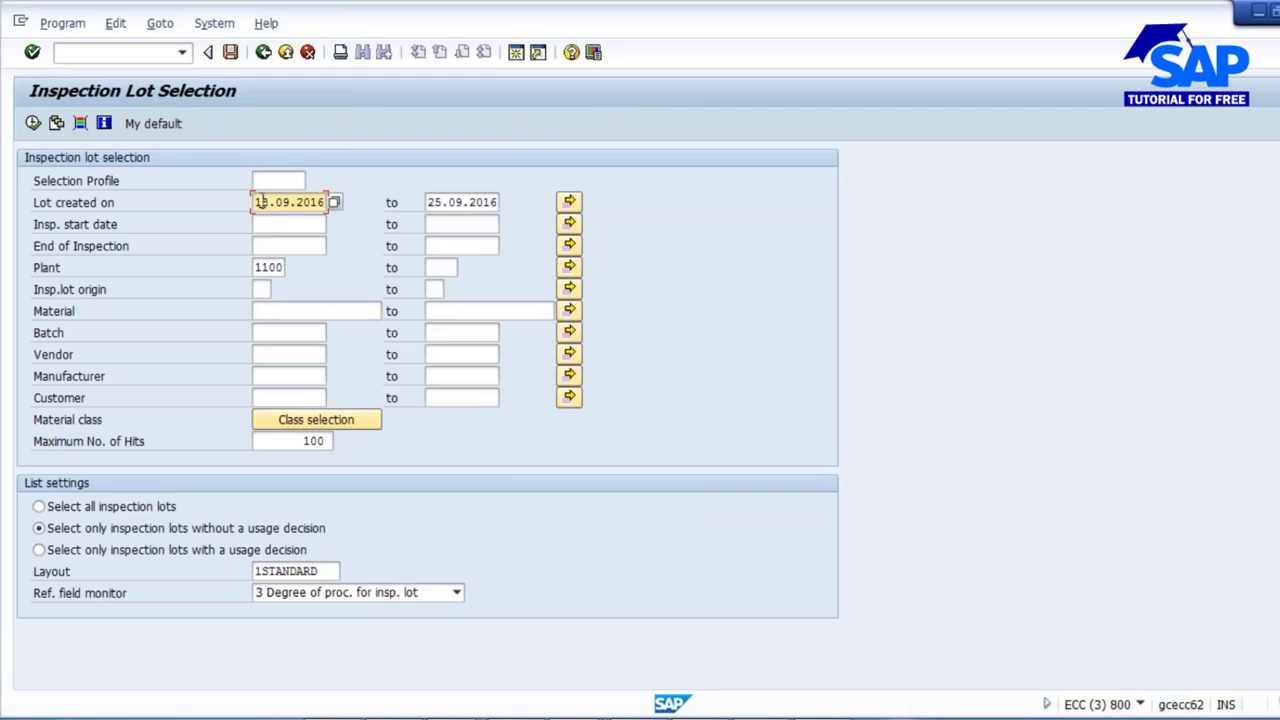
key("Delete")
key("Delete")
type("25")
left_click(284, 314)
left_click(110, 506)
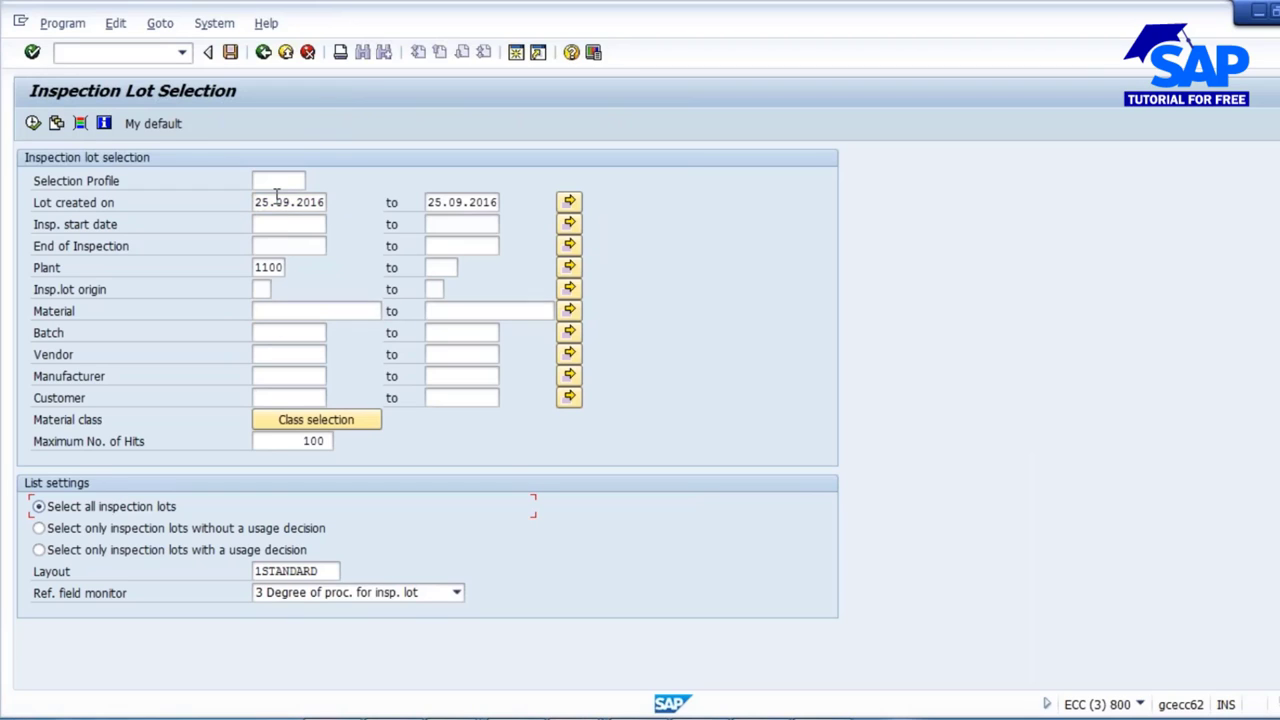
left_click(293, 313)
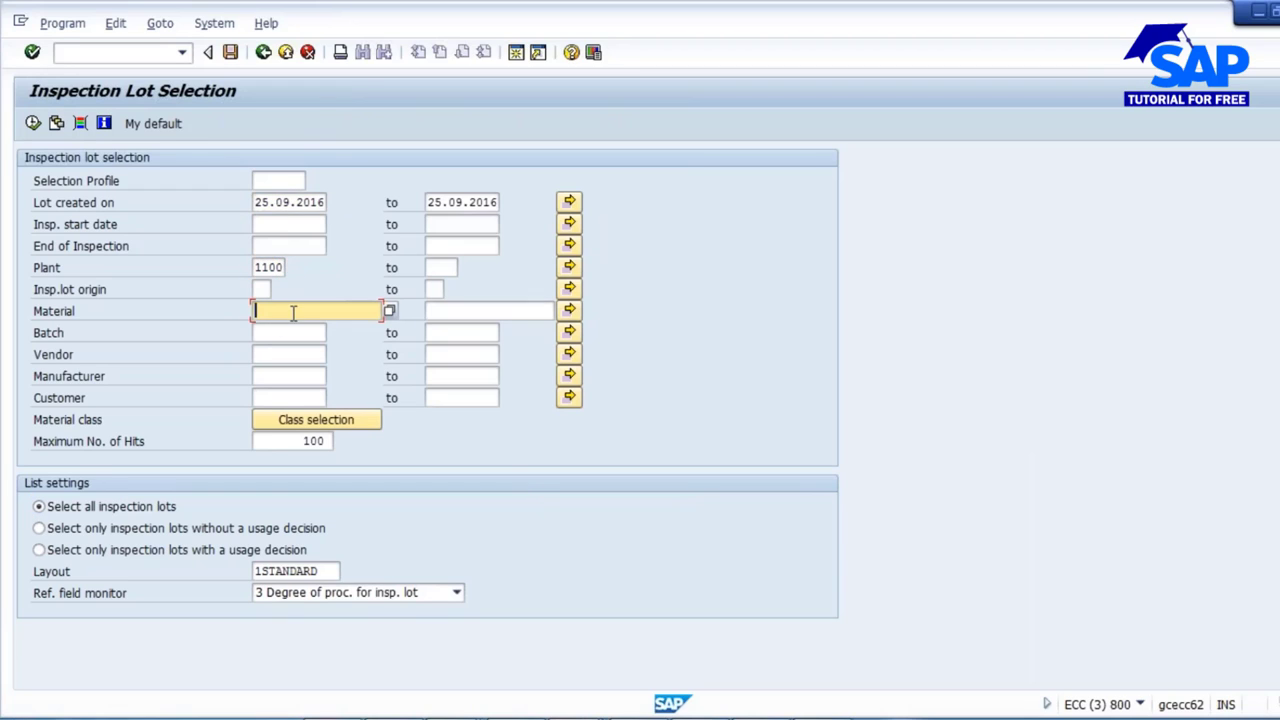
left_click(33, 123)
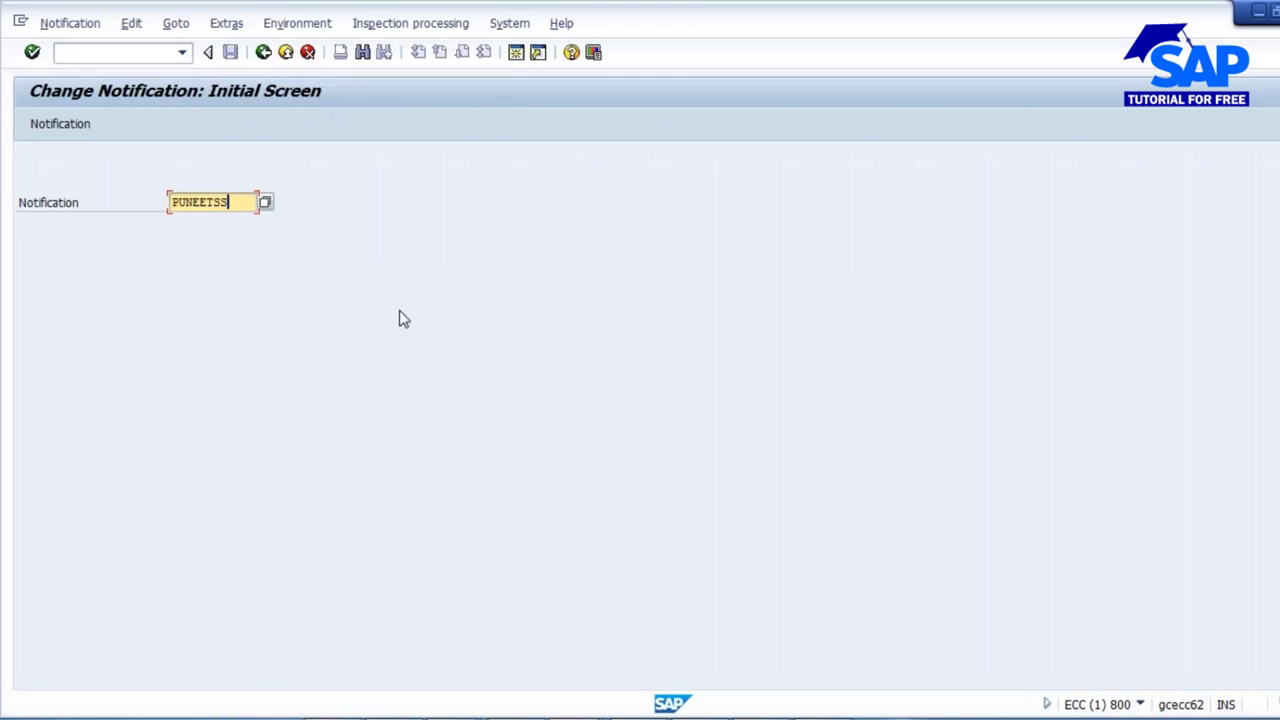
Reopen the notification in change mode, start its initial test inspection and accept the sample-drawing confirmation data.
key("Return")
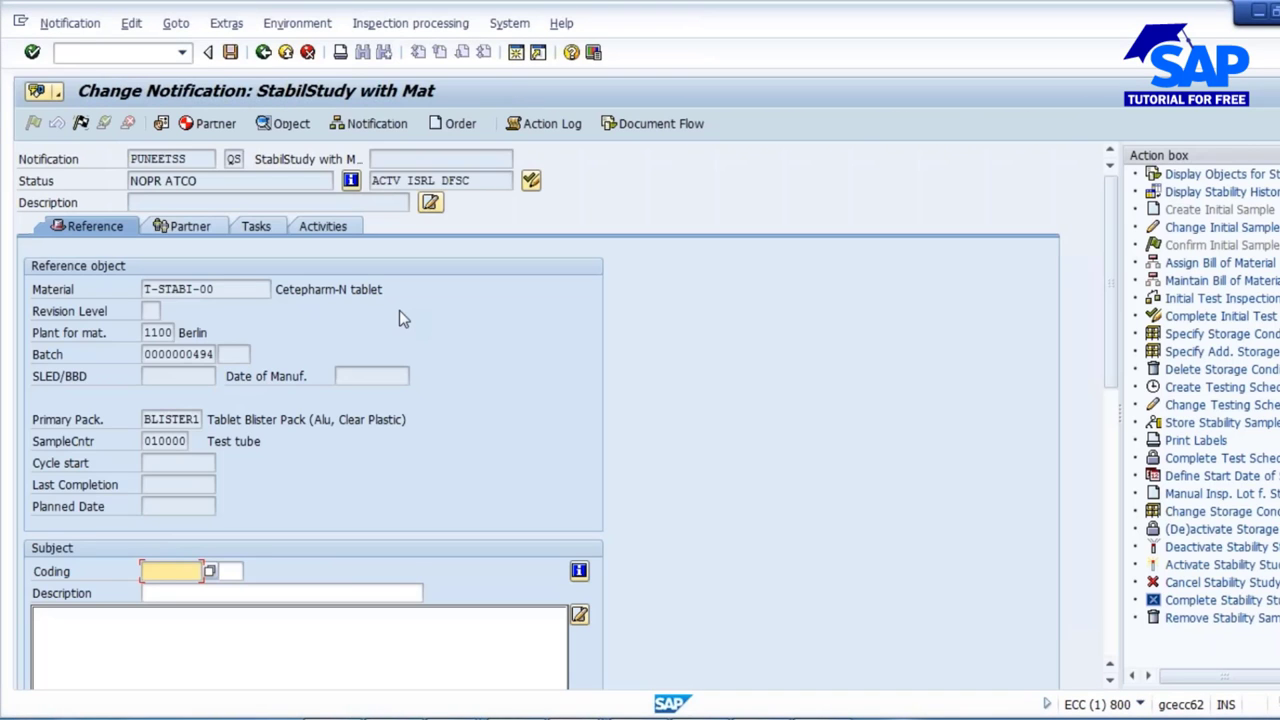
left_click(1198, 299)
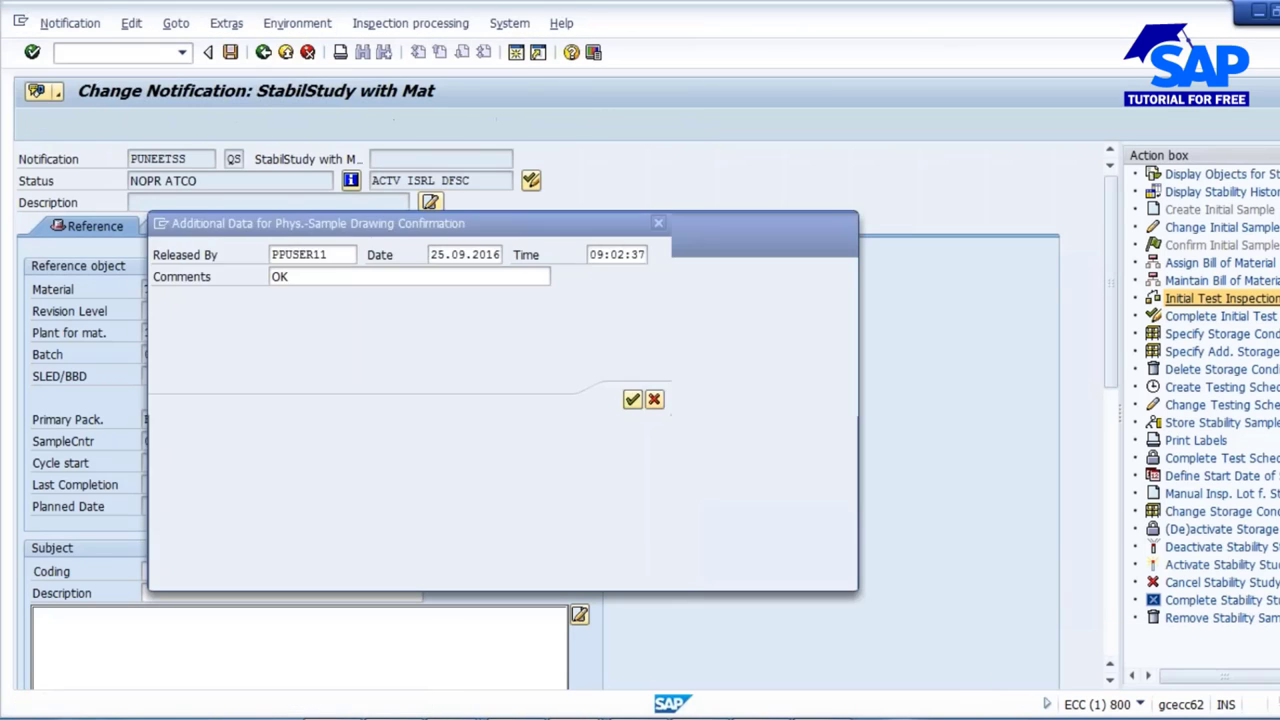
key("Return")
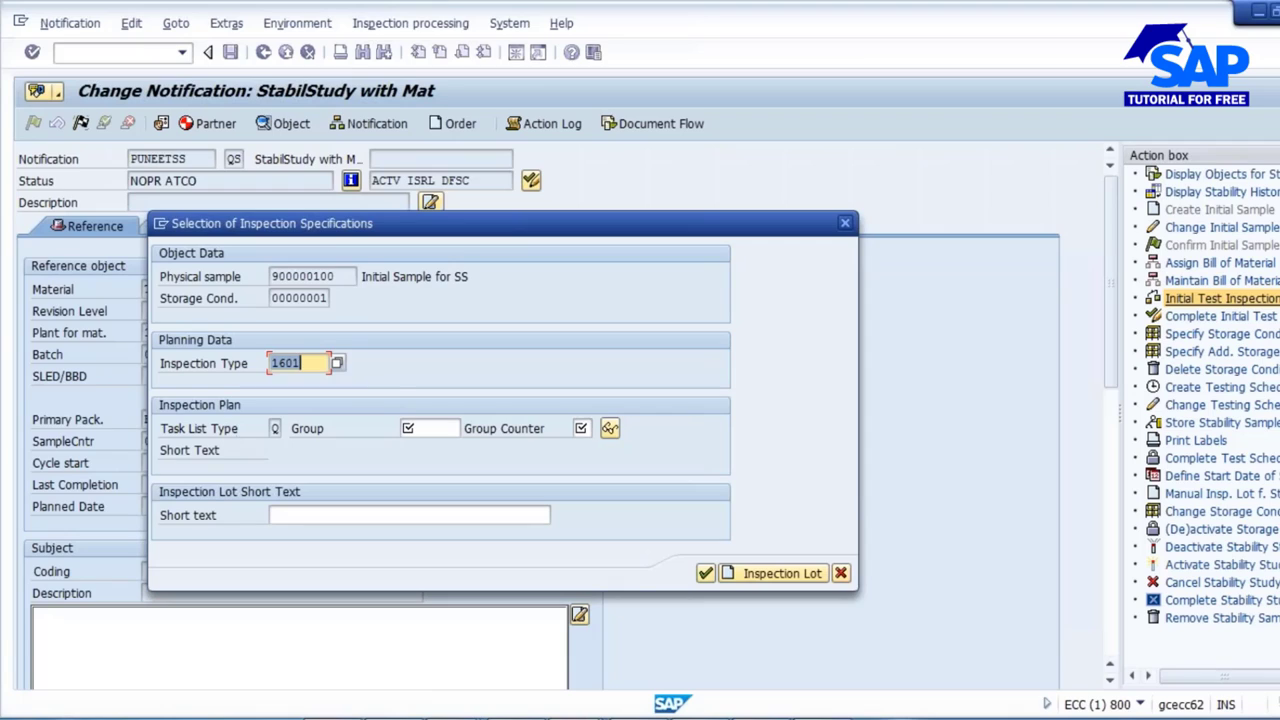
Copy the physical sample's number and start the physical sample display transaction QPR3 in a new session.
left_click_drag(337, 275, 248, 276)
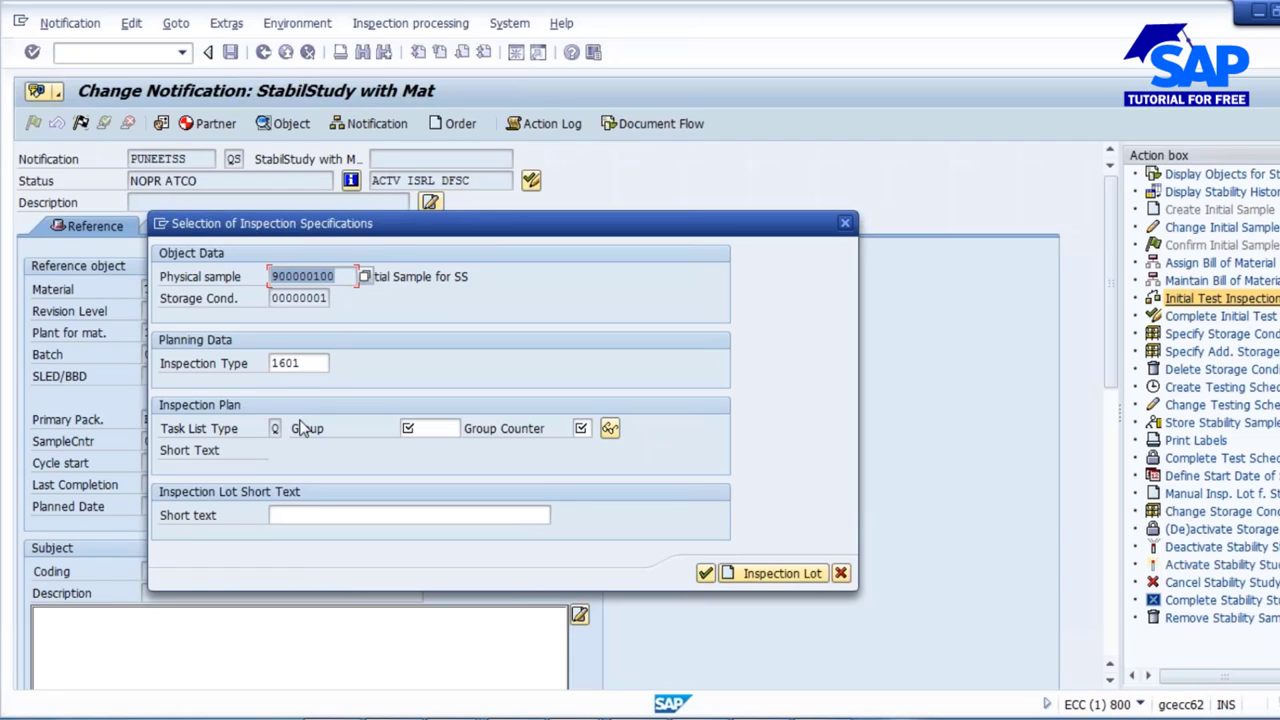
left_click(161, 223)
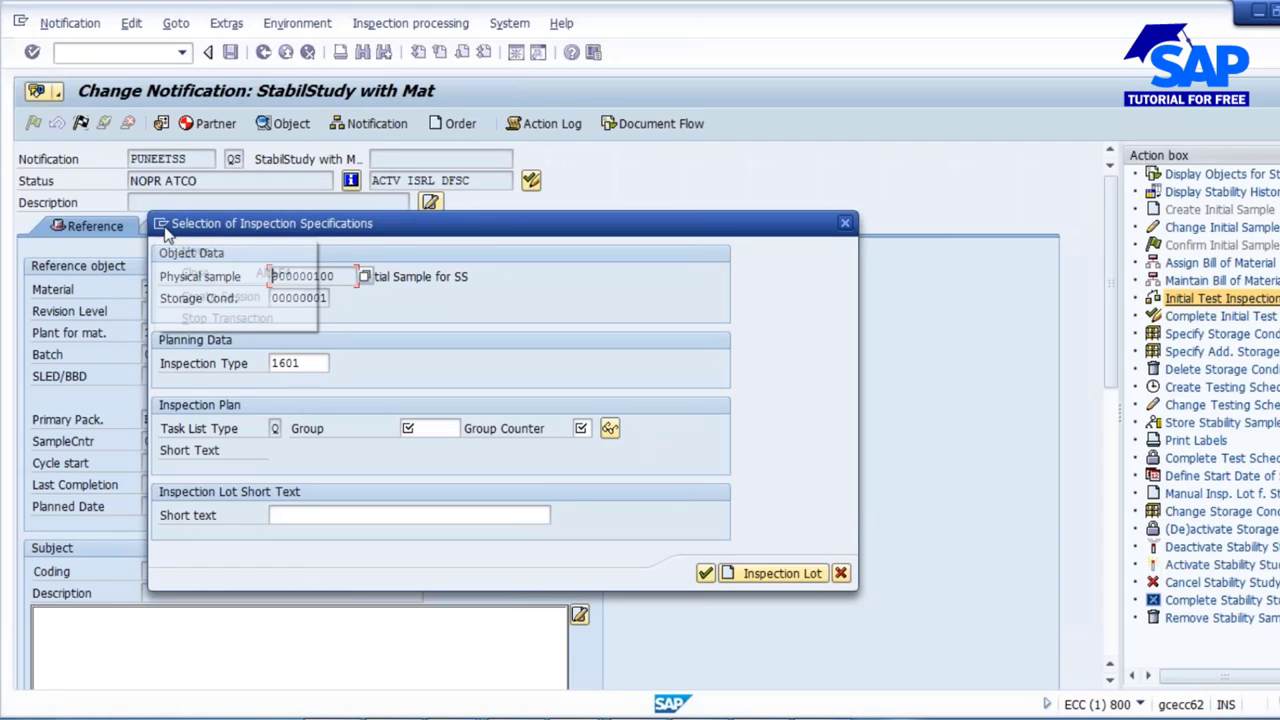
left_click(569, 358)
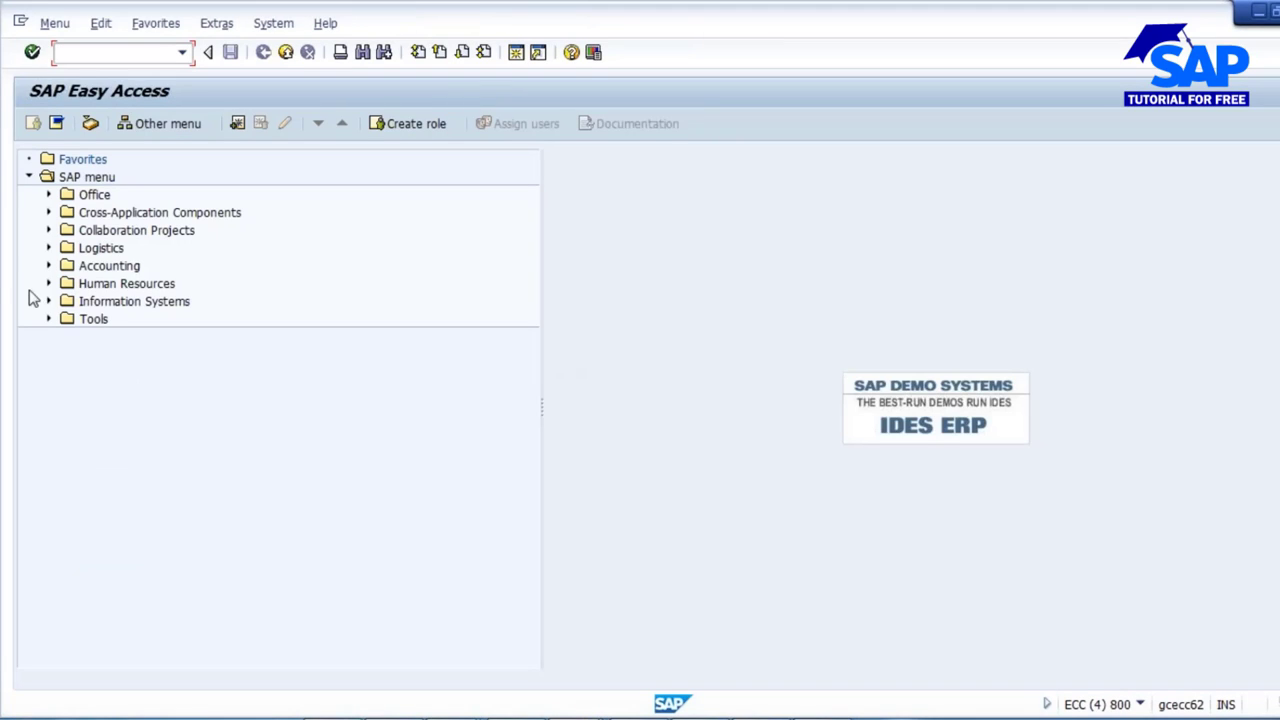
left_click(49, 249)
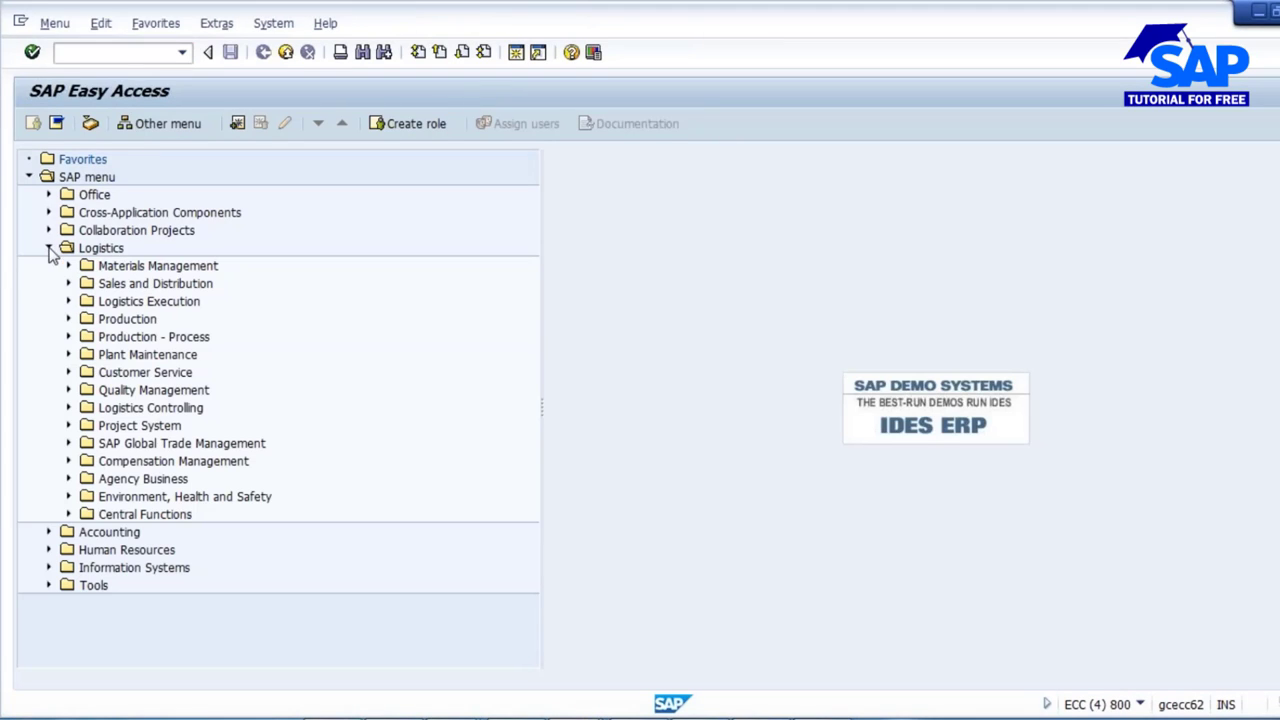
left_click(69, 391)
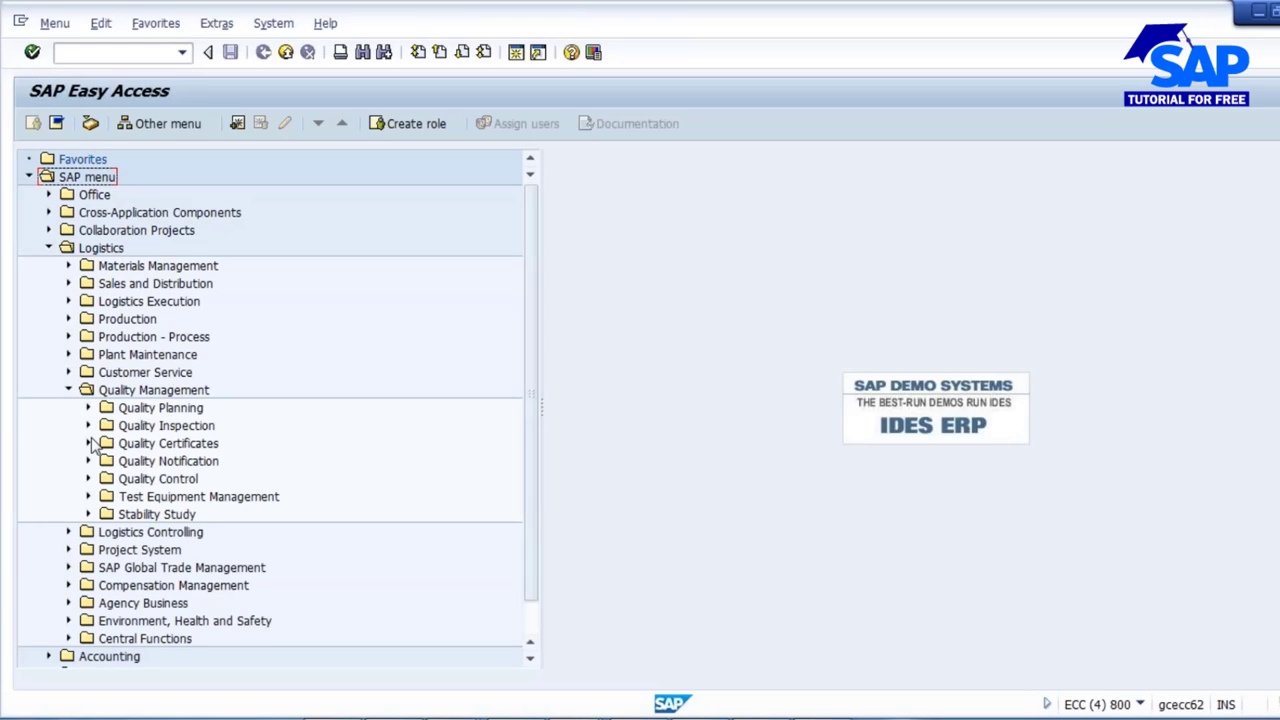
left_click(89, 426)
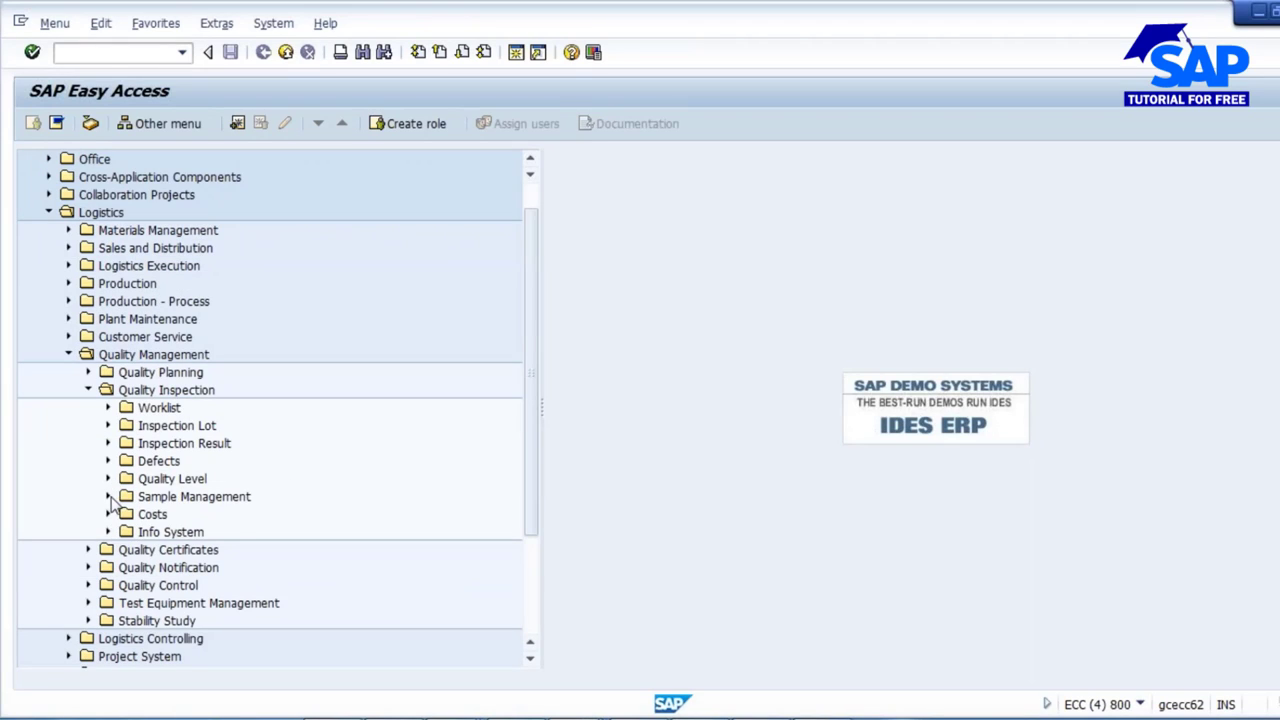
left_click(109, 496)
left_click(127, 532)
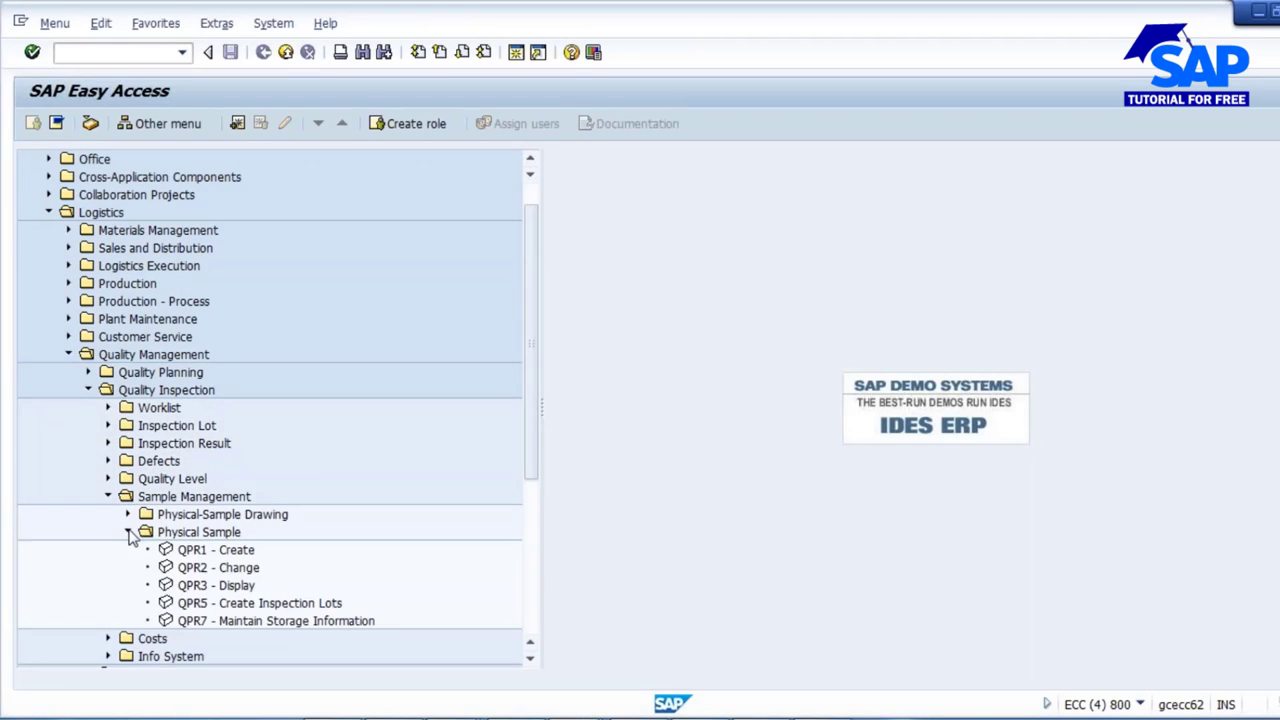
left_click(199, 590)
double_click(199, 590)
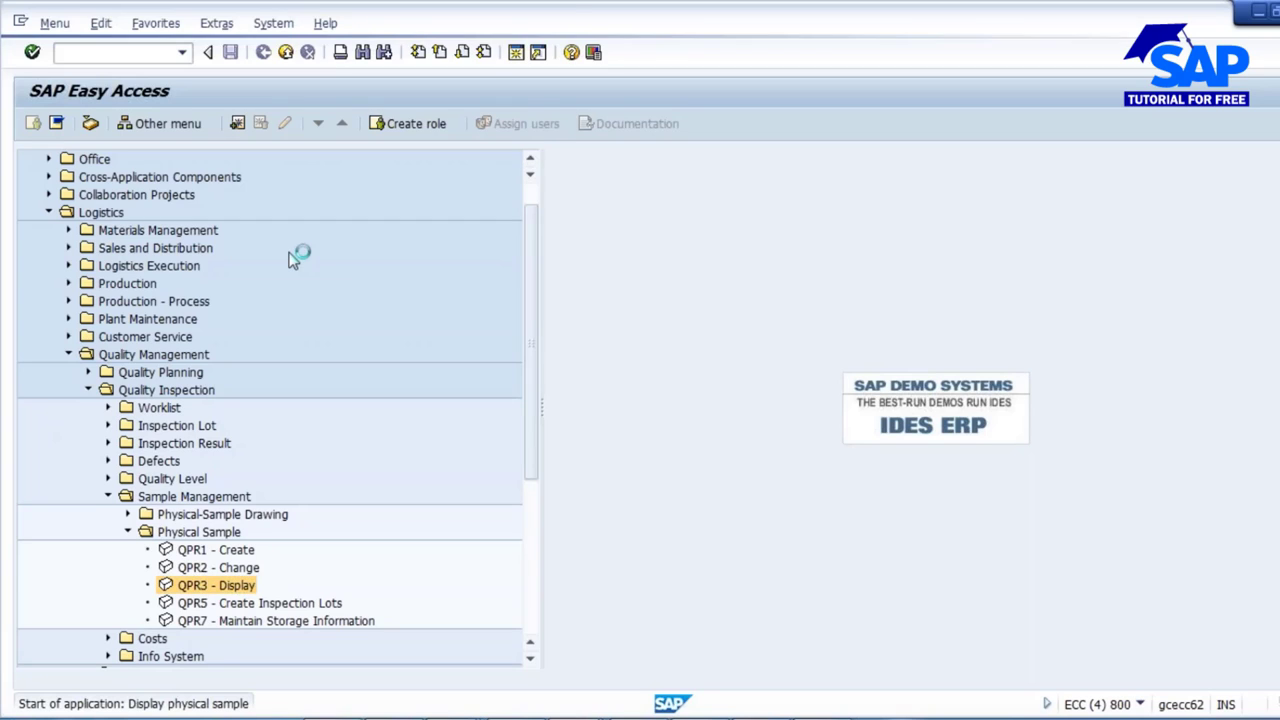
Display physical sample 900000100 and examine its material, batch, sample container and sample quantity.
left_click_drag(208, 202, 99, 200)
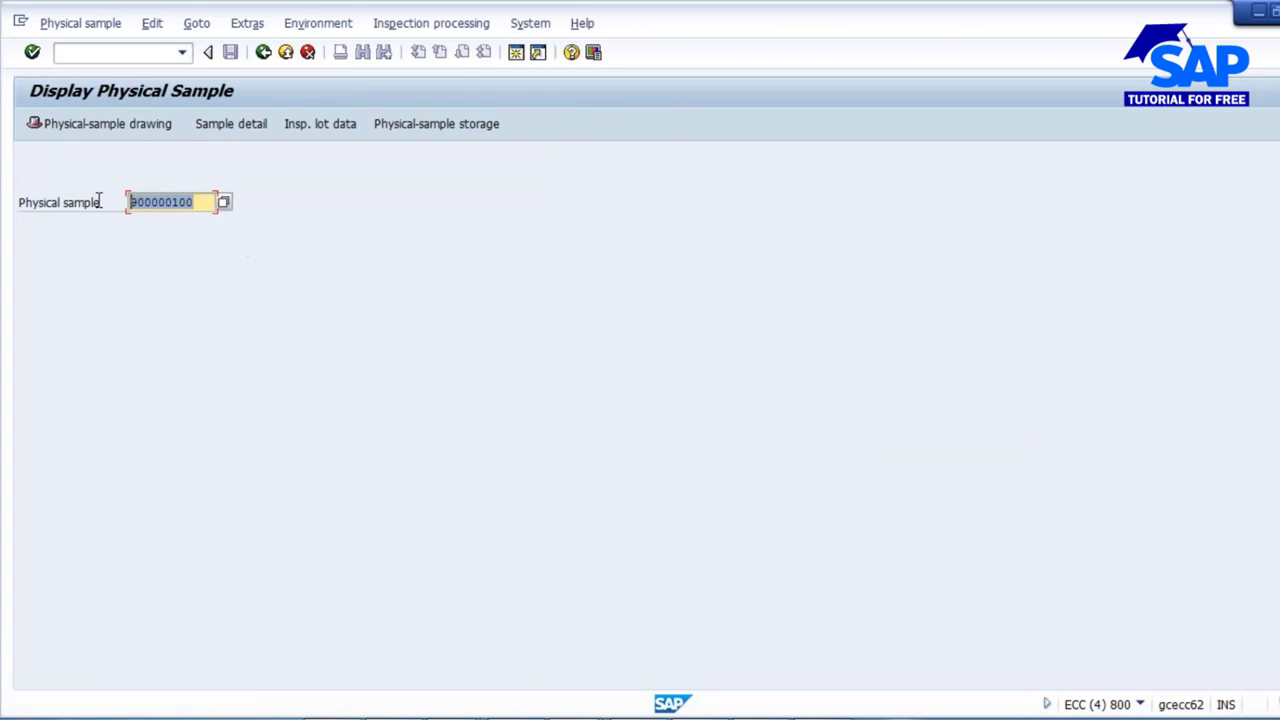
key("Return")
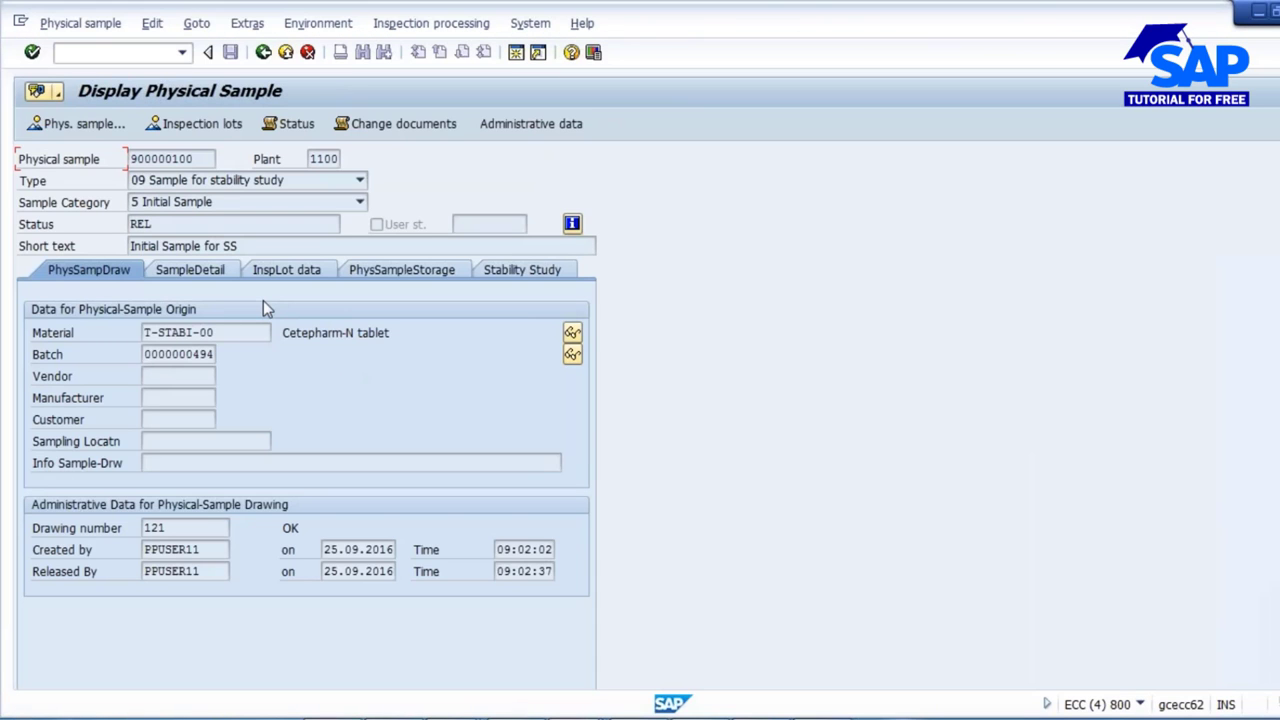
left_click_drag(232, 332, 100, 332)
left_click(185, 354)
left_click(200, 272)
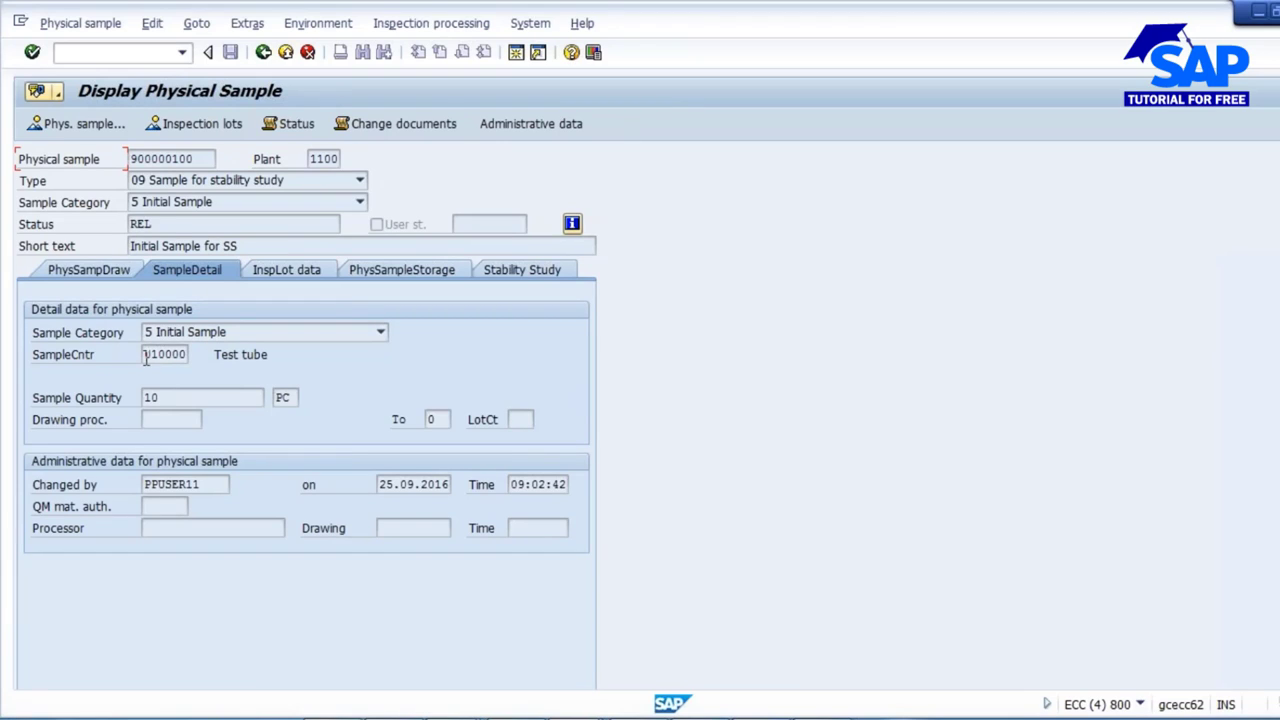
left_click_drag(146, 358, 216, 360)
left_click(171, 401)
left_click(281, 399)
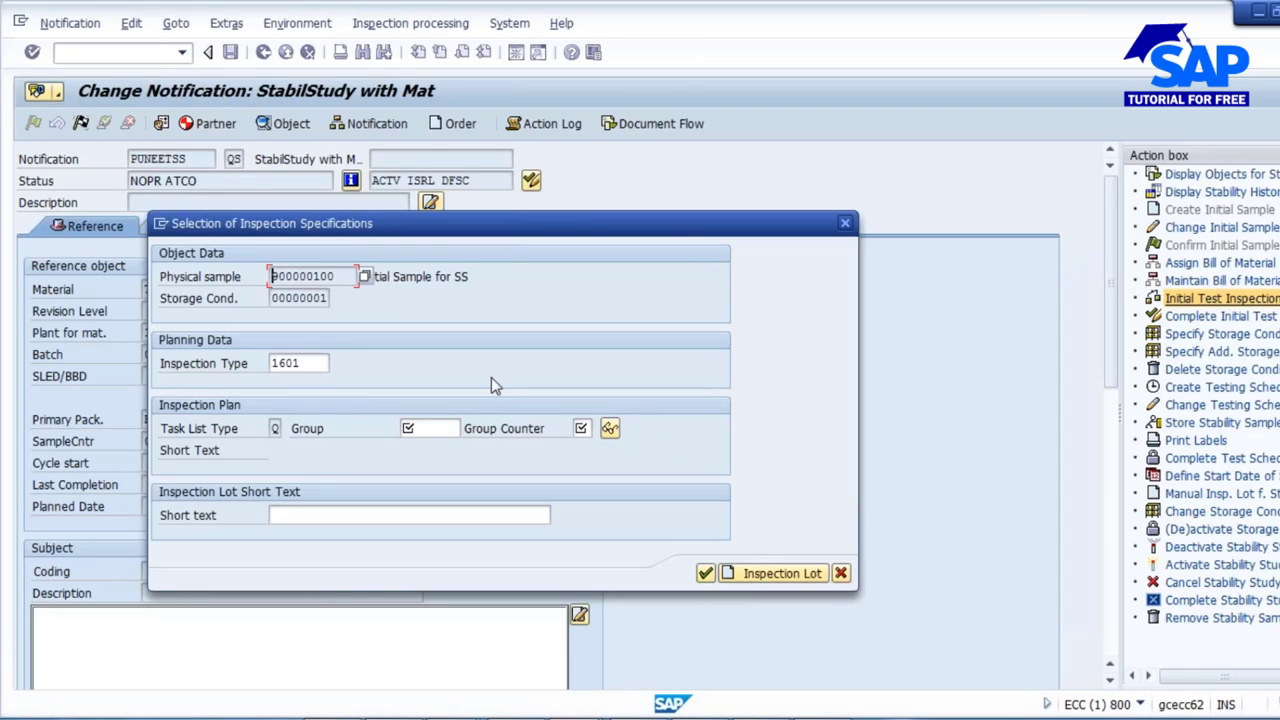
Examine the available inspection types for the initial test, including 1601, and close the list without changing the selection.
double_click(305, 364)
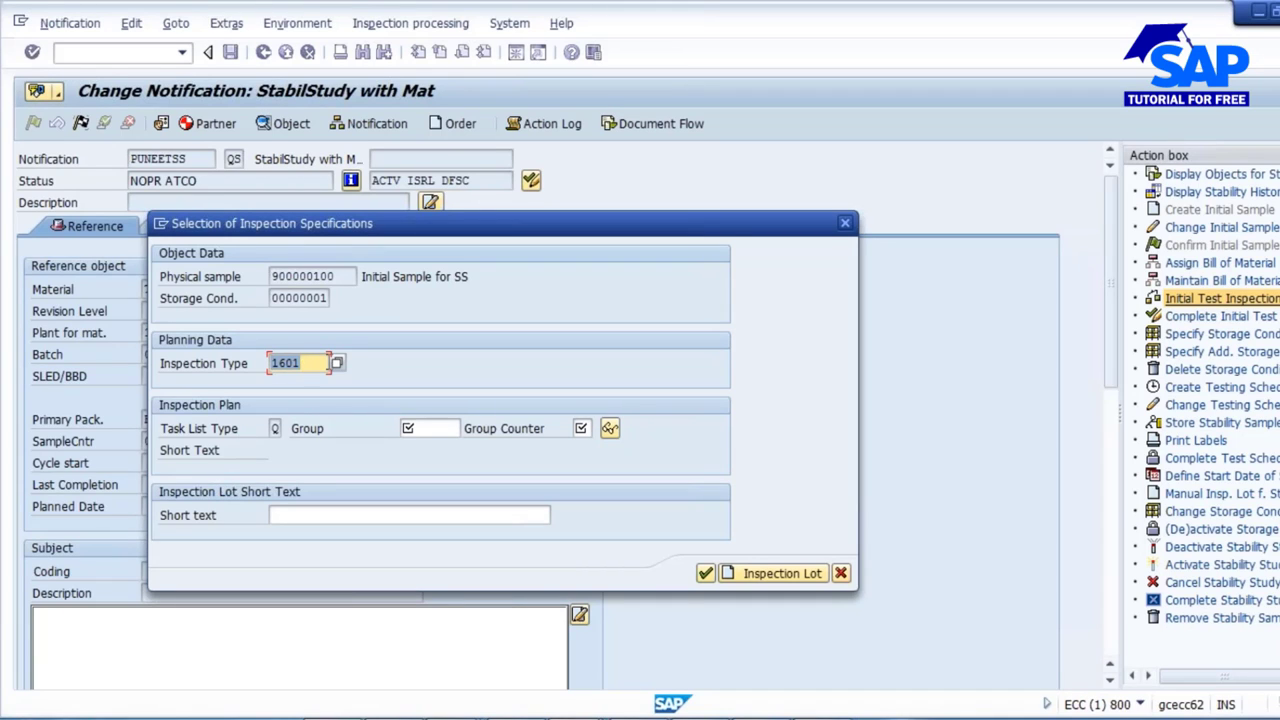
left_click(340, 366)
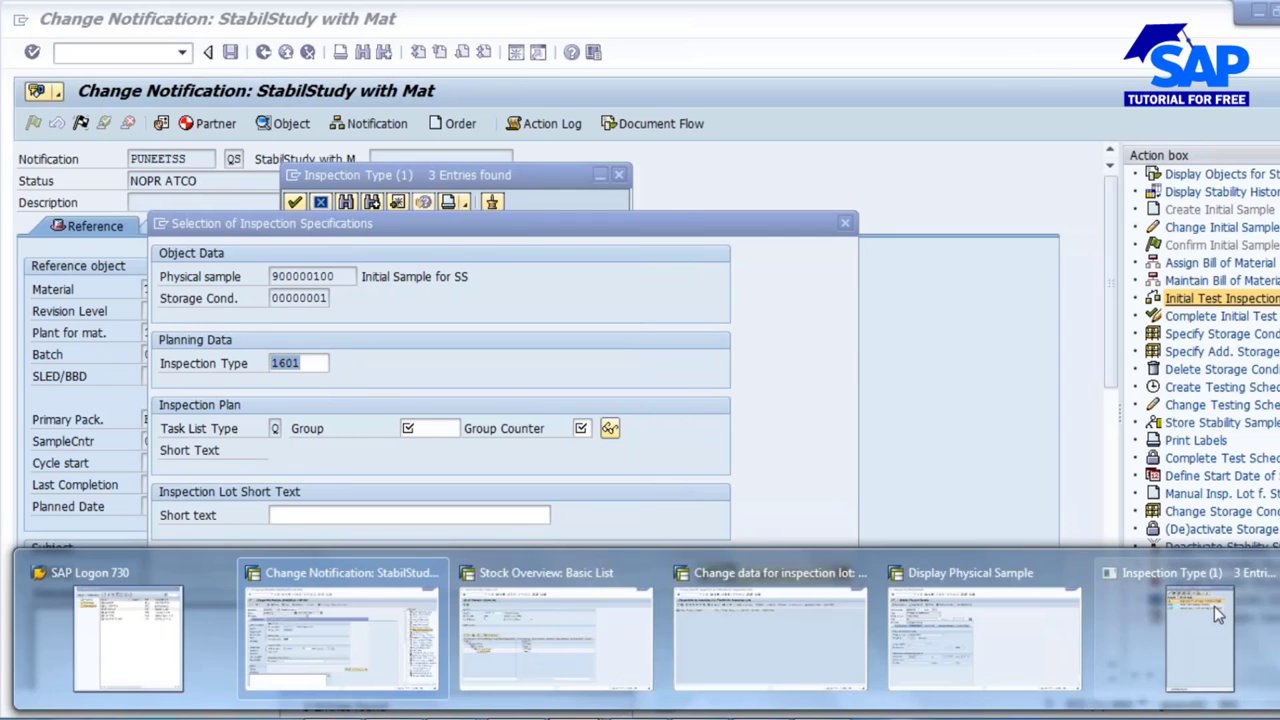
left_click(1214, 606)
left_click_drag(413, 189, 559, 265)
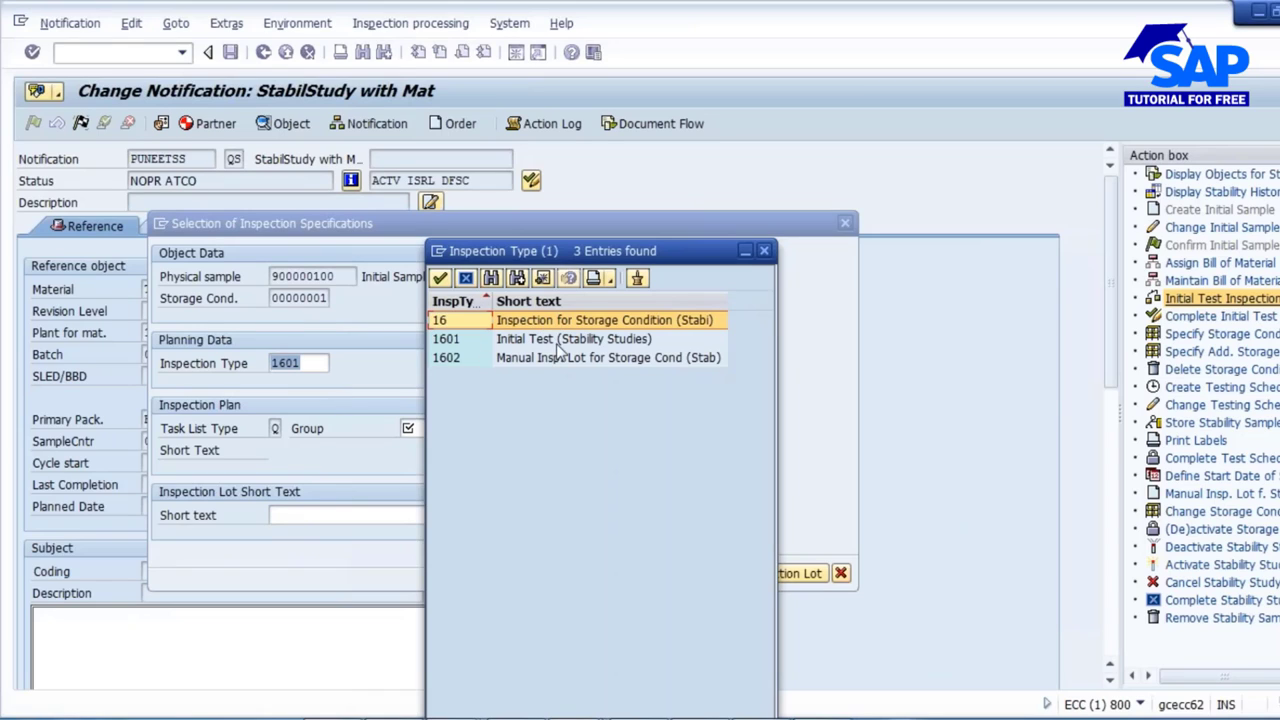
left_click(554, 341)
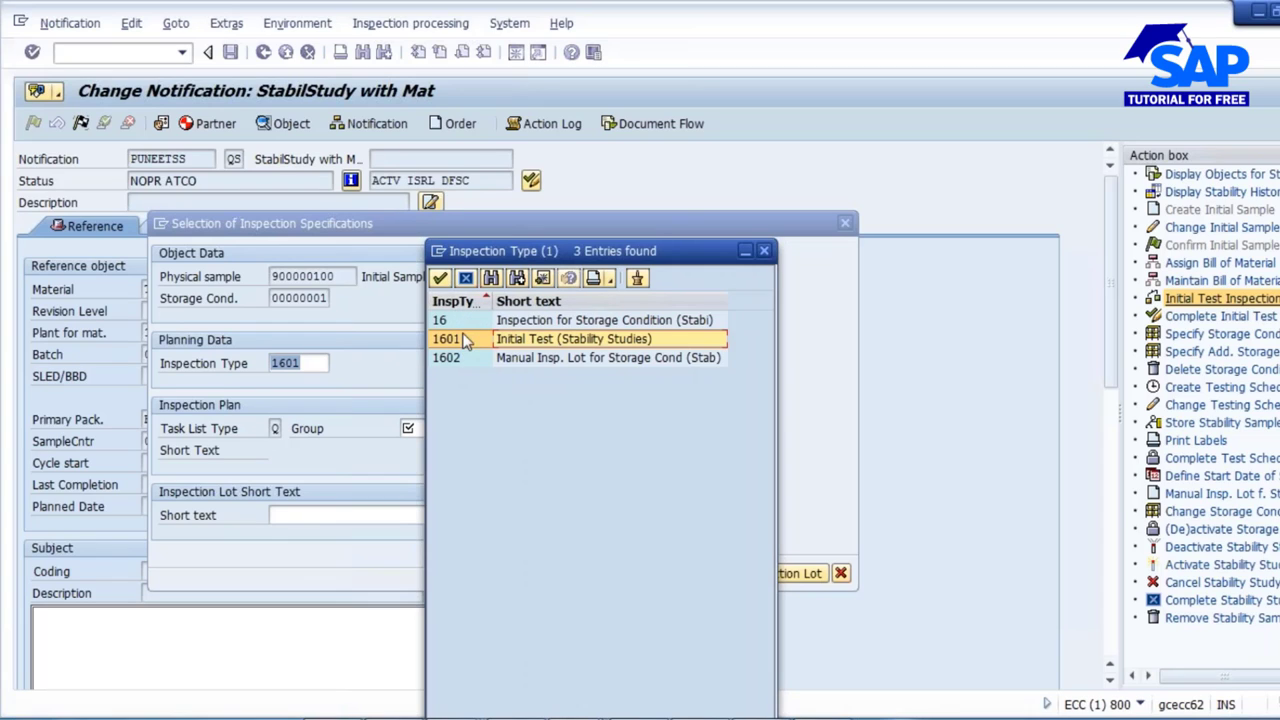
left_click(764, 251)
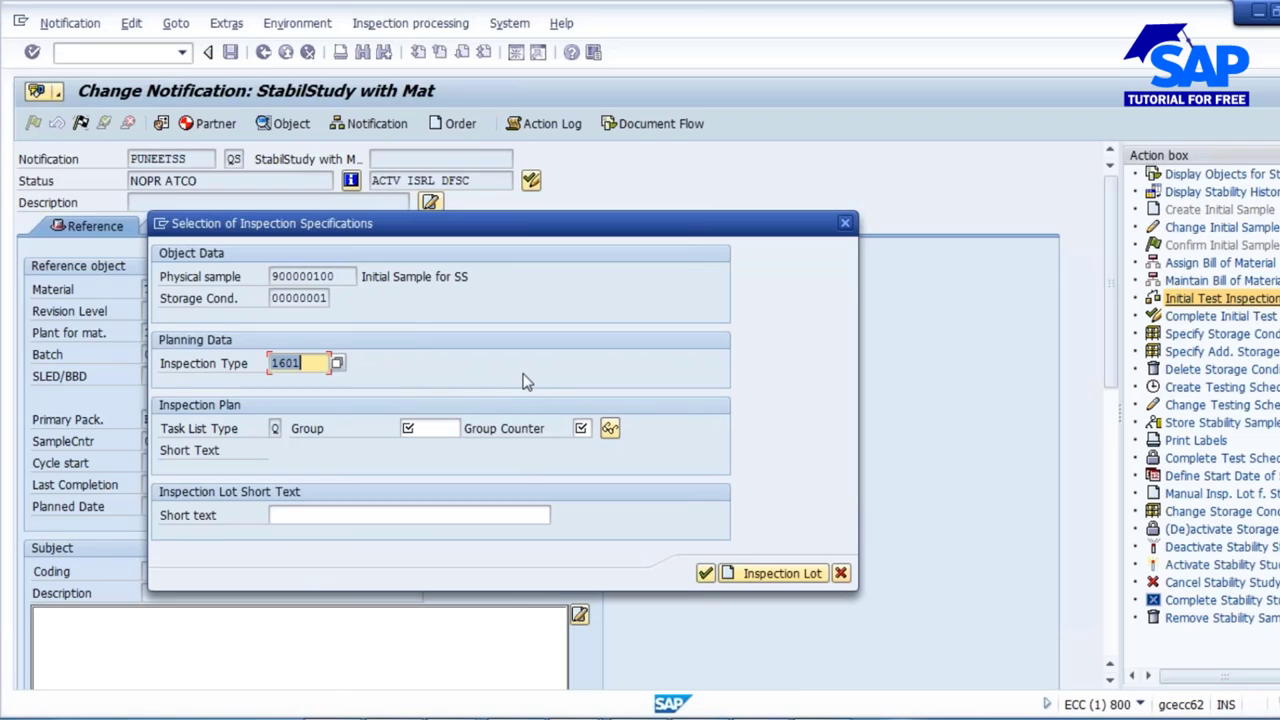
Leave the physical sample display, start the inspection plan display transaction and display the plan for material T-STABI-00 in plant 1100.
left_click(425, 428)
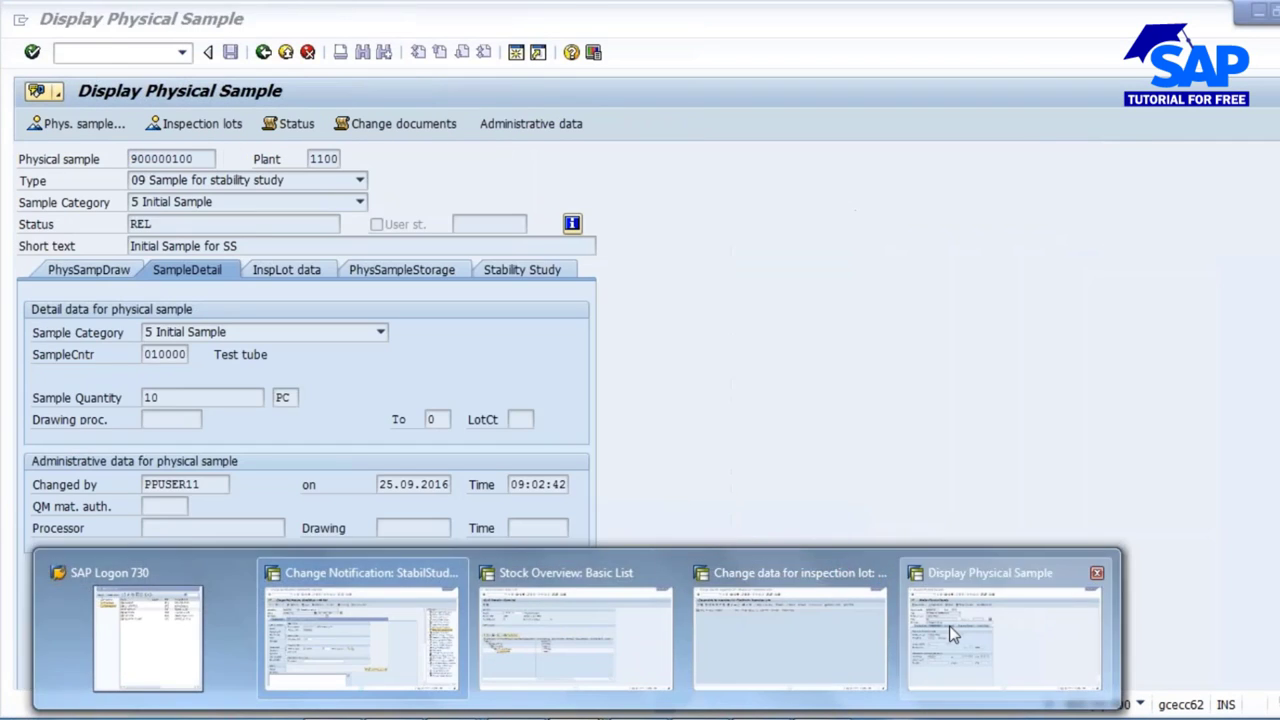
left_click(987, 610)
left_click(263, 51)
left_click(263, 51)
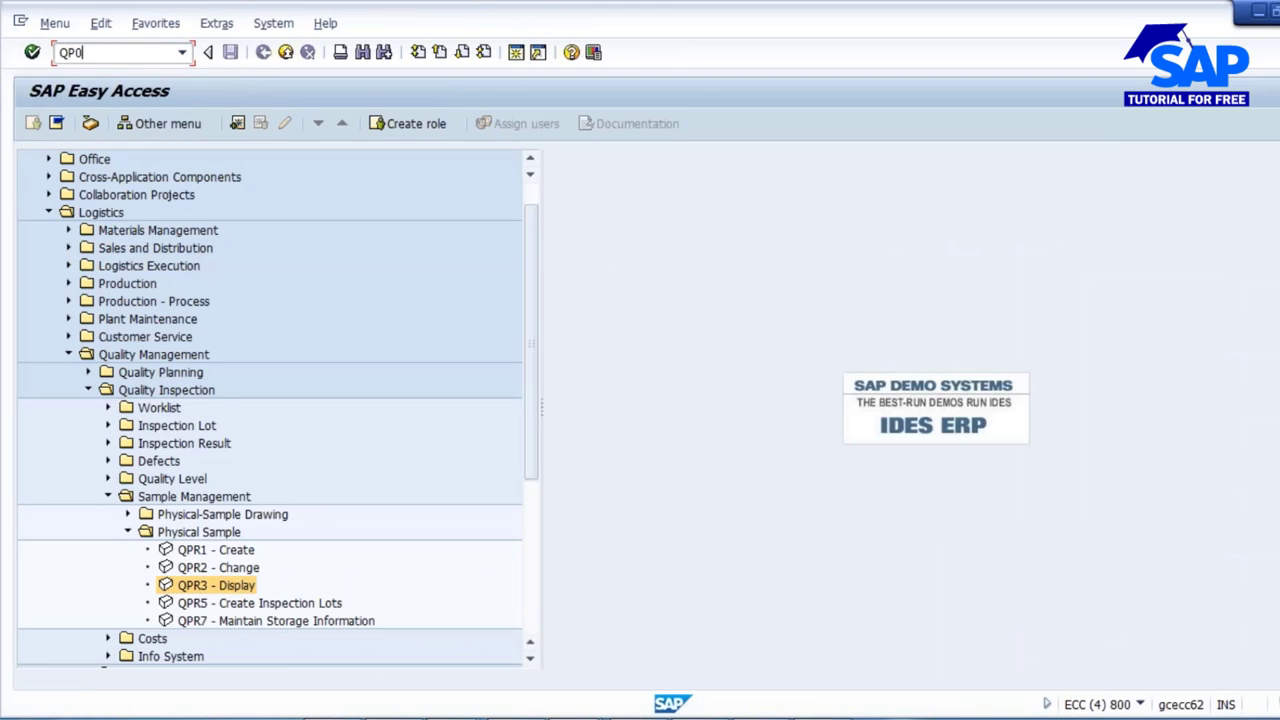
key("Return")
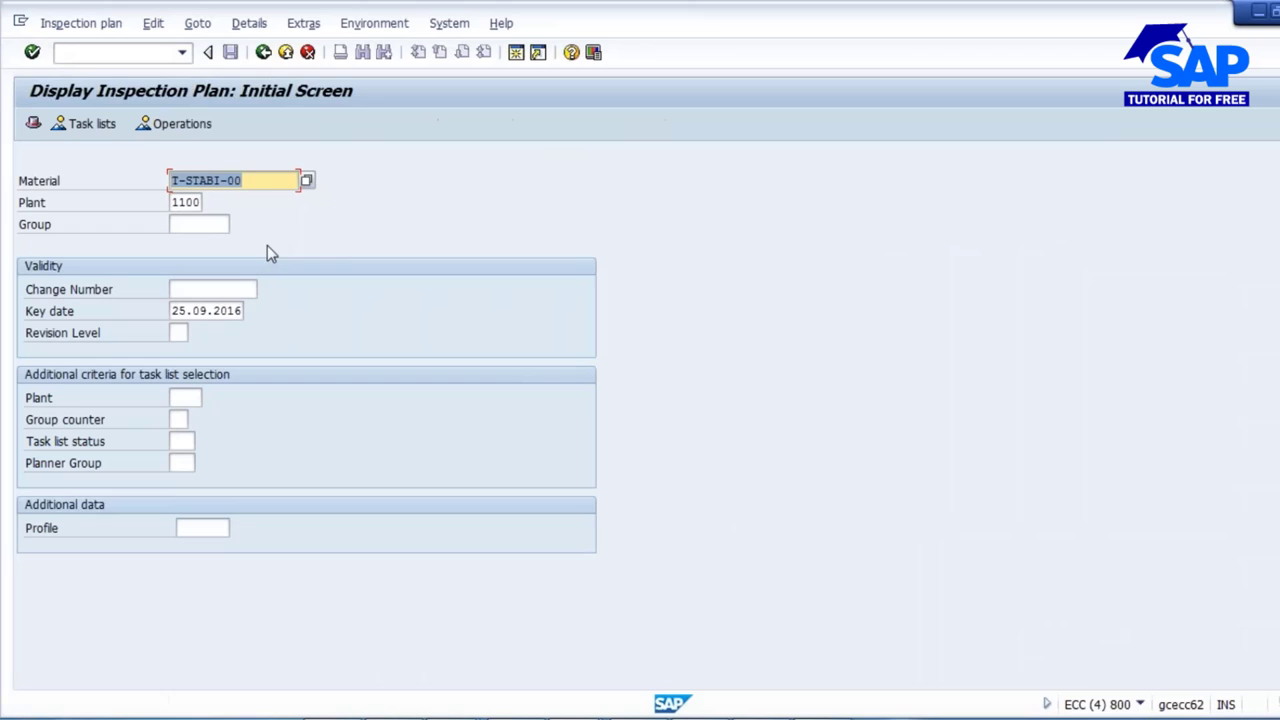
left_click(173, 202)
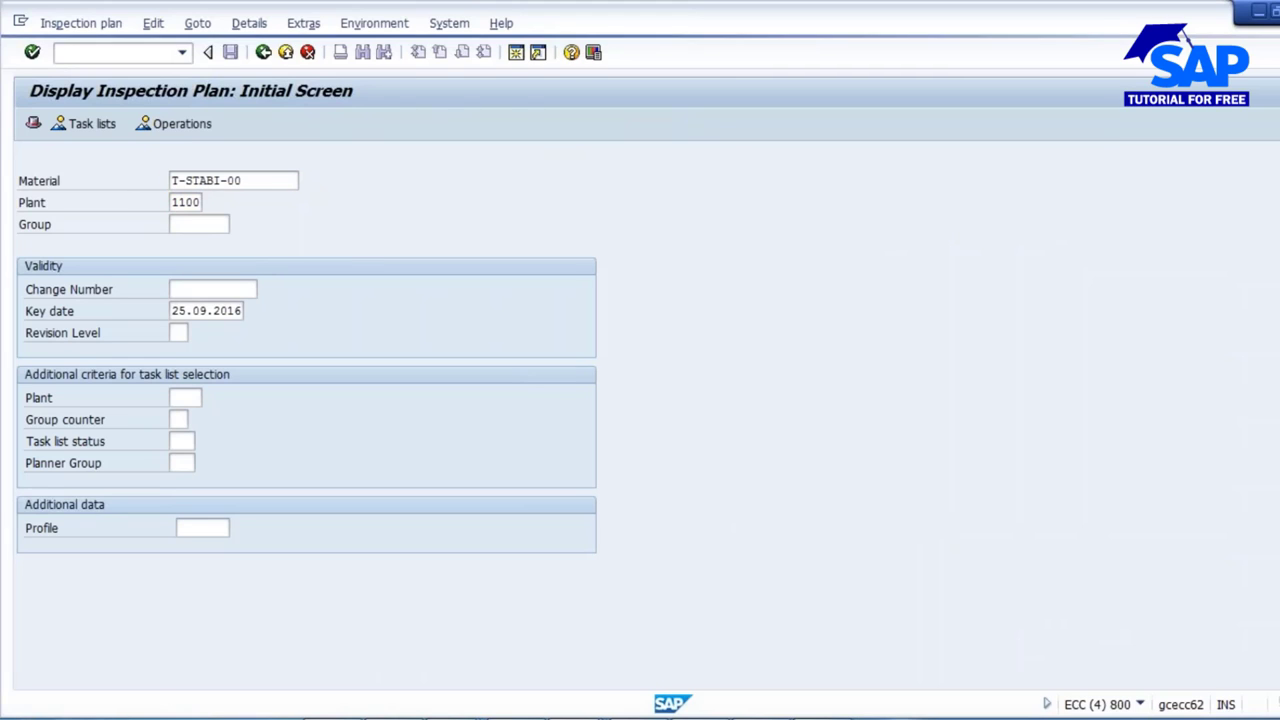
key("Return")
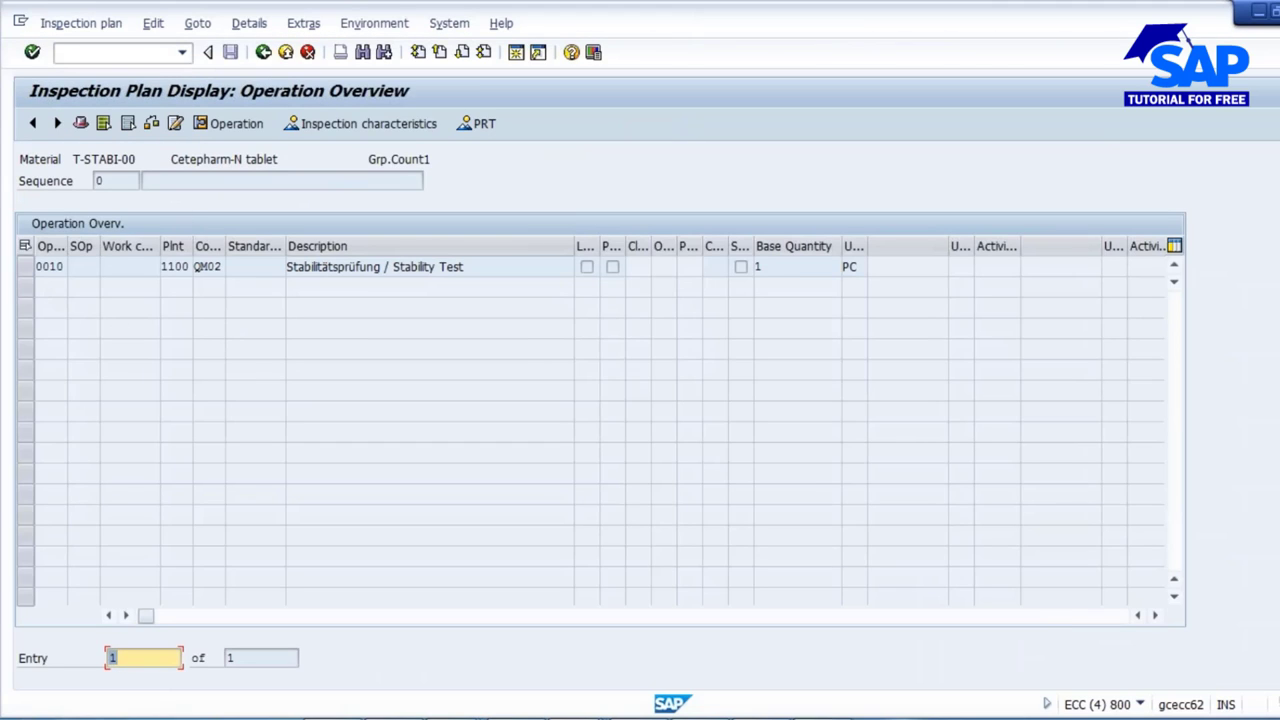
Open the inspection plan's header details and look up its group and group counter.
left_click(80, 125)
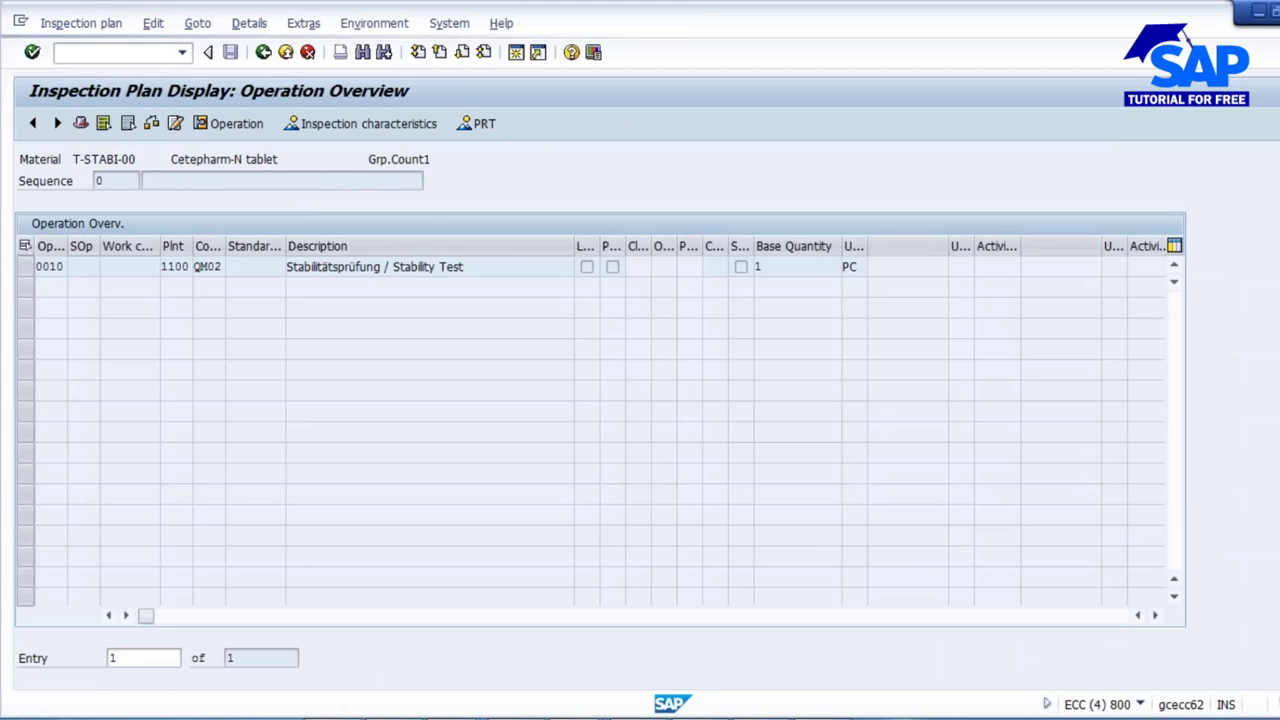
key("Tab")
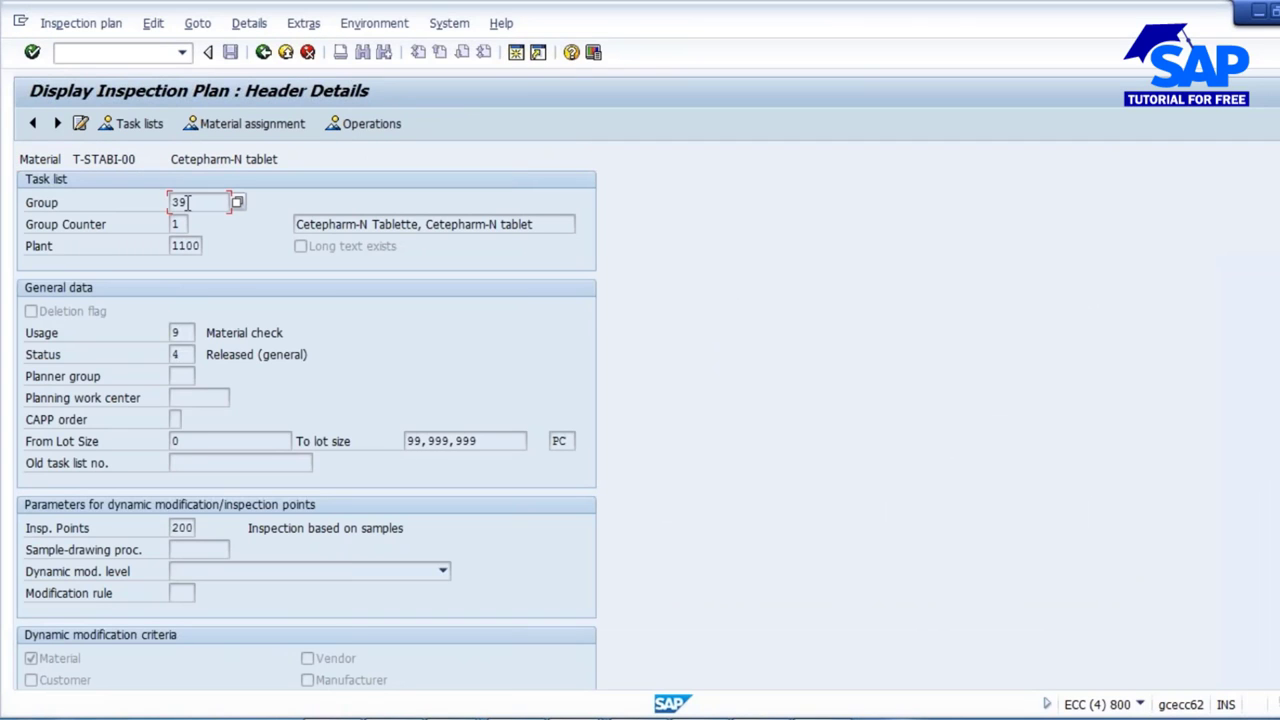
key("Tab")
key("shift+Tab")
key("Tab")
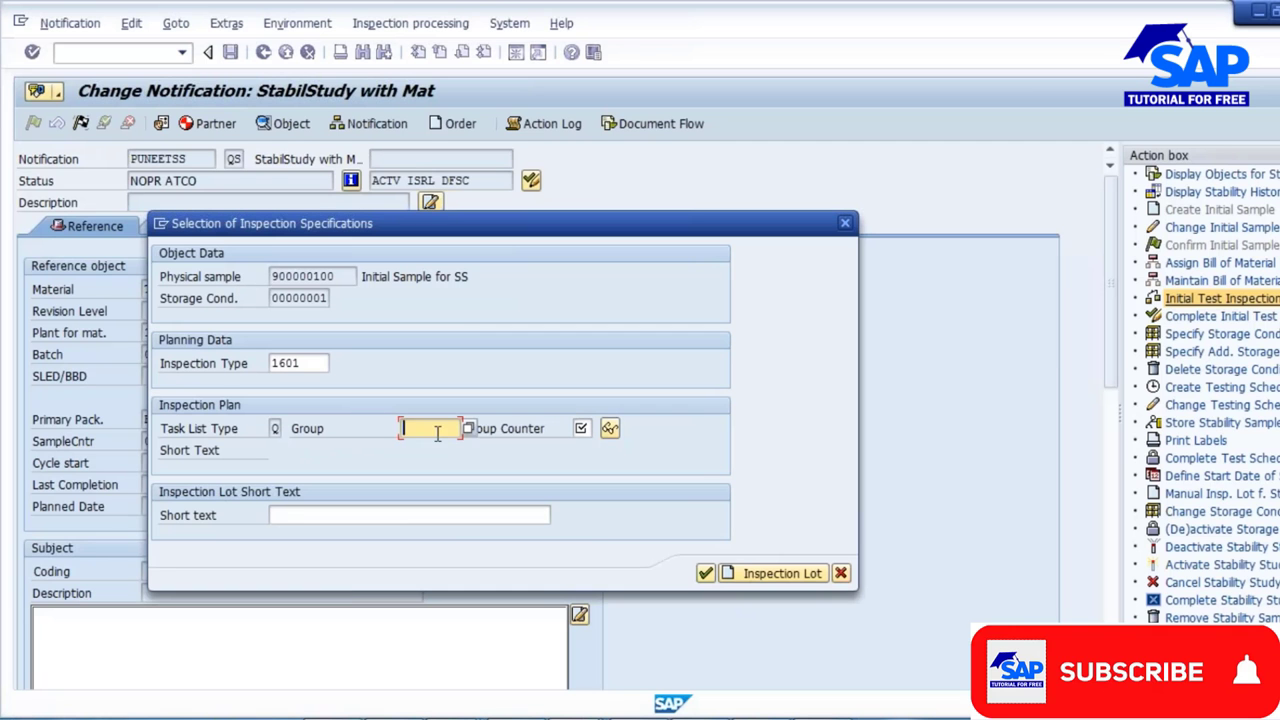
In the notification's inspection specifications, enter task list group 39, group counter 1 and the inspection lot short text OK.
type("39")
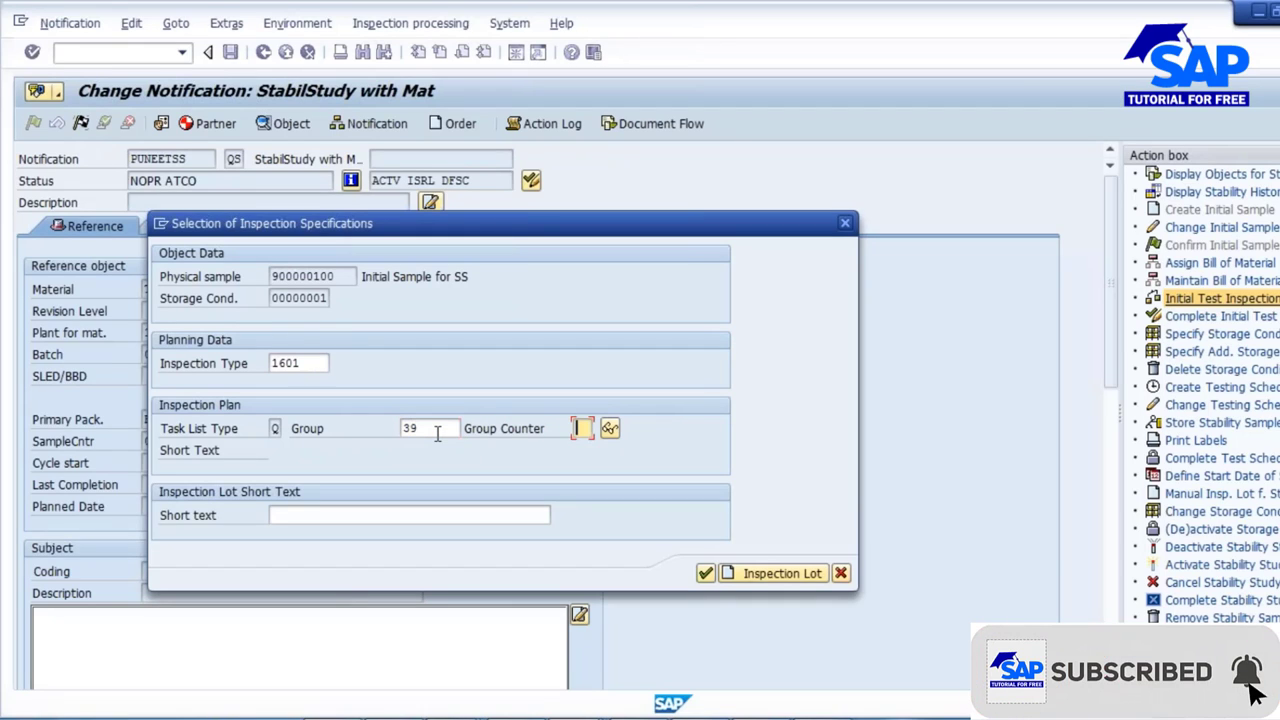
key("Tab")
left_click(318, 519)
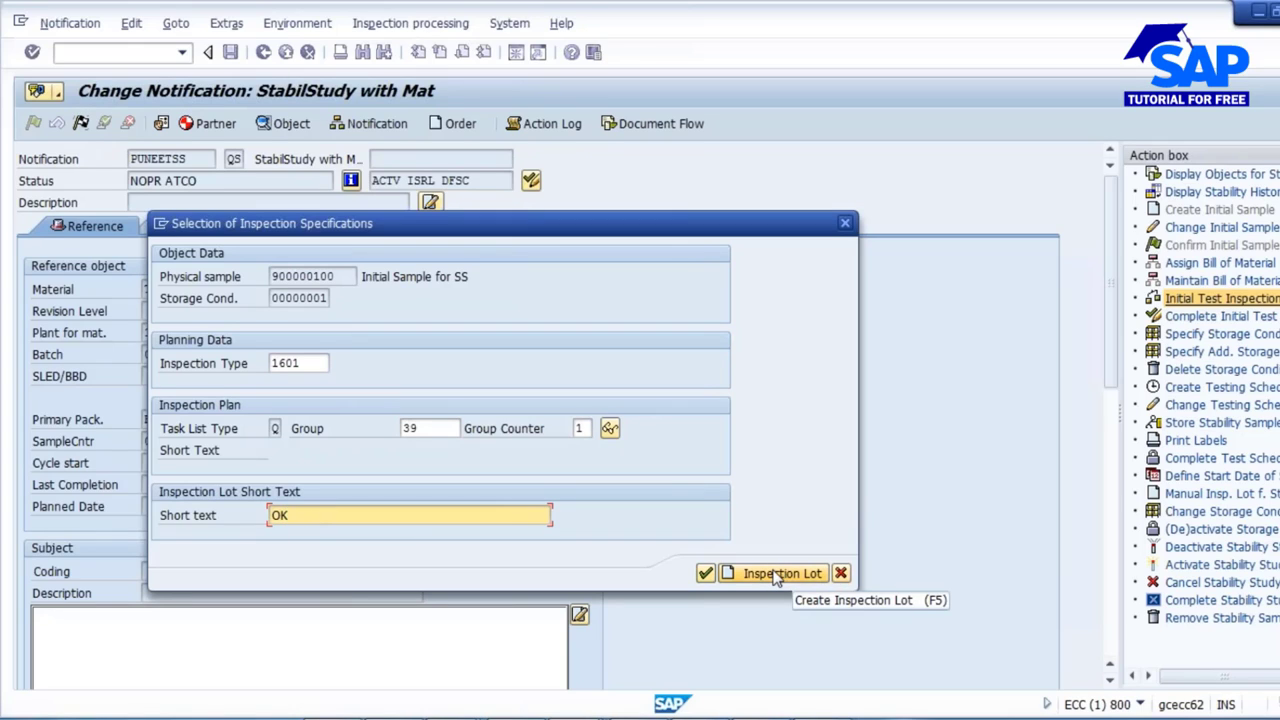
Check the initial test inspection lot stage on the PowerPoint process slide, return to SAP and start creating the inspection lot.
key("alt+Tab")
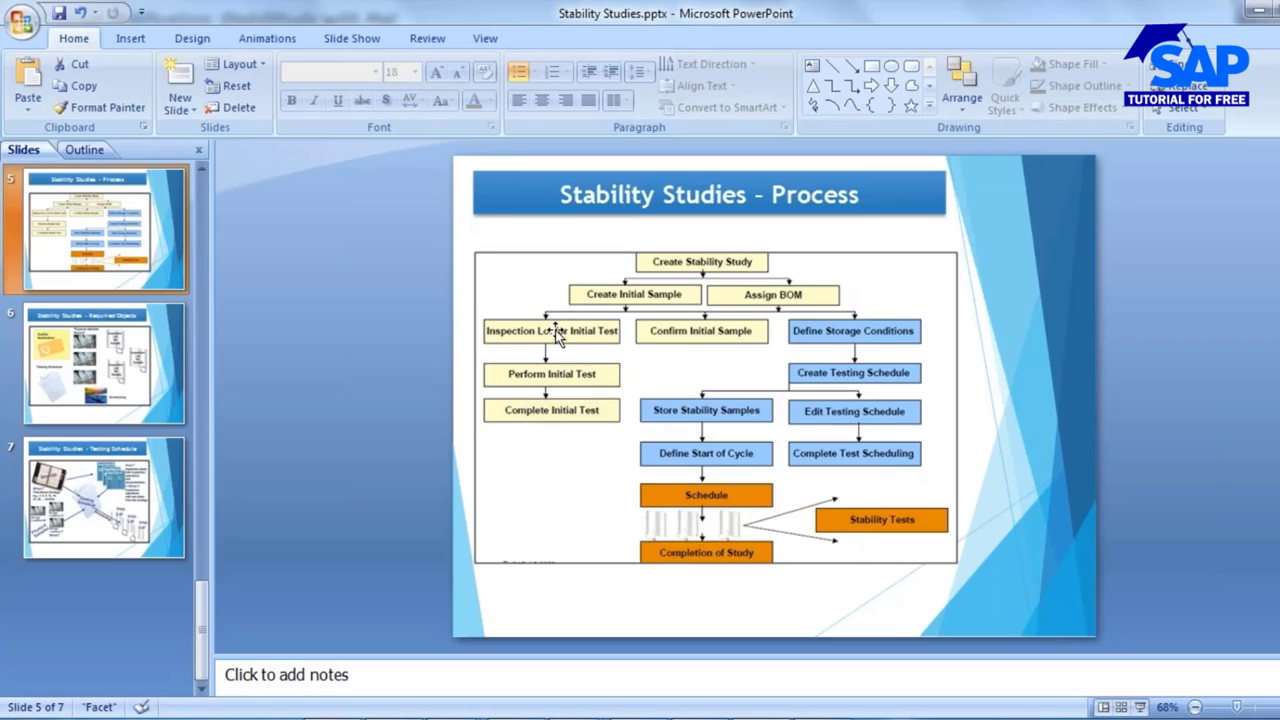
key("alt+Tab")
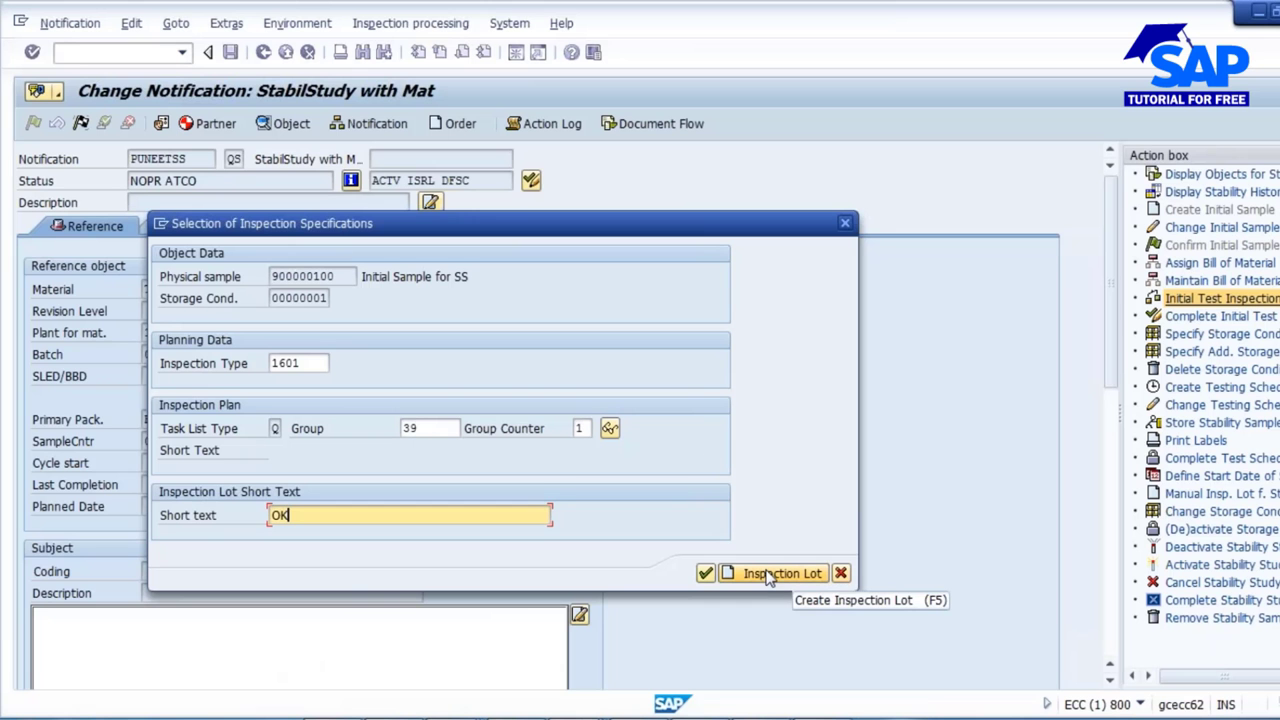
left_click(768, 575)
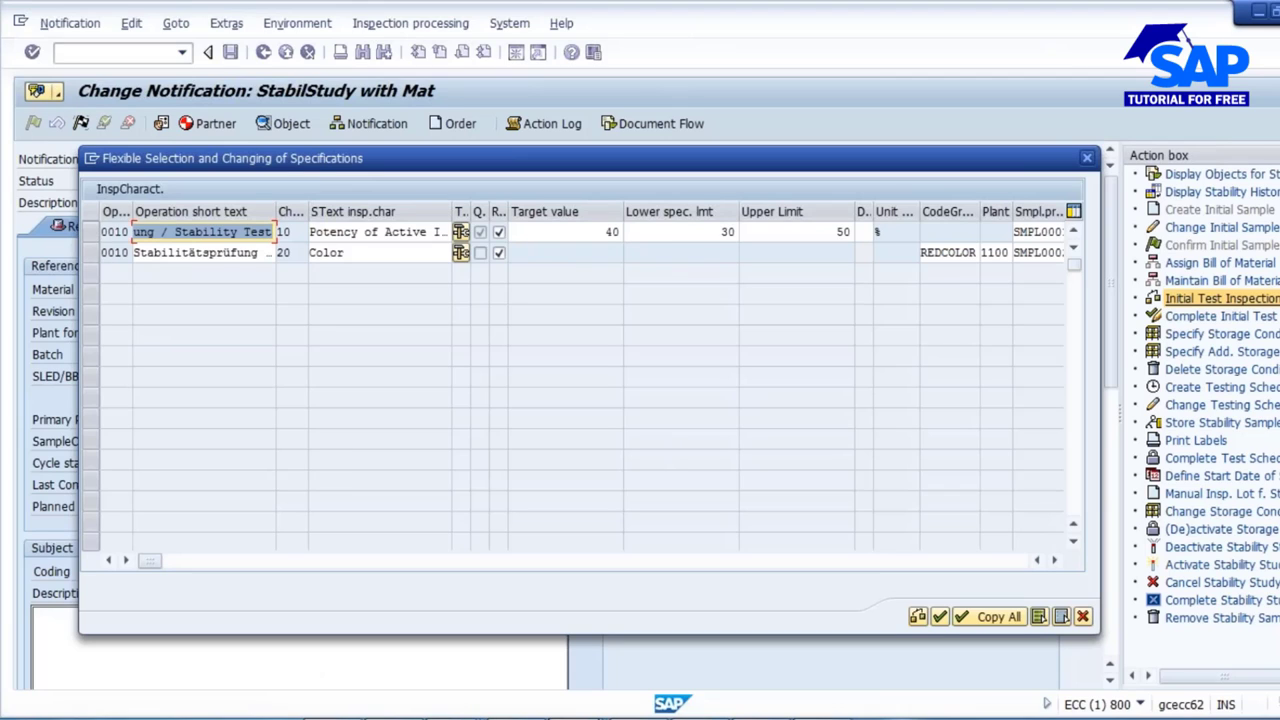
In the inspection plan session, display operation 0010's inspection characteristics and examine Potency of Active Ingredient and Color.
left_click(964, 602)
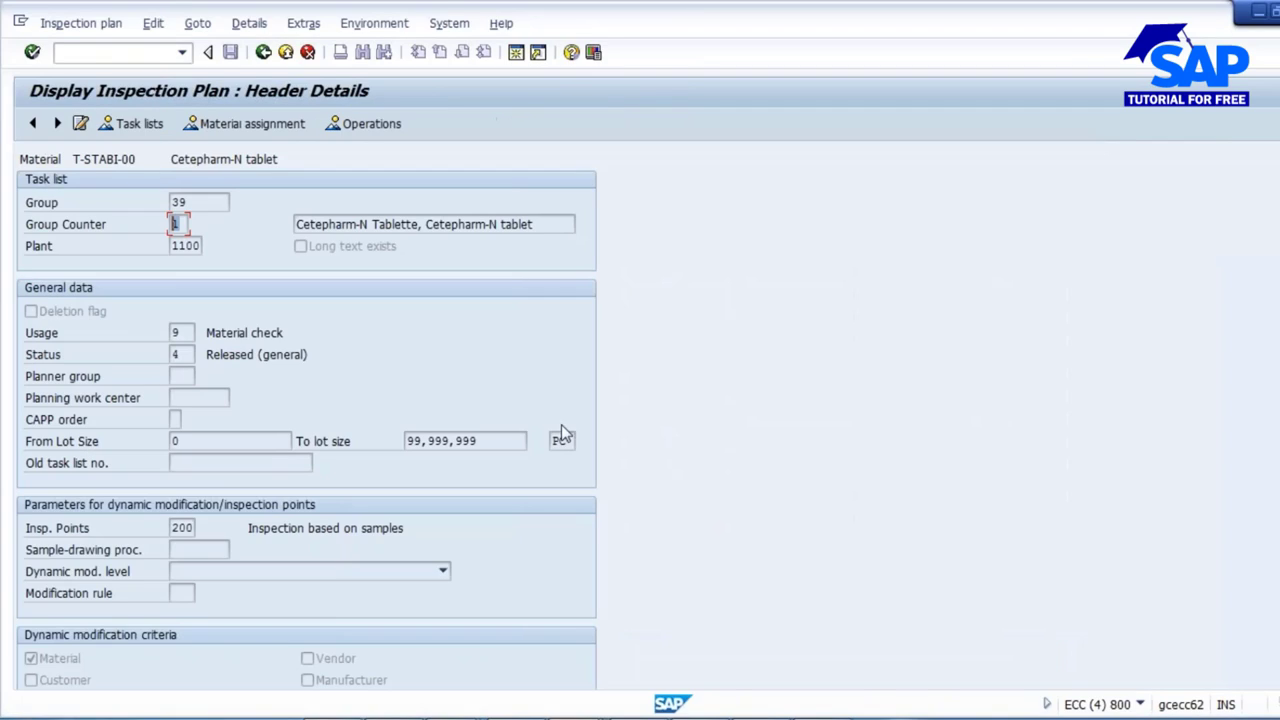
left_click(365, 123)
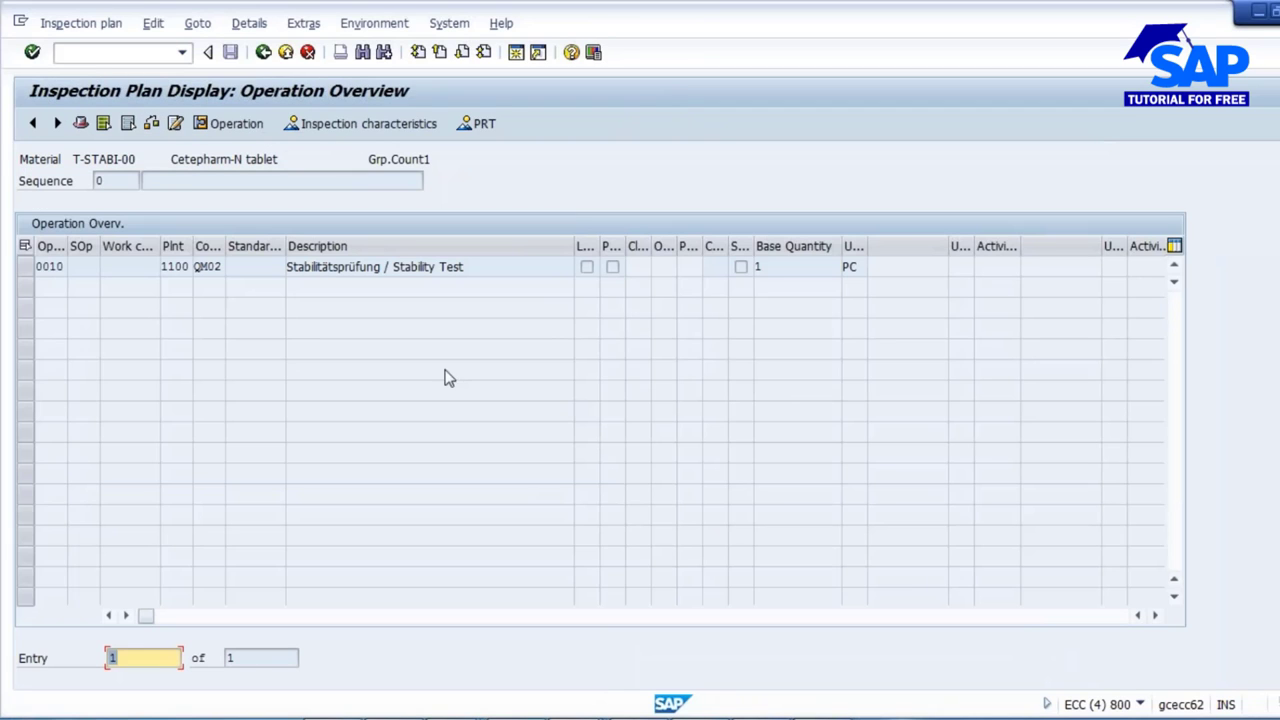
left_click(26, 268)
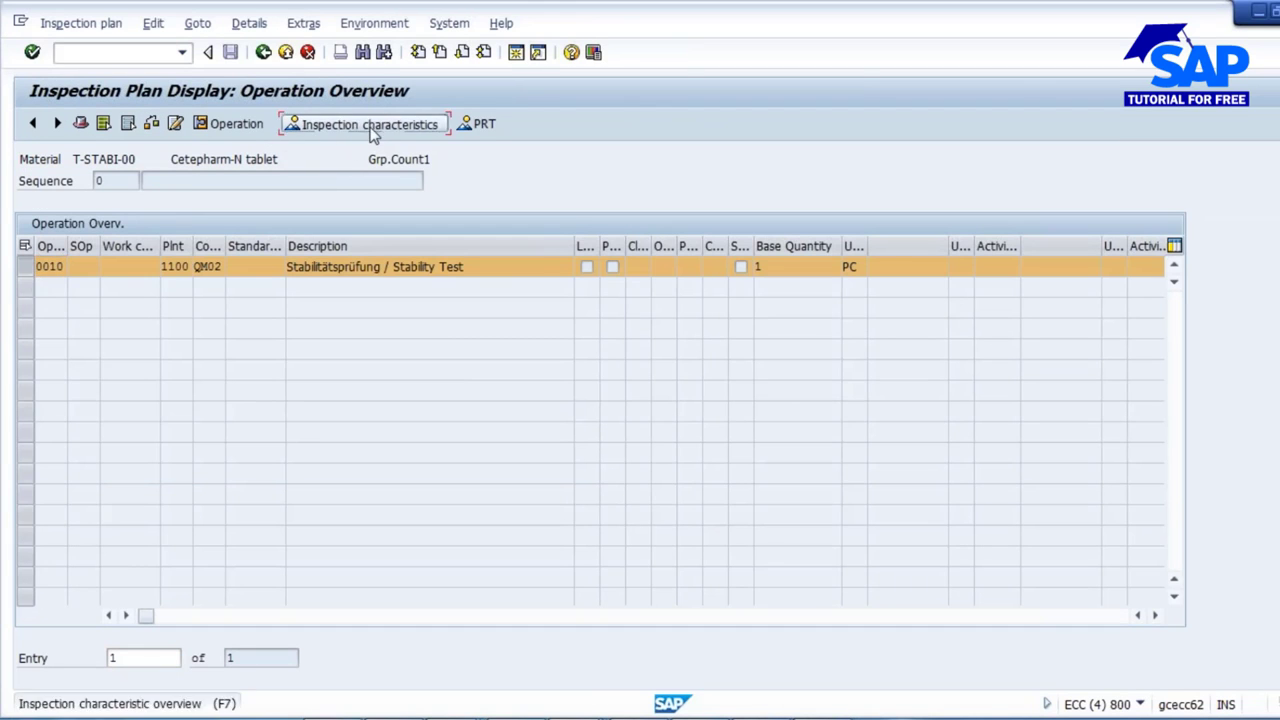
left_click(364, 123)
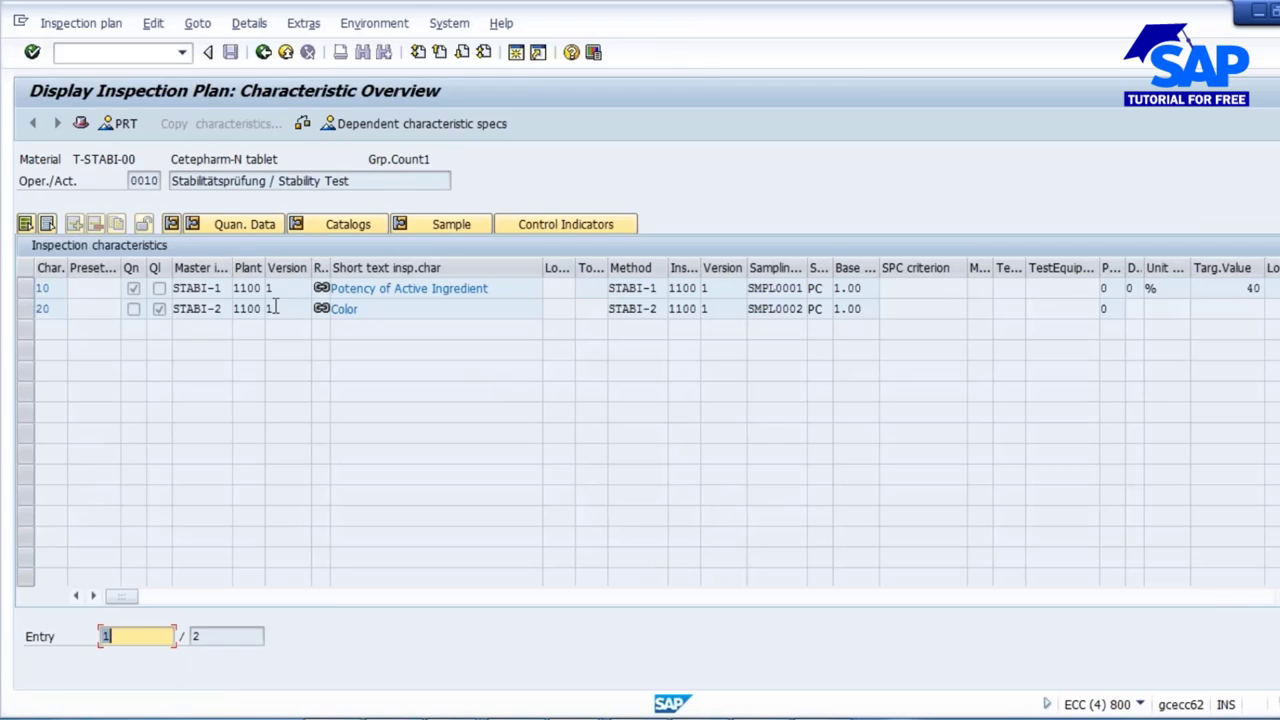
left_click_drag(504, 289, 330, 288)
left_click(337, 306)
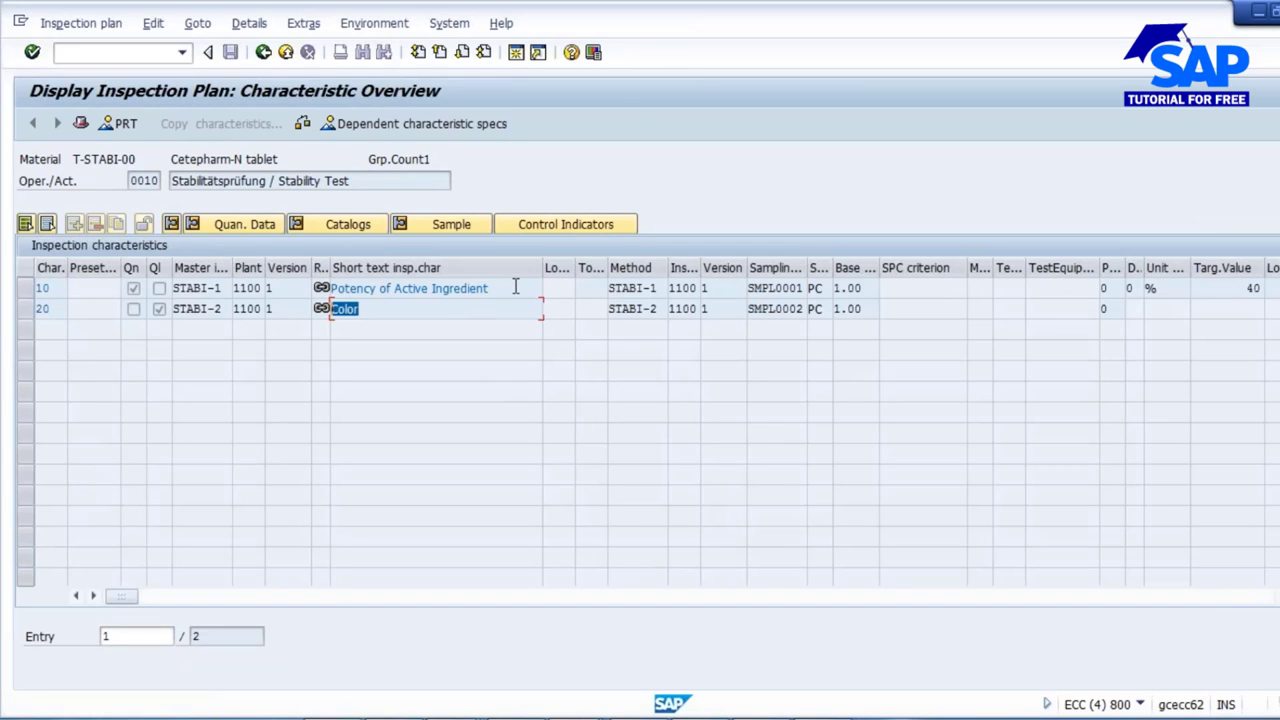
left_click_drag(516, 286, 224, 303)
Back in the notification, select both inspection characteristics, copy all of them into the inspection lot and save the notification.
key("alt+Tab")
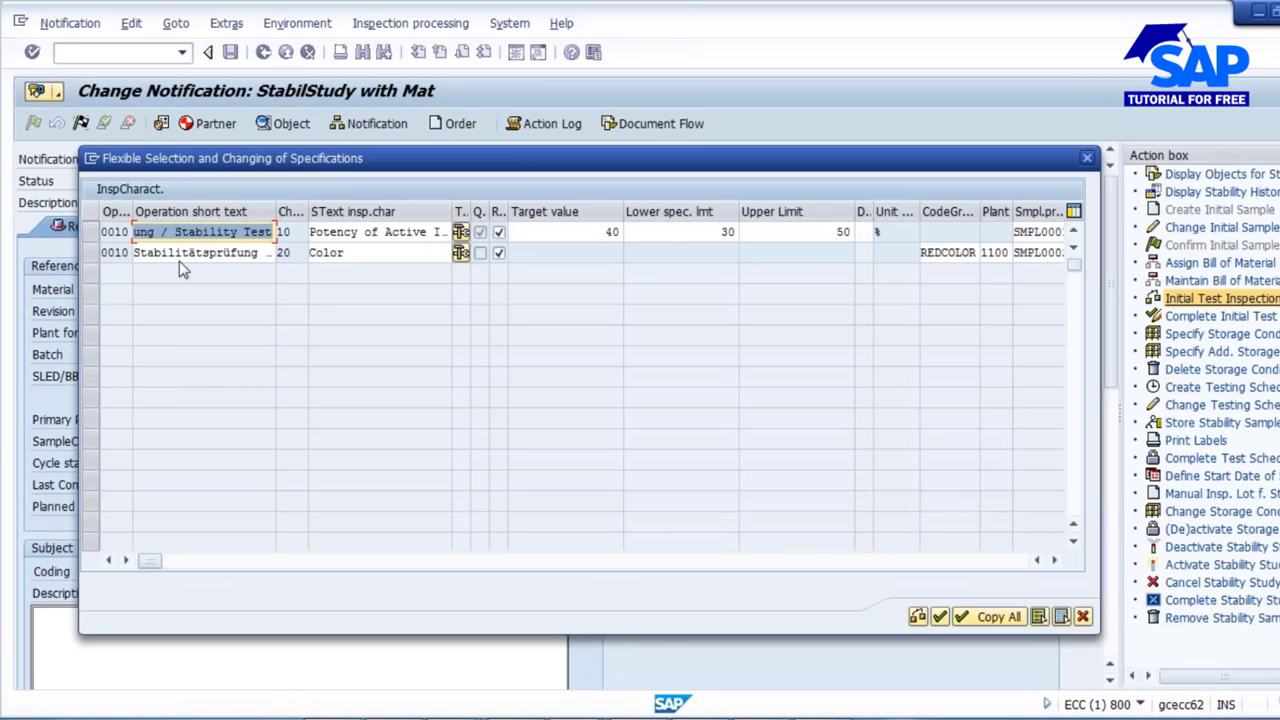
left_click(93, 237)
left_click(93, 256, "shift")
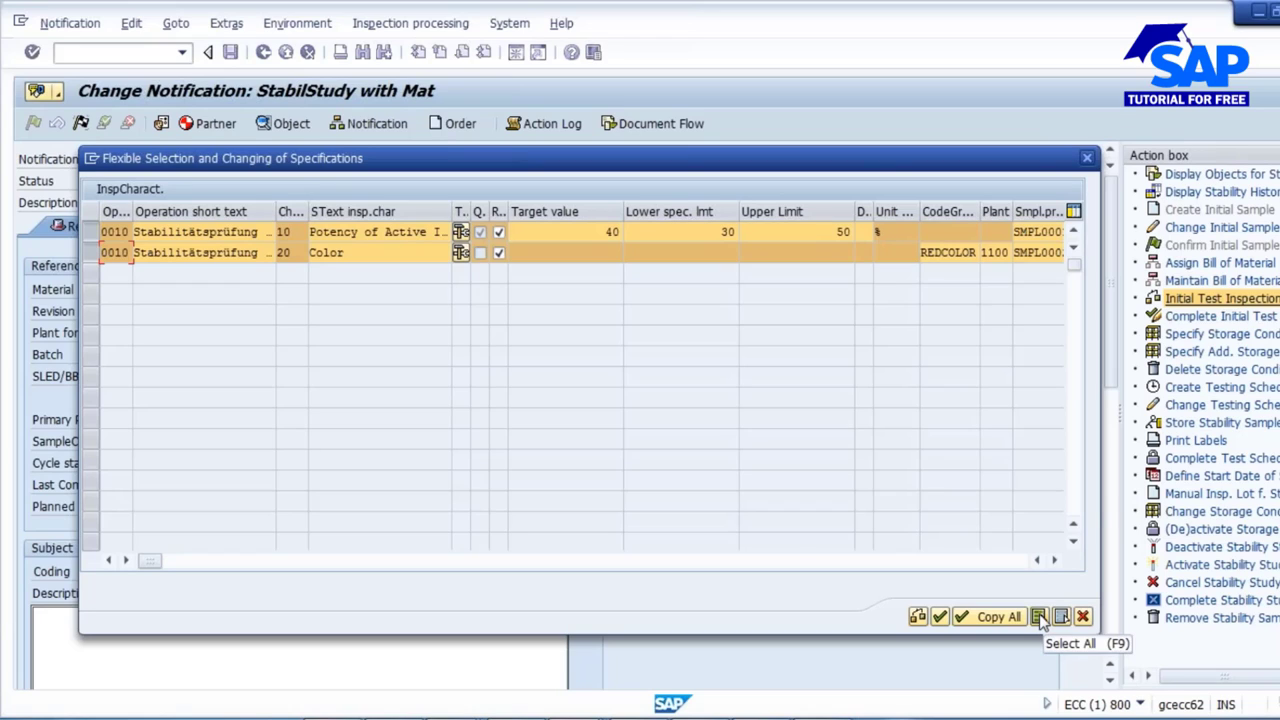
left_click(977, 616)
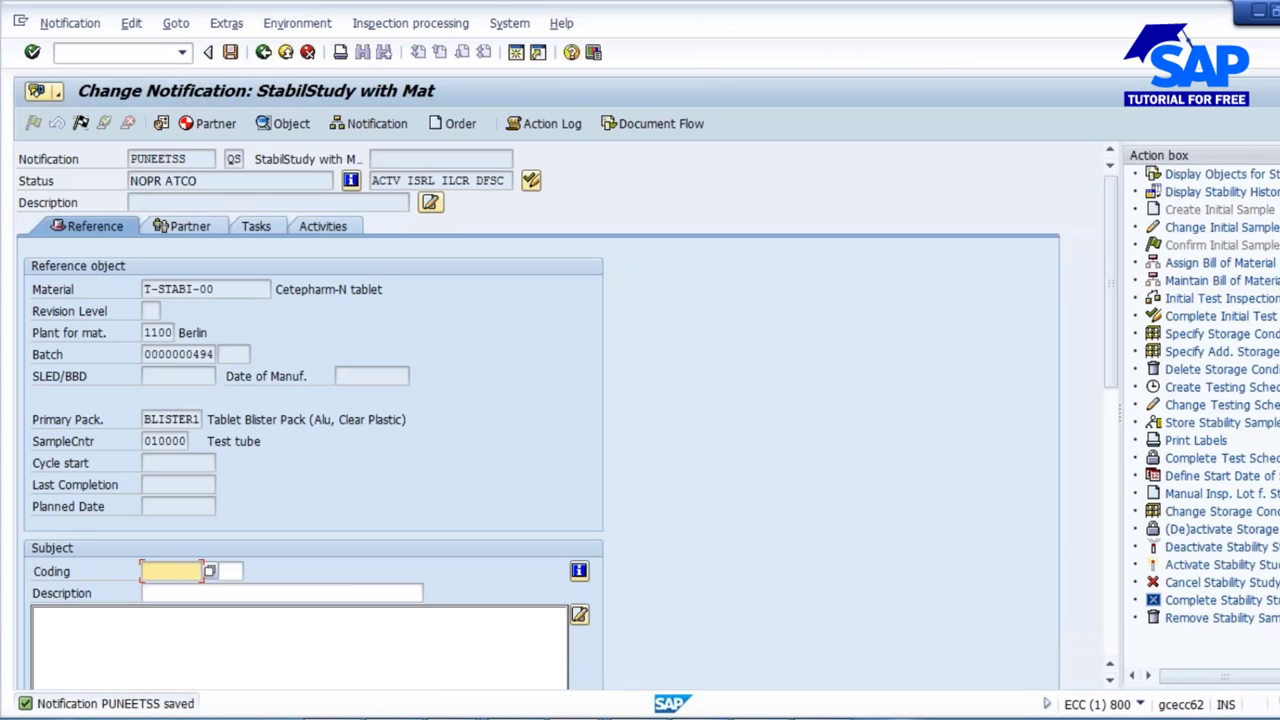
left_click(230, 52)
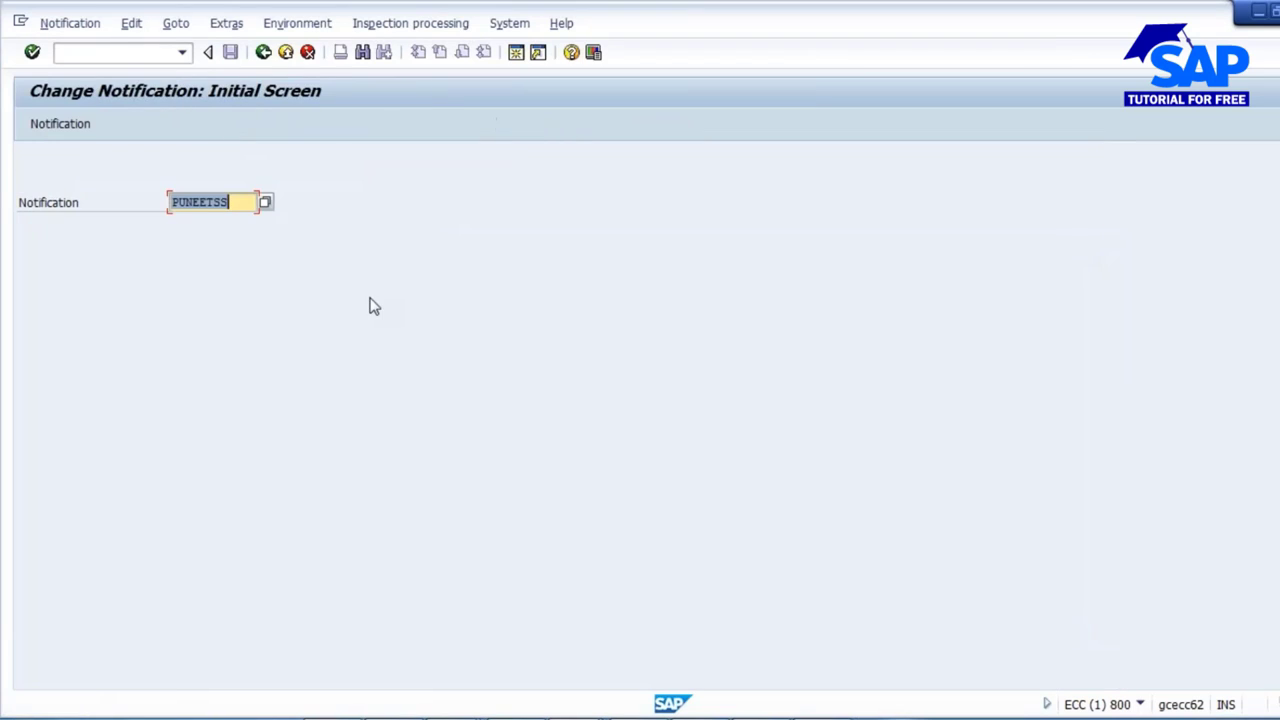
Switch to the inspection lot worklist session, refresh the list and widen the Inspection Lot column to show the full lot number.
mouse_move(670, 712)
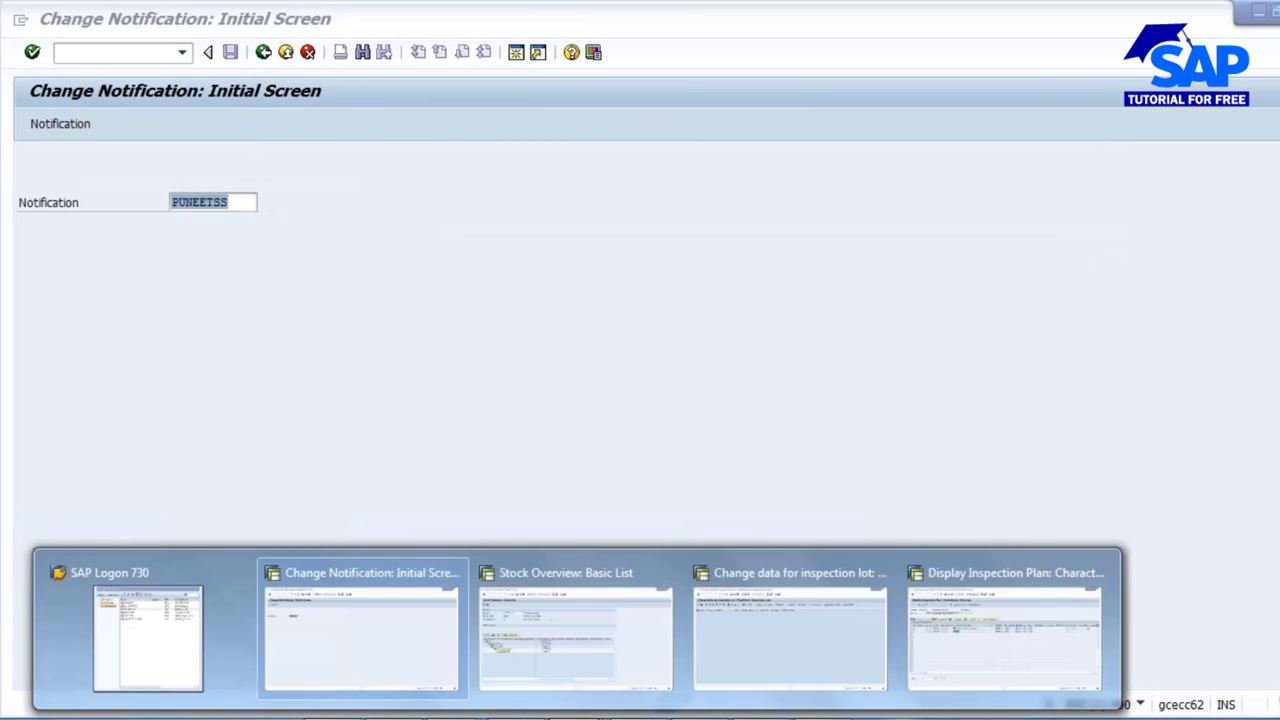
left_click(780, 617)
left_click(57, 124)
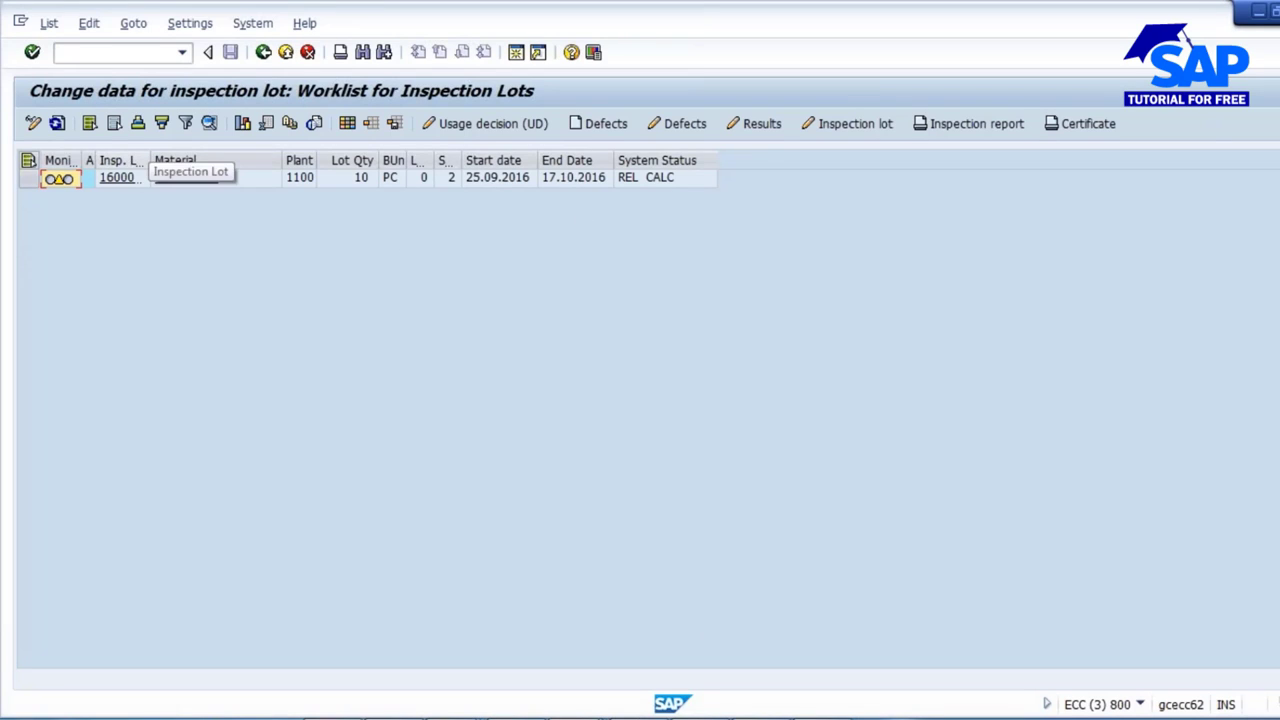
left_click_drag(150, 161, 241, 163)
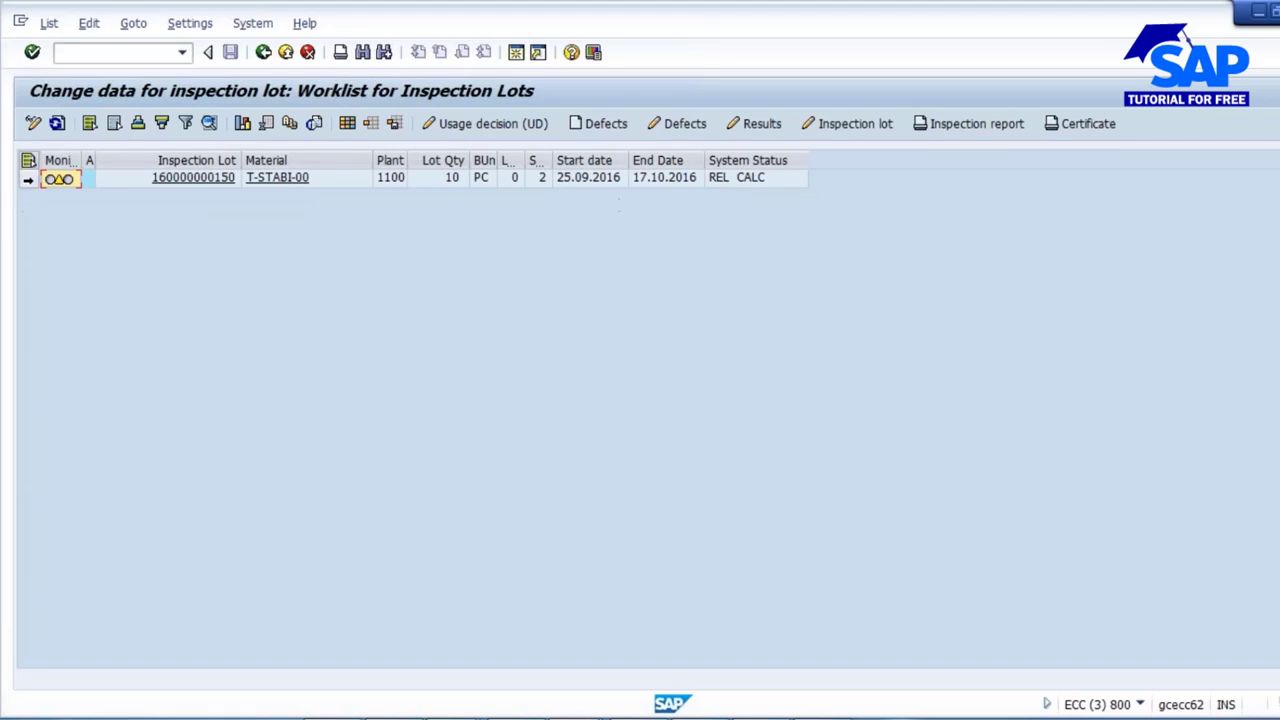
Open results recording for the T-STABI-00 inspection lot from the worklist.
left_click(27, 178)
key("alt+Tab")
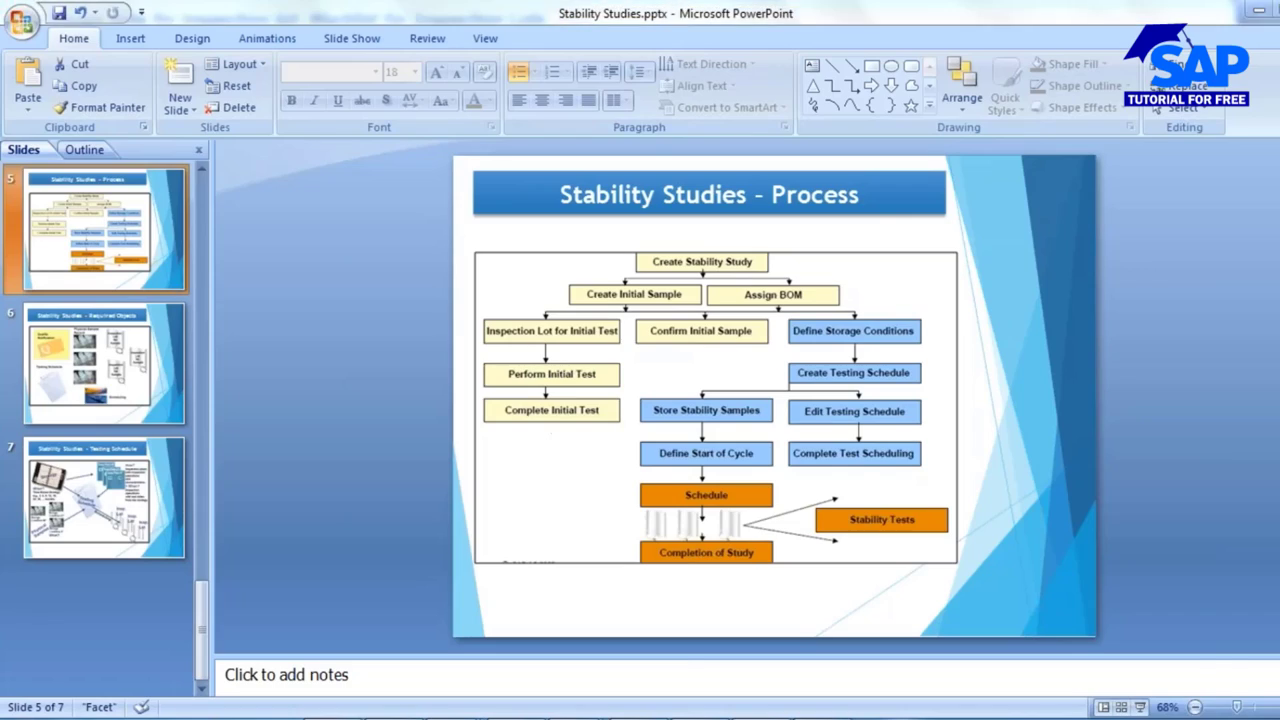
key("alt+Tab")
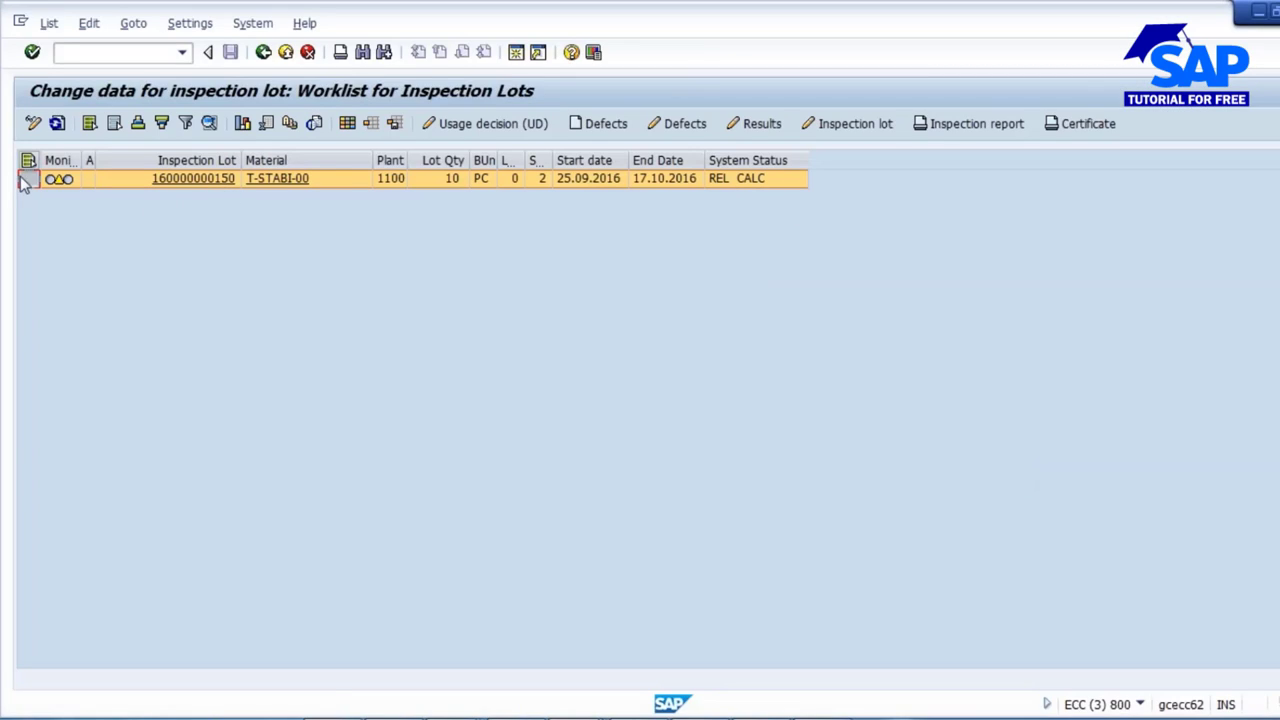
left_click(757, 123)
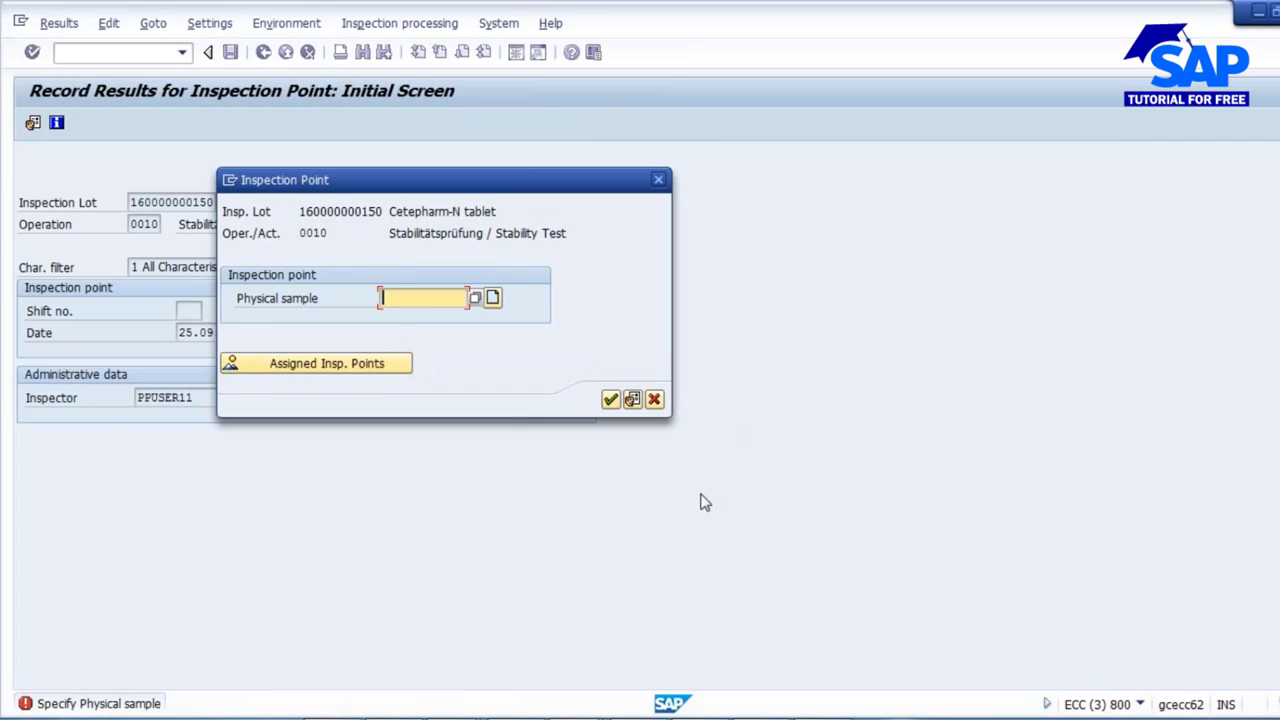
mouse_move(577, 715)
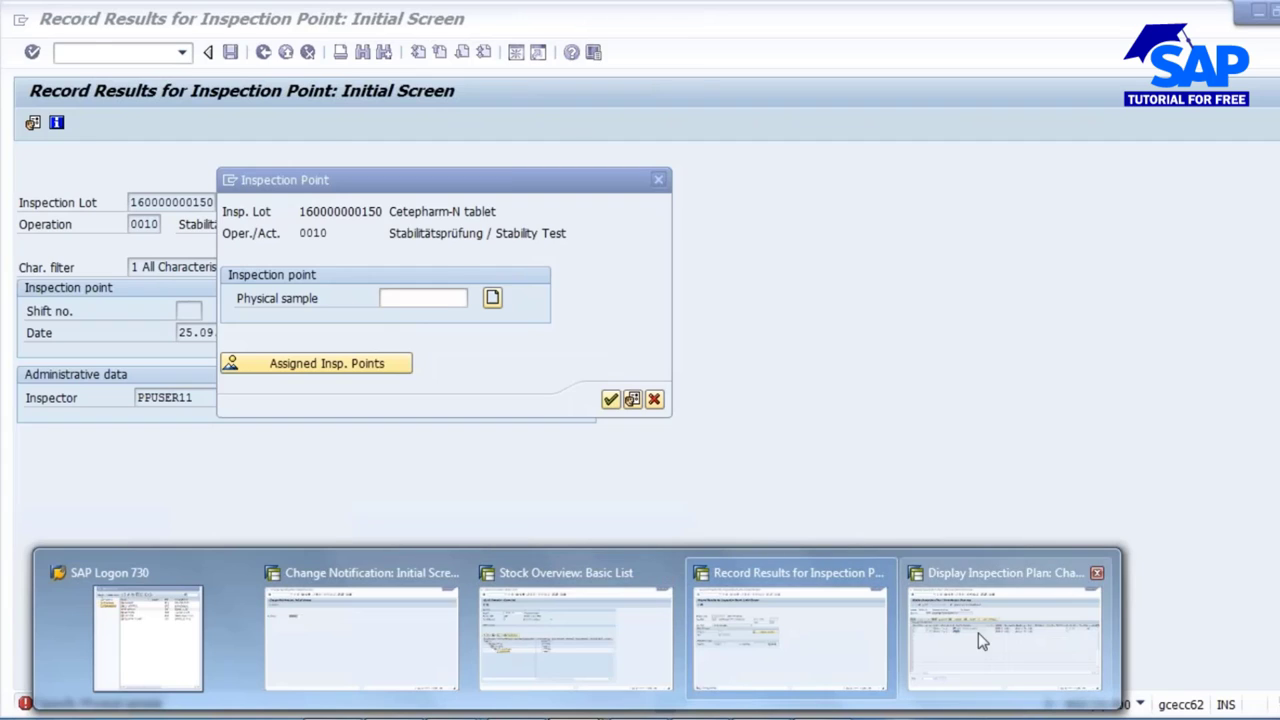
left_click(1003, 638)
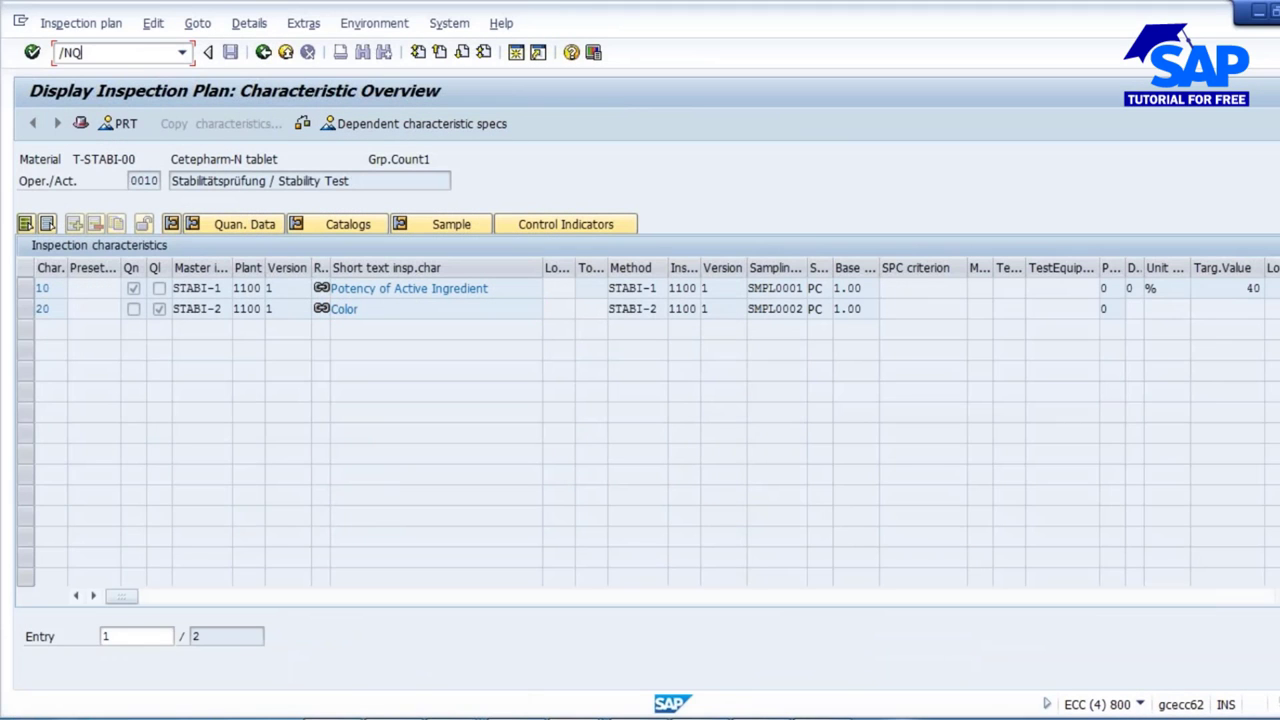
key("Return")
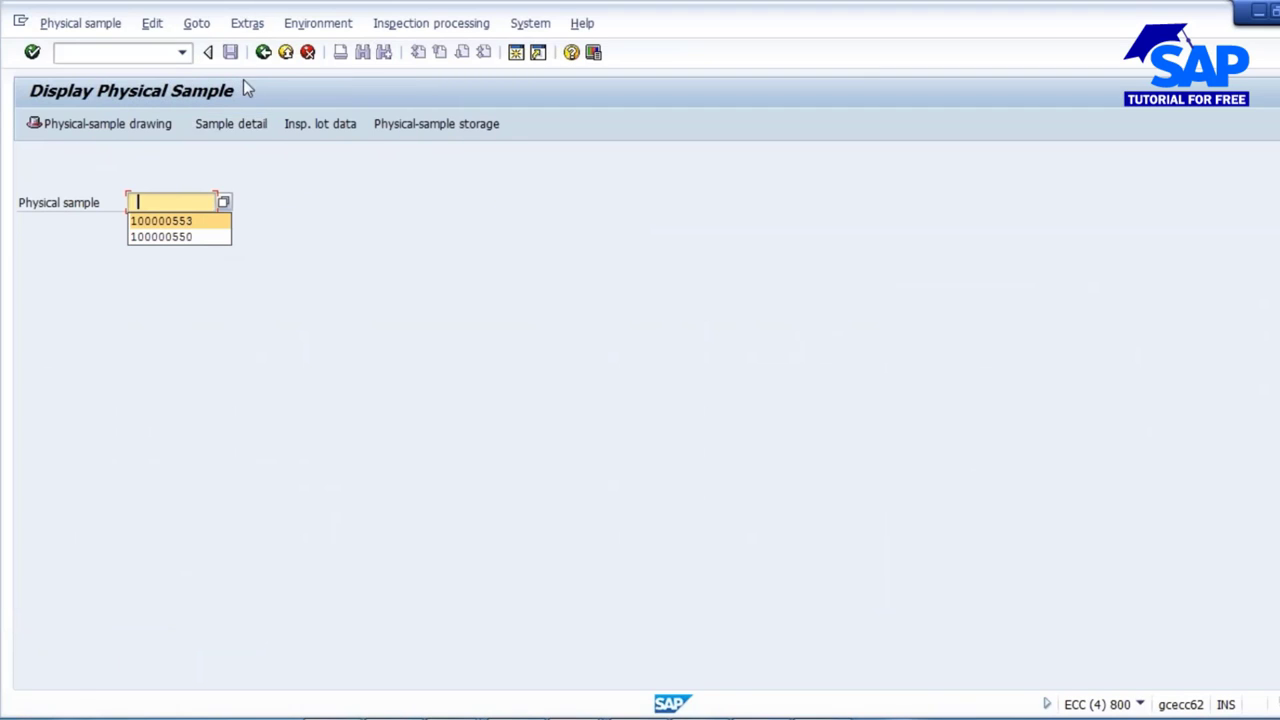
left_click(264, 53)
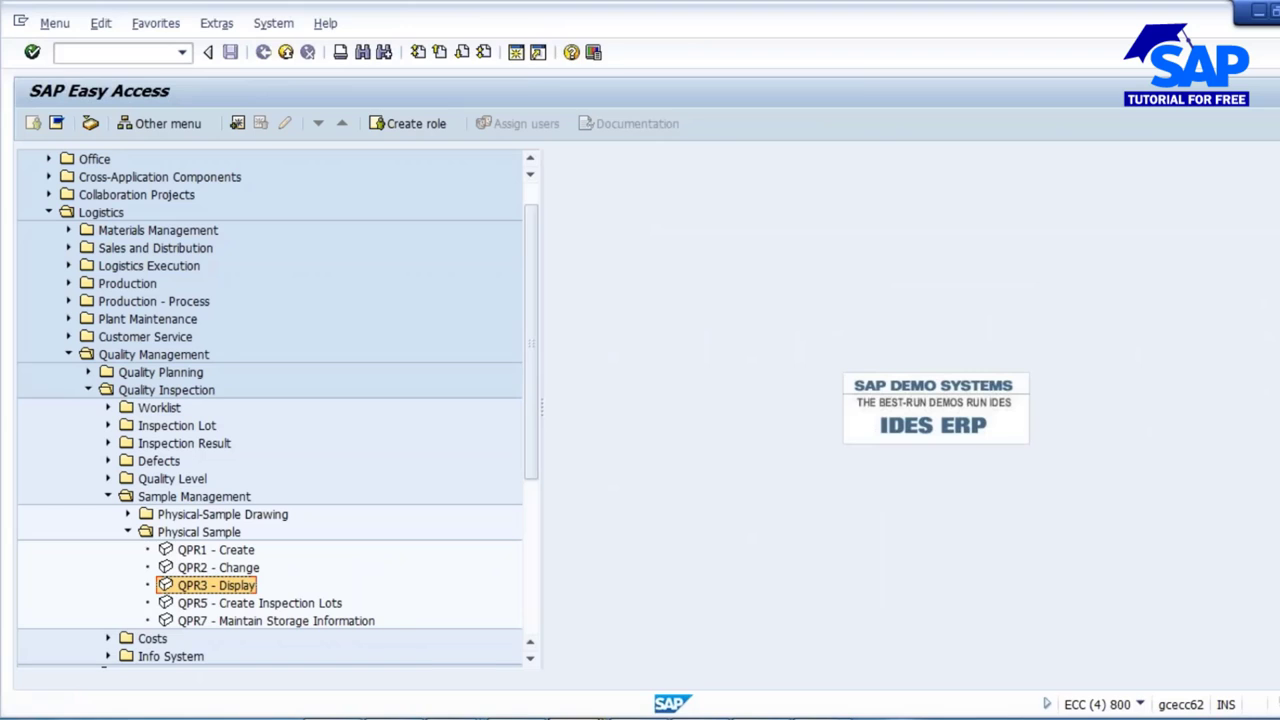
mouse_move(720, 607)
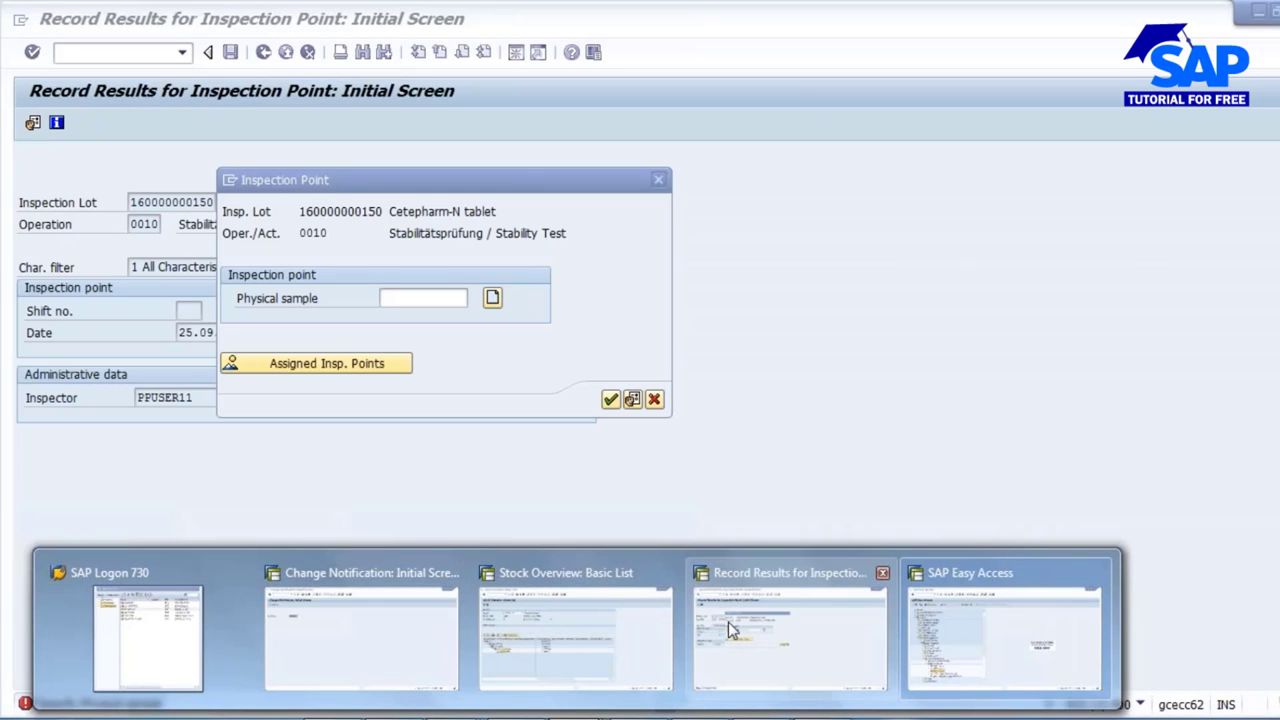
left_click(728, 622)
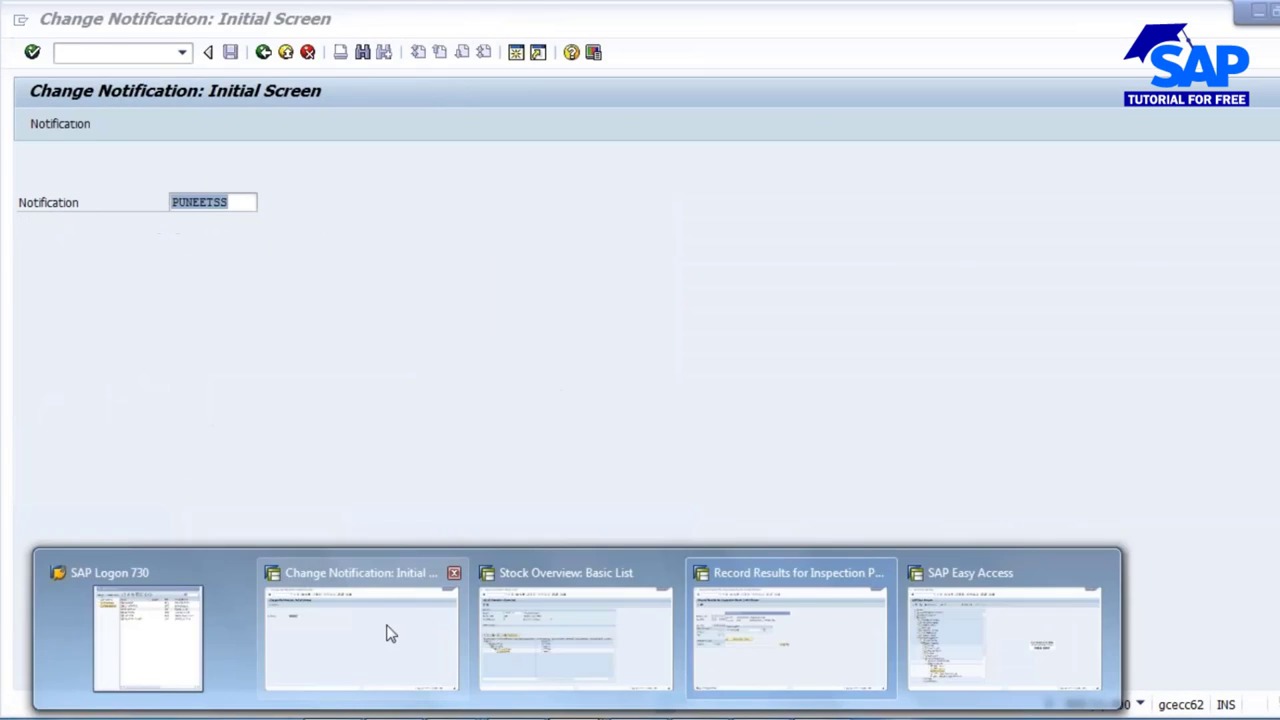
Switch to the Change Notification session and view the stability study notification in display mode.
left_click(389, 631)
left_click(70, 23)
left_click(84, 118)
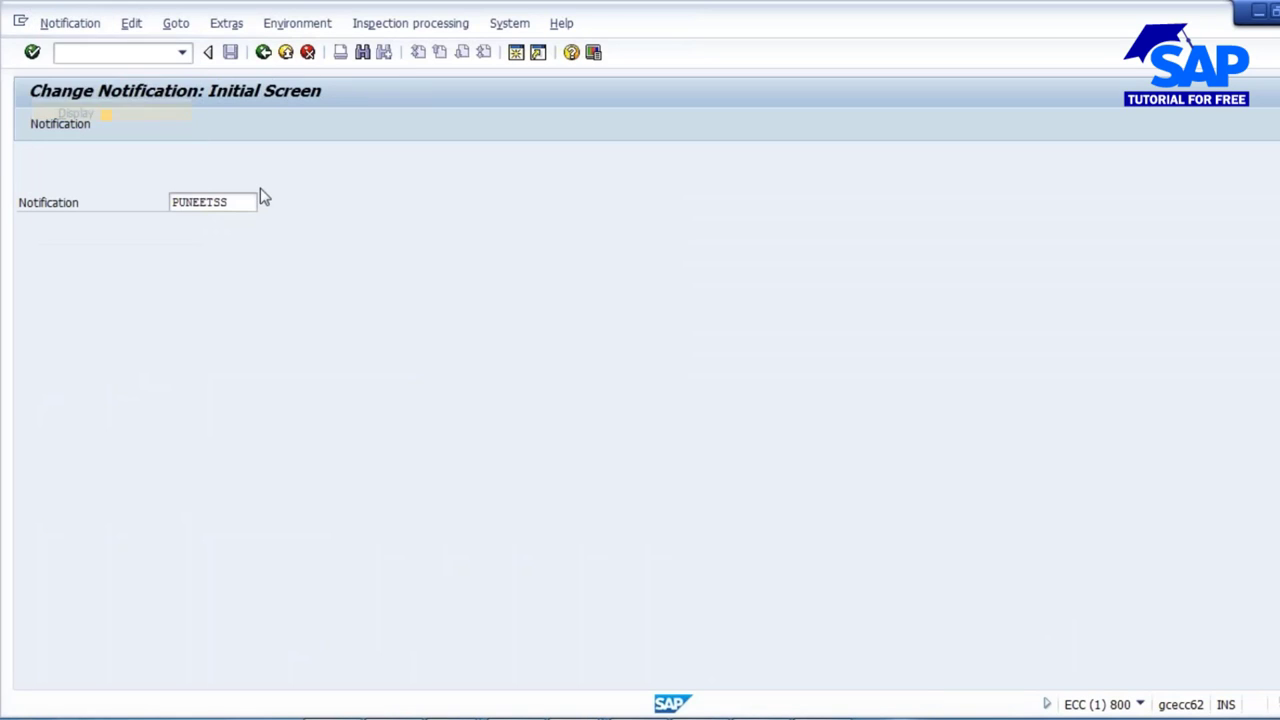
key("Return")
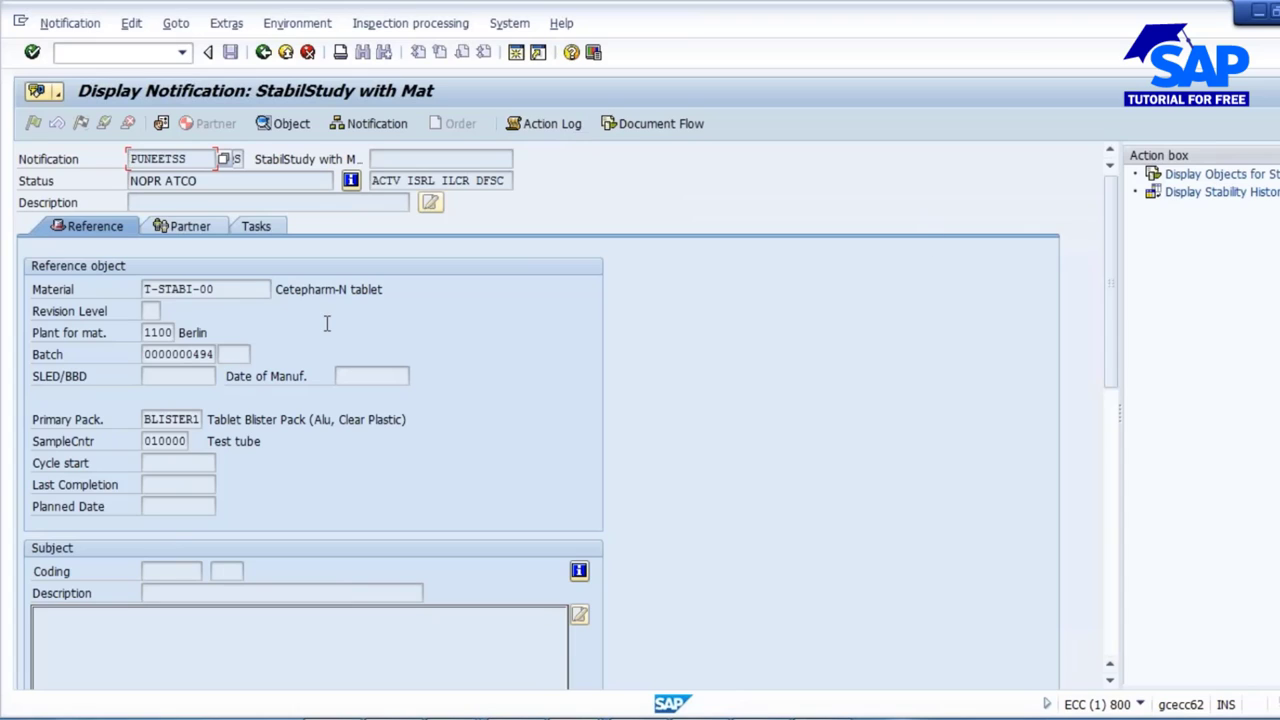
left_click(263, 52)
Open the stability study notification for change, show its document flow and select the initial physical sample.
left_click(72, 24)
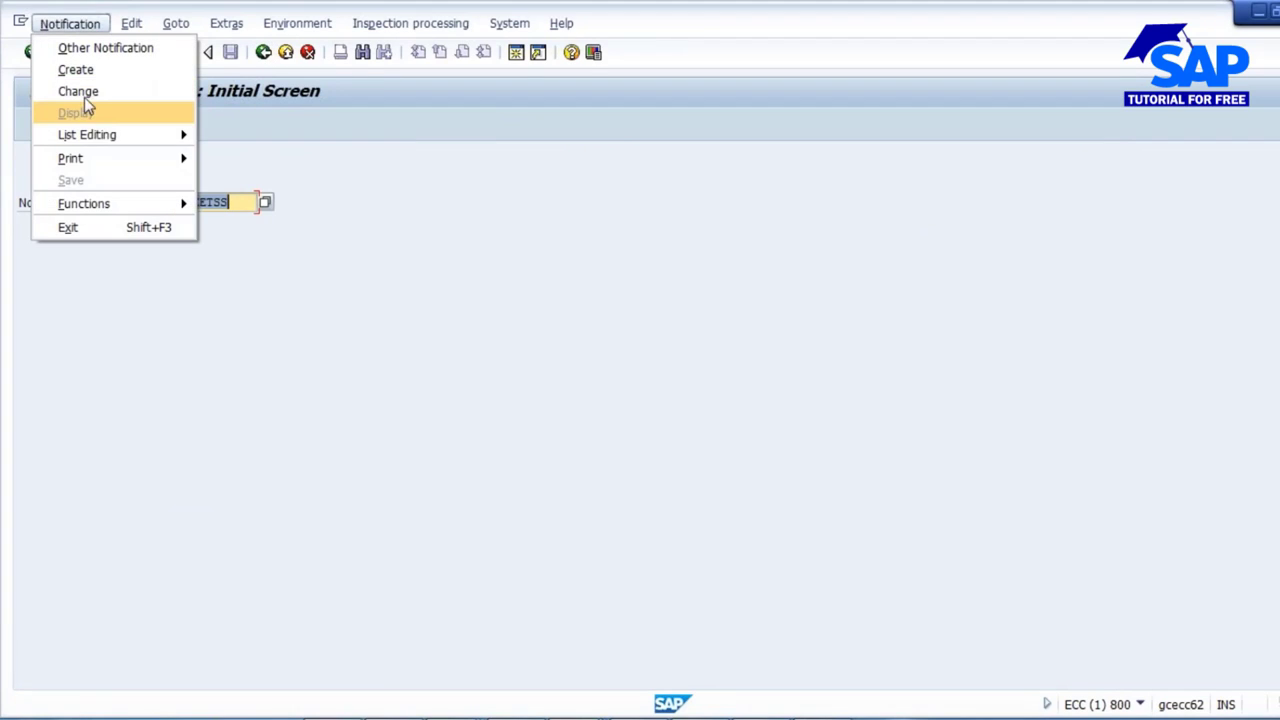
left_click(84, 92)
key("Return")
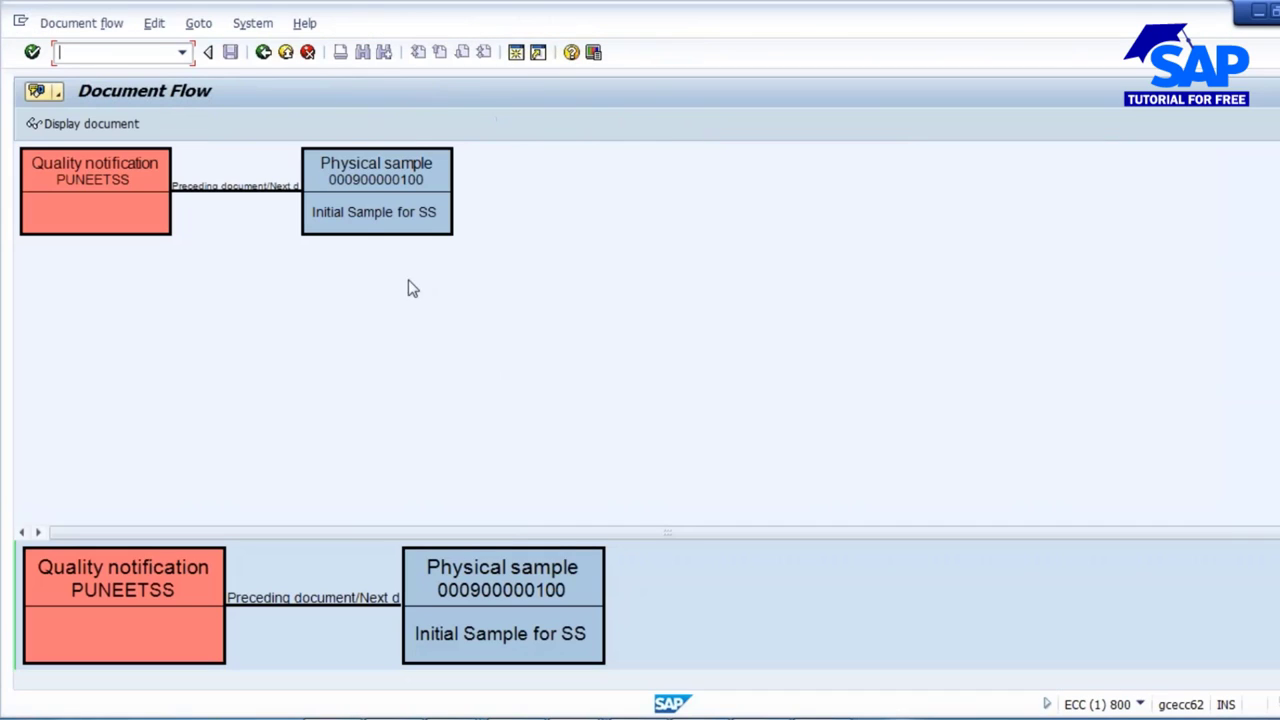
left_click(355, 180)
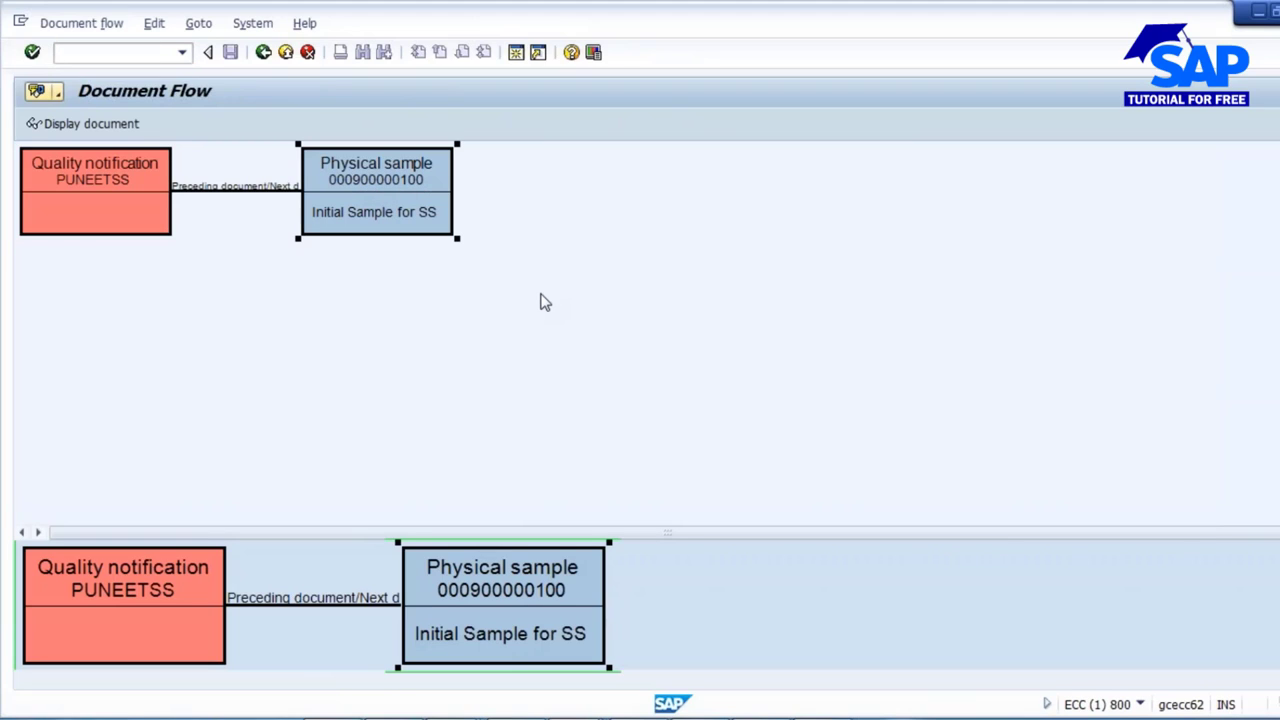
Enter 900000100 as the physical sample of the inspection point in the results recording session.
key("alt+Tab")
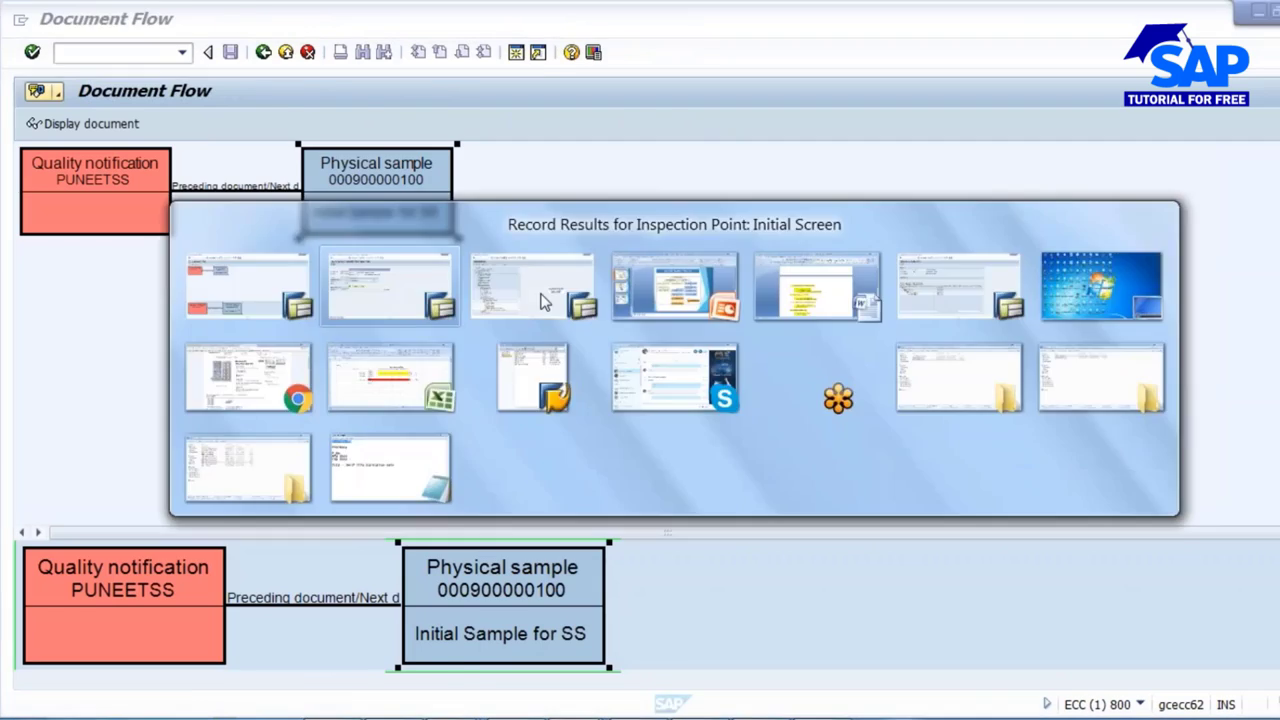
type("9")
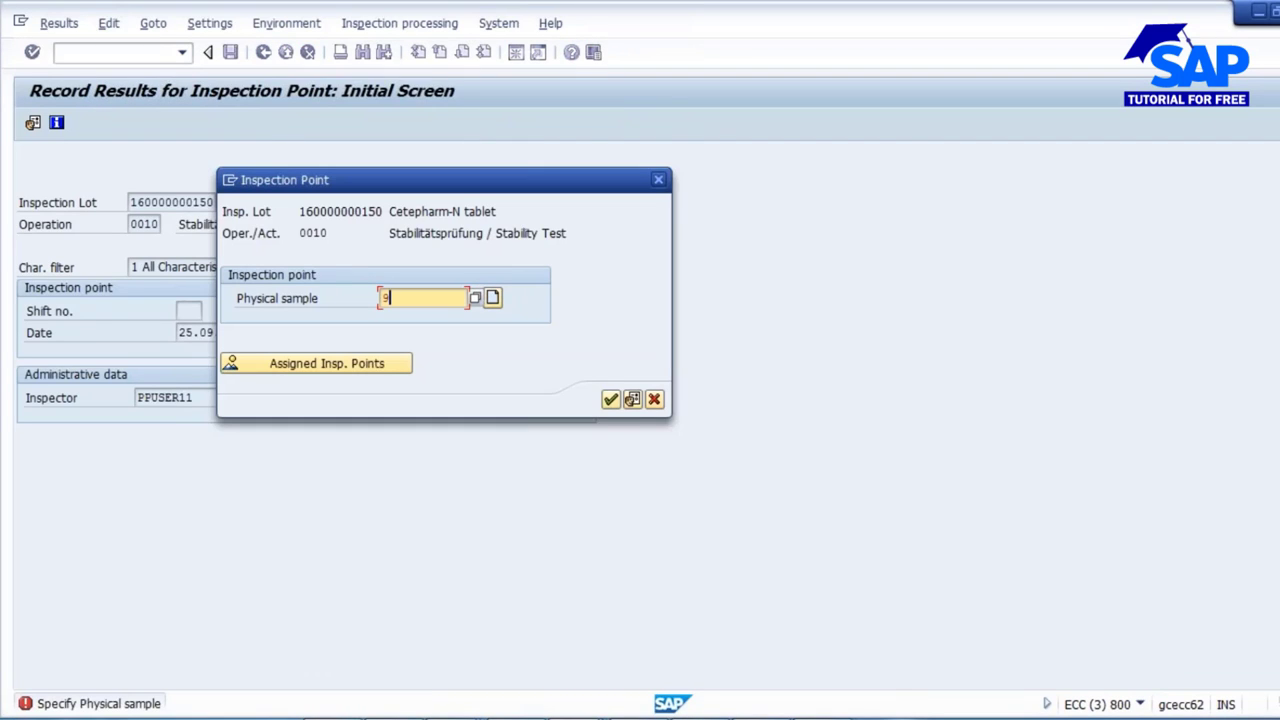
type("00000")
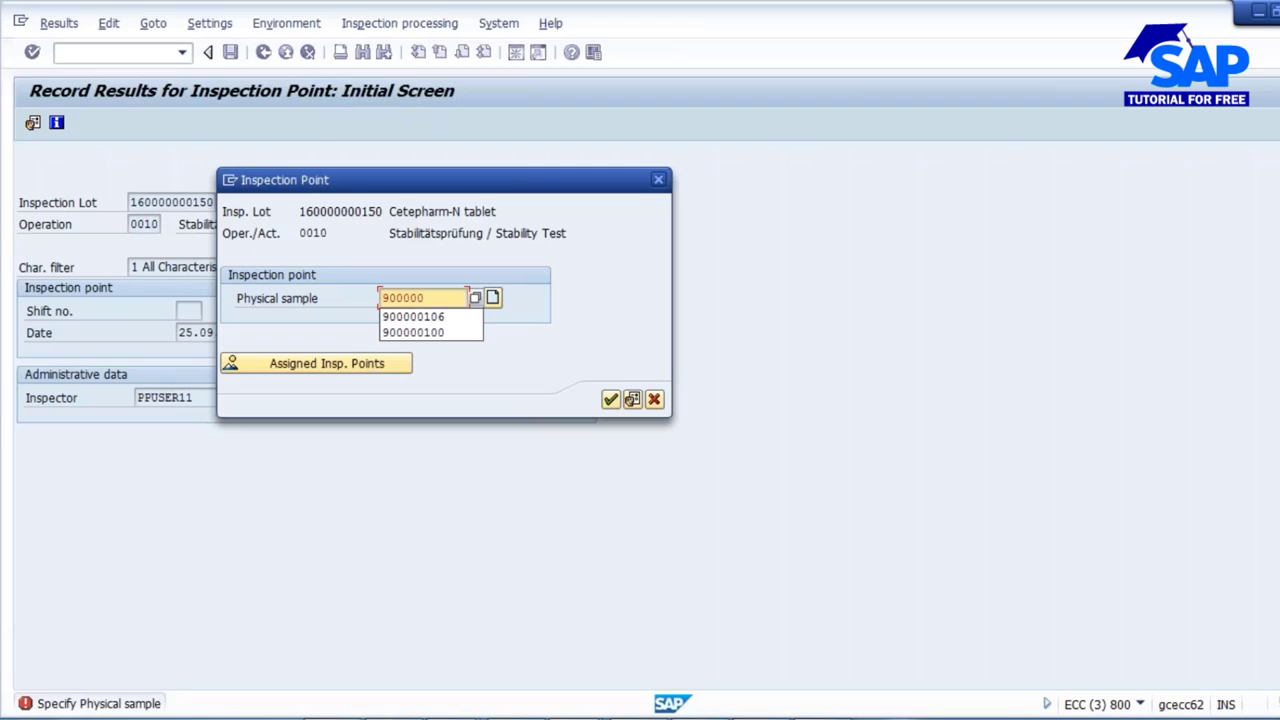
key("alt+Tab")
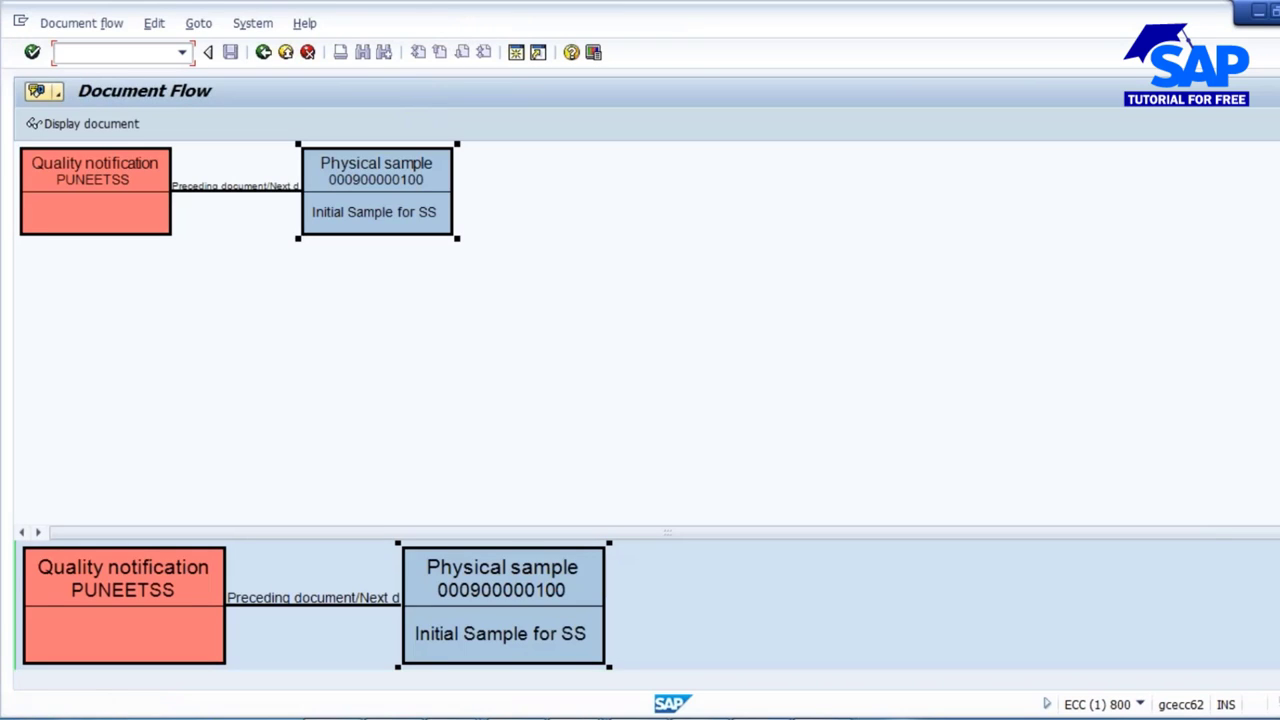
key("alt+Tab")
type("100")
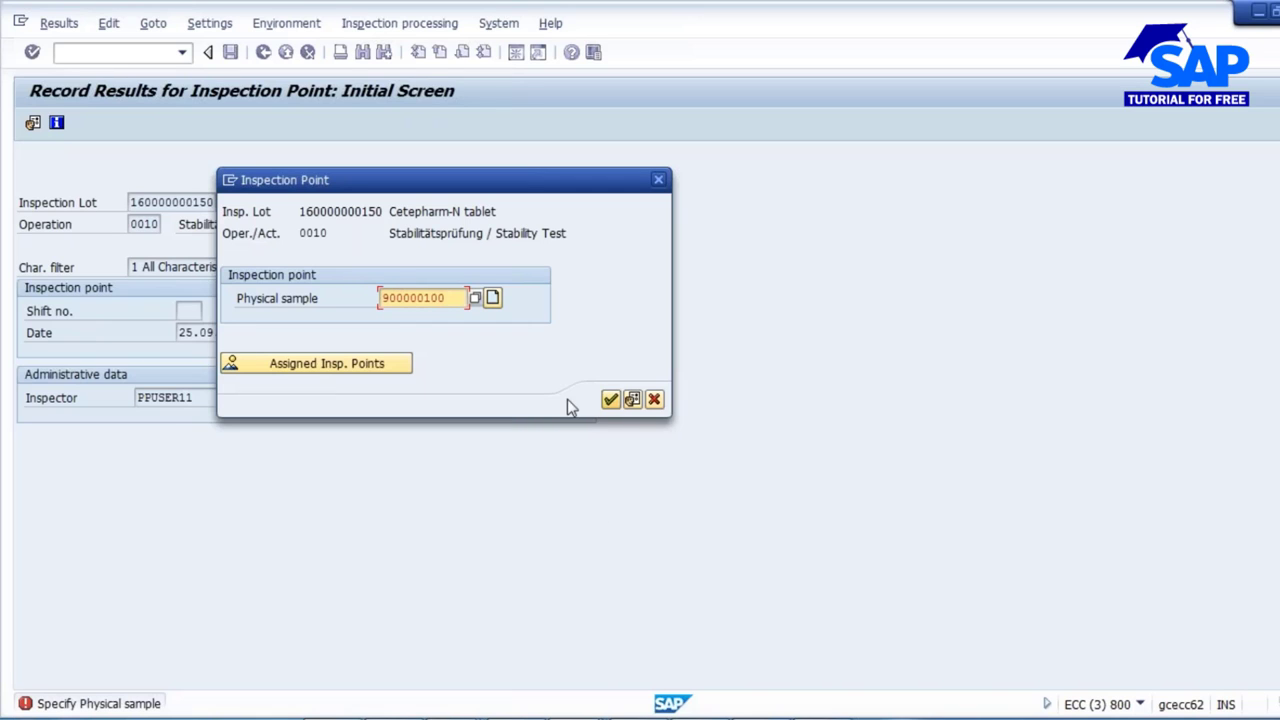
Leave the notification's document flow and confirm the inspection point to reach the characteristic overview.
key("alt+Tab")
left_click(265, 53)
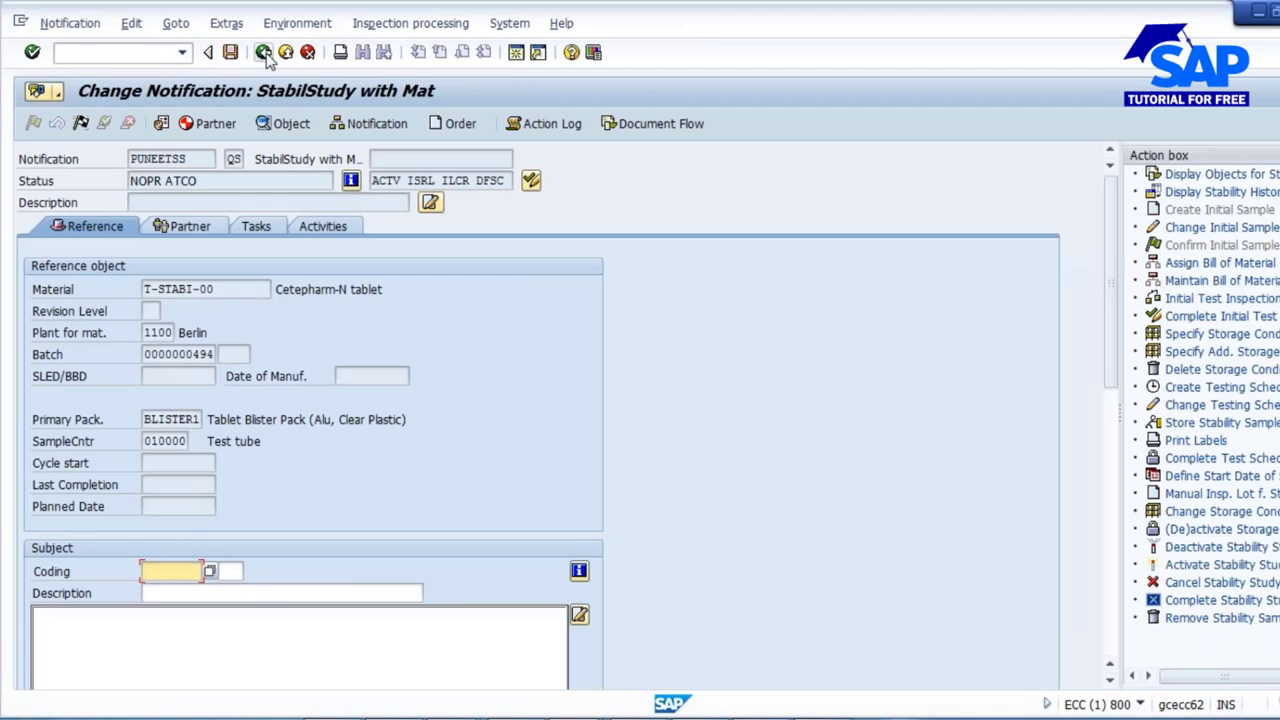
left_click(265, 53)
key("alt+Tab")
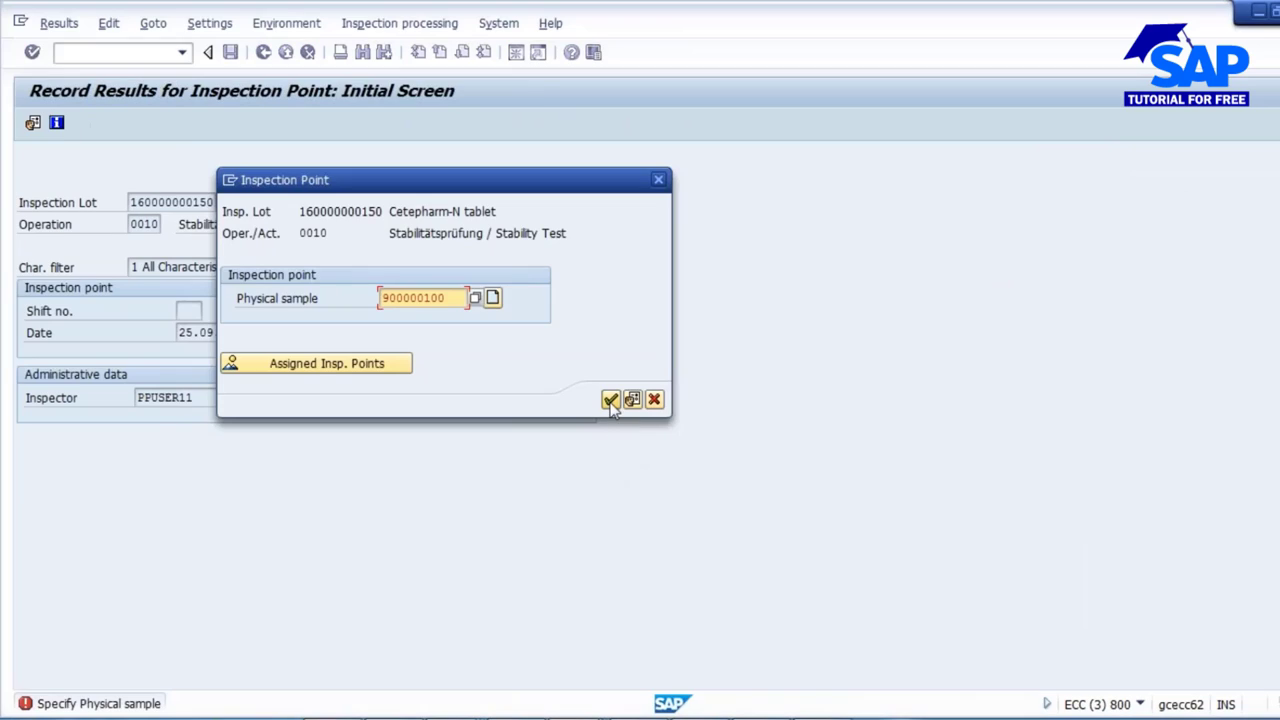
left_click(611, 400)
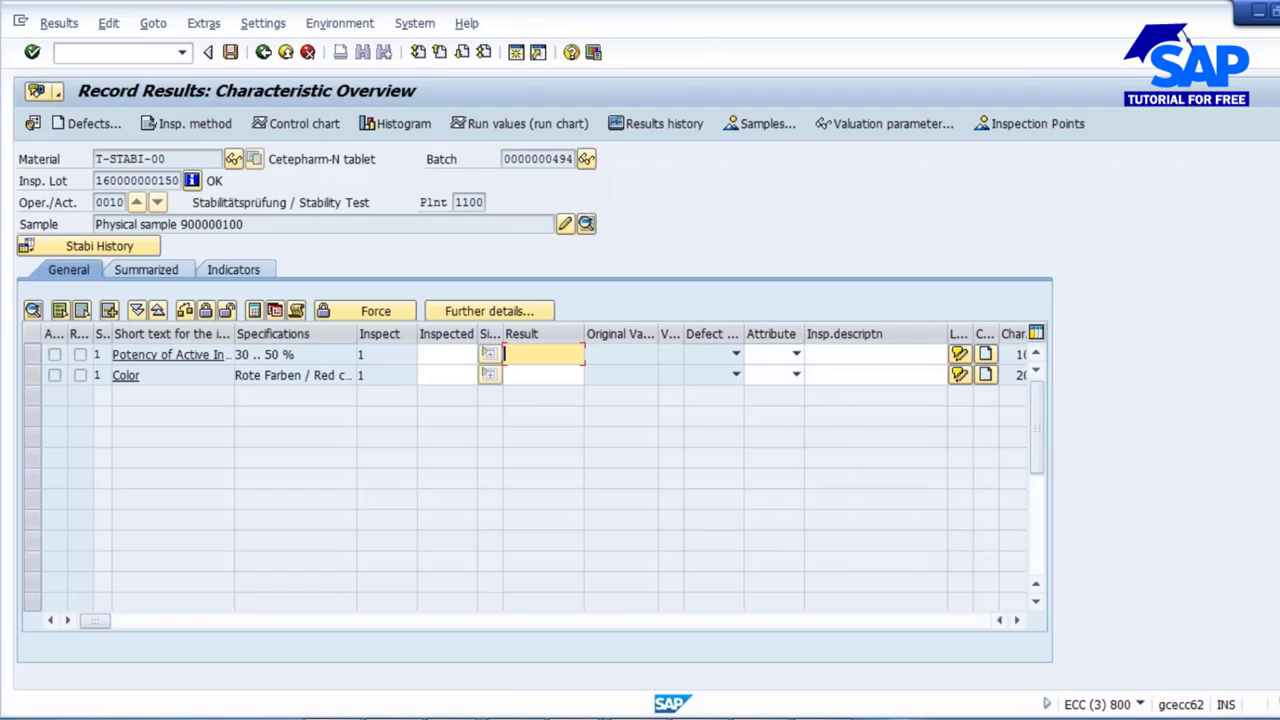
Set the inspected quantity to 1 for both Potency of Active Ingredient and Color.
left_click(438, 355)
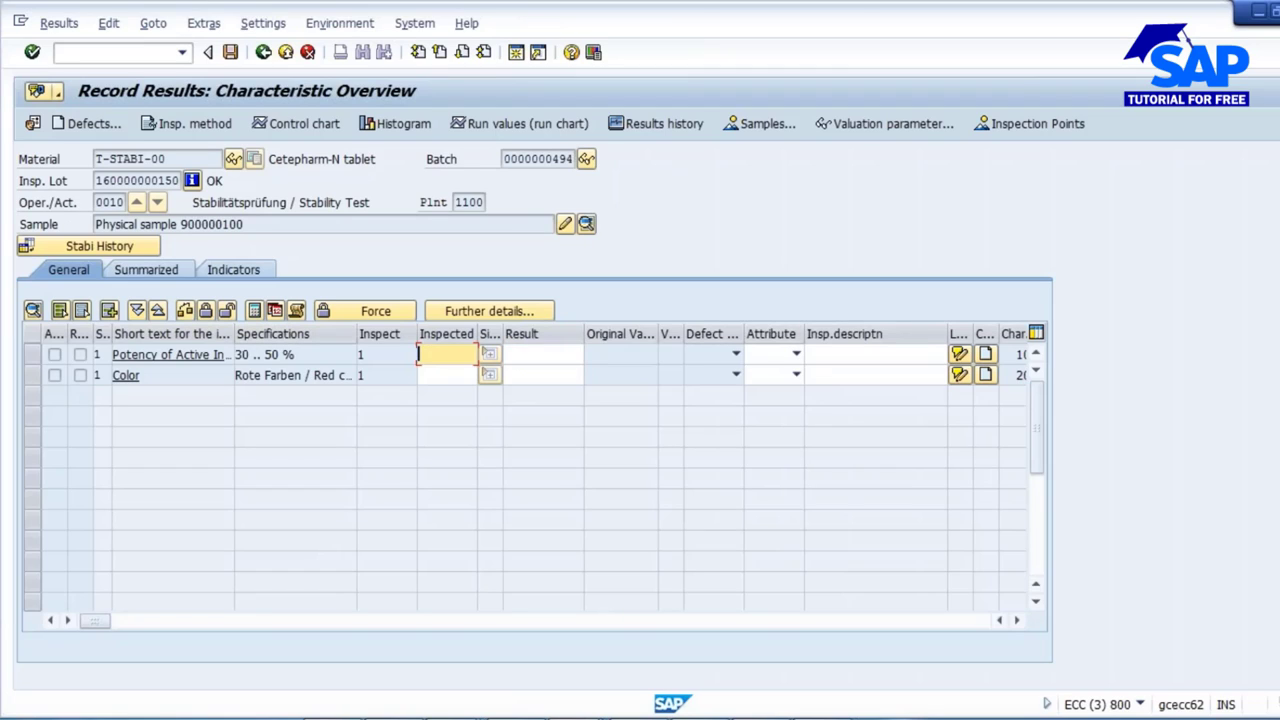
type("1")
left_click(439, 376)
type("1")
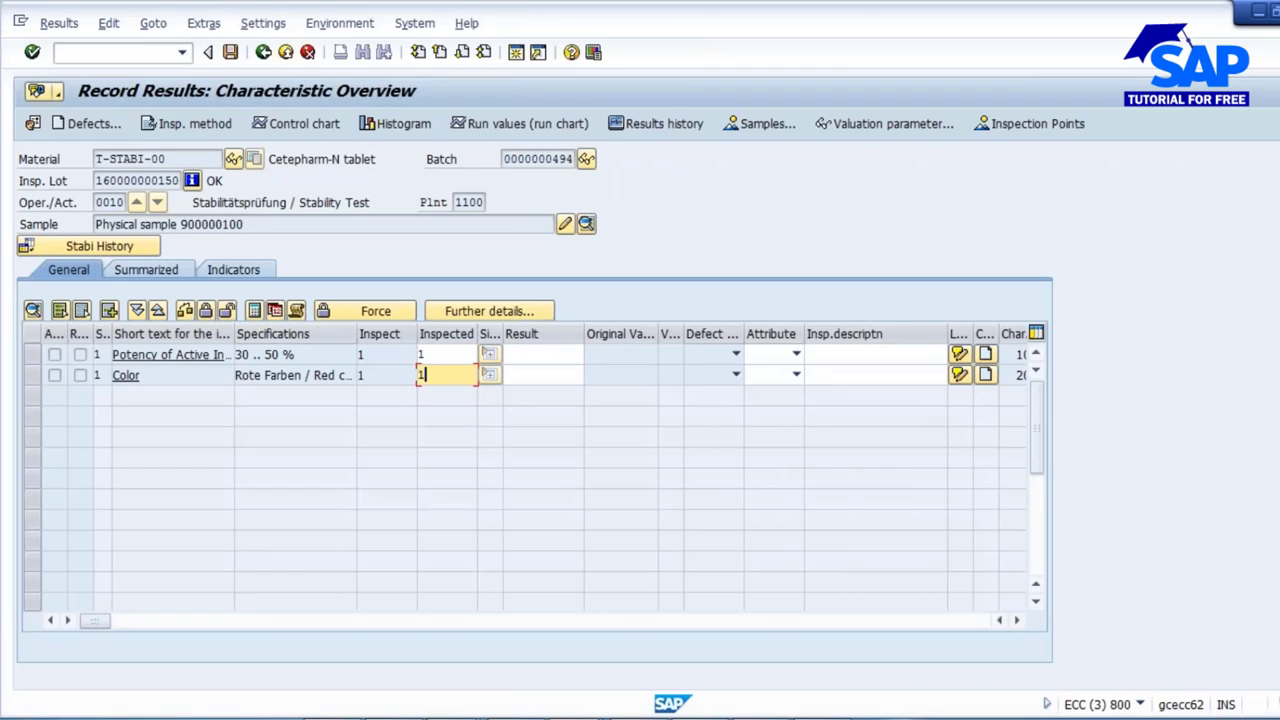
Record 40 for Potency of Active Ingredient and Light Red for Color, and save the results.
left_click(536, 355)
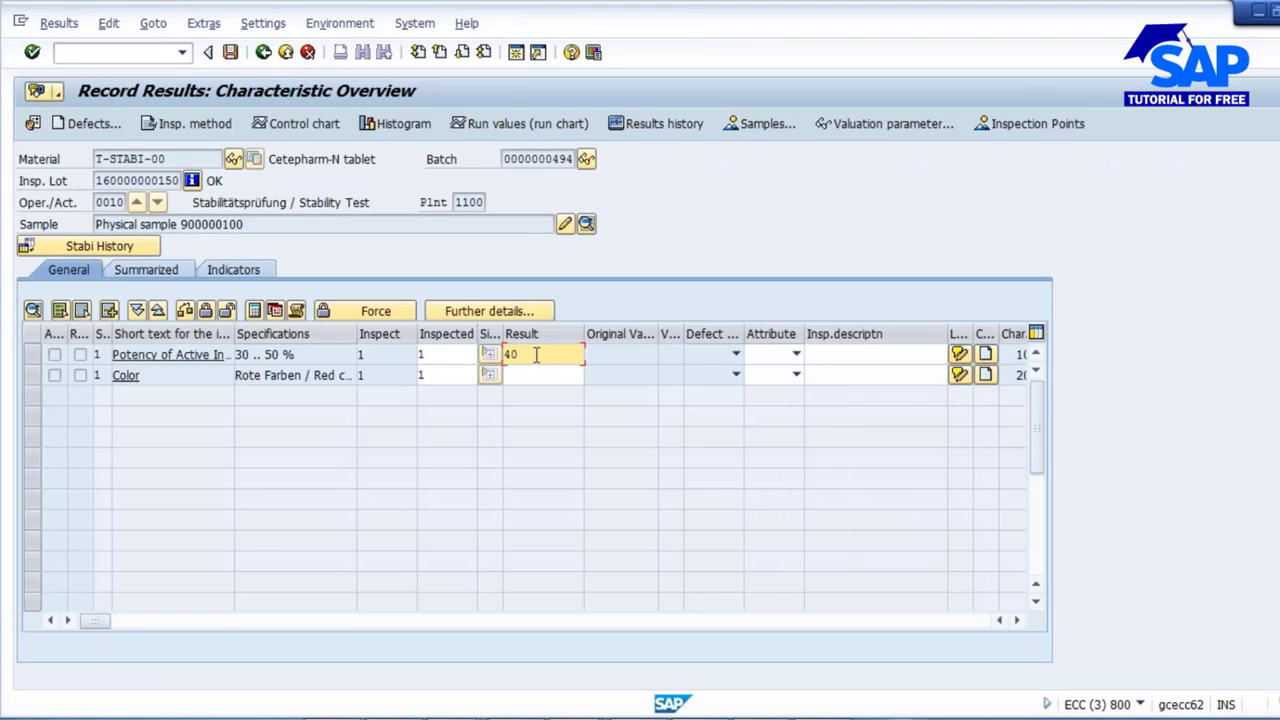
type("40")
key("Return")
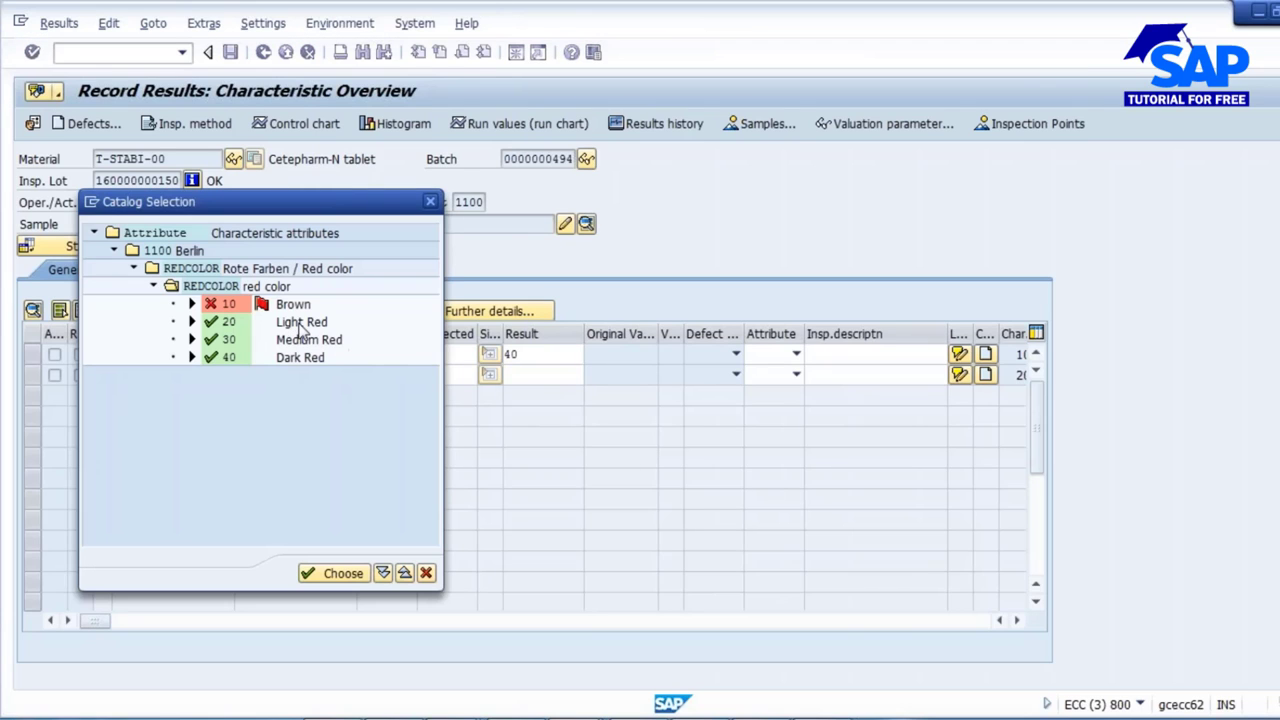
double_click(300, 322)
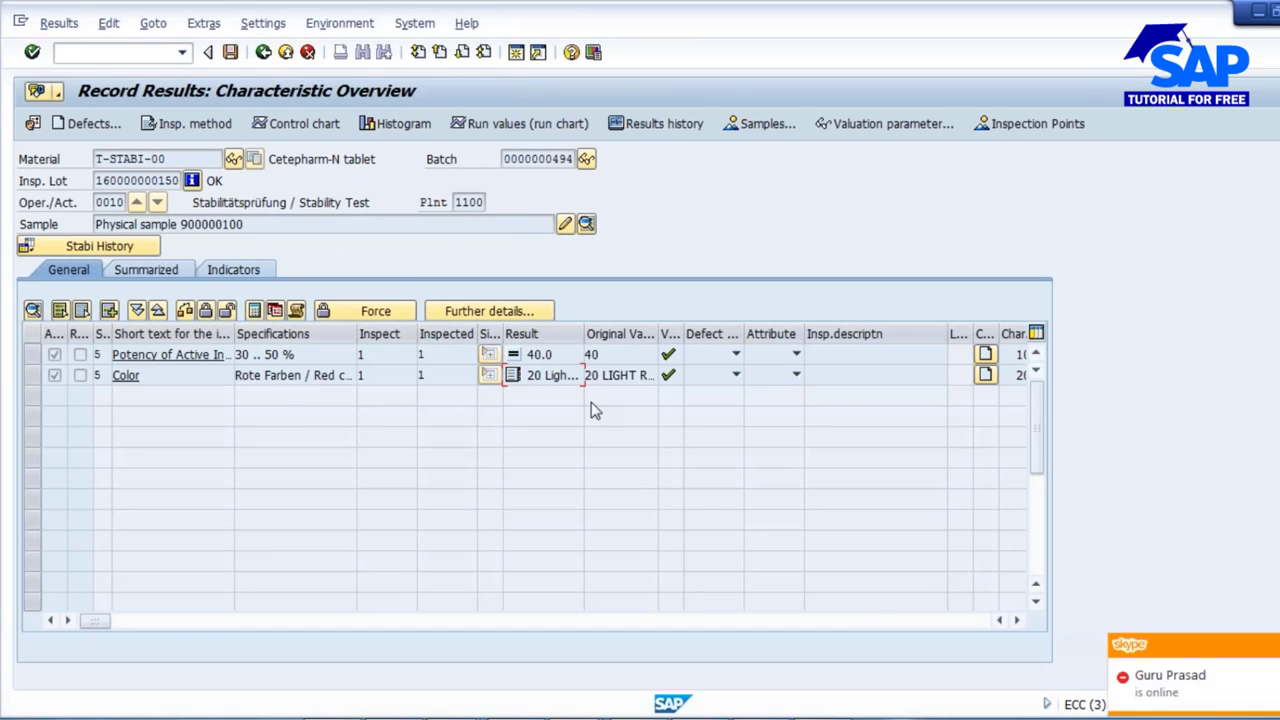
left_click(230, 52)
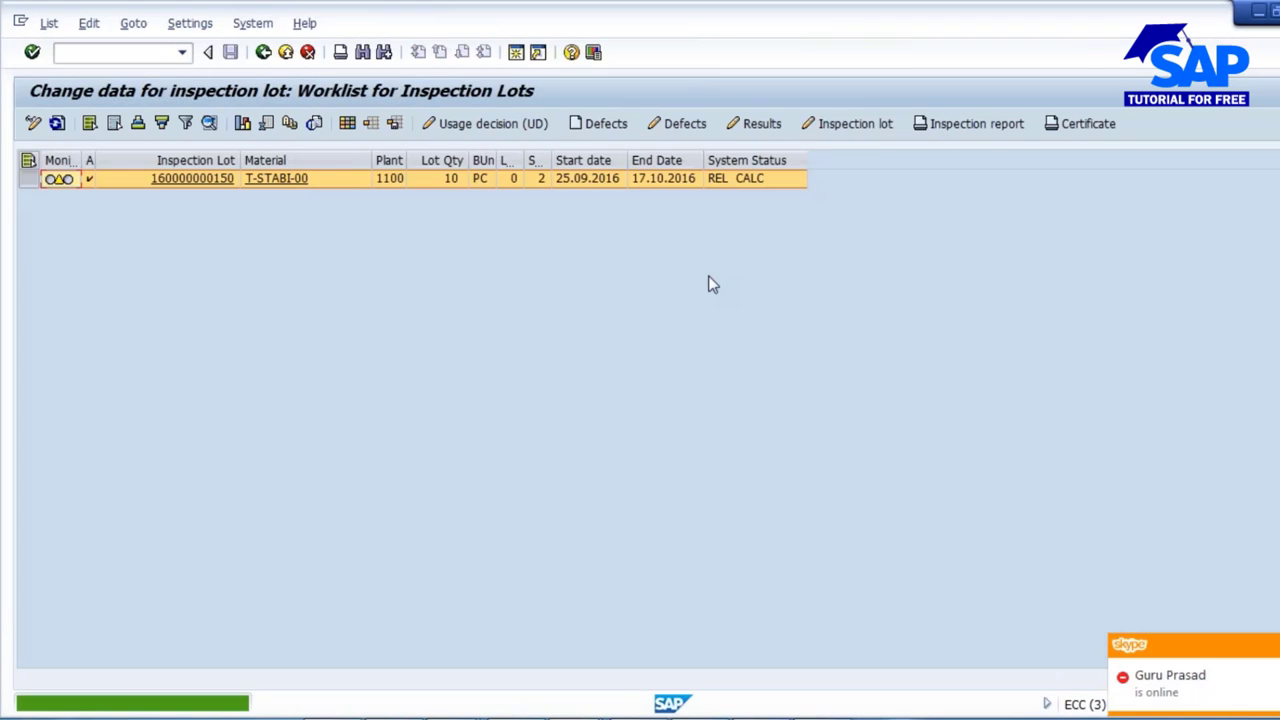
Refresh the inspection lot worklist and open the usage decision for the T-STABI-00 lot.
left_click(57, 123)
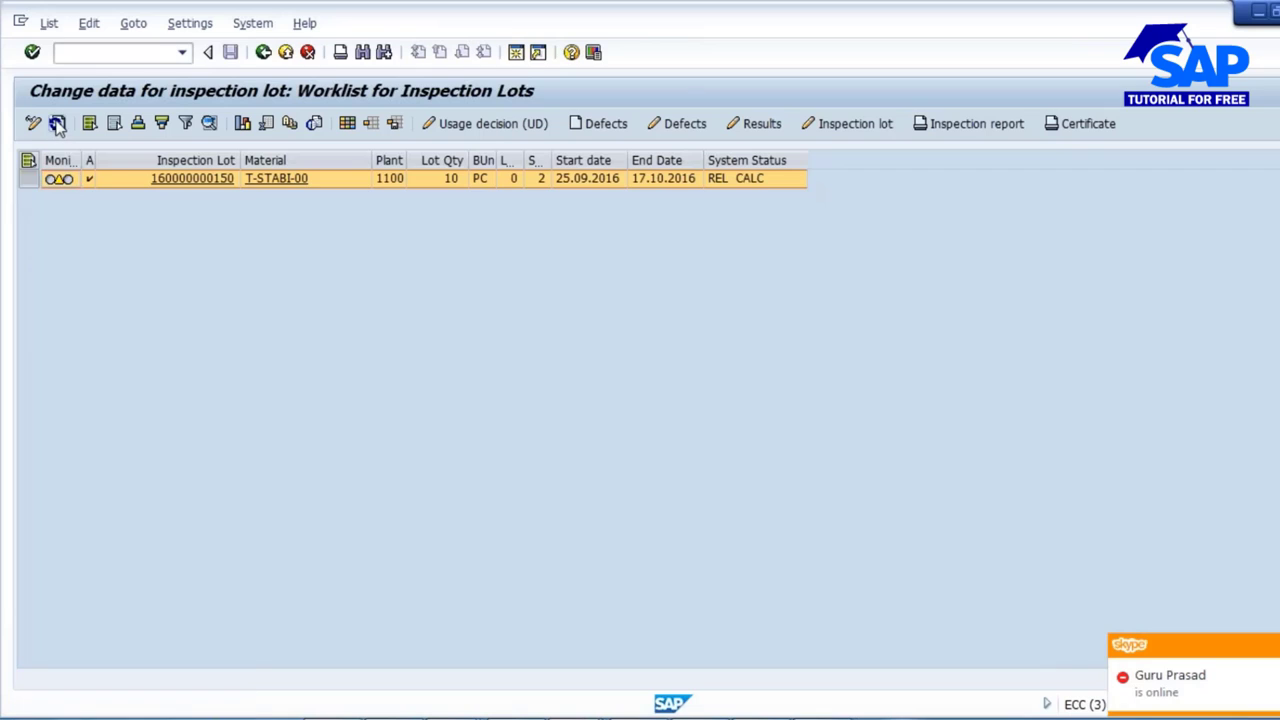
left_click(27, 178)
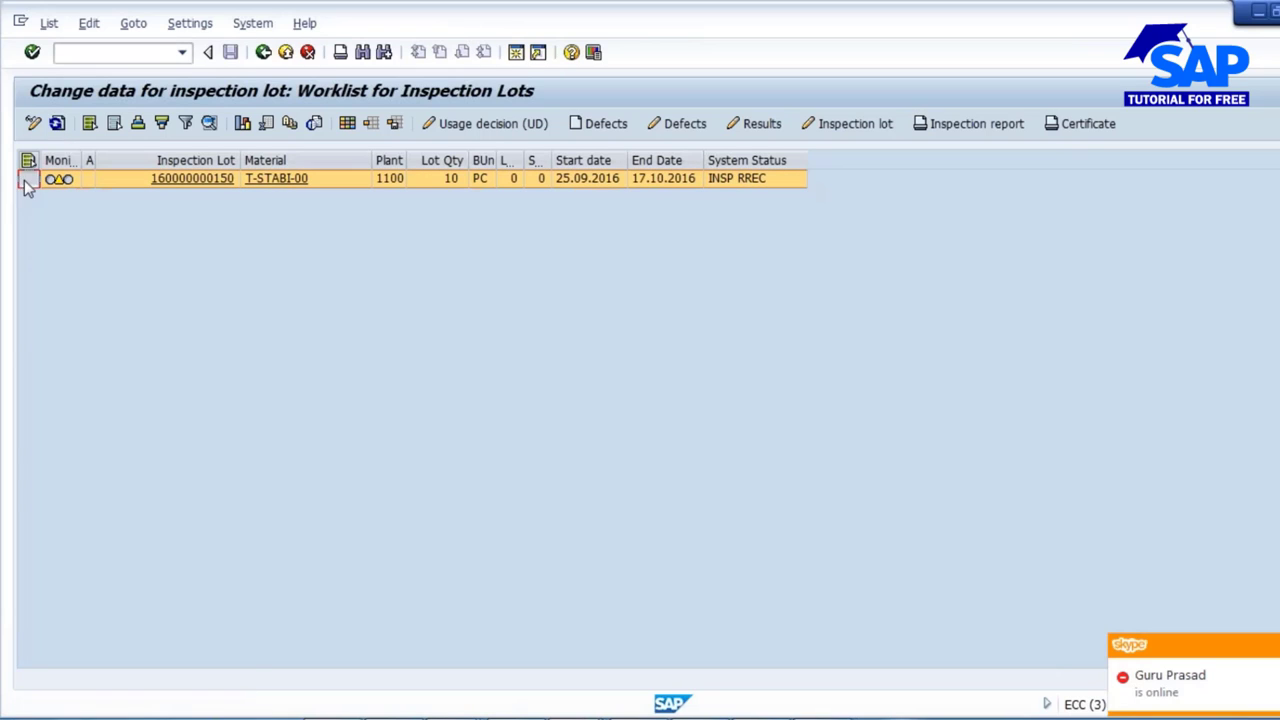
left_click(472, 126)
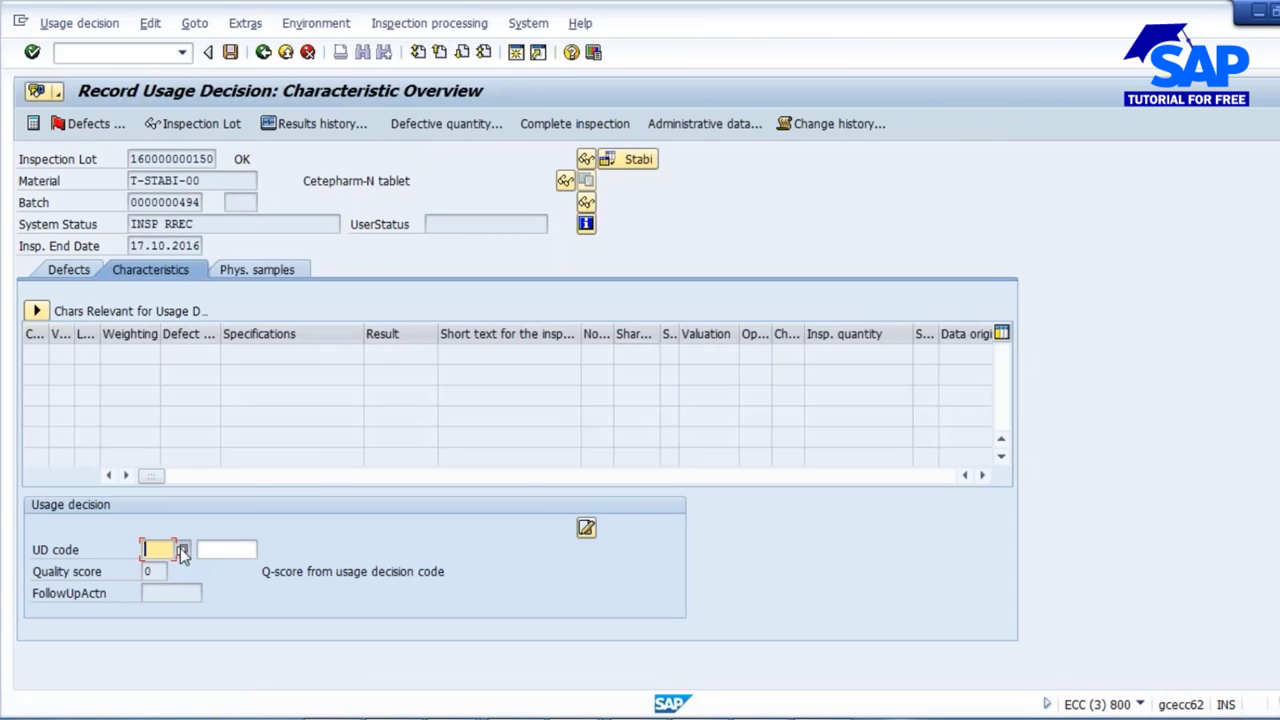
Choose UD code 0010, Complete IT: Study Will Be Executed, from the Stability Study (Initial Test) decisions.
left_click(182, 549)
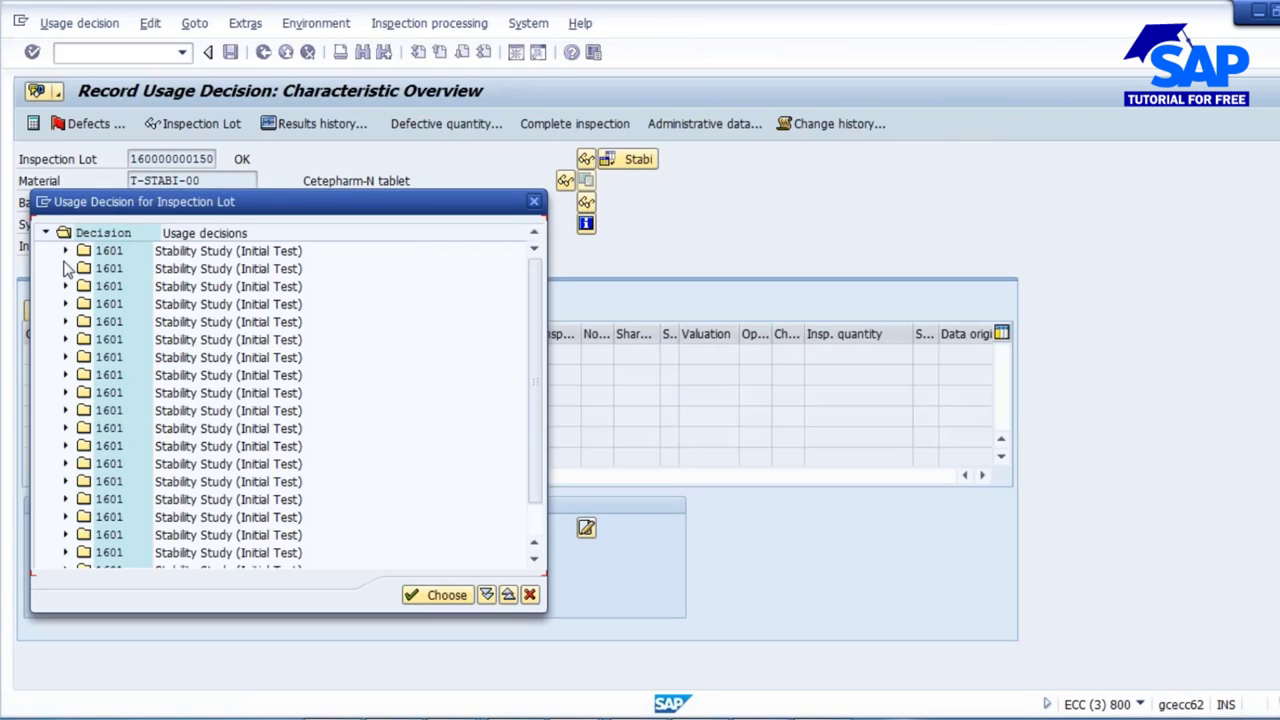
left_click(65, 251)
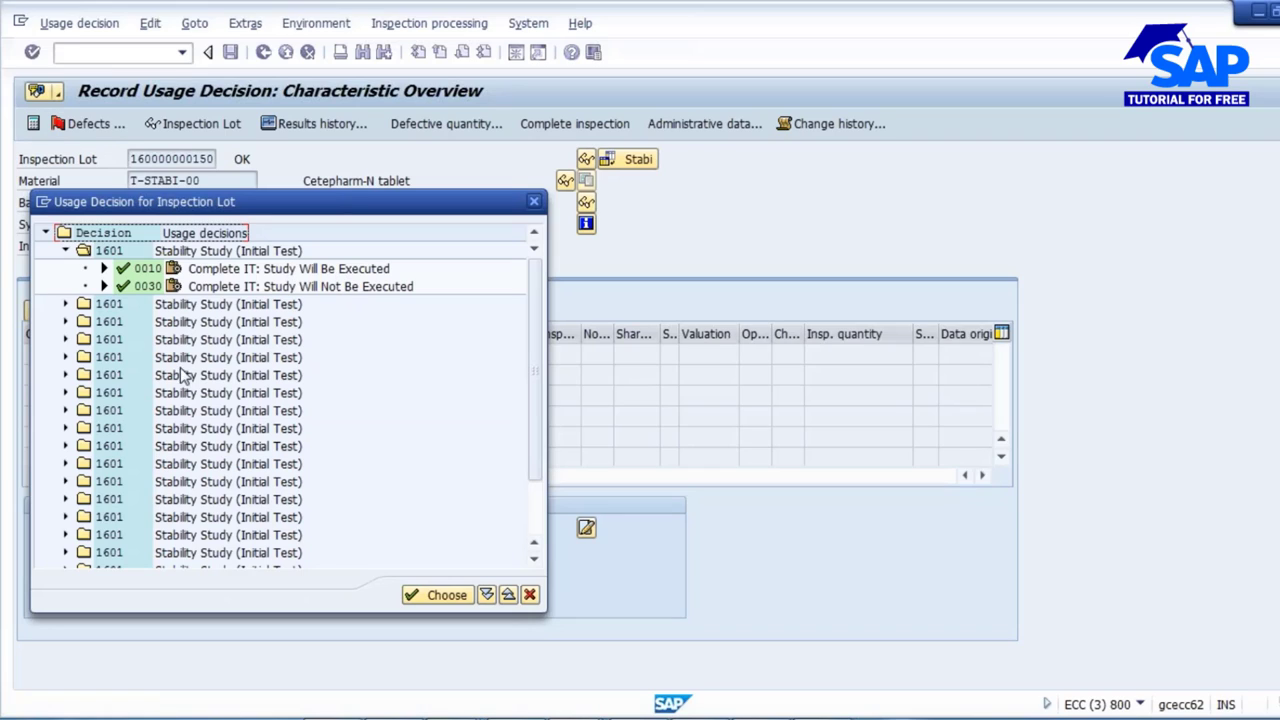
left_click(250, 287)
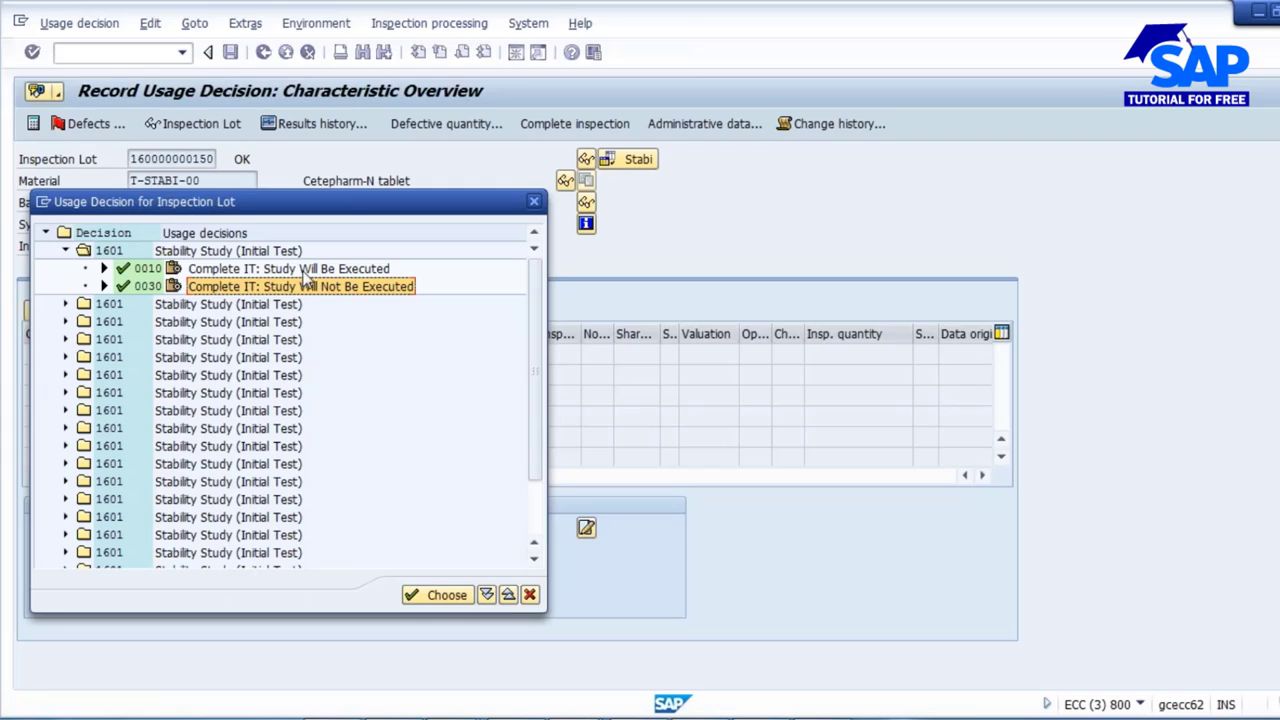
double_click(226, 269)
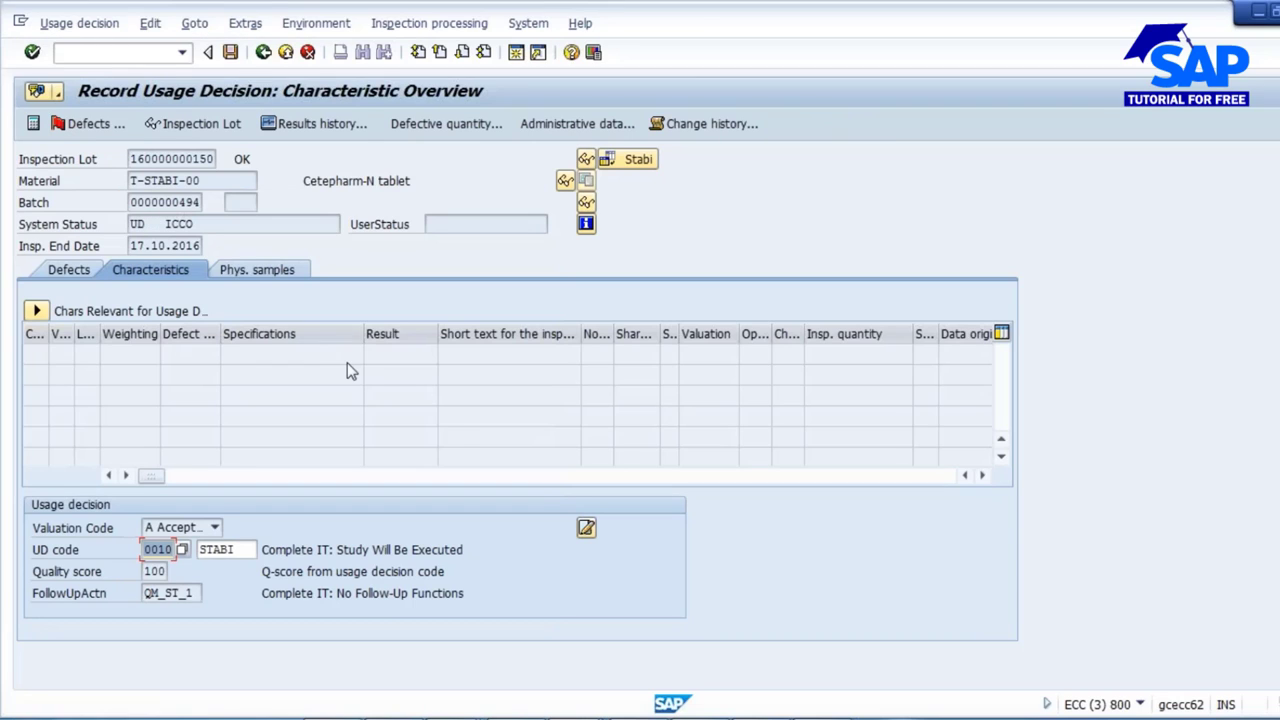
Save the usage decision for the T-STABI-00 inspection lot and refresh the inspection lot worklist.
left_click(230, 52)
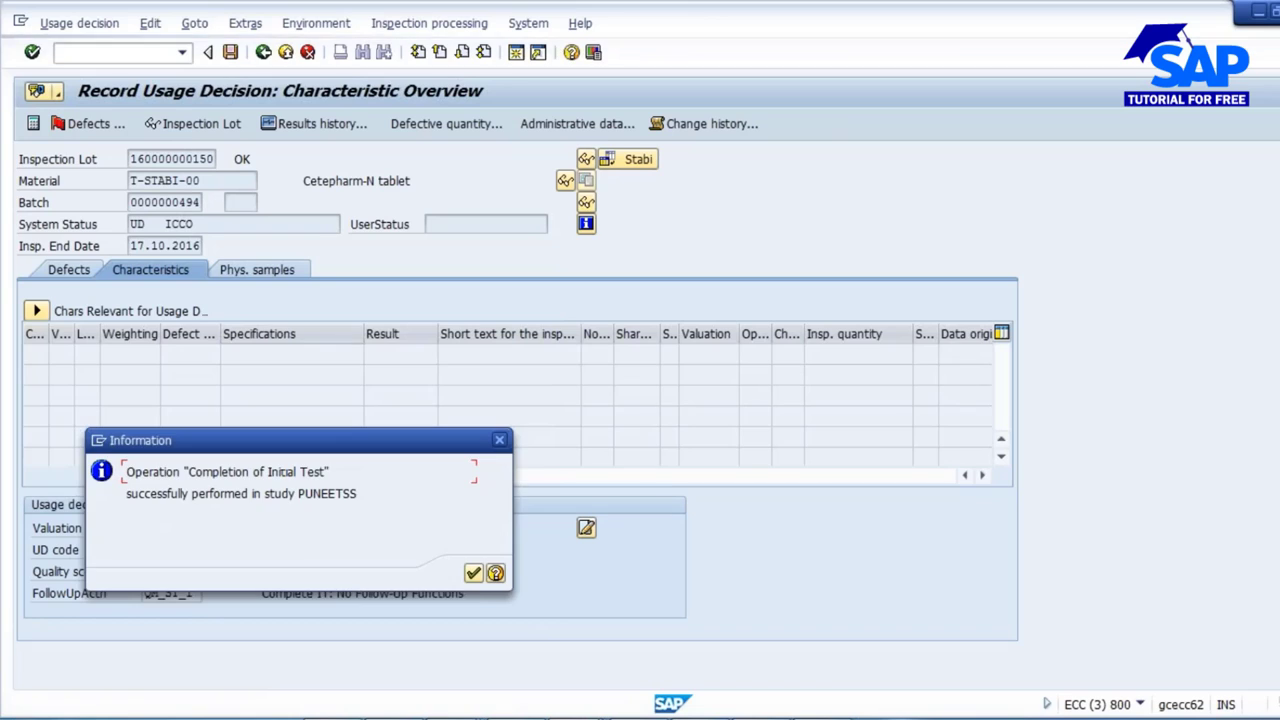
left_click(474, 576)
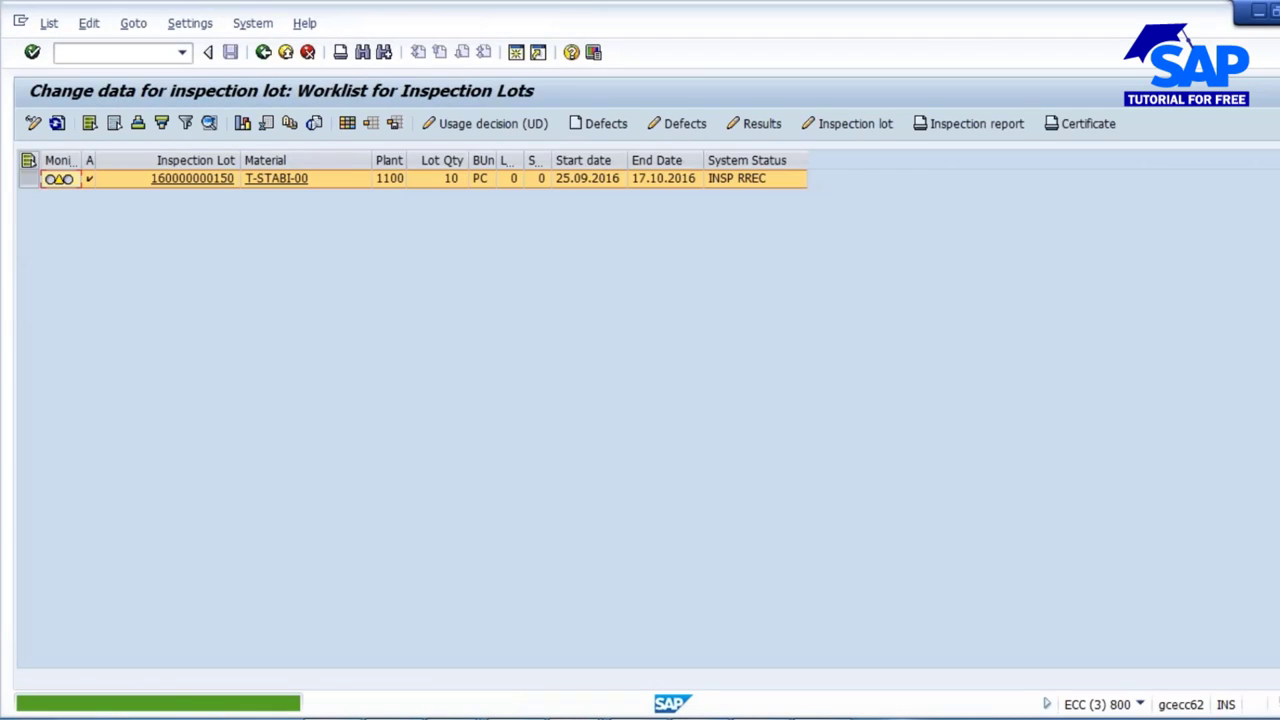
left_click(57, 123)
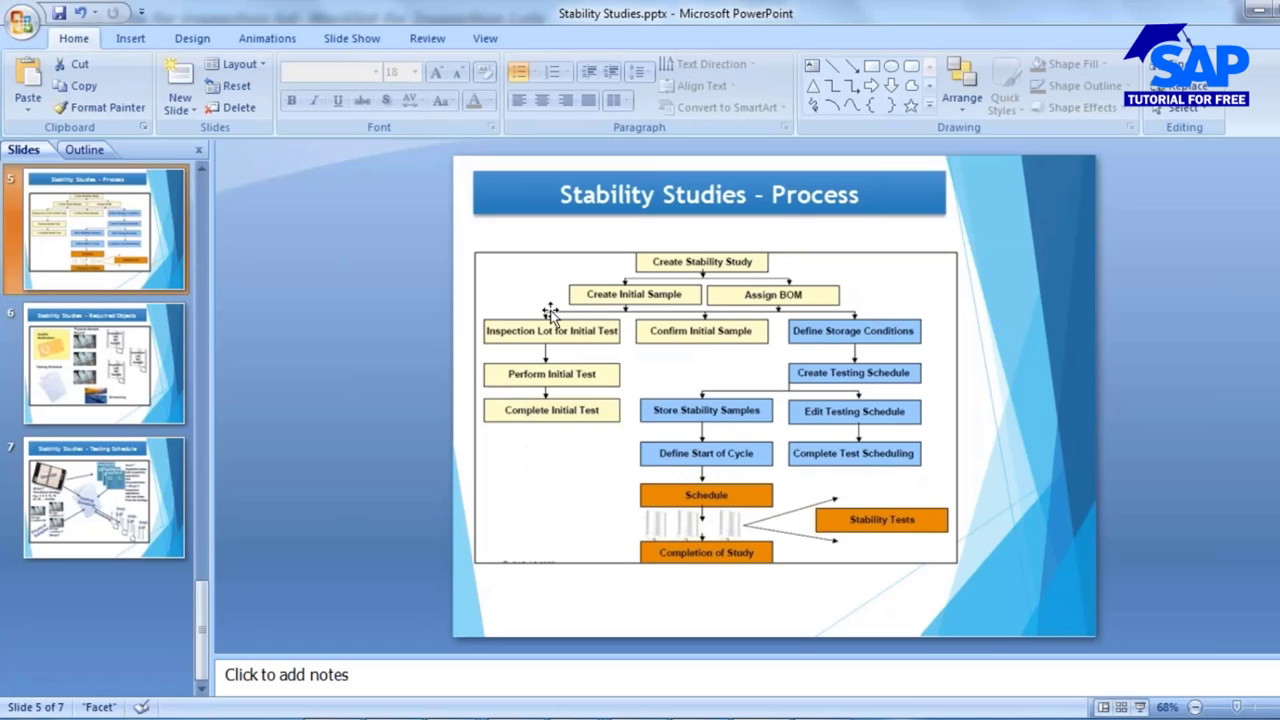
Present the Stability Studies - Process slide in PowerPoint and tick off Create Stability Study, Create Initial Sample and the three initial test stages in ink.
left_click(1140, 707)
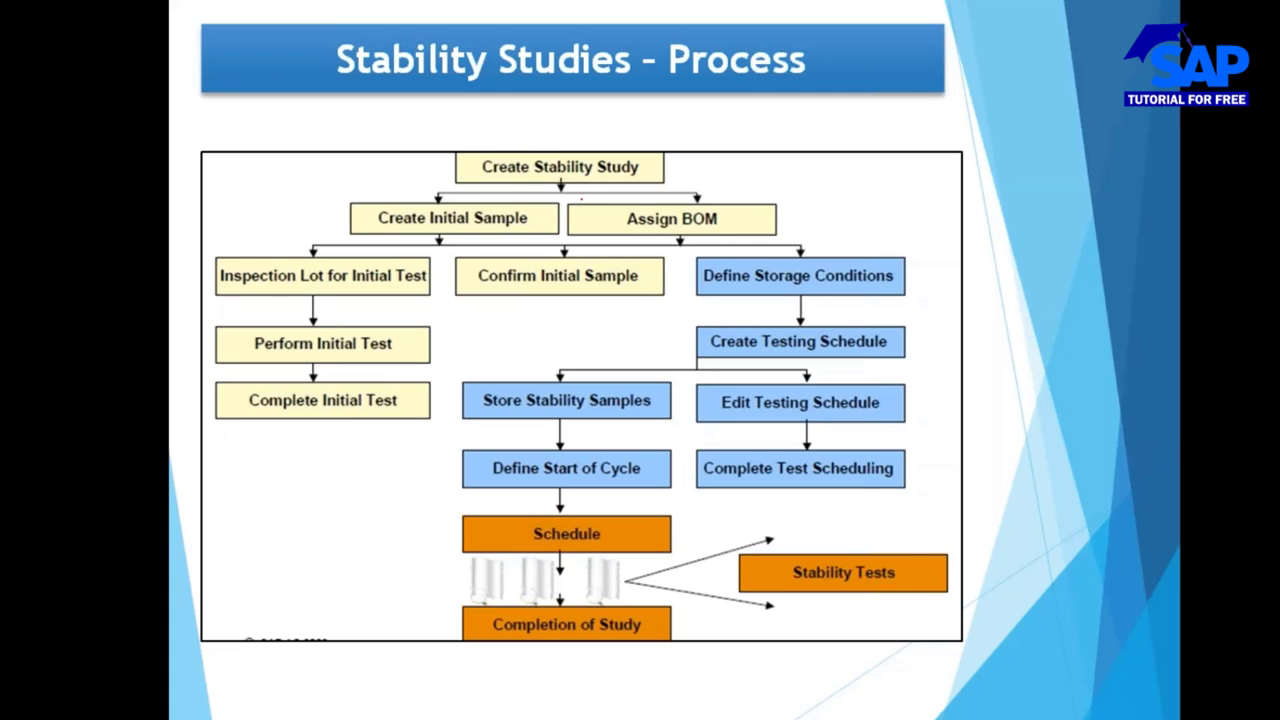
left_click_drag(447, 152, 560, 130)
left_click_drag(393, 212, 470, 207)
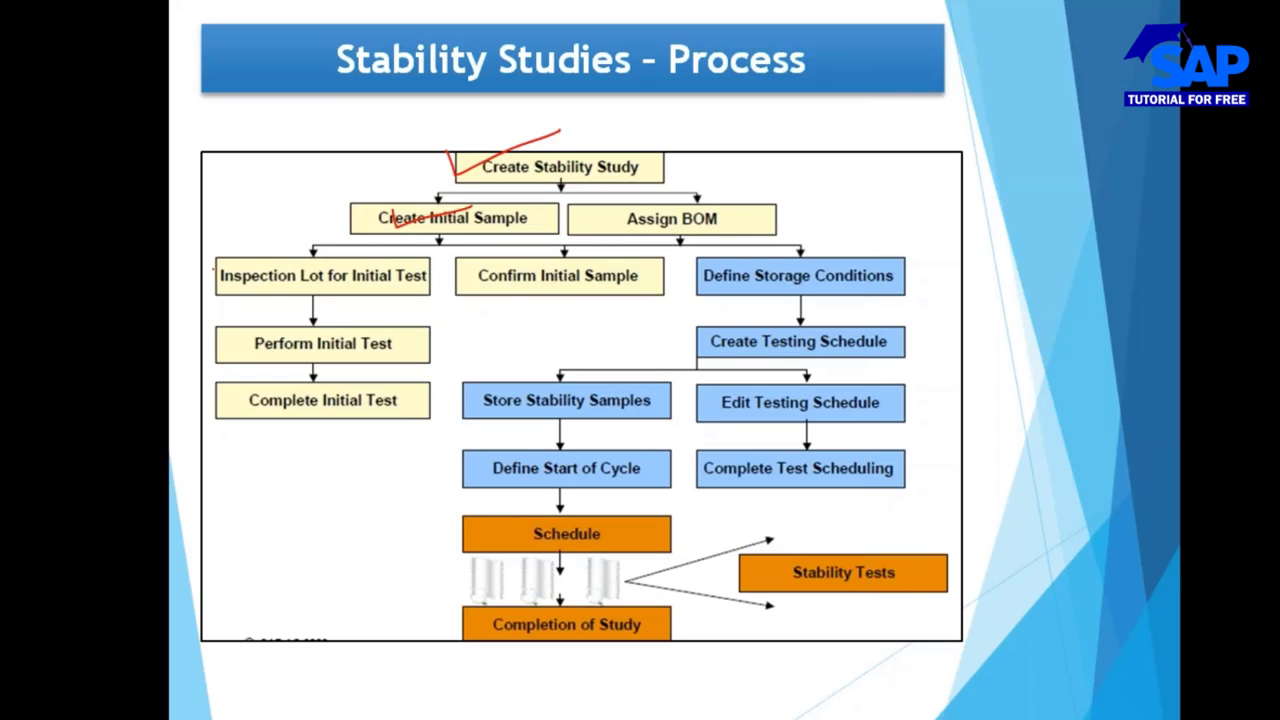
left_click_drag(216, 266, 334, 238)
left_click_drag(242, 354, 322, 338)
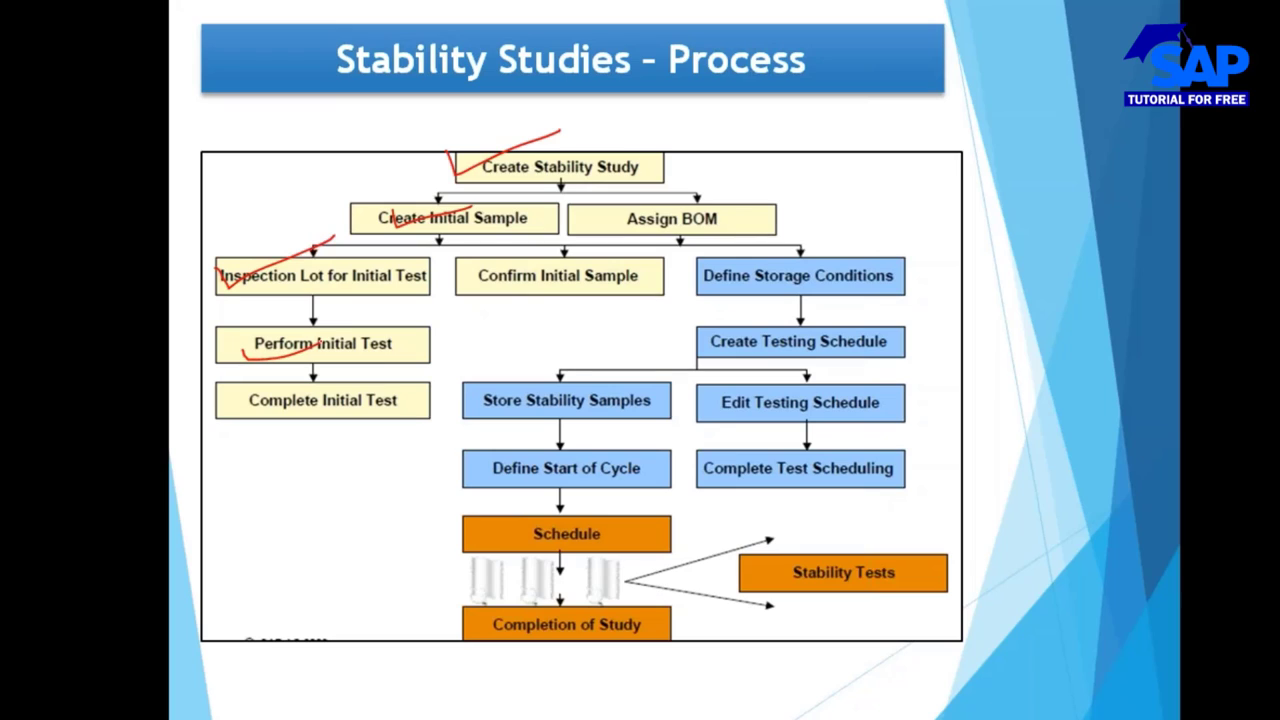
left_click_drag(254, 403, 350, 383)
Mark the initial test branch as OK and draw a downward arrow beside the storage conditions branch, clearing the ink before ending the slide show.
mouse_move(257, 212)
left_mouse_down()
mouse_move(243, 414)
mouse_move(447, 296)
mouse_move(266, 252)
mouse_move(226, 190)
mouse_move(274, 172)
mouse_move(294, 226)
left_mouse_up()
mouse_move(336, 168)
left_mouse_down()
mouse_move(296, 202)
mouse_move(318, 220)
left_mouse_up()
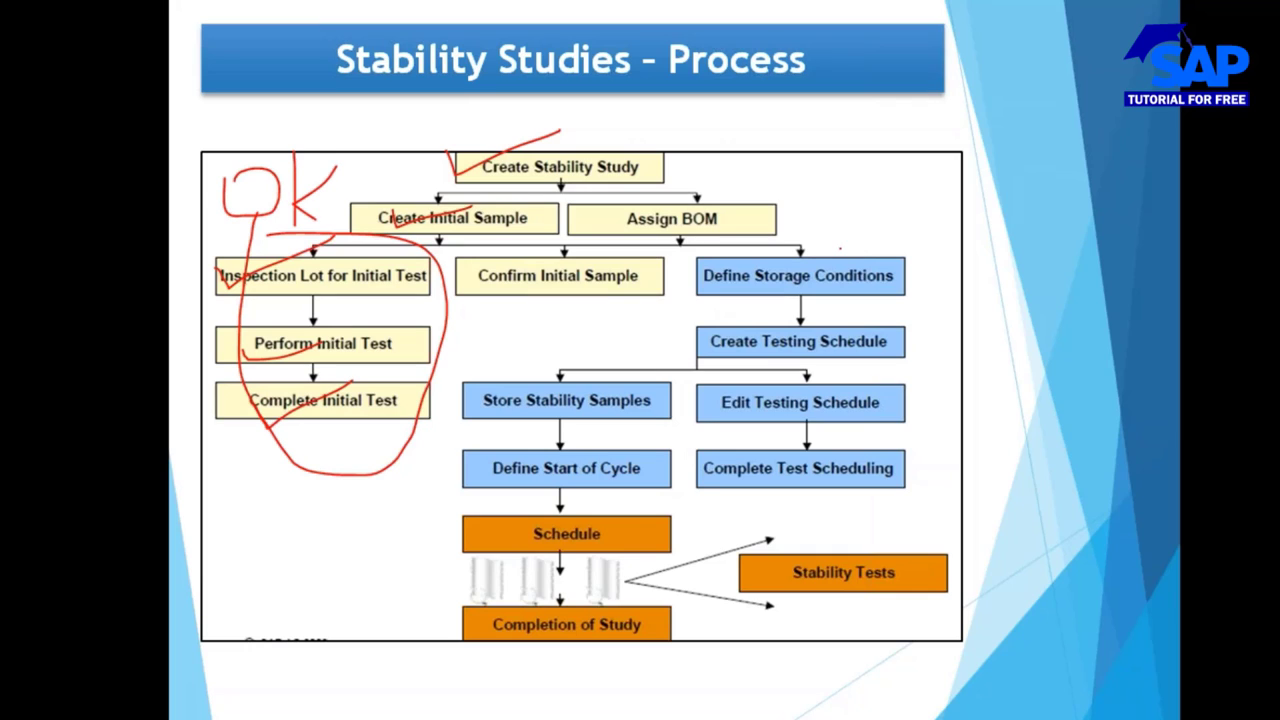
left_click_drag(929, 225, 960, 580)
left_click_drag(936, 526, 998, 498)
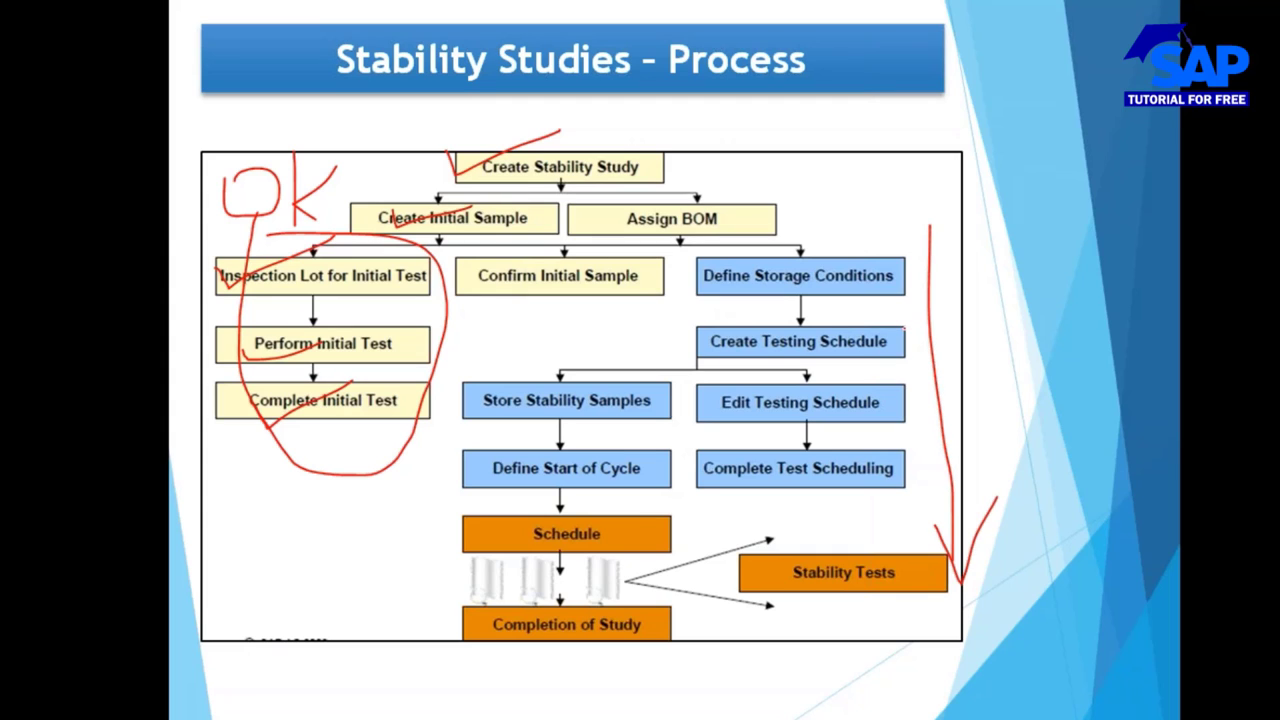
key("e")
key("Escape")
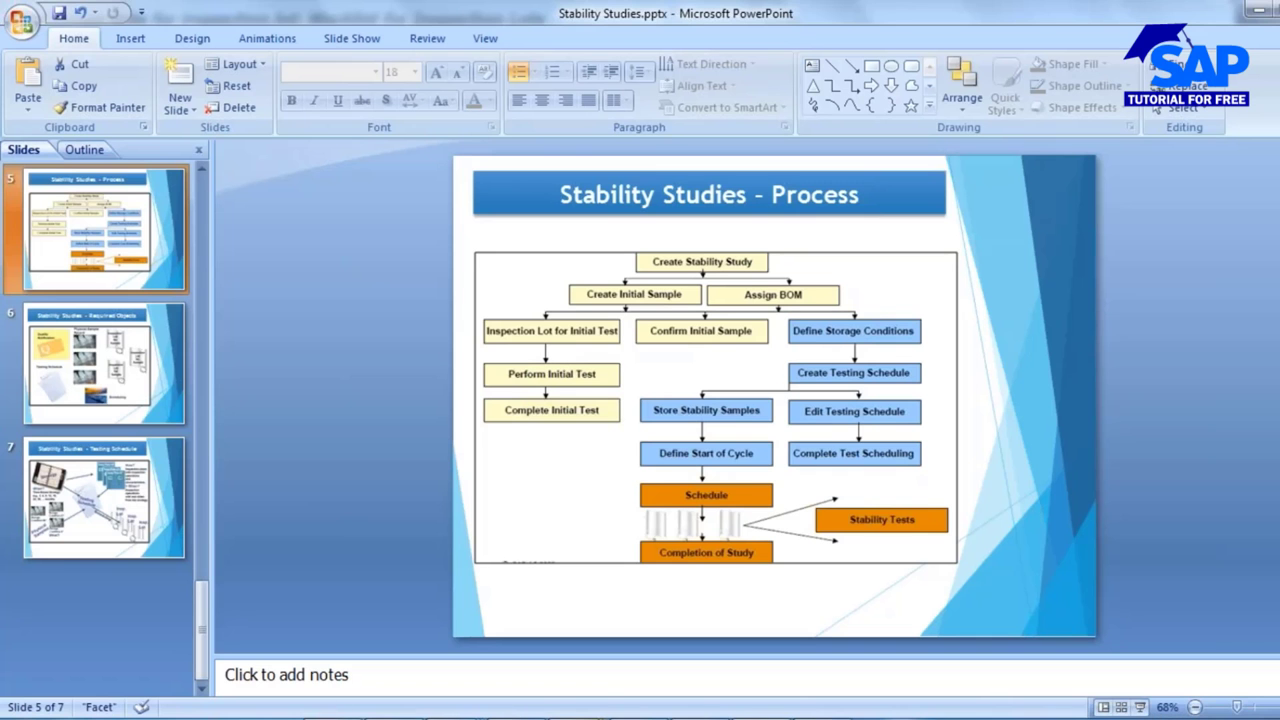
Switch back to the SAP Change Notification window and open the stability study notification.
mouse_move(807, 637)
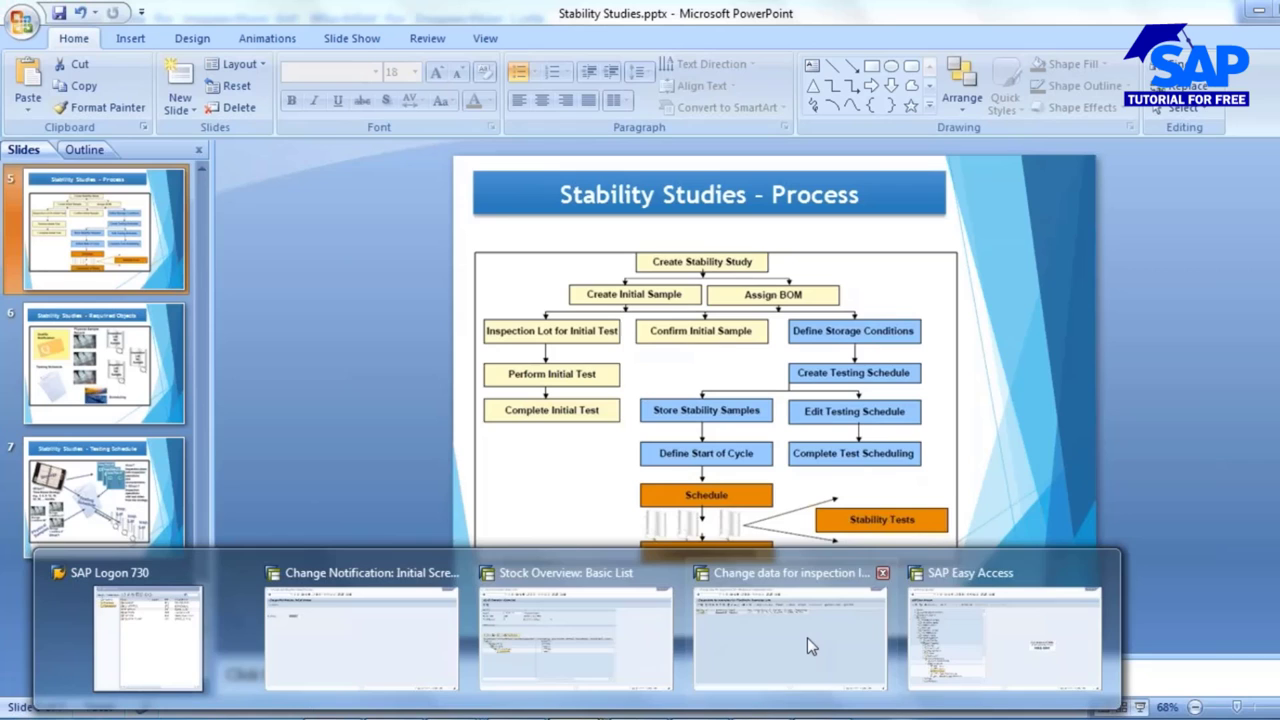
left_click(351, 612)
key("Return")
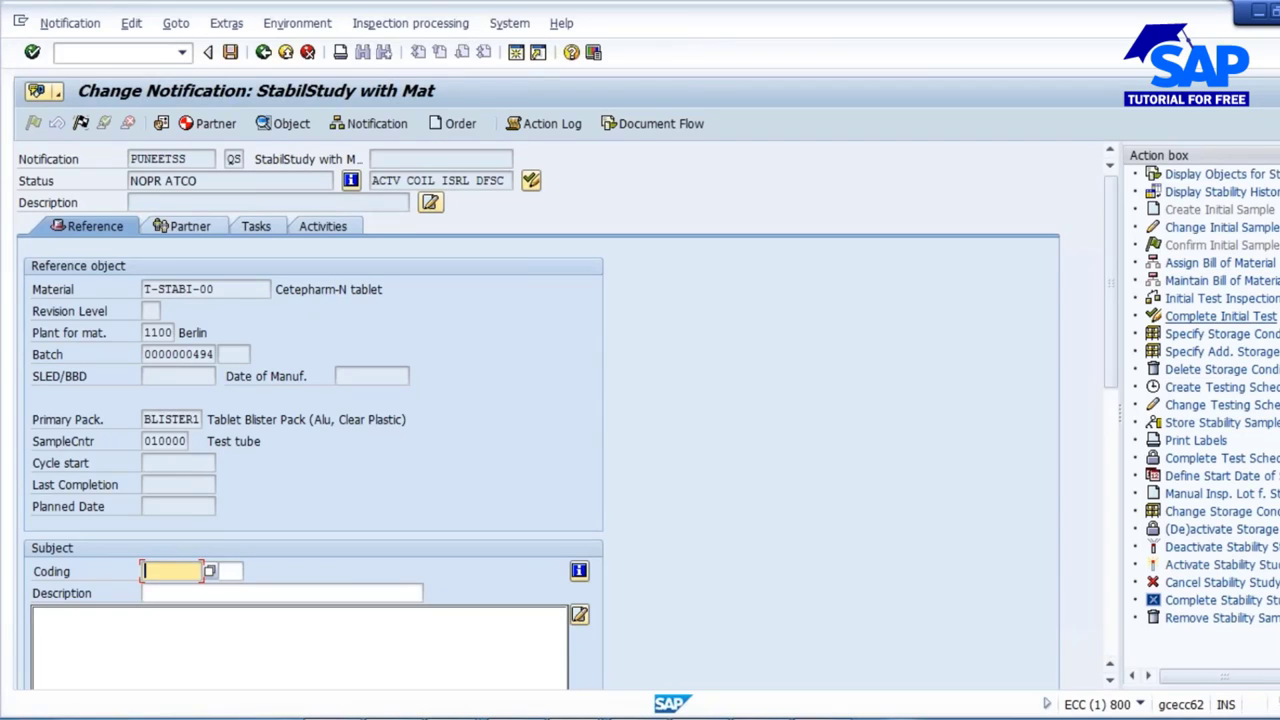
Try to run Complete Initial Test and the initial test inspection lot creation for the study, dismissing both status checks.
left_click(1217, 318)
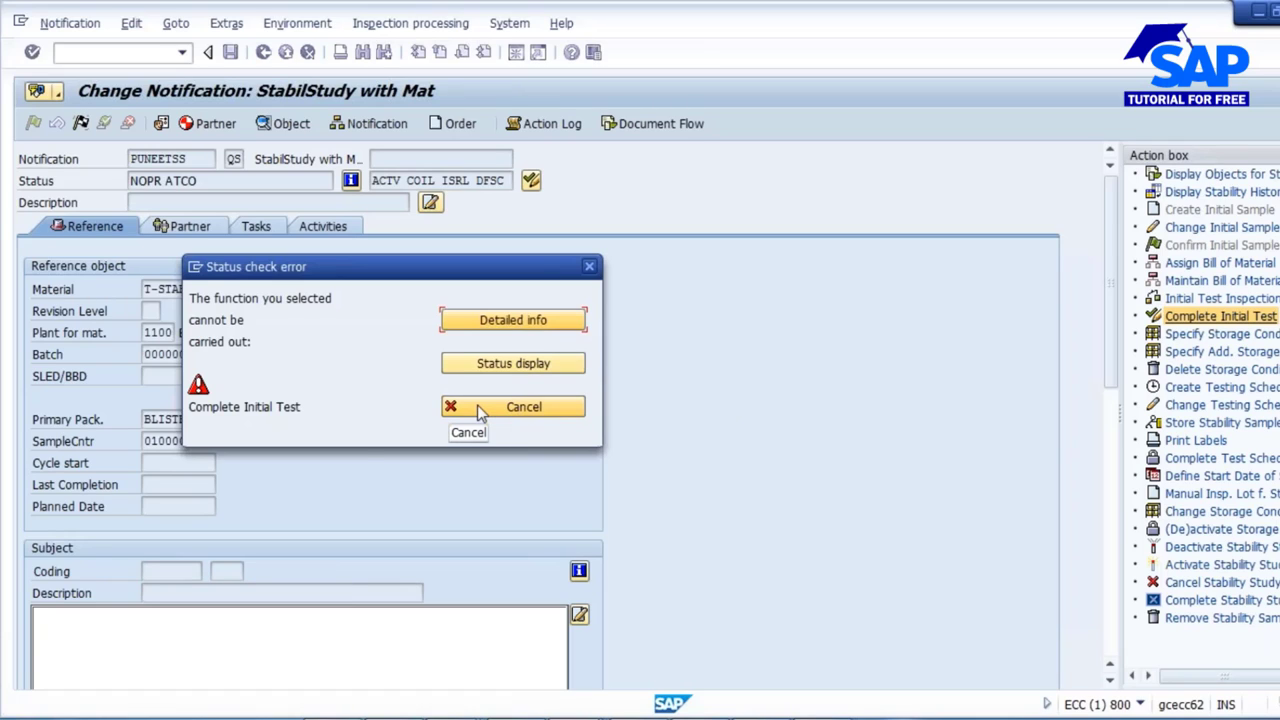
left_click(483, 406)
left_click(1212, 299)
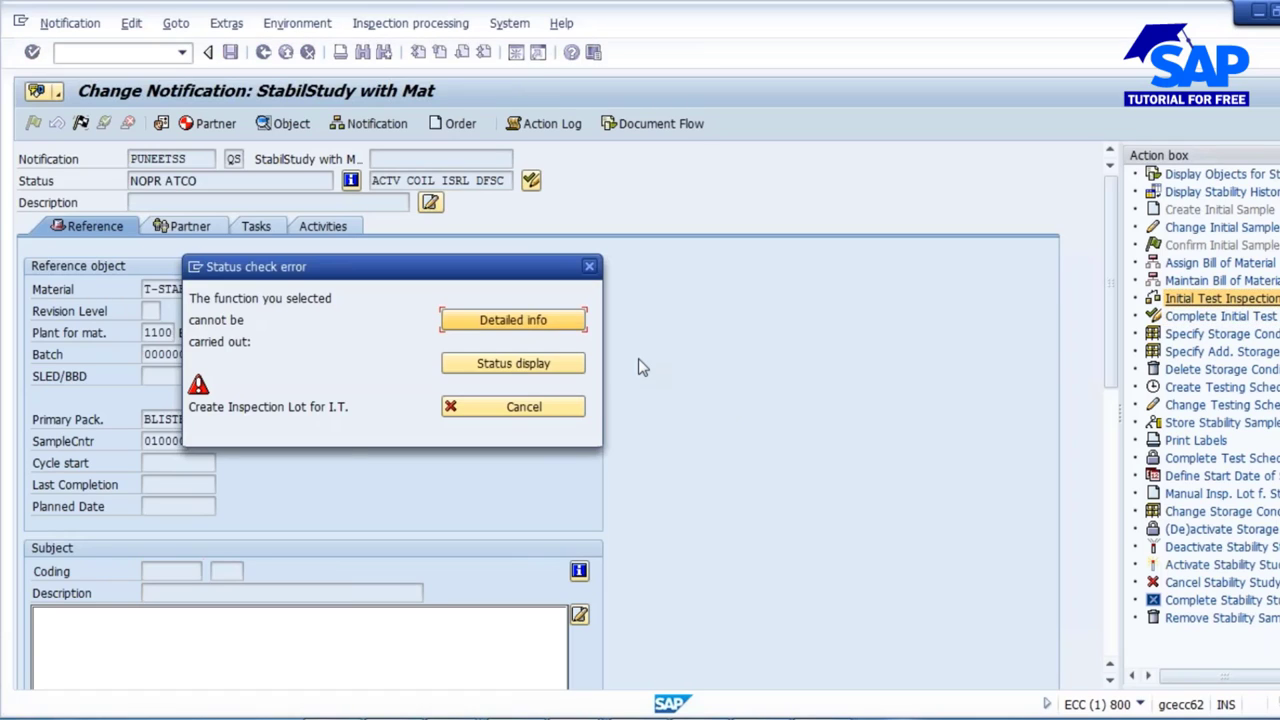
left_click(495, 416)
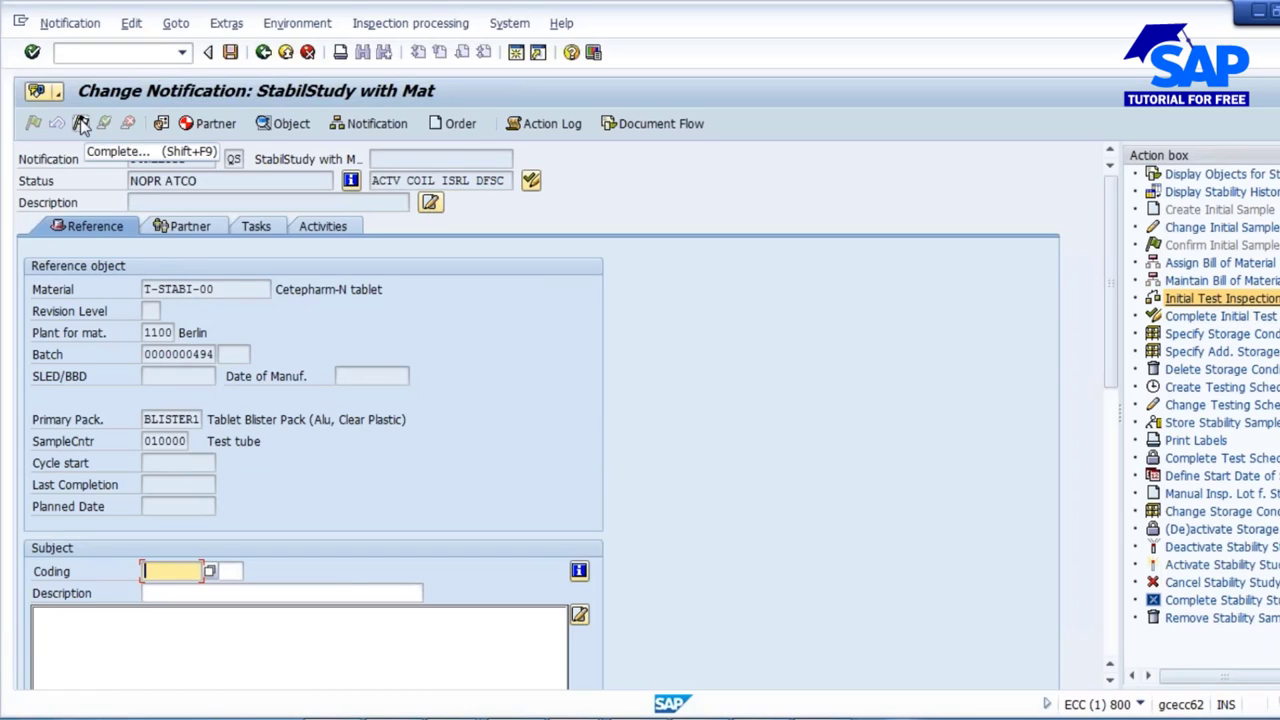
Set the notification's execution priority to 2 High.
left_click(191, 233)
left_click(277, 290)
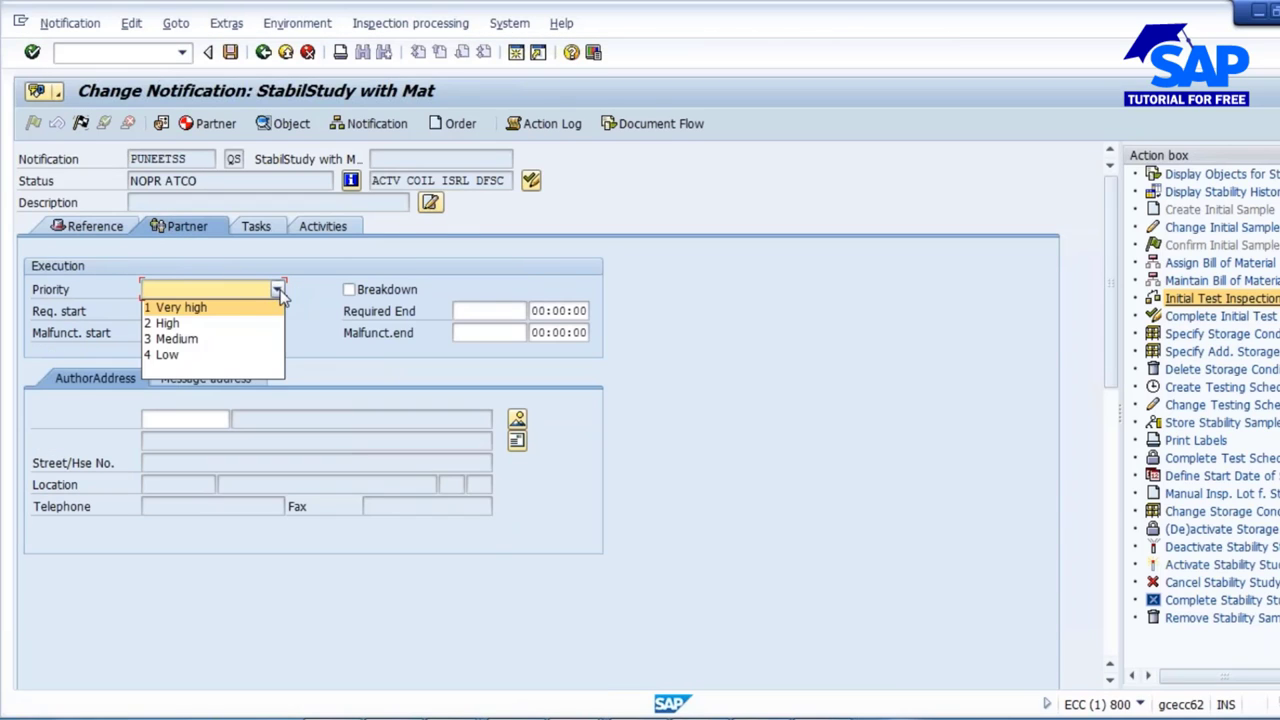
left_click(178, 322)
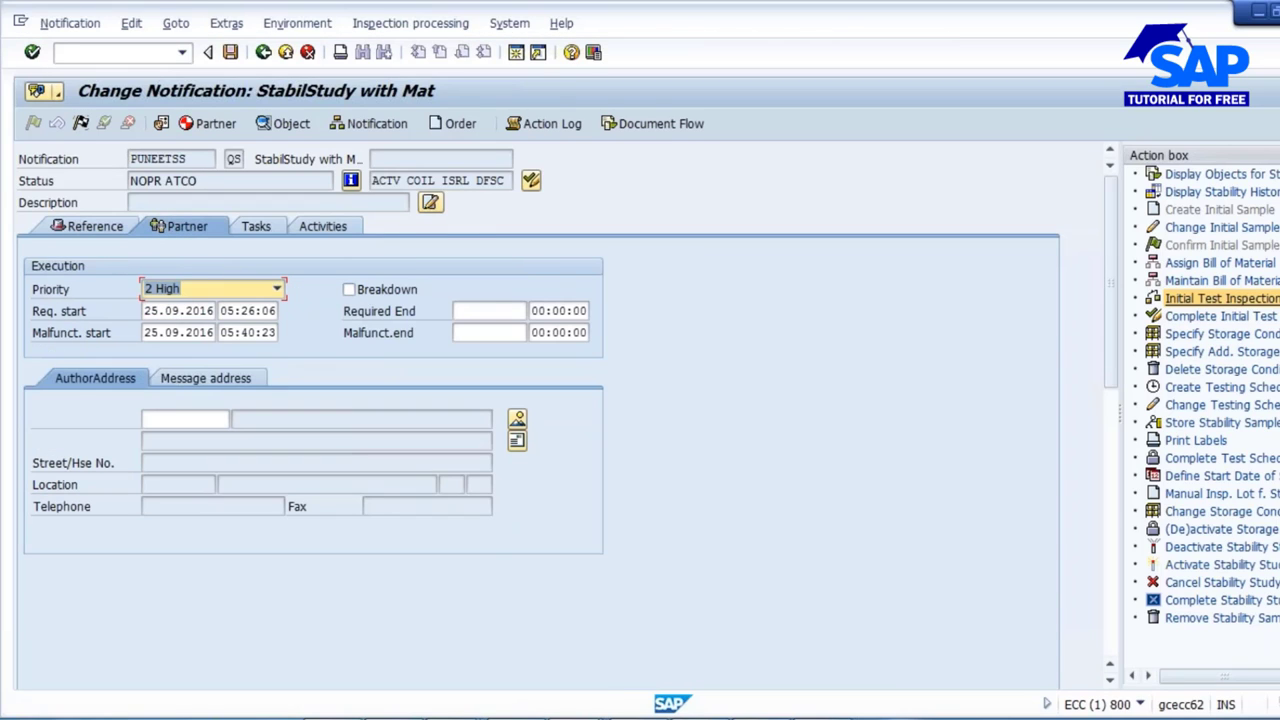
key("Return")
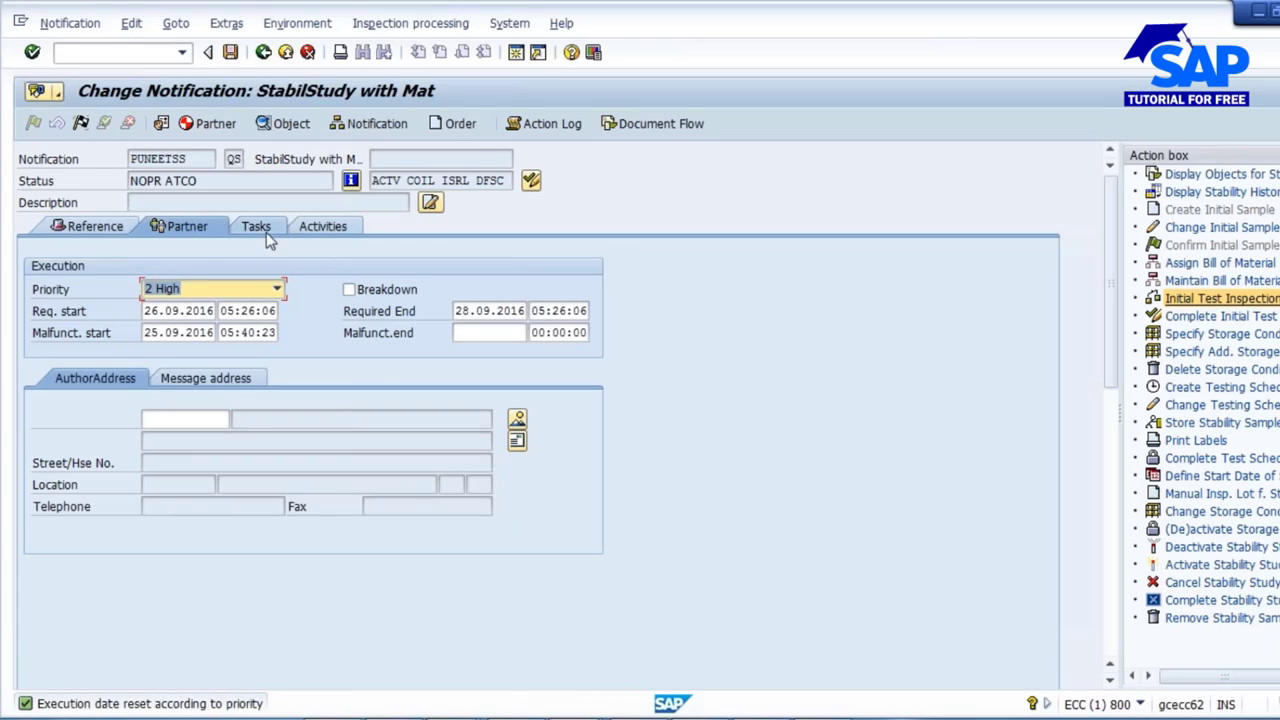
Try to release and complete task 3, Inspection Lot for Initial Test, in the notification's task list.
left_click(256, 226)
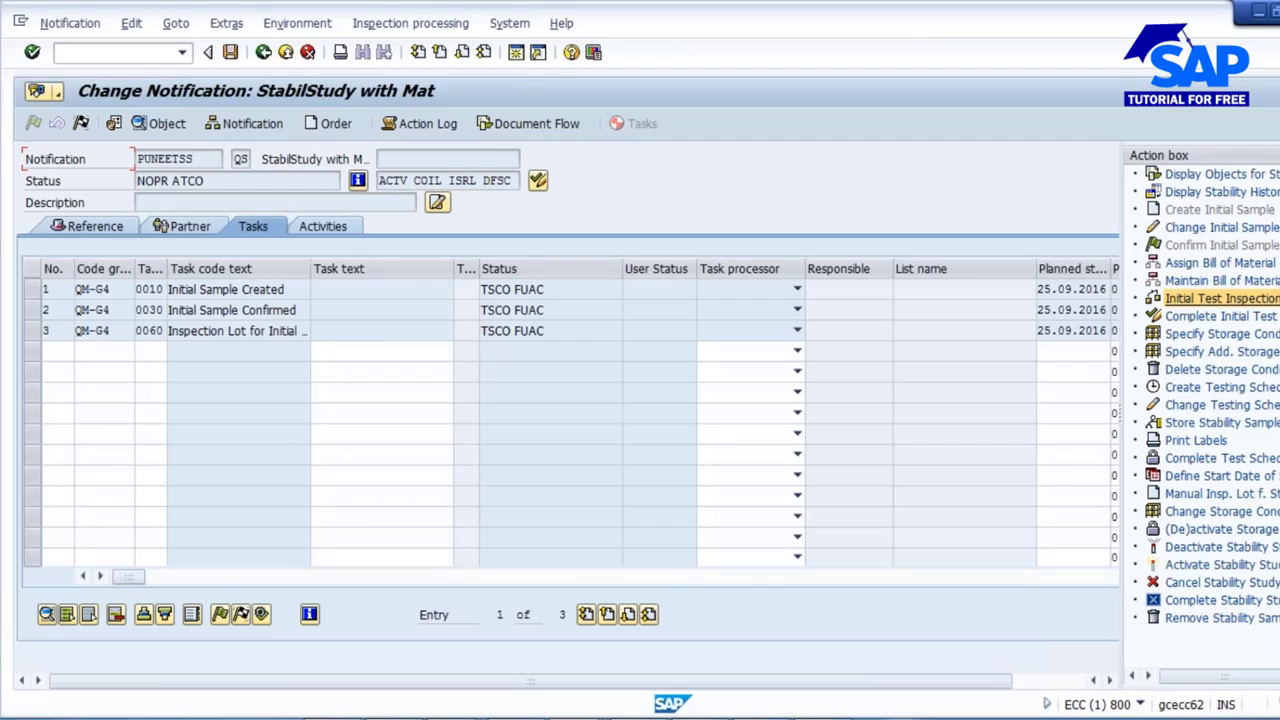
left_click(44, 330)
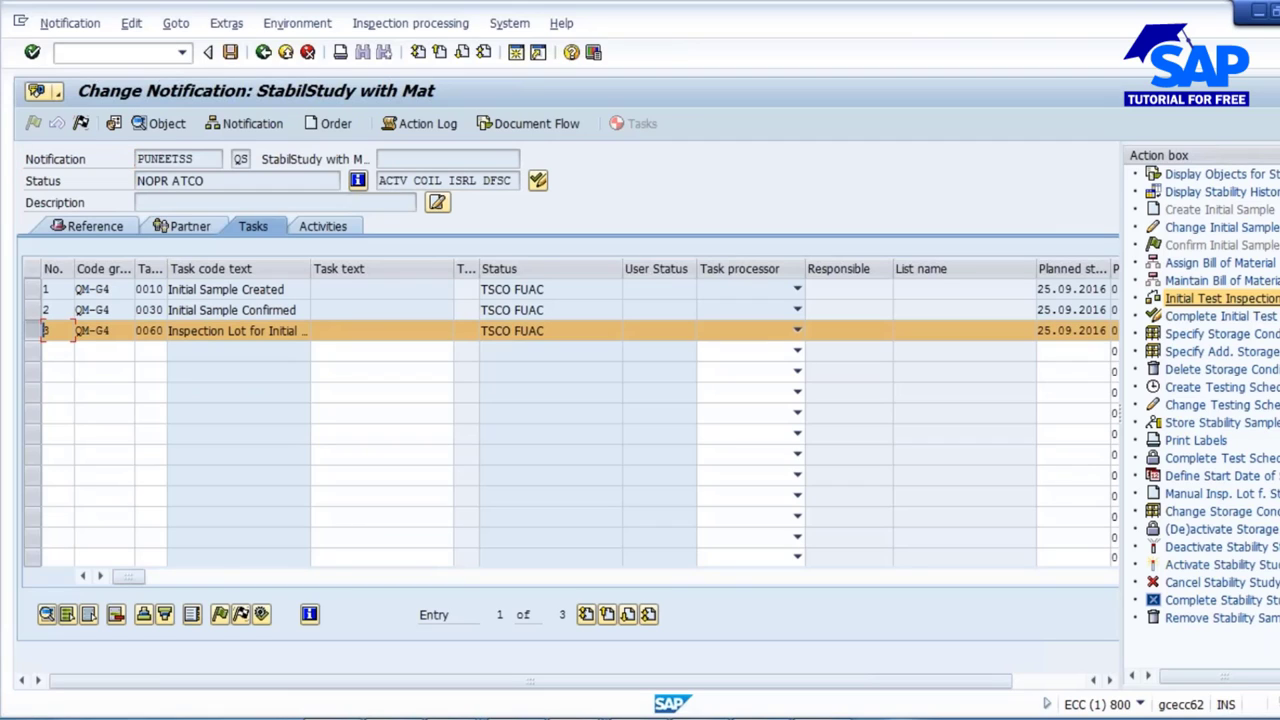
left_click(221, 615)
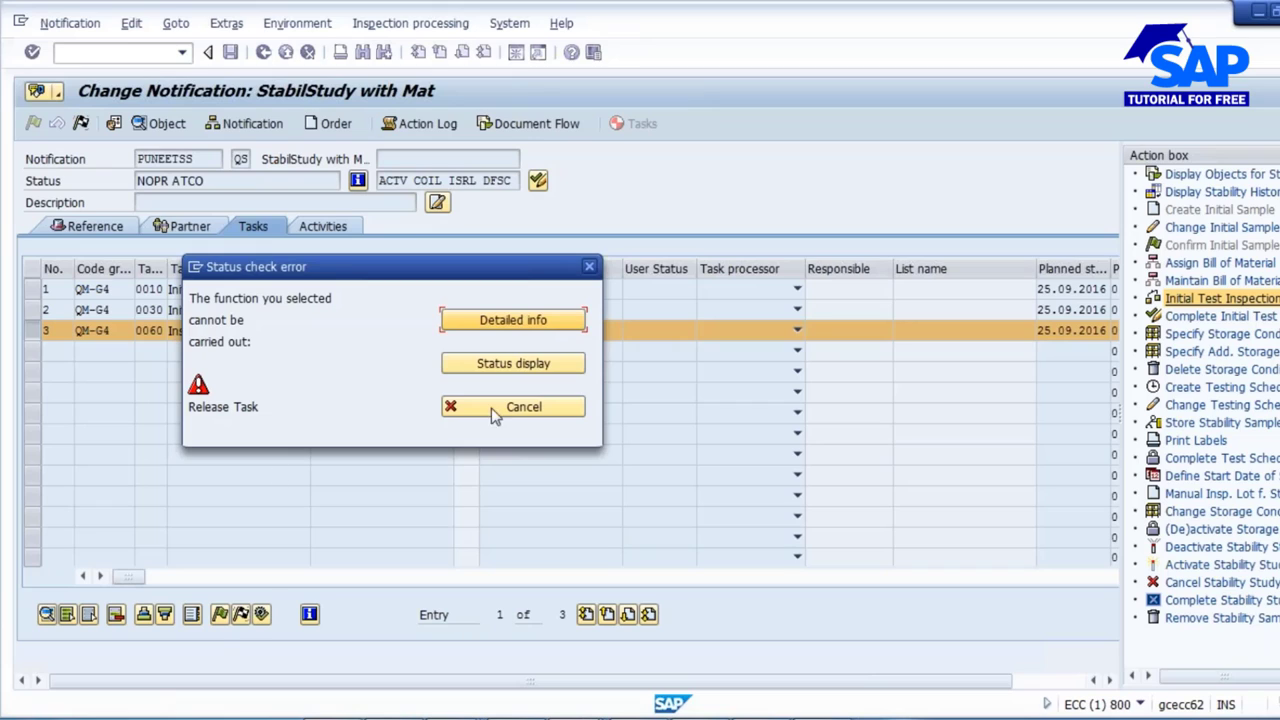
left_click(491, 408)
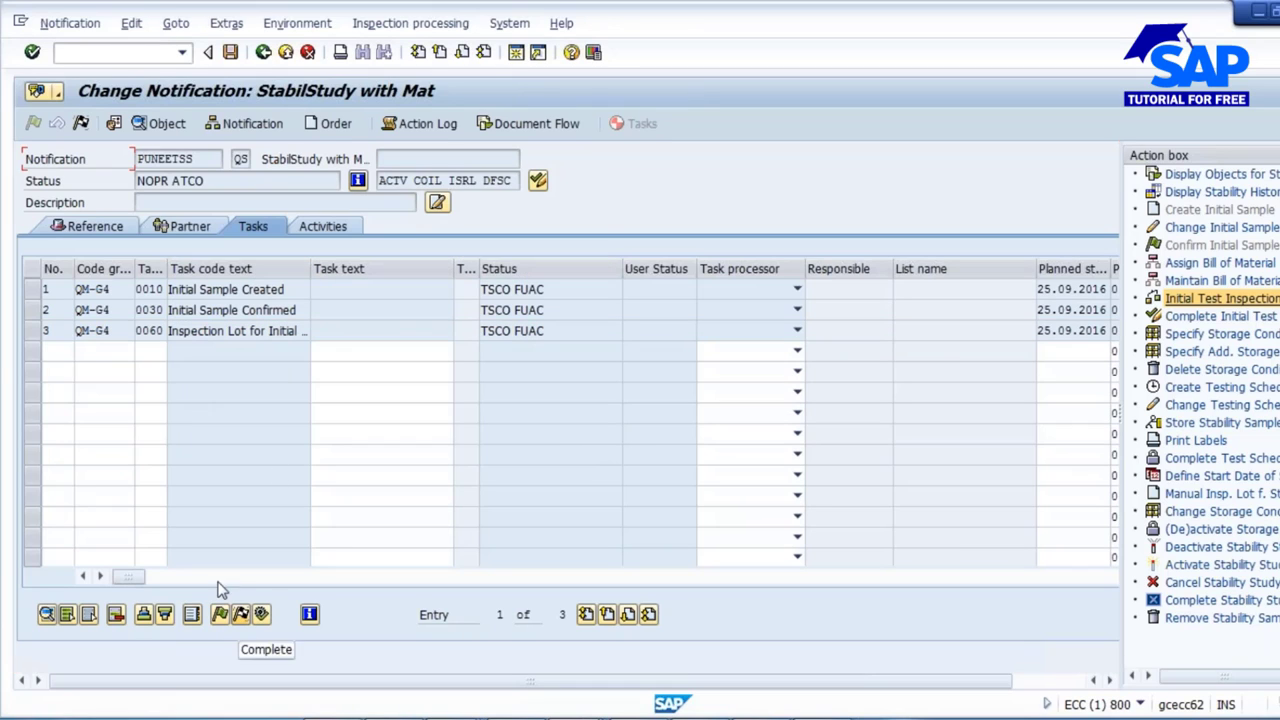
left_click(28, 333)
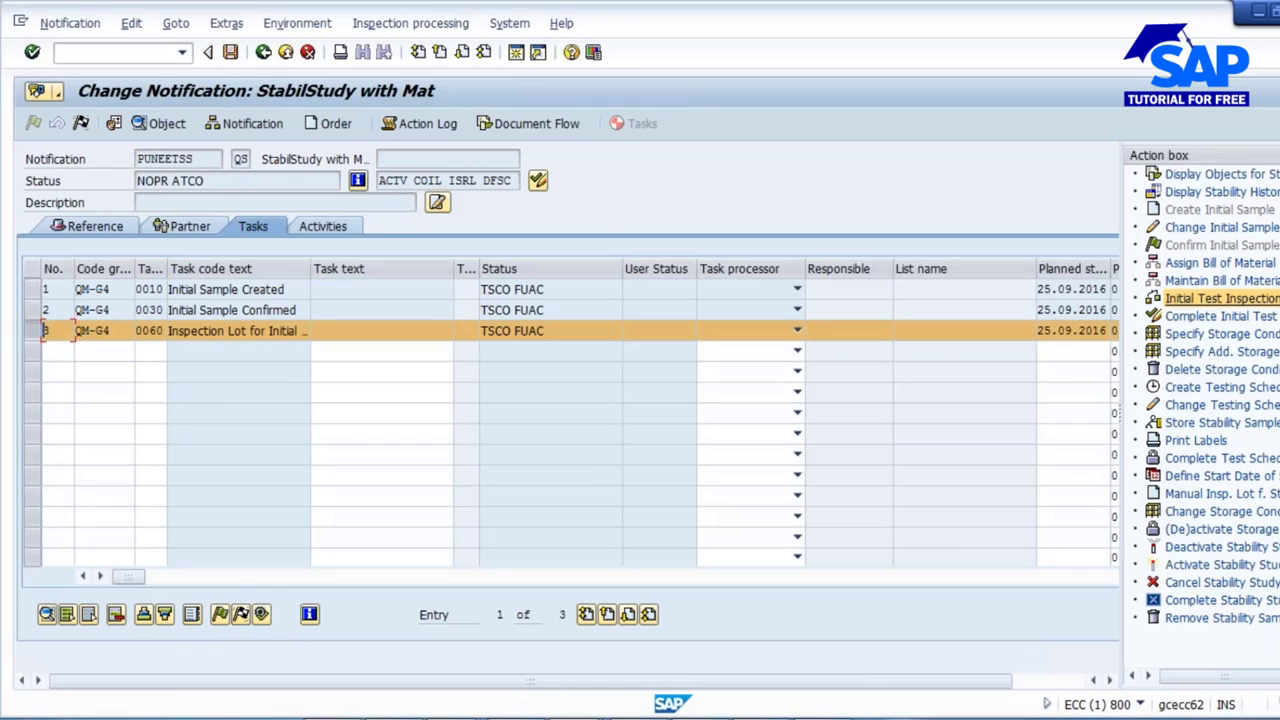
left_click(262, 615)
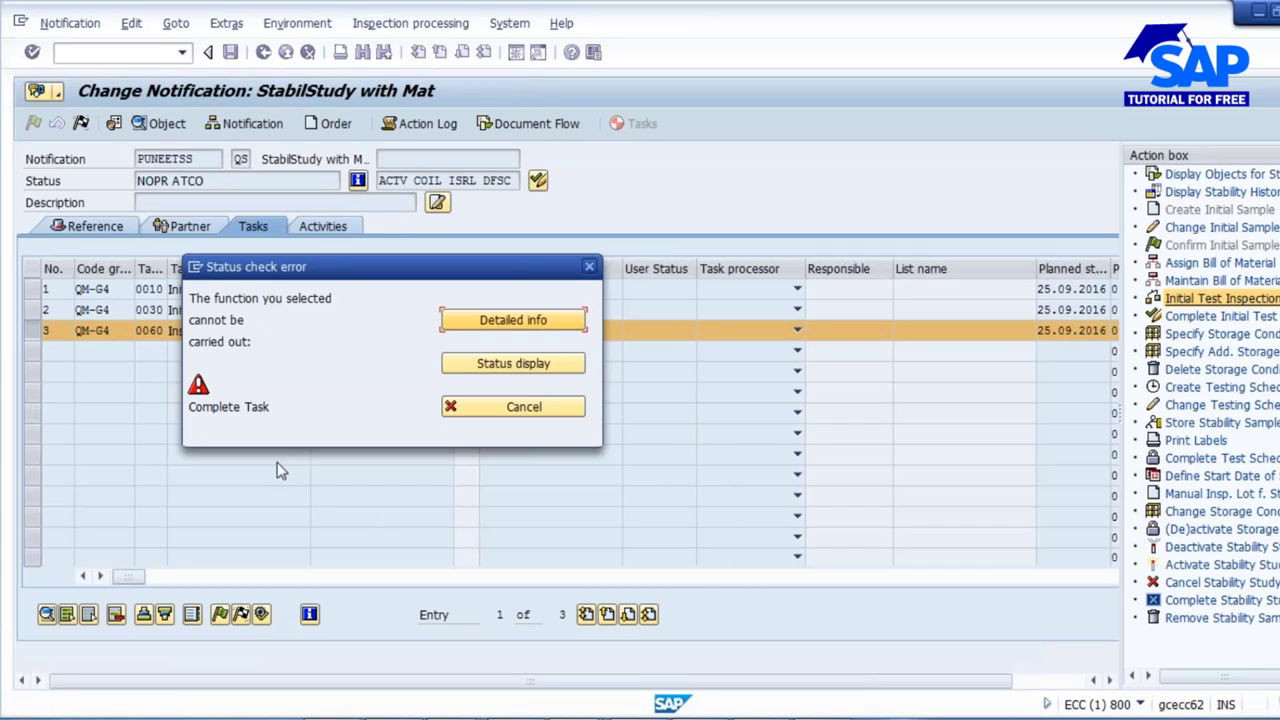
left_click(518, 407)
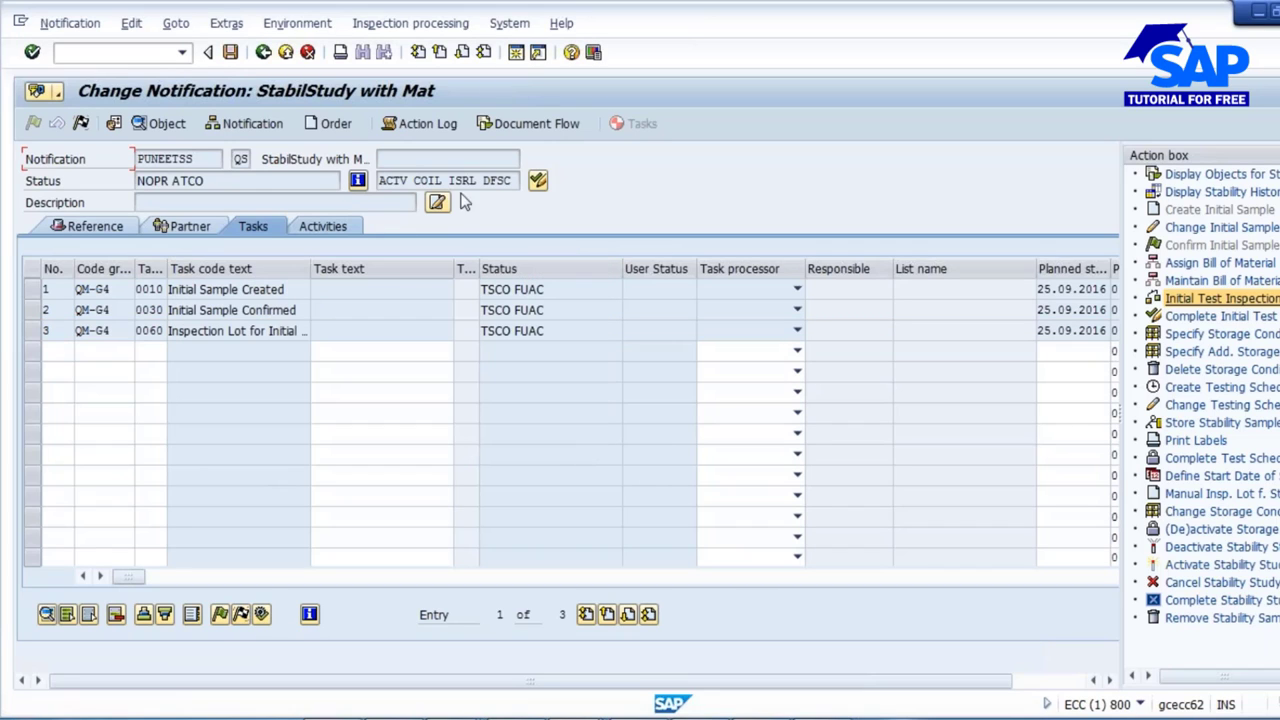
Review the study's user status settings and check the next stage on the PowerPoint process slide before returning to SAP.
left_click(538, 180)
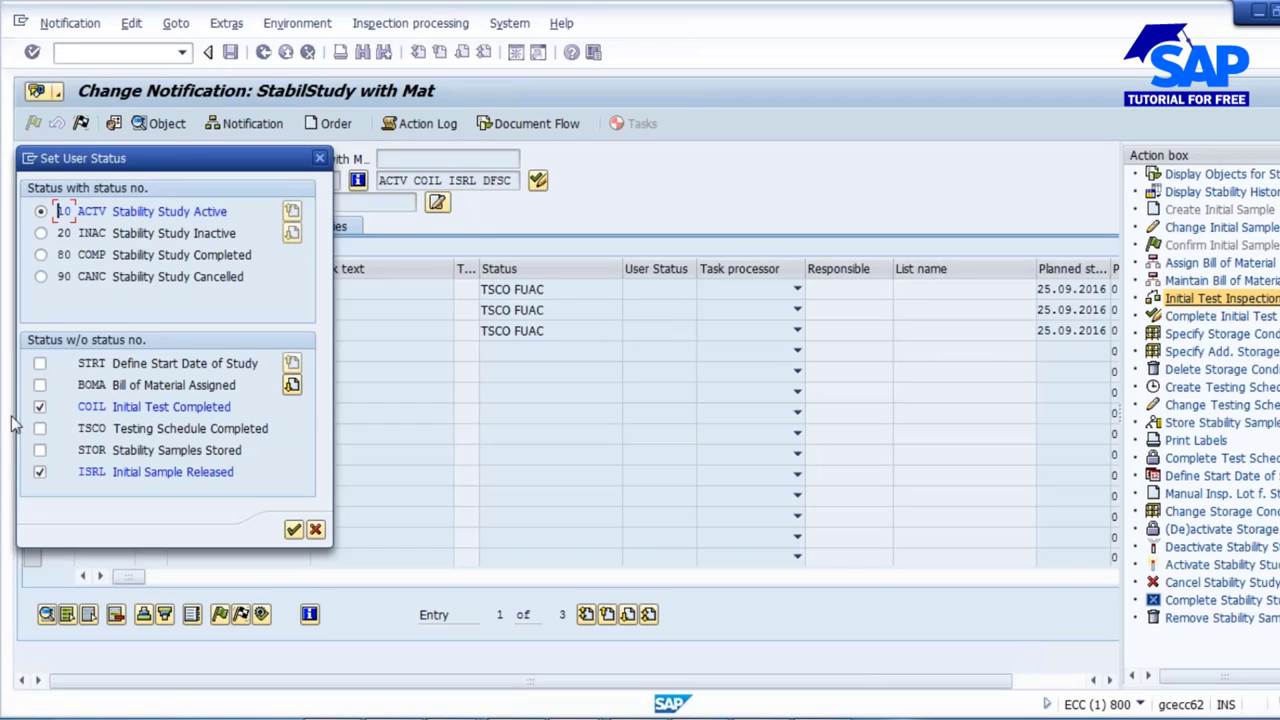
left_click(293, 530)
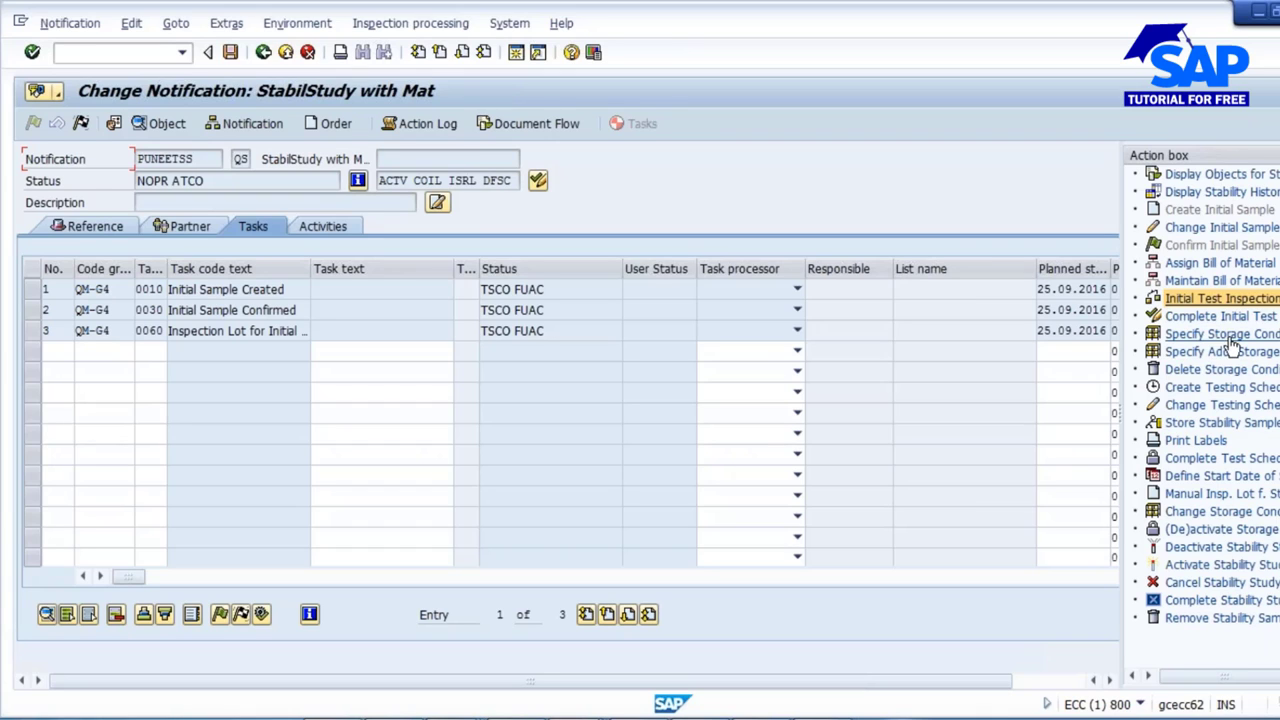
key("alt+Tab")
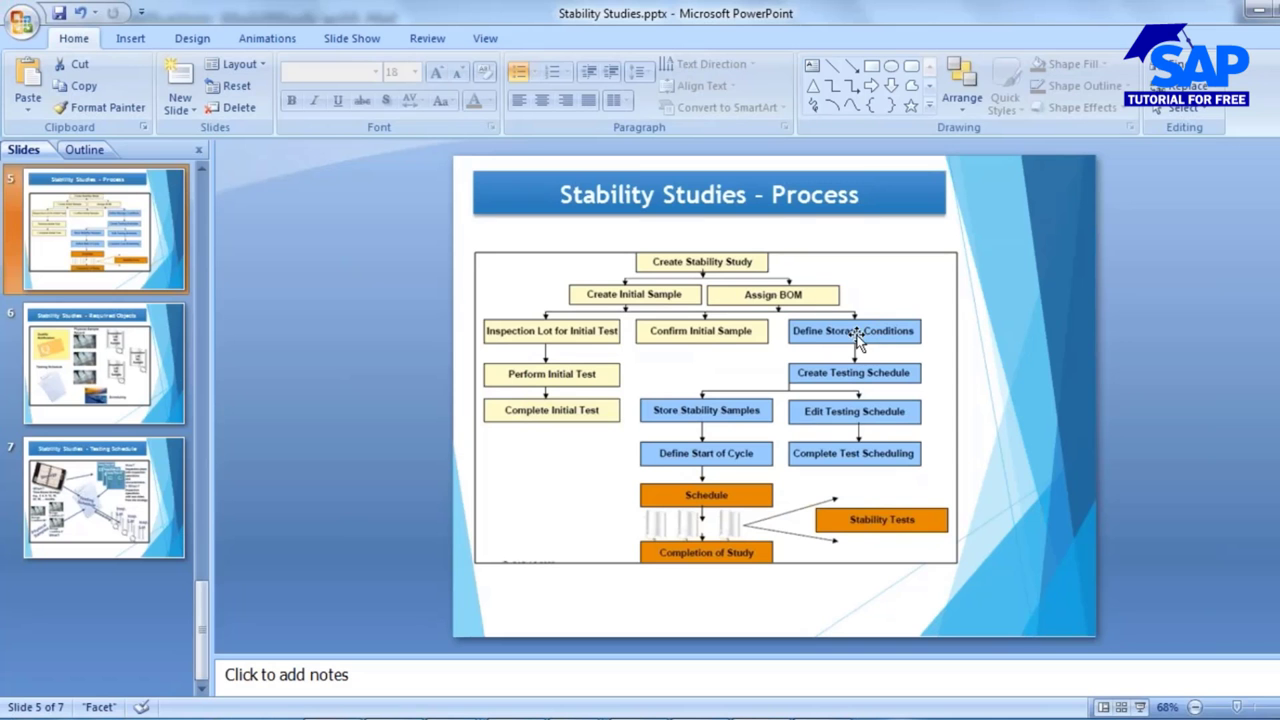
key("alt+Tab")
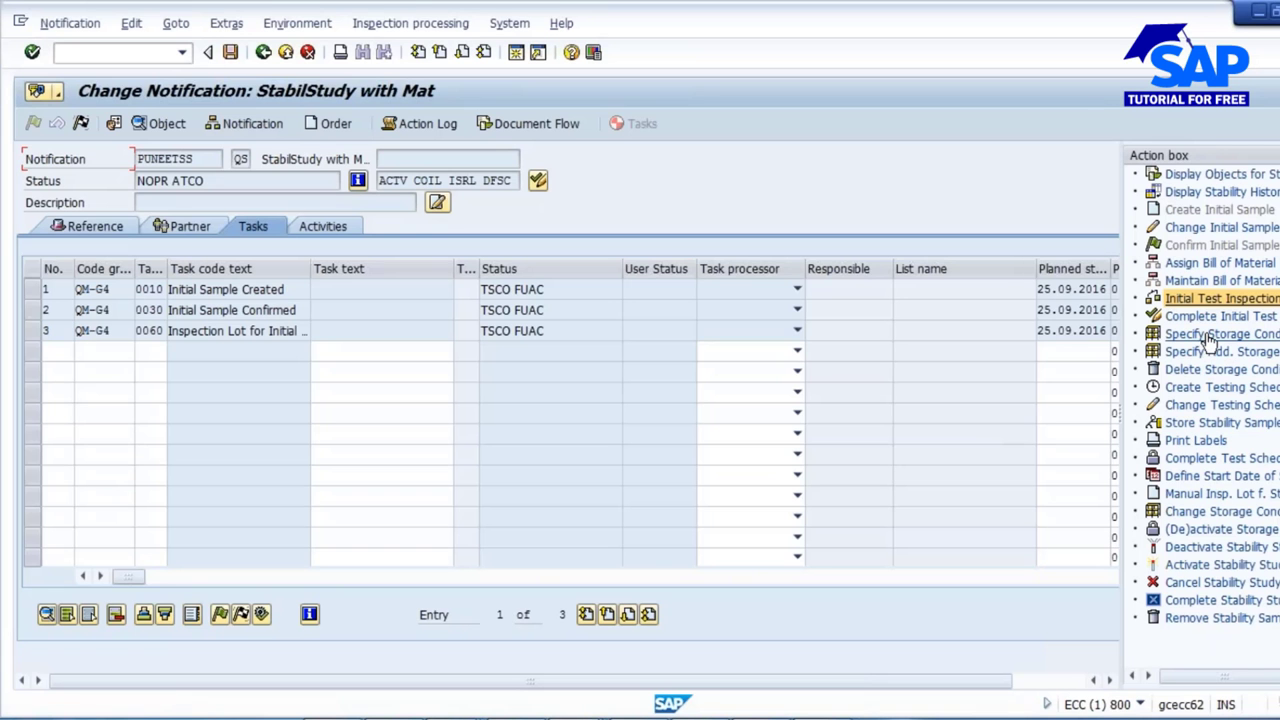
Open the storage condition definition for the stability samples and review the available temperature conditions and their quantity fields.
left_click(1210, 337)
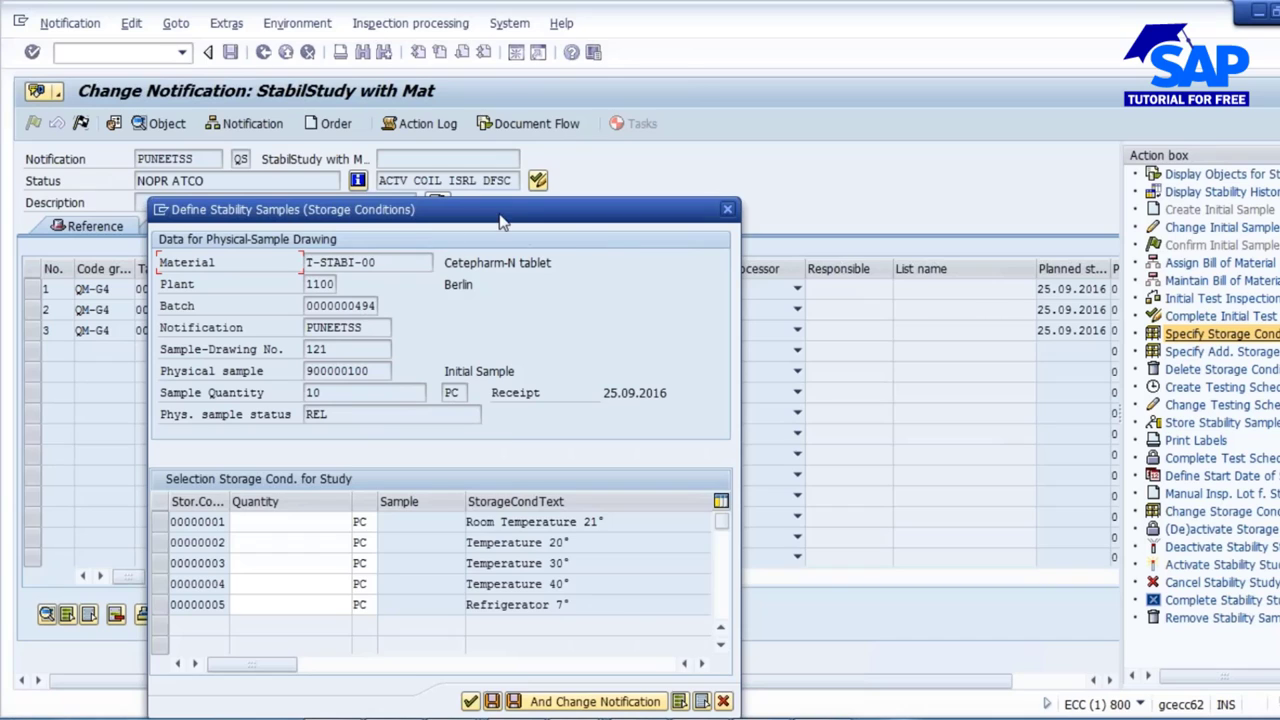
left_click_drag(529, 209, 623, 144)
left_click(522, 456)
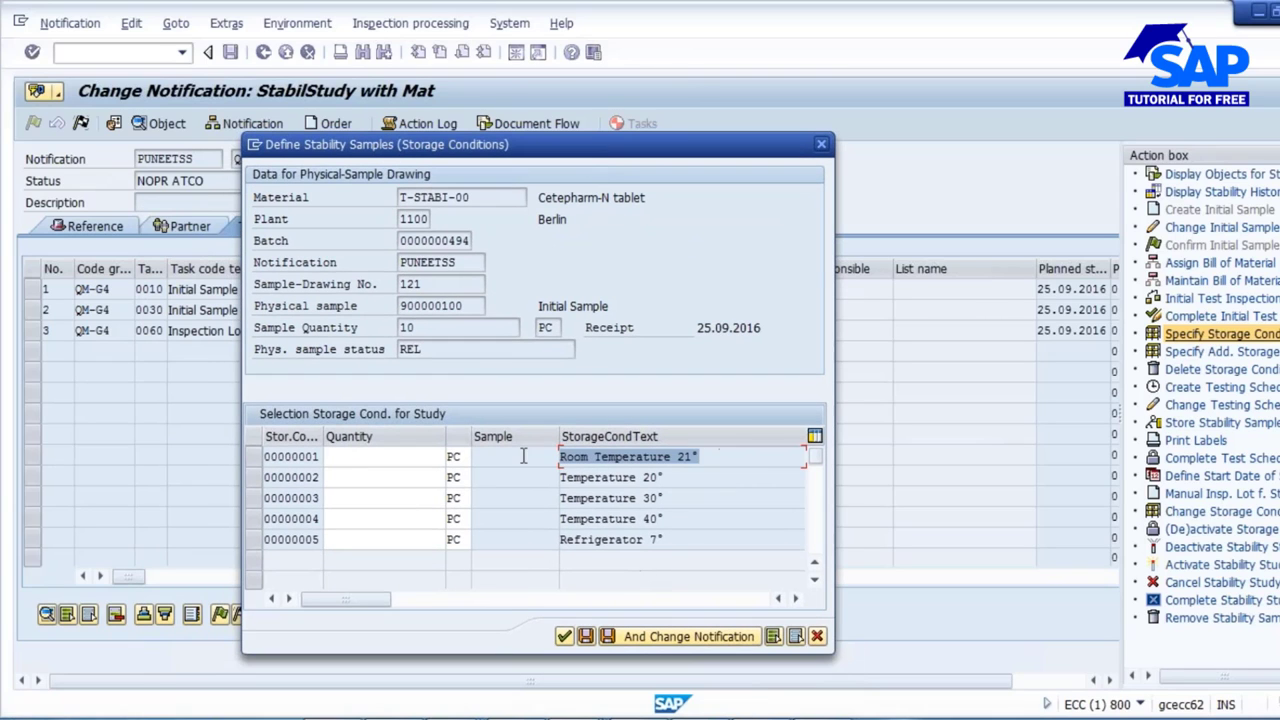
left_click(675, 477)
left_click(677, 497)
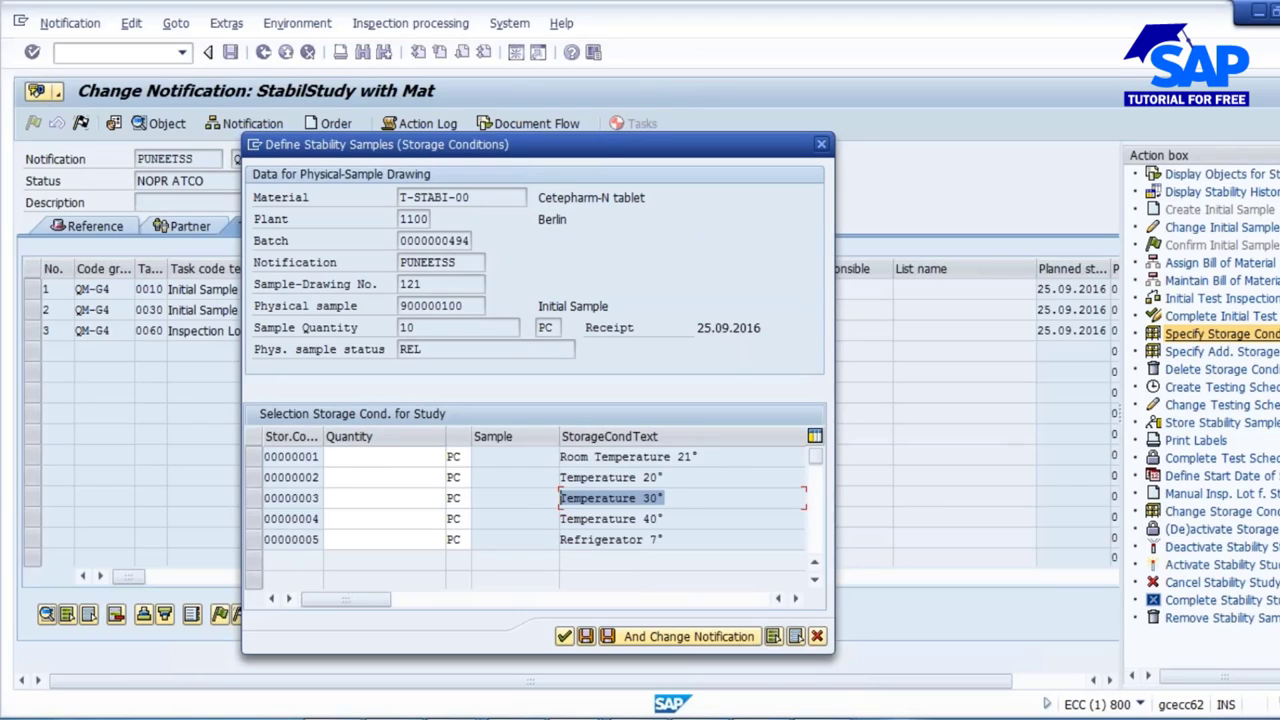
left_click(300, 477)
key("Return")
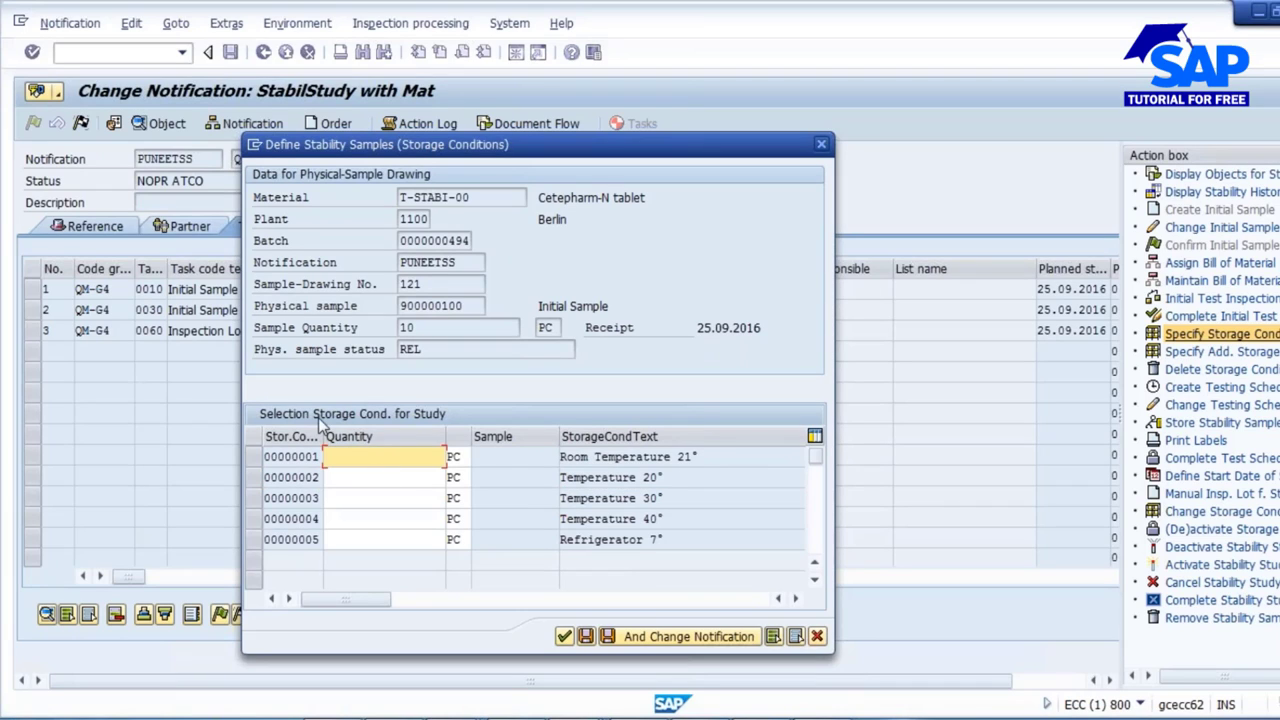
Switch to the SAP.xlsx workbook in Excel and examine the 1-month sample quantities under each environmental condition.
key("alt+Tab")
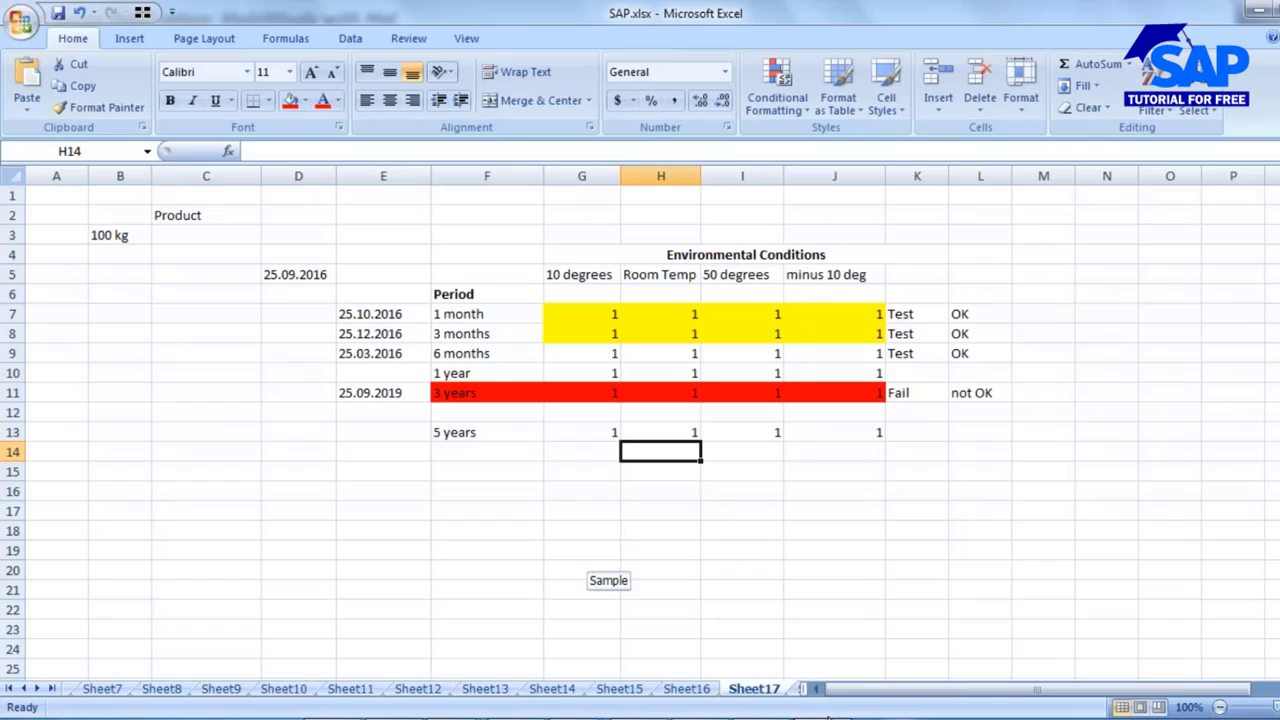
left_click_drag(580, 313, 789, 326)
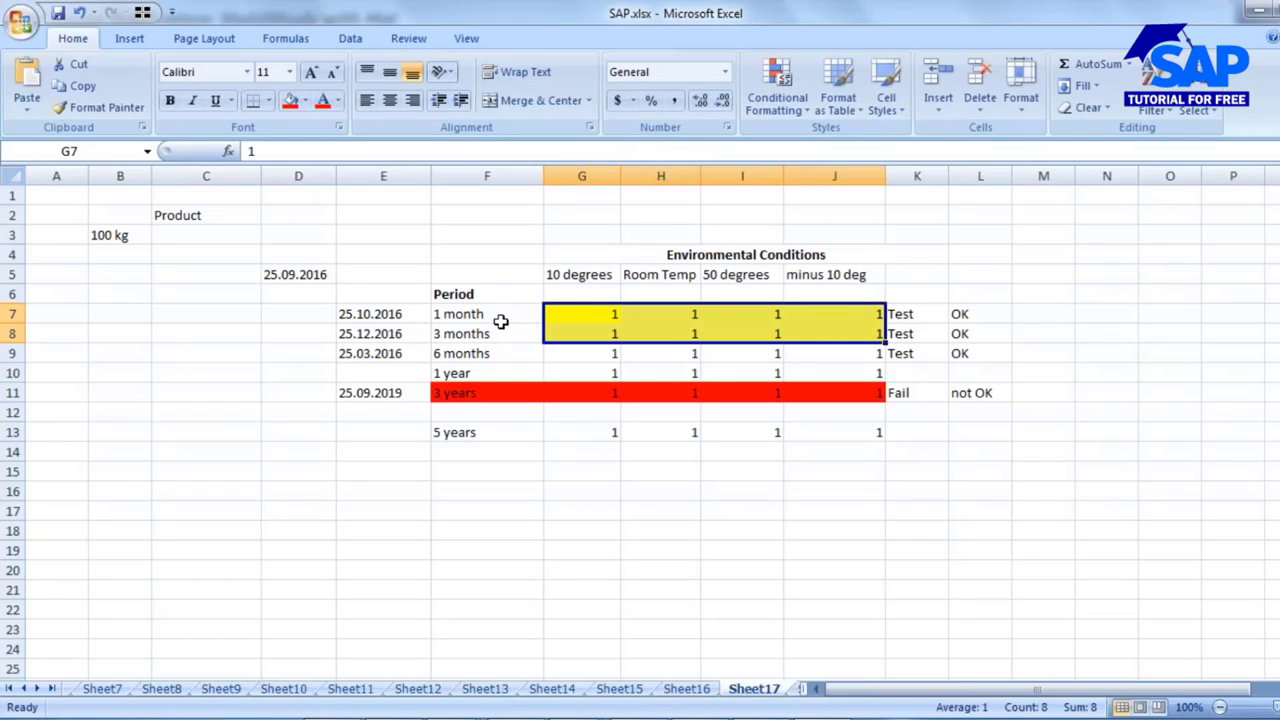
left_click(500, 318)
left_click(626, 317)
left_click(737, 316)
left_click(835, 318)
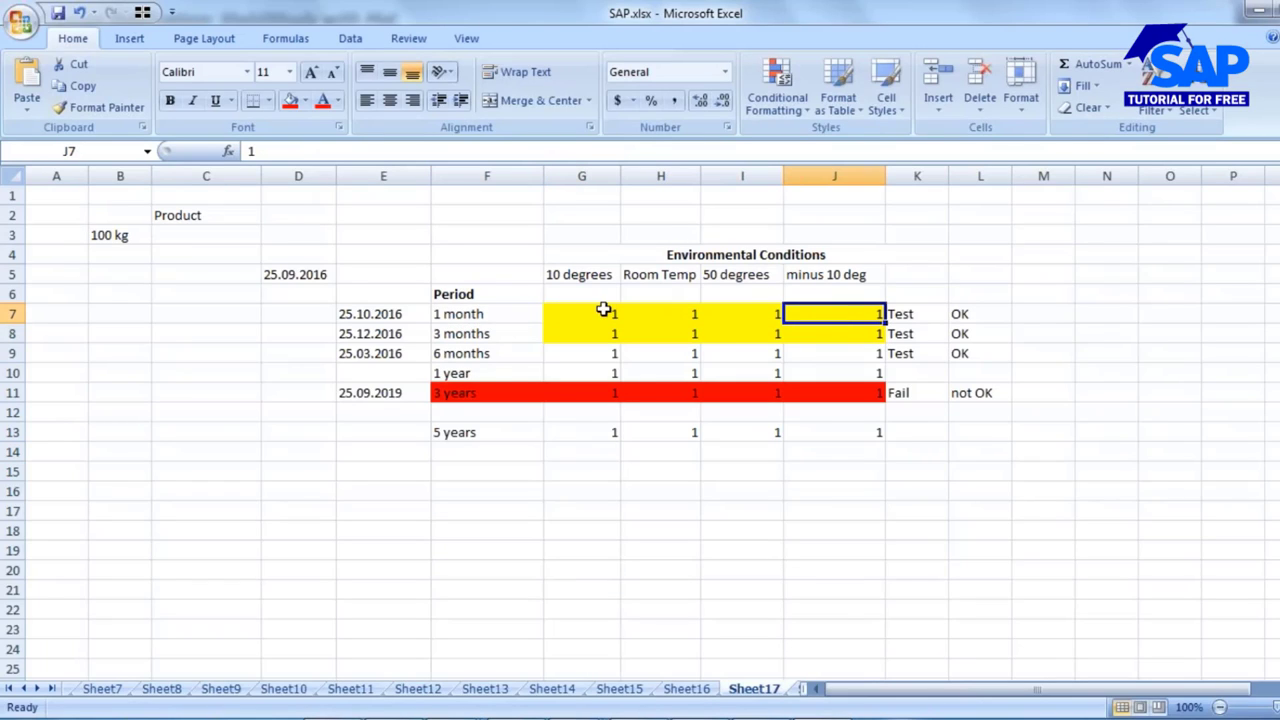
Review the environmental condition headings in the sheet, from 10 degrees and Room Temp through 50 degrees to minus 10 deg.
left_click(586, 277)
left_click(662, 277)
left_click(713, 277)
left_click(797, 281)
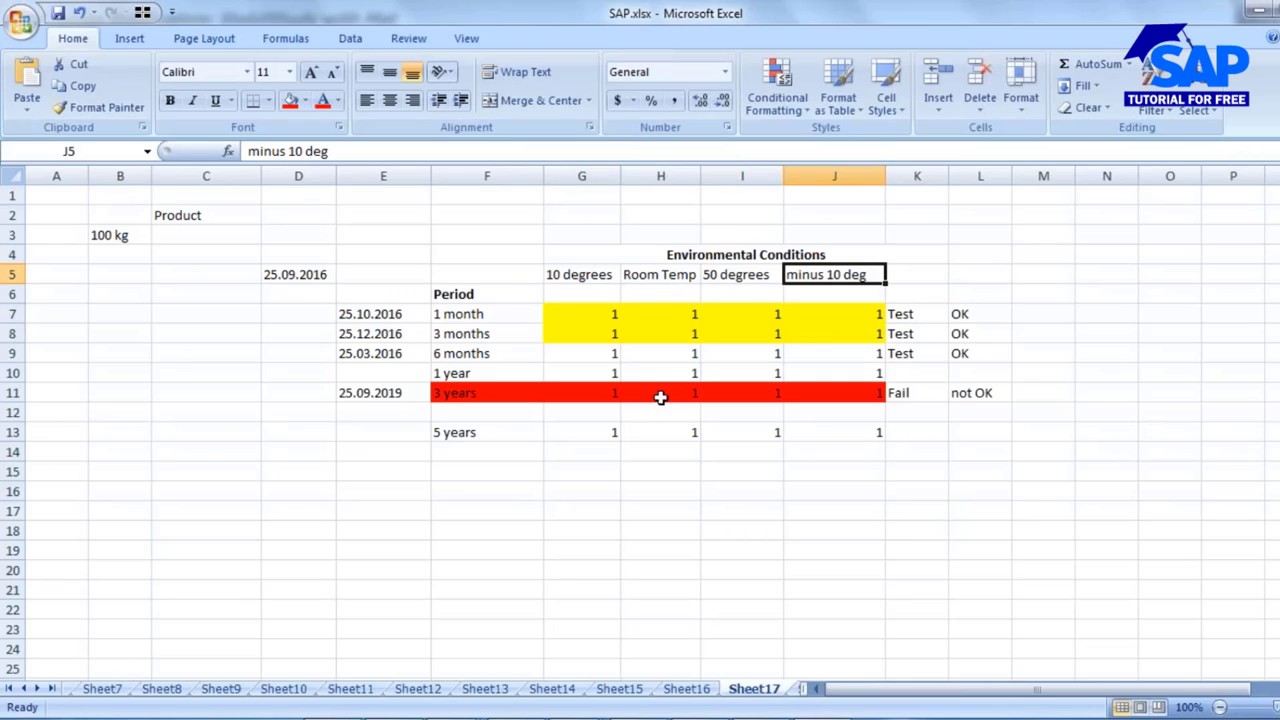
Return to SAP and set the quantity to 30 PC for all five storage conditions, from Room Temperature 21° to Refrigerator 7°.
key("alt+Tab")
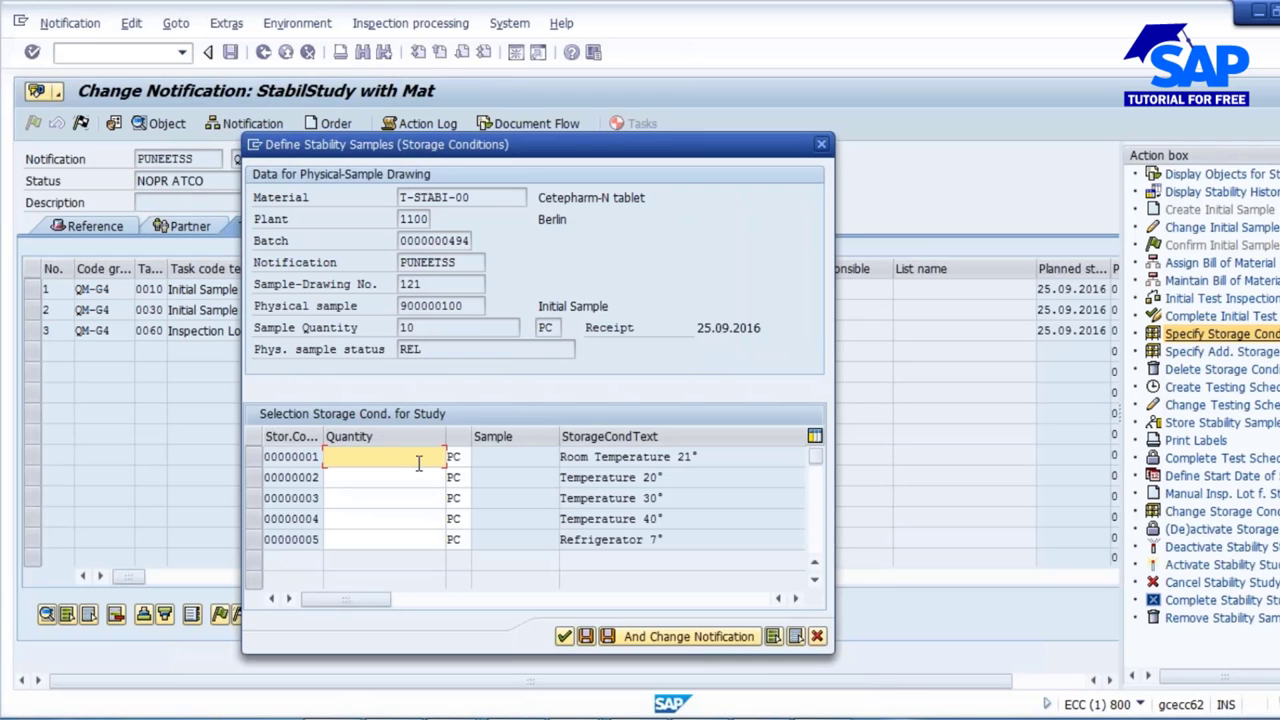
key("Down")
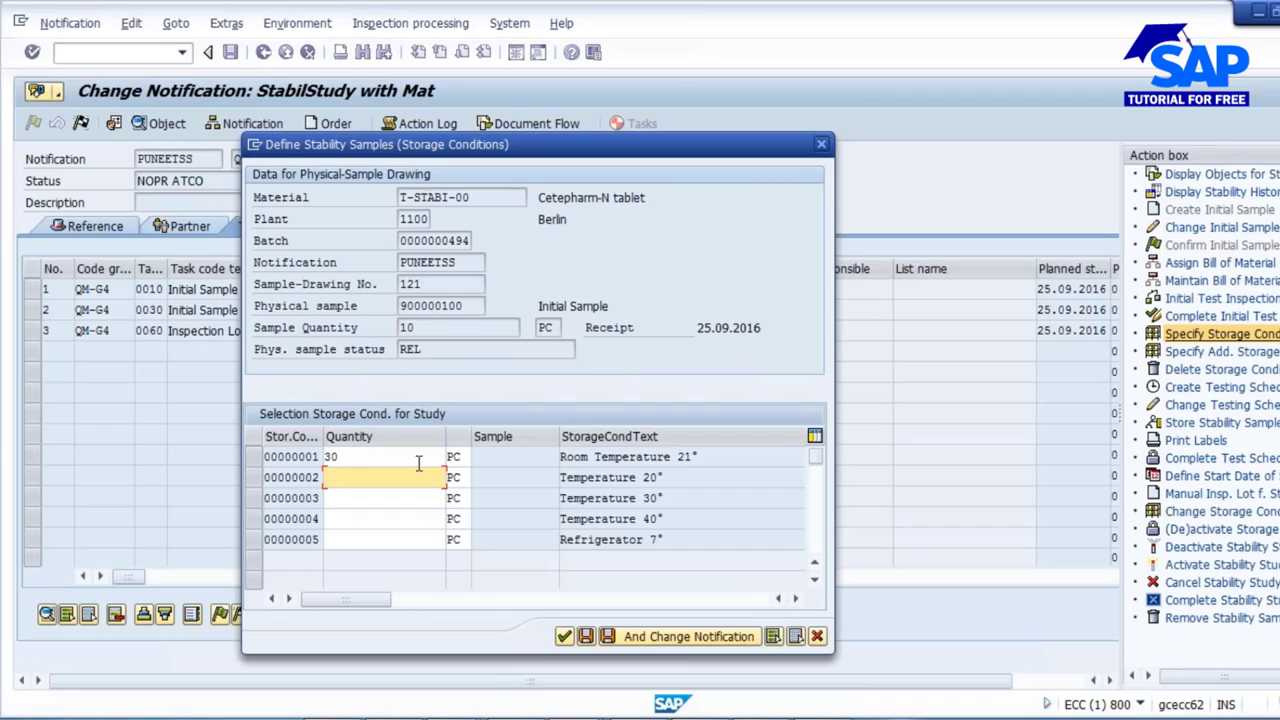
key("Down")
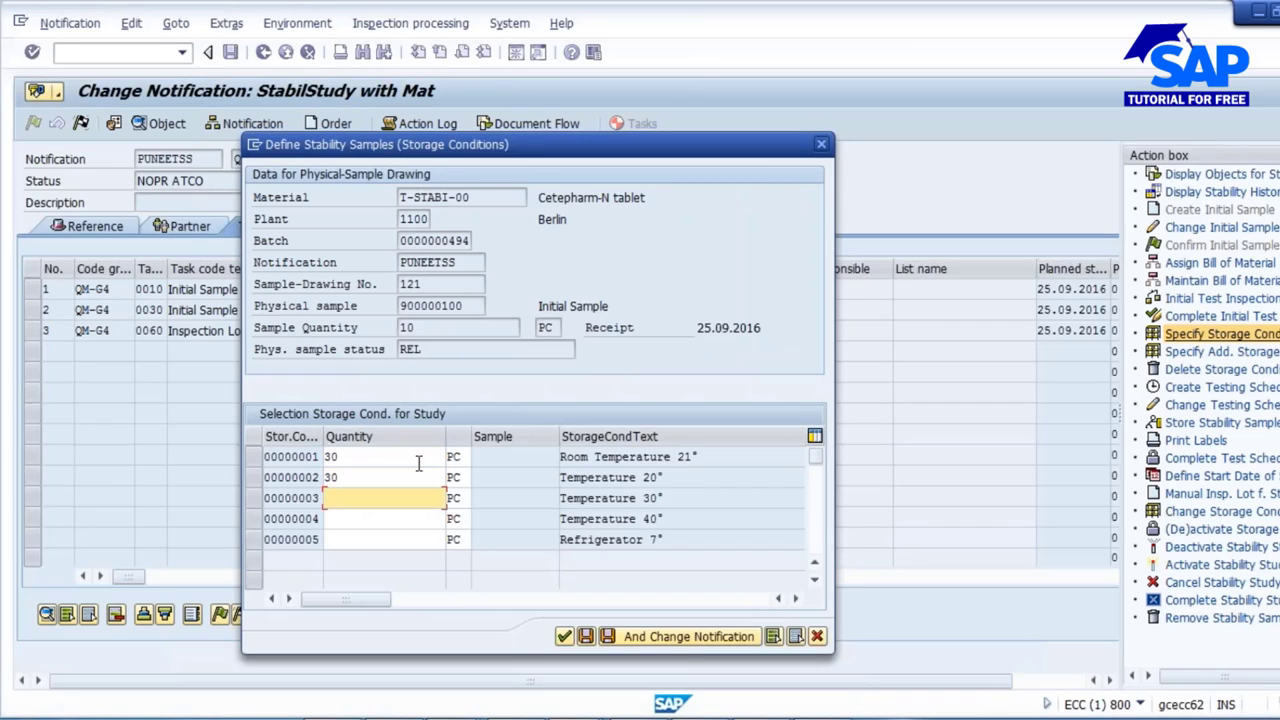
key("Down")
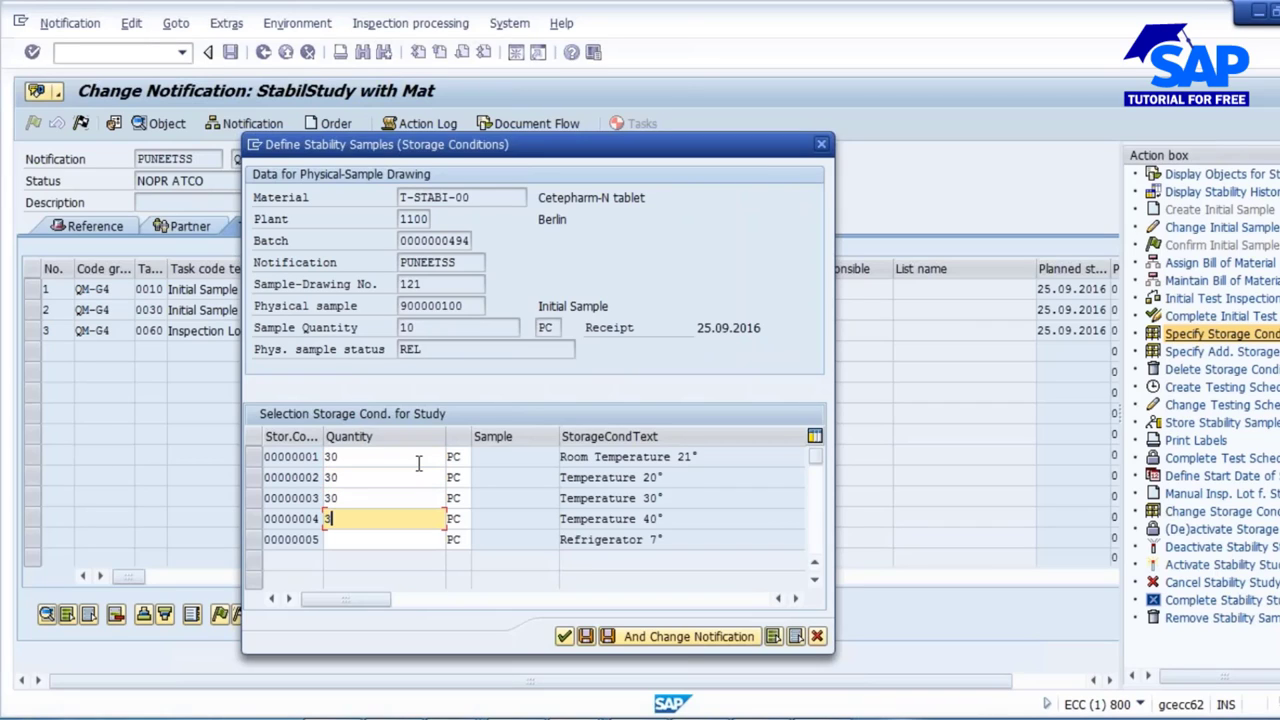
key("Down")
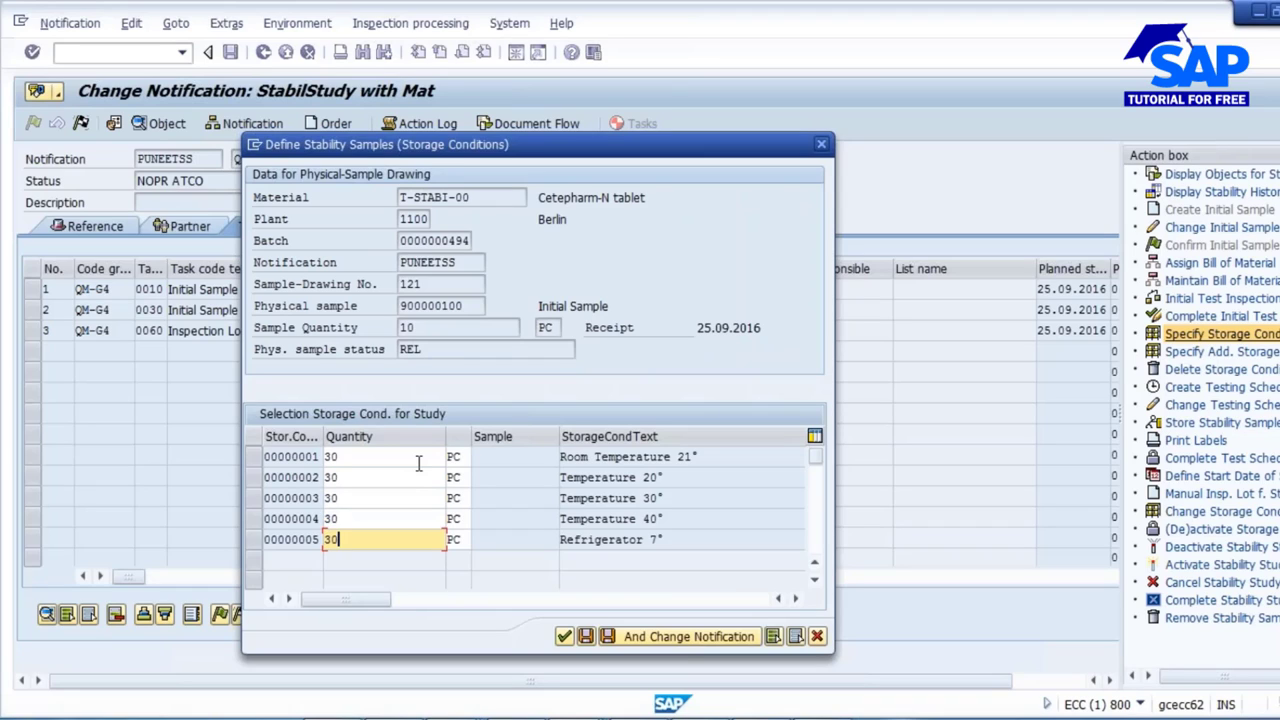
Review the storage condition texts against their entered quantities in the storage condition selection.
left_click_drag(714, 456, 491, 456)
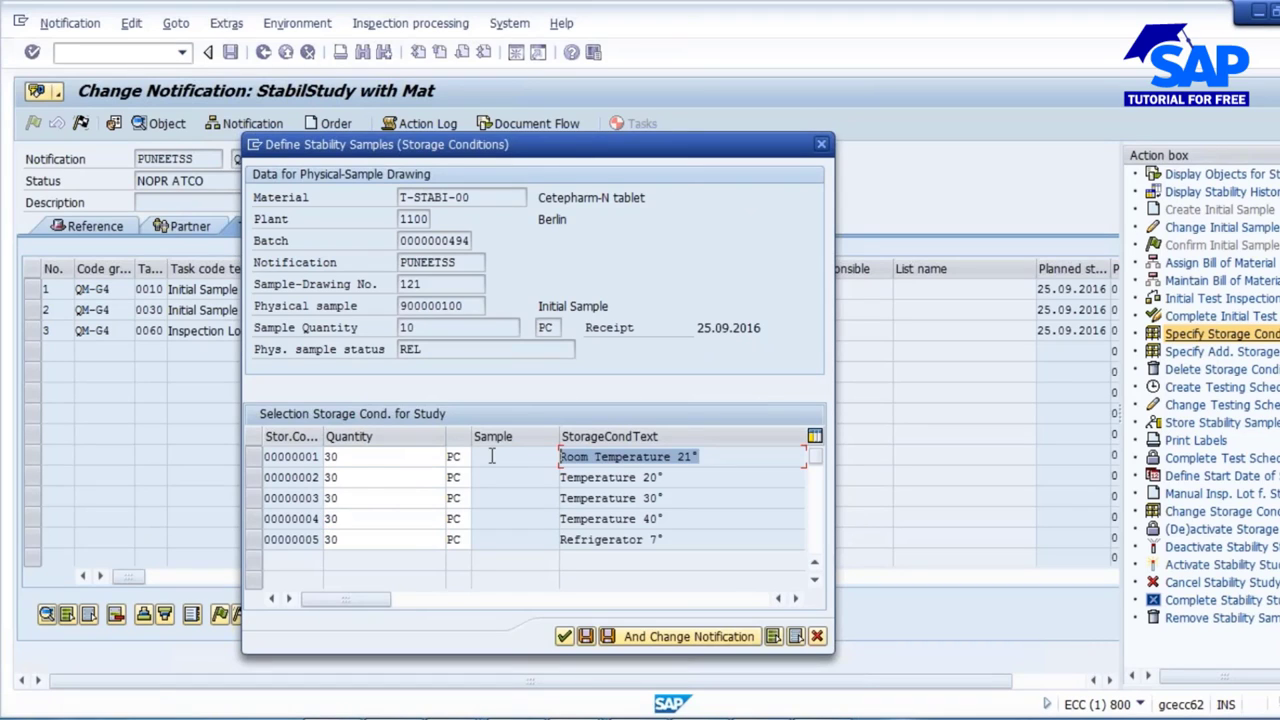
left_click(356, 456)
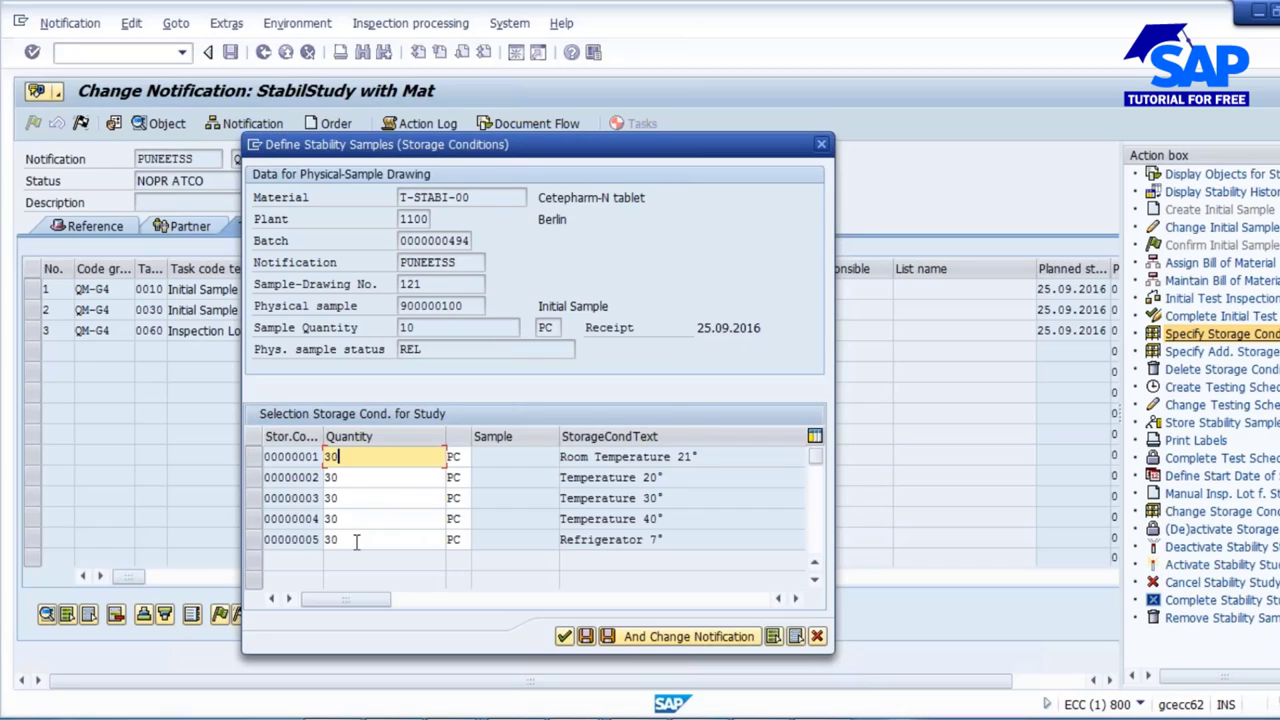
left_click_drag(676, 477, 537, 497)
double_click(353, 477)
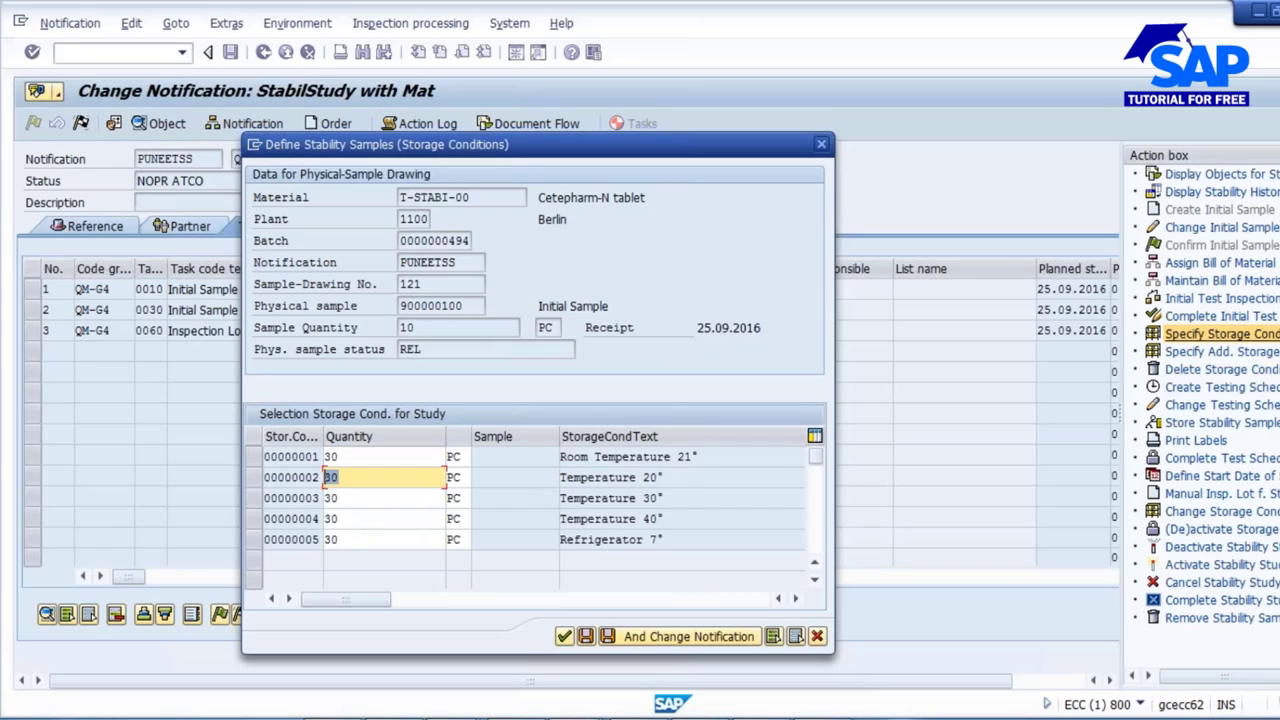
left_click_drag(685, 497, 485, 537)
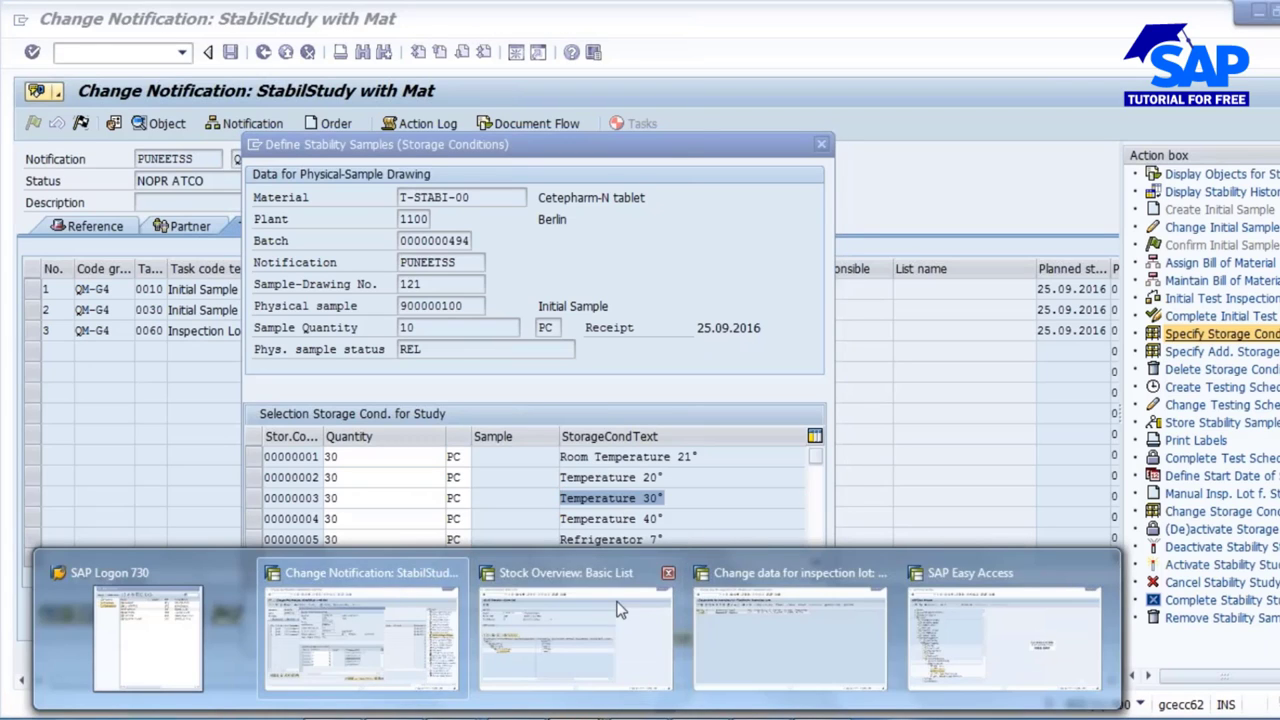
Switch to the Stock Overview session and open the SAP Reference IMG through transaction SPRO.
left_click(520, 605)
left_click(90, 52)
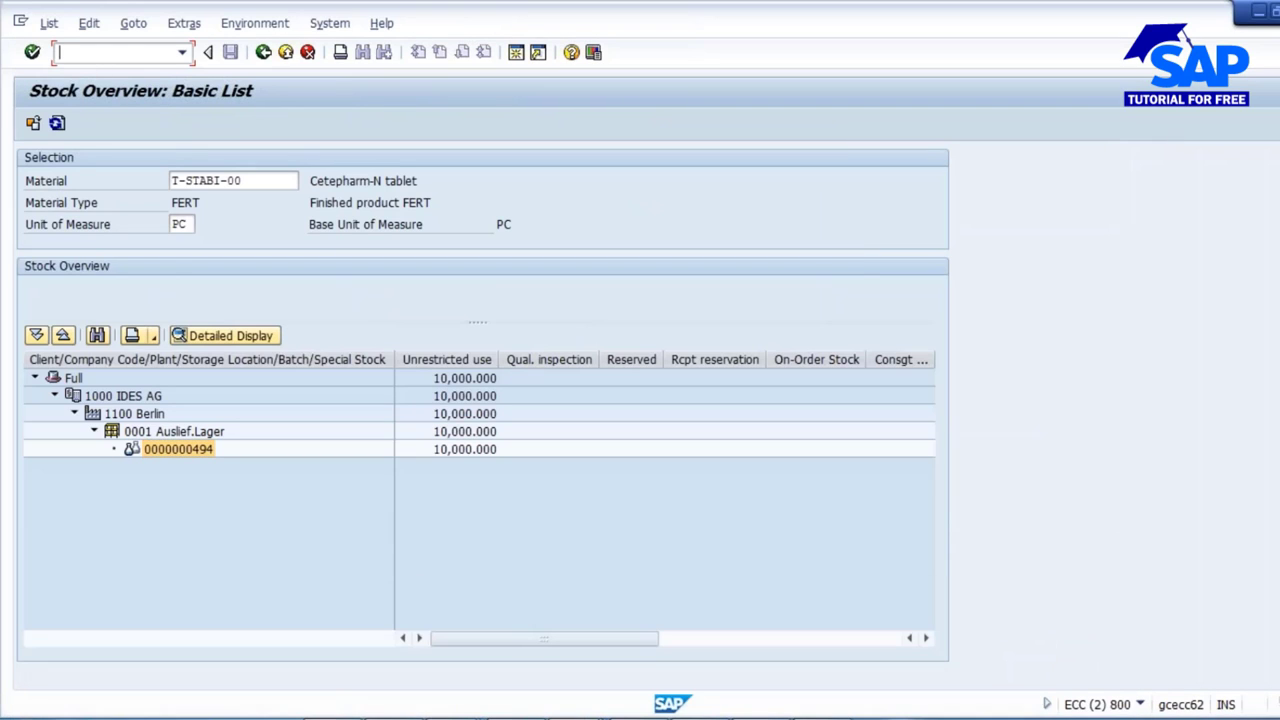
type("/NSPRO")
key("Return")
left_click(60, 123)
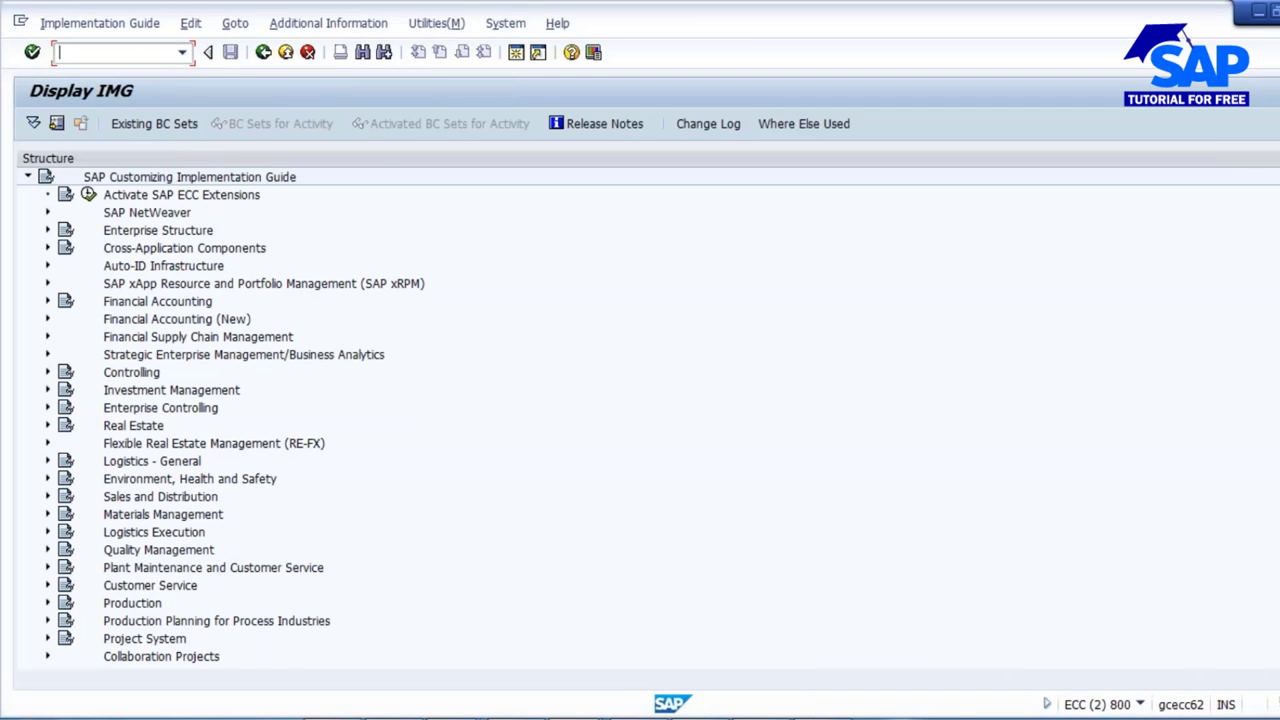
Open Define Storage Conditions under Quality Management, Stability Study, Basic Data in the IMG and review the maintained entries.
scroll(308, 446, "down", 5)
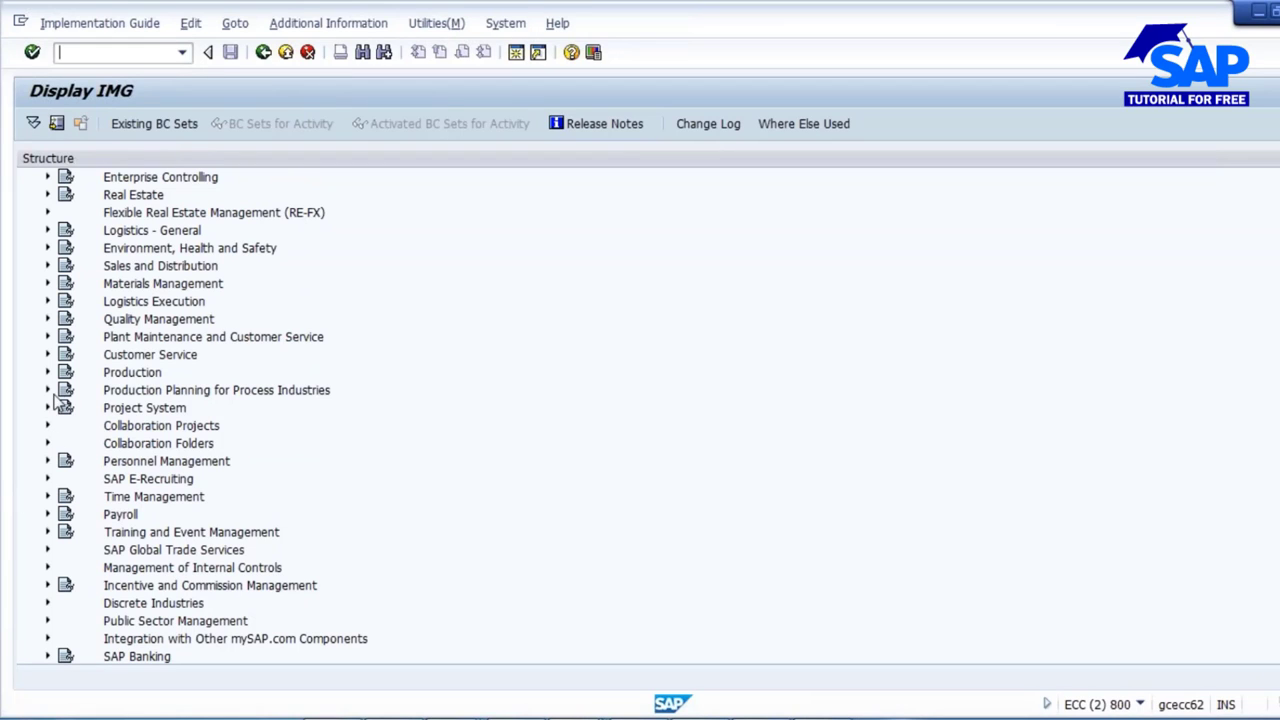
left_click(47, 319)
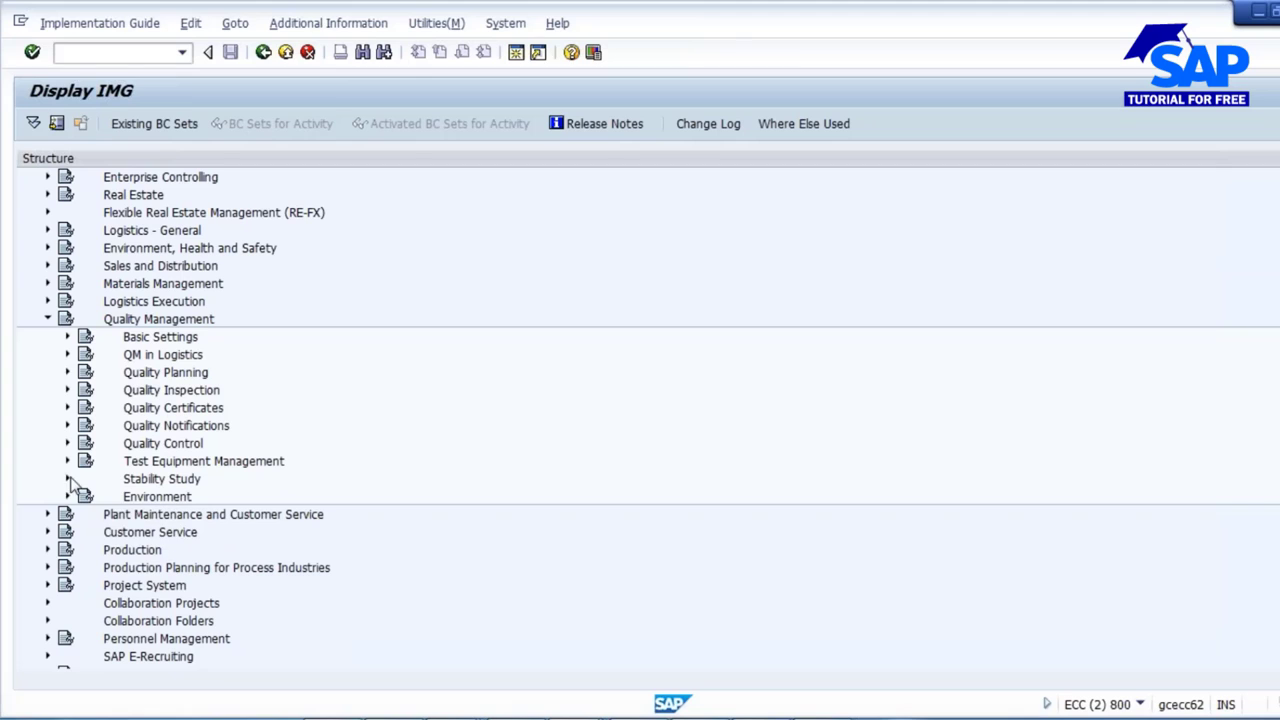
left_click(68, 479)
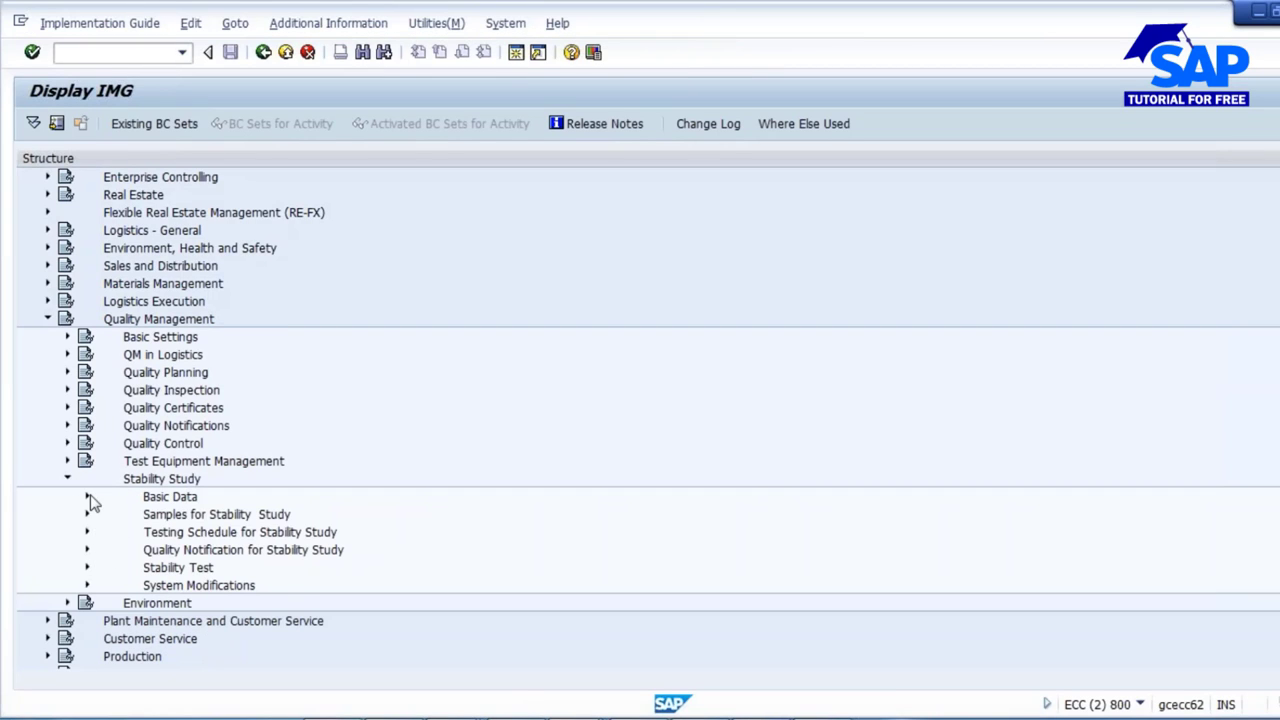
left_click(87, 497)
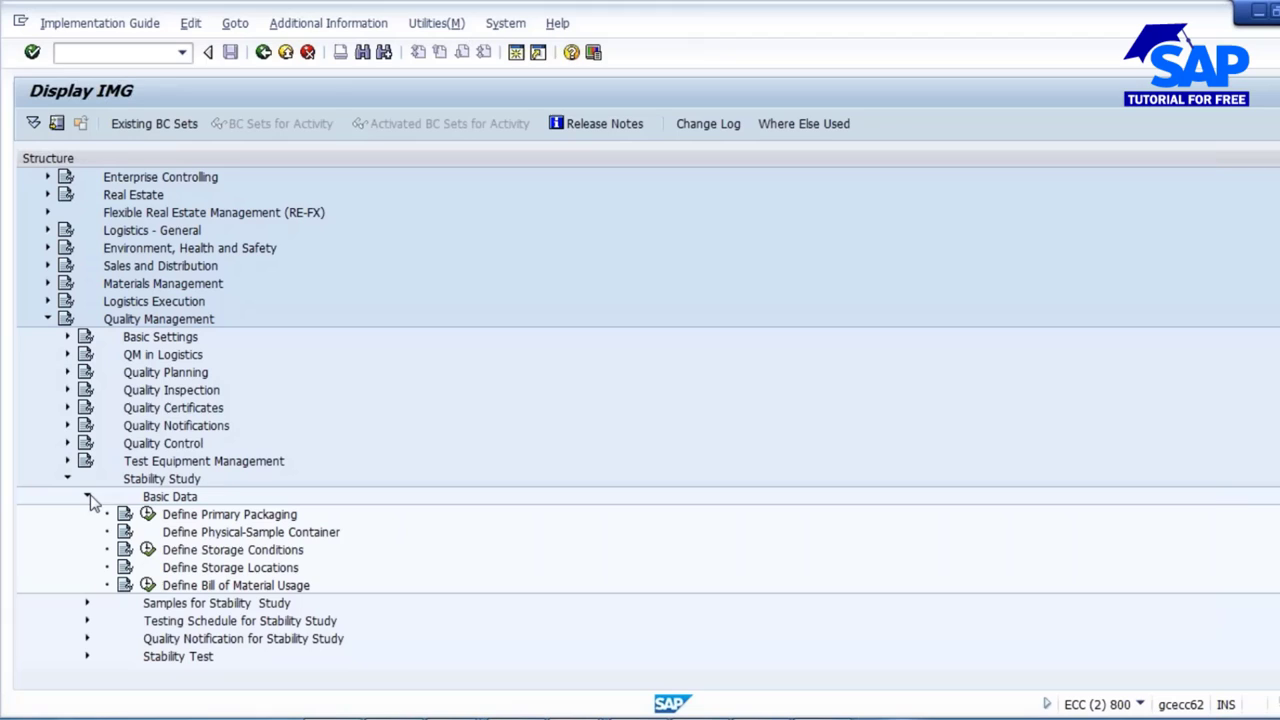
left_click(148, 550)
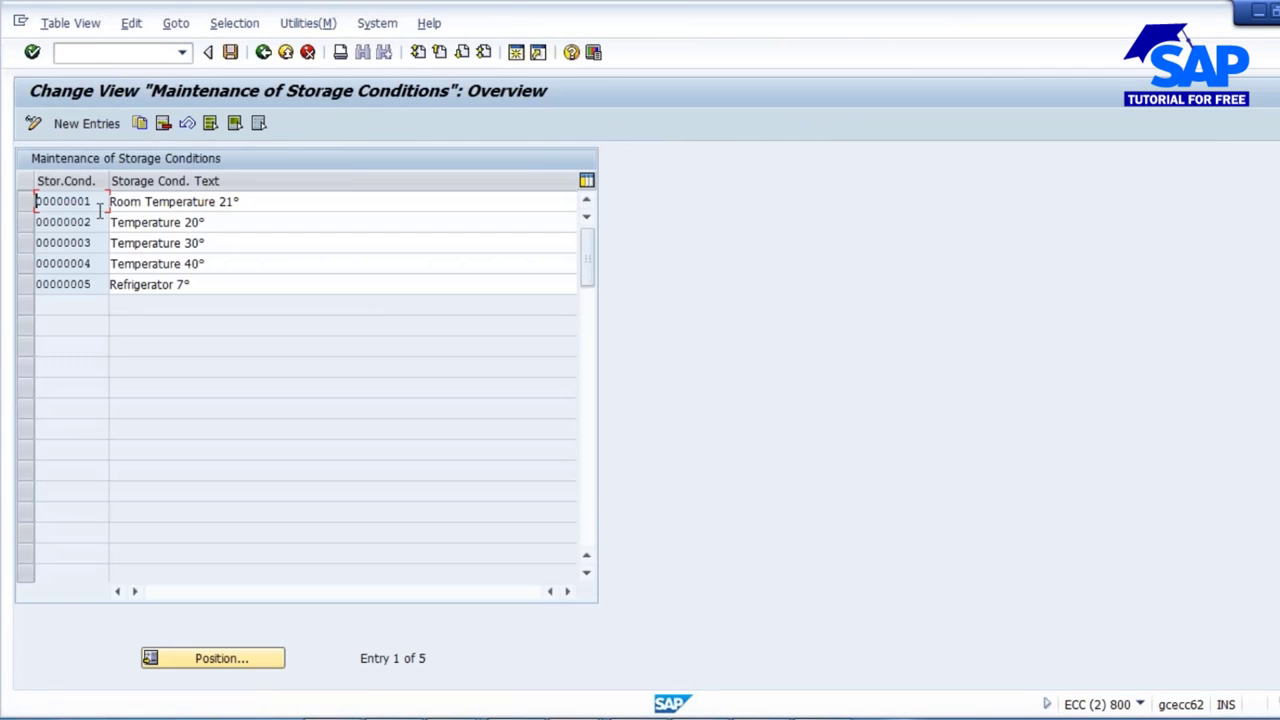
left_click(94, 285)
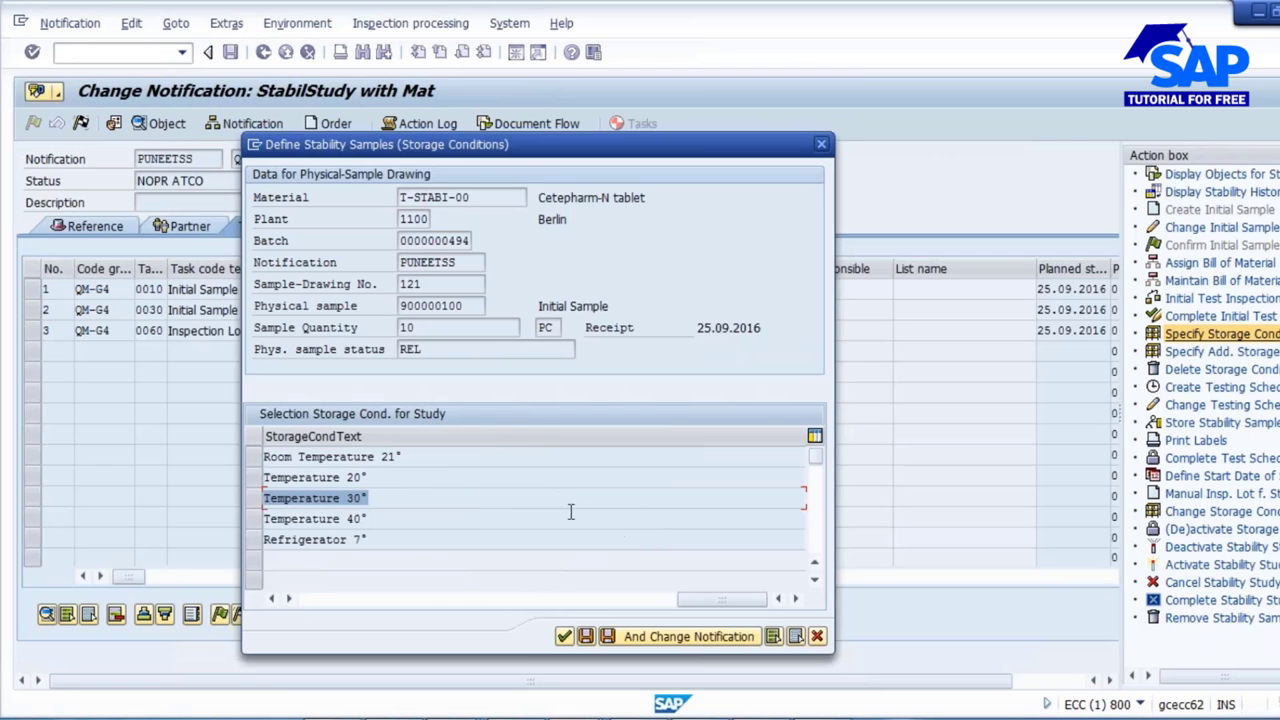
Back in the stability study notification, check the quantity entered for each of the five storage conditions.
left_click_drag(726, 599, 300, 598)
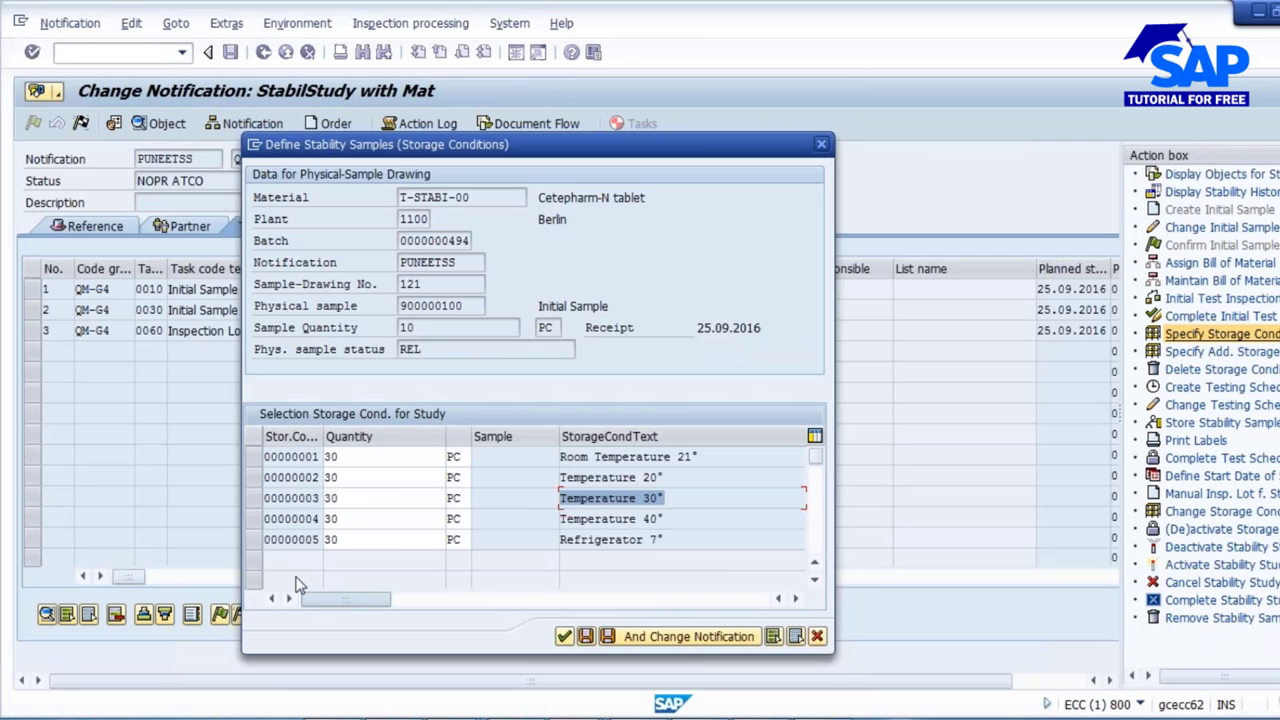
left_click(366, 452)
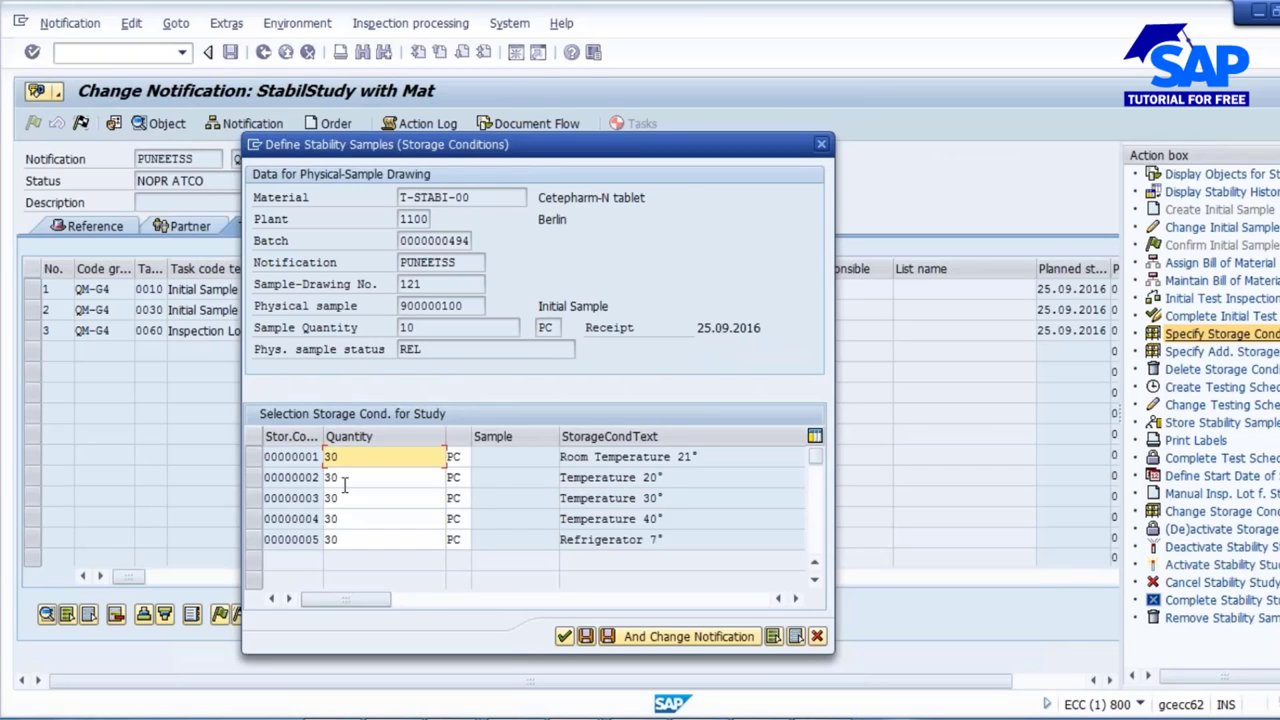
left_click(344, 477)
left_click(345, 498)
left_click(347, 518)
left_click(352, 538)
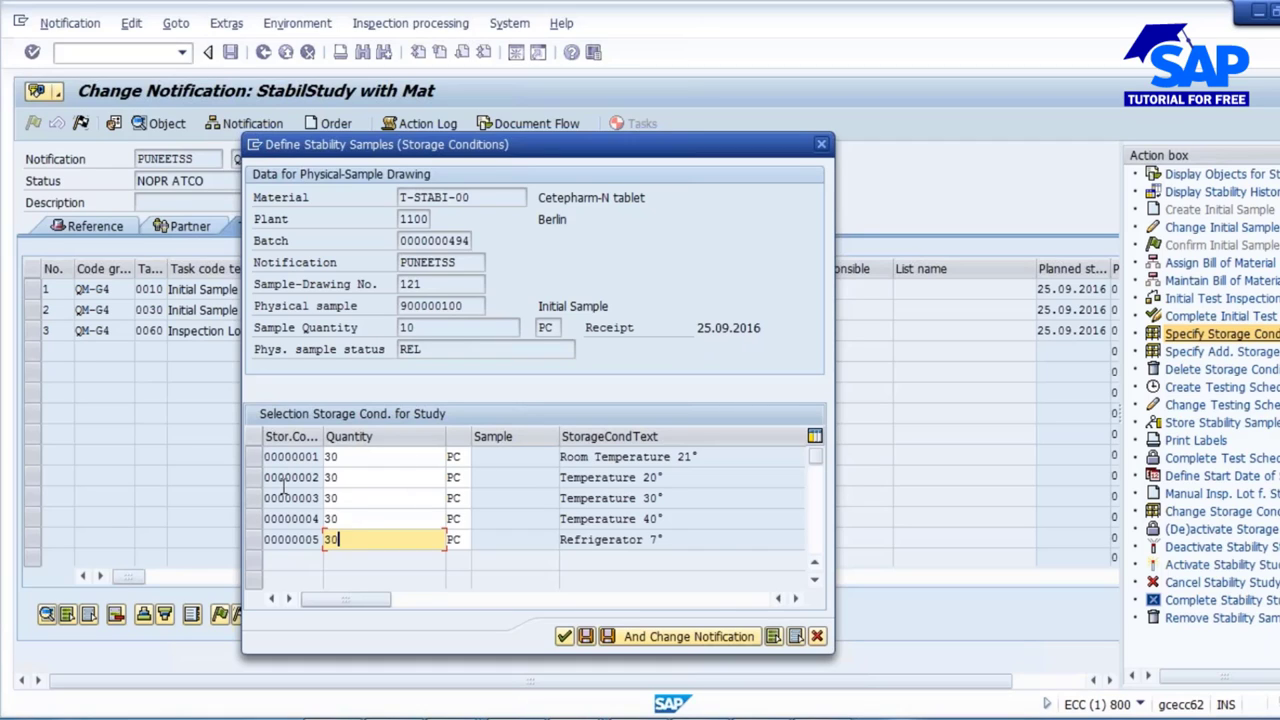
Select all five storage conditions and try to save them with the And Change Notification option, acknowledging each message.
left_click(773, 637)
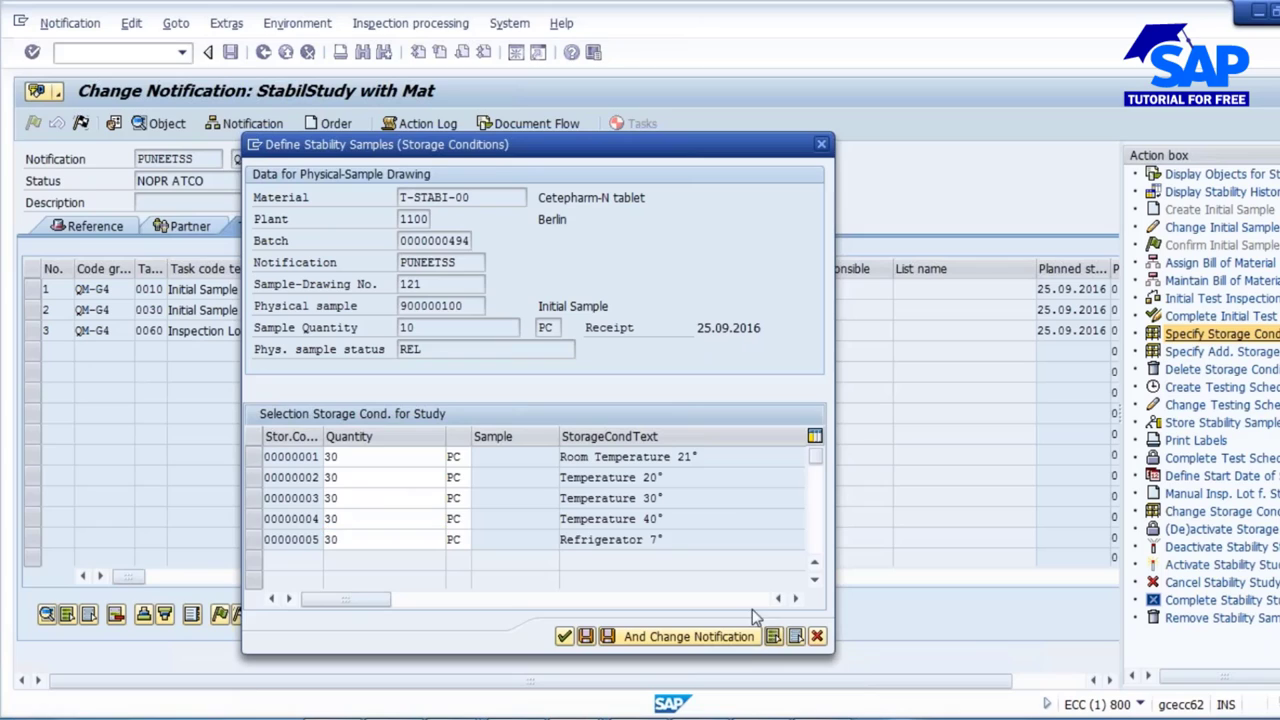
left_click(678, 640)
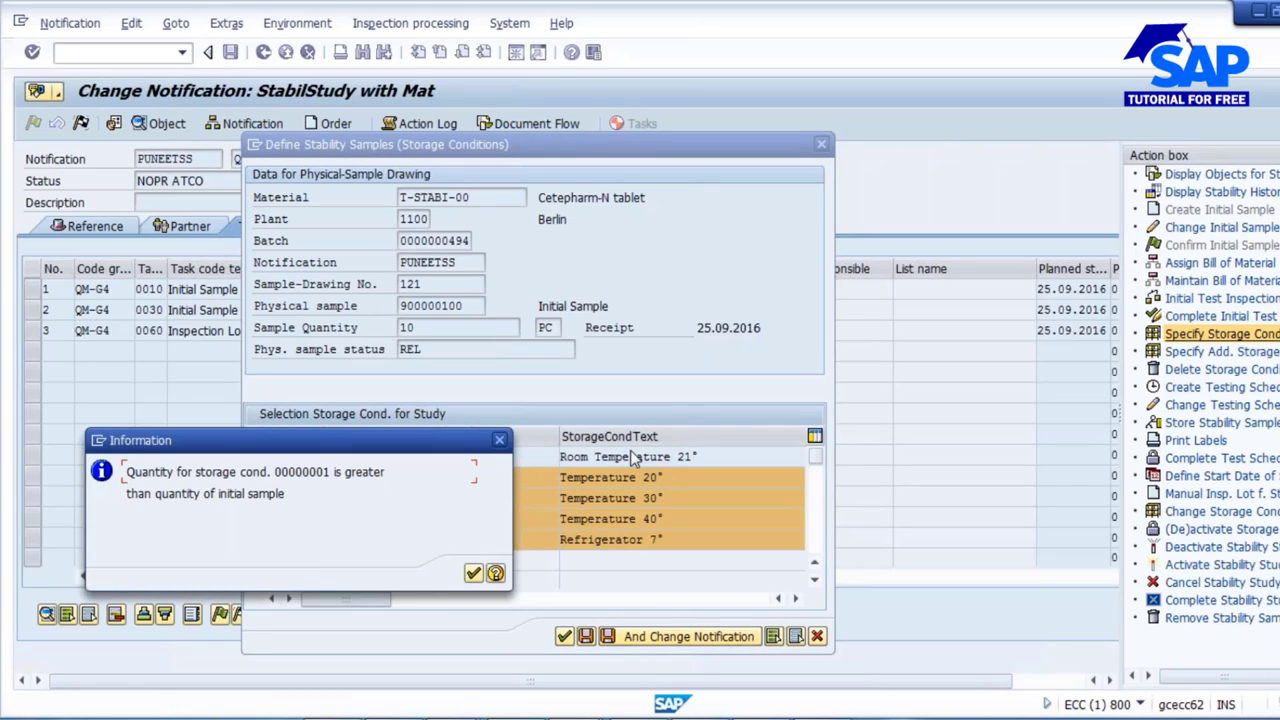
left_click(473, 574)
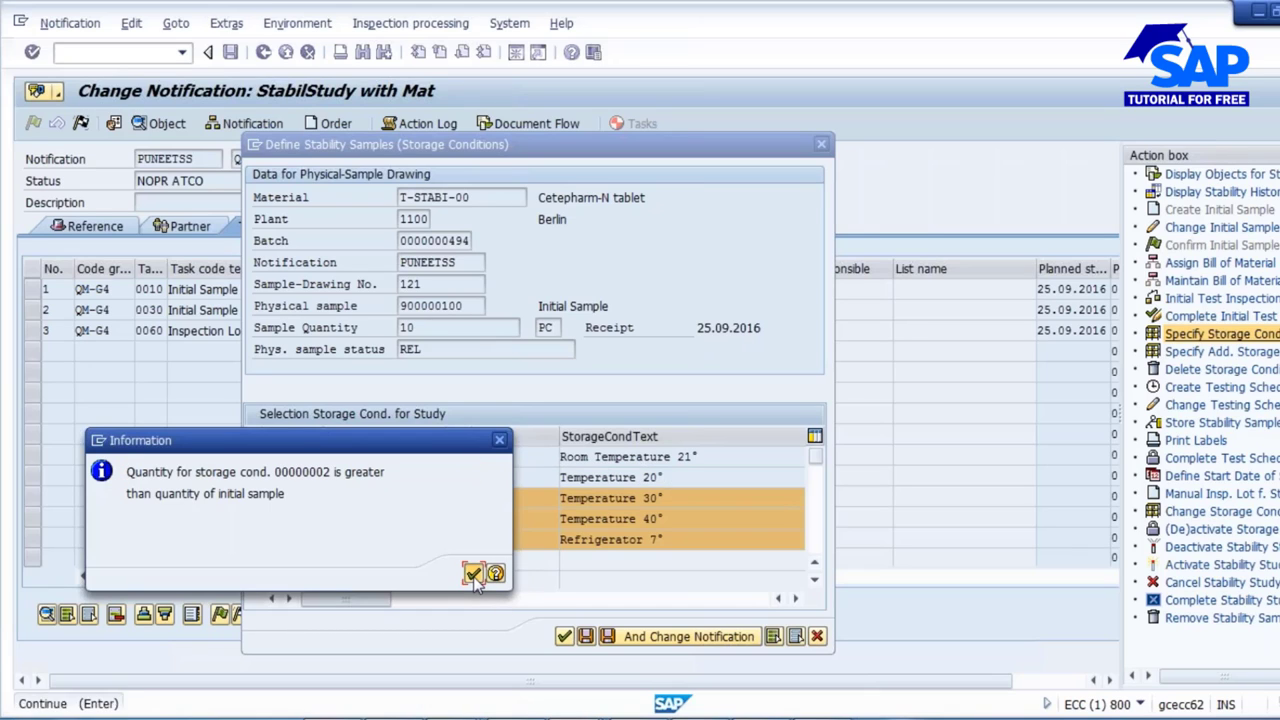
left_click(473, 574)
left_click(473, 574)
left_click(473, 574)
left_click(473, 574)
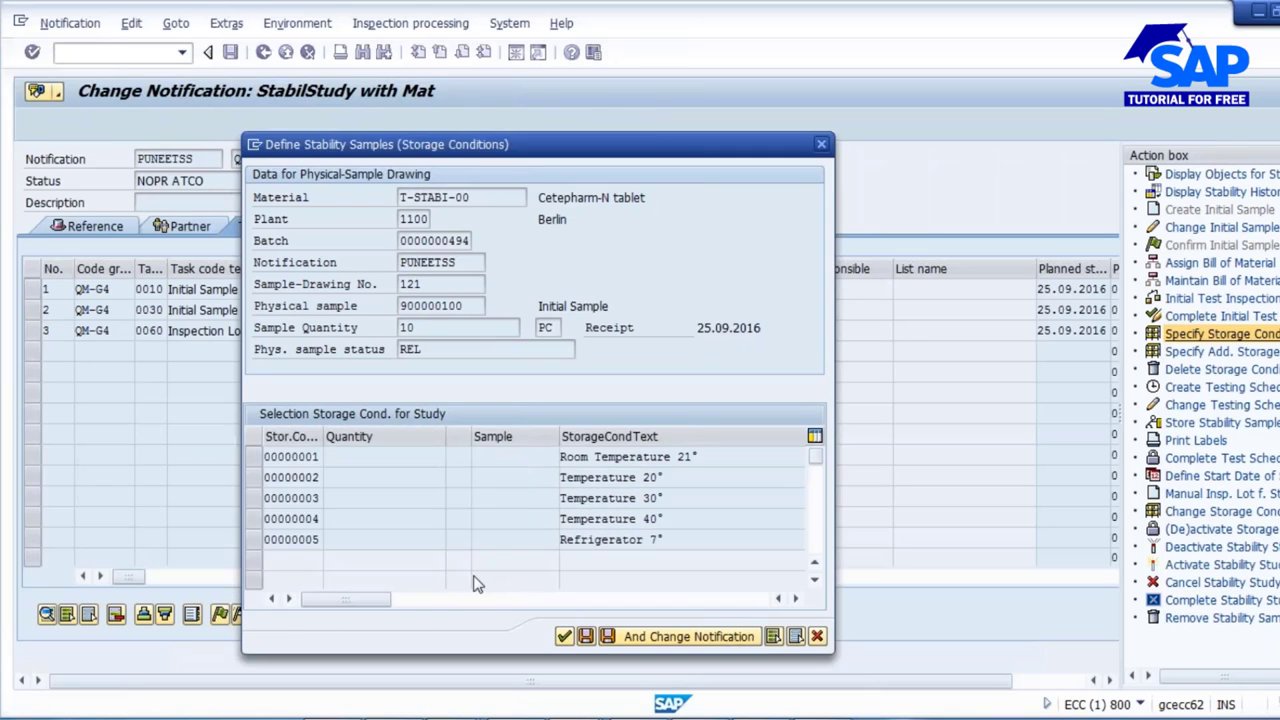
Try again to save the selected storage conditions and continue changing the notification, acknowledging each message.
left_click(650, 637)
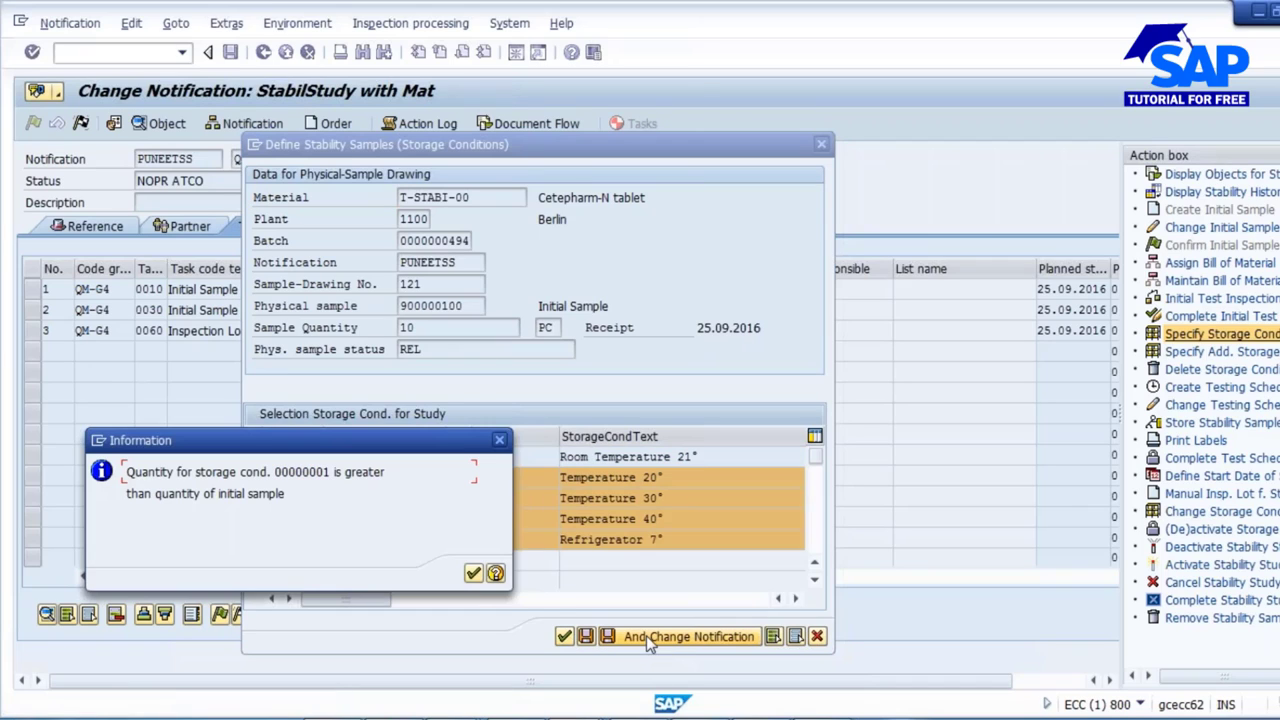
left_click(473, 574)
left_click(473, 574)
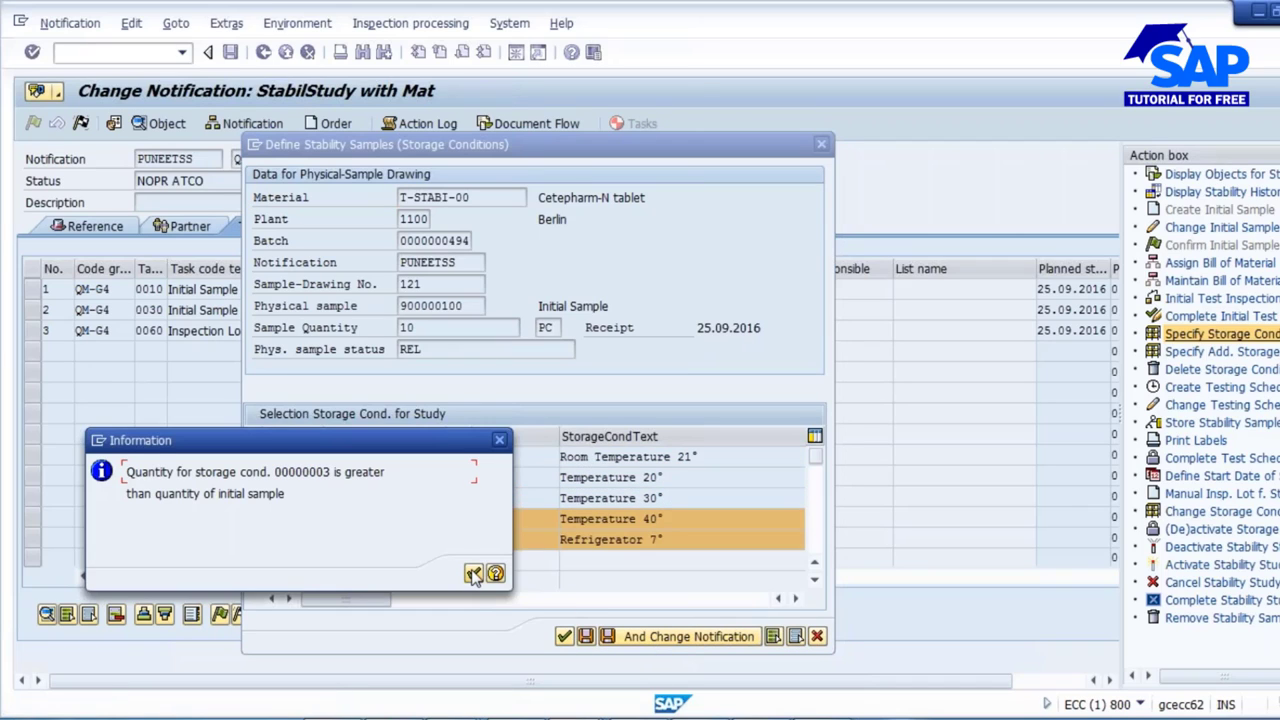
left_click(473, 574)
left_click(473, 574)
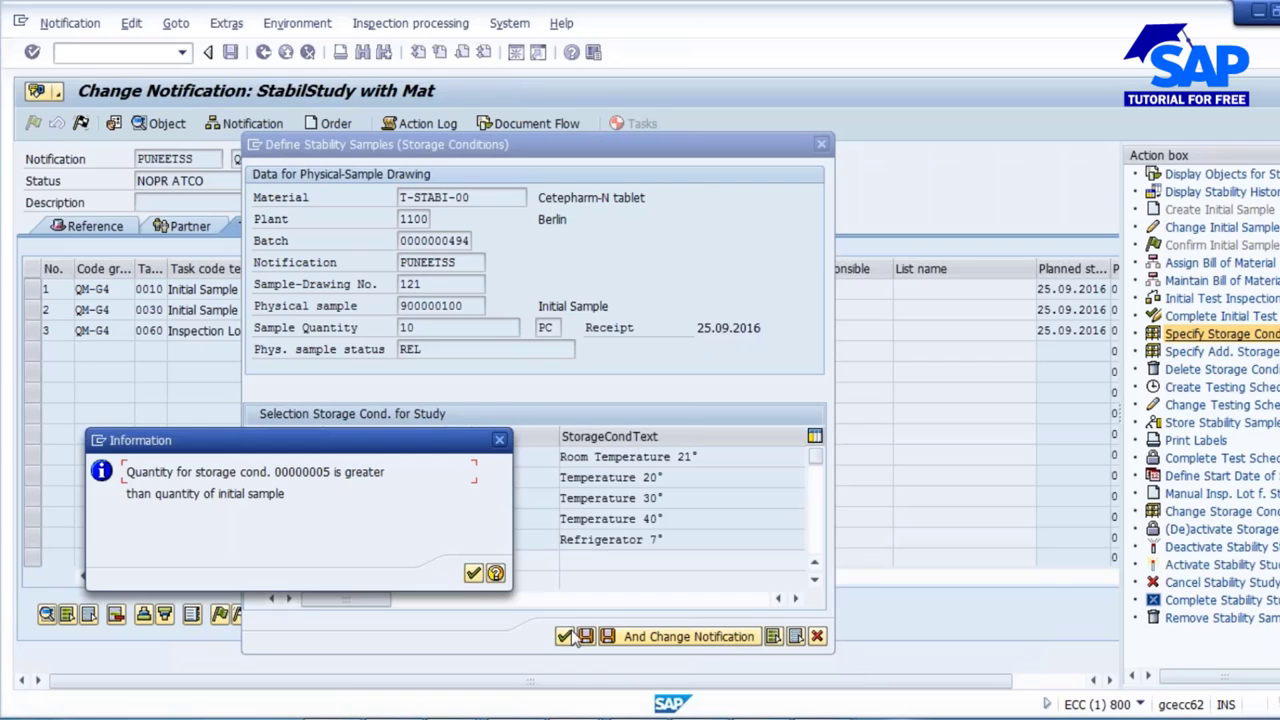
left_click(473, 574)
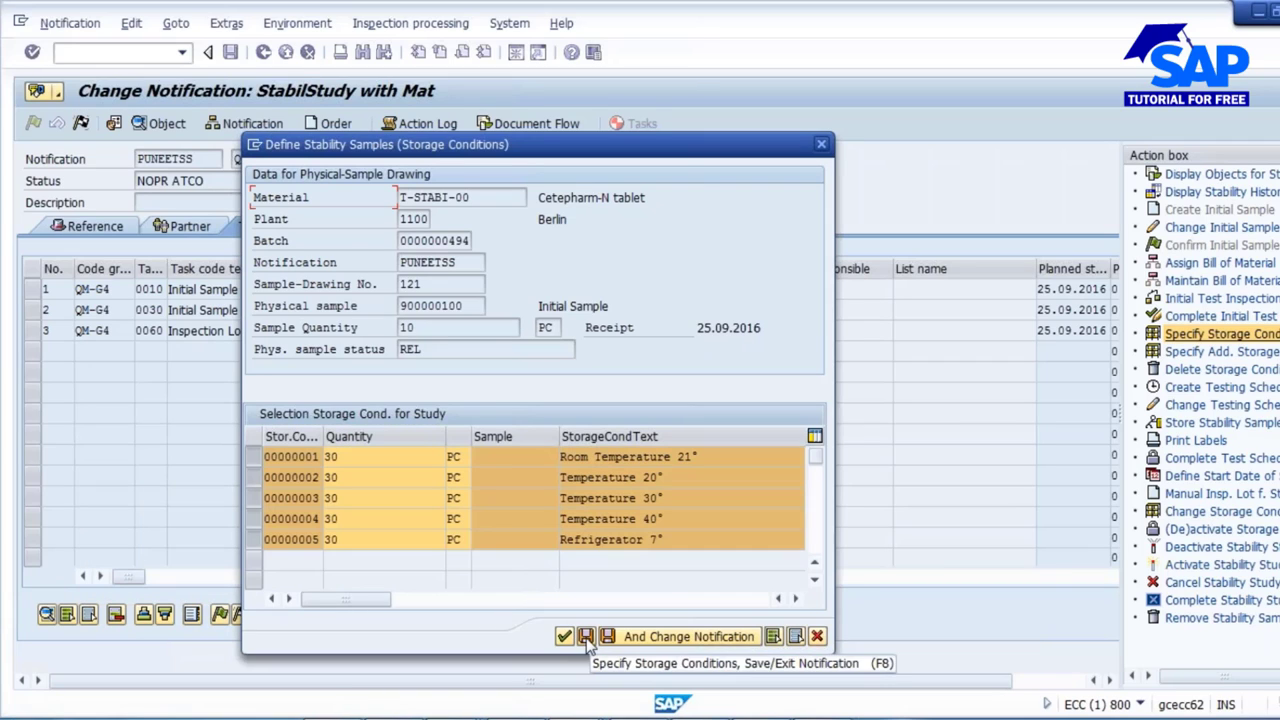
Try to specify the selected storage conditions with the save and exit notification option, acknowledging each message.
left_click(585, 637)
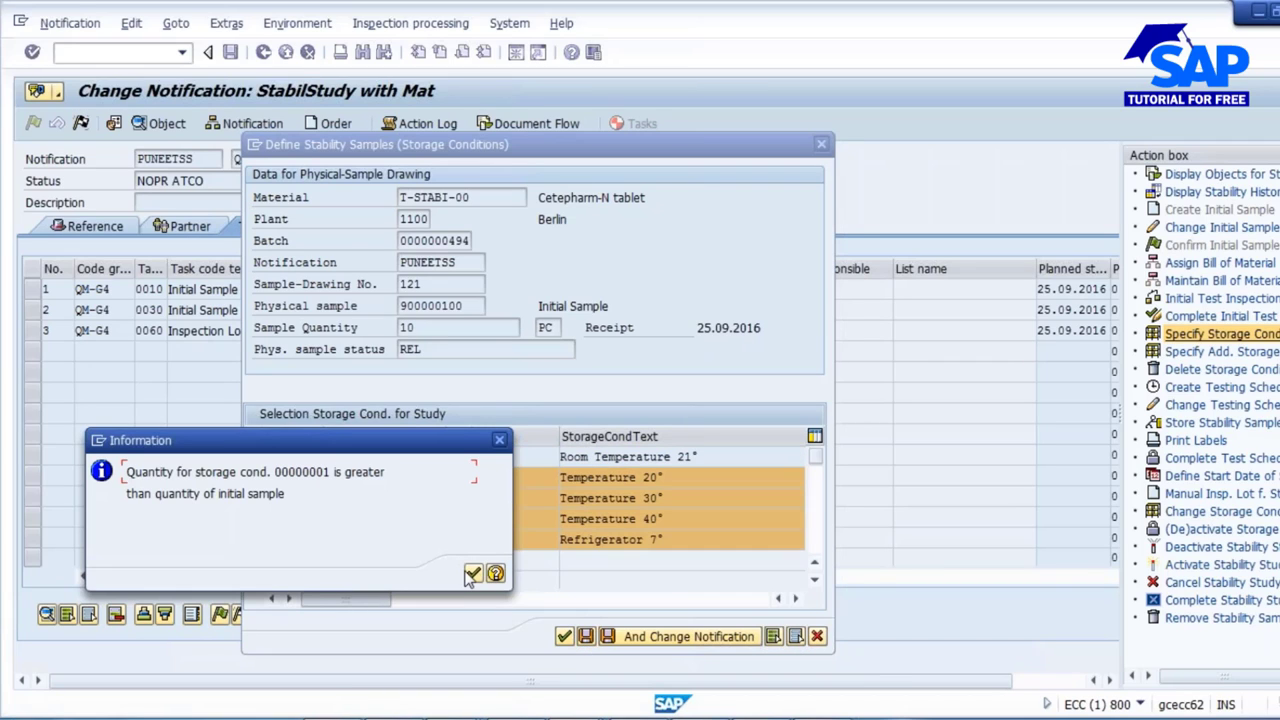
left_click(473, 574)
left_click(473, 574)
left_click(473, 574)
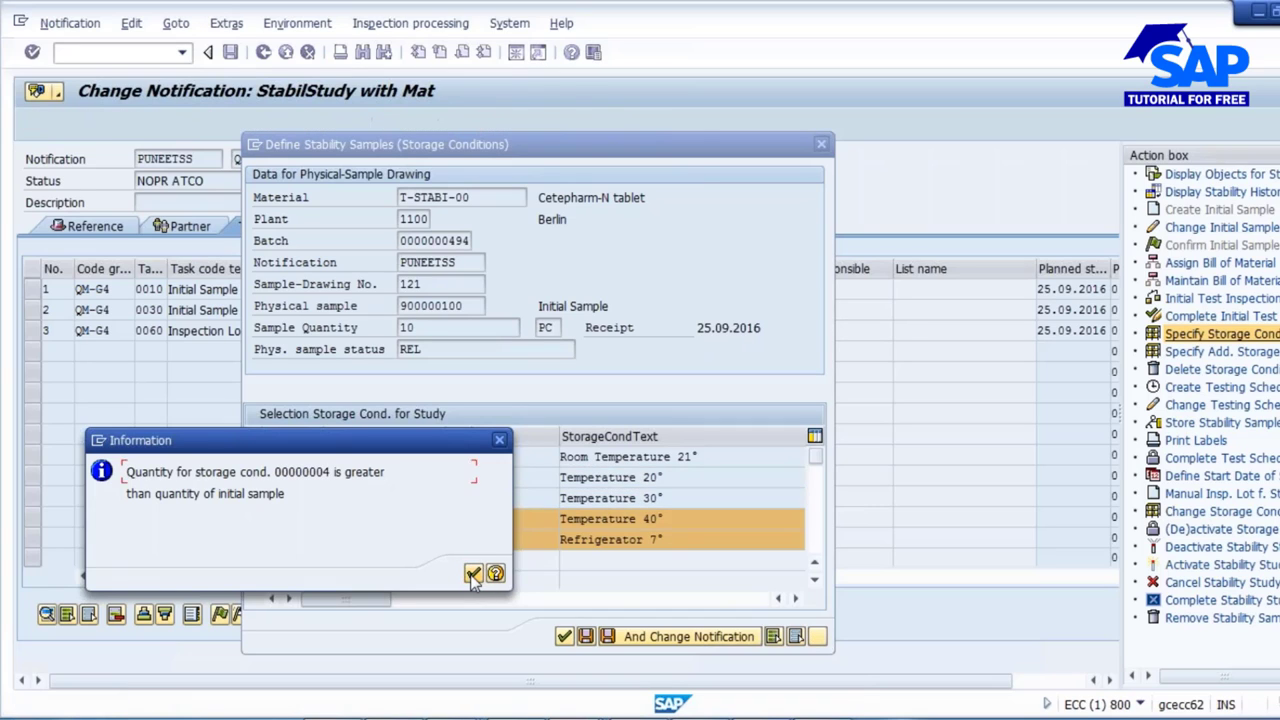
left_click(473, 574)
left_click(473, 574)
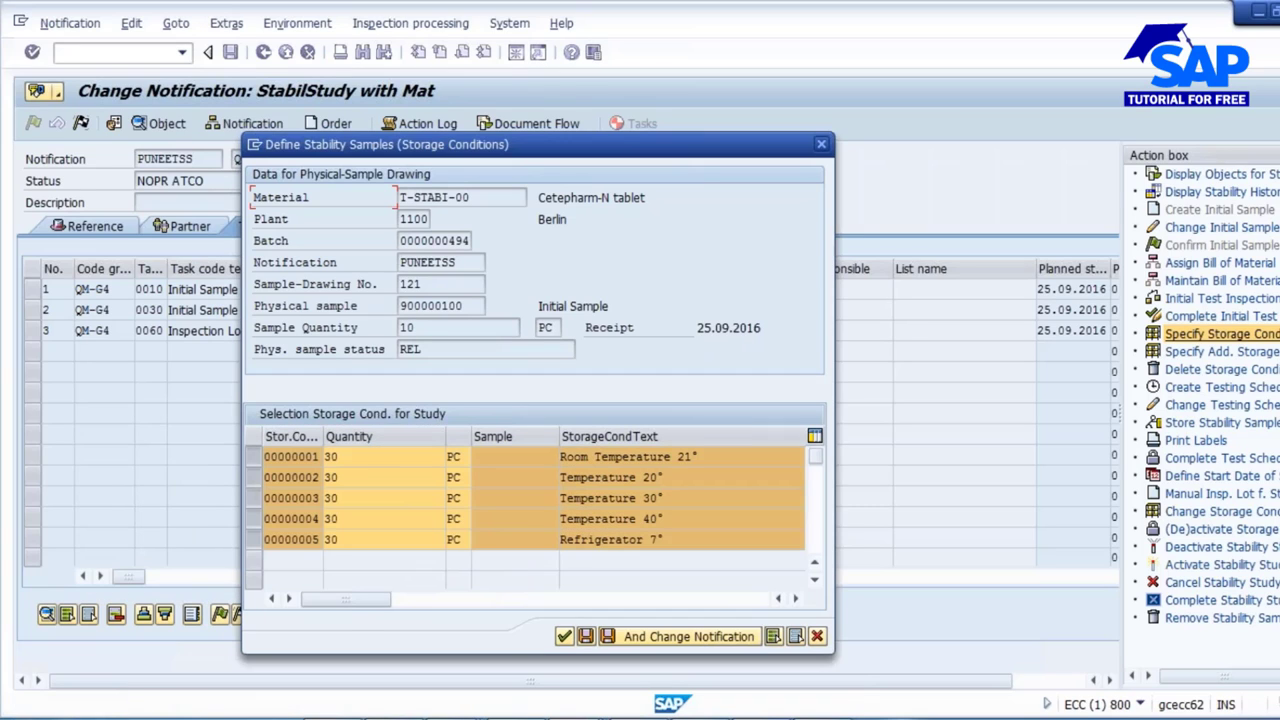
Try a quantity of 10 PC for the Room Temperature 21° storage condition, acknowledging each message.
left_click(367, 462)
key("BackSpace")
key("BackSpace")
type("10")
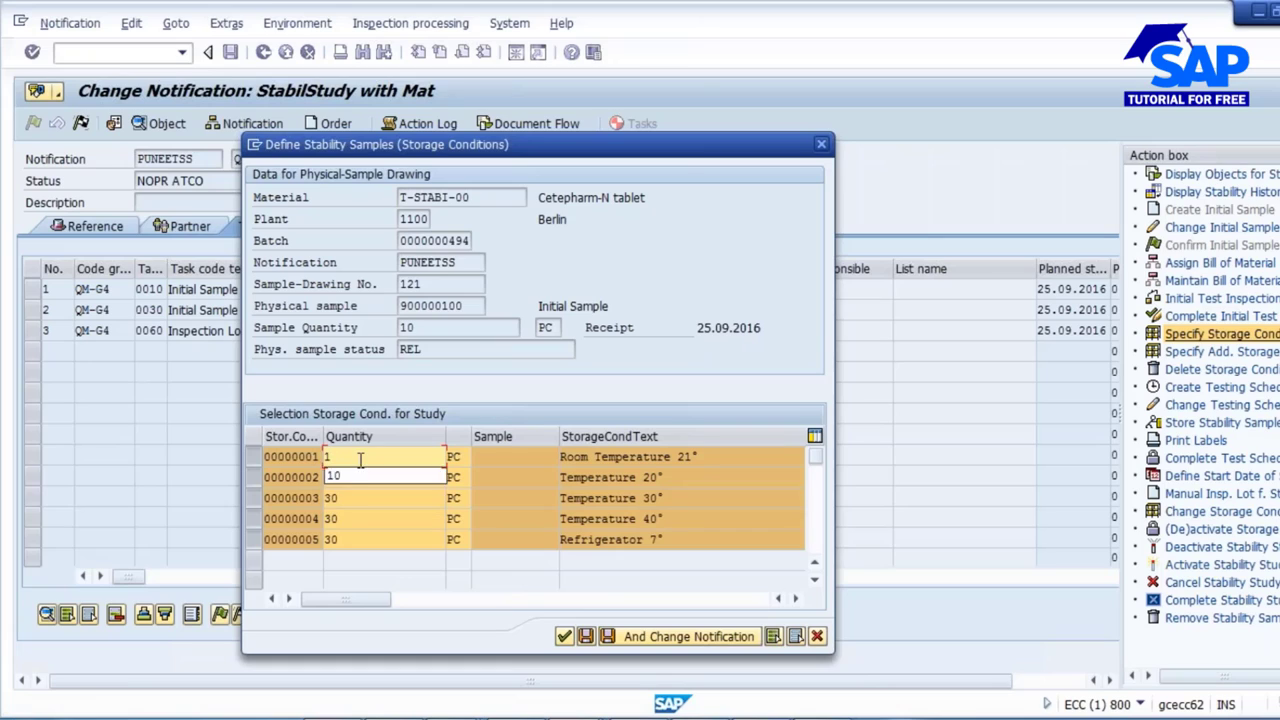
key("Tab")
key("Return")
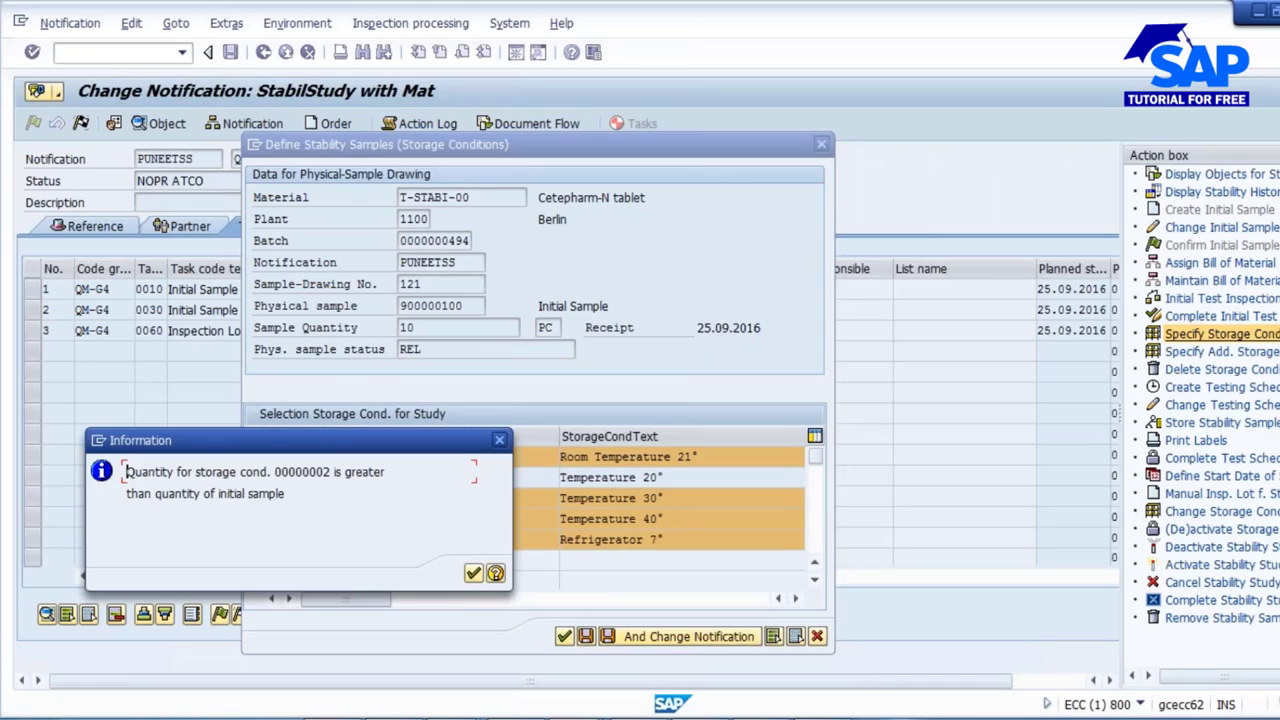
left_click(472, 574)
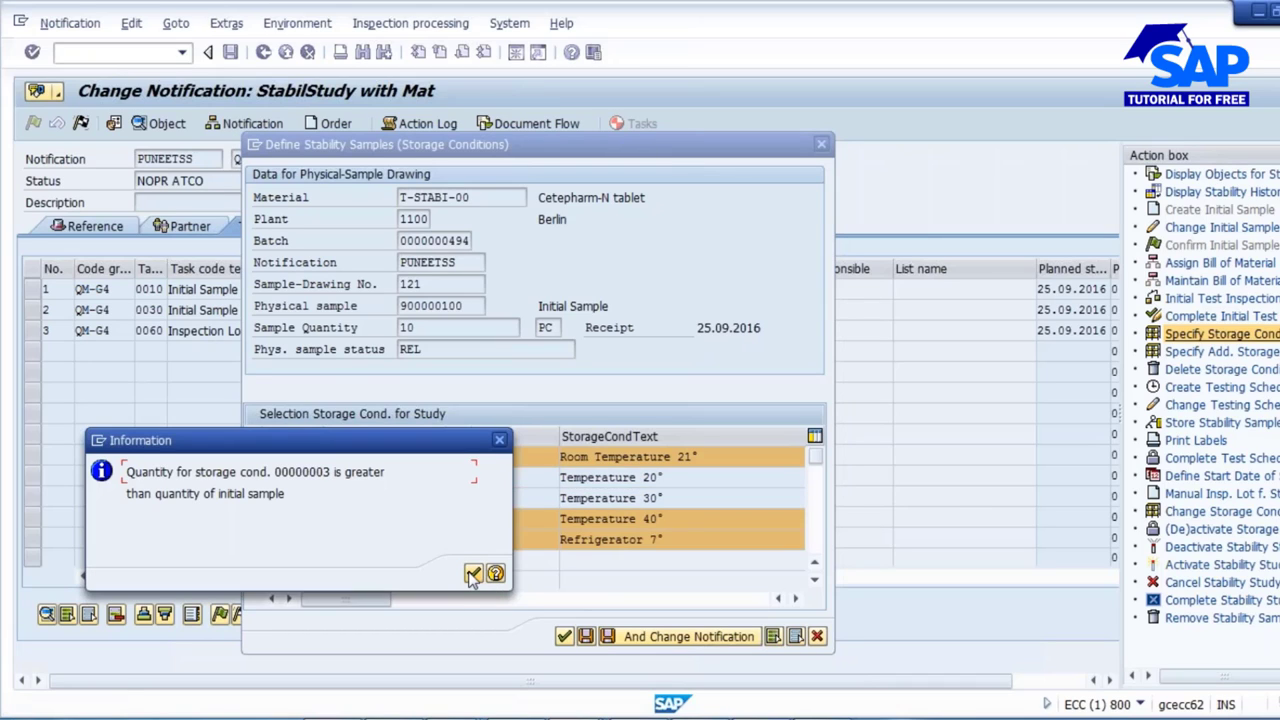
left_click(472, 574)
left_click(472, 574)
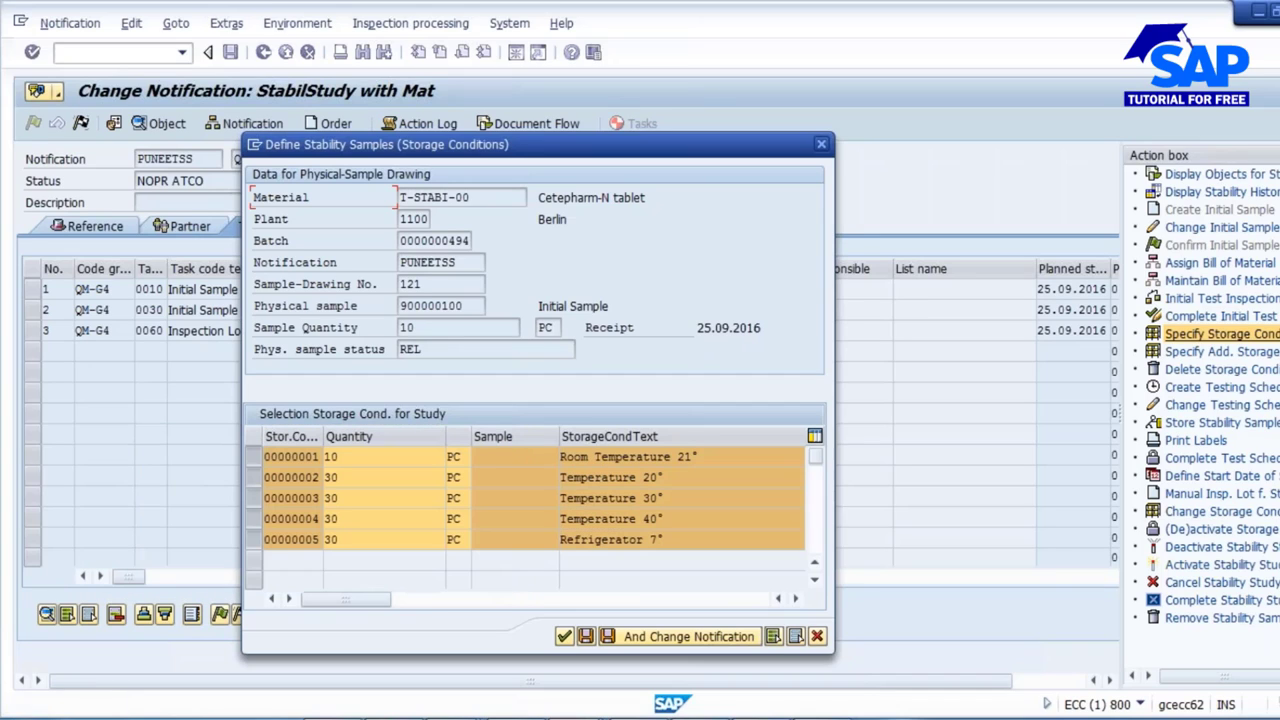
Set the quantity of all five storage conditions to 5 PC and save them with the And Change Notification option.
left_click(351, 460)
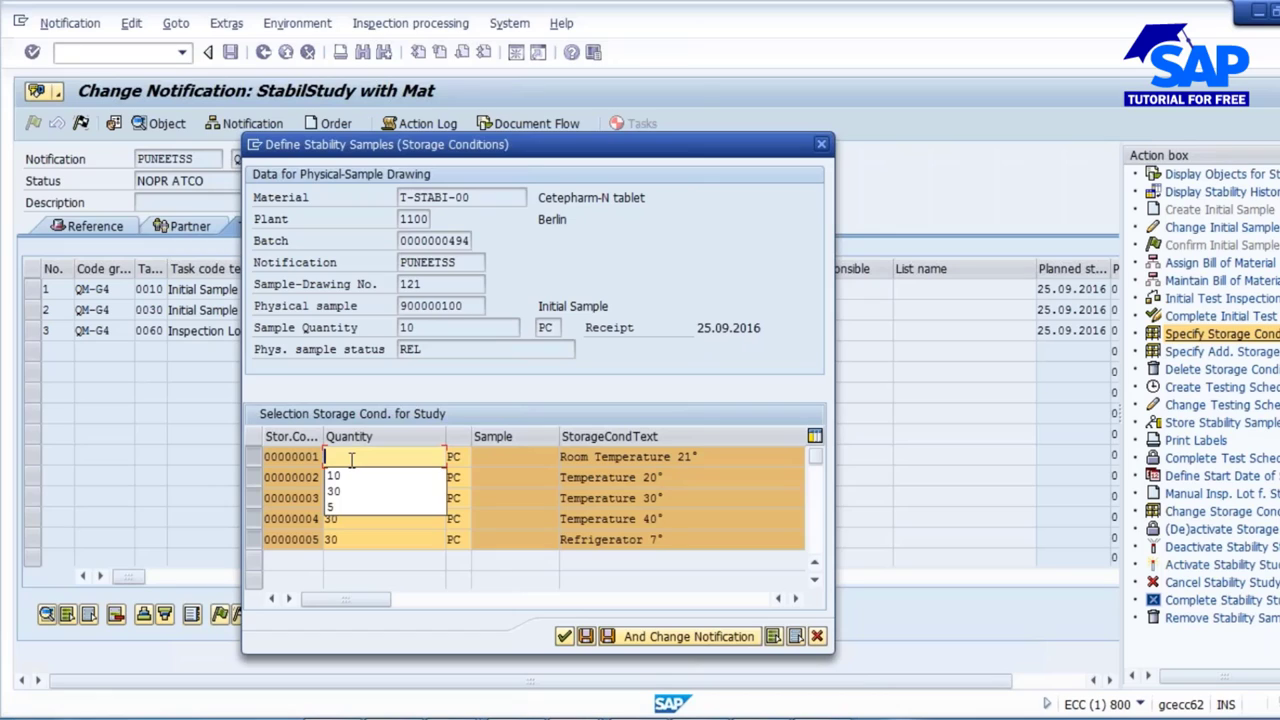
type("5")
left_click(350, 478)
type("5")
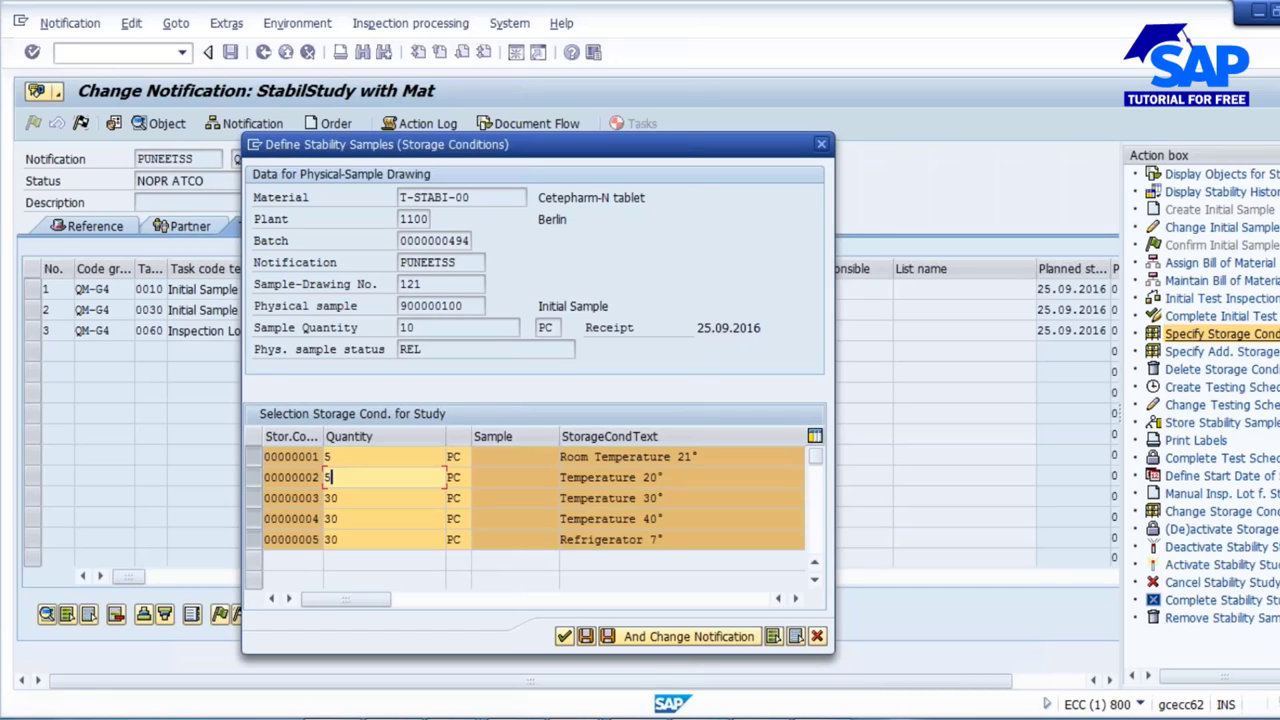
left_click(340, 497)
type("5")
left_click(345, 518)
type("5")
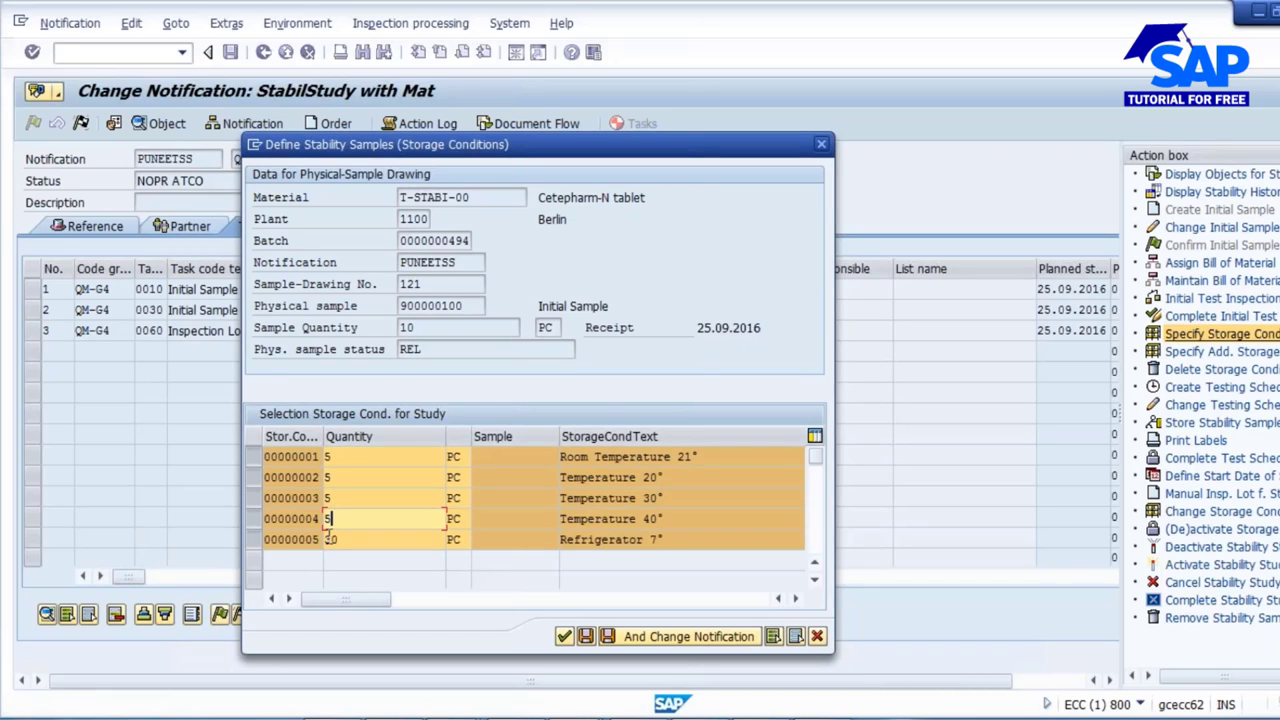
left_click(349, 540)
type("5")
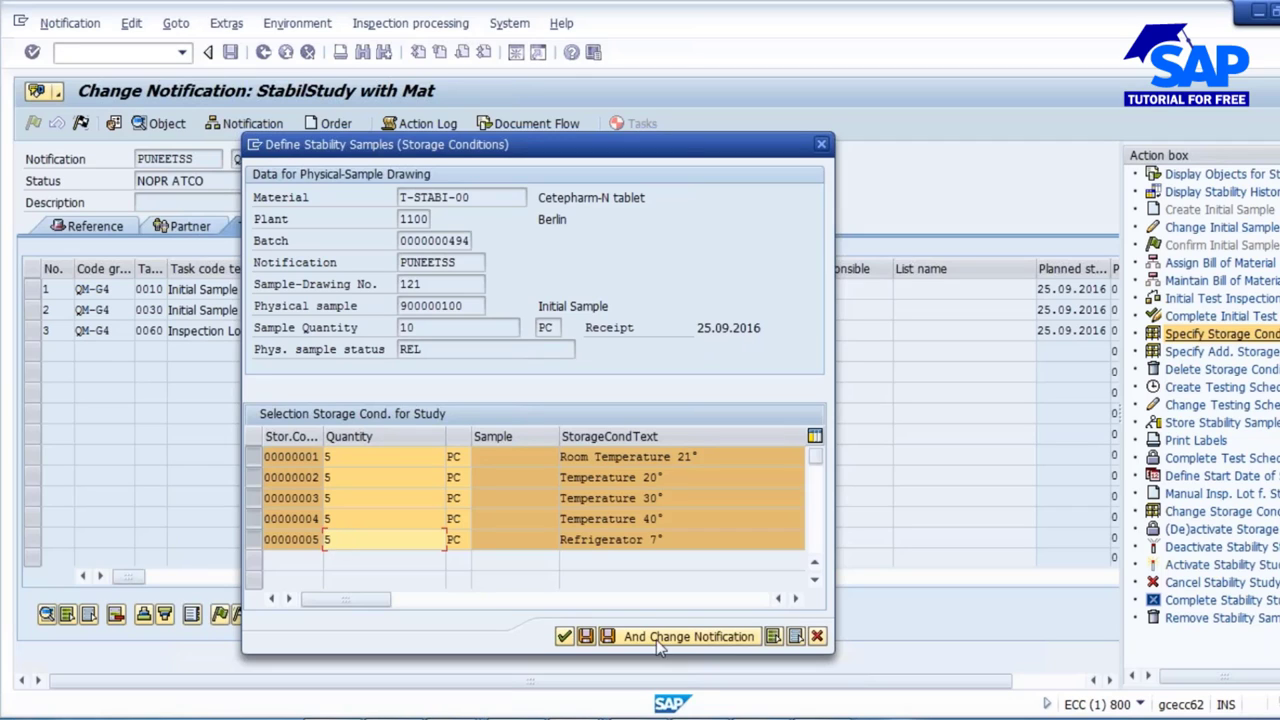
left_click(672, 637)
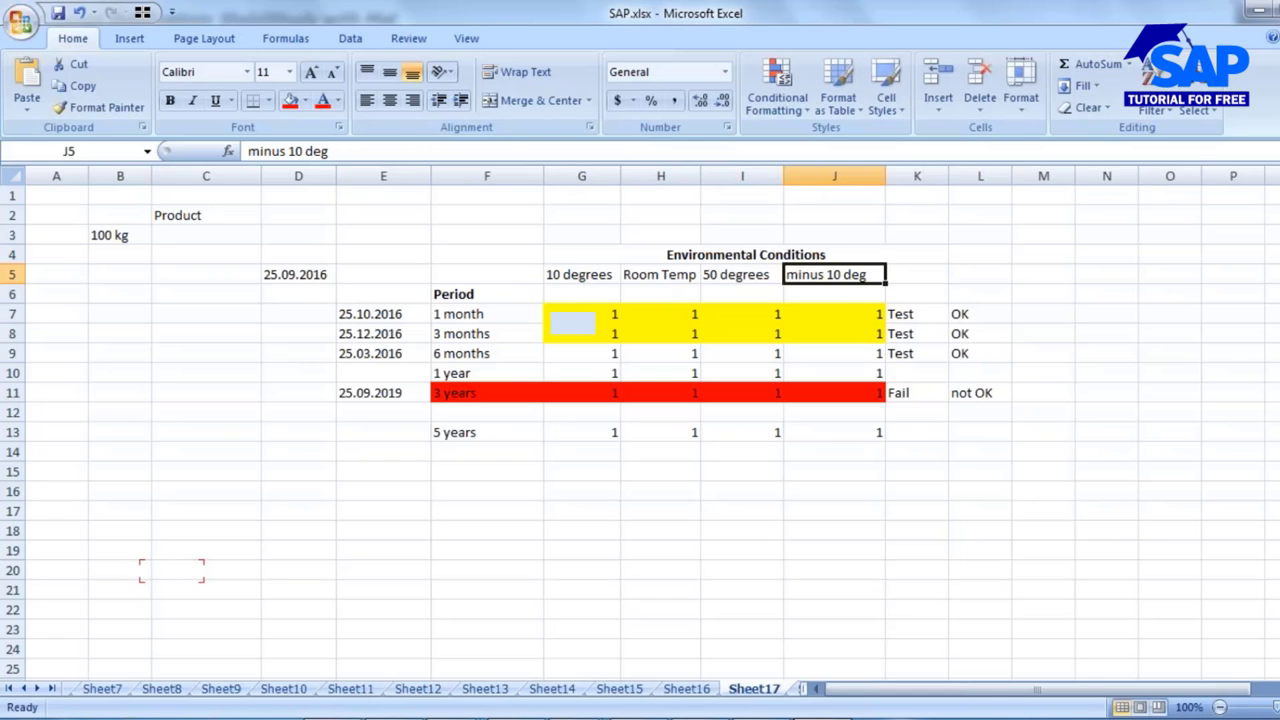
Review the test periods in the Excel sheet and start creating the testing schedule for the stability study notification.
left_click_drag(480, 312, 474, 432)
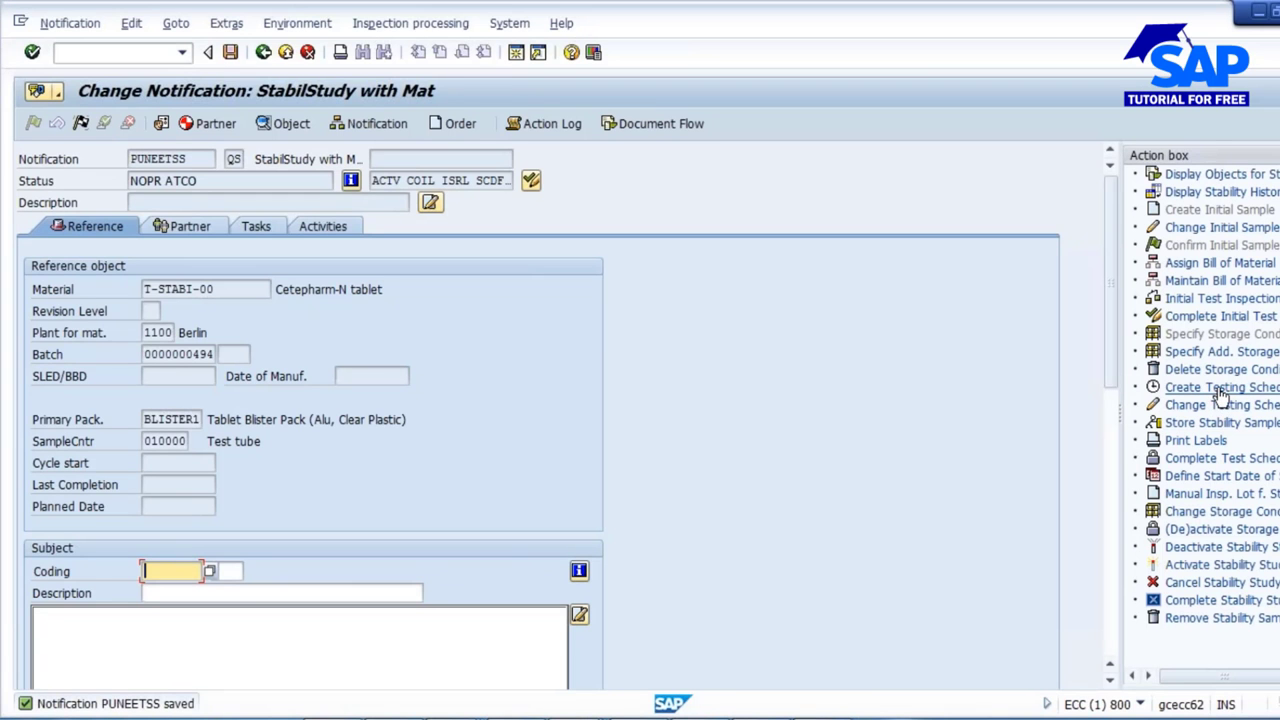
left_click(1205, 390)
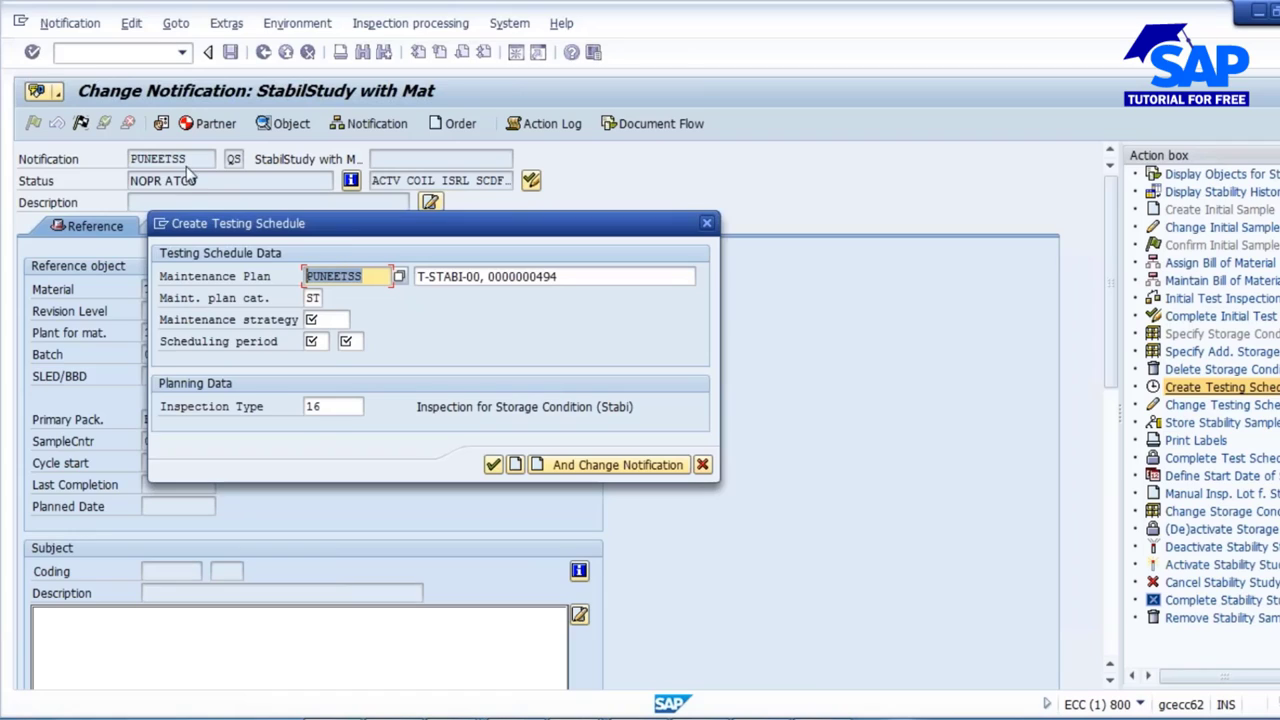
left_click(316, 298)
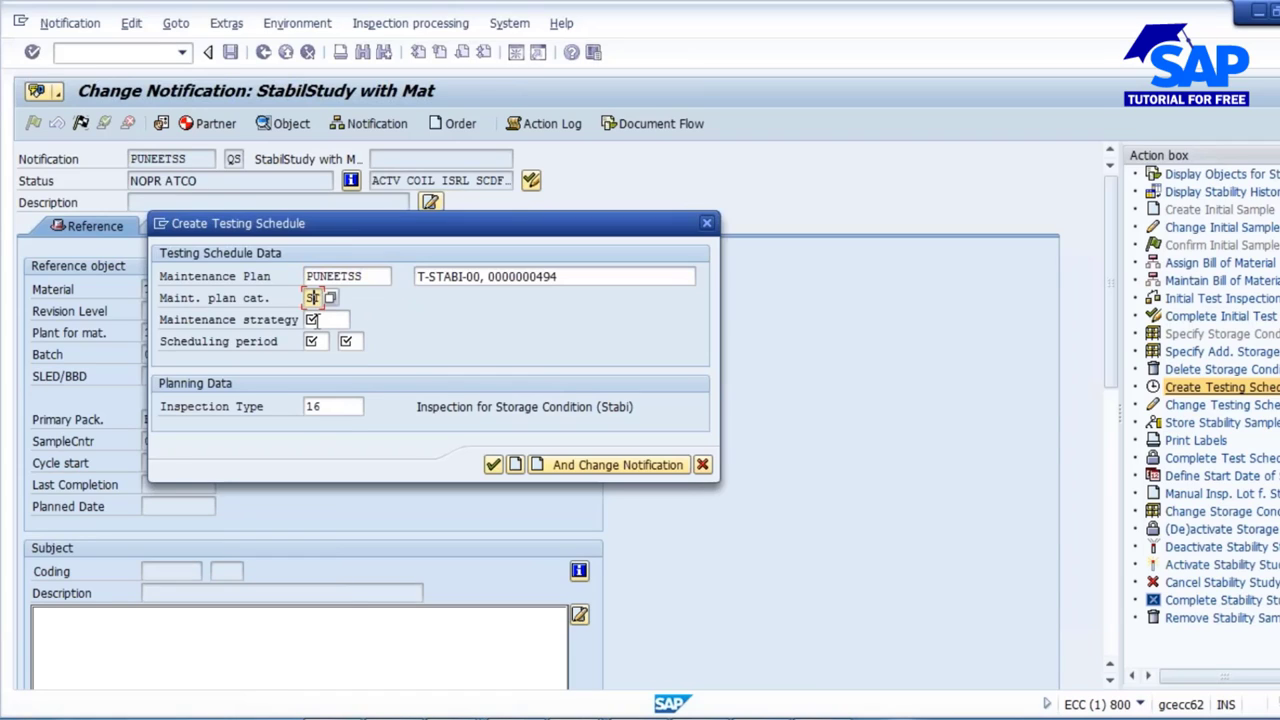
left_click(326, 320)
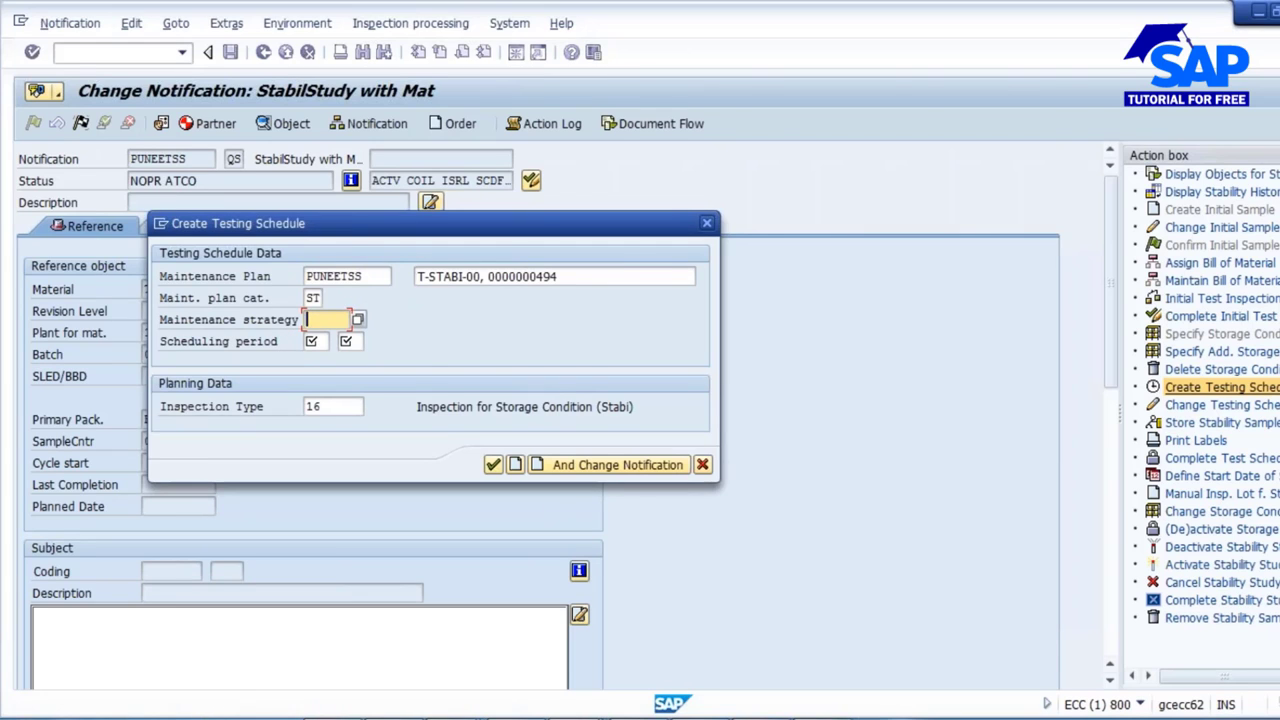
Check the 1 month to 5 years periods in the Excel sheet and set the testing schedule's maintenance strategy to QSTAB1.
key("alt+Tab")
left_click_drag(480, 316, 474, 432)
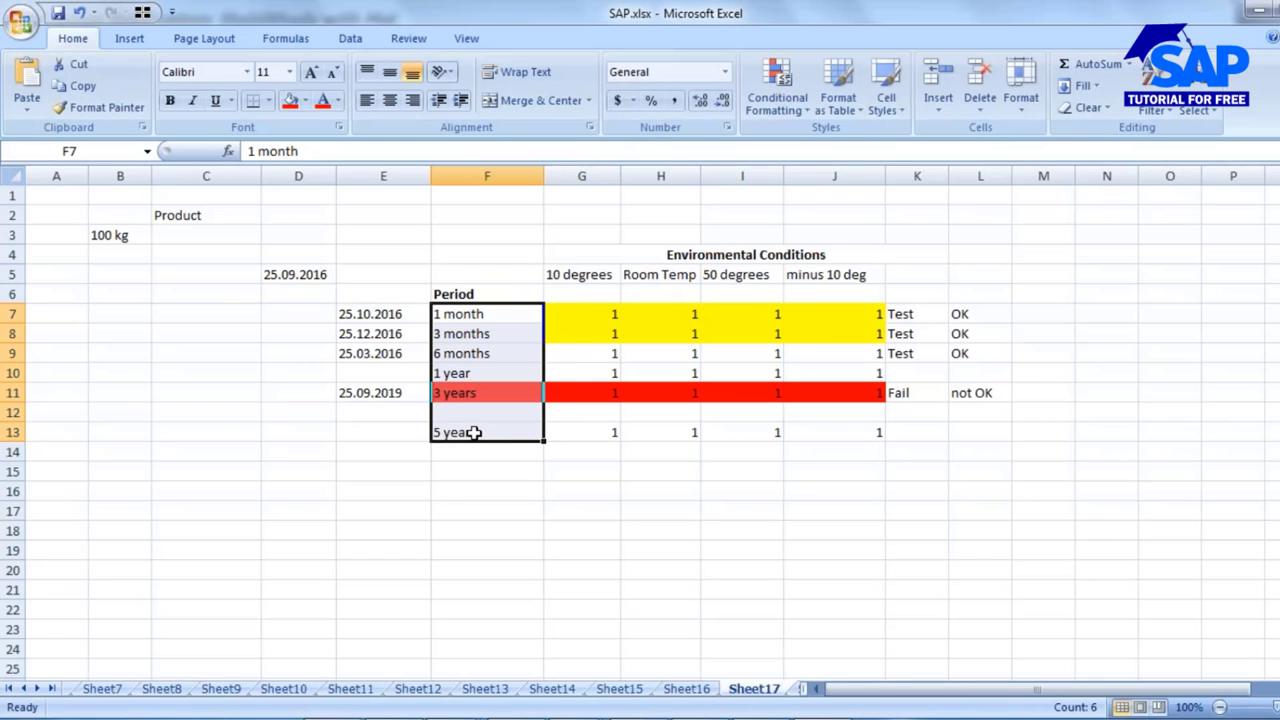
key("alt+Tab")
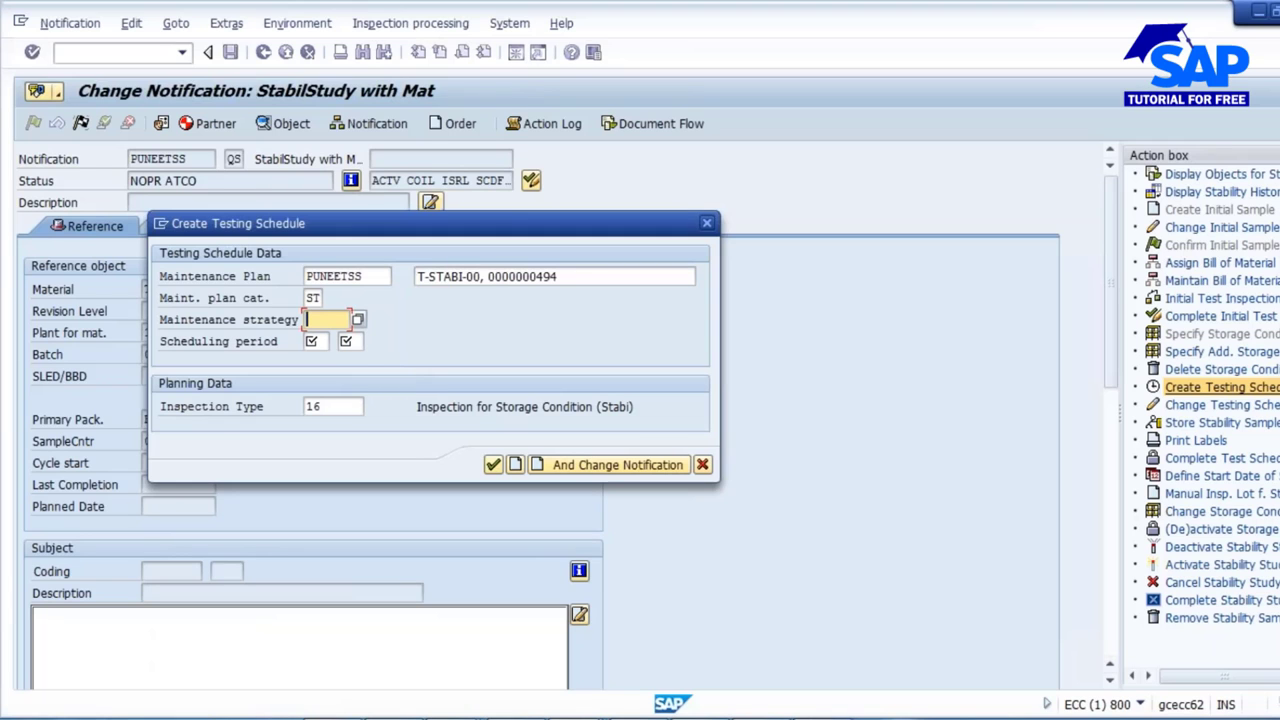
key("F4")
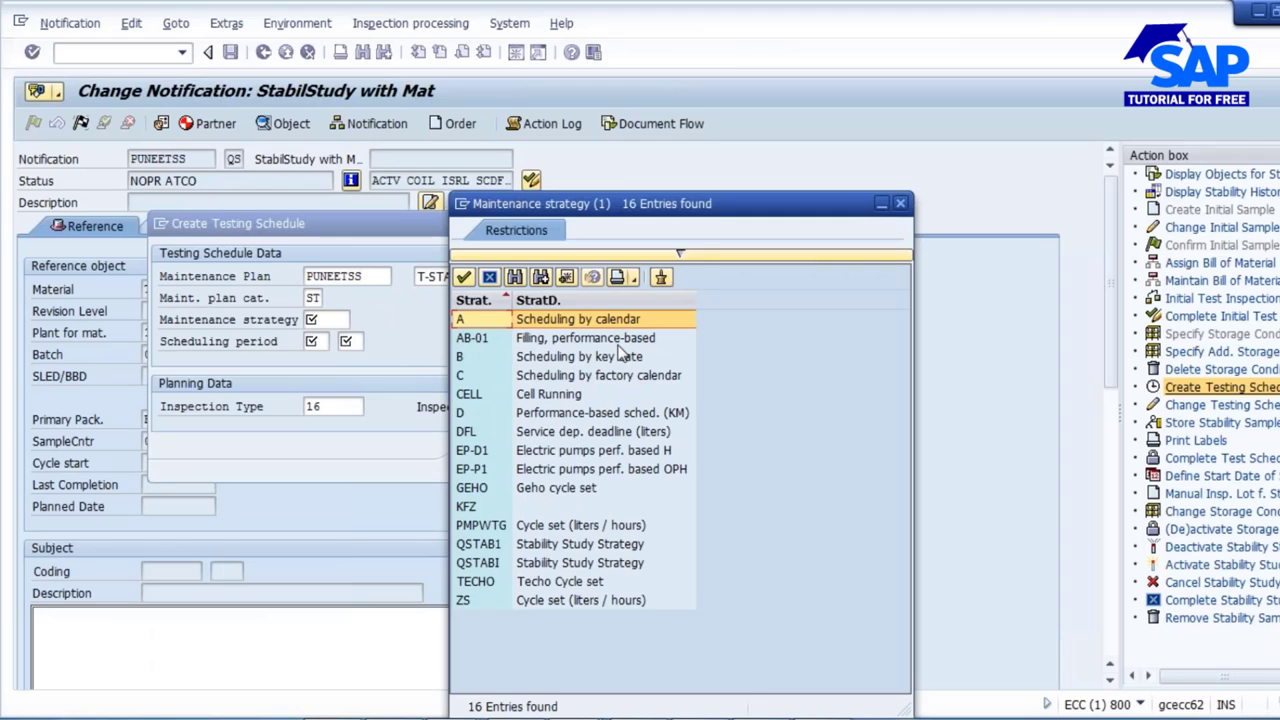
double_click(538, 546)
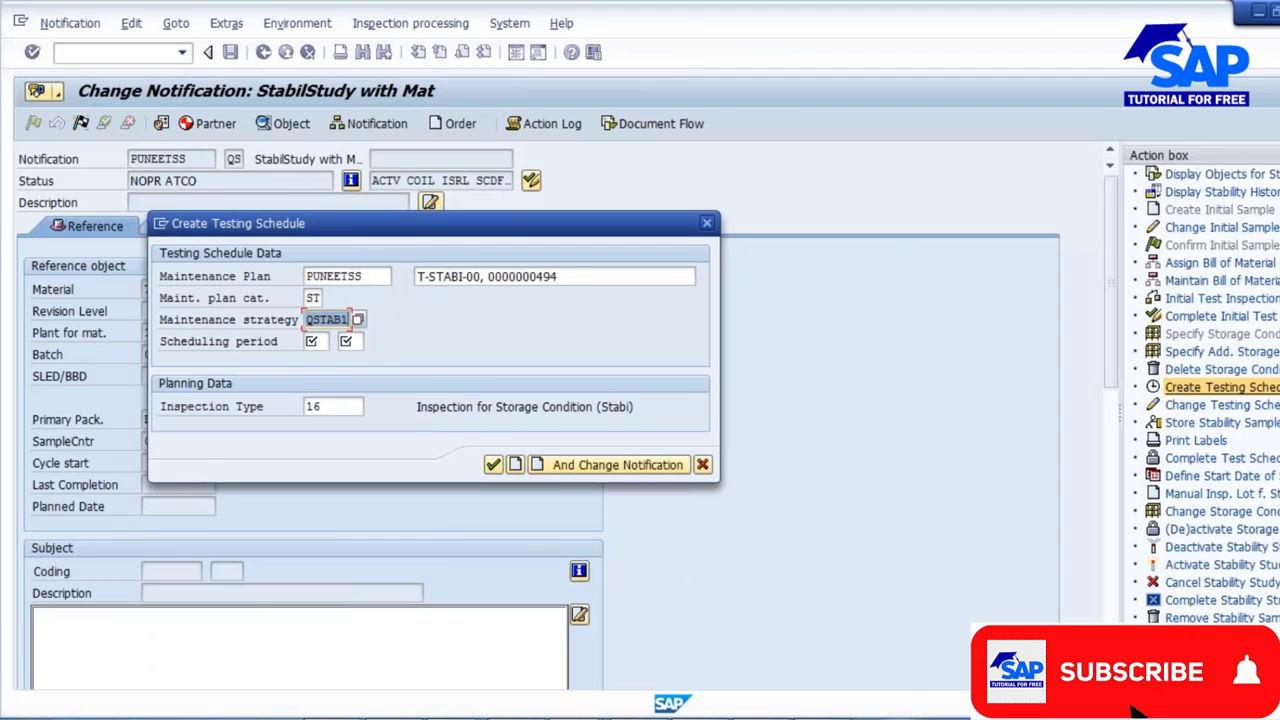
Switch to the other SAP session and open IP11 - Change for maintenance strategies under Plant Maintenance's preventive maintenance planning.
key("alt+Tab")
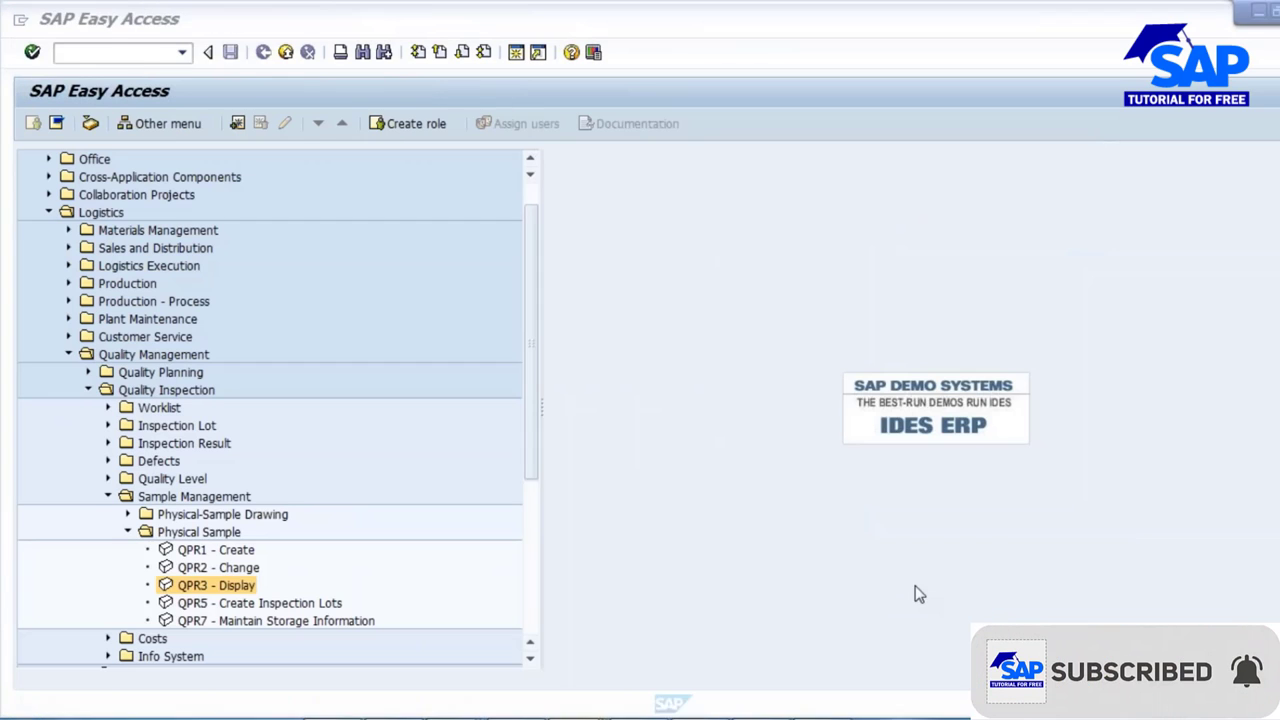
left_click(69, 355)
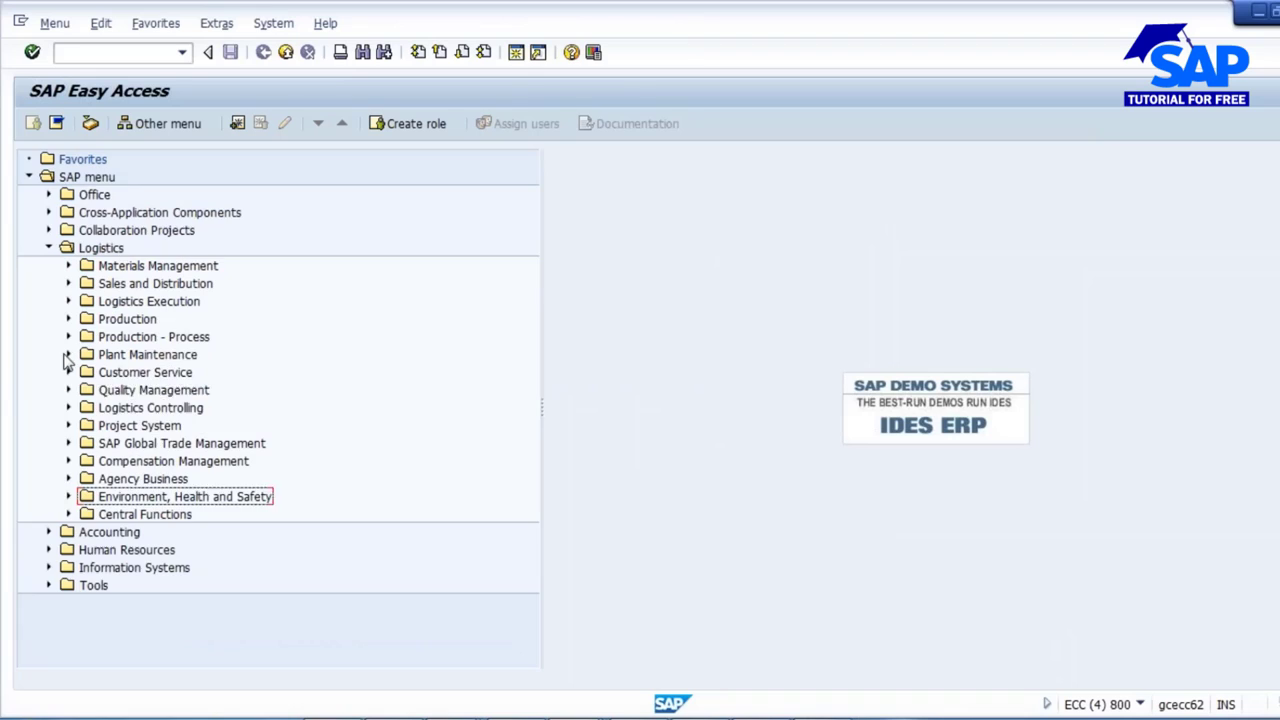
left_click(69, 355)
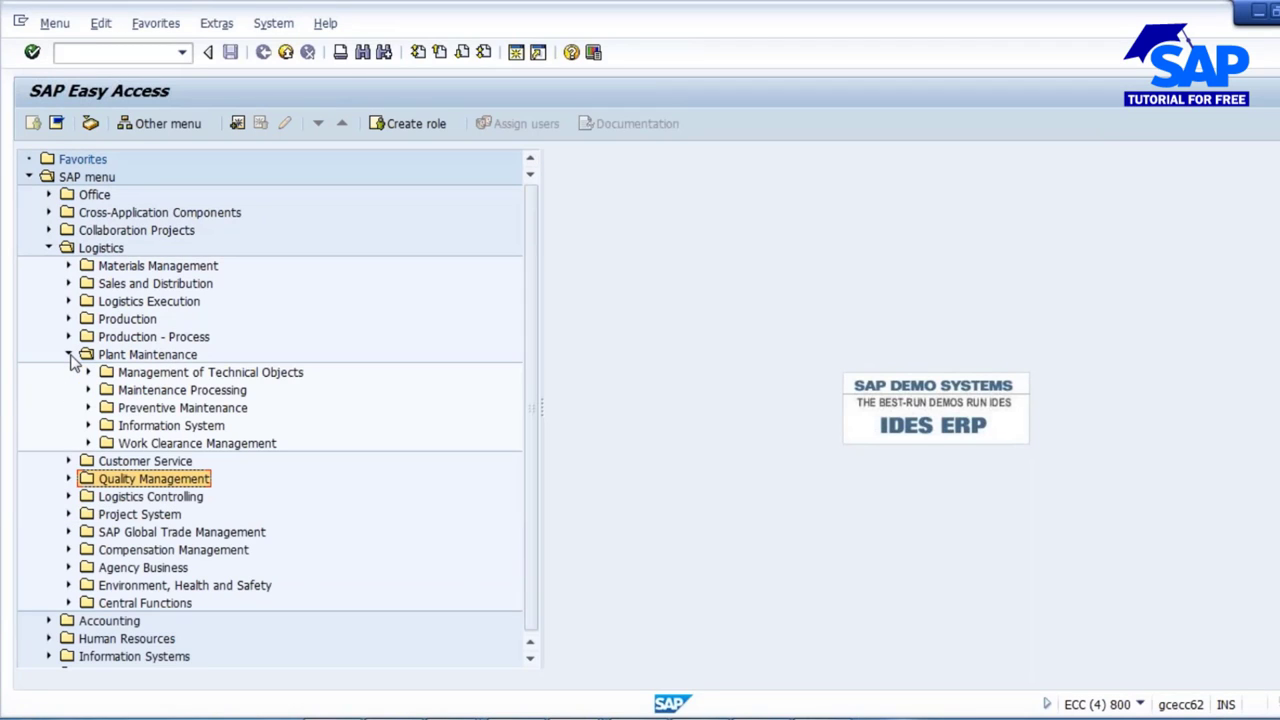
left_click(87, 408)
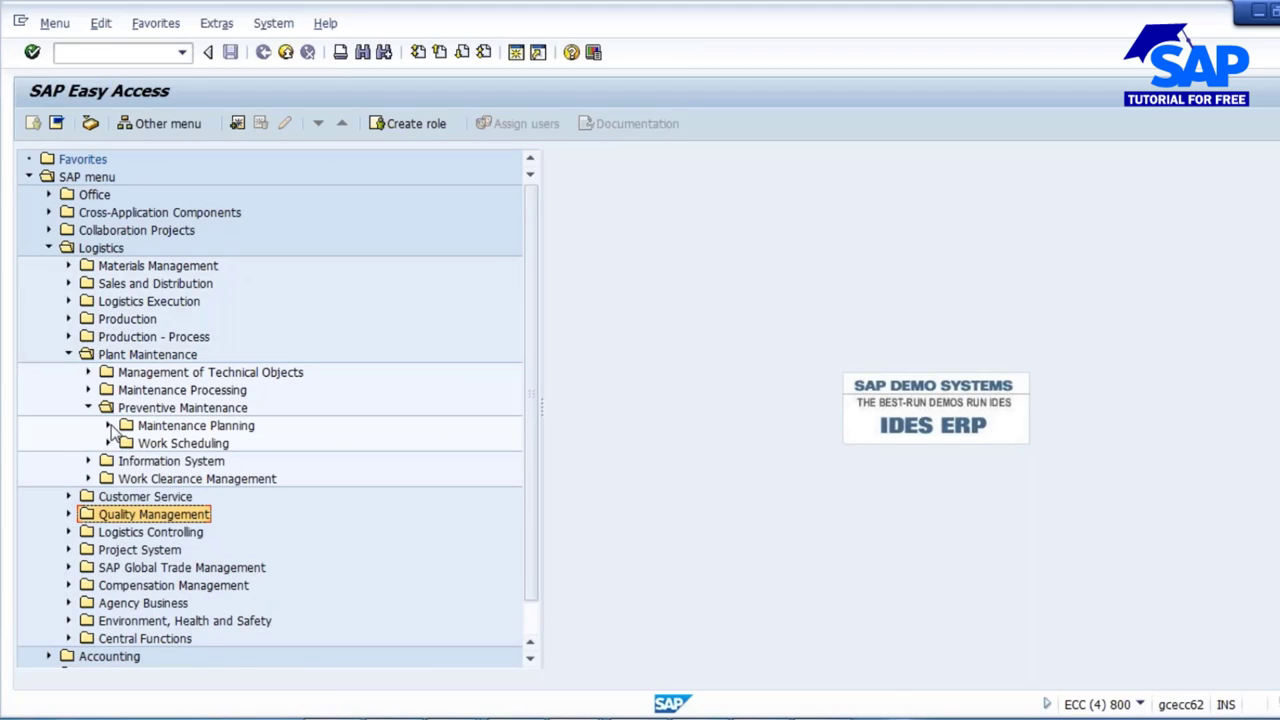
left_click(108, 426)
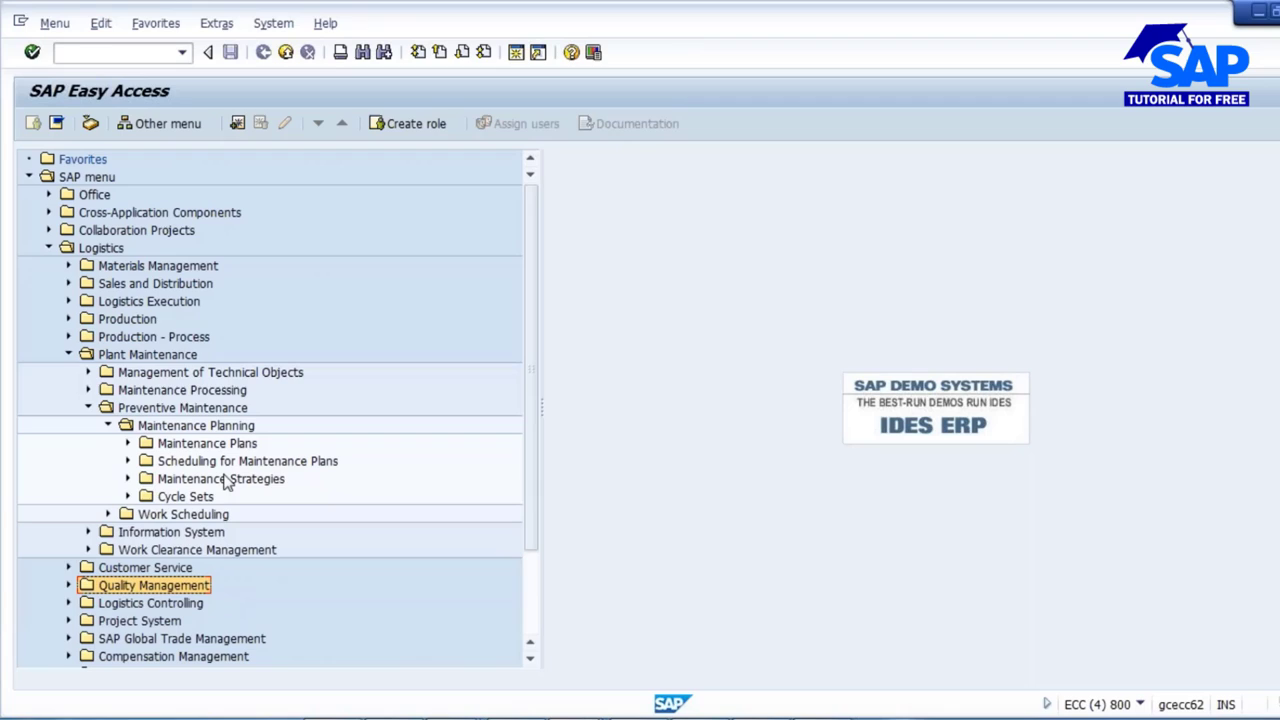
left_click(128, 480)
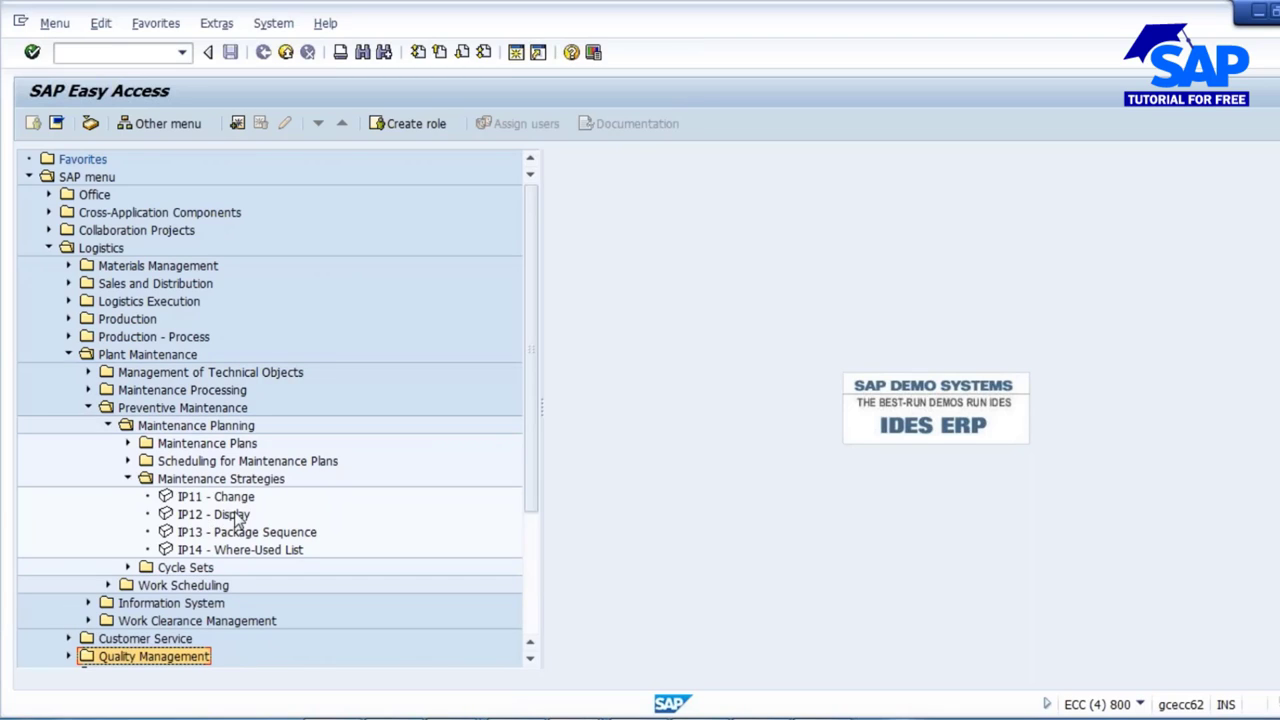
double_click(210, 497)
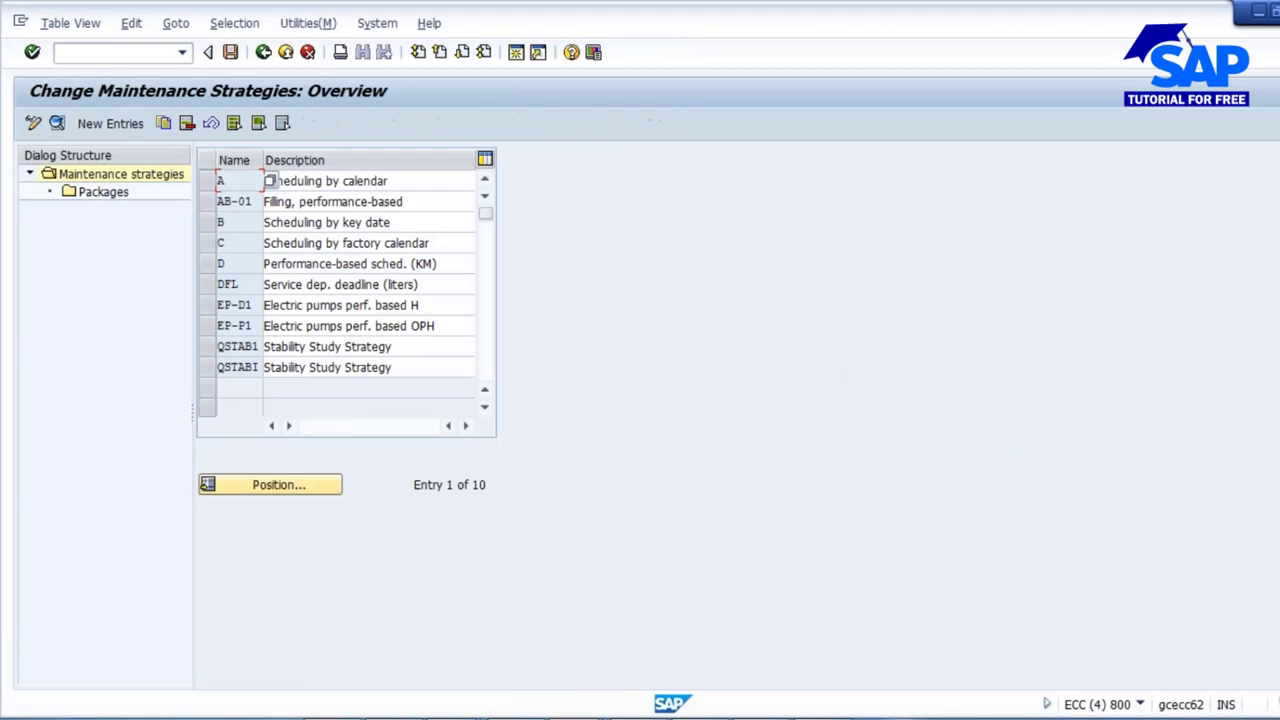
Select the QSTAB1 Stability Study Strategy and open its maintenance packages.
left_click(400, 348)
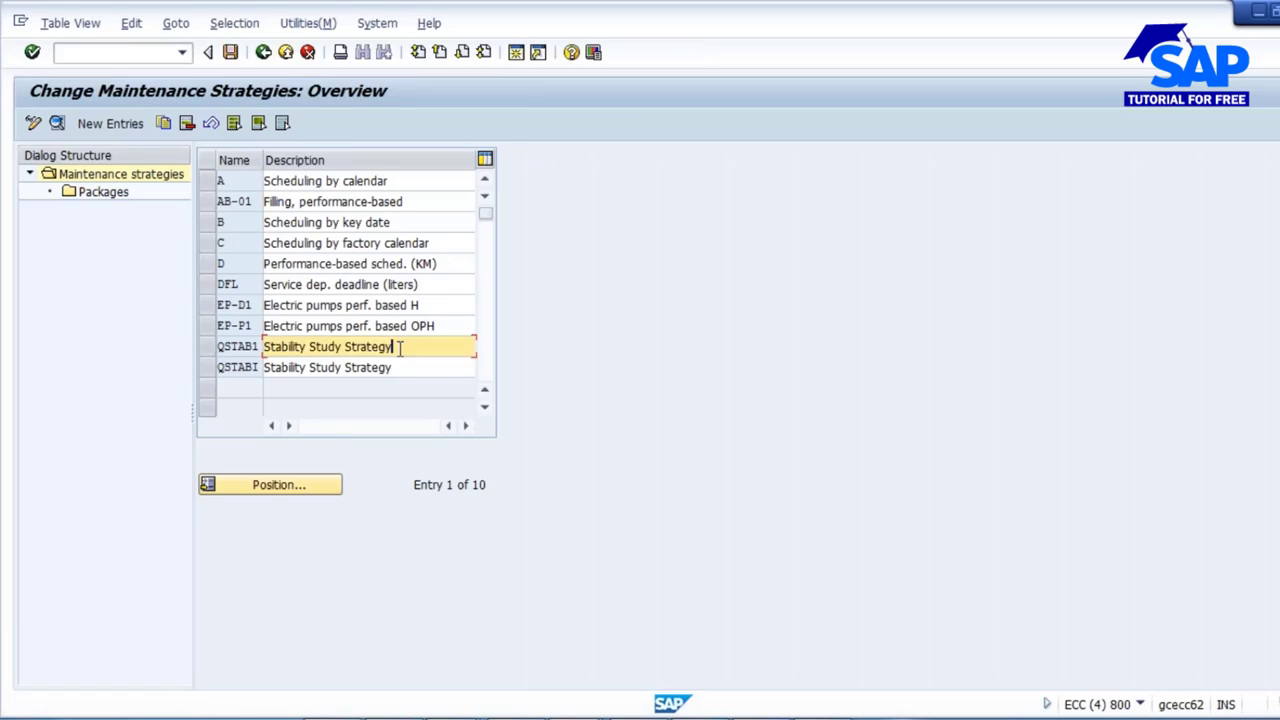
left_click_drag(400, 348, 263, 347)
left_click(206, 346)
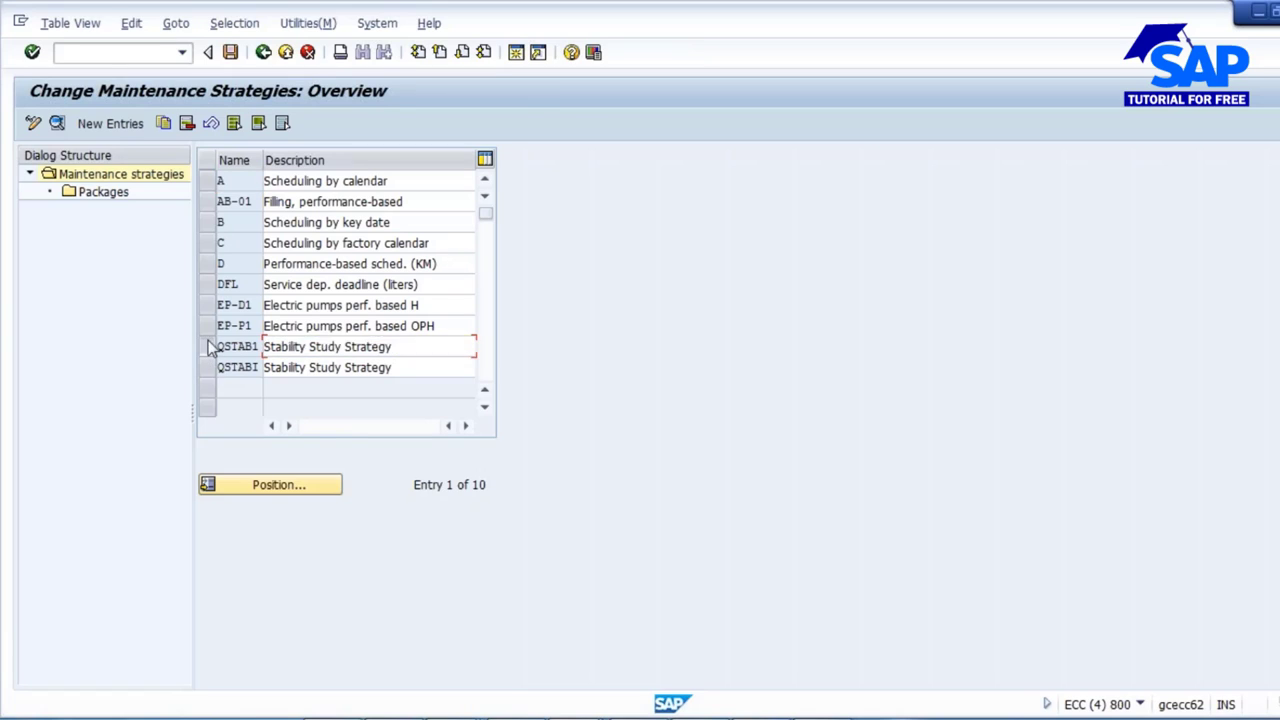
double_click(100, 192)
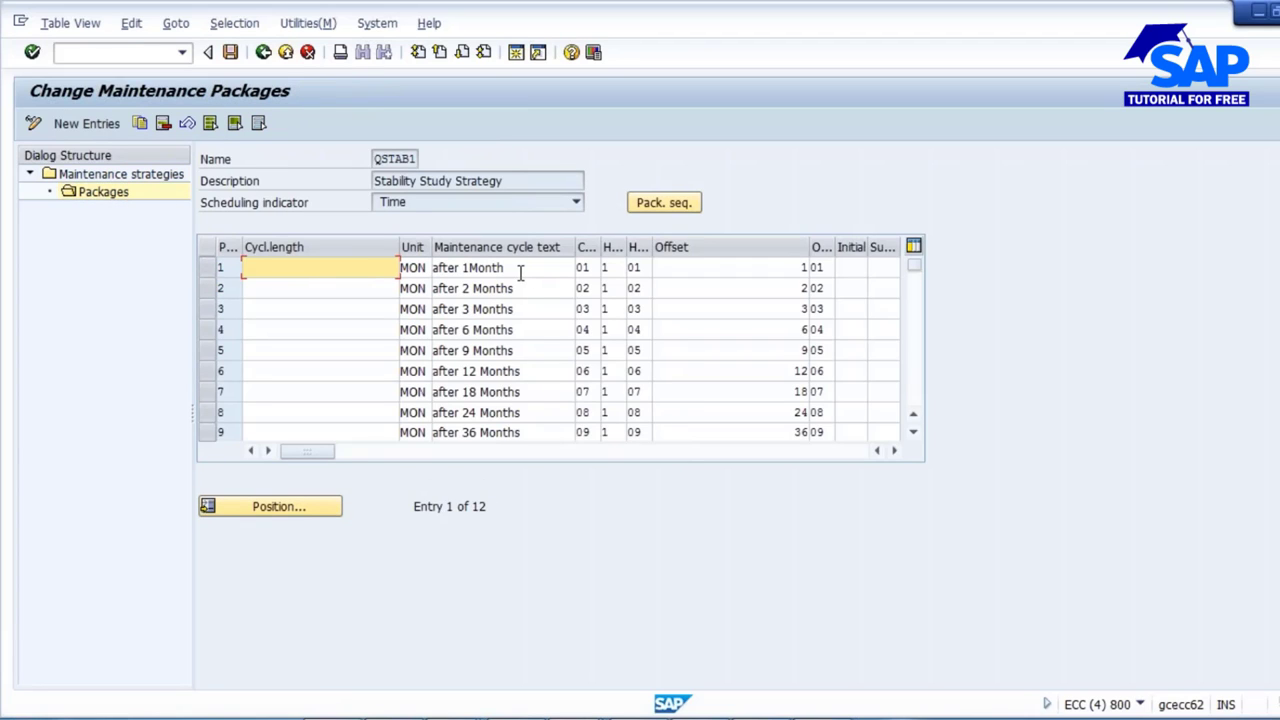
Examine the maintenance cycle texts of the QSTAB1 packages one after another, from 1 month to 18 months.
left_click_drag(520, 273, 396, 271)
left_click_drag(505, 288, 432, 289)
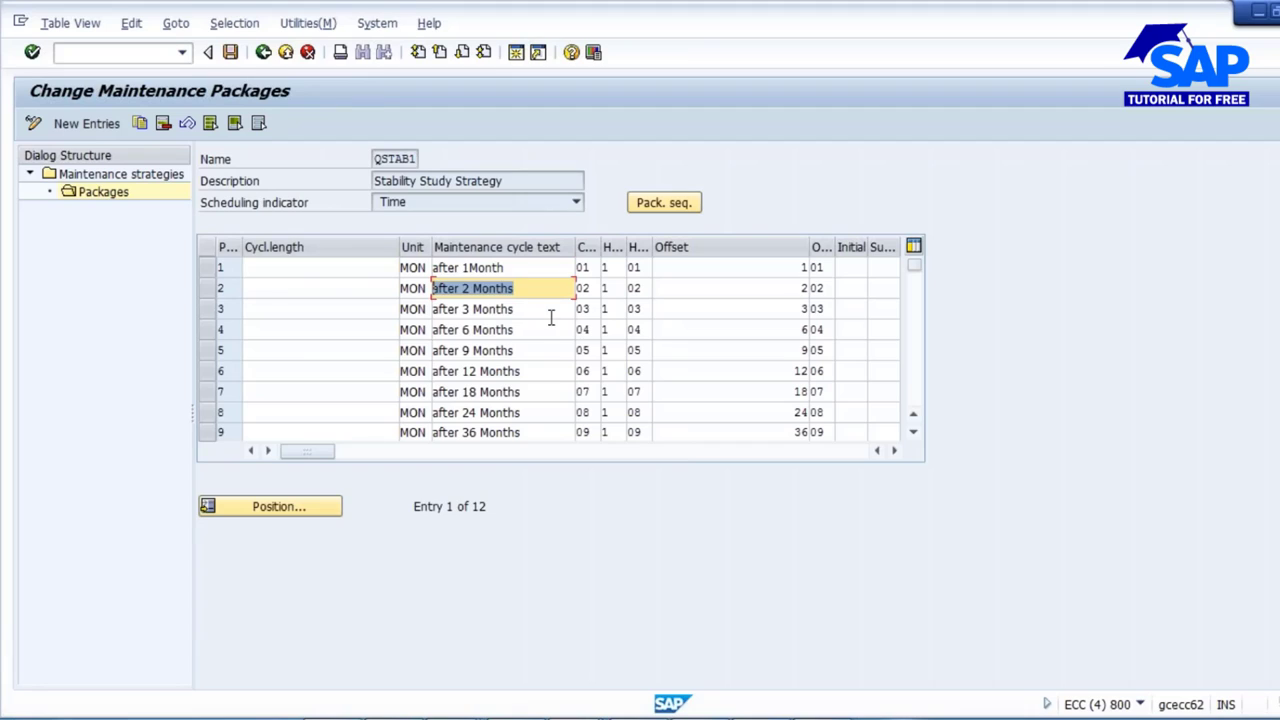
left_click_drag(551, 314, 332, 310)
left_click_drag(530, 338, 366, 332)
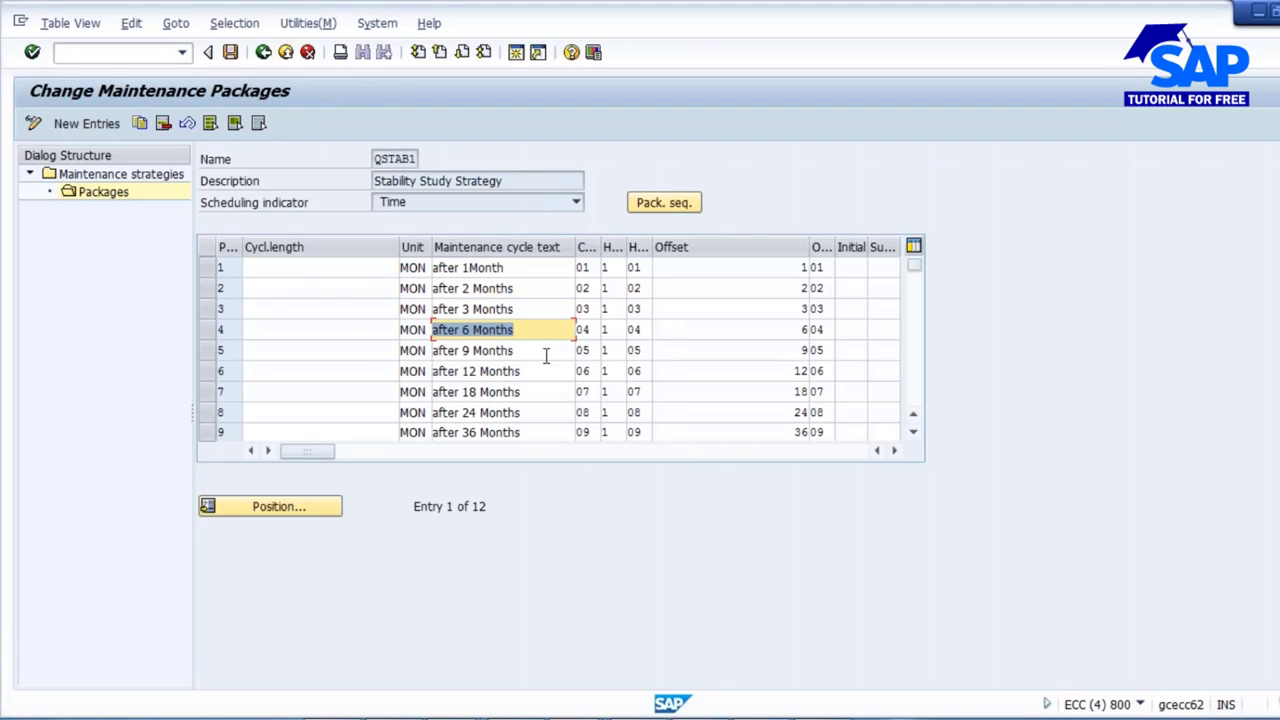
left_click_drag(546, 356, 322, 347)
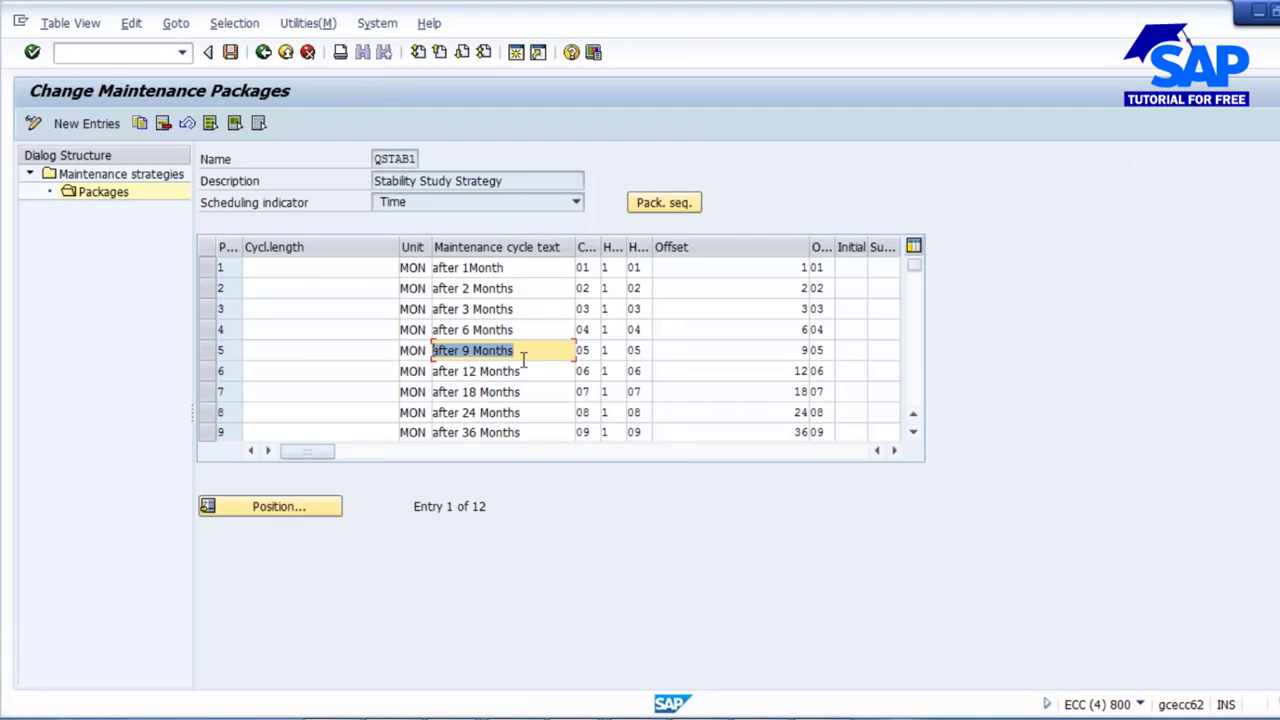
key("Down")
key("Down")
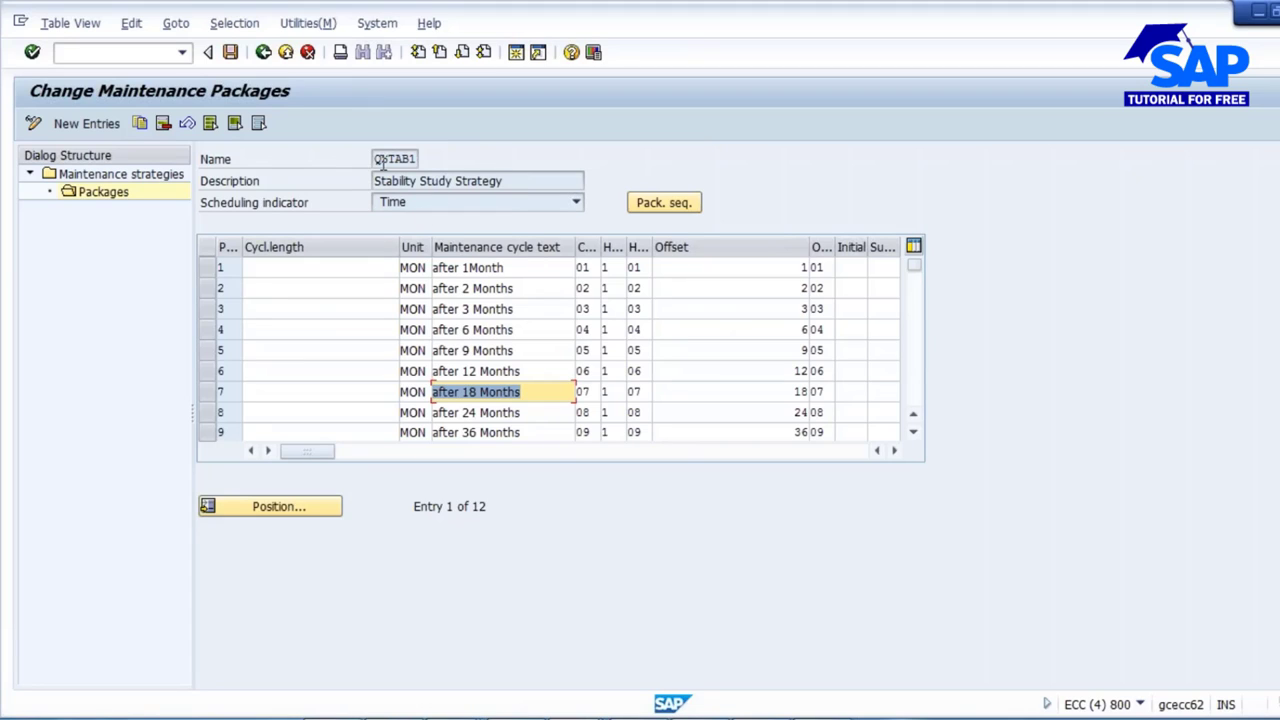
Match the strategy name with the testing schedule, go to its scheduling period, and check the longest cycle in the strategy's packages.
left_click_drag(376, 160, 427, 158)
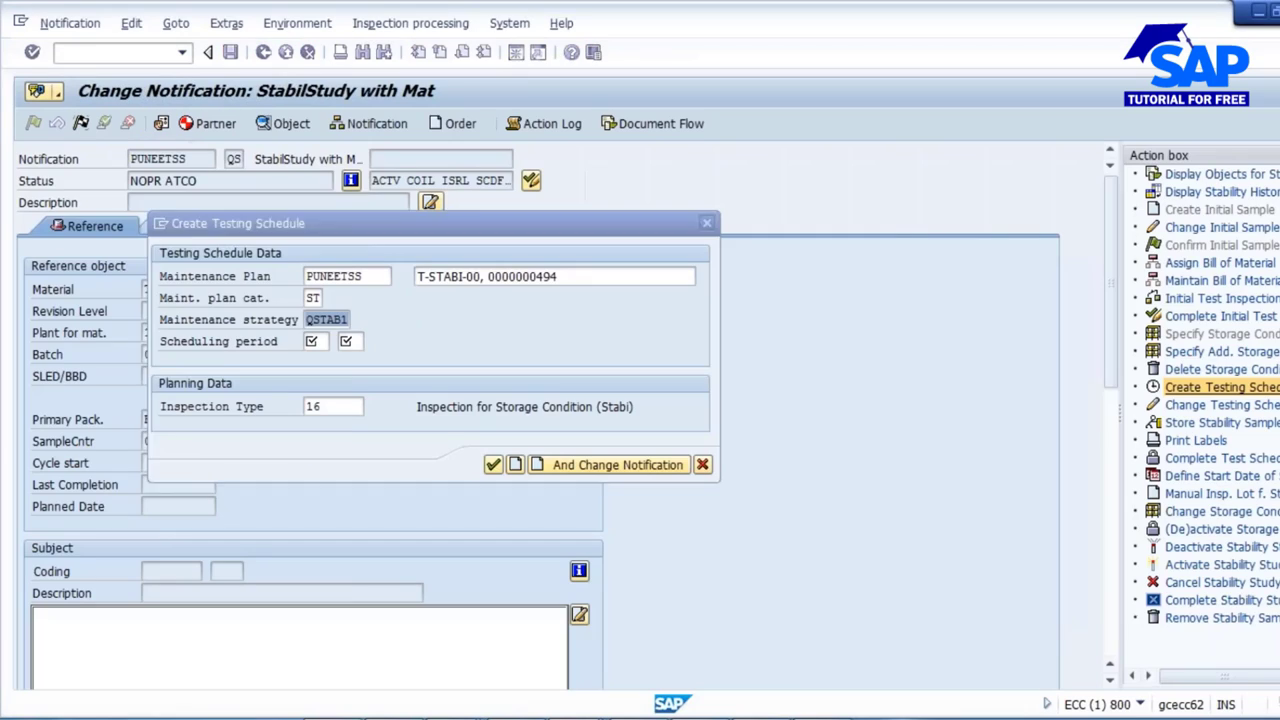
left_click(312, 341)
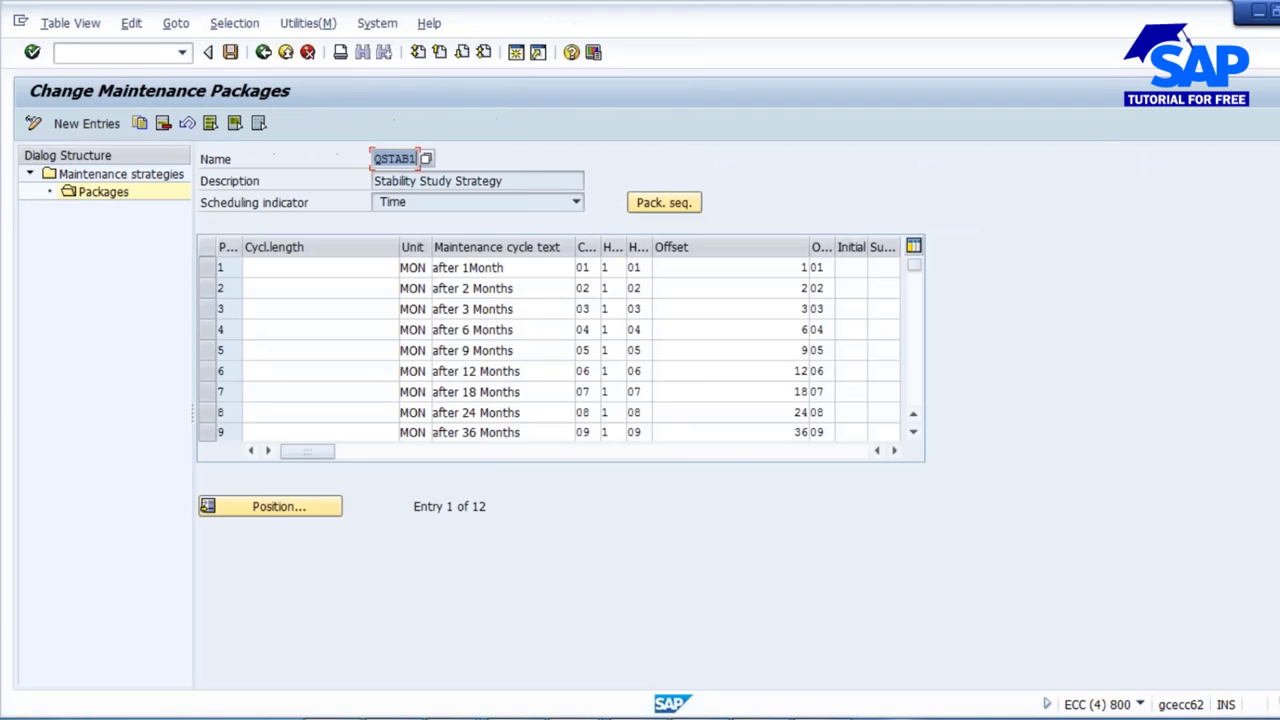
scroll(480, 412, "down", 3)
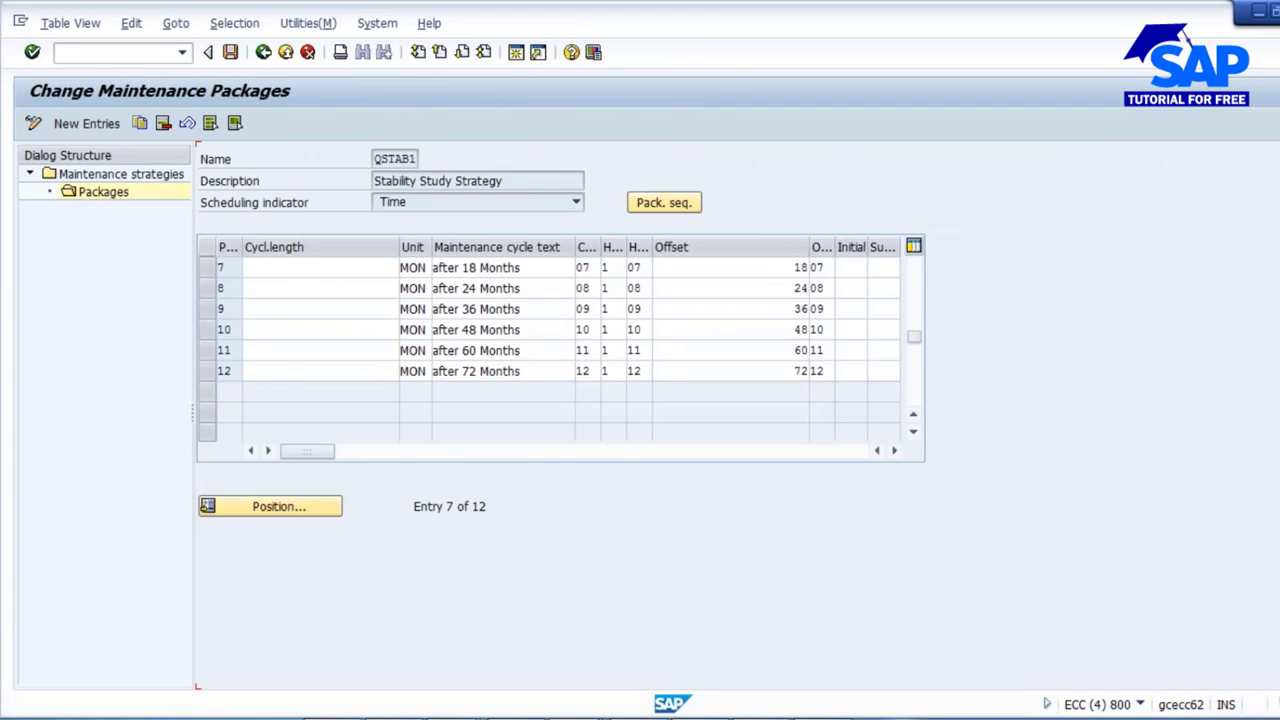
left_click(481, 309)
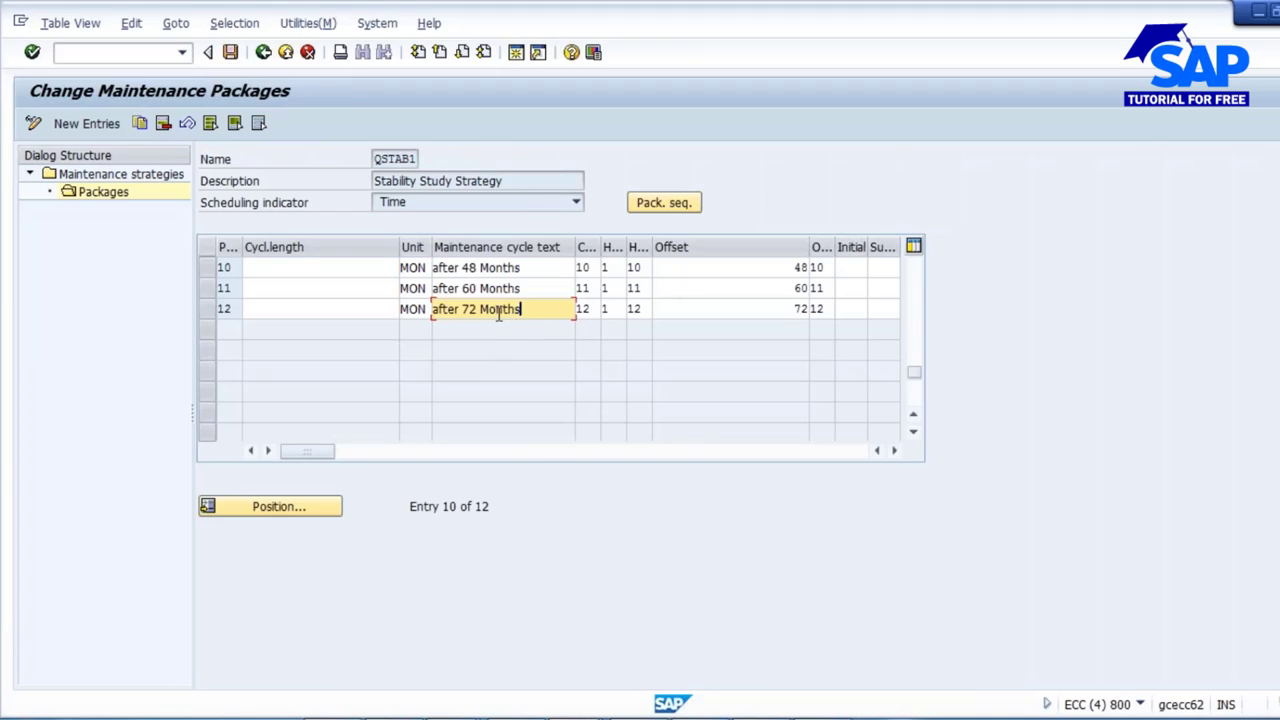
Check the last package cycles of QSTAB1, try a scheduling period of 5 in the testing schedule, and open its list of units.
left_click_drag(520, 310, 432, 310)
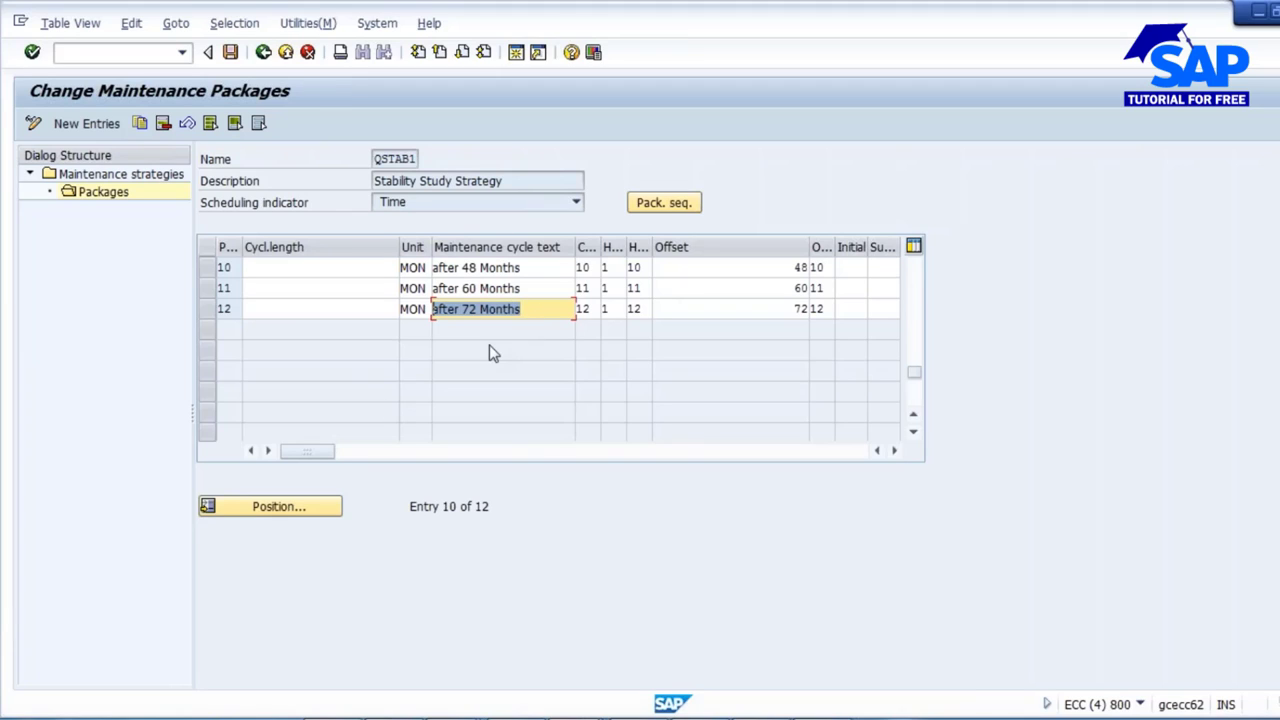
key("Up")
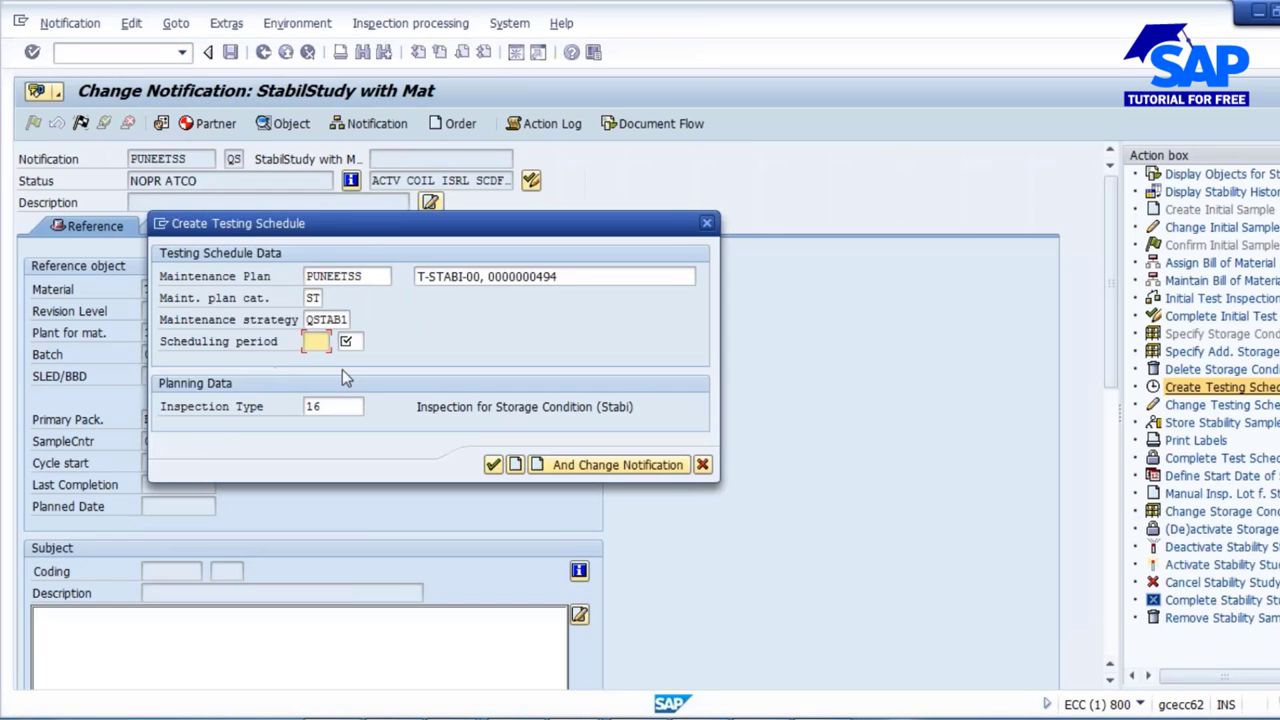
left_click(315, 341)
type("5")
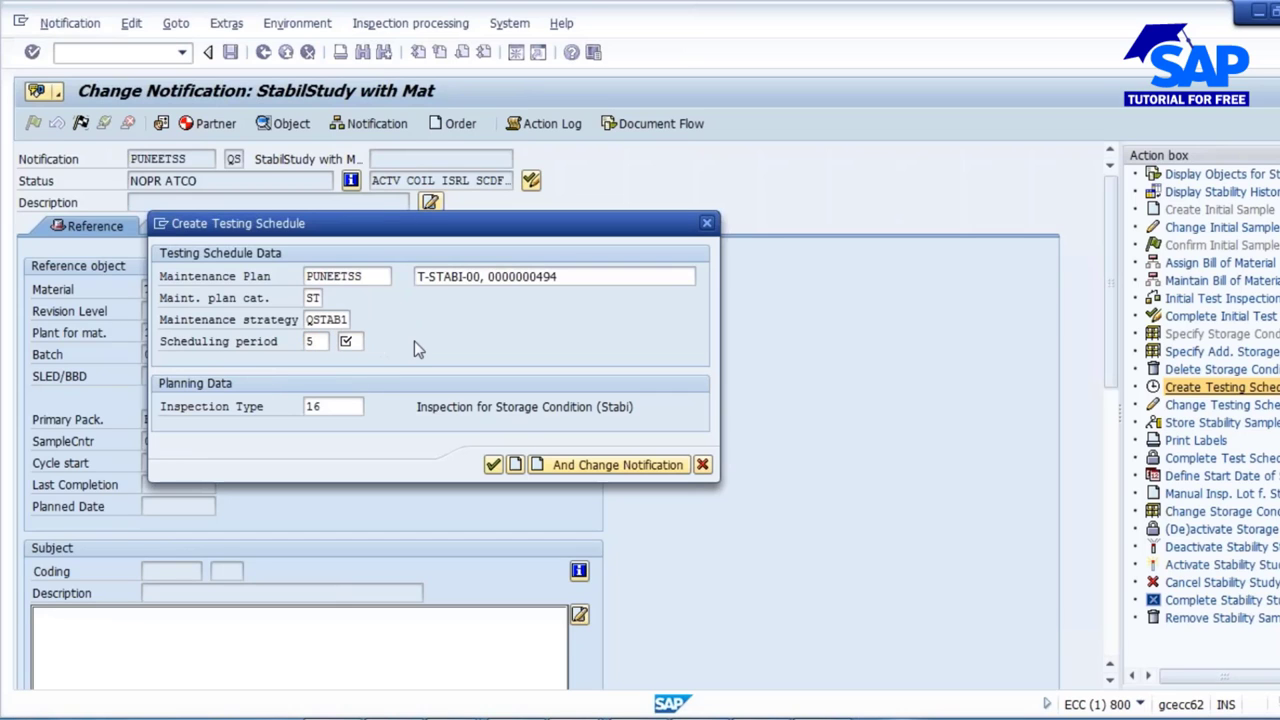
key("F4")
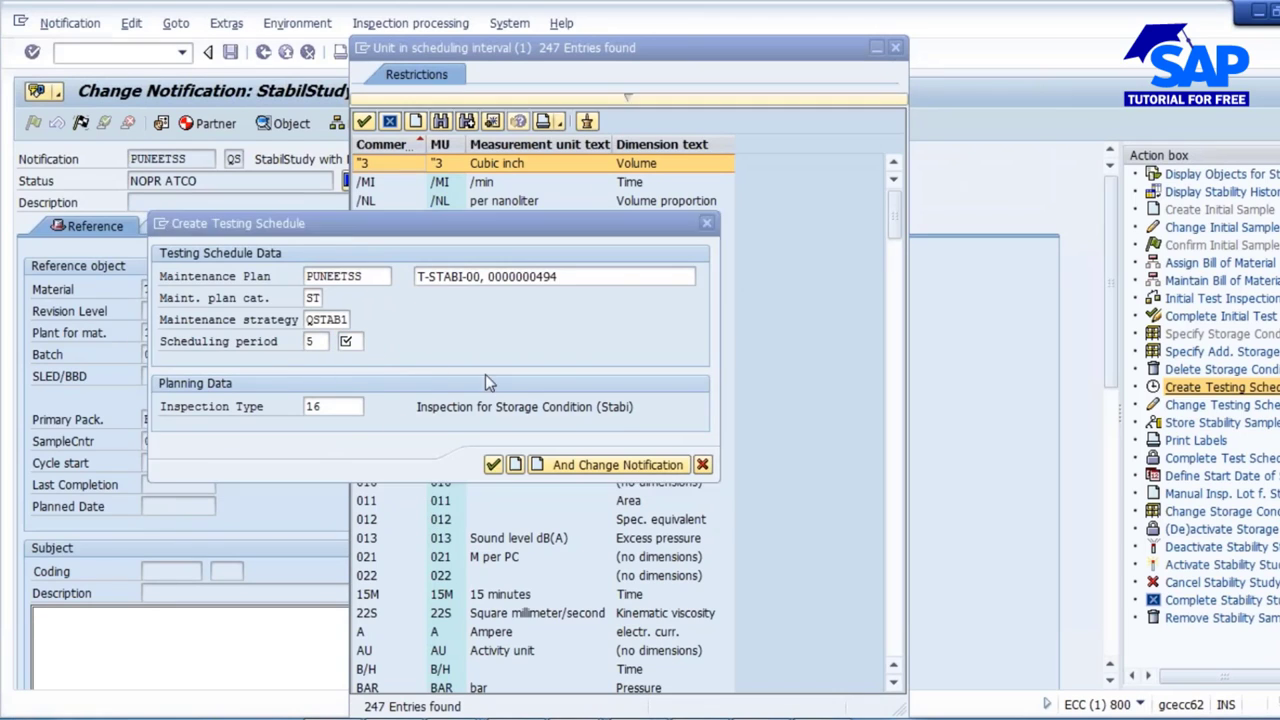
left_click(590, 465)
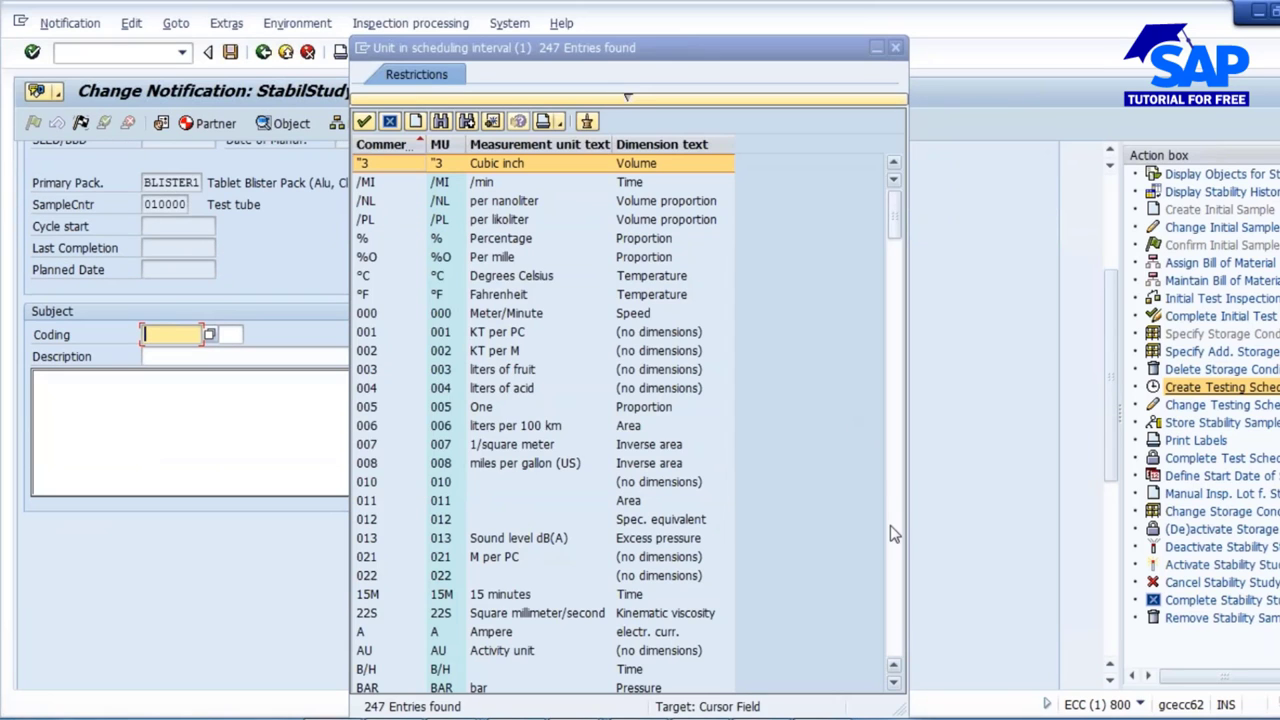
Find Years (YR) in the list of units and try to choose it as the scheduling period's unit.
scroll(890, 525, "down", 18)
scroll(643, 590, "down", 8)
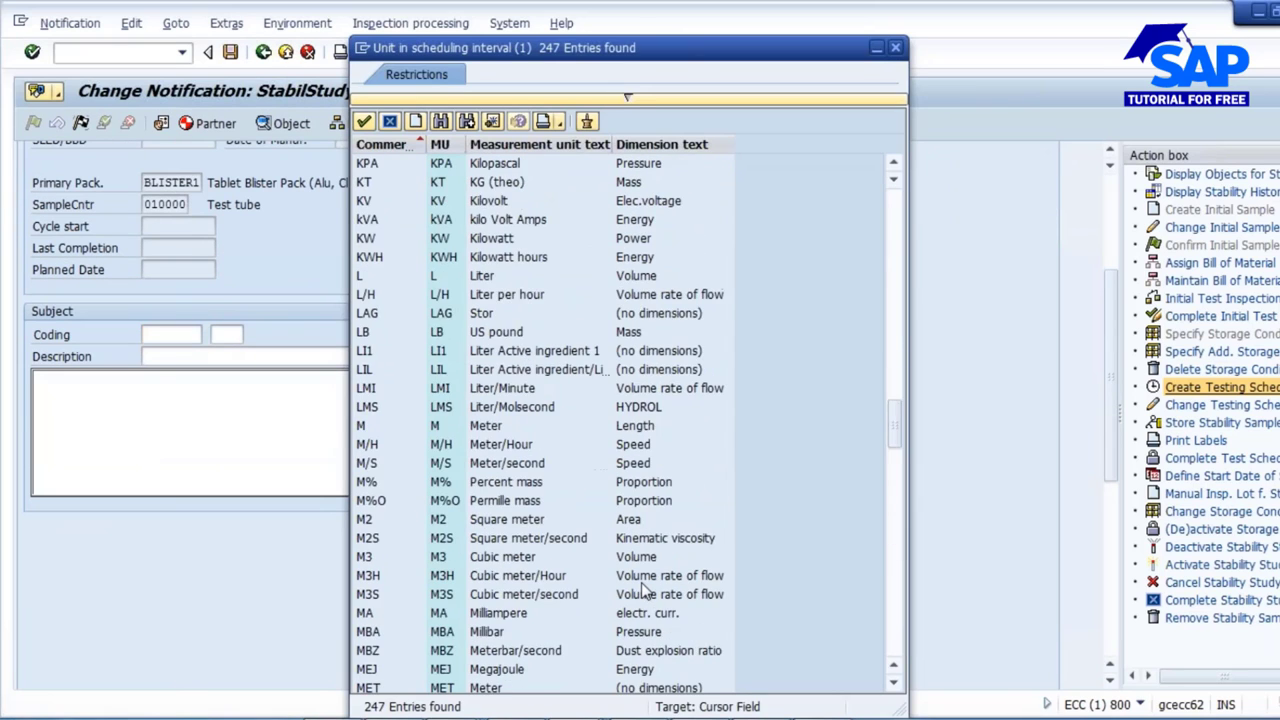
scroll(643, 590, "down", 20)
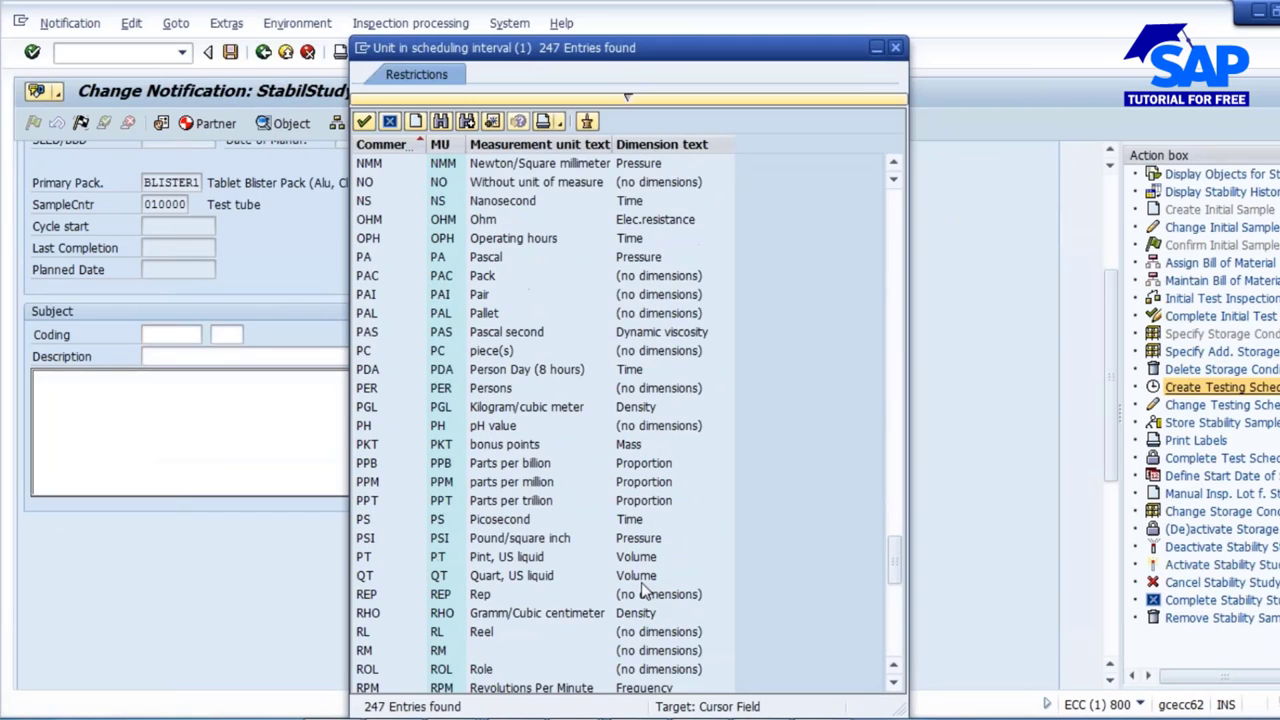
scroll(643, 590, "down", 9)
scroll(643, 590, "down", 3)
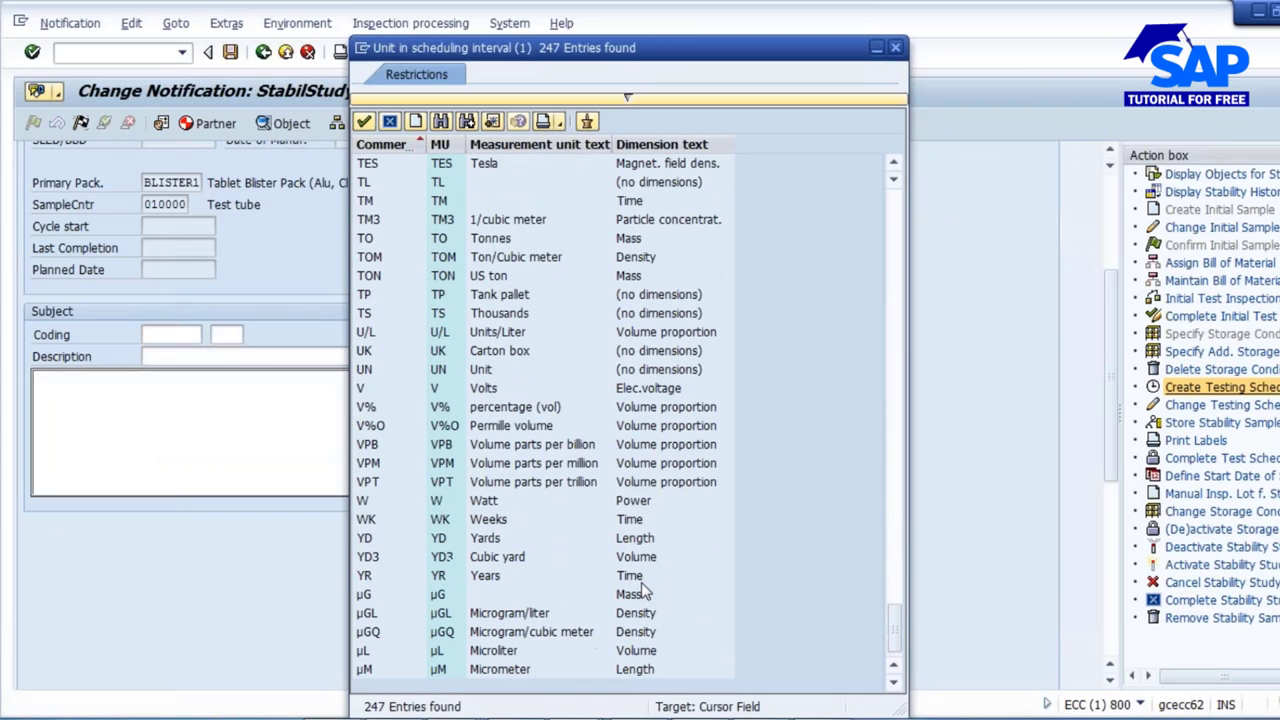
left_click(470, 578)
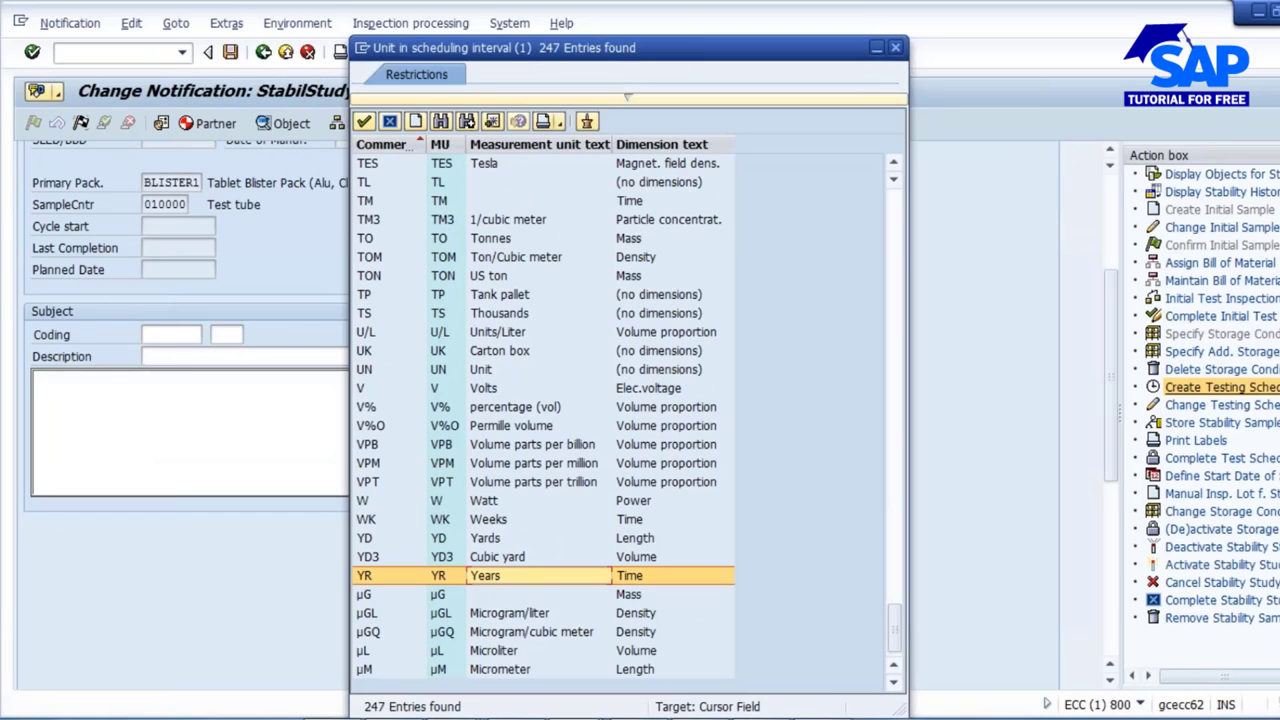
double_click(470, 578)
key("Delete")
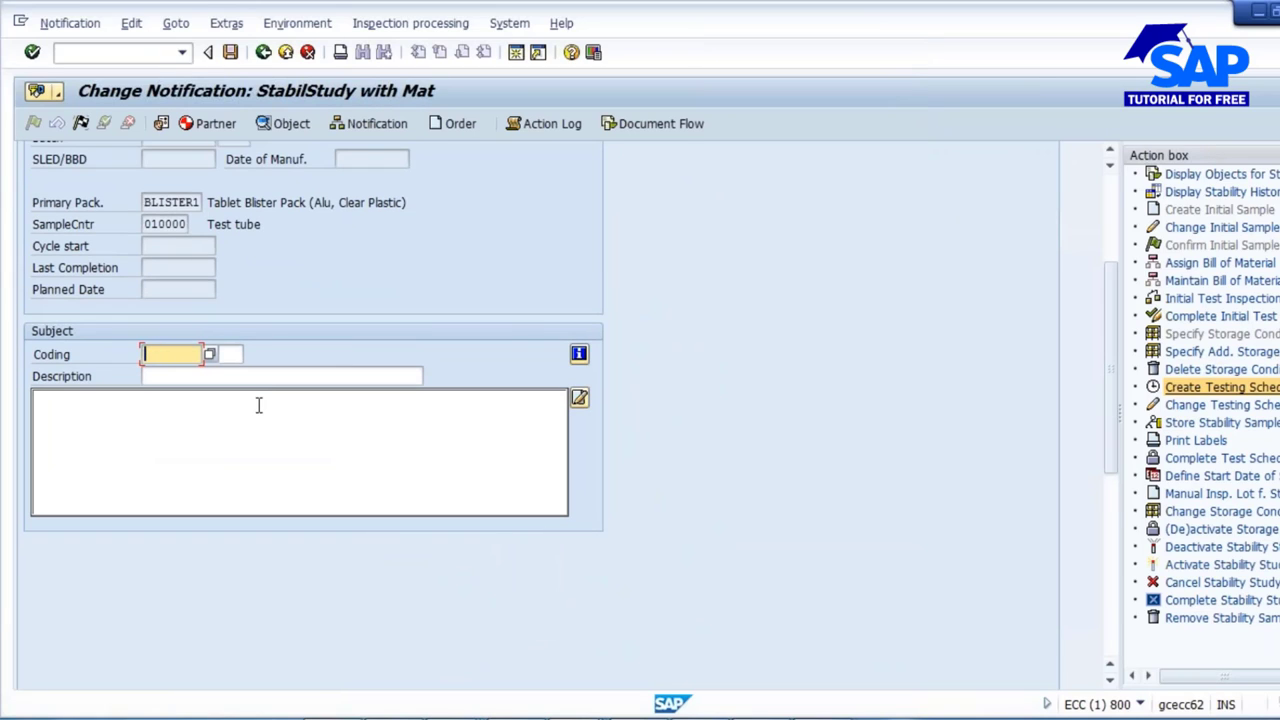
scroll(457, 394, "up", 3)
scroll(466, 394, "up", 2)
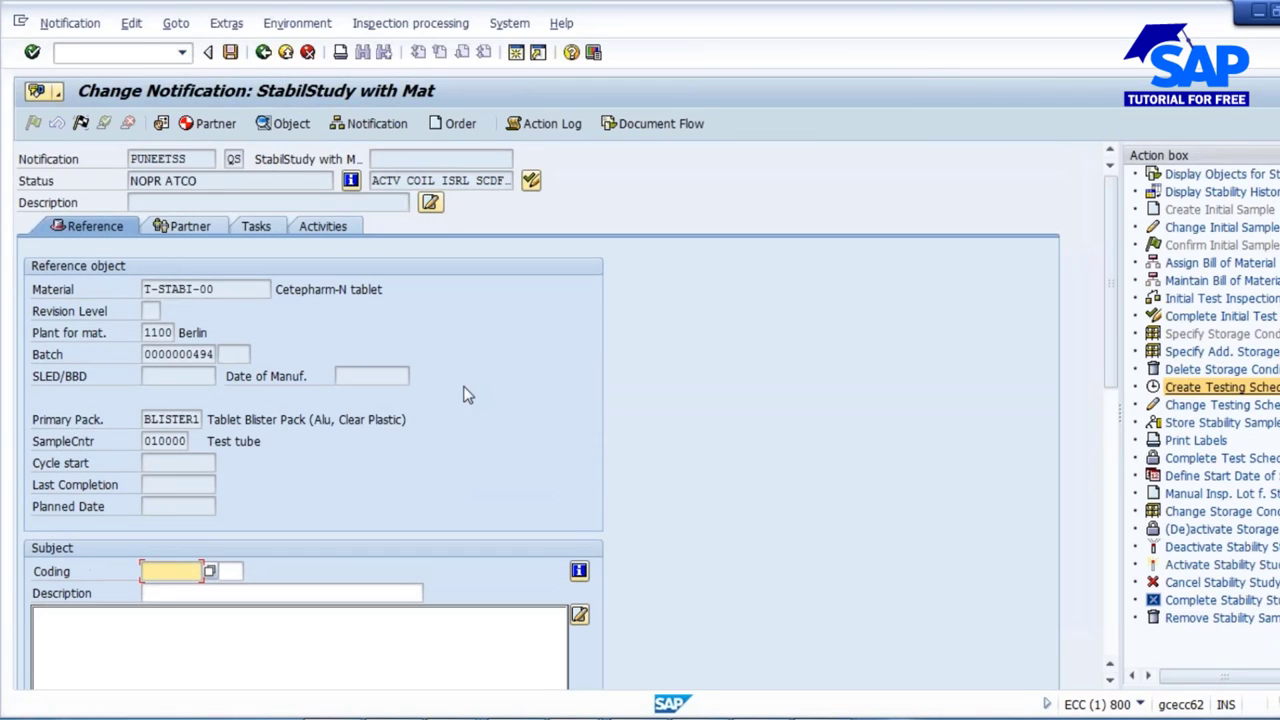
Restart the testing schedule creation with maintenance strategy QSTAB1 and a scheduling period of 5 yr.
left_click(1200, 387)
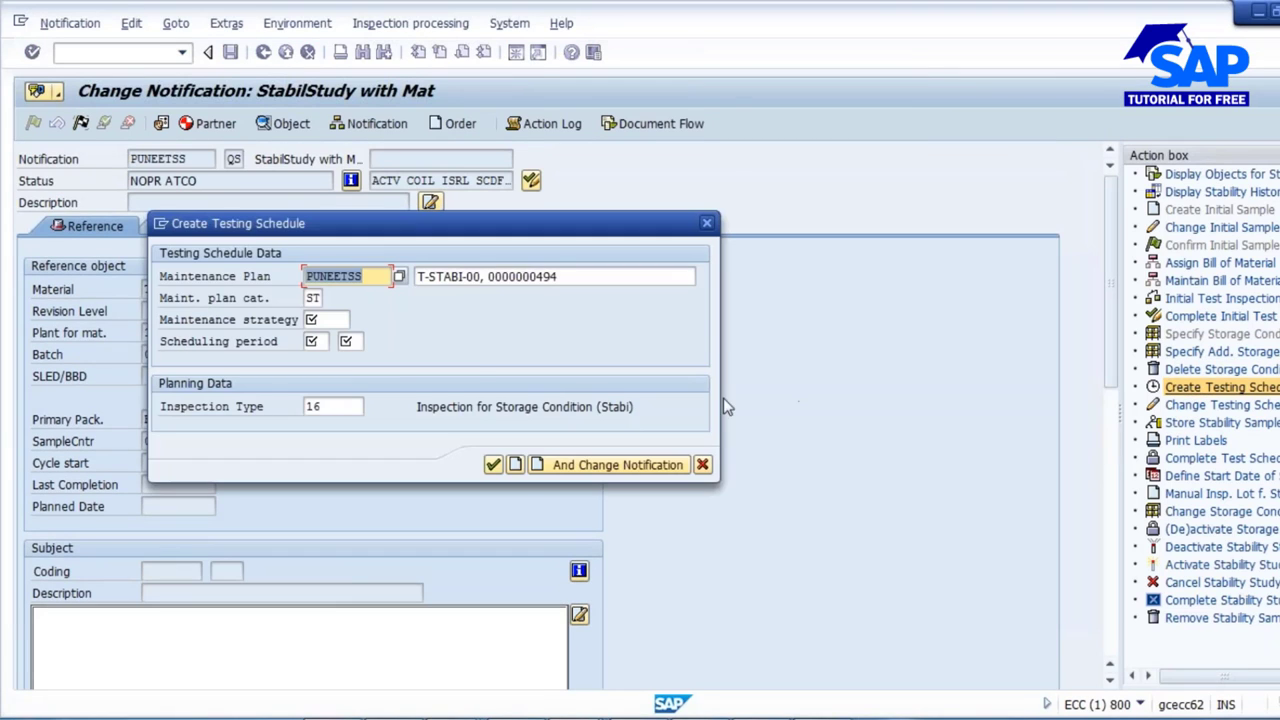
left_click(320, 319)
type("QSTAB1")
left_click(314, 341)
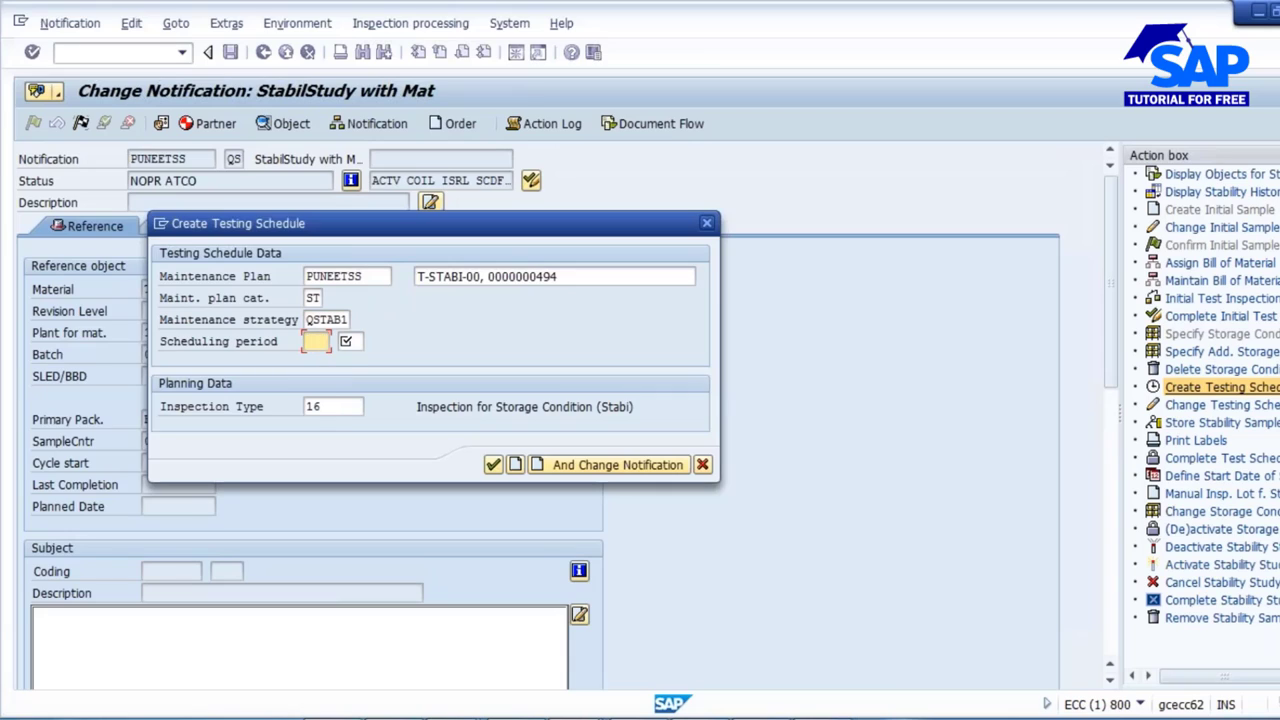
type("5")
left_click(342, 353)
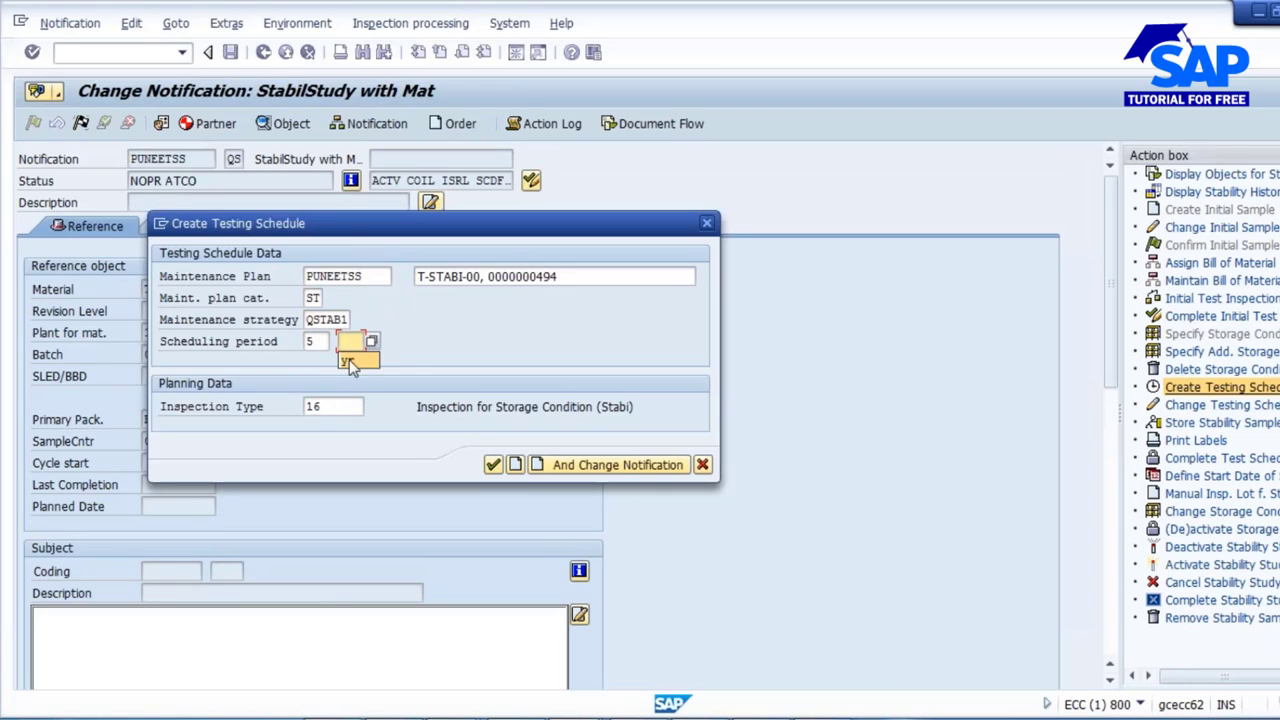
left_click(349, 361)
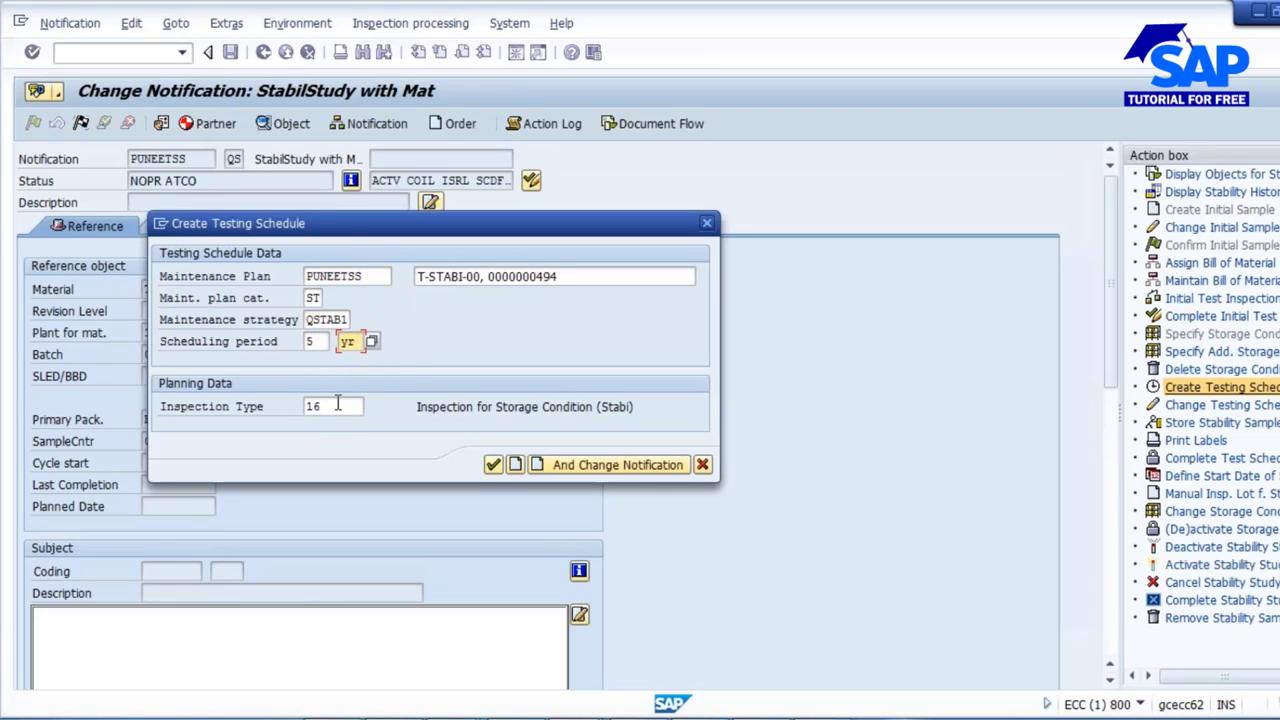
Review the inspection type, strategy and scheduling period, and try to create the testing schedule with the save and change notification option.
double_click(332, 408)
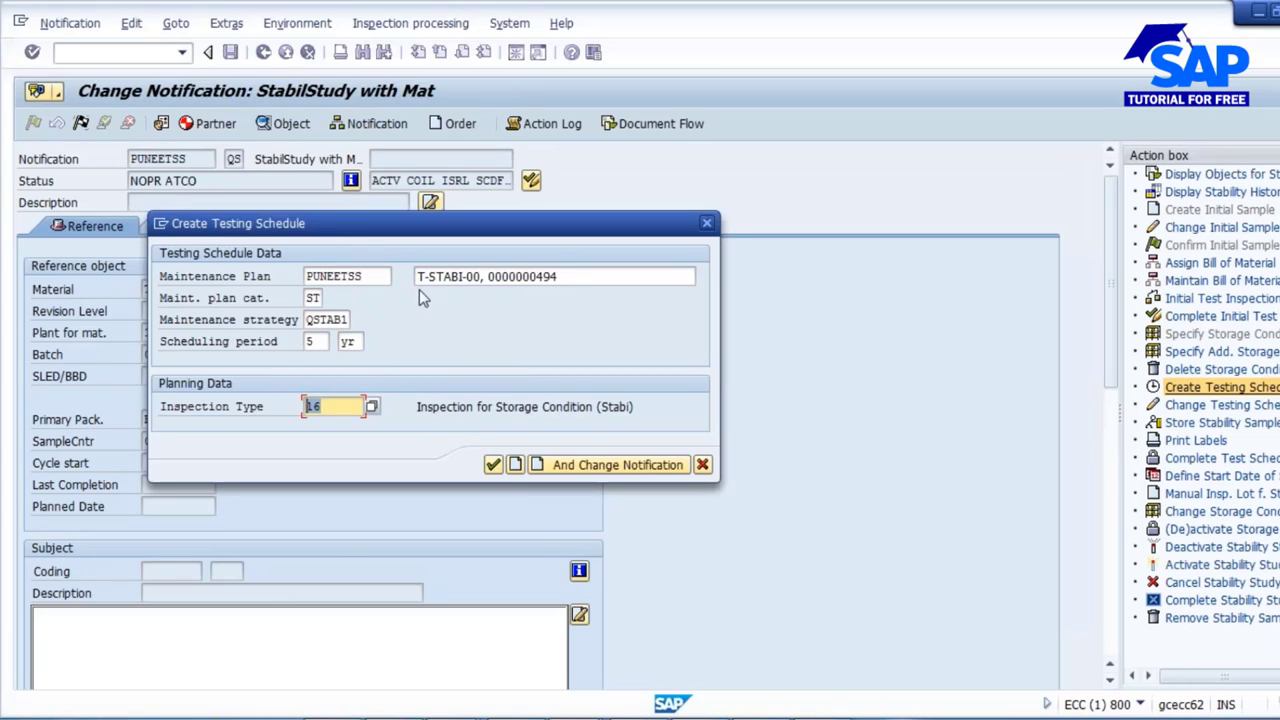
double_click(309, 319)
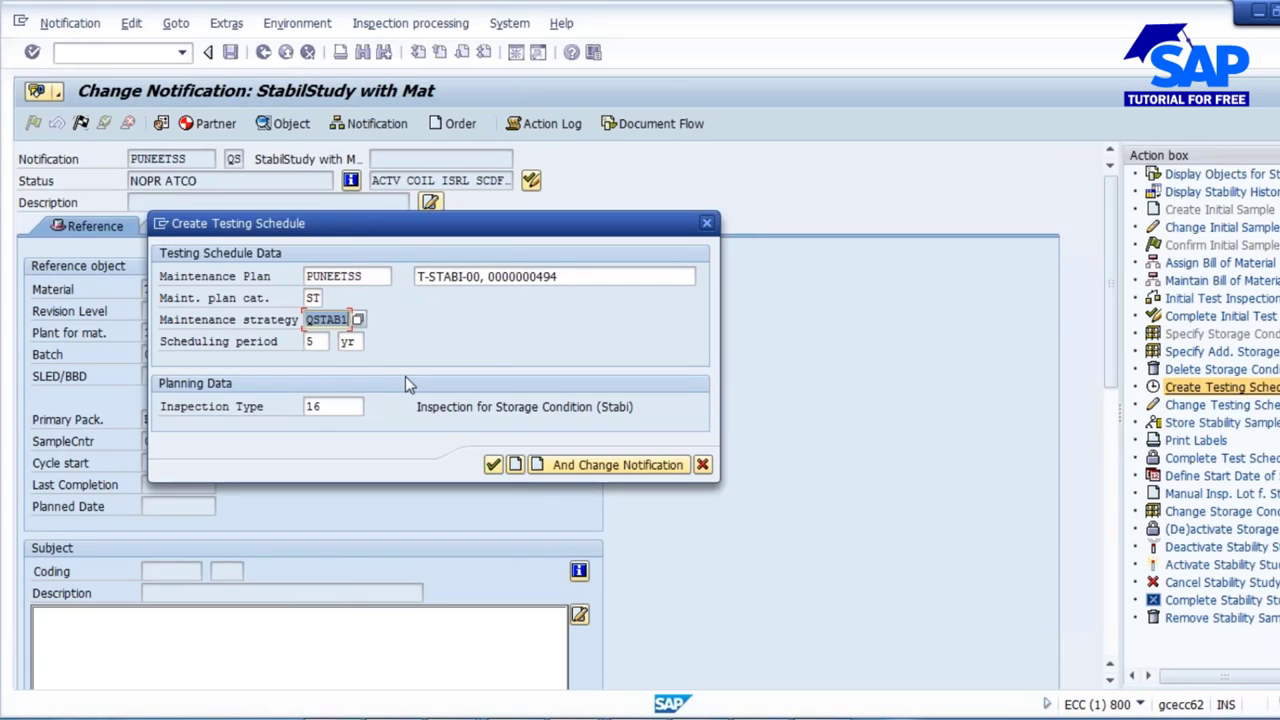
double_click(318, 341)
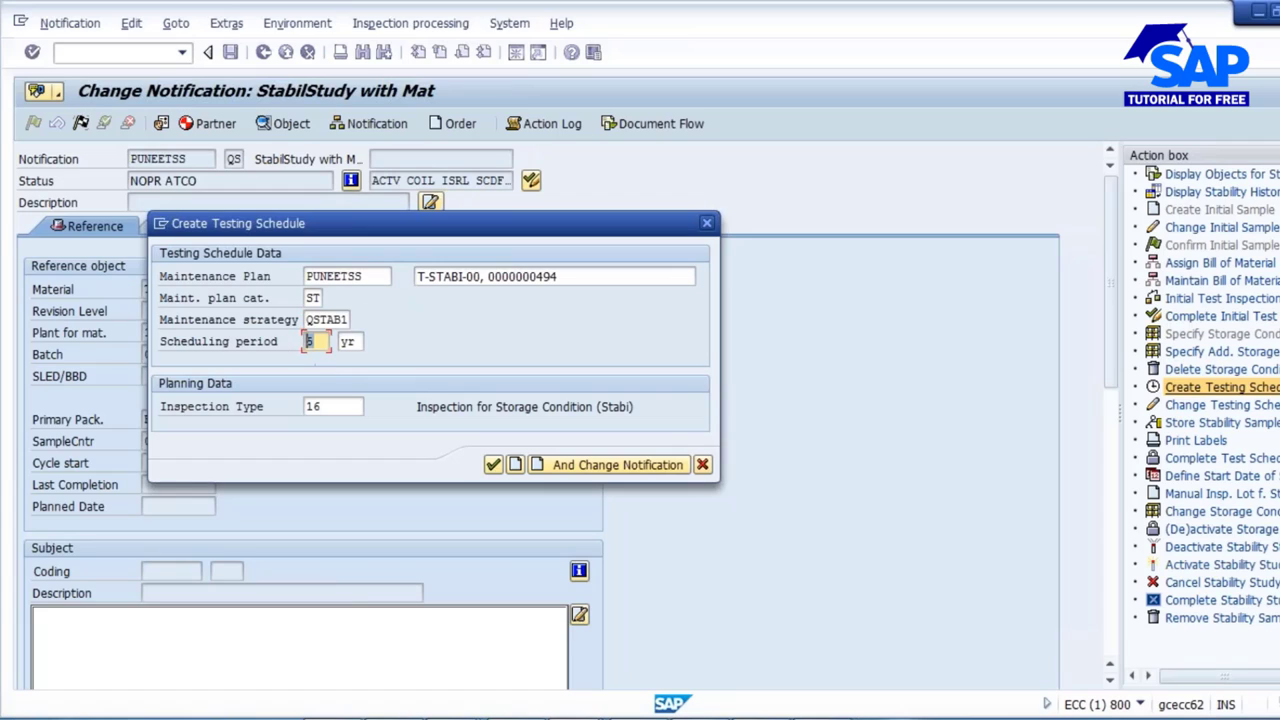
double_click(348, 342)
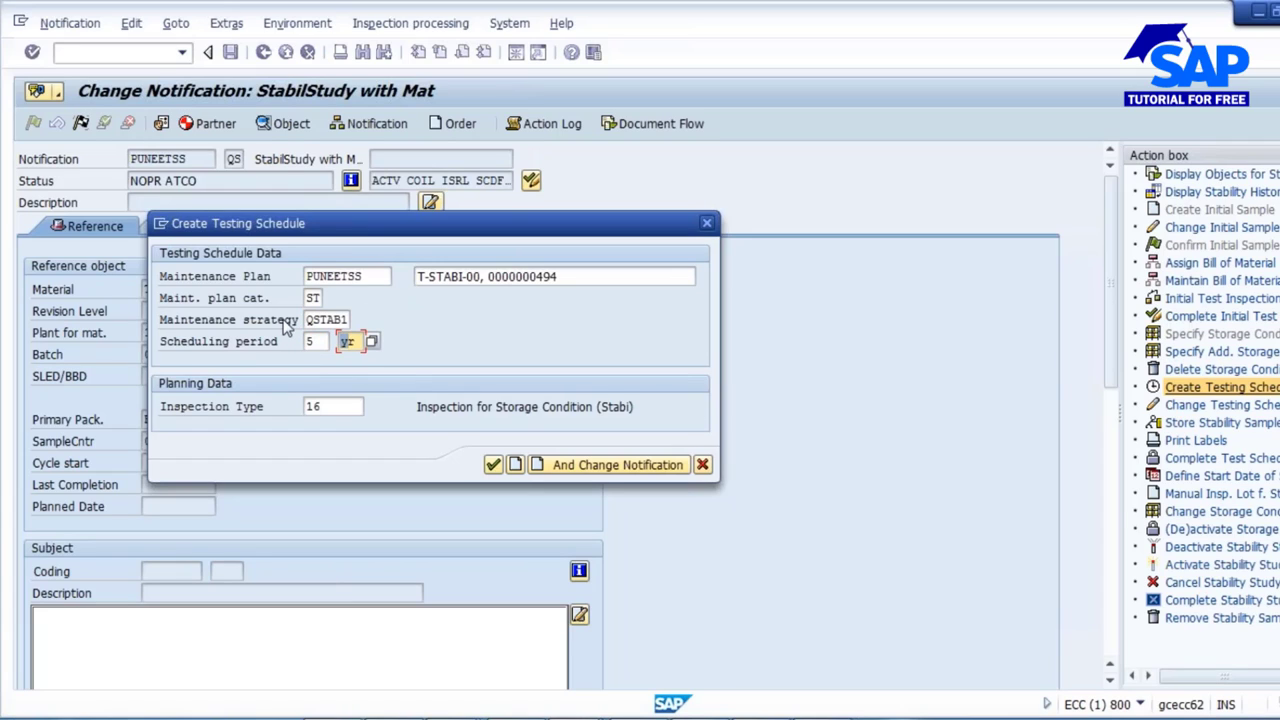
left_click(318, 343)
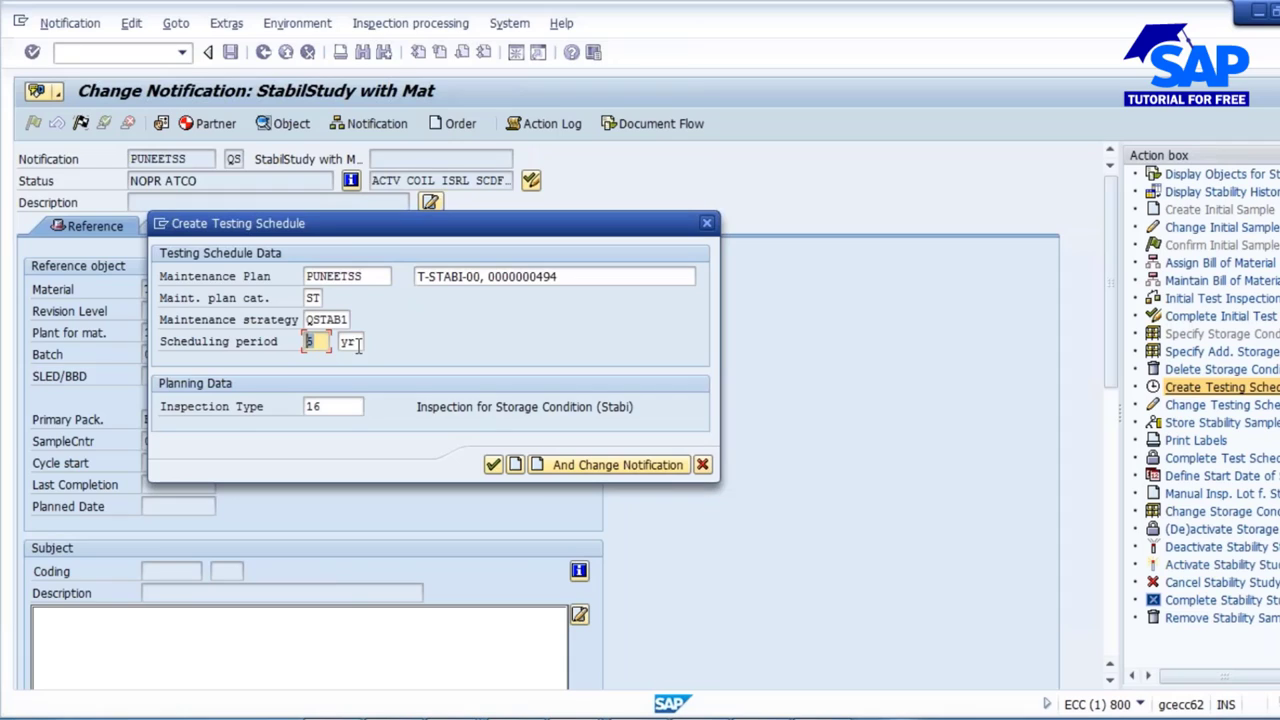
left_click(322, 320)
double_click(322, 320)
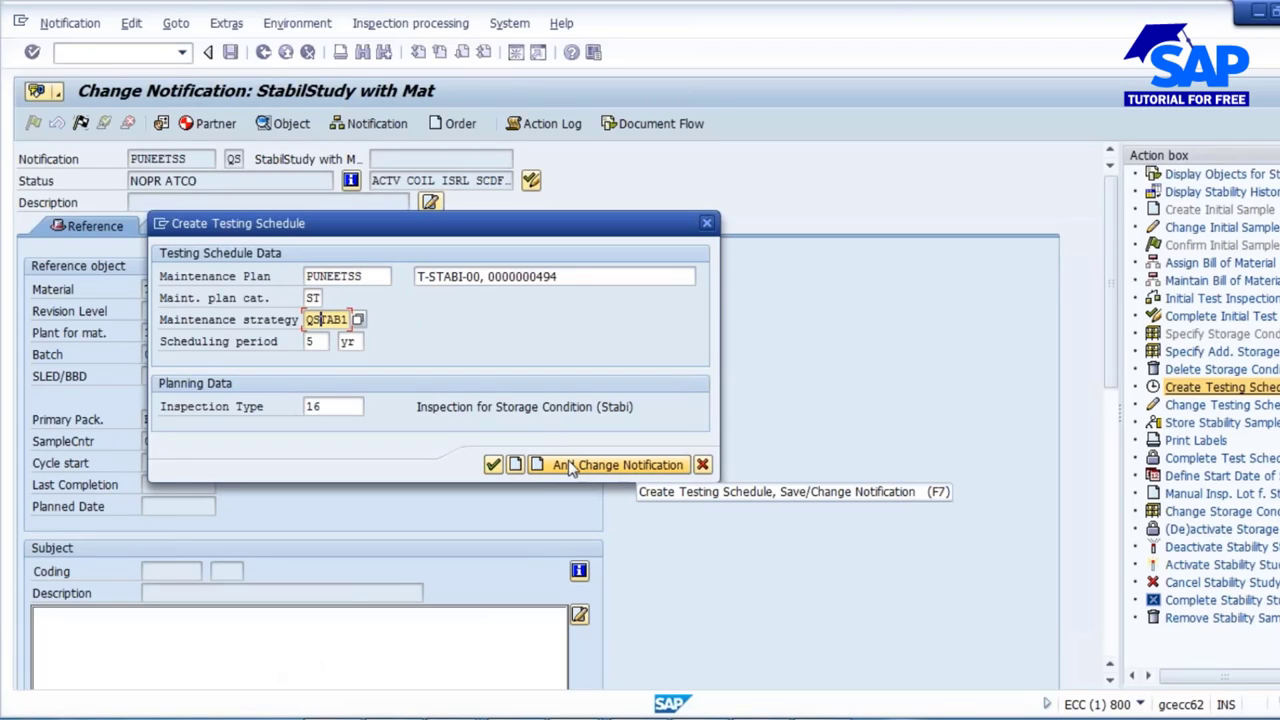
left_click(568, 462)
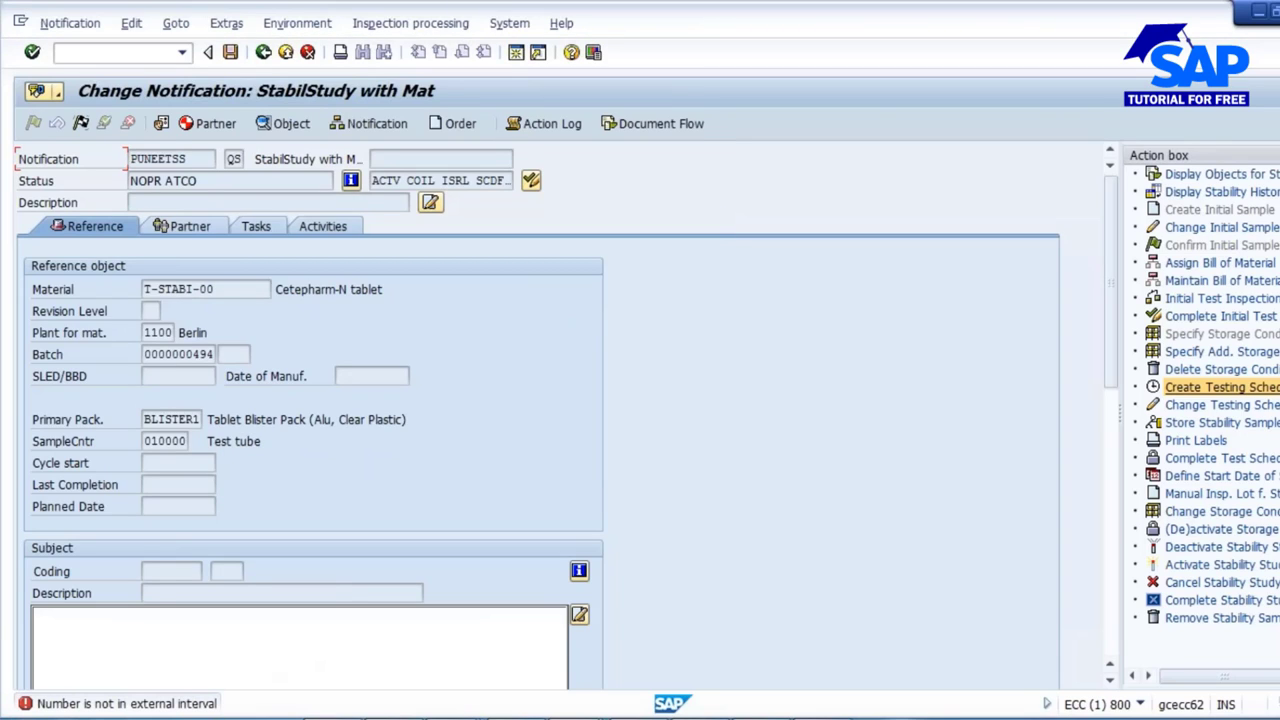
Leave the QSTAB1 packages for the strategies overview, and return to the IMG structure in the session showing the storage conditions maintenance view.
mouse_move(645, 712)
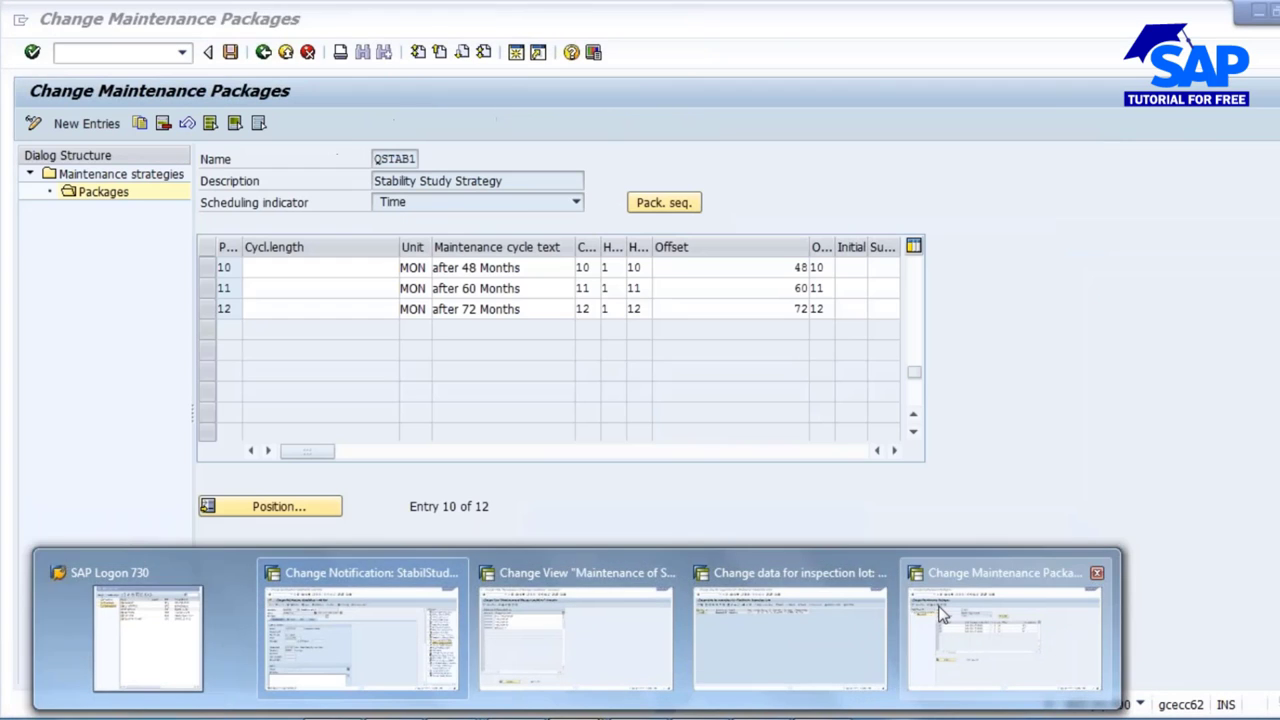
left_click(940, 618)
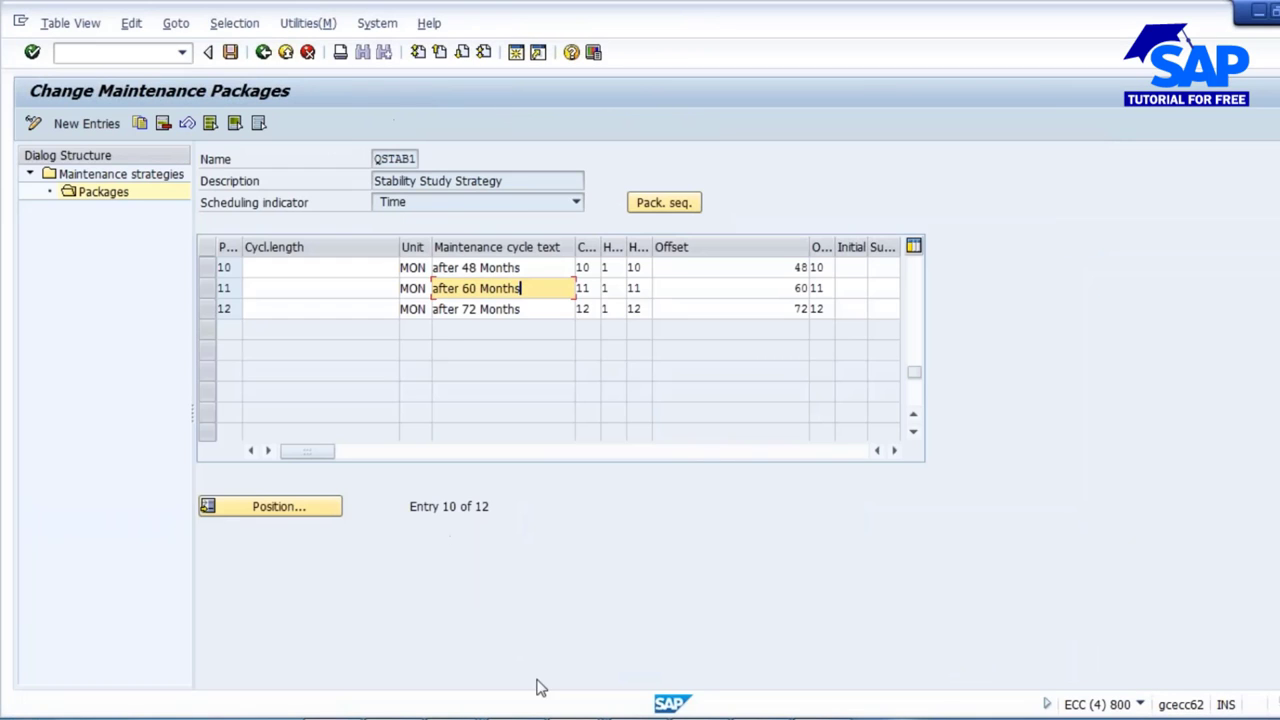
left_click(263, 52)
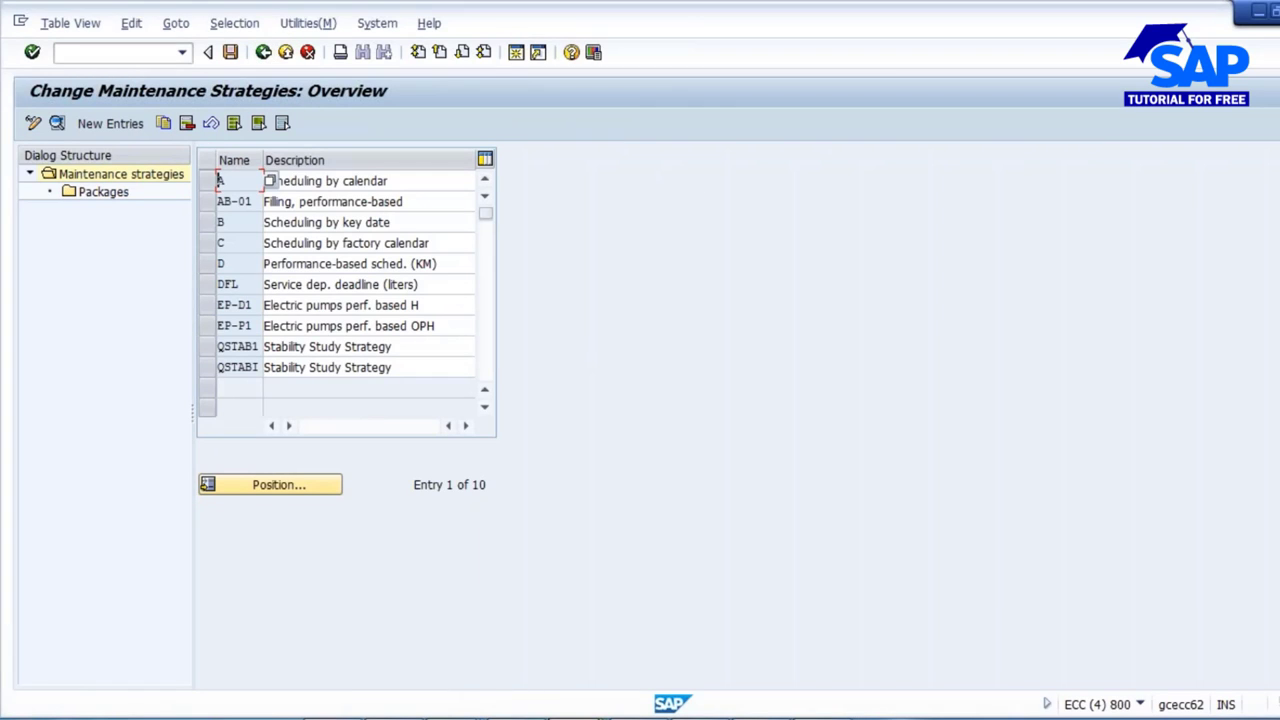
mouse_move(645, 712)
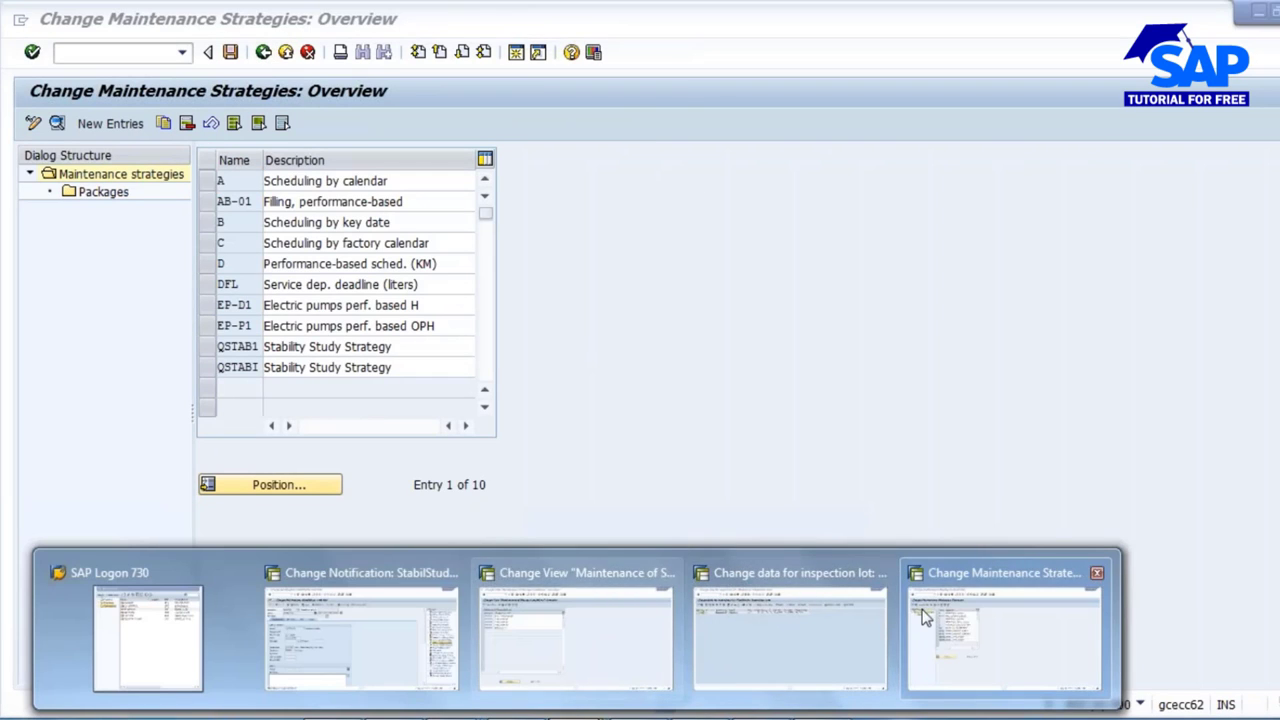
left_click(575, 630)
left_click(263, 52)
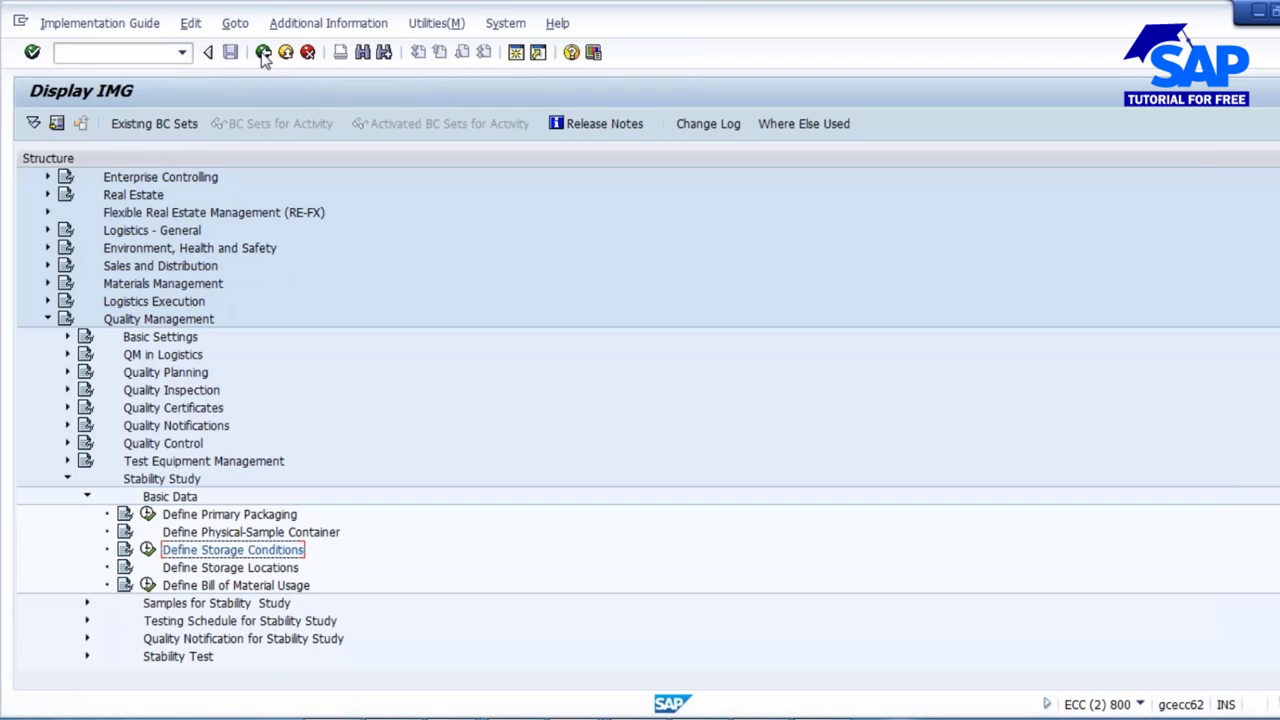
Collapse Stability Study and Quality Management in the IMG, and expand Plant Maintenance and Customer Service with its Maintenance and Service Processing node.
left_click(68, 480)
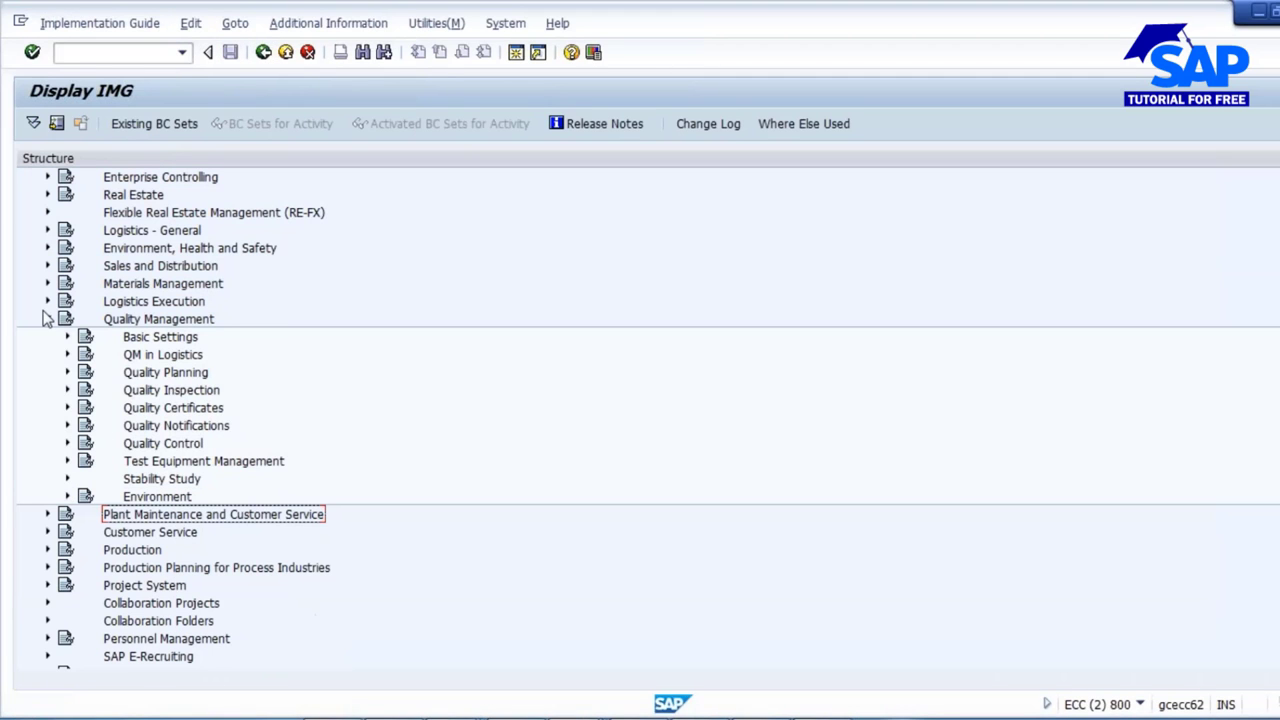
left_click(46, 320)
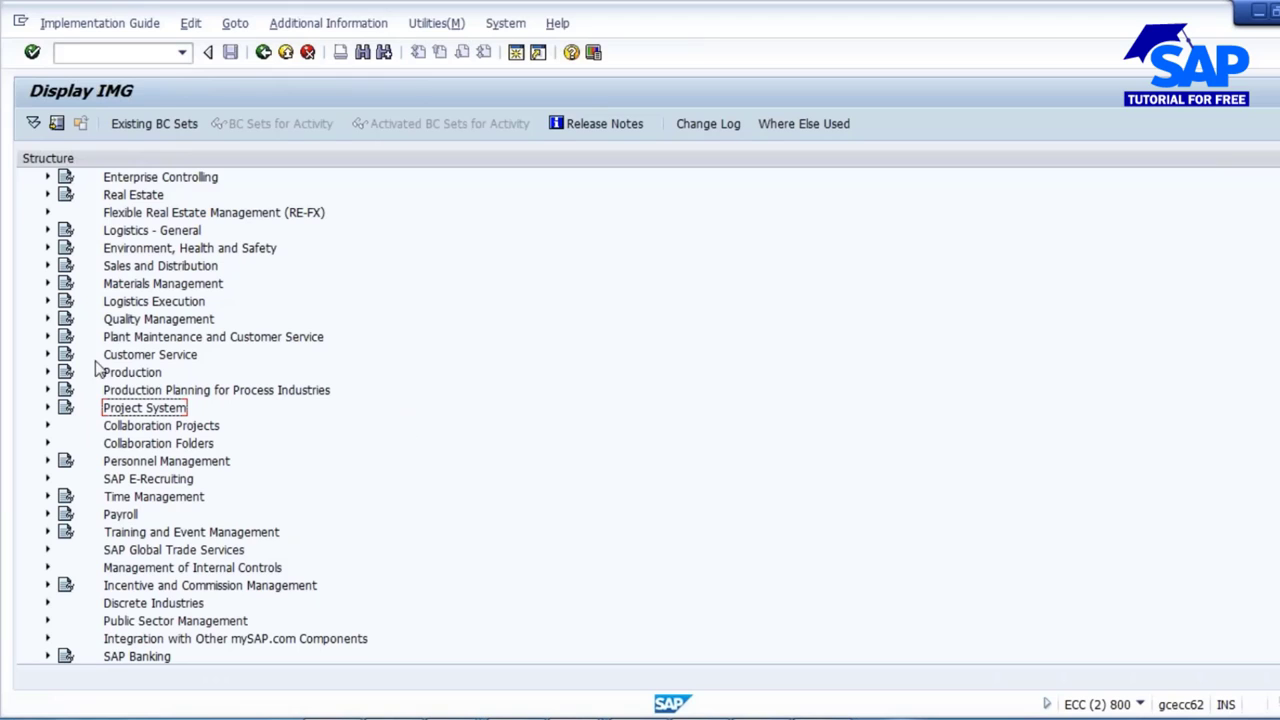
left_click(48, 338)
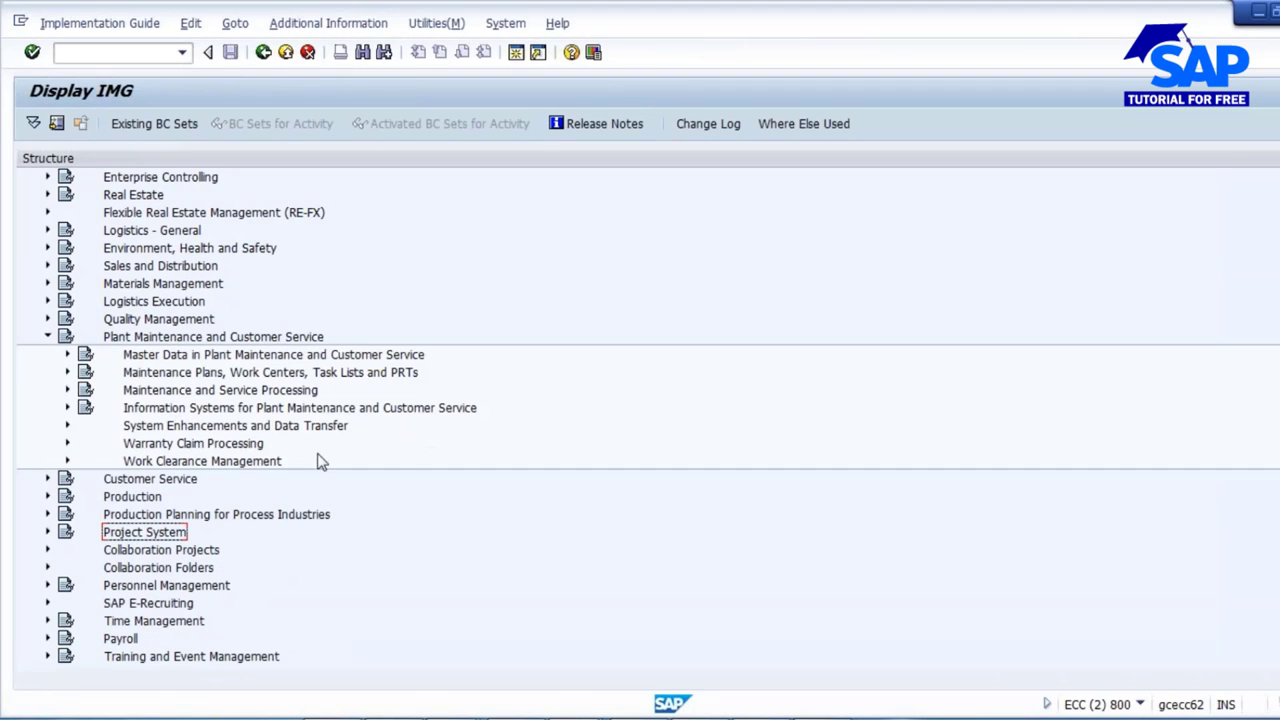
left_click(67, 391)
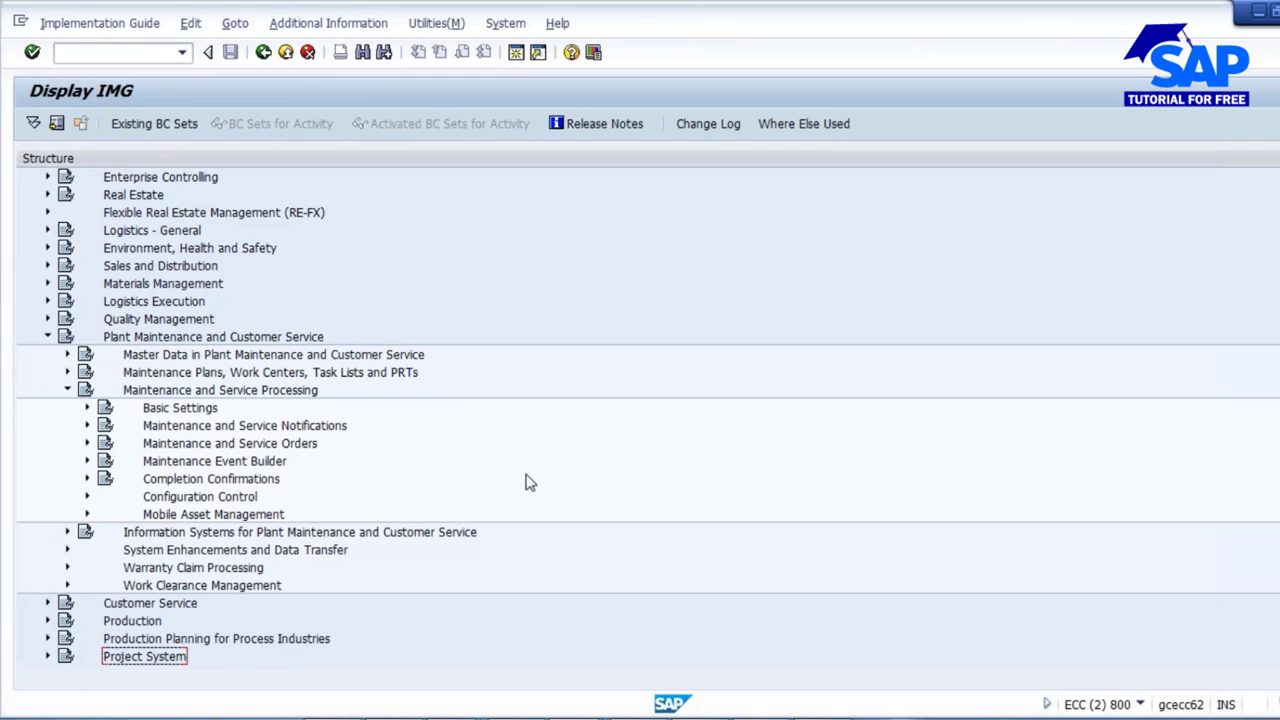
Expand Maintenance Plans under Maintenance Plans, Work Centers, Task Lists and PRTs, and collapse Maintenance and Service Processing.
scroll(526, 480, "down", 2)
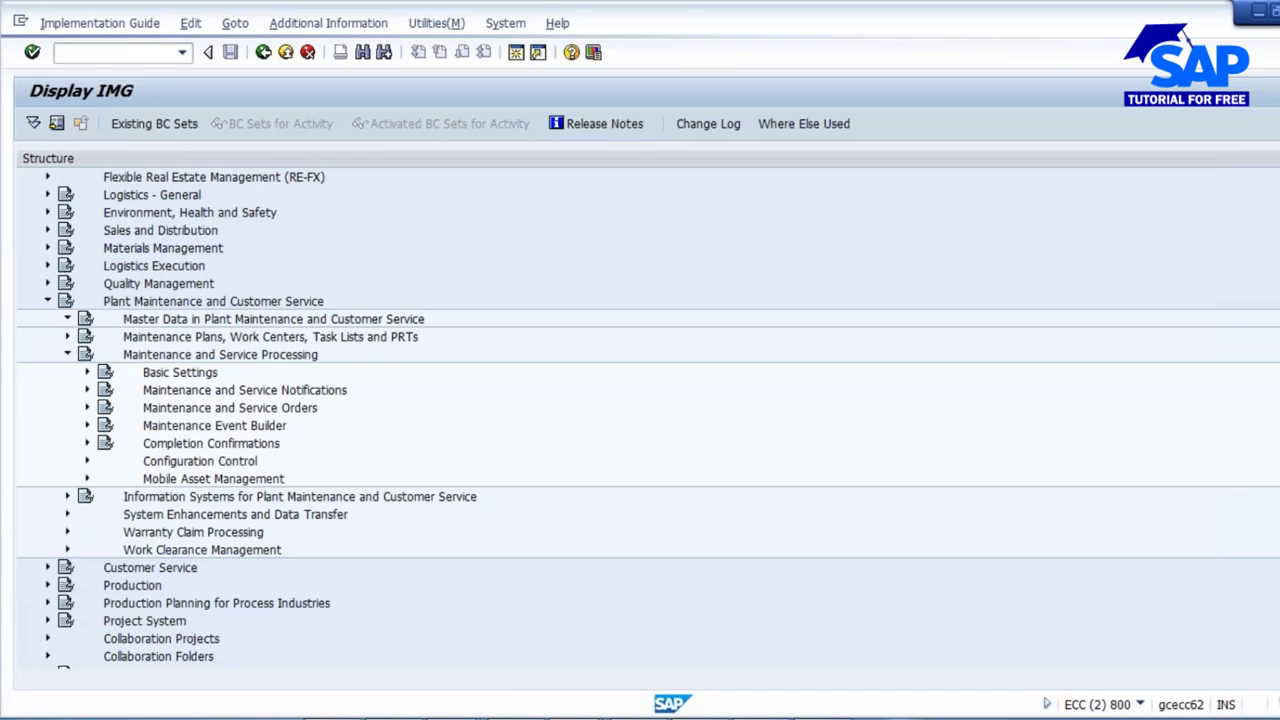
left_click(67, 319)
left_click(67, 319)
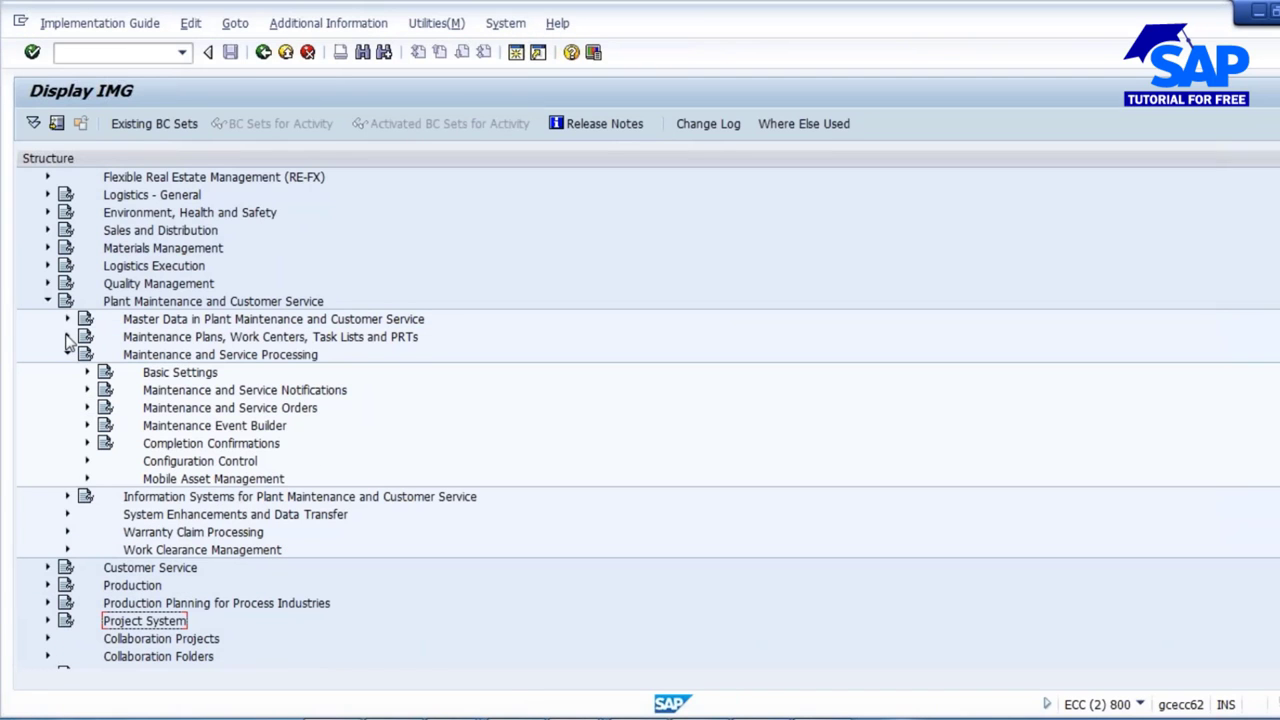
left_click(67, 337)
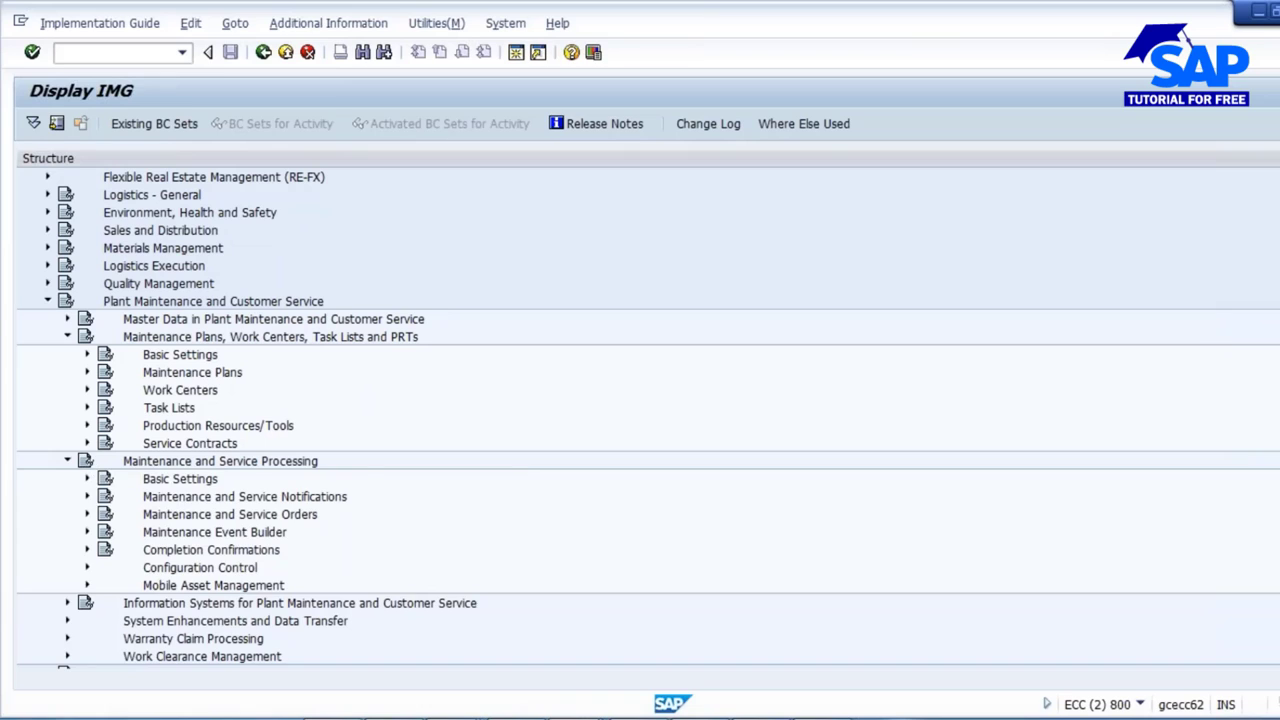
left_click(67, 461)
left_click(87, 372)
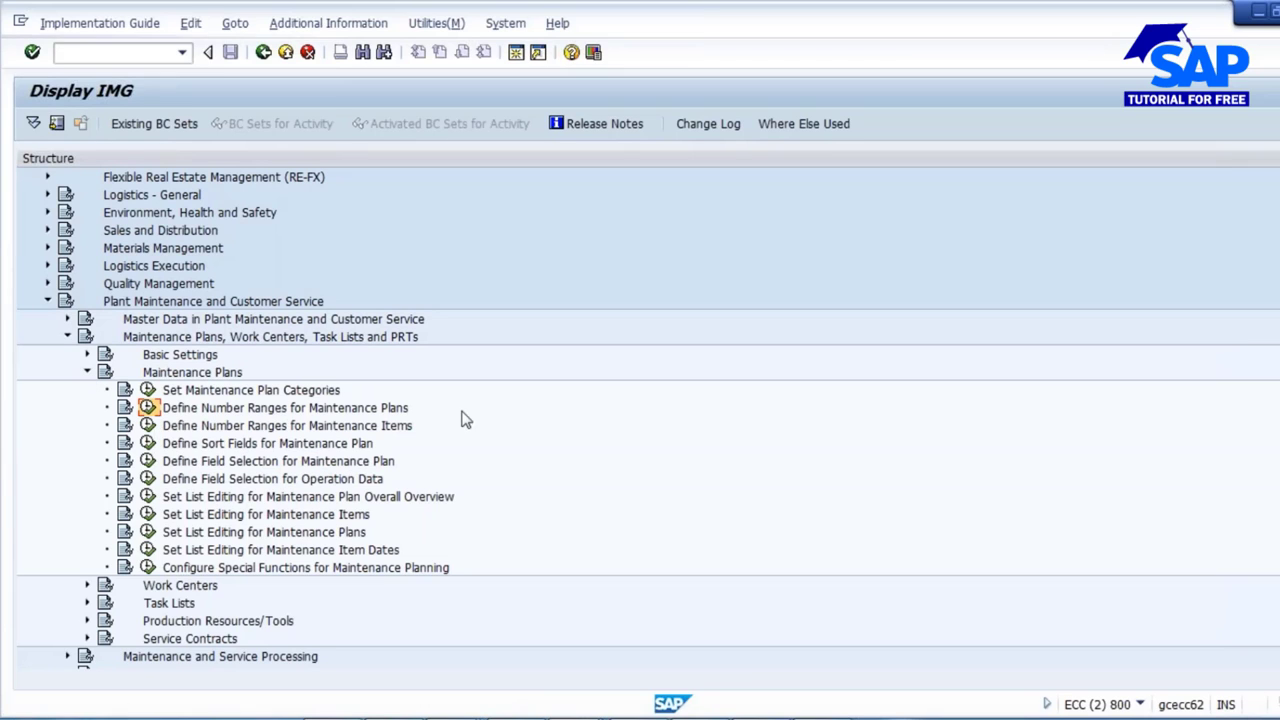
In the number ranges for maintenance plans, reassign plan category ST to the Maintenance plan no. group and save the change.
left_click(147, 407)
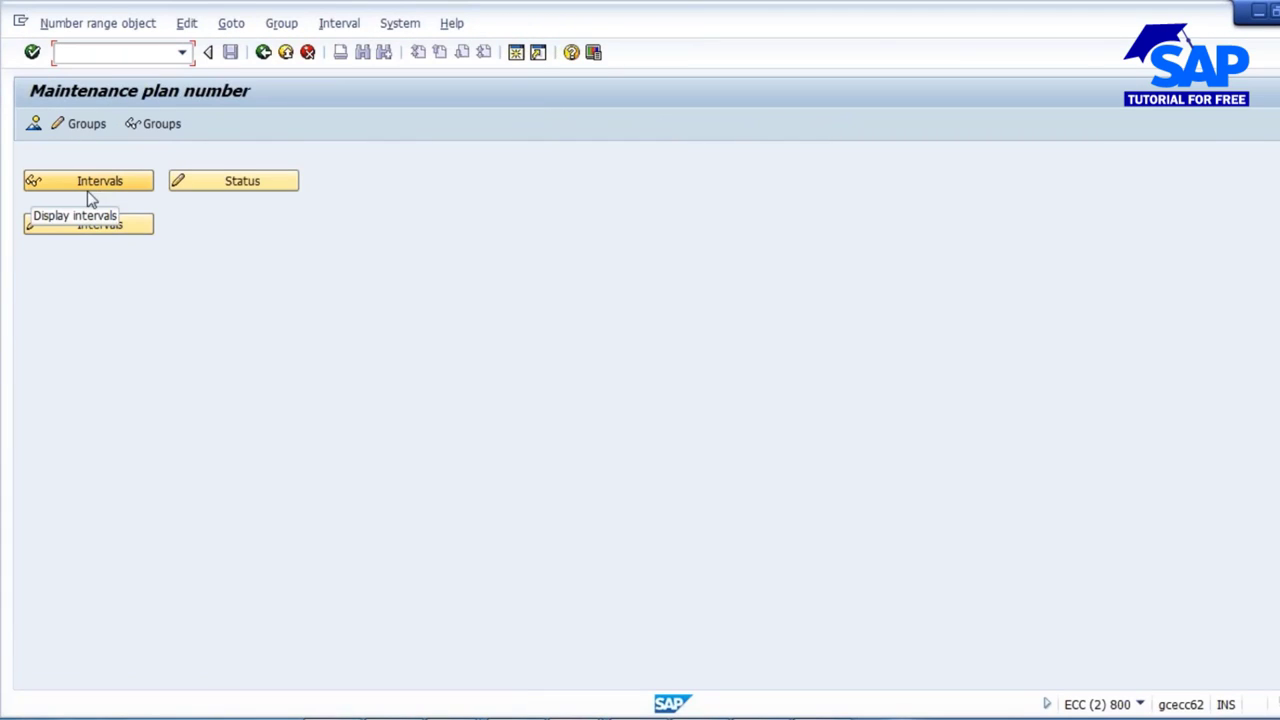
left_click(85, 124)
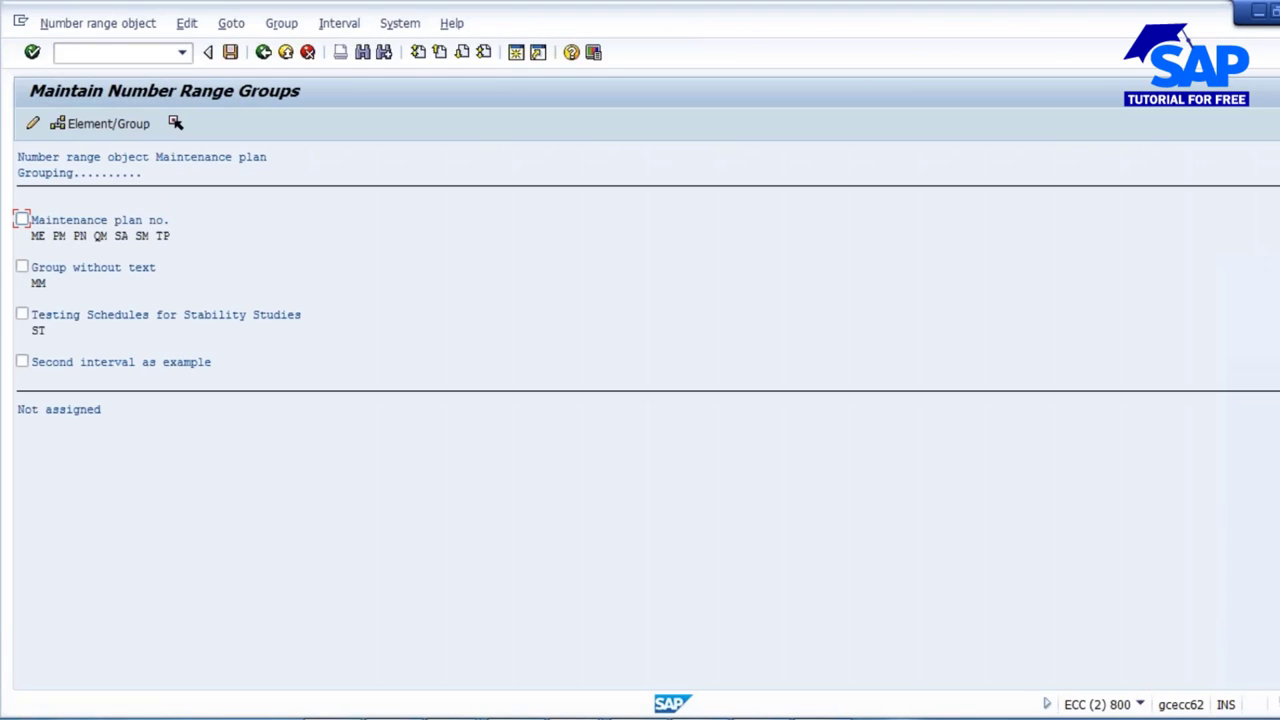
left_click(22, 314)
left_click(22, 314)
left_click(37, 331)
left_click(176, 124)
left_click(23, 220)
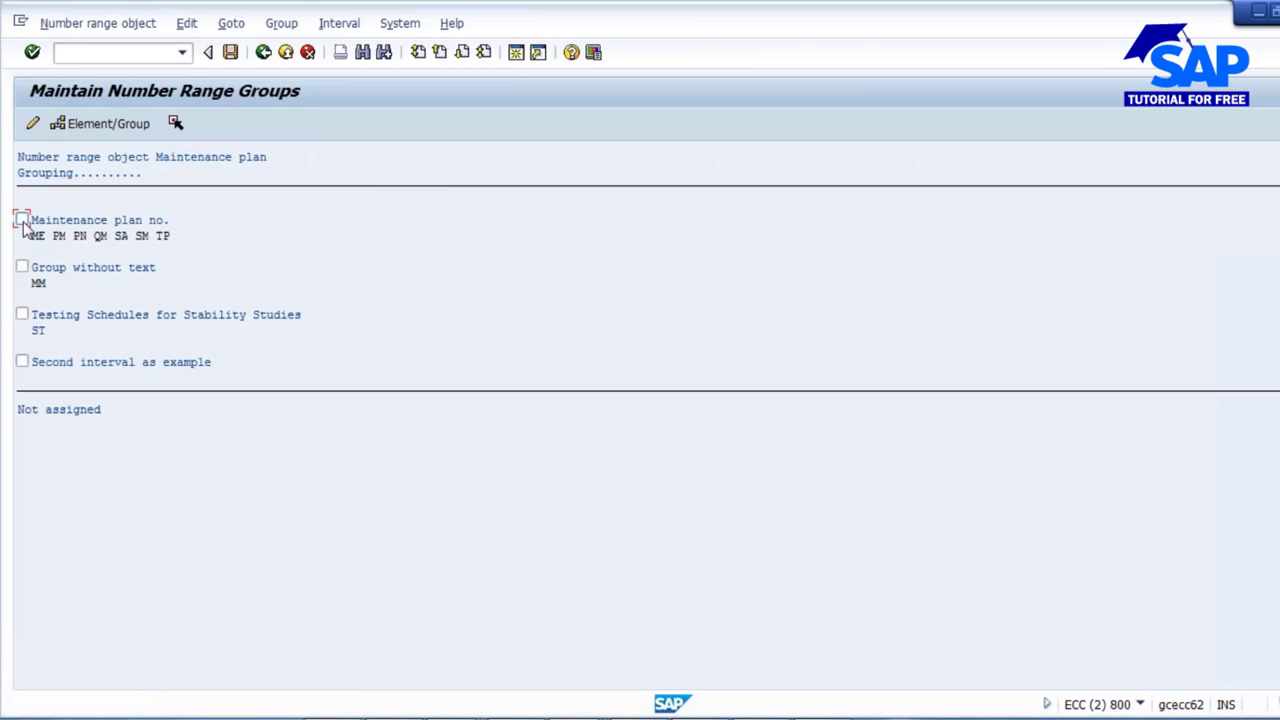
left_click(91, 125)
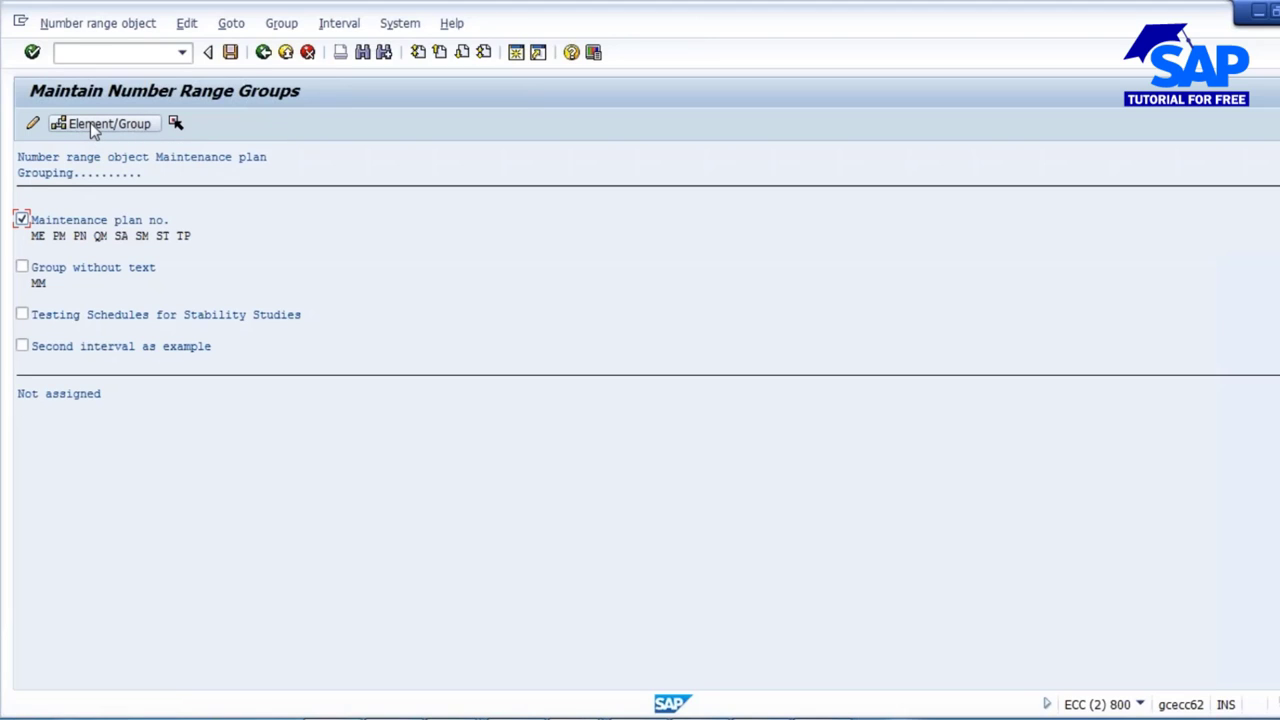
left_click(231, 51)
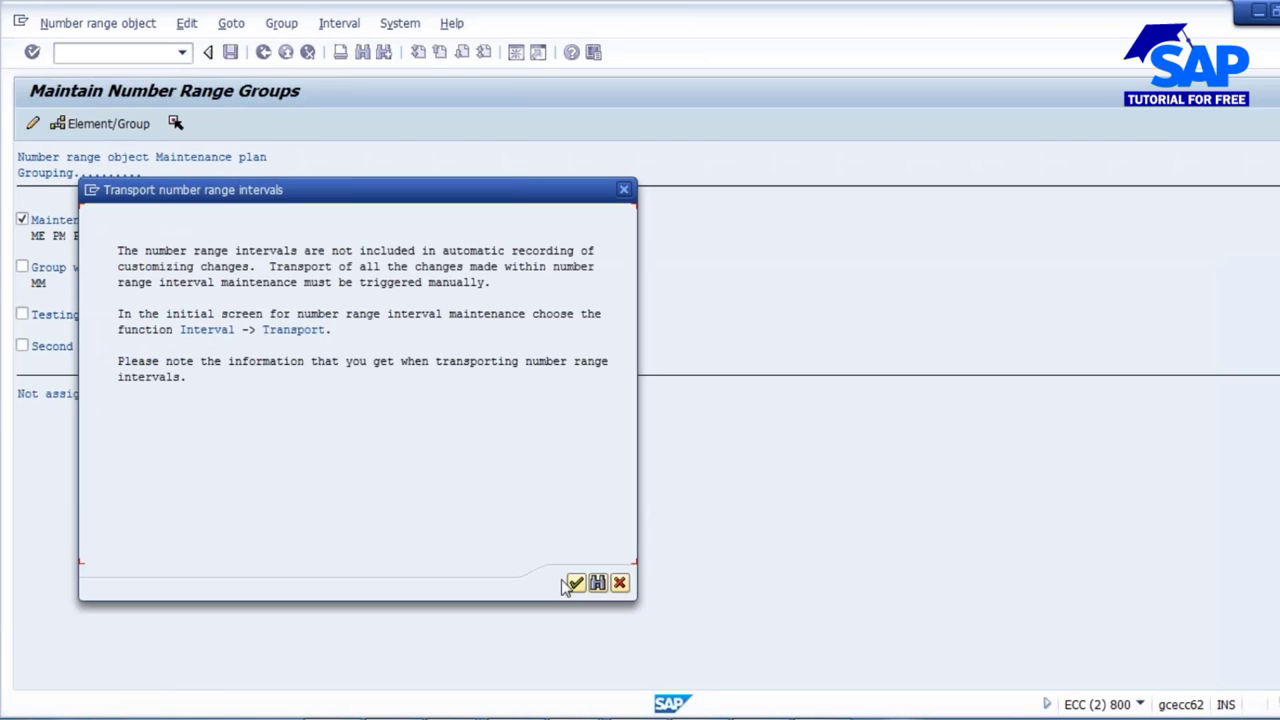
left_click(574, 583)
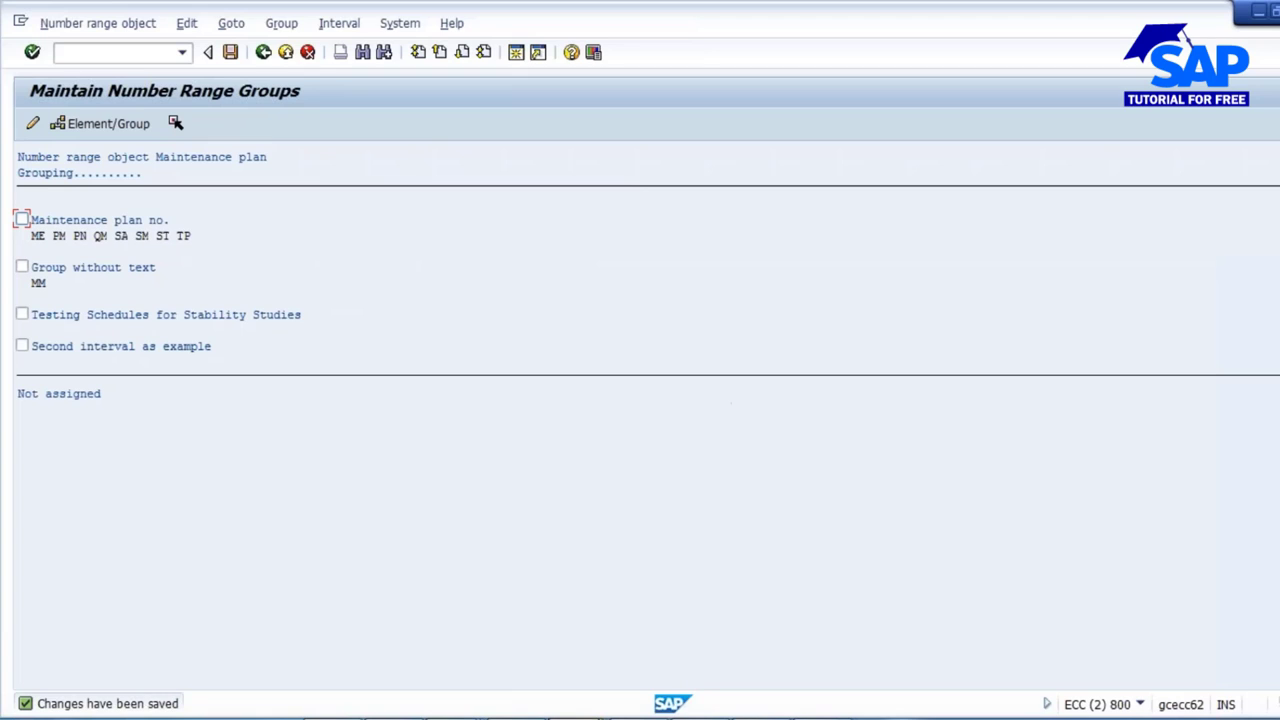
Return to the change notification session and reopen the stability study notification.
left_click(341, 596)
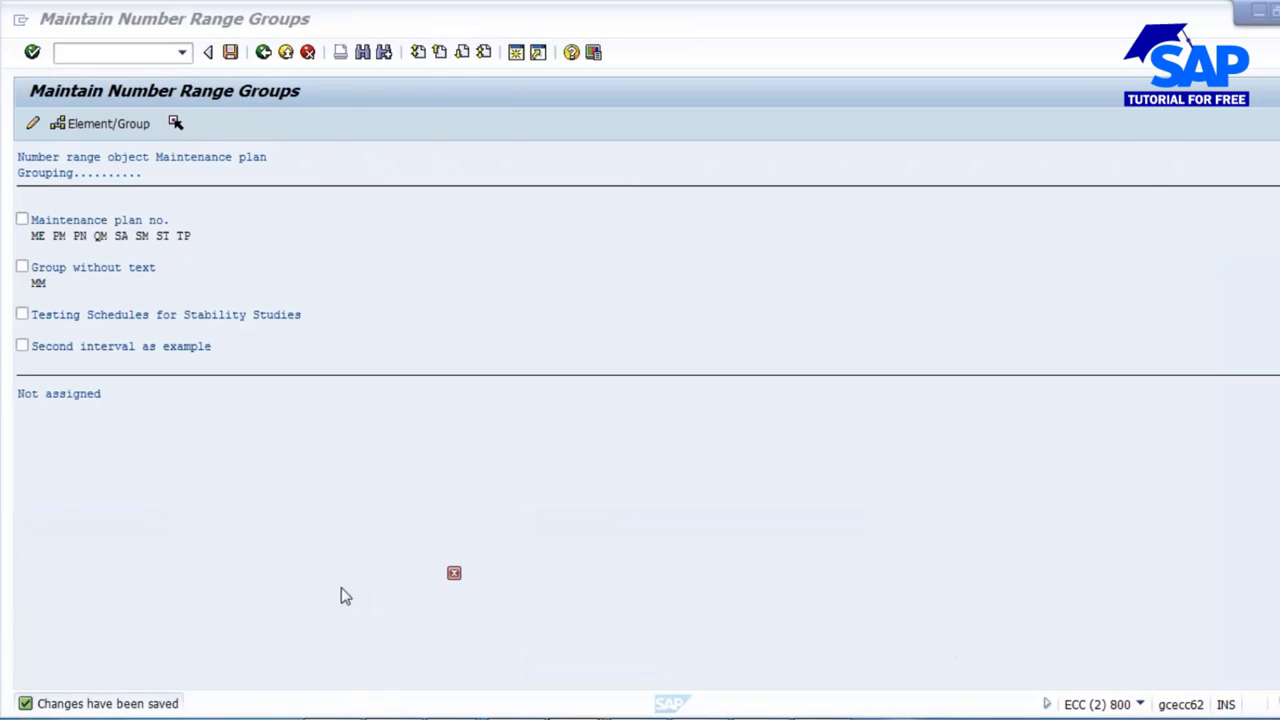
left_click(230, 53)
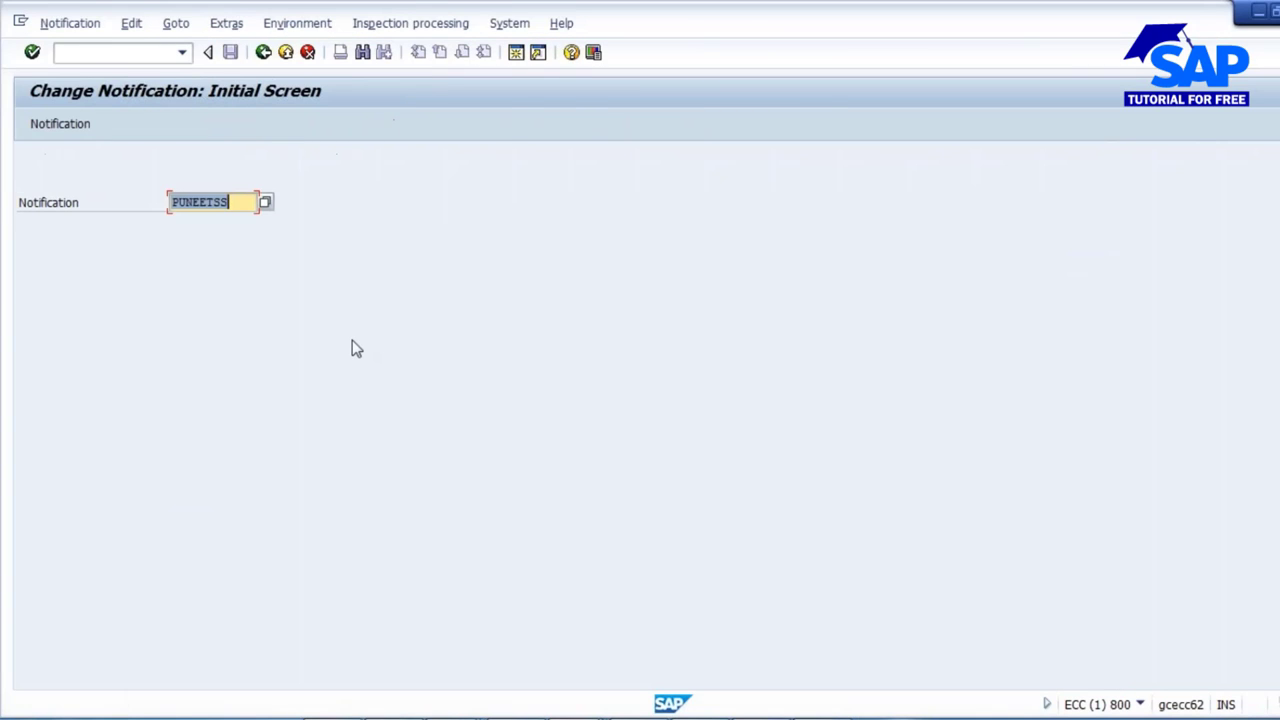
key("Return")
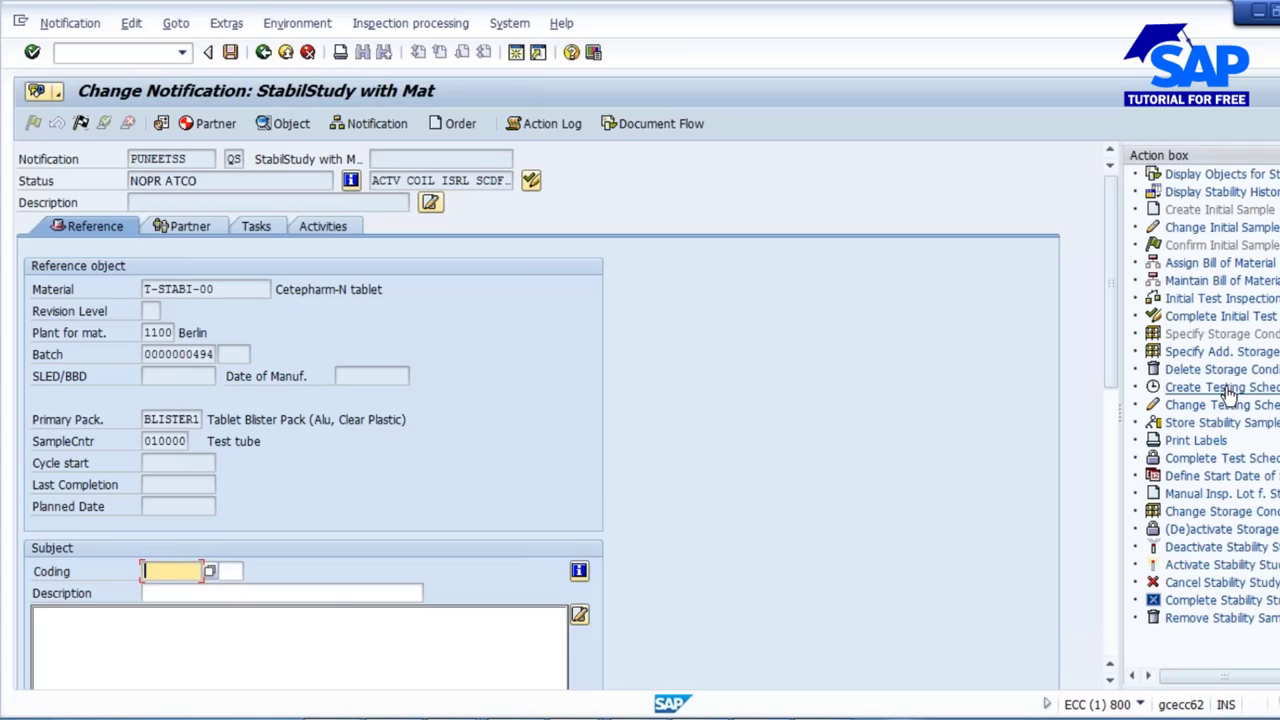
Create the testing schedule with maintenance strategy QSTAB1 and a scheduling period of 5 yr, saving it together with the notification.
left_click(1228, 390)
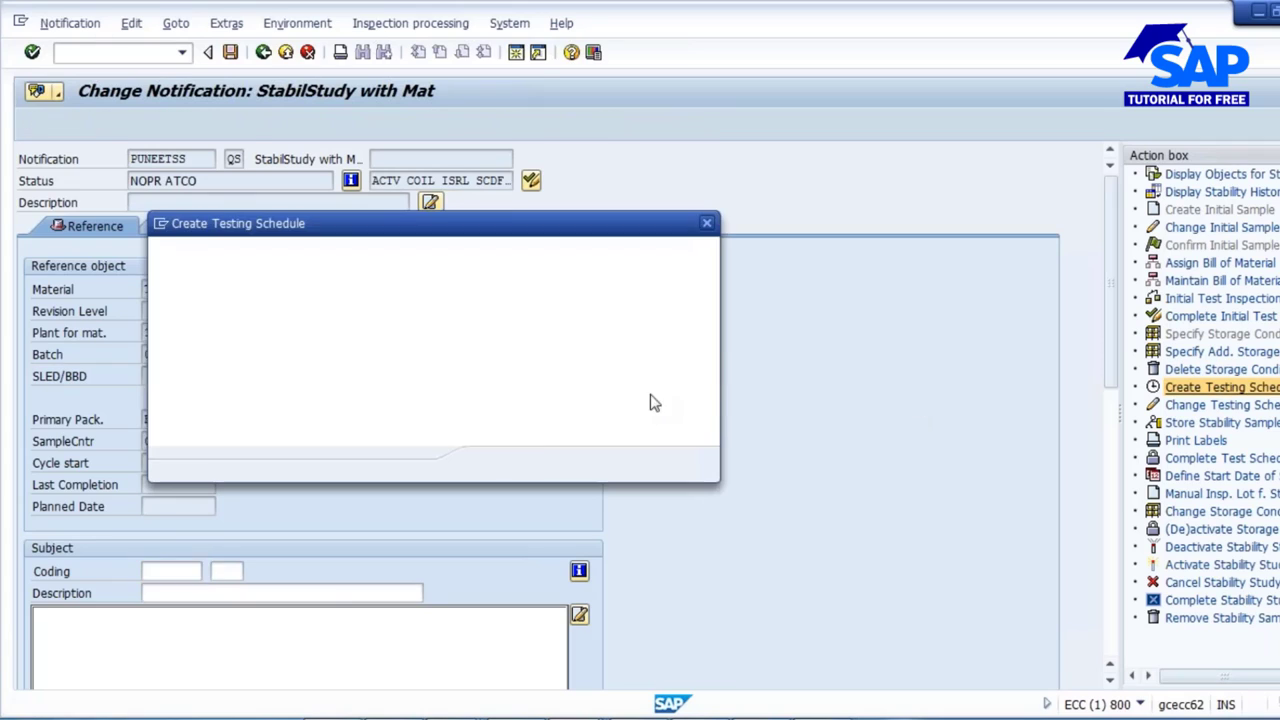
left_click(323, 319)
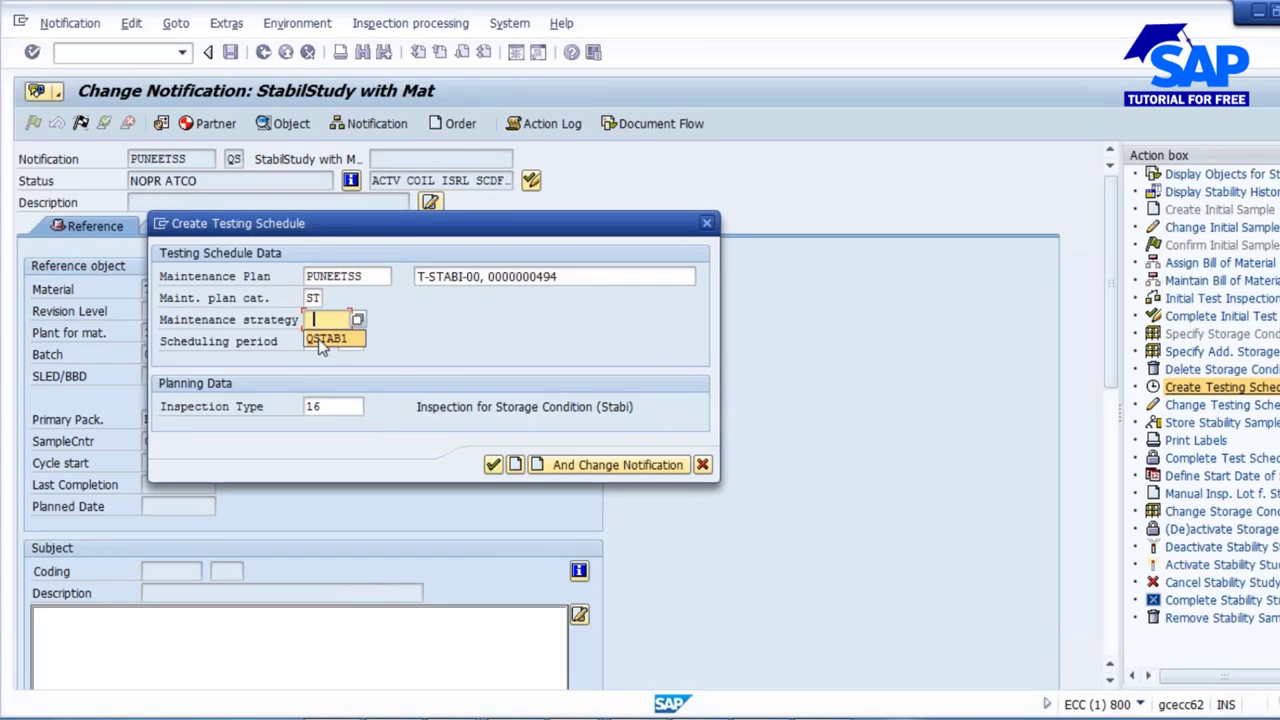
left_click(326, 340)
left_click(312, 341)
type("5")
left_click(346, 341)
type("yr")
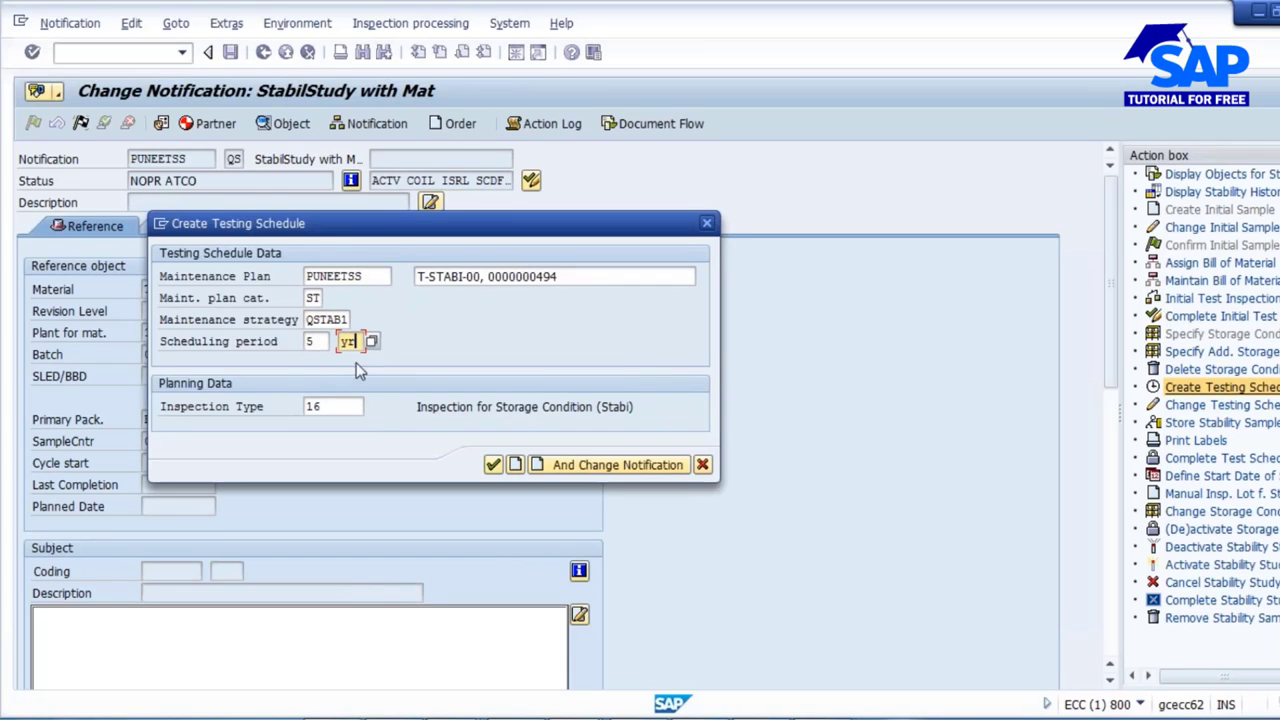
left_click(607, 466)
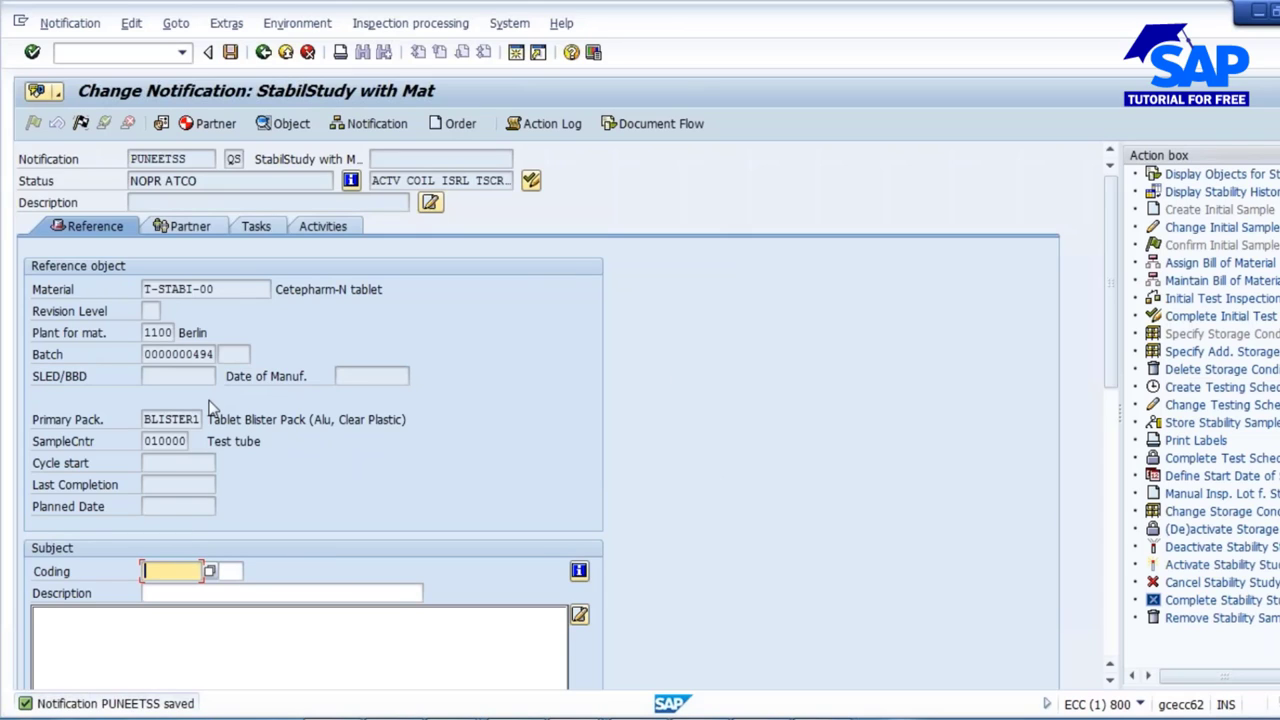
Start storing the stability samples and check the quantity planned for each of the five storage conditions.
left_click(1250, 425)
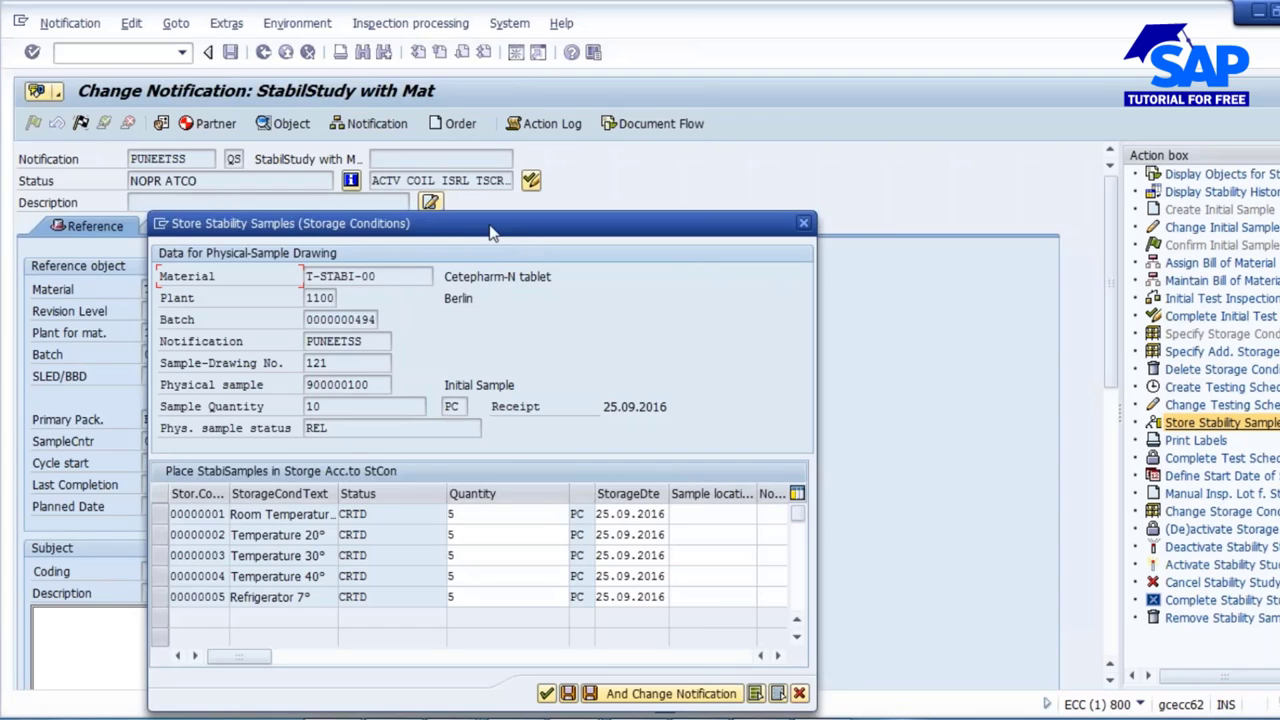
left_click_drag(490, 232, 518, 168)
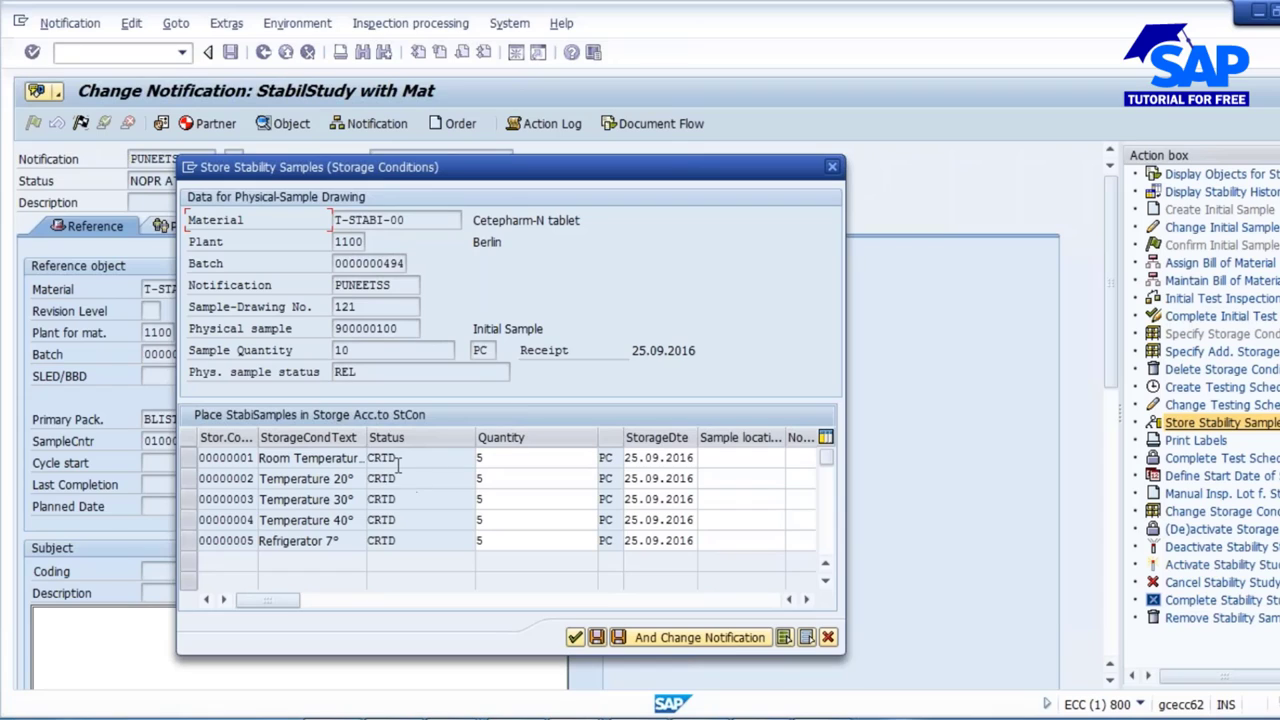
left_click(490, 458)
left_click(490, 478)
left_click(490, 499)
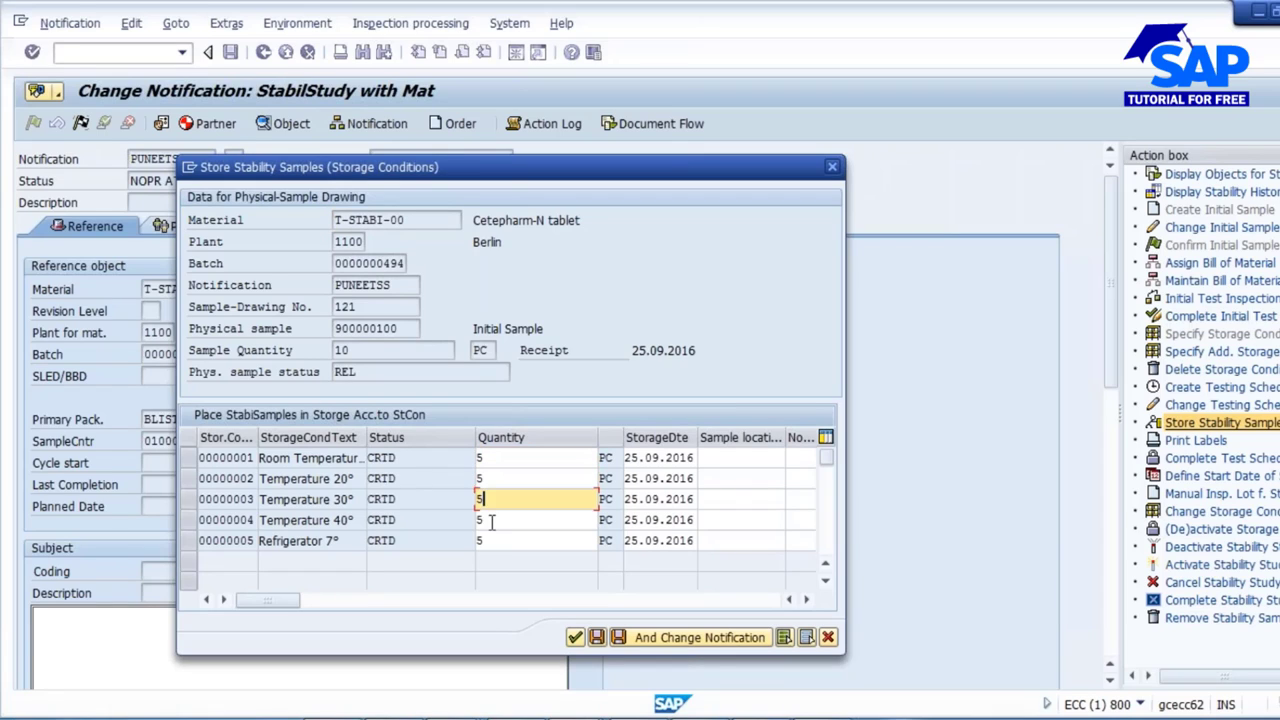
left_click(490, 520)
left_click(490, 541)
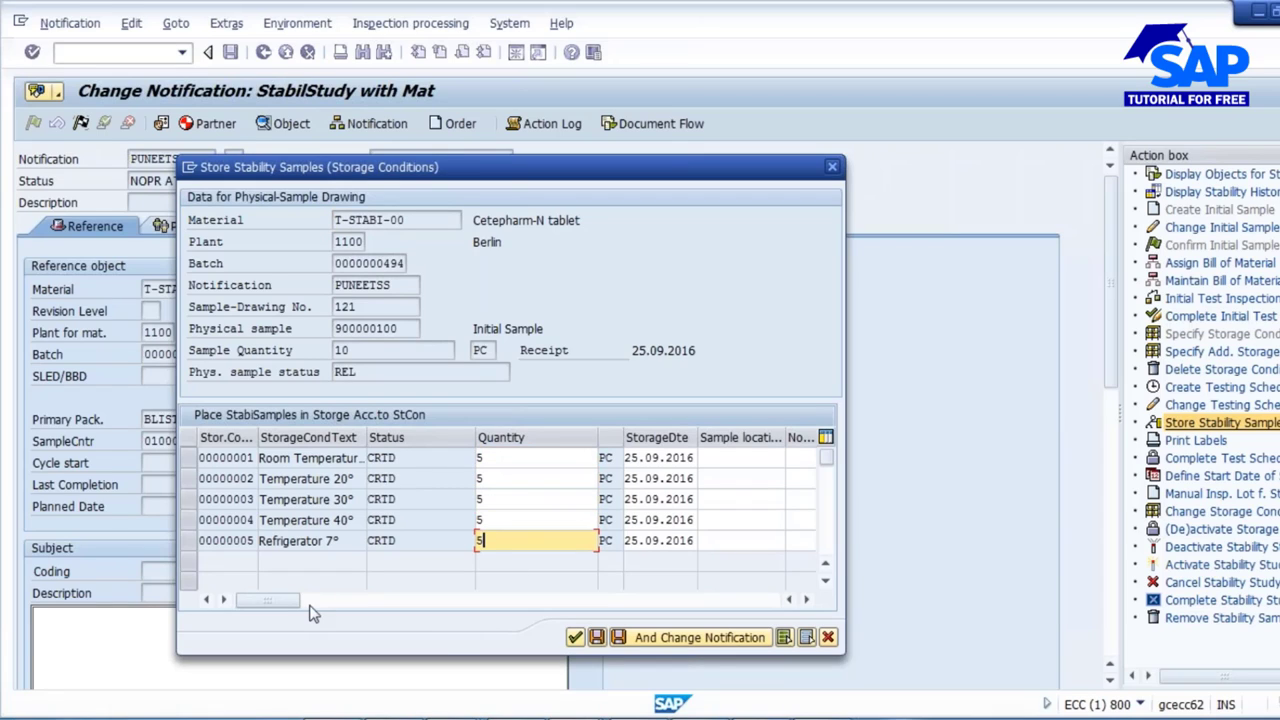
left_click(419, 601)
left_click(670, 458)
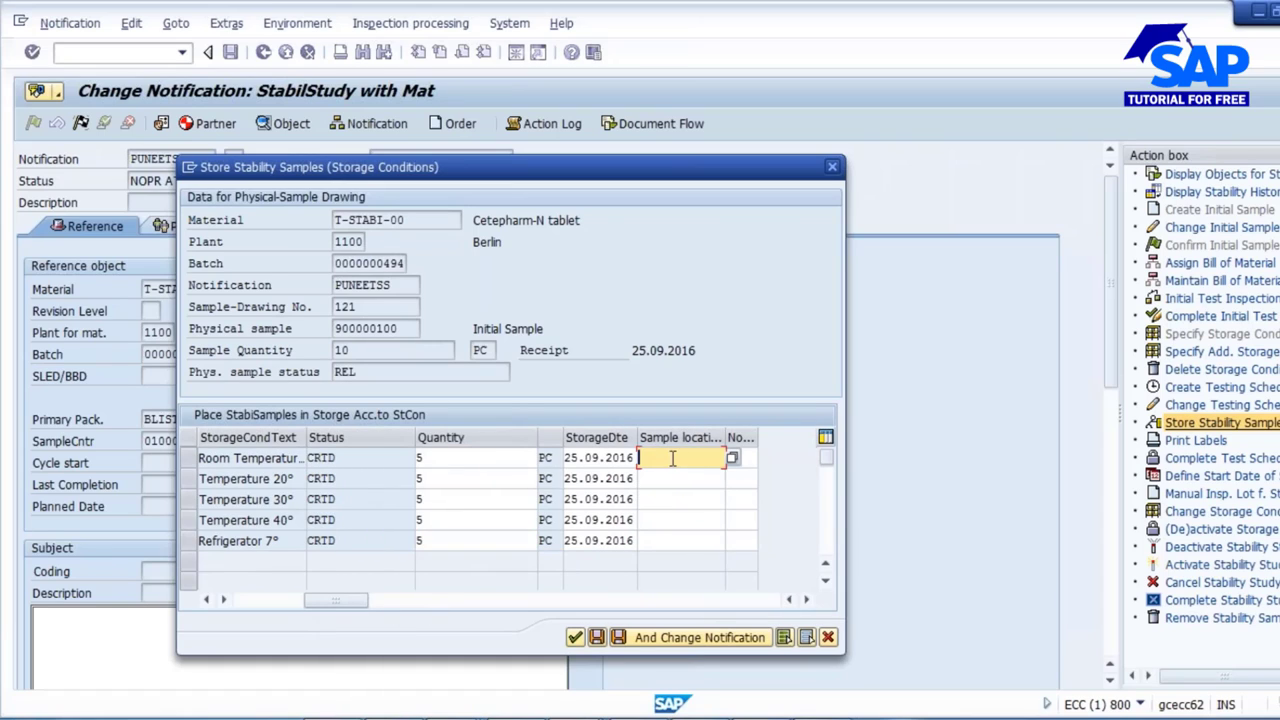
left_click(733, 458)
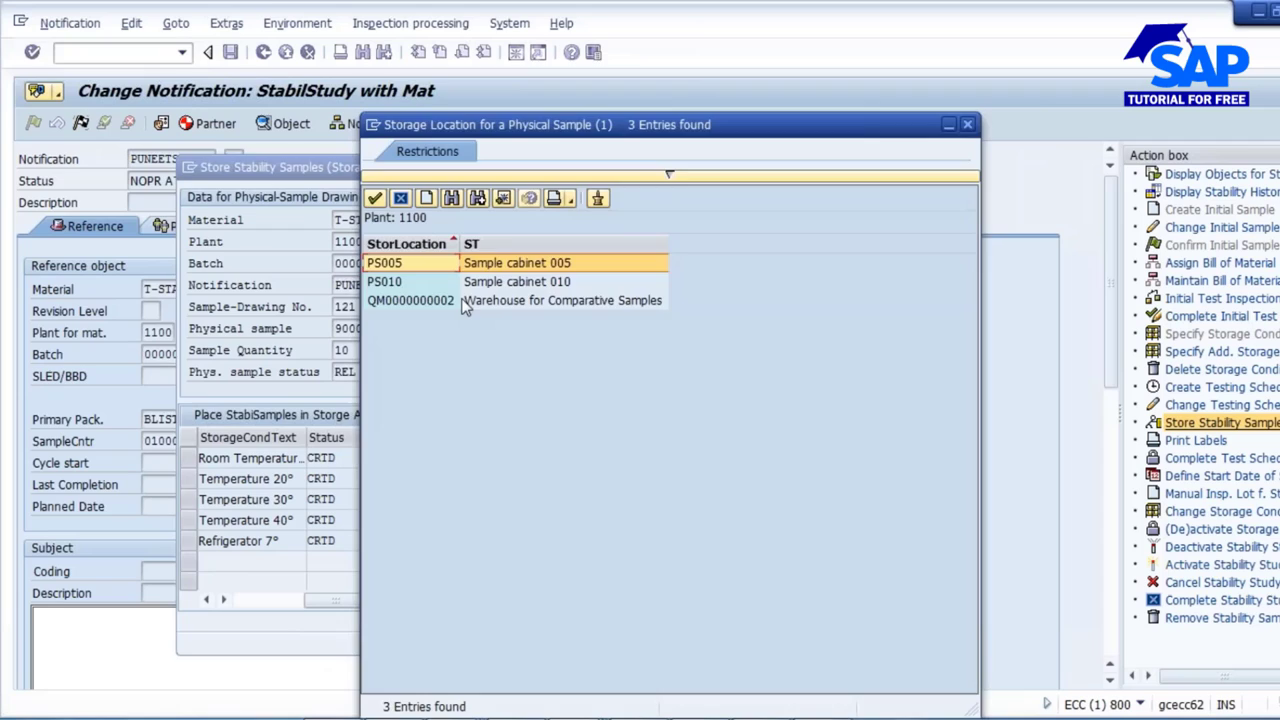
double_click(463, 301)
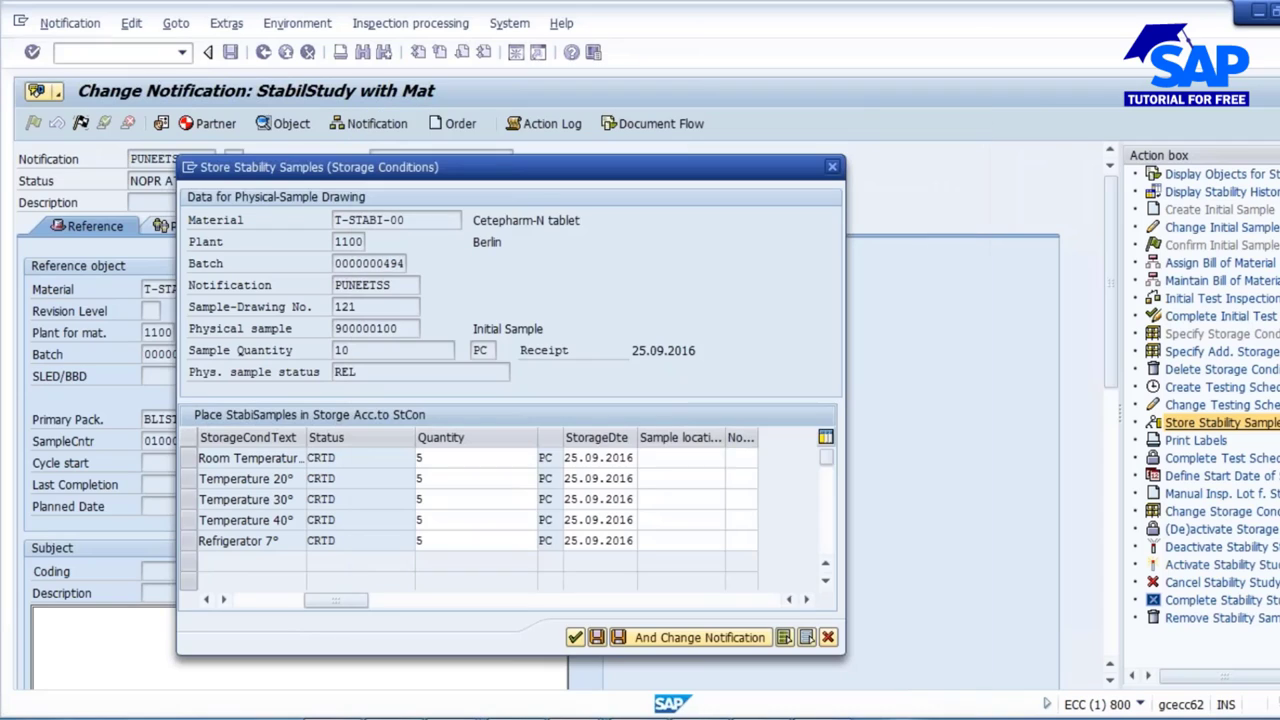
key("Tab")
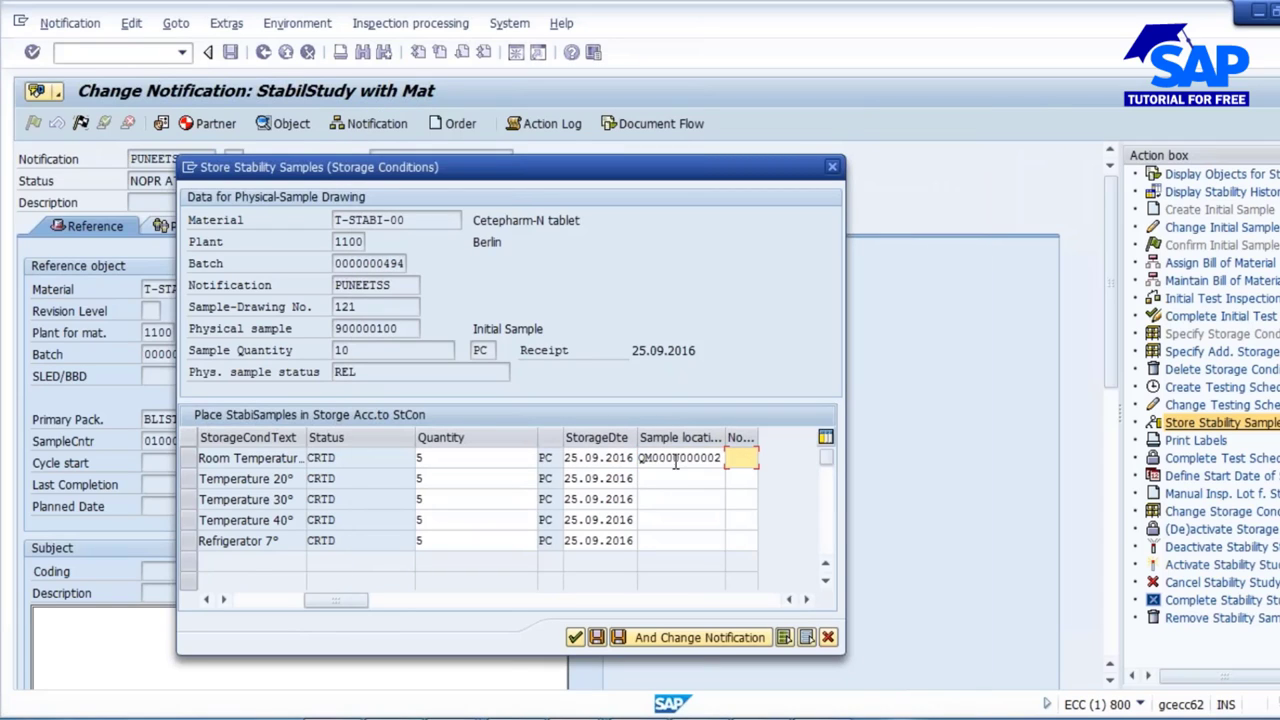
key("shift+Tab")
key("ctrl+c")
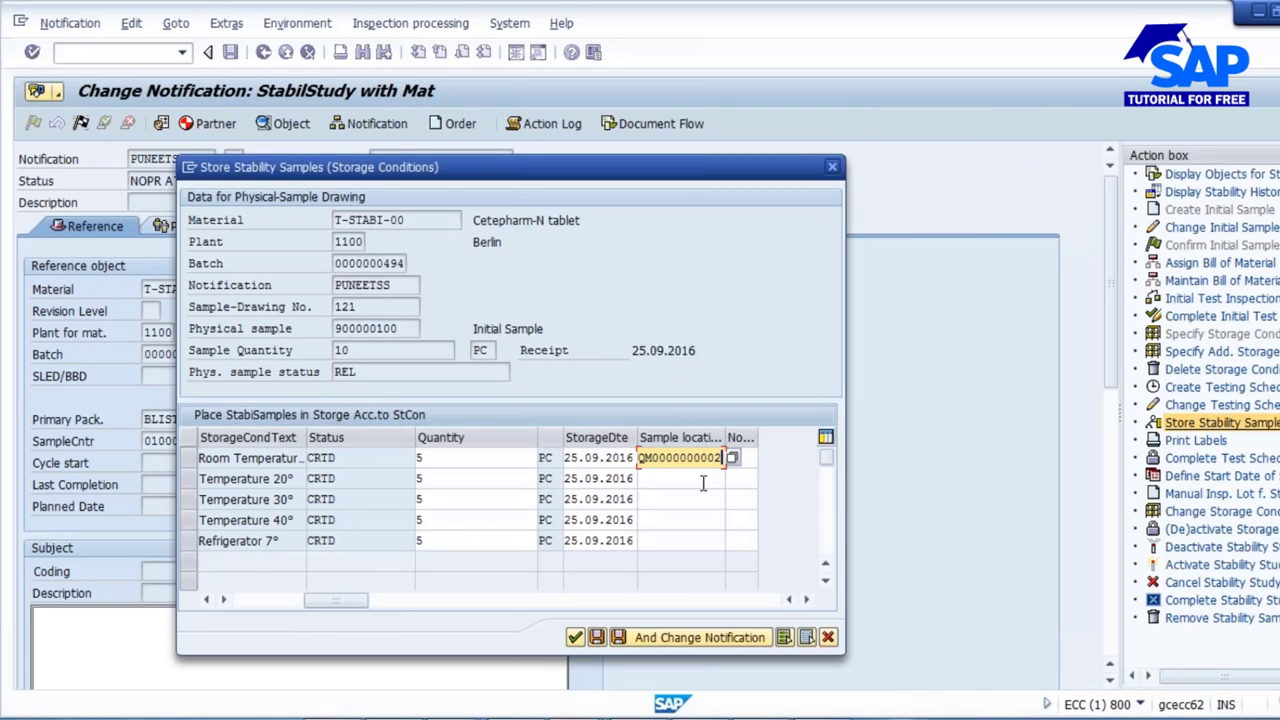
left_click(696, 480)
key("ctrl+v")
left_click(676, 499)
key("ctrl+v")
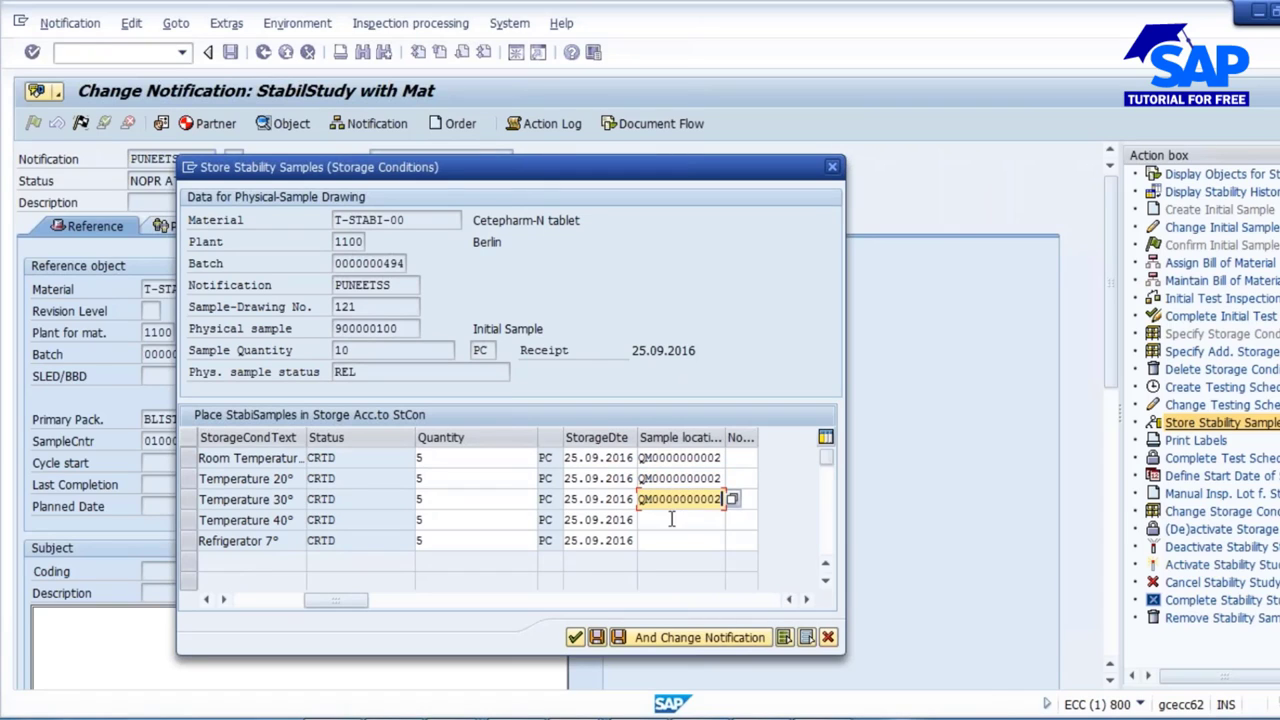
left_click(672, 520)
key("ctrl+v")
left_click(672, 540)
key("ctrl+v")
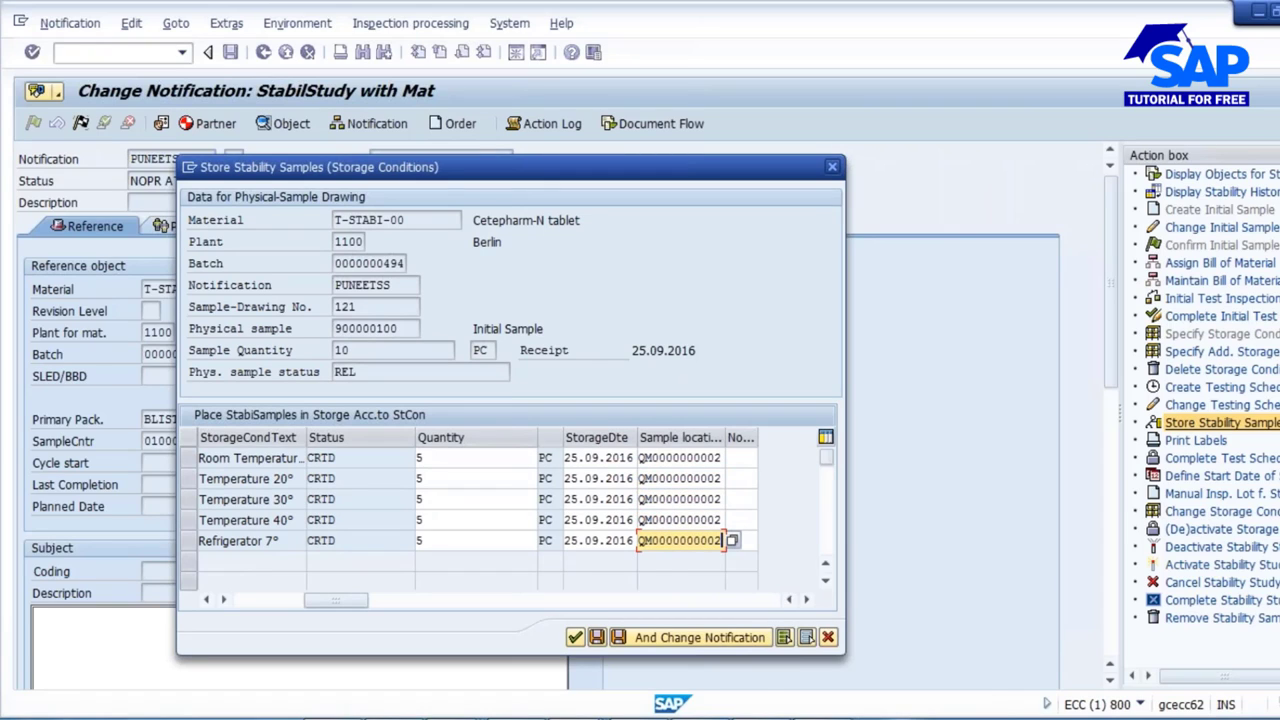
Select all five storage conditions and try to save the sample storage with the change notification option.
left_click(784, 637)
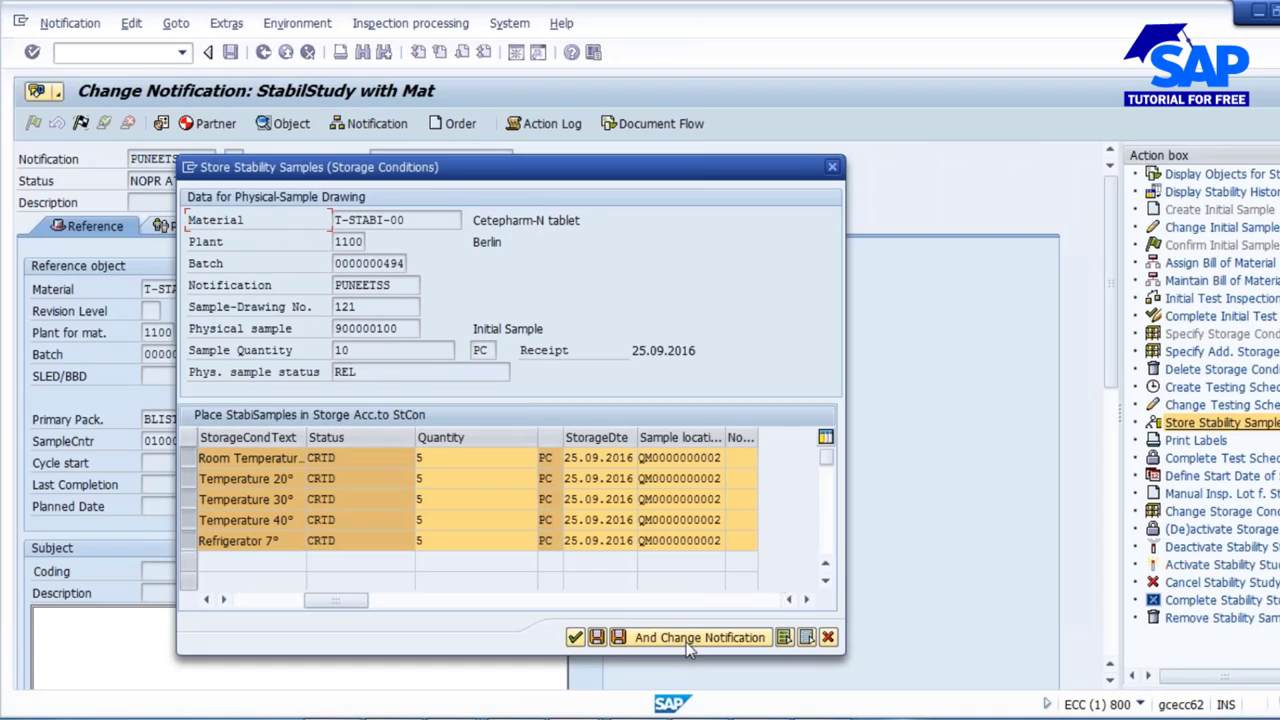
left_click(686, 638)
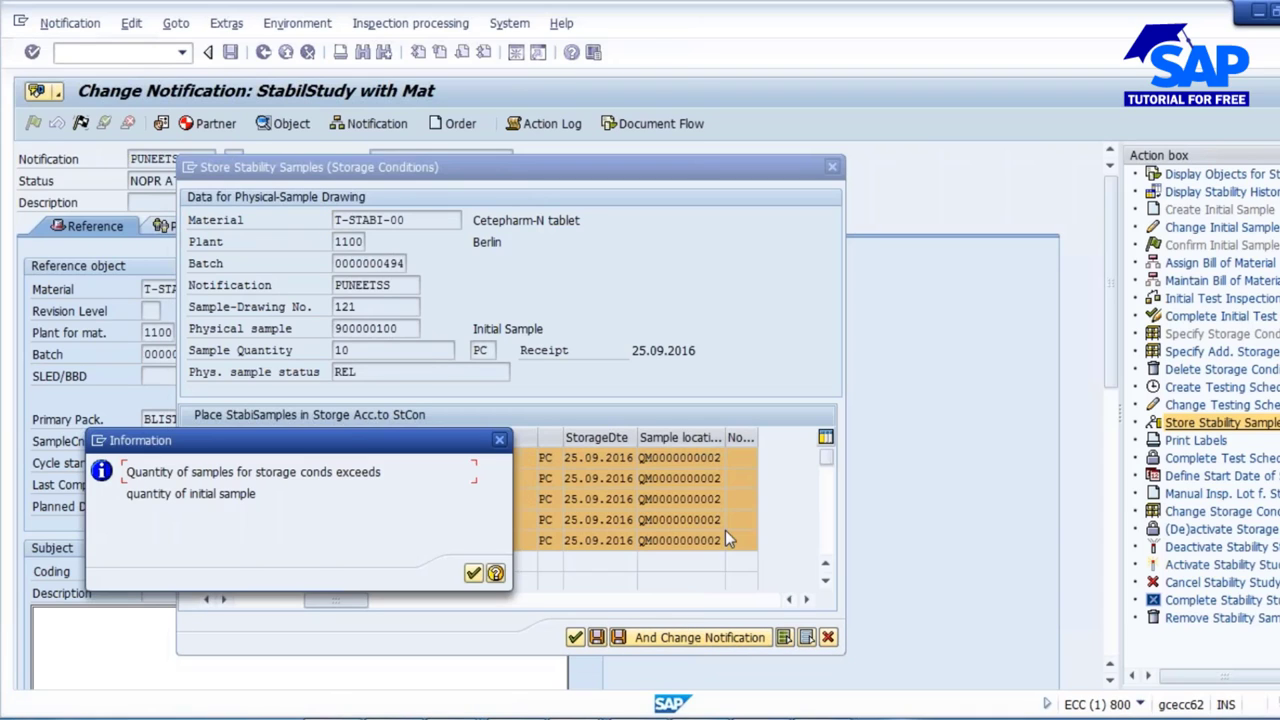
left_click(472, 574)
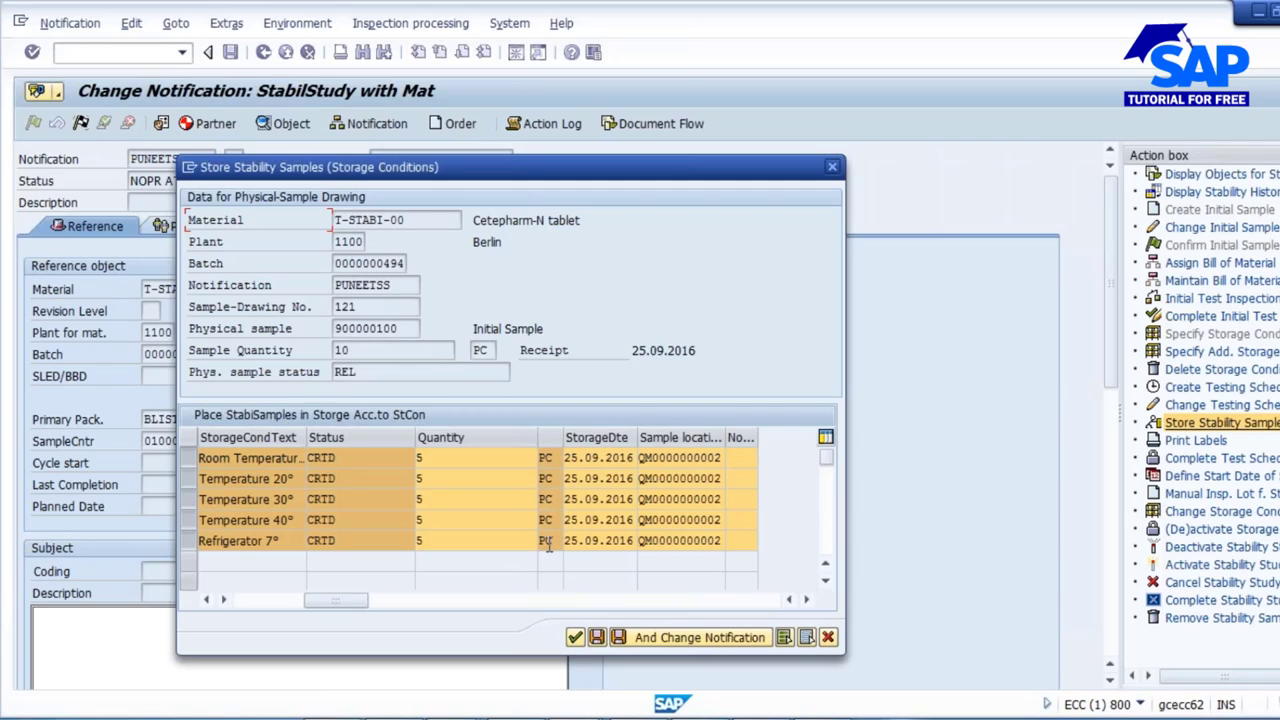
left_click(575, 637)
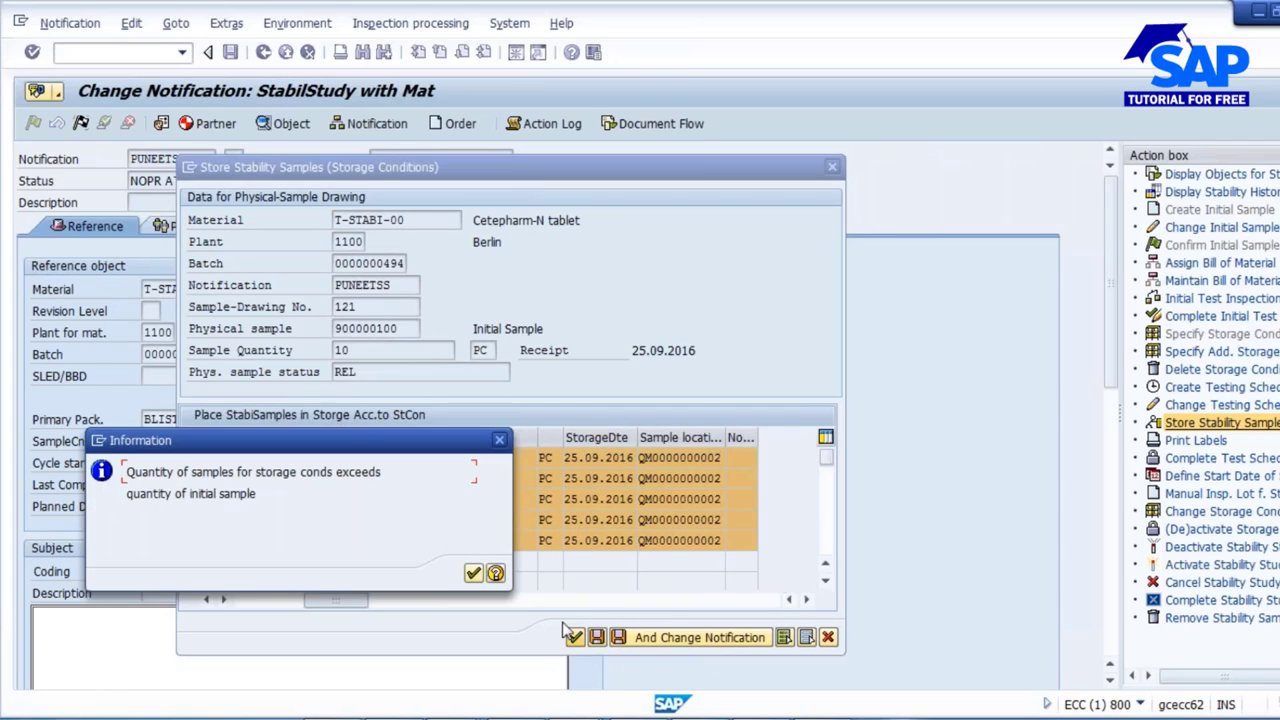
left_click(474, 575)
Set the quantity to 1 for room temperature, 20°, 30° and 40°, and save the sample storage with the change notification option.
left_click(436, 460)
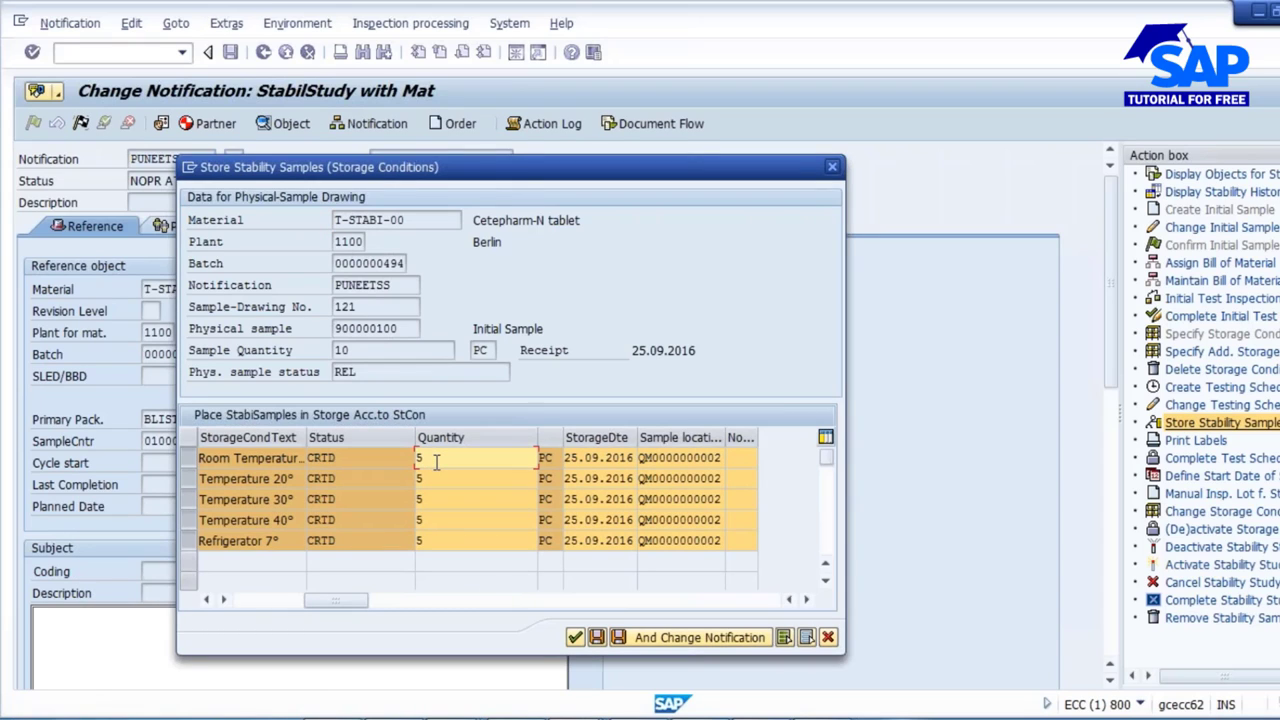
type("1")
key("Down")
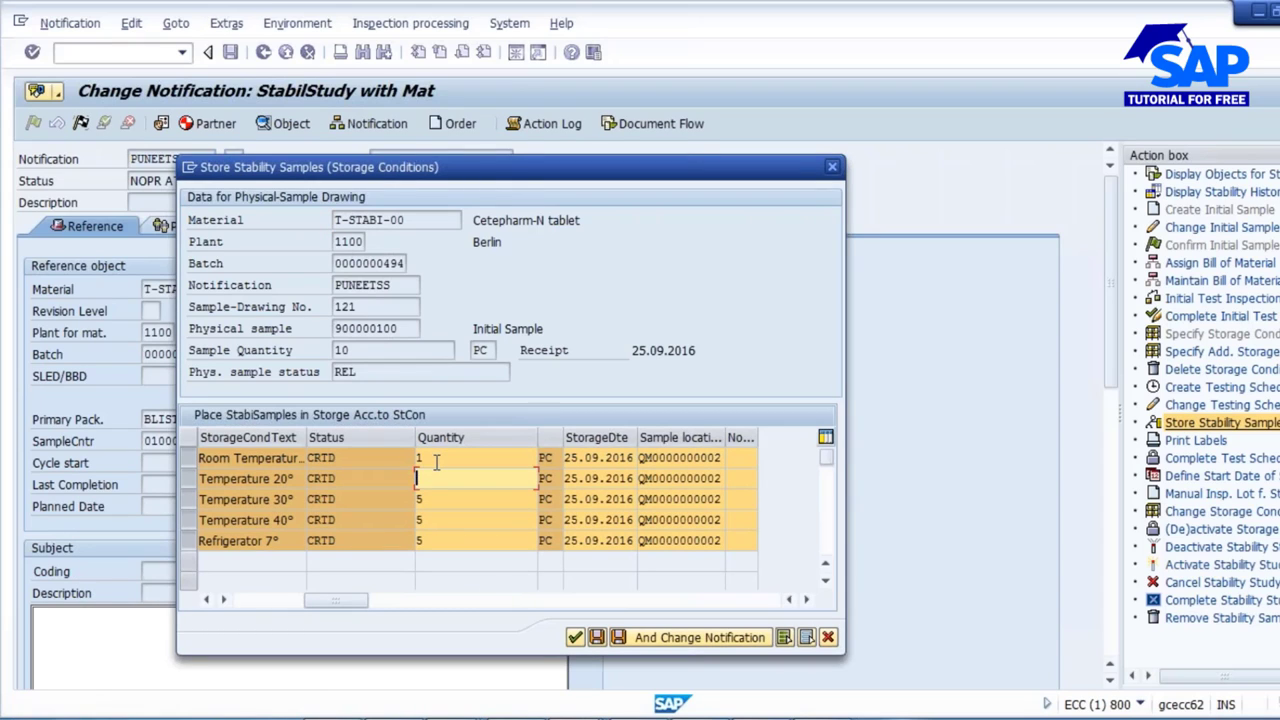
type("1")
key("Down")
type("1")
key("Down")
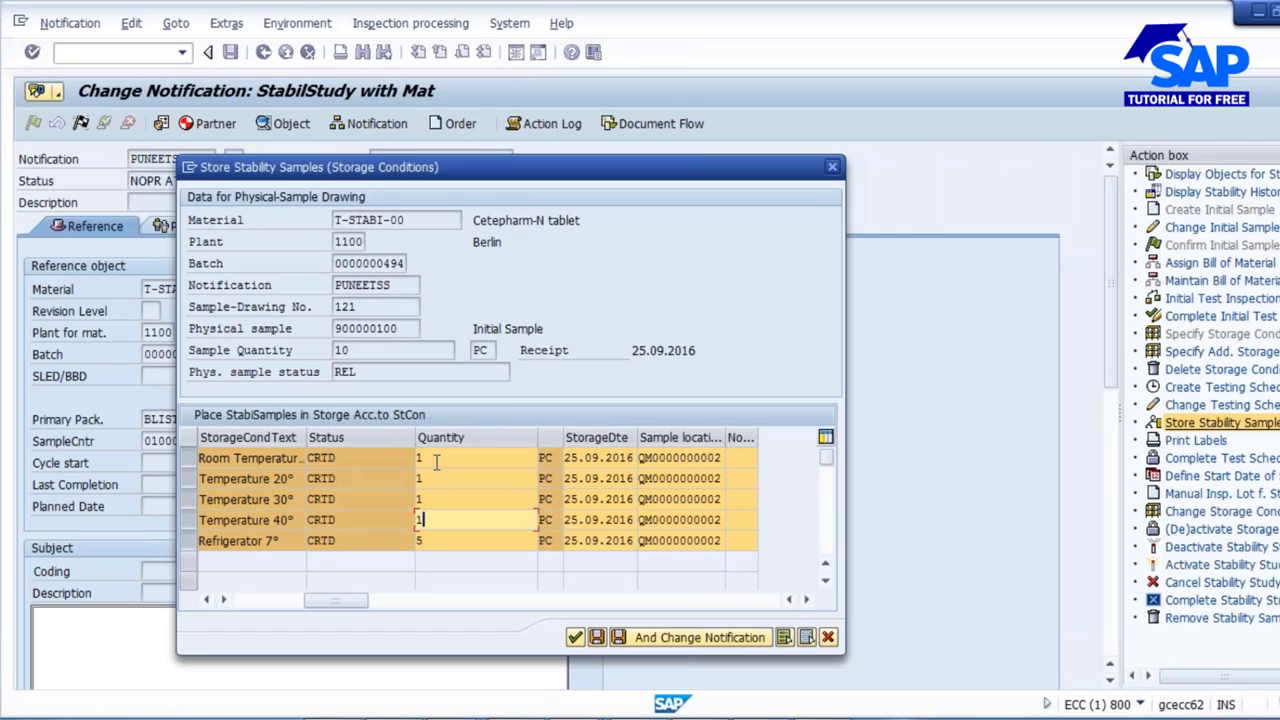
key("Up")
key("Down")
key("Down")
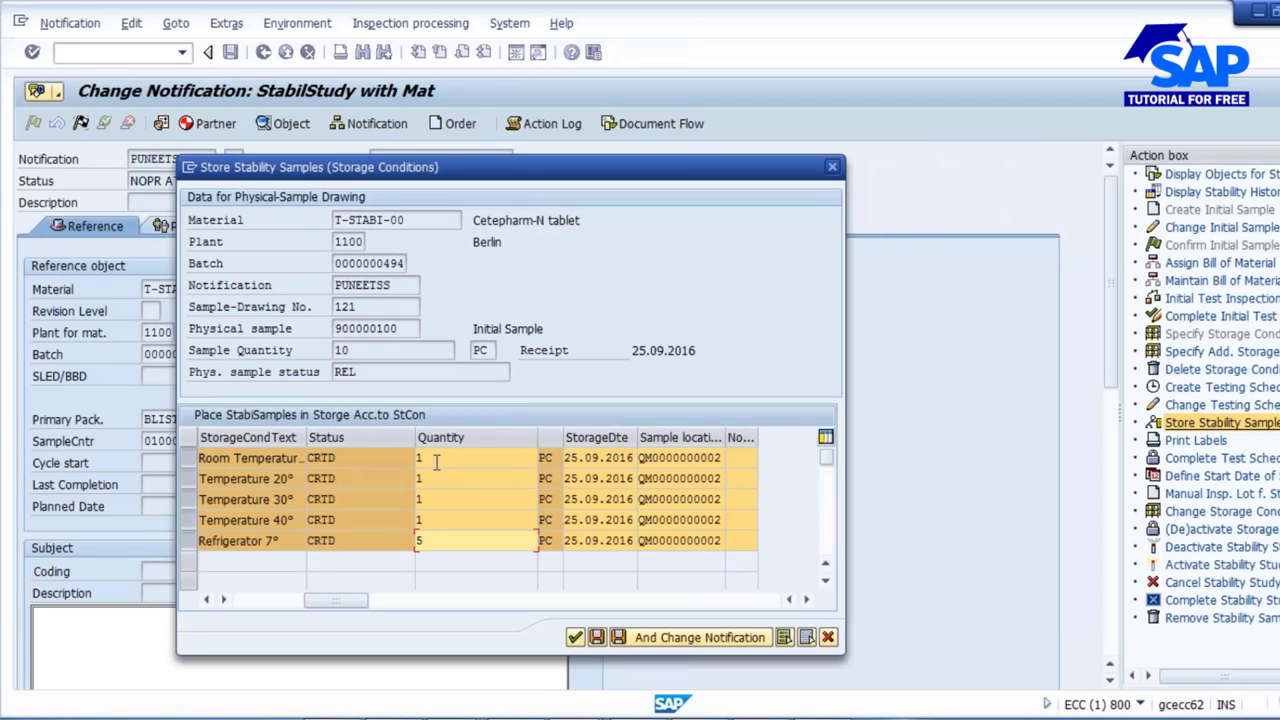
left_click(655, 638)
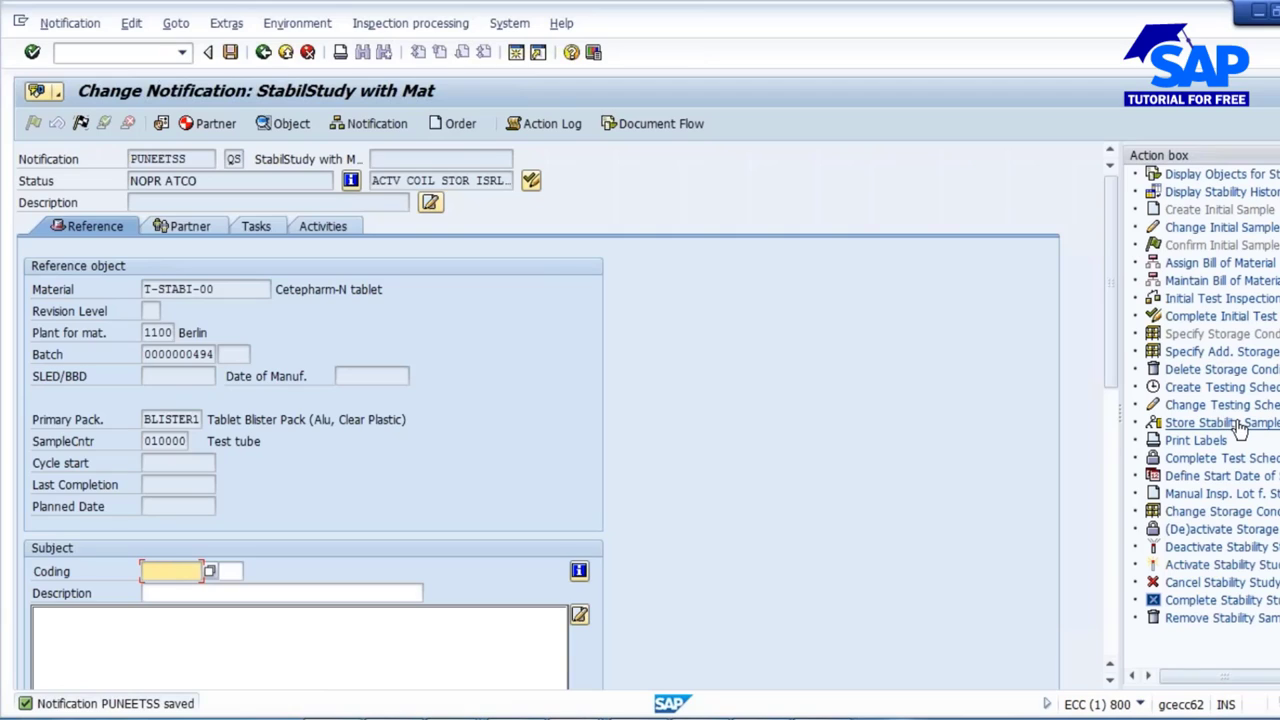
Try to define the start date of the stability study, and cancel the function.
left_click(1222, 481)
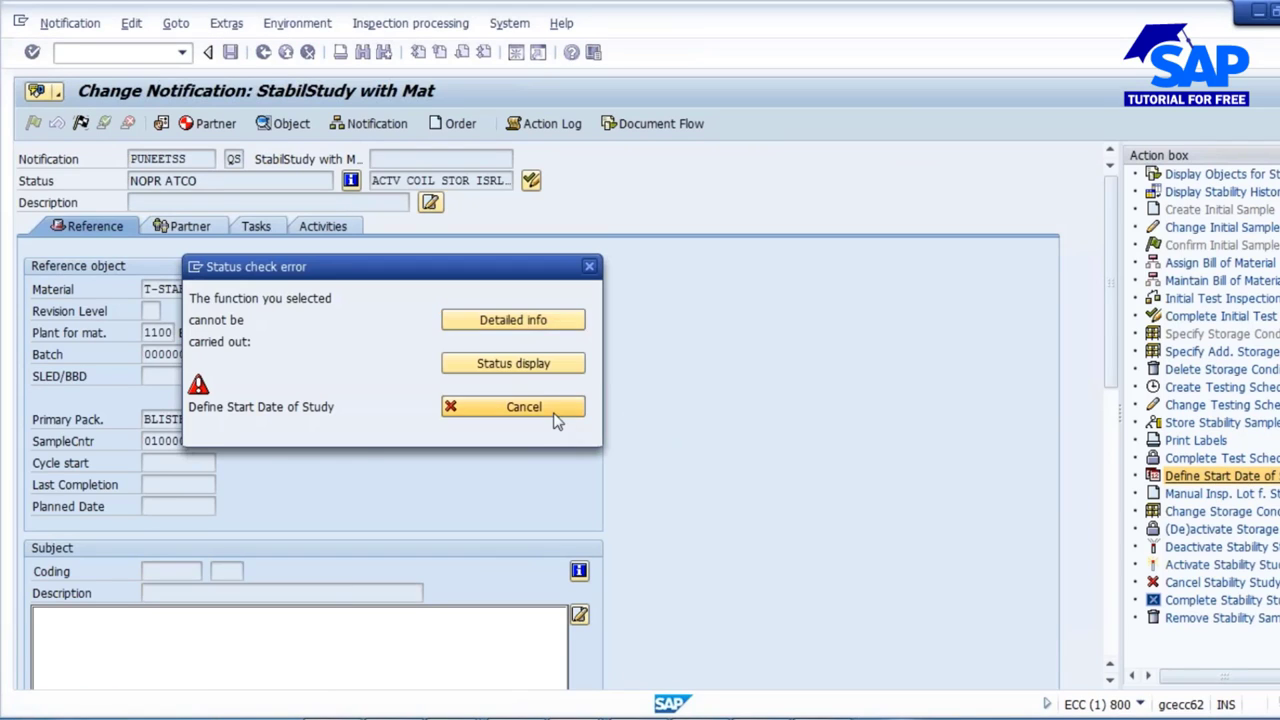
left_click(557, 421)
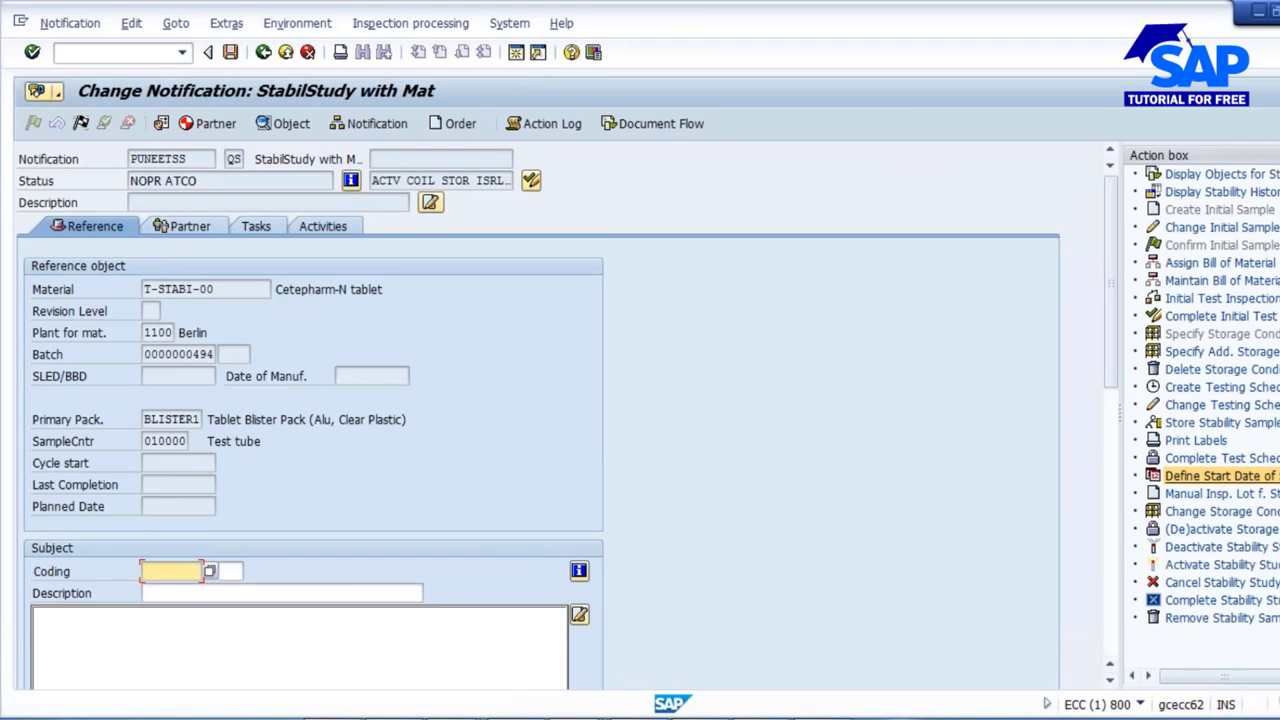
Try to complete the test schedule, and open the study's testing schedule for editing and save it.
left_click(1222, 460)
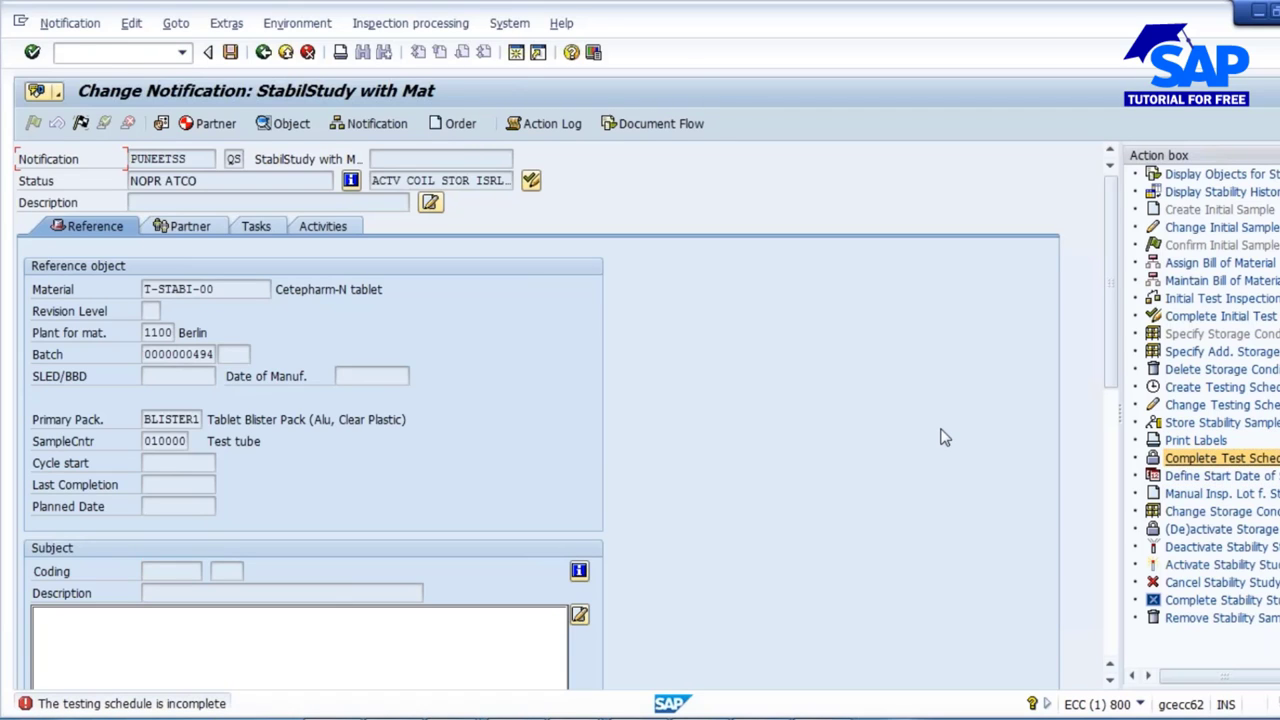
left_click(1215, 405)
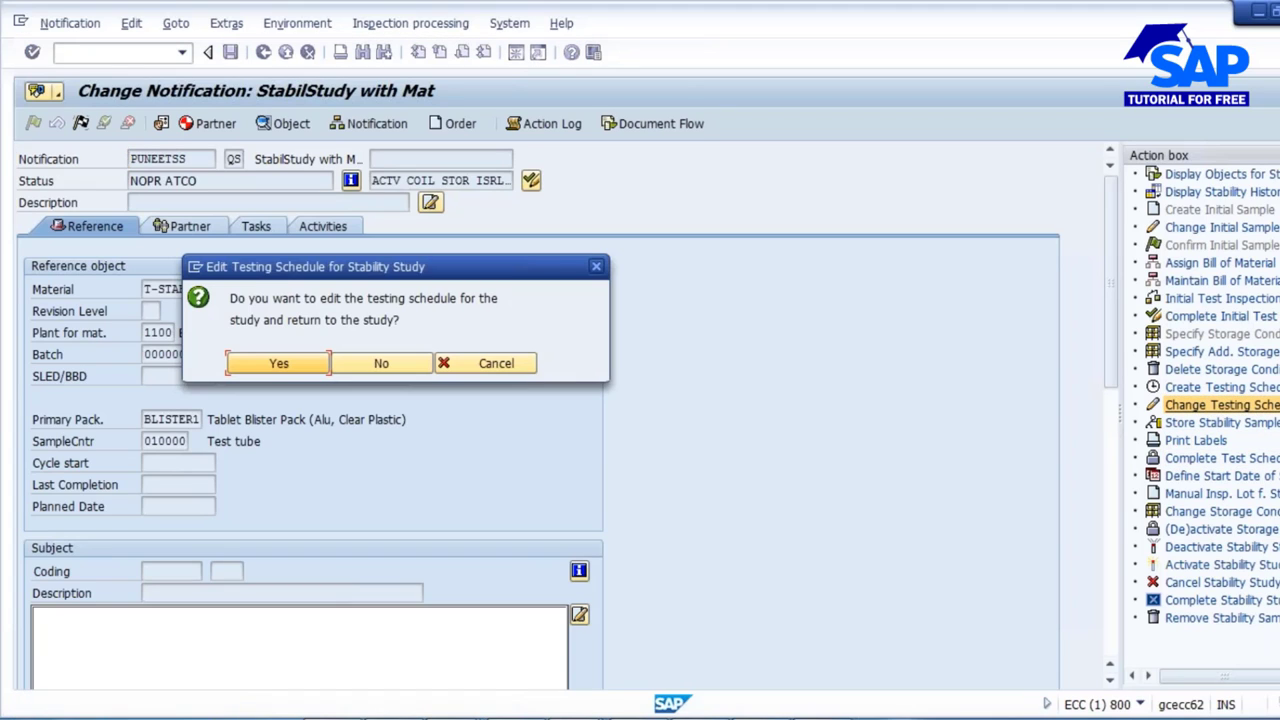
left_click(284, 366)
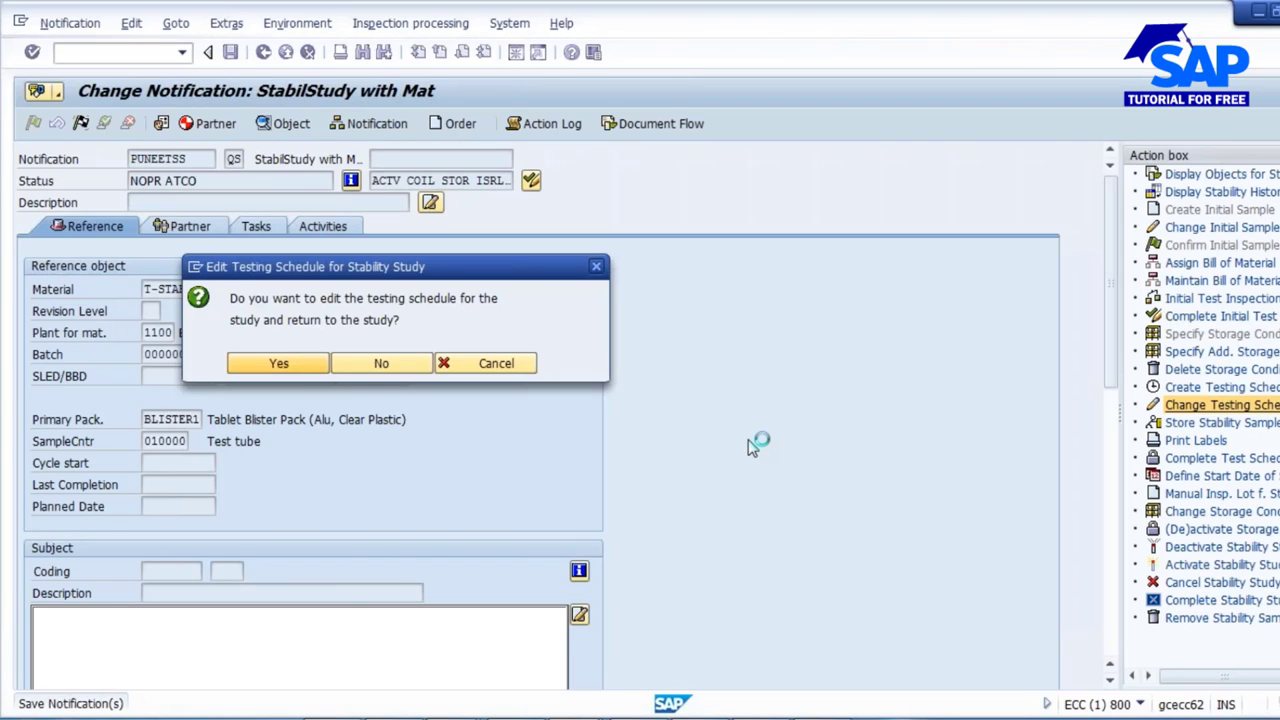
key("Return")
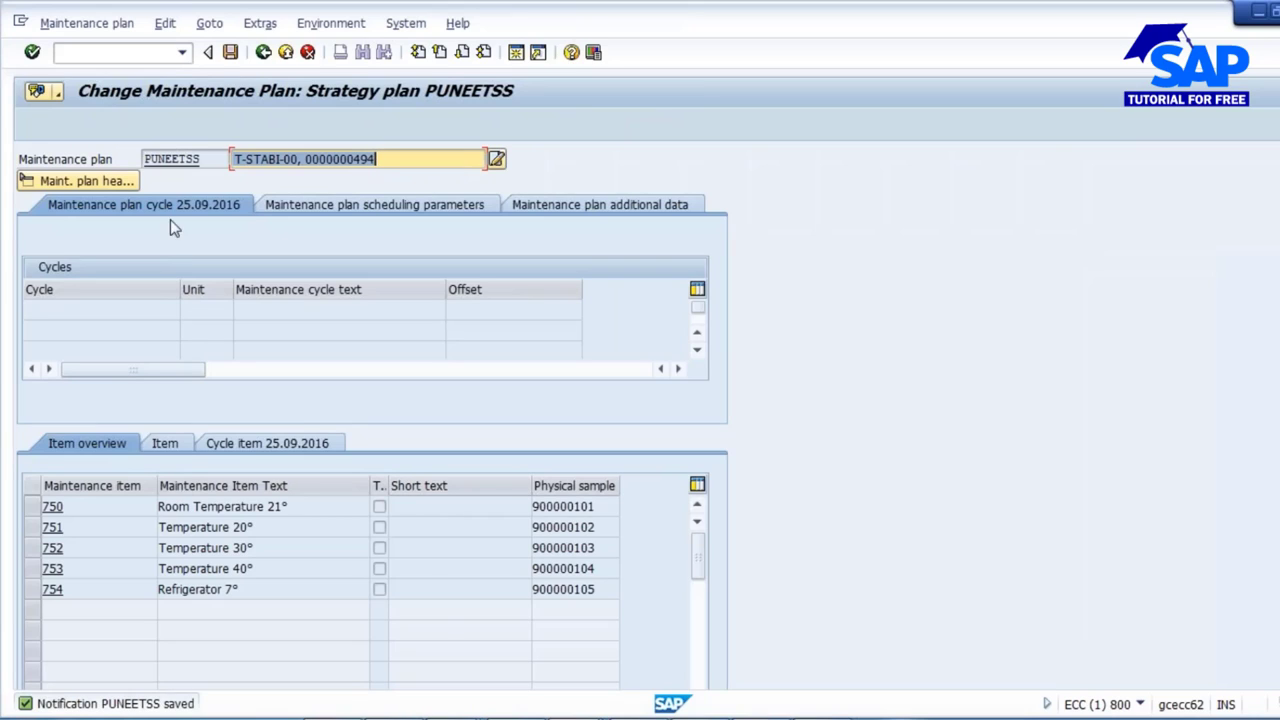
left_click(230, 52)
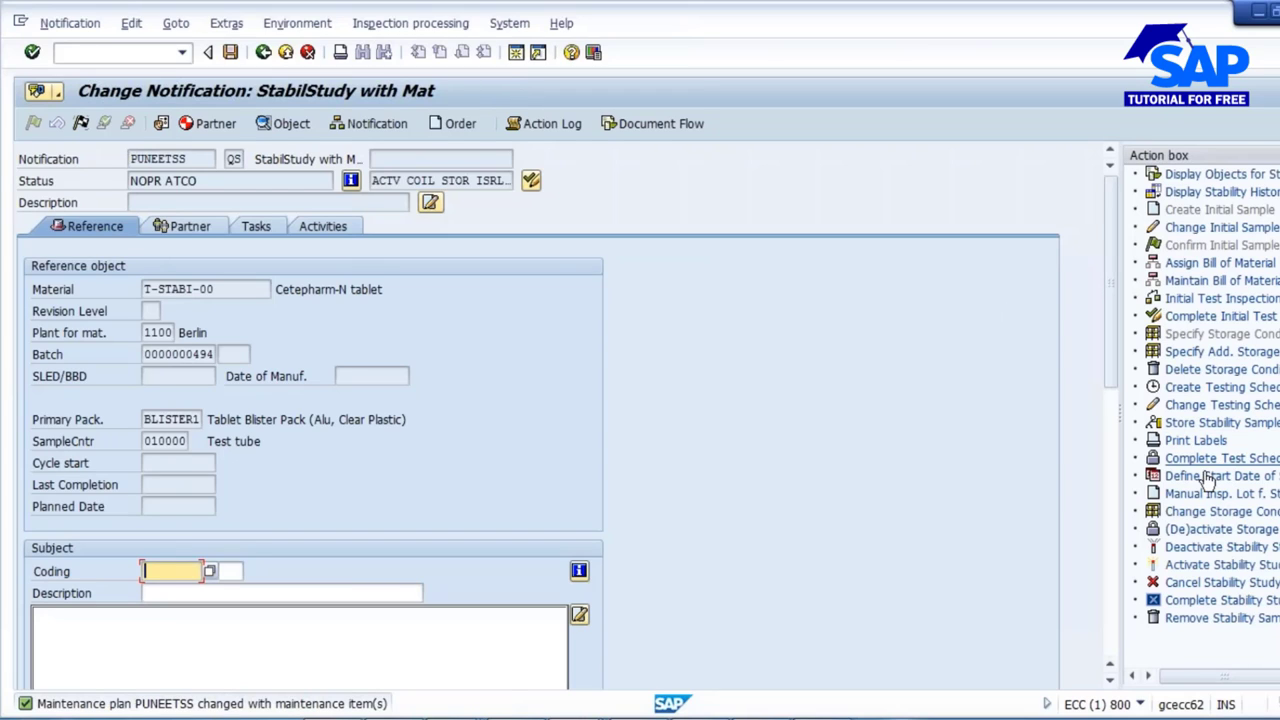
Try again to define the start date of the study, and cancel the function.
left_click(1203, 480)
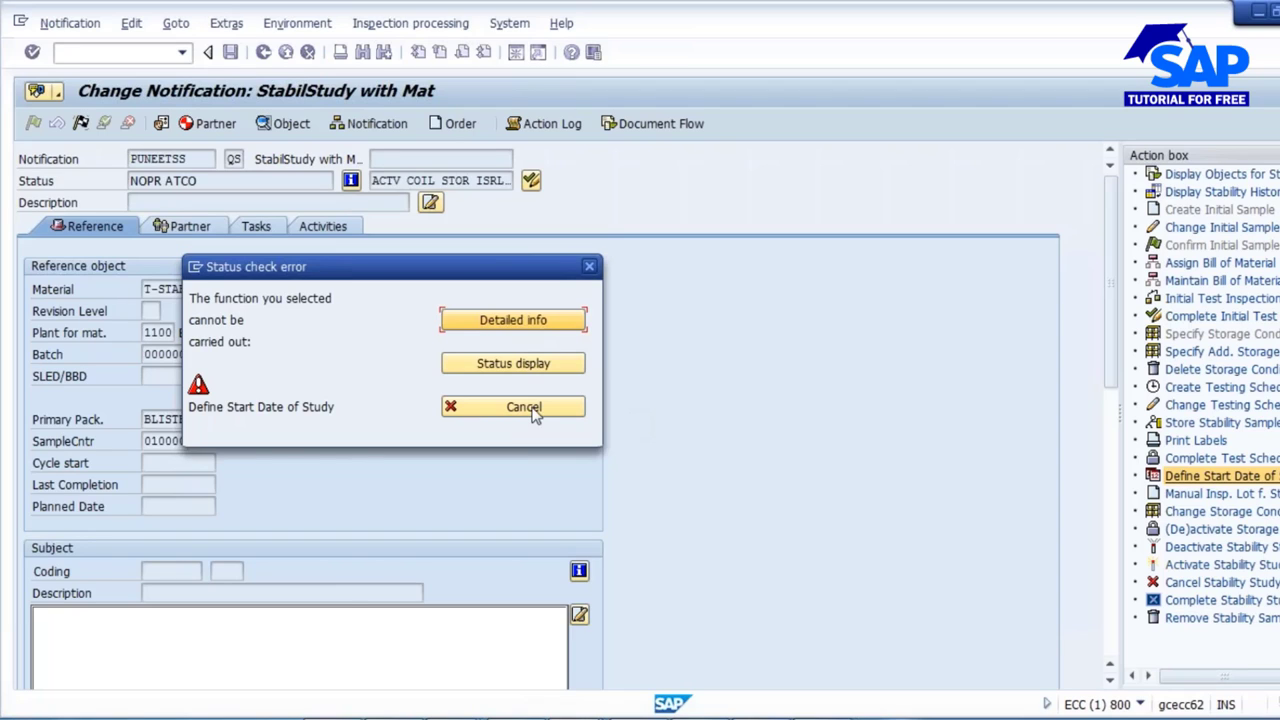
left_click(533, 410)
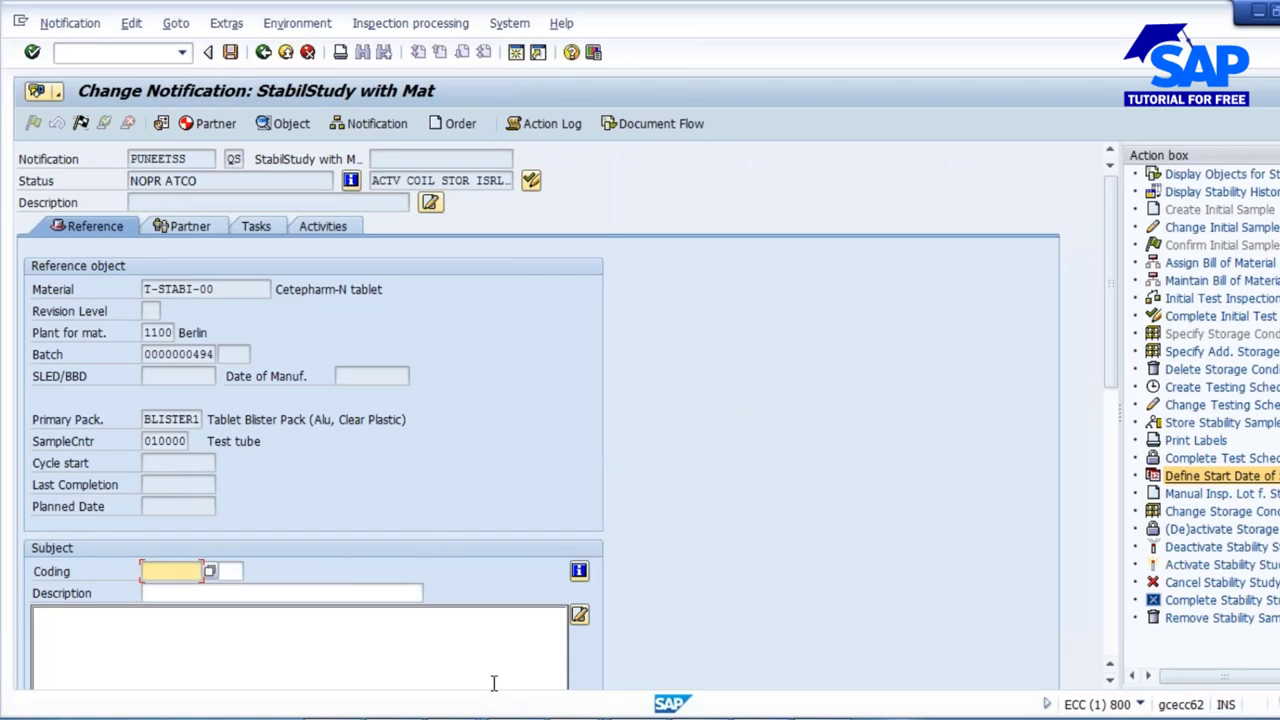
Switch to the inspection lot worklist session, call transaction IP11 there and decline to display the locked data.
key("alt+Tab")
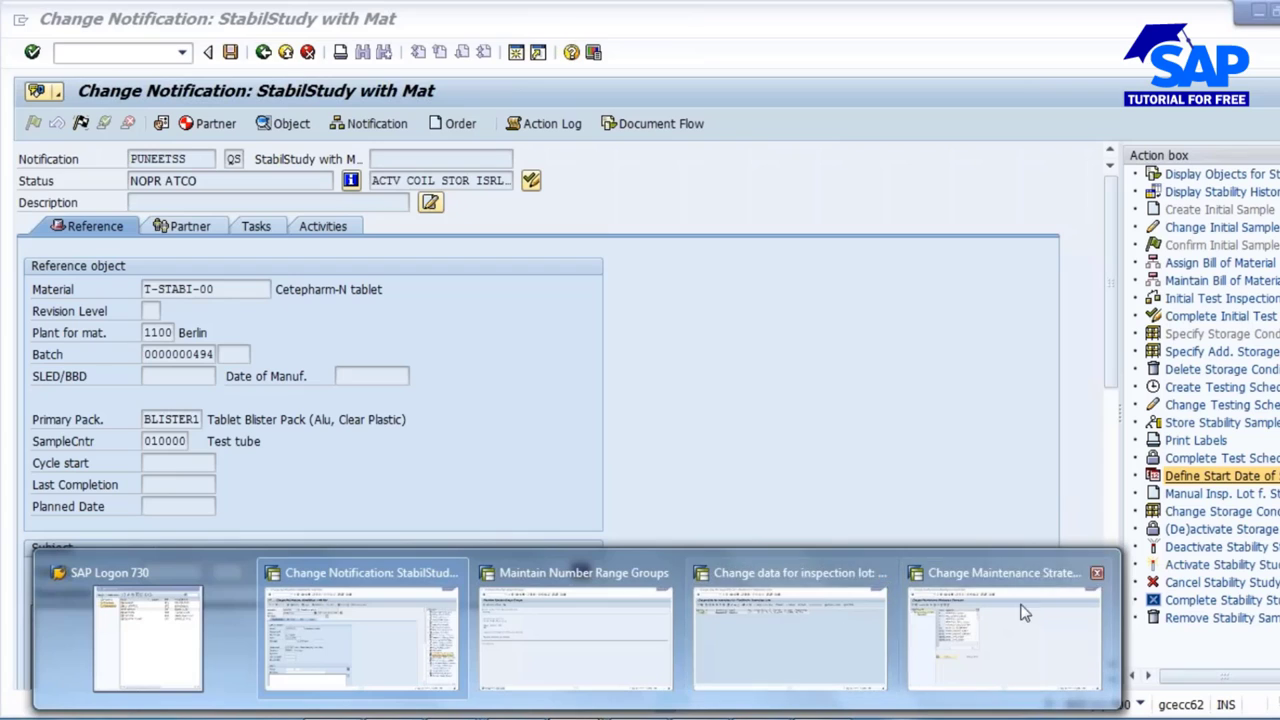
left_click_drag(197, 160, 130, 160)
key("Right")
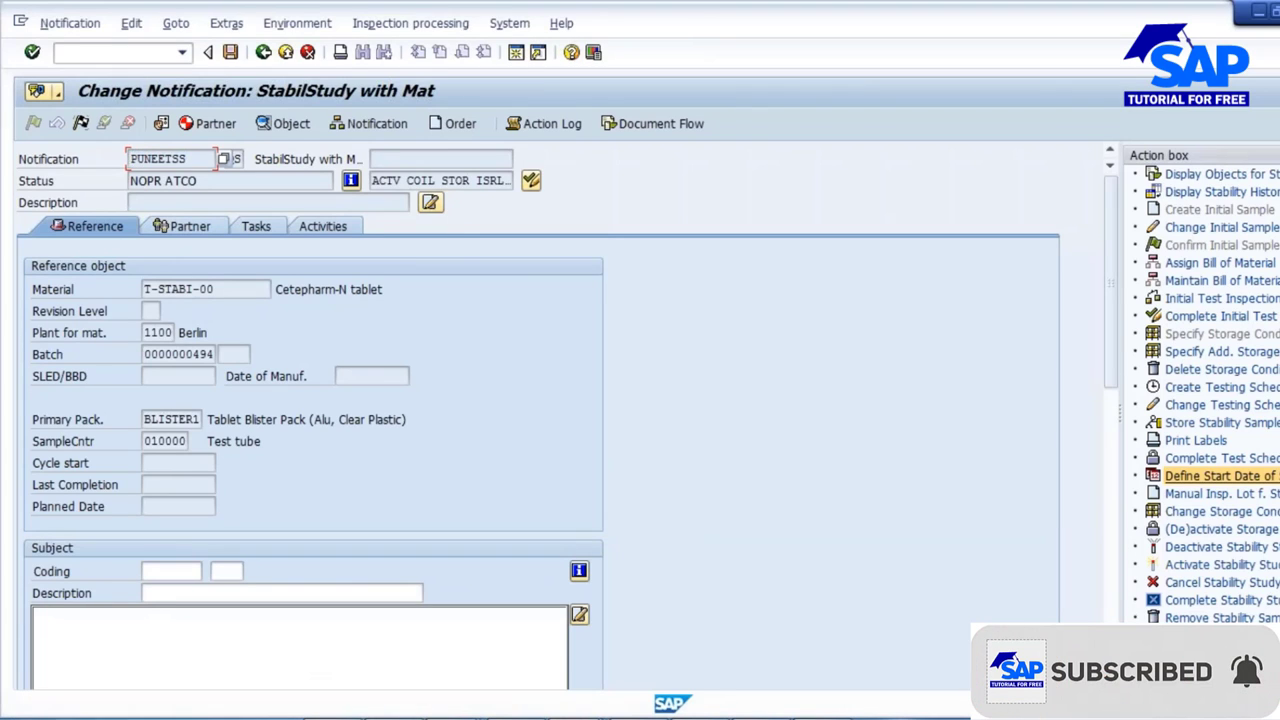
key("alt+Tab")
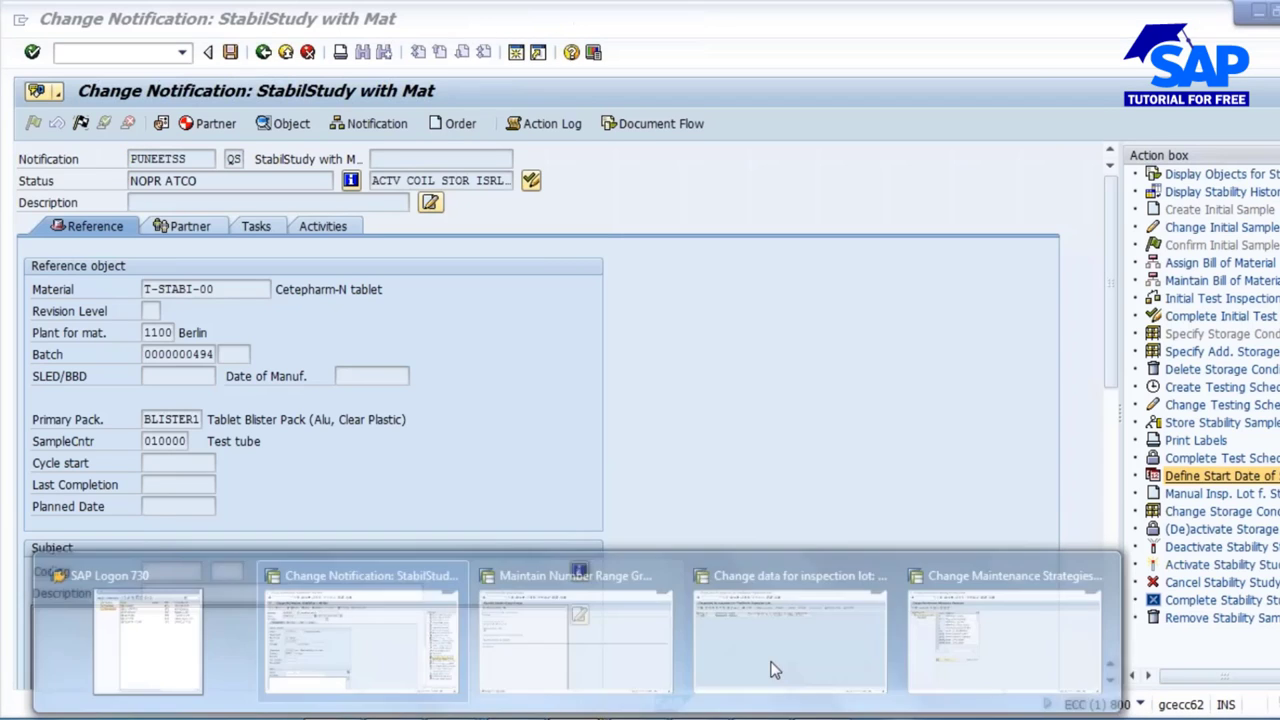
left_click(760, 615)
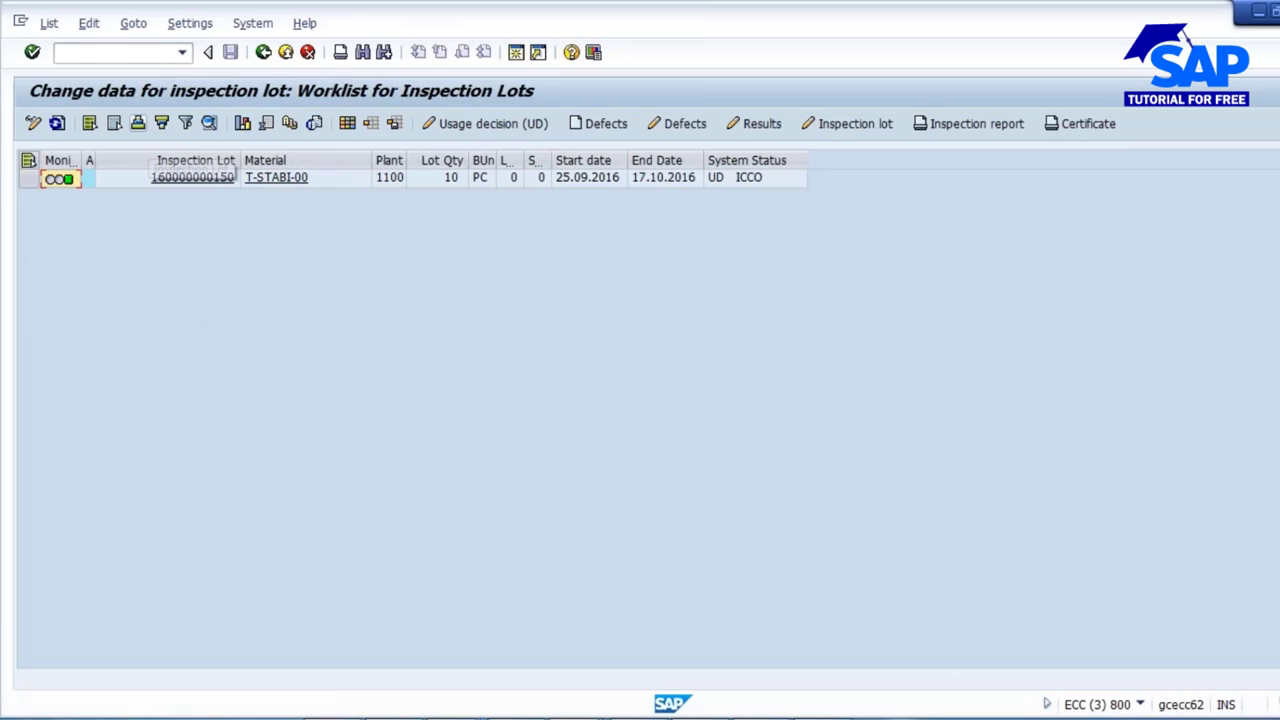
left_click(106, 52)
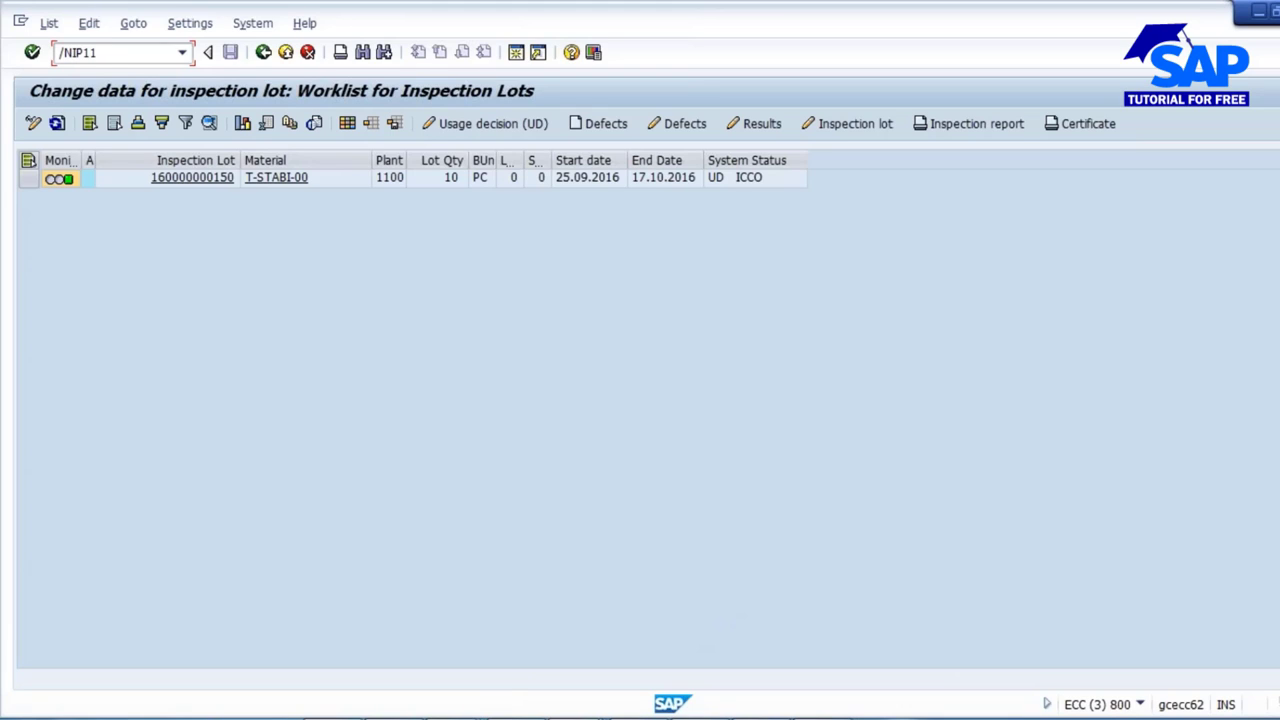
key("Return")
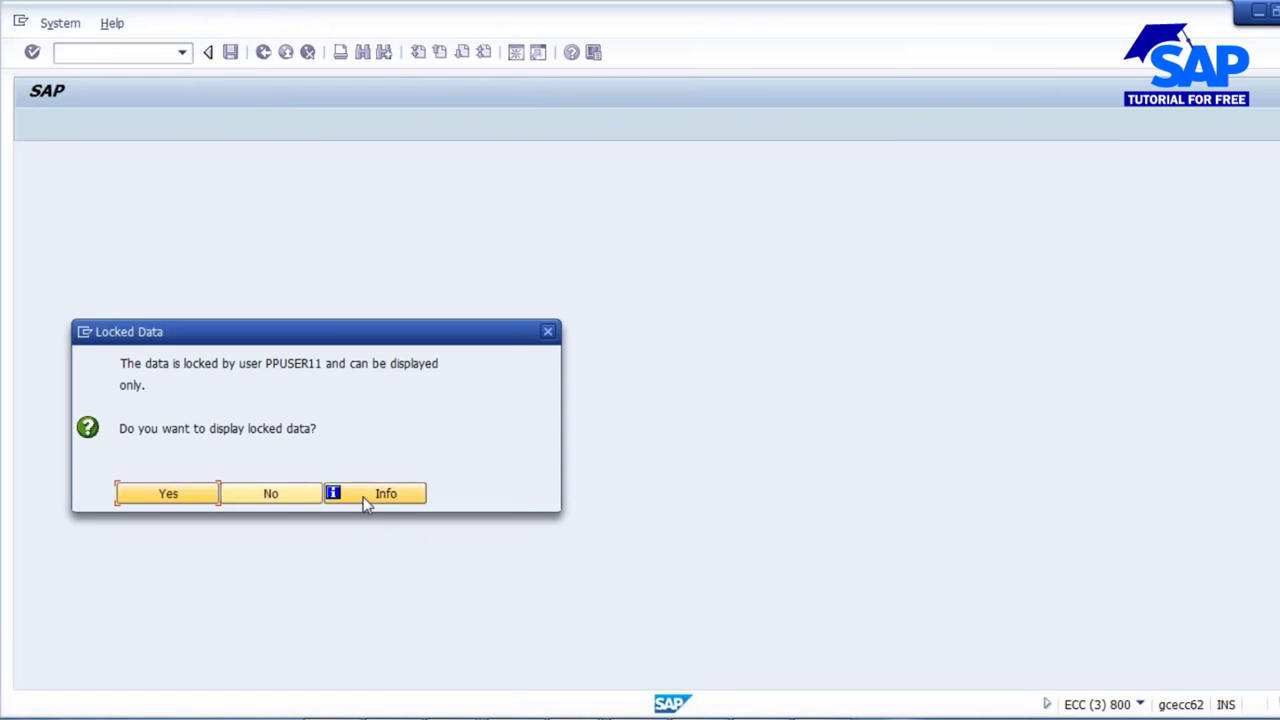
left_click(280, 495)
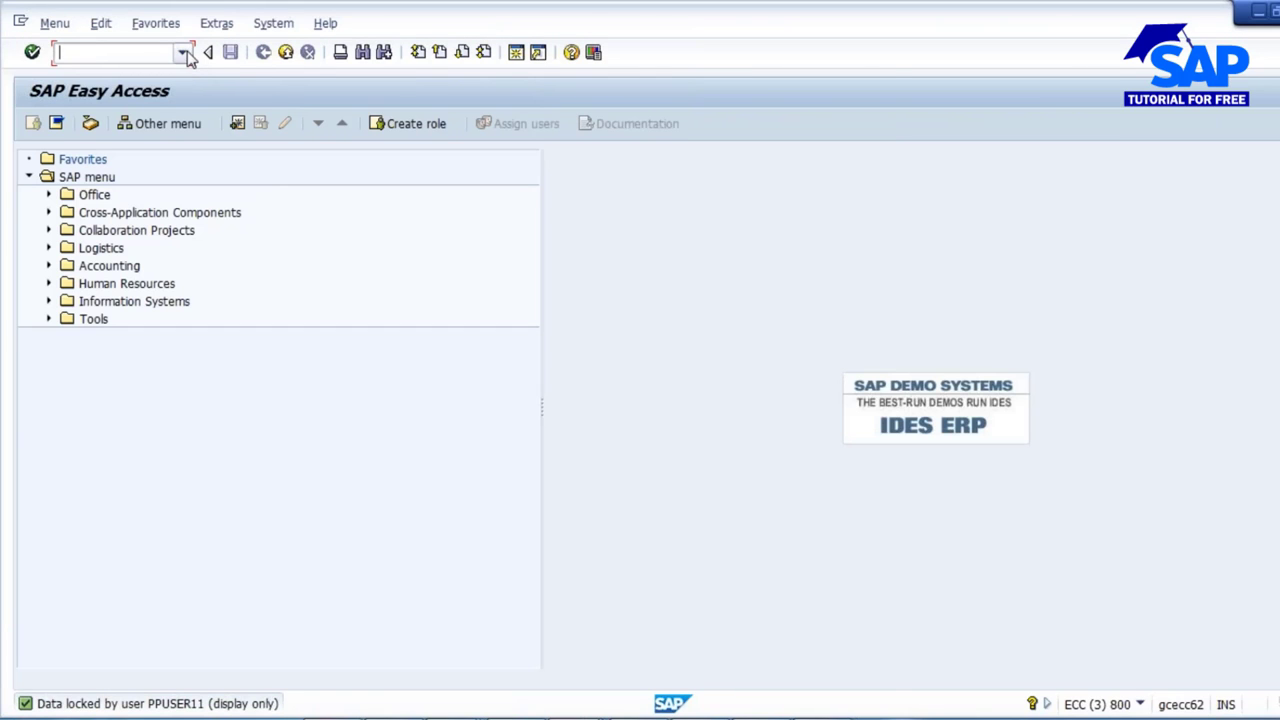
Browse the SAP menu under Logistics, Plant Maintenance, Preventive Maintenance and Maintenance Planning for the maintenance plan scheduling transactions.
left_click(48, 247)
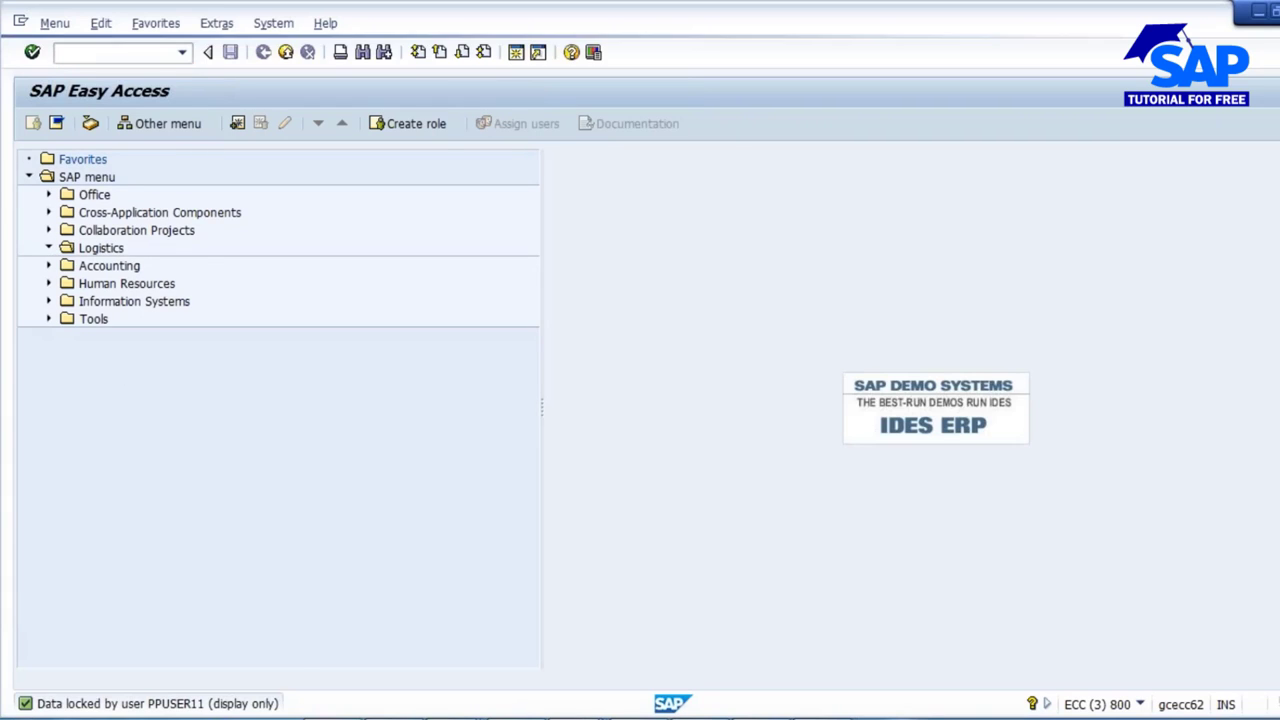
left_click(69, 355)
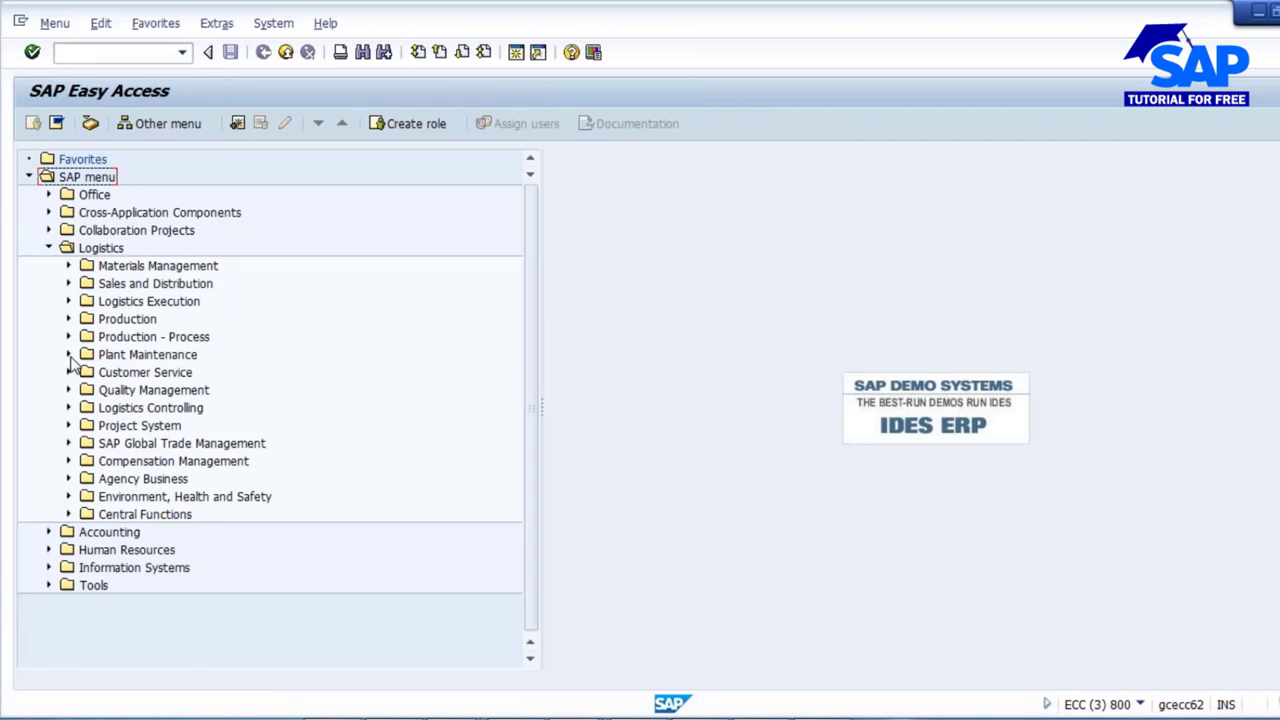
left_click(88, 408)
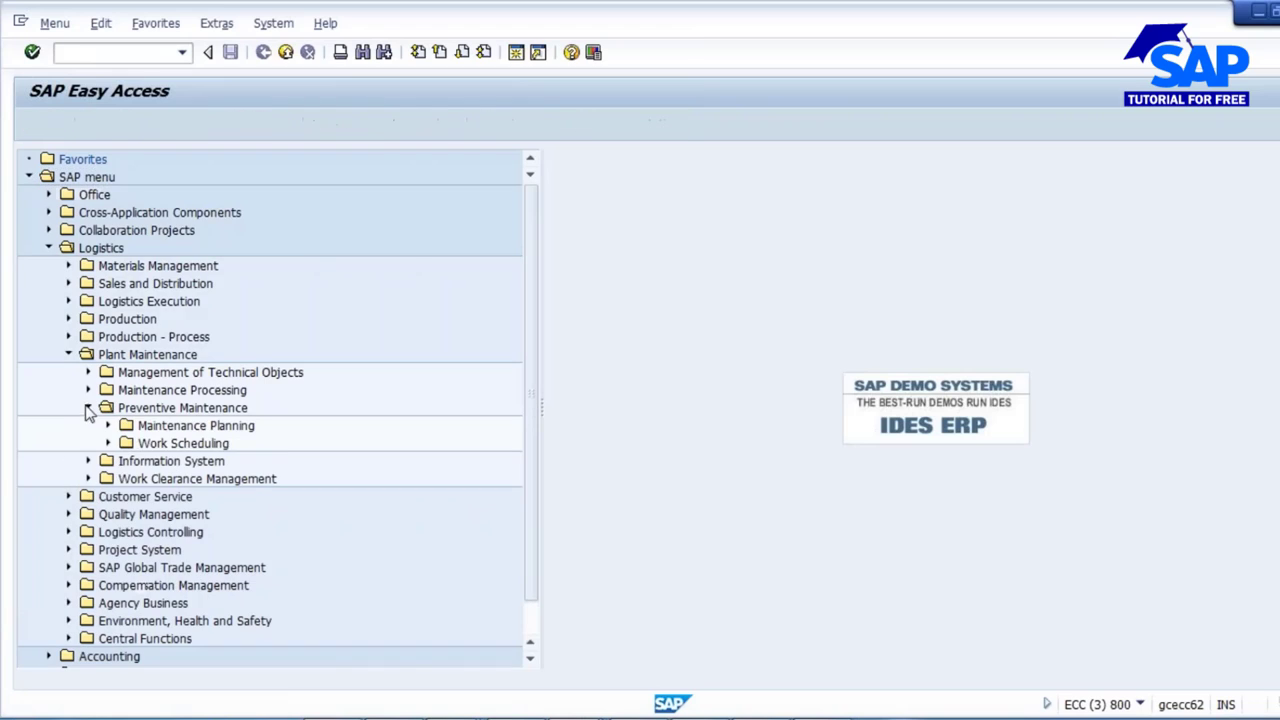
left_click(108, 443)
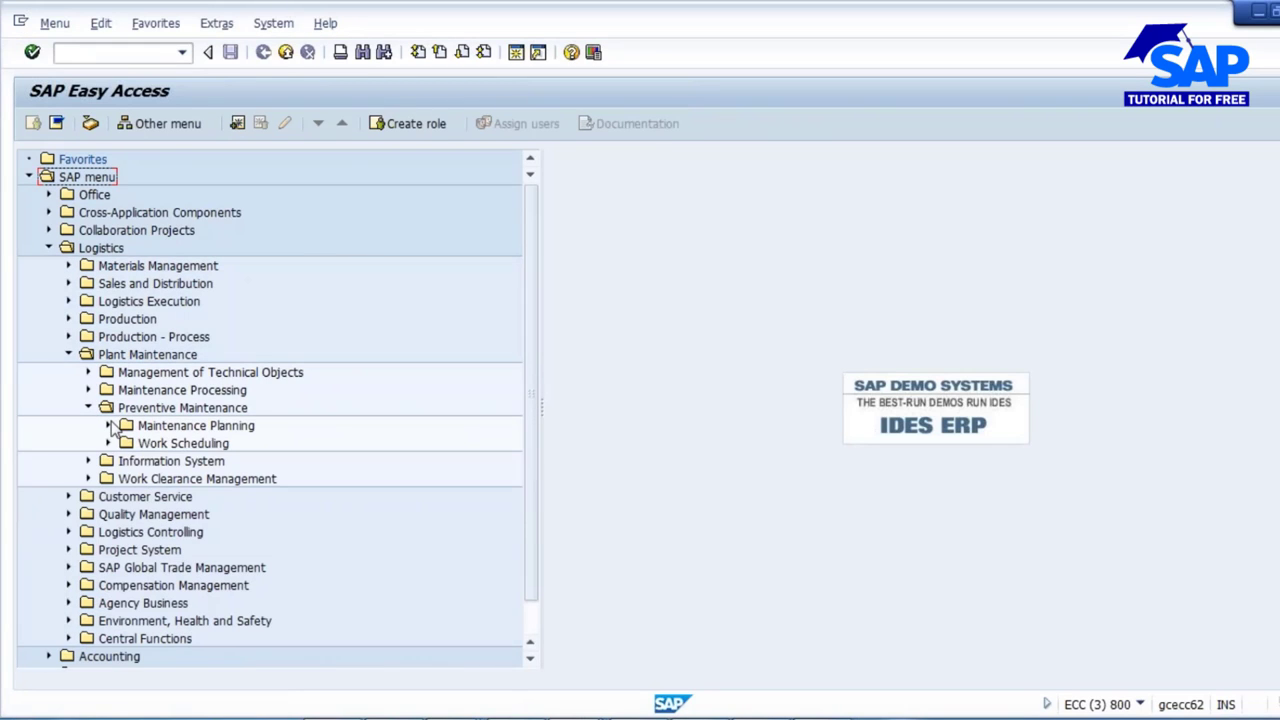
left_click(109, 426)
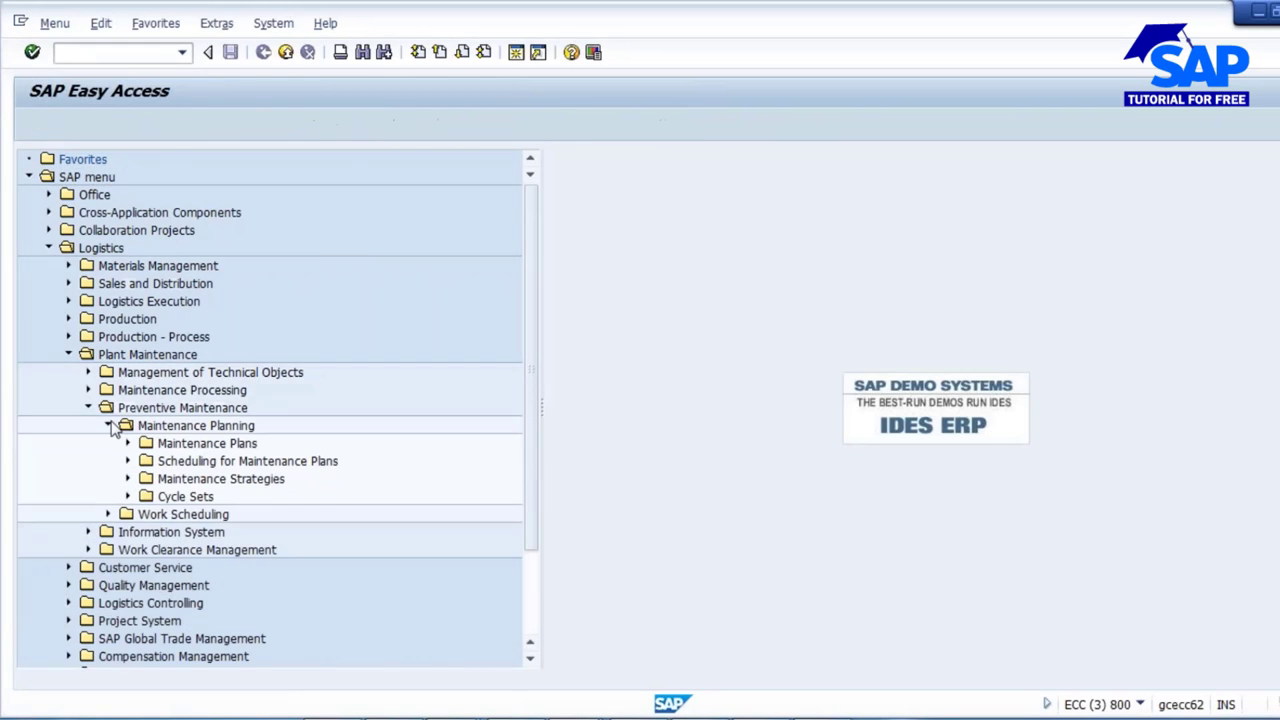
left_click(127, 462)
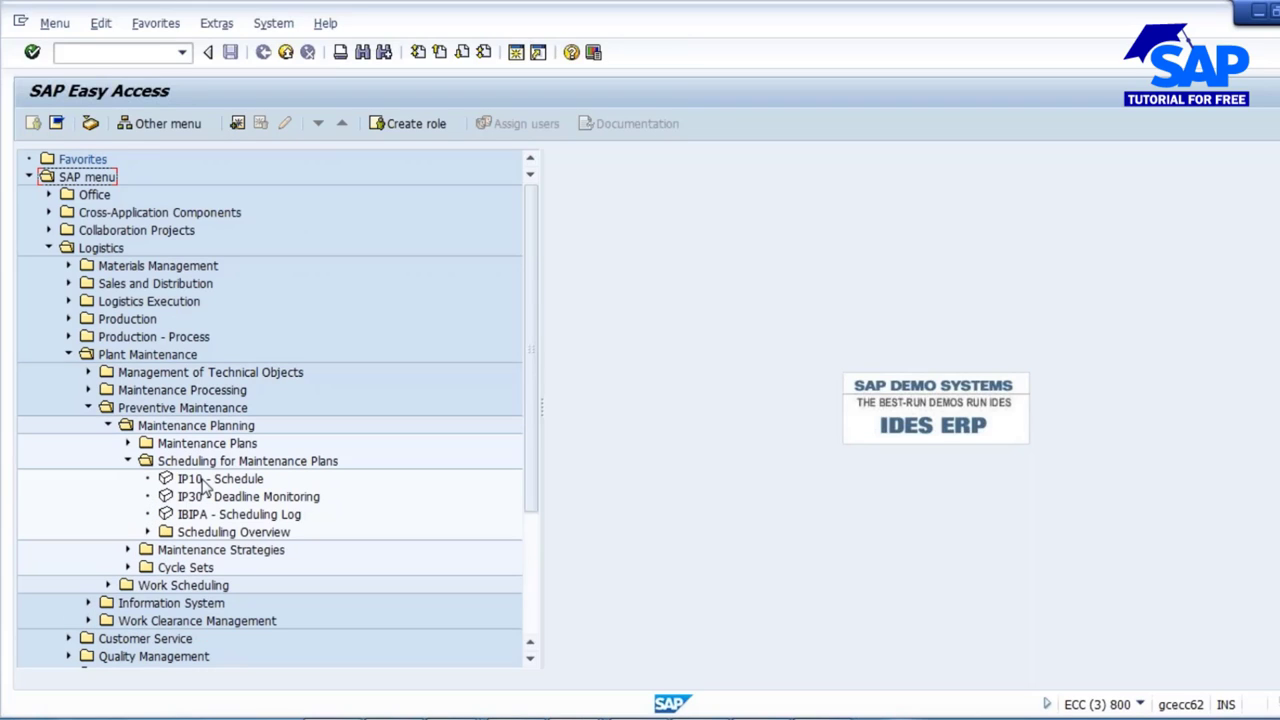
Open the study's maintenance plan for changing with transaction IP02.
left_click(100, 52)
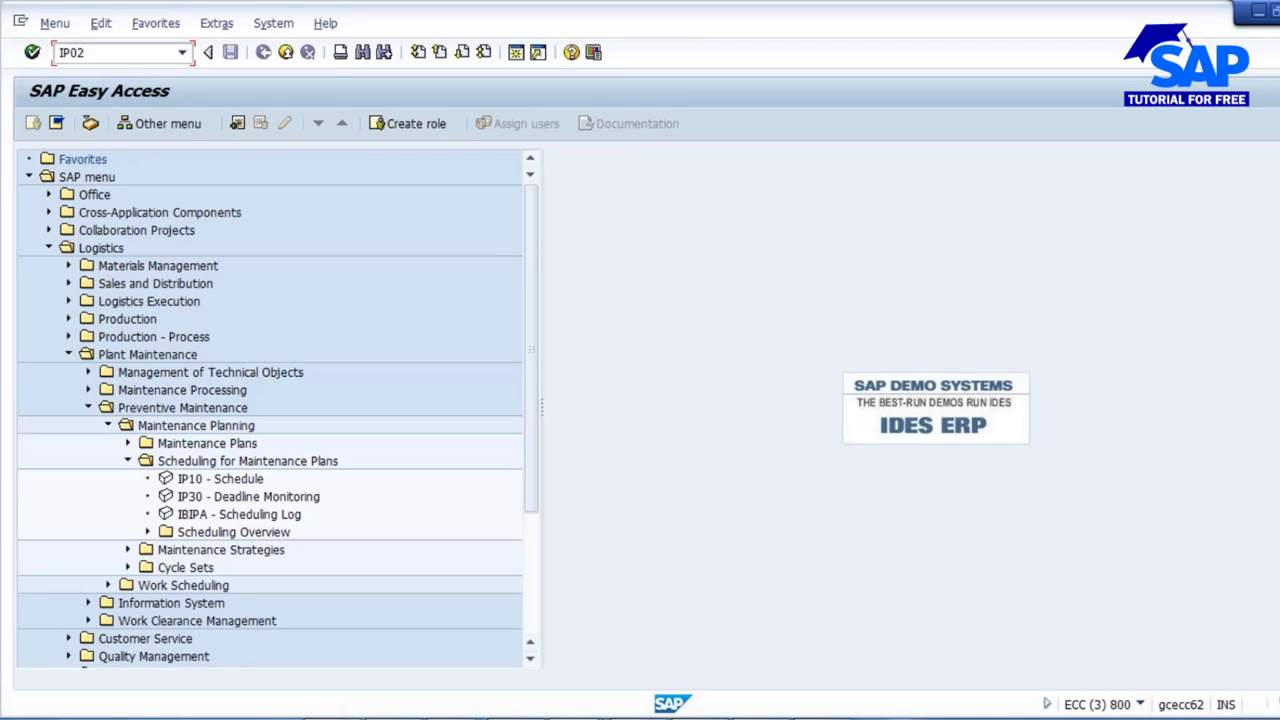
key("Return")
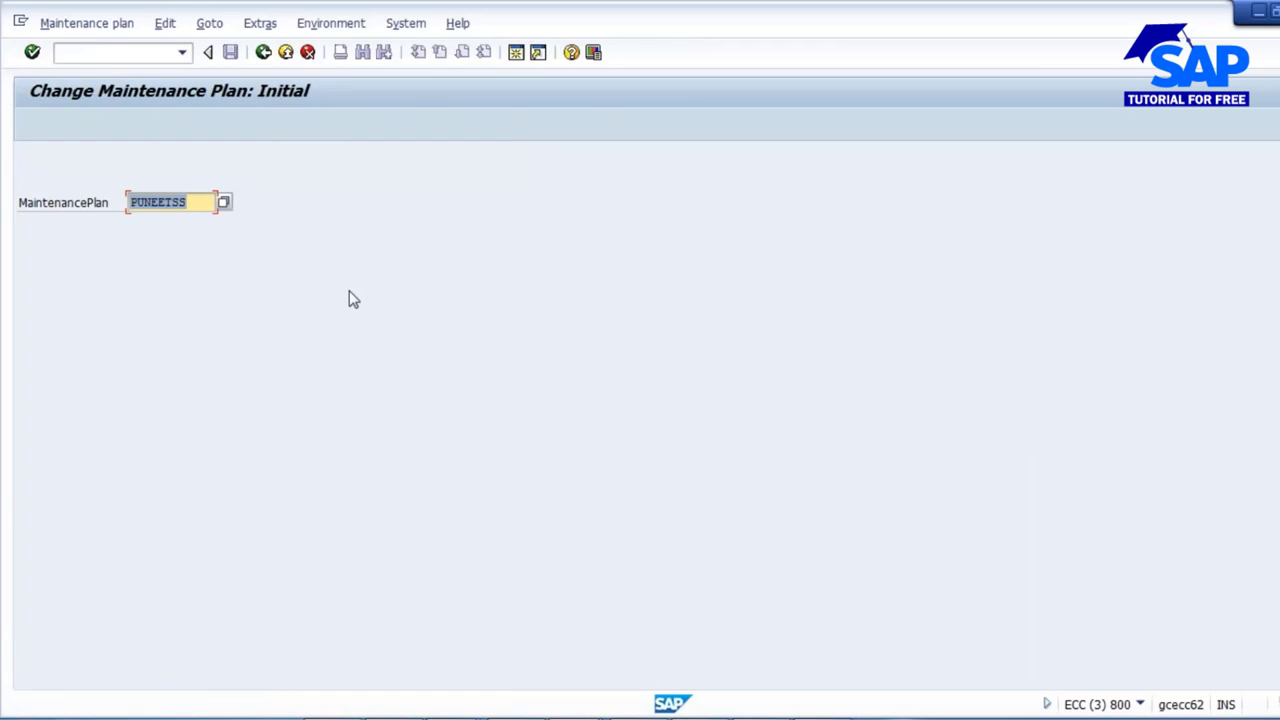
key("Return")
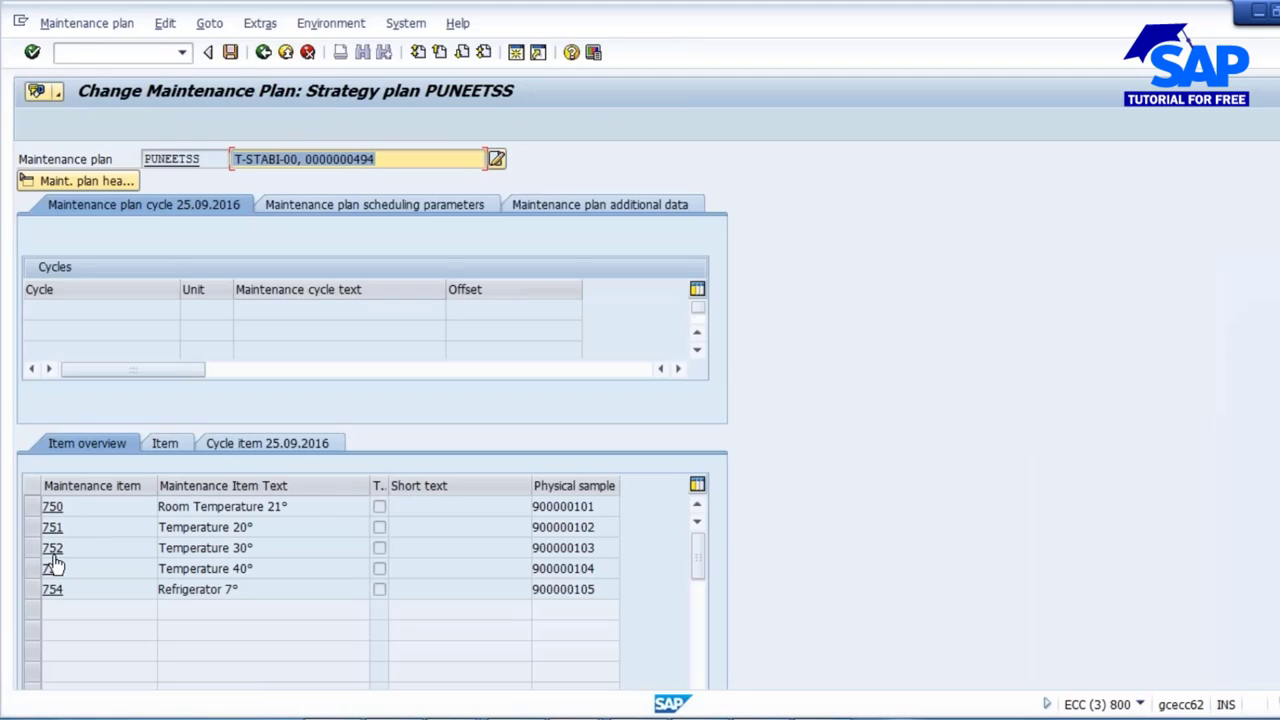
Assign the inspection plan with group 39 and group counter 1 to the Room Temperature 21° maintenance item.
left_click(32, 507)
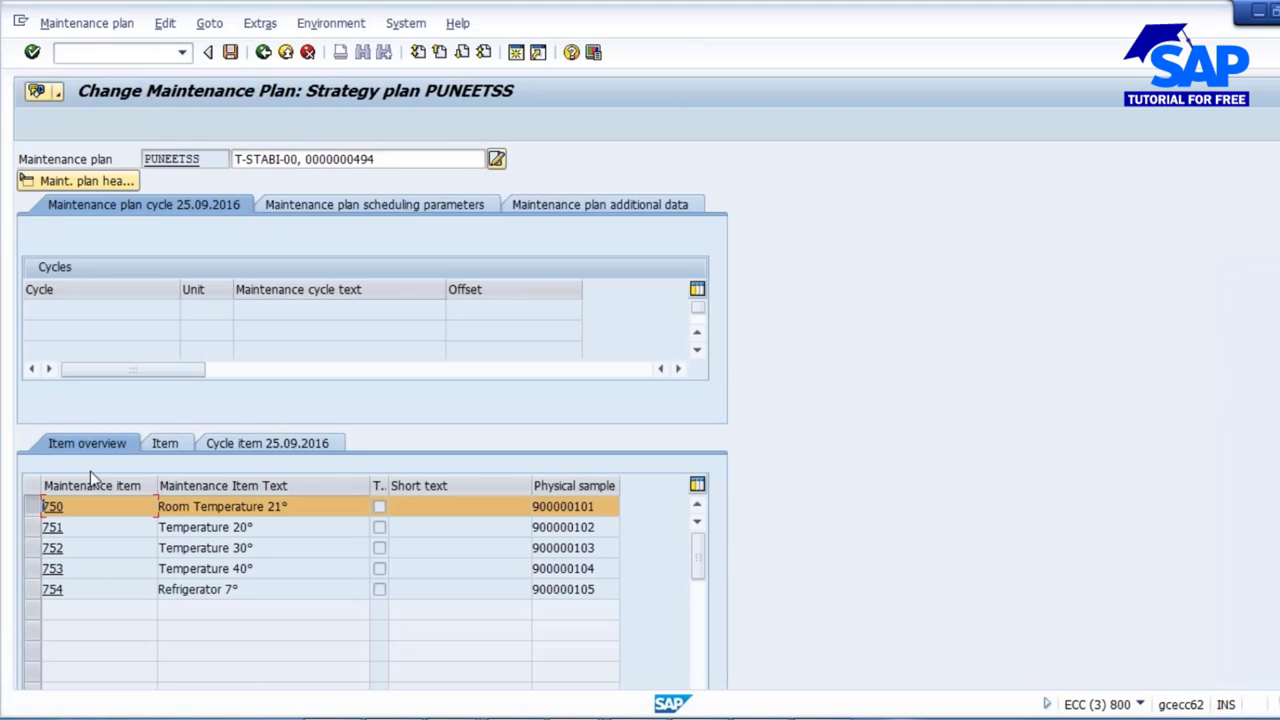
key("Page_Down")
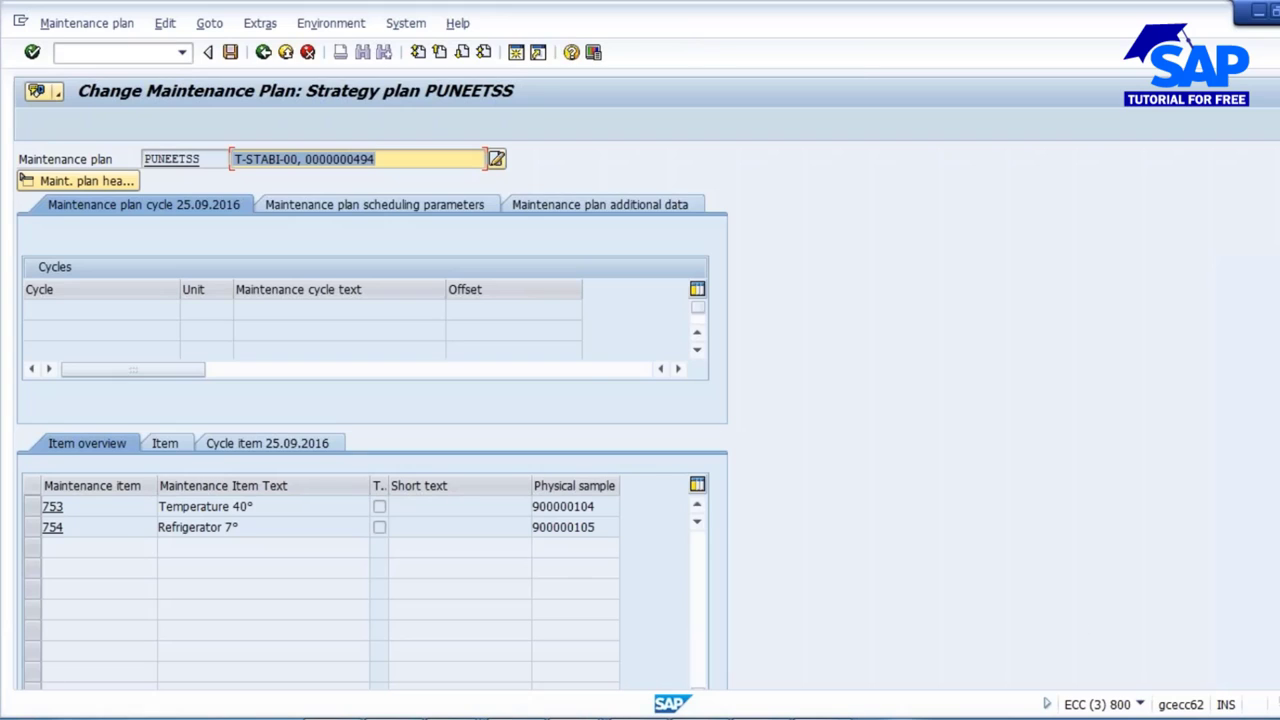
scroll(372, 400, "down", 3)
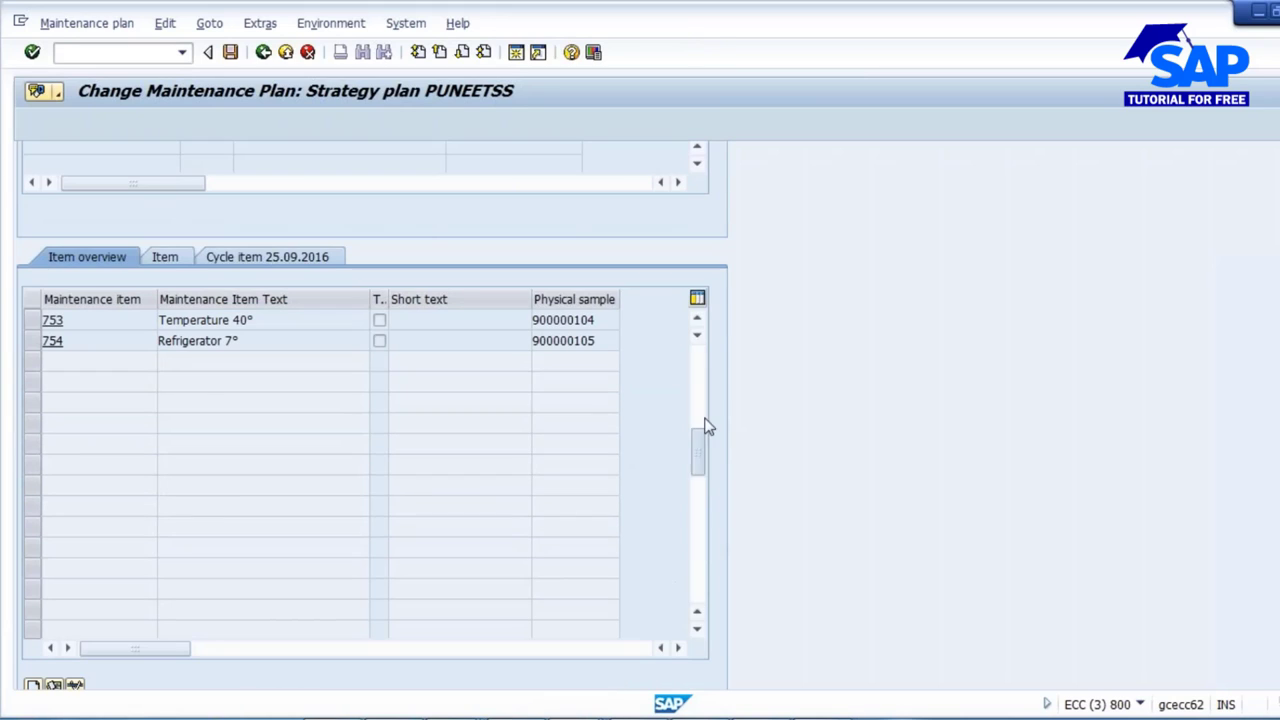
left_click(32, 356)
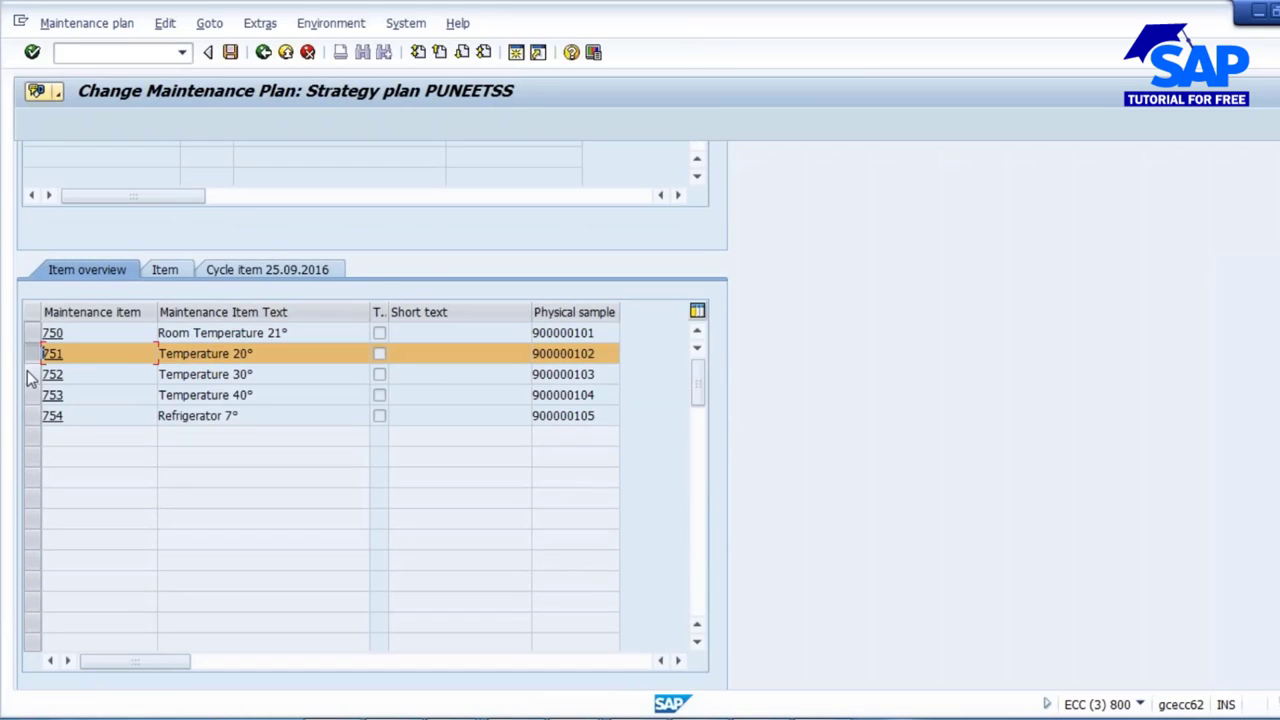
left_click(33, 334)
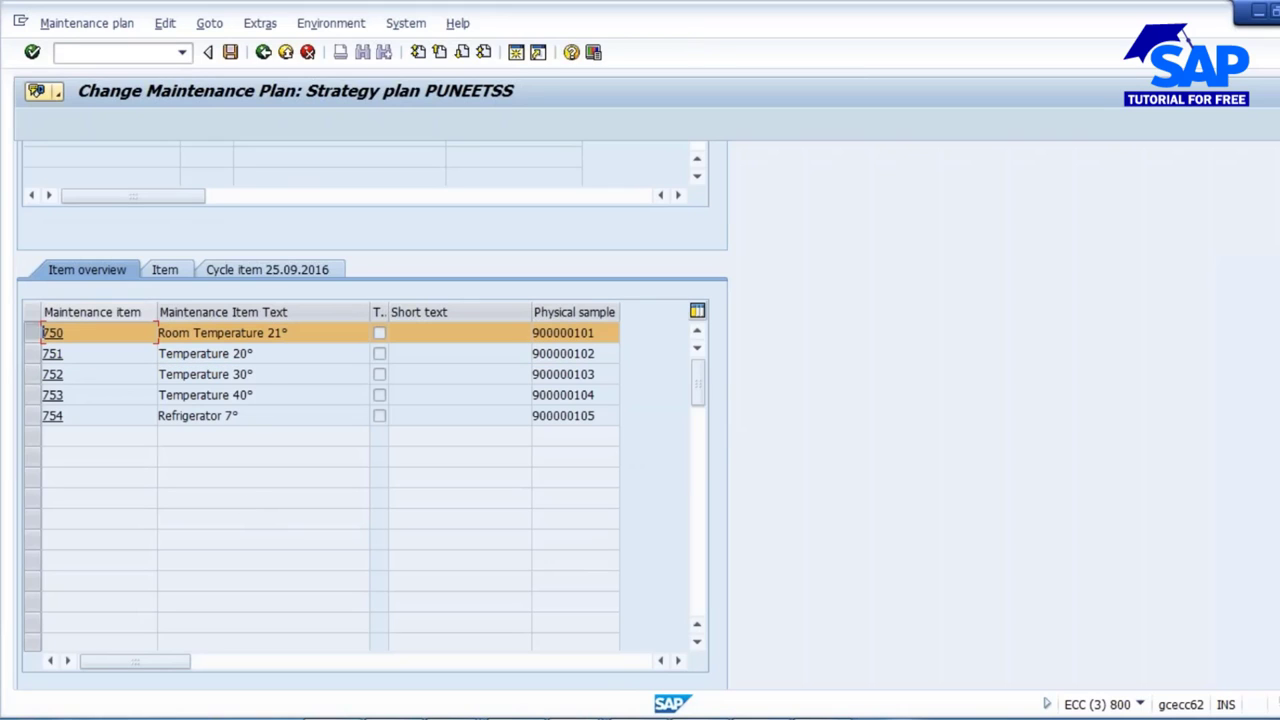
left_click(168, 270)
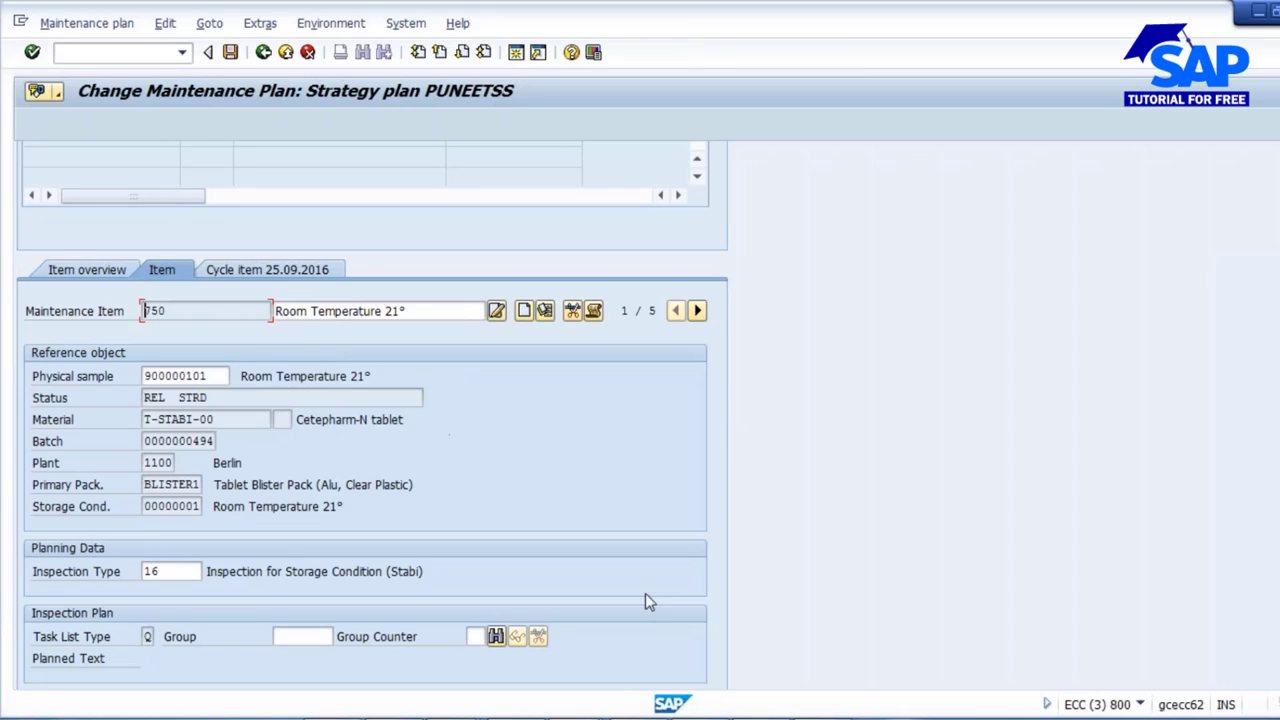
left_click(305, 637)
type("3")
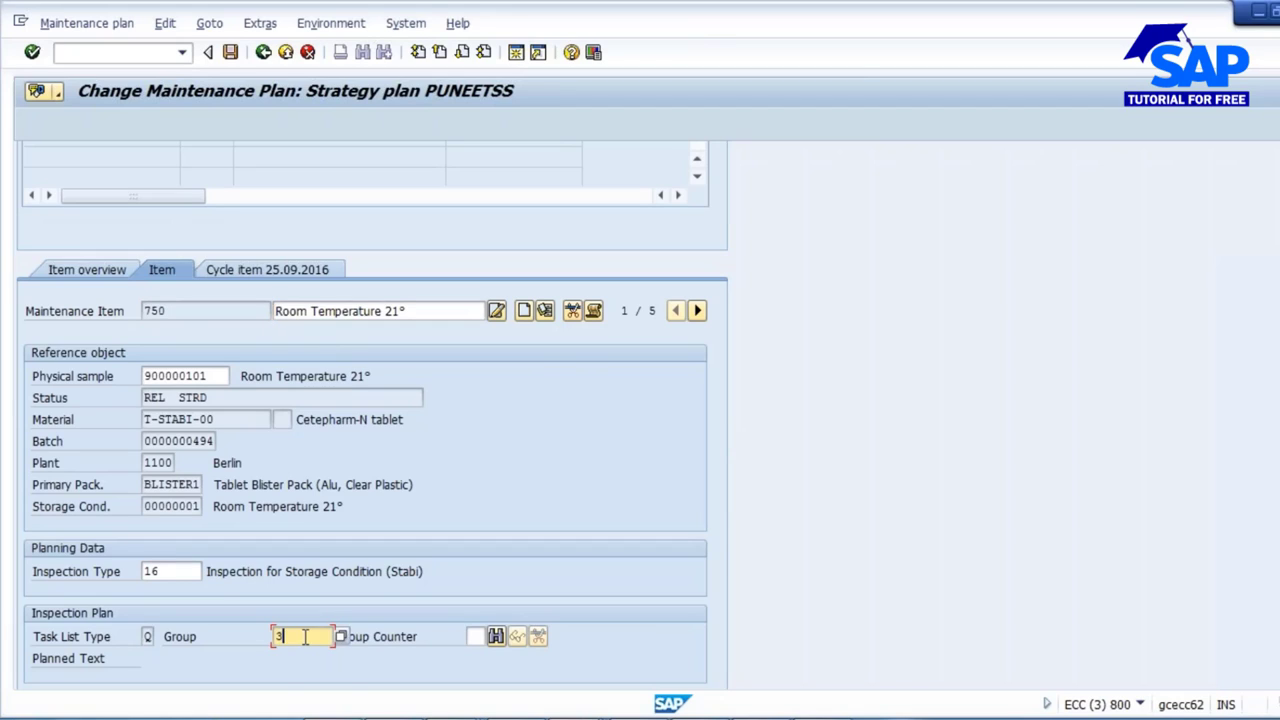
type("9")
key("Tab")
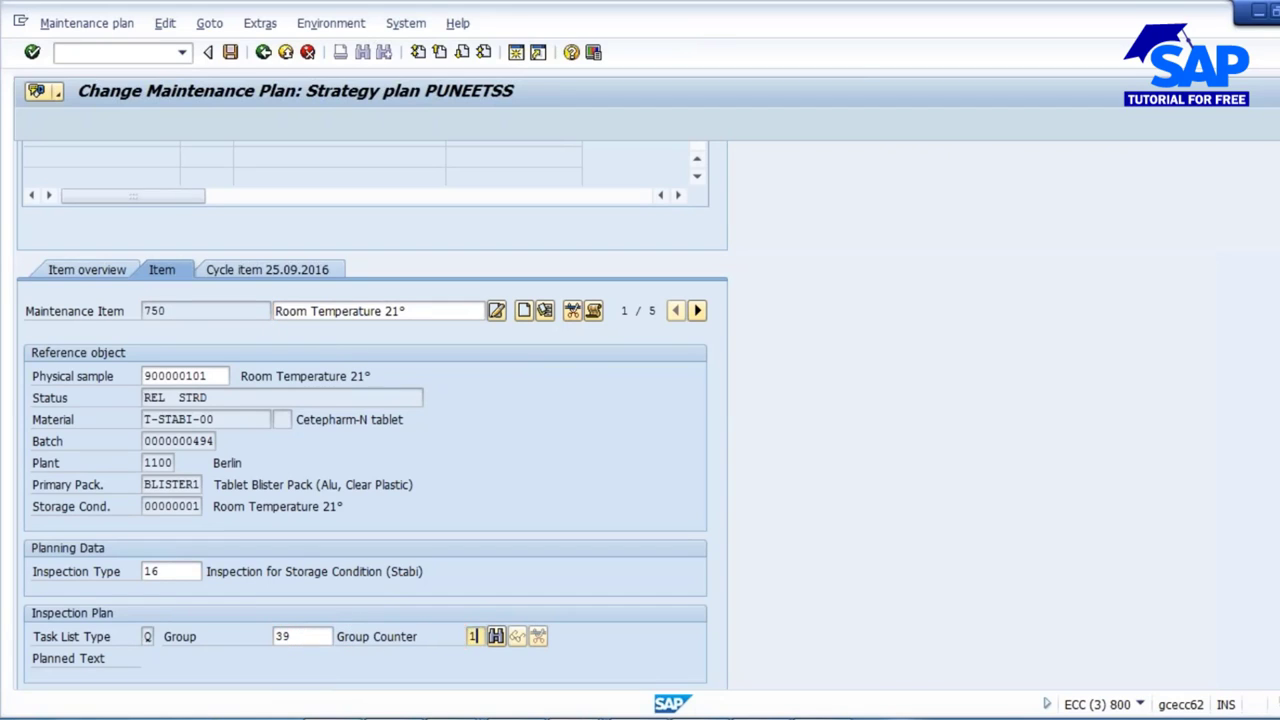
type("1")
key("Return")
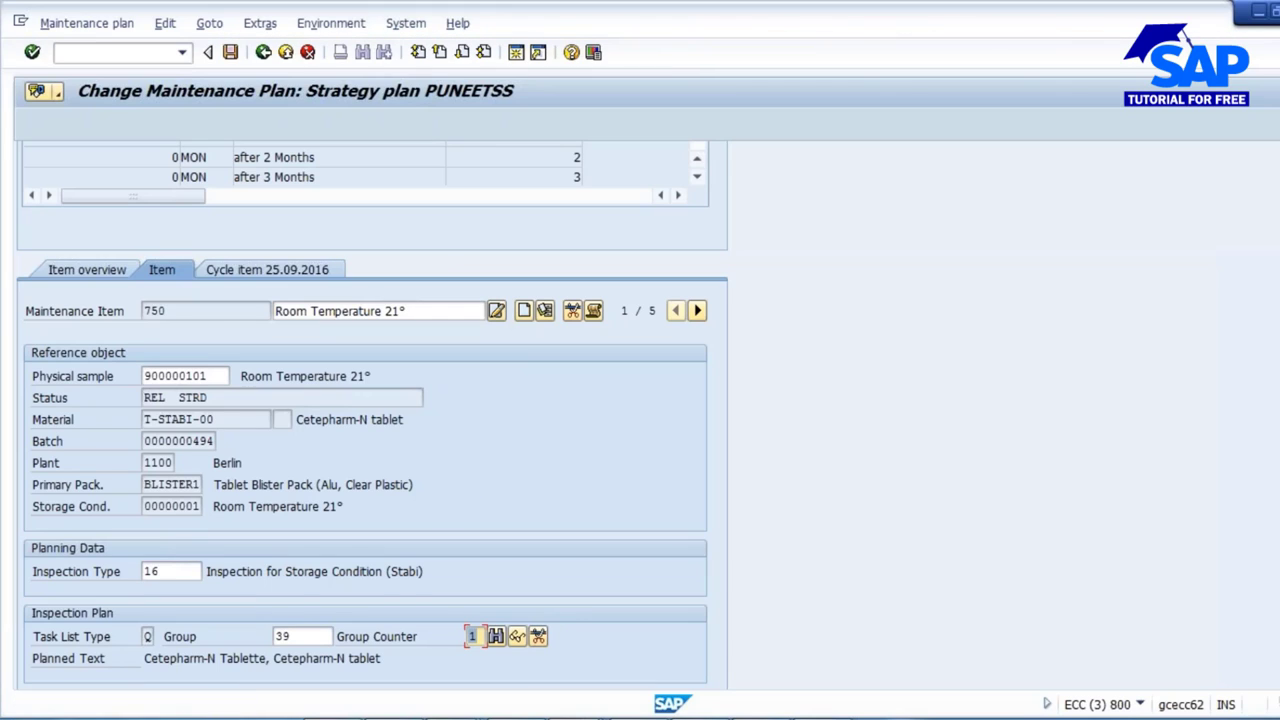
Assign inspection plan group 39, group counter 1, to the Temperature 20° maintenance item.
left_click(697, 311)
left_click(286, 638)
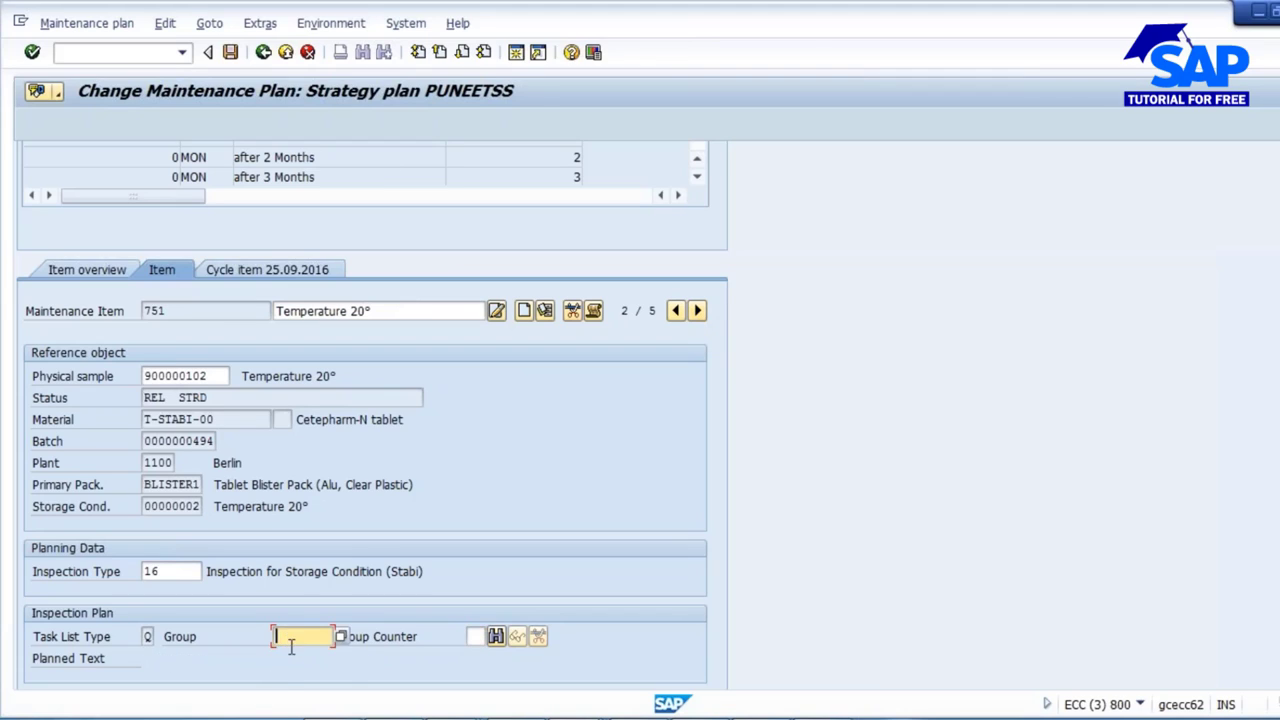
left_click(303, 657)
left_click(474, 636)
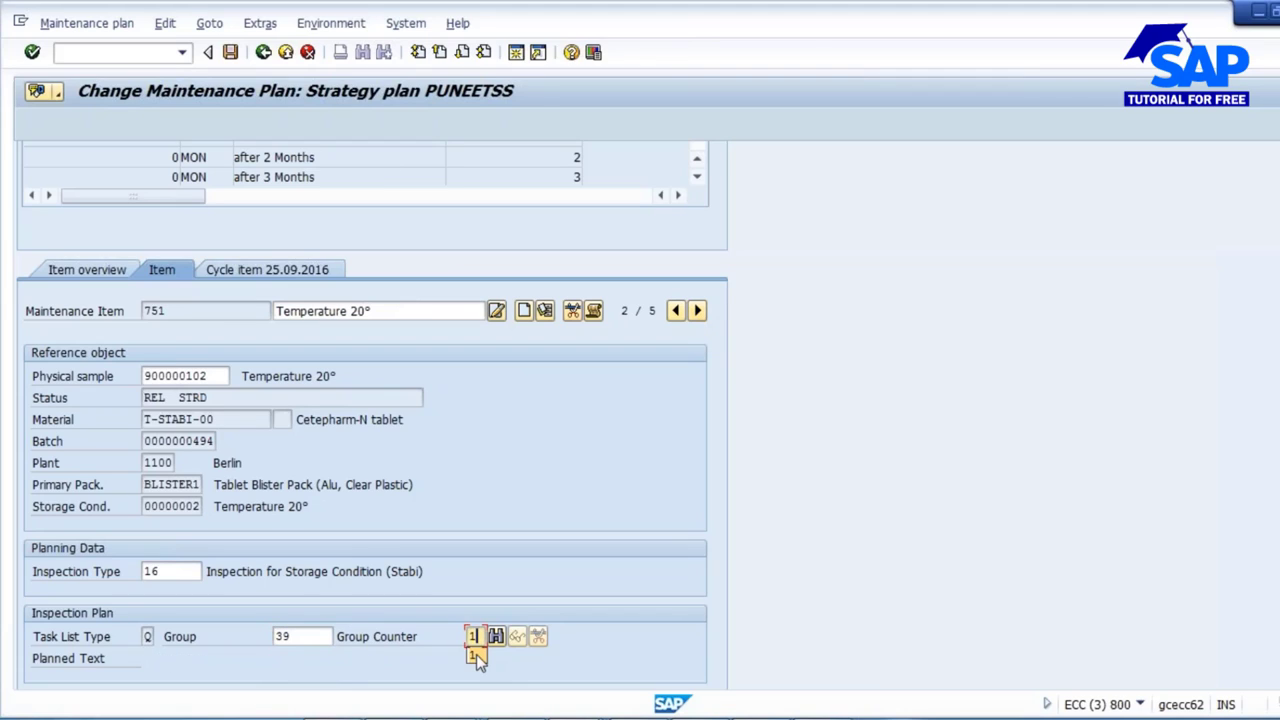
Assign inspection plan group 39, group counter 1, to the Temperature 30° maintenance item and go to the Temperature 40° item.
left_click(697, 311)
left_click(474, 636)
left_click(298, 637)
left_click(290, 654)
left_click(474, 636)
left_click(697, 311)
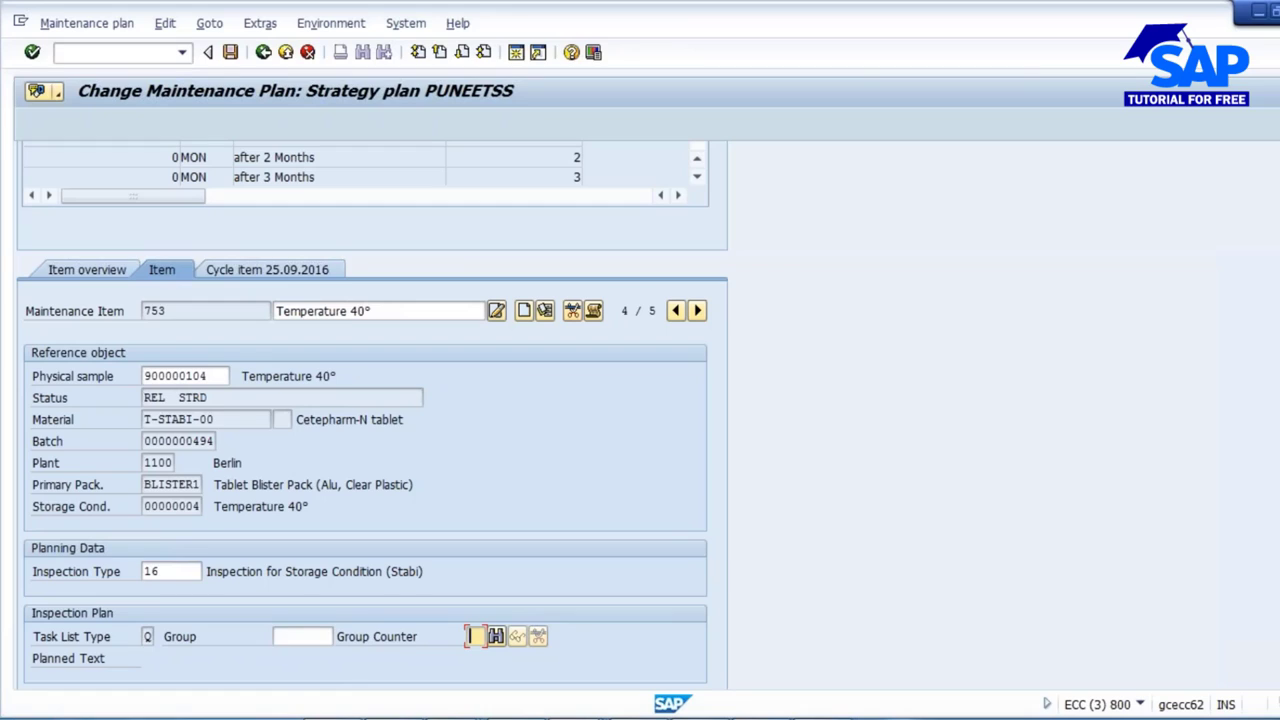
Assign inspection plan group 39, group counter 1, to the Temperature 40° maintenance item and go to the Refrigerator 7° item.
left_click(298, 637)
left_click(290, 654)
left_click(474, 636)
left_click(697, 311)
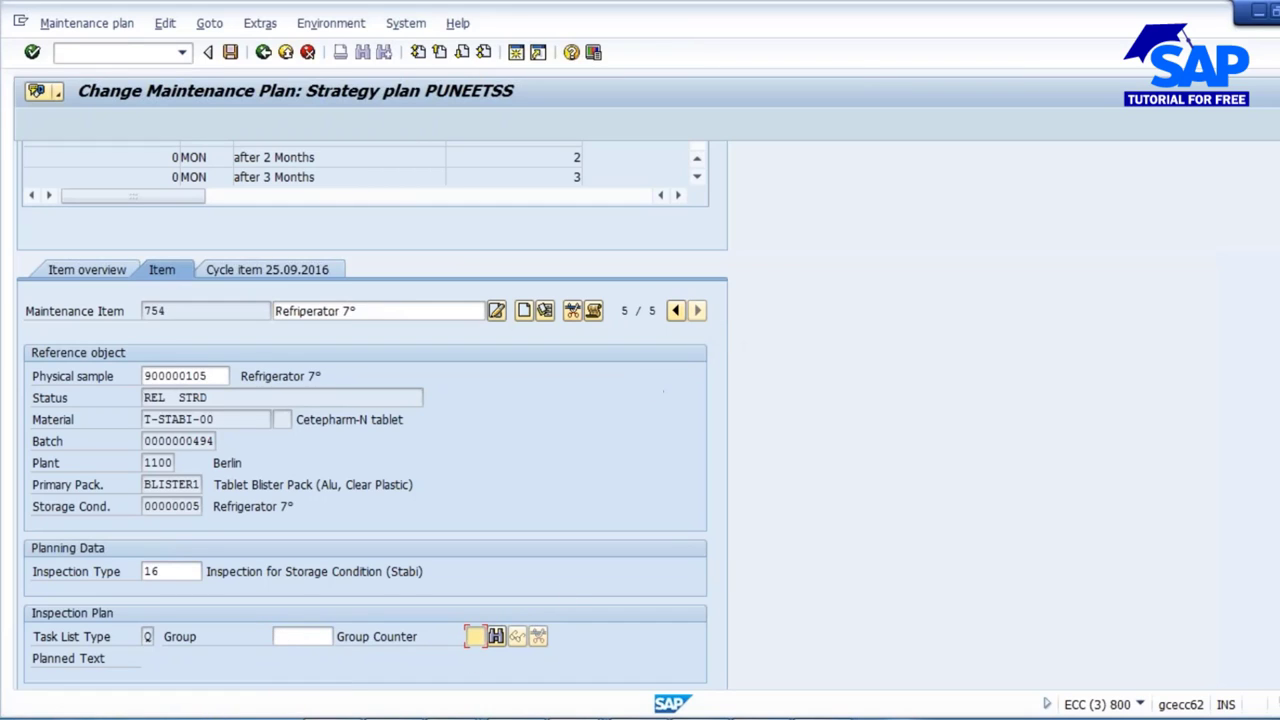
Assign the inspection plan with group 39 and group counter 1 to the Refrigerator 7° maintenance item.
left_click(298, 636)
left_click(290, 652)
left_click(474, 636)
type("1")
key("Return")
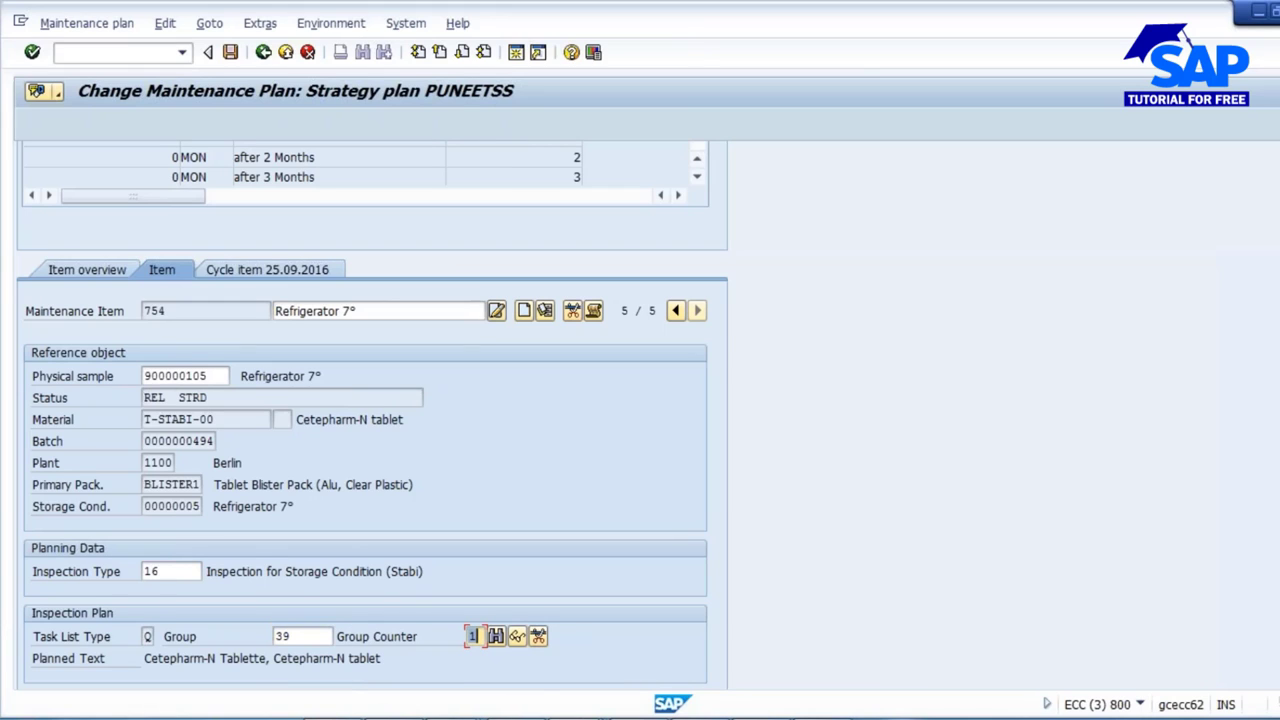
Review the storage-condition items in the maintenance plan's item overview, from Room Temperature 21° to Refrigerator 7°.
scroll(849, 394, "up", 5)
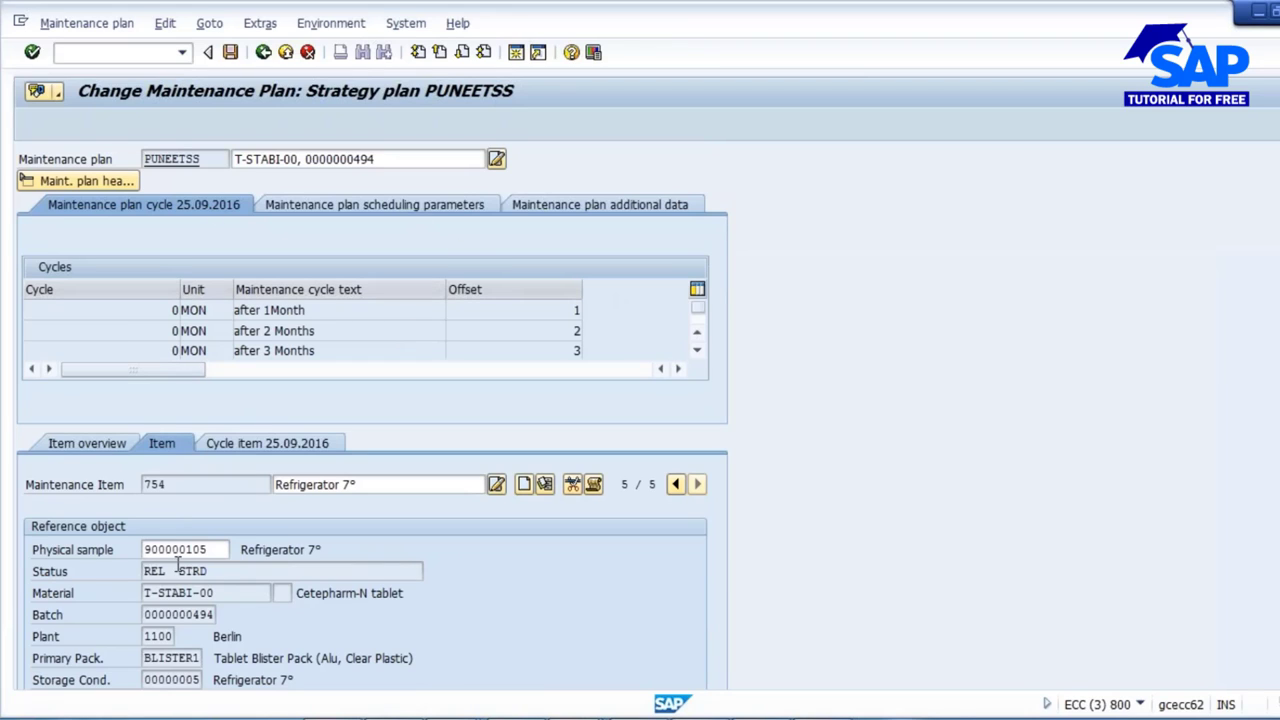
left_click(101, 443)
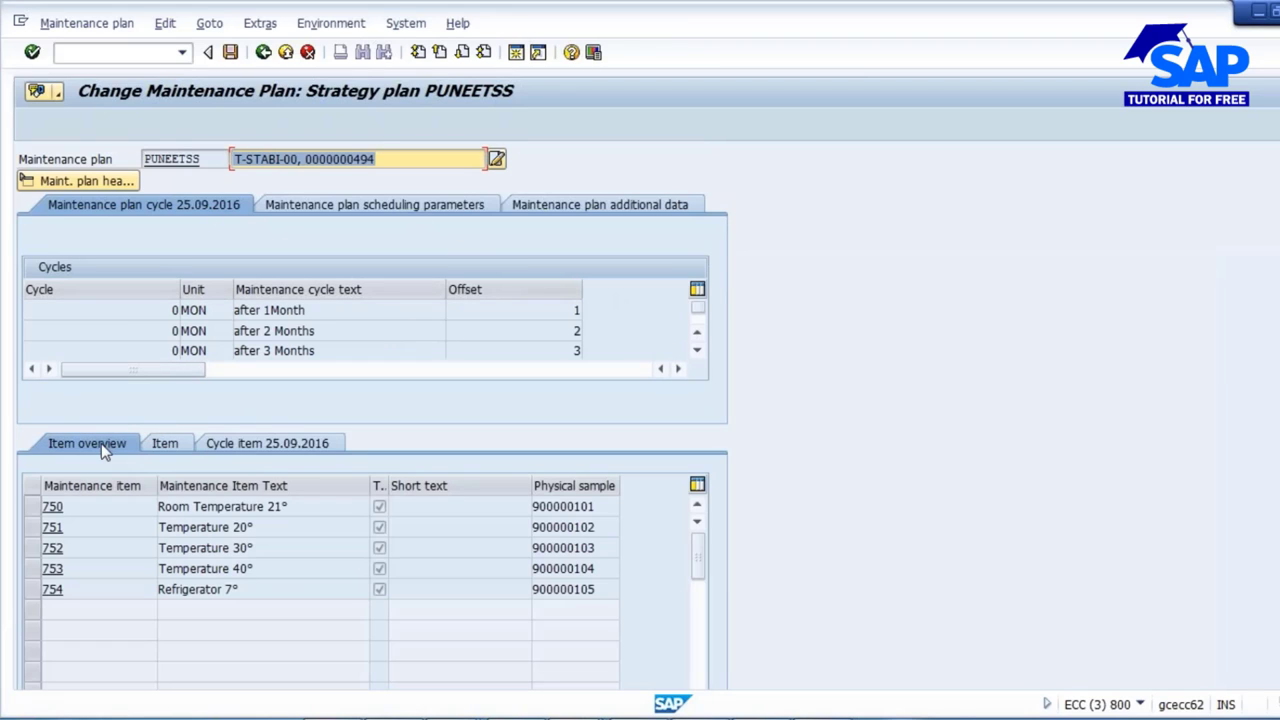
left_click(295, 506)
key("Down")
key("Down")
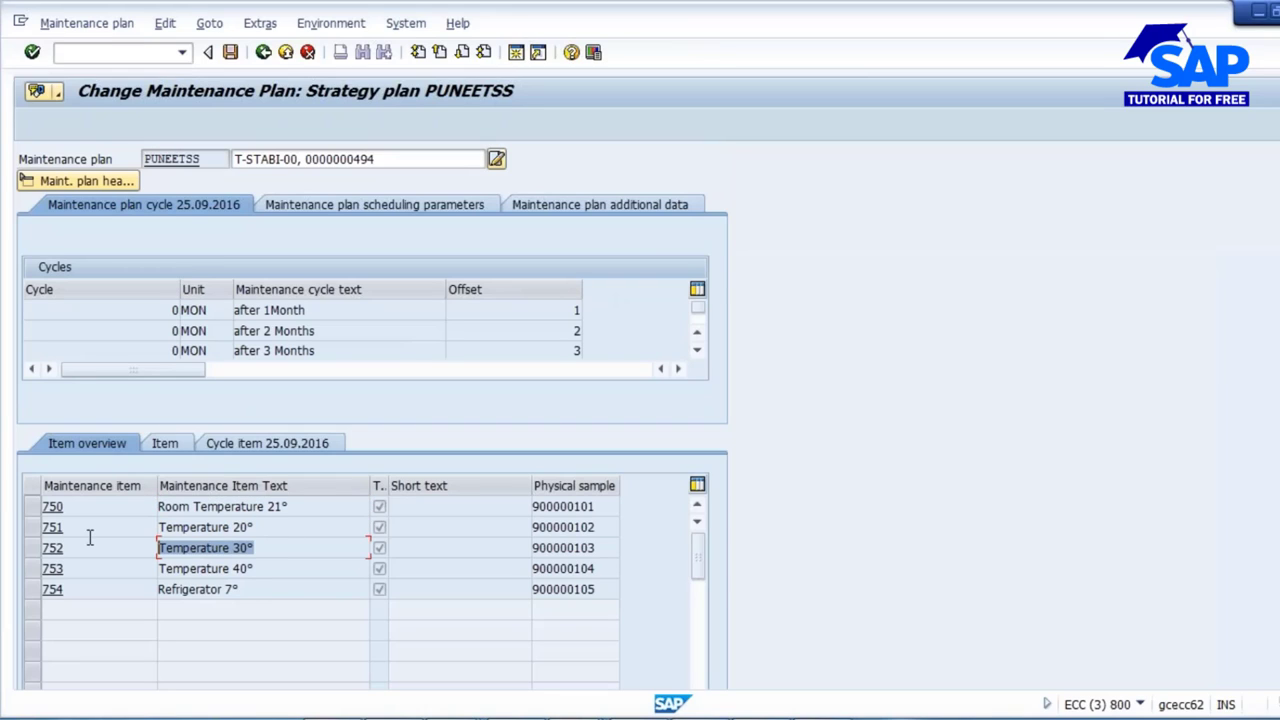
left_click_drag(290, 506, 115, 505)
left_click_drag(258, 527, 127, 545)
left_click_drag(286, 568, 103, 568)
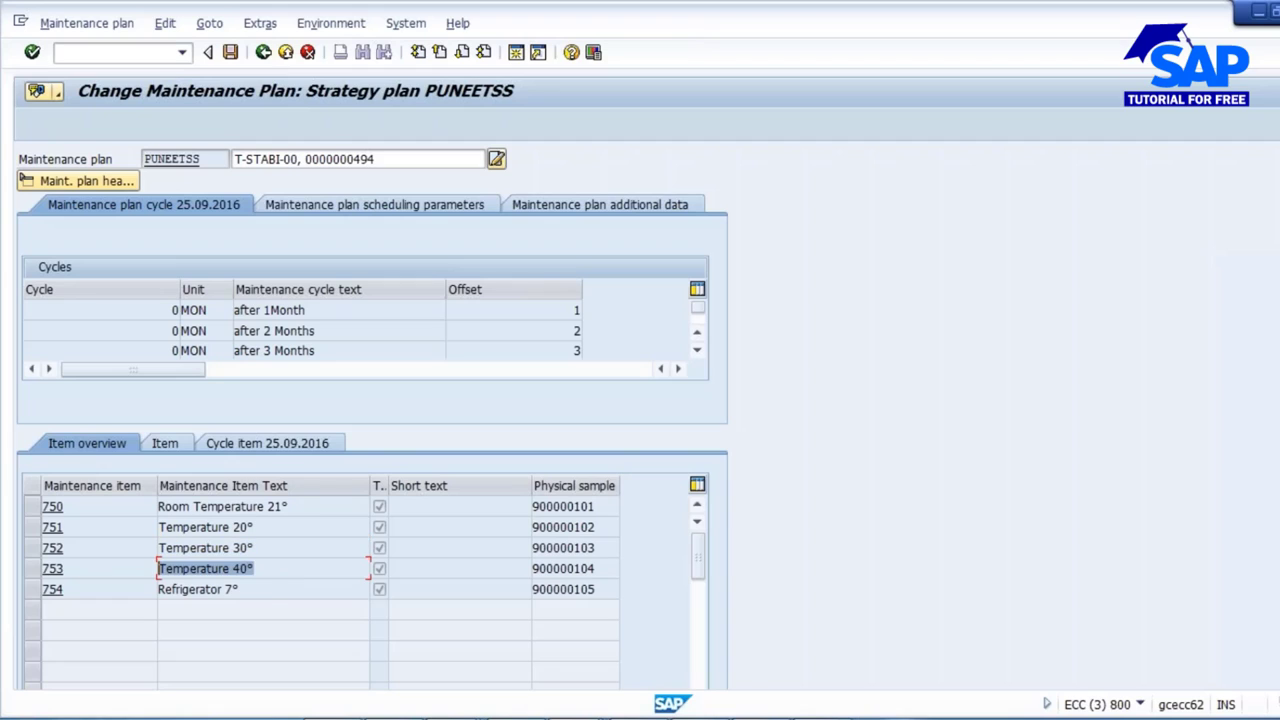
left_click_drag(268, 597, 157, 590)
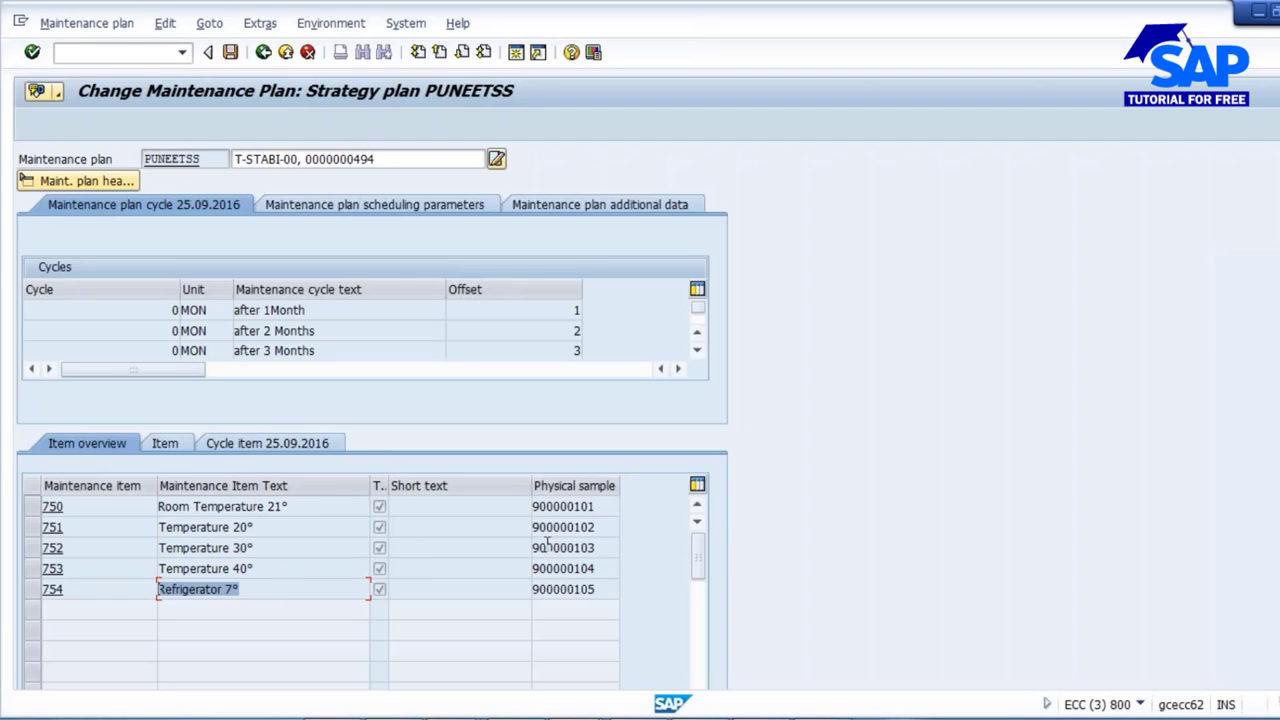
Save the maintenance plan, switch to the stability study session, and save and reopen the study notification.
left_click(230, 52)
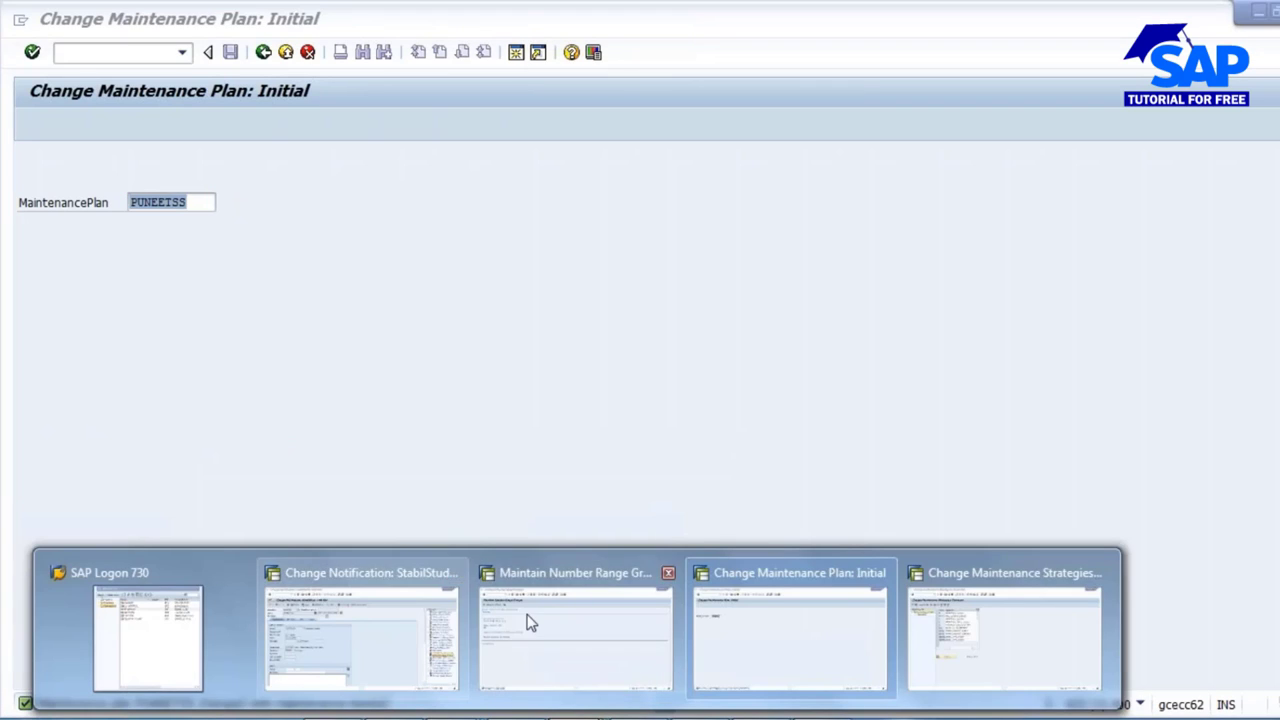
left_click(332, 617)
left_click(230, 52)
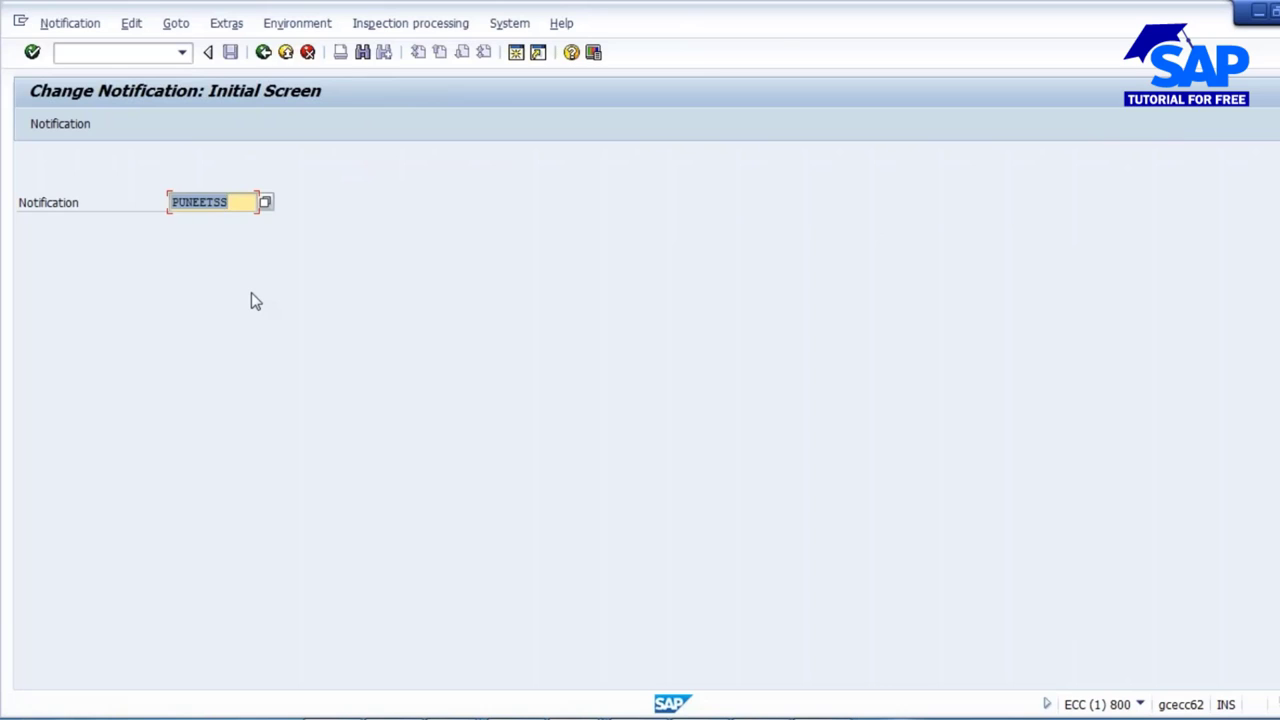
key("Return")
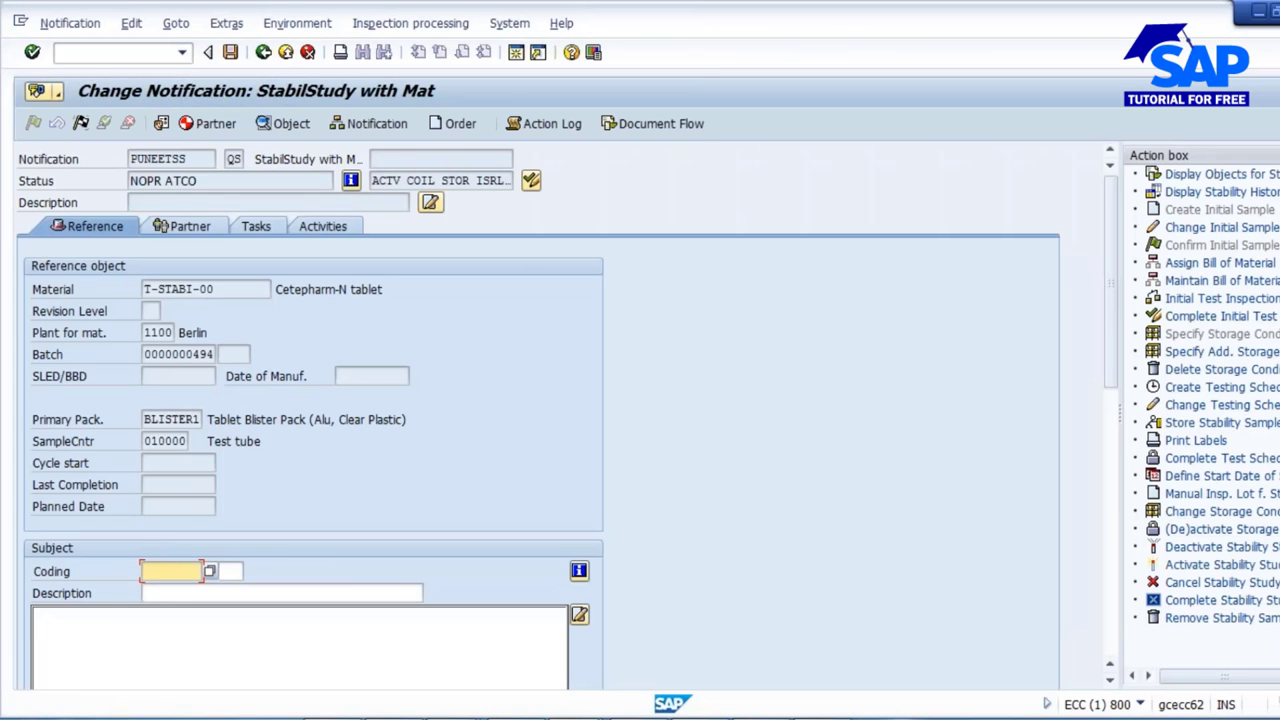
Try to define the start date of the study and examine its status display and transaction analysis.
left_click(1210, 477)
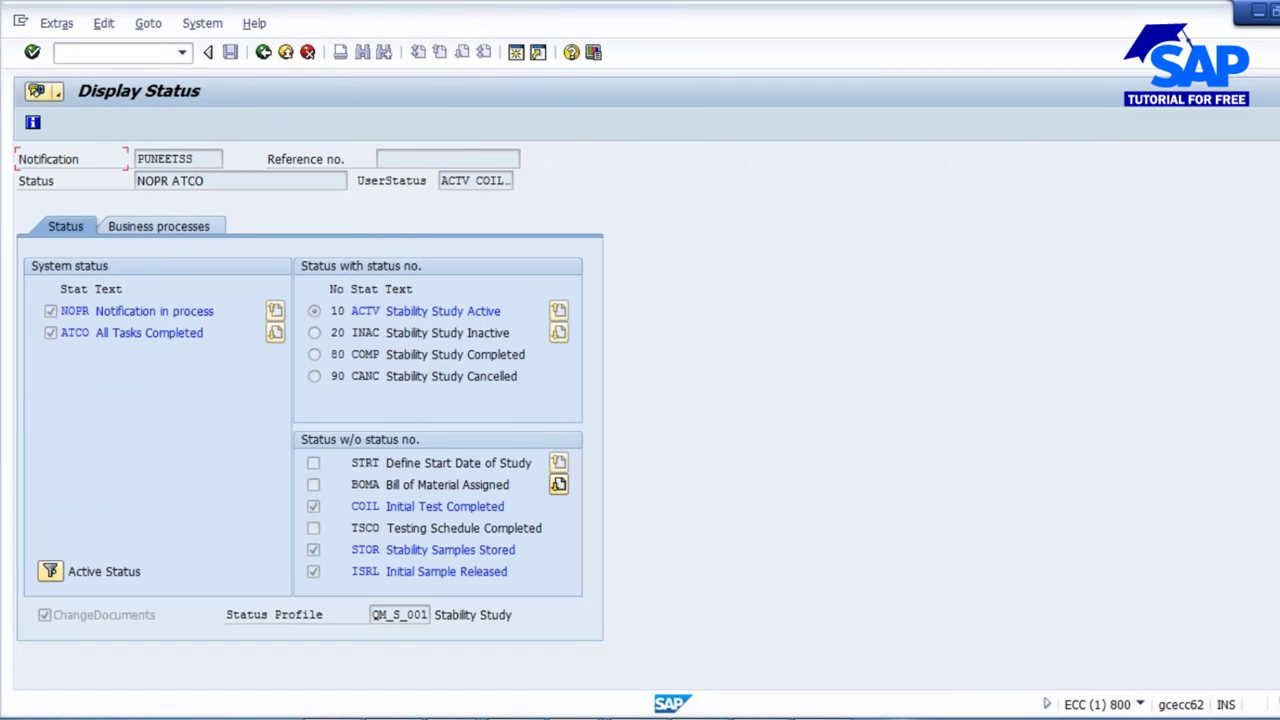
left_click(263, 52)
left_click(503, 318)
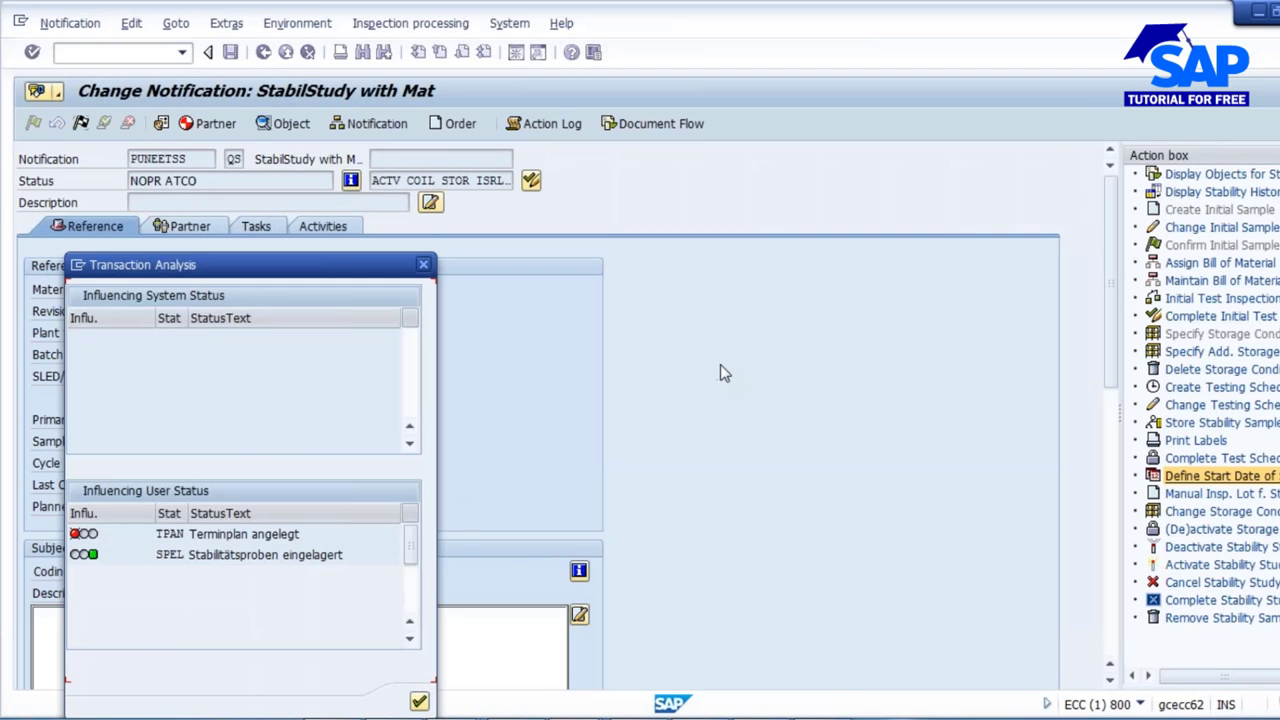
left_click(419, 701)
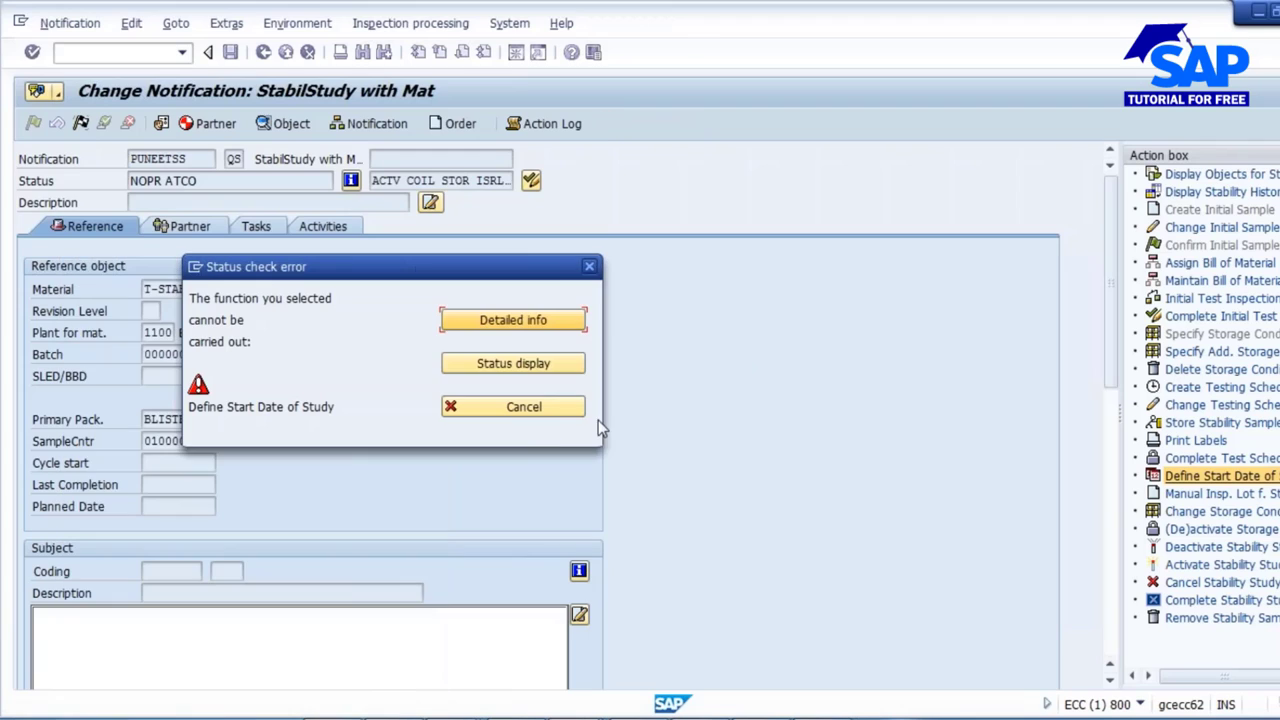
left_click(522, 407)
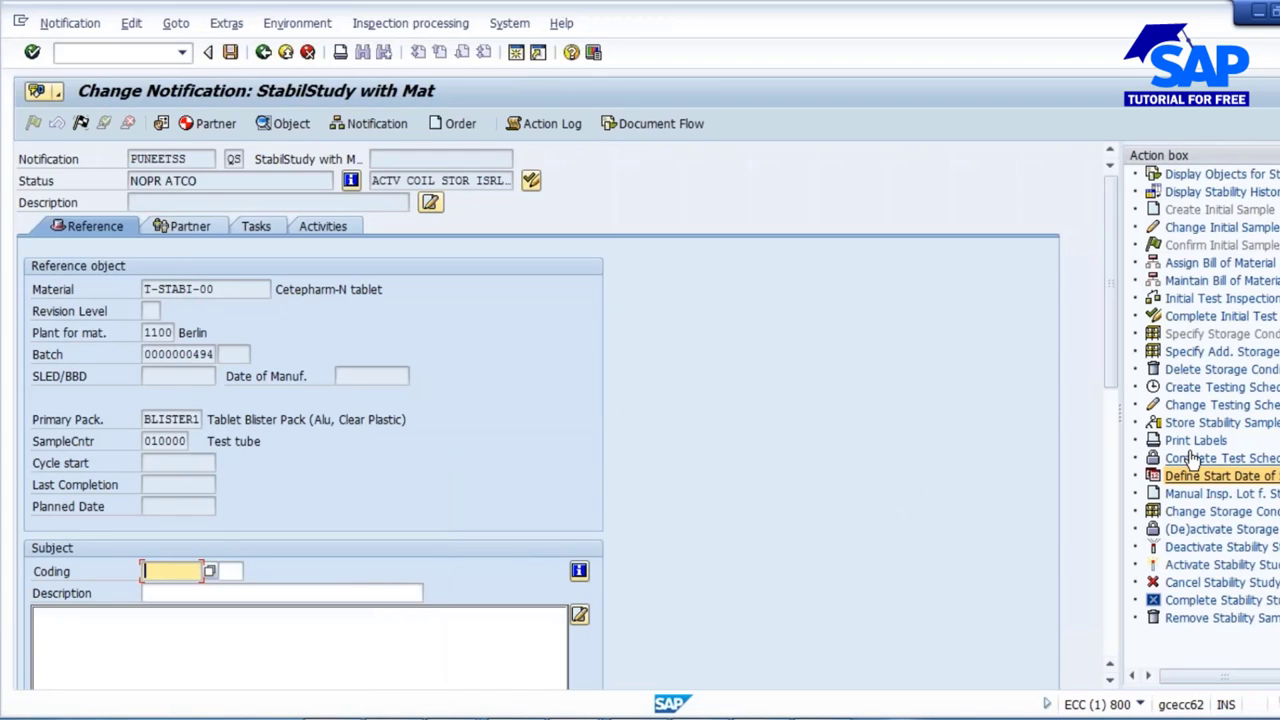
Open the stability study's testing schedule for editing from the study notification.
left_click(1212, 408)
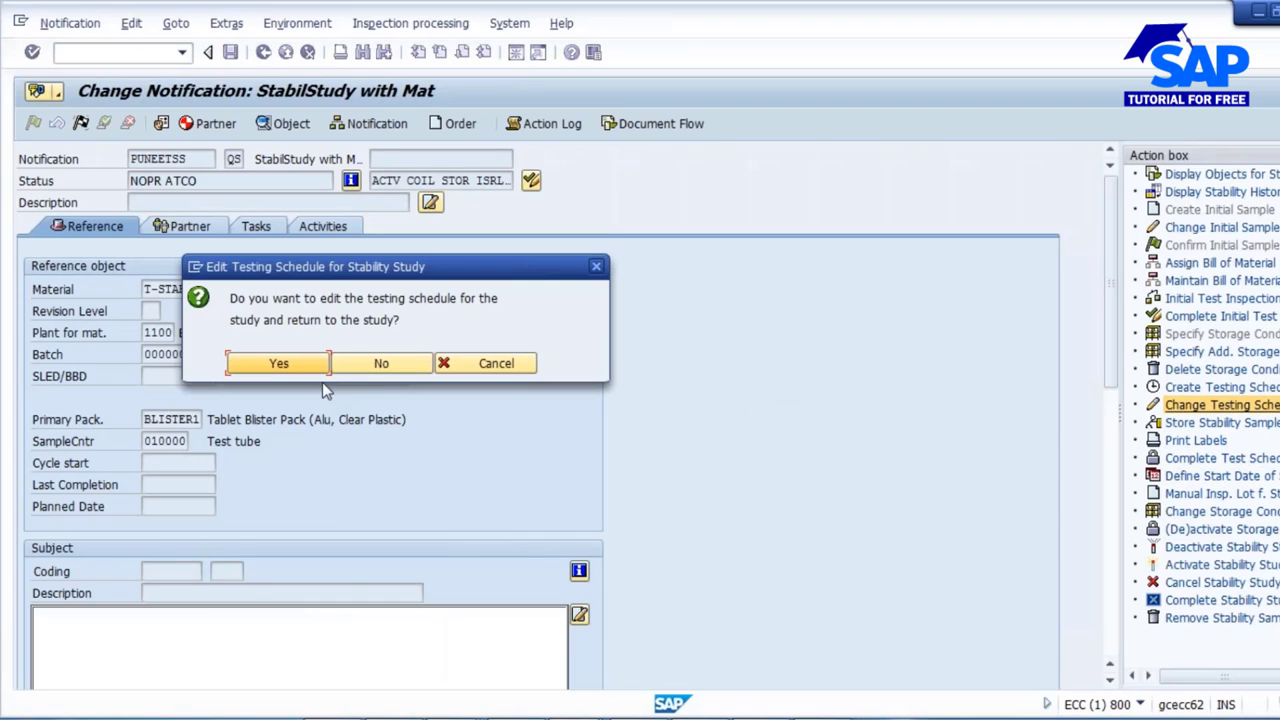
left_click(278, 363)
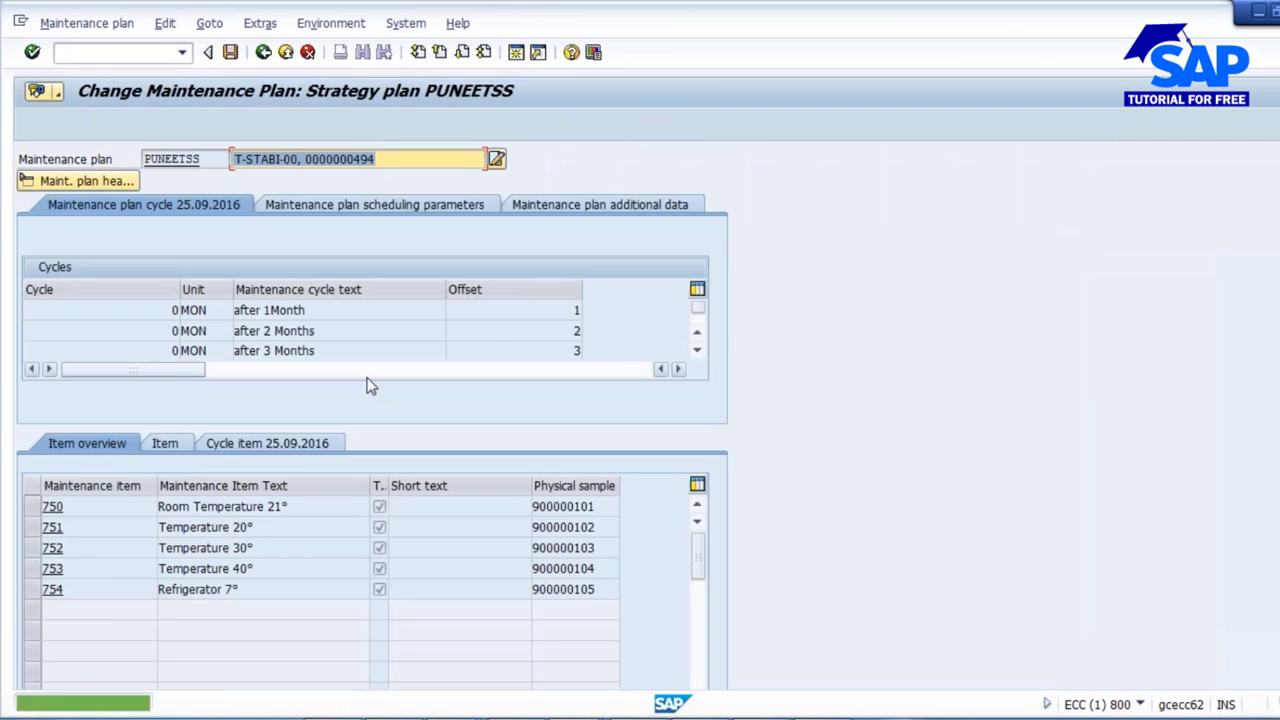
left_click(376, 159)
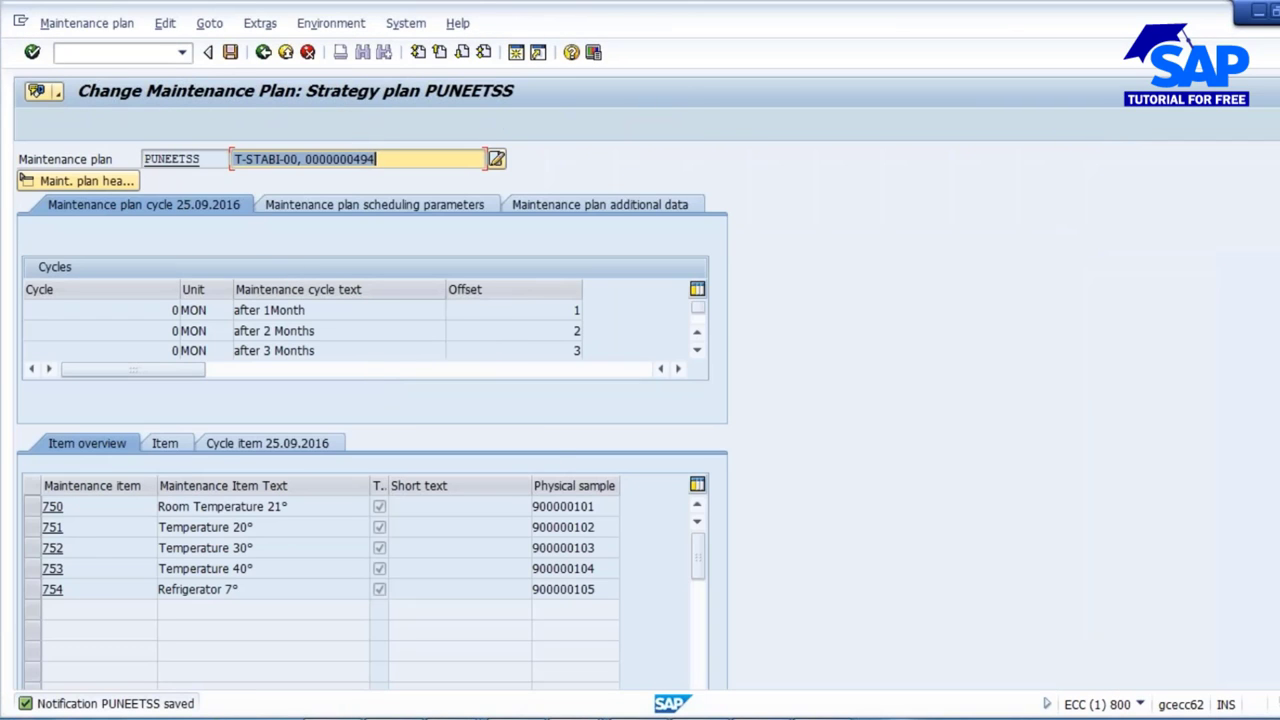
Set the start of cycle to 25.09.2016 in the plan's scheduling parameters and save the maintenance plan.
left_click(323, 204)
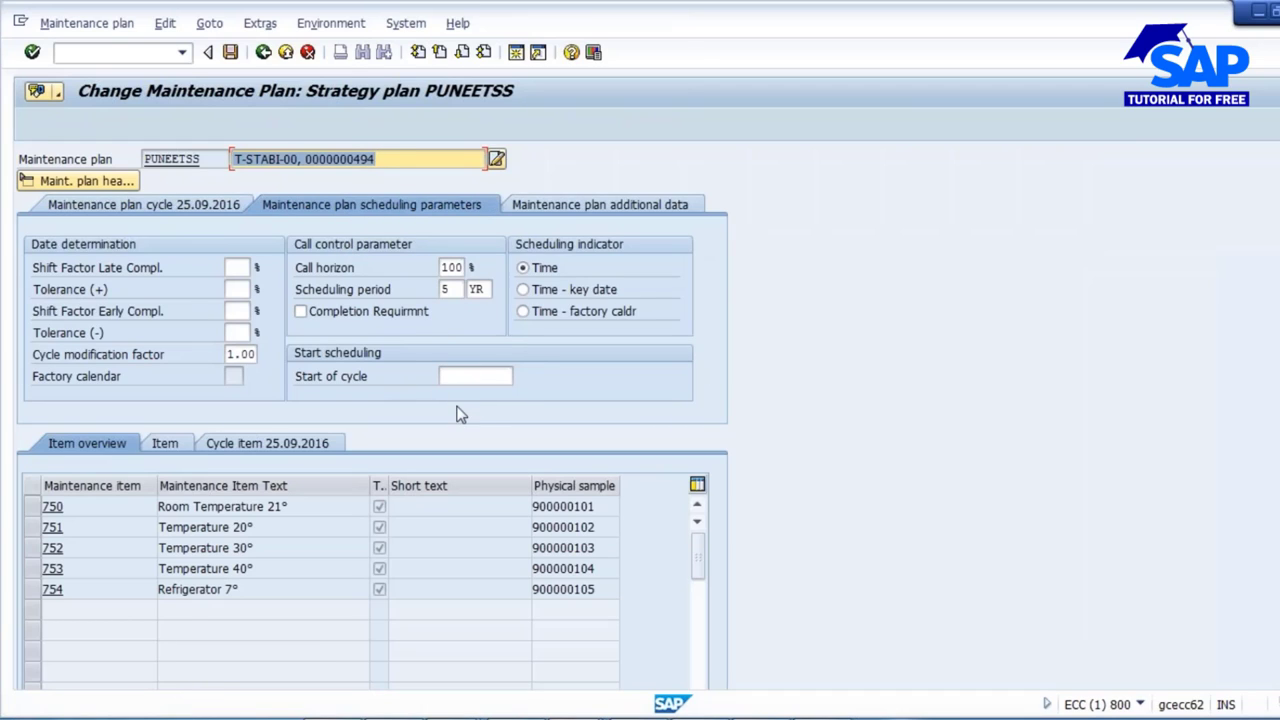
left_click(469, 378)
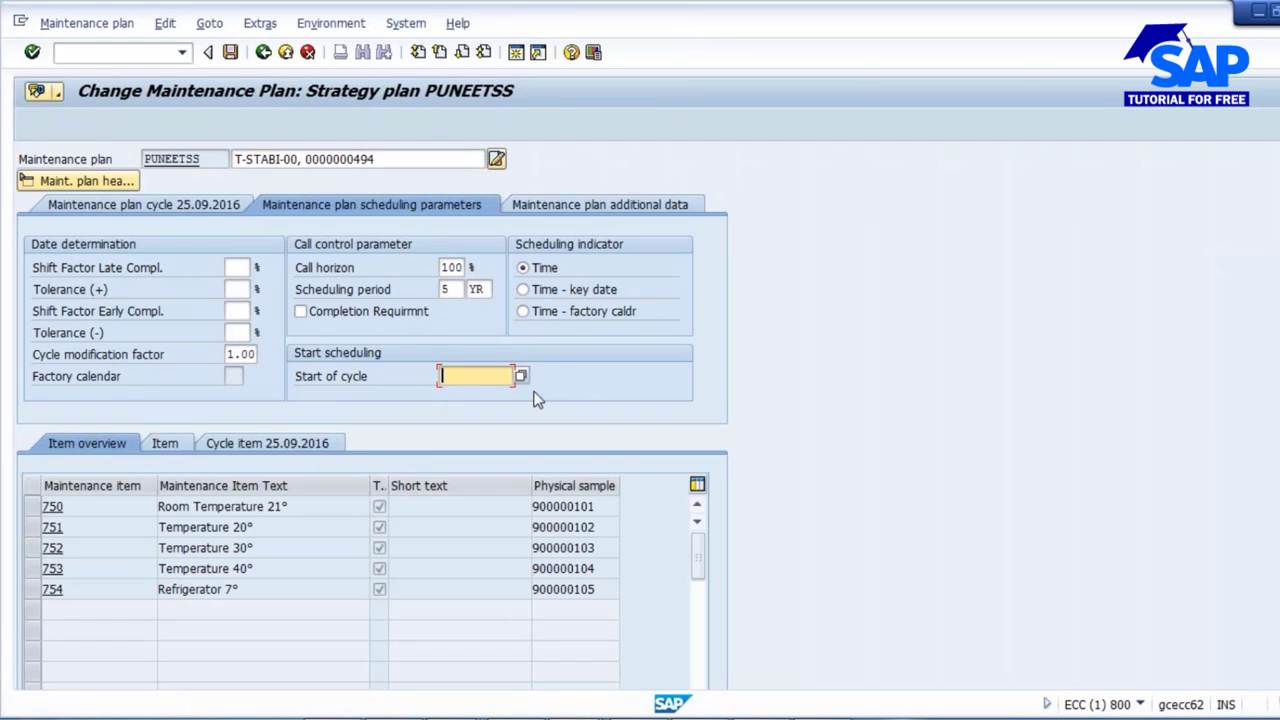
left_click(460, 376)
left_click(469, 376)
left_click_drag(435, 375, 549, 371)
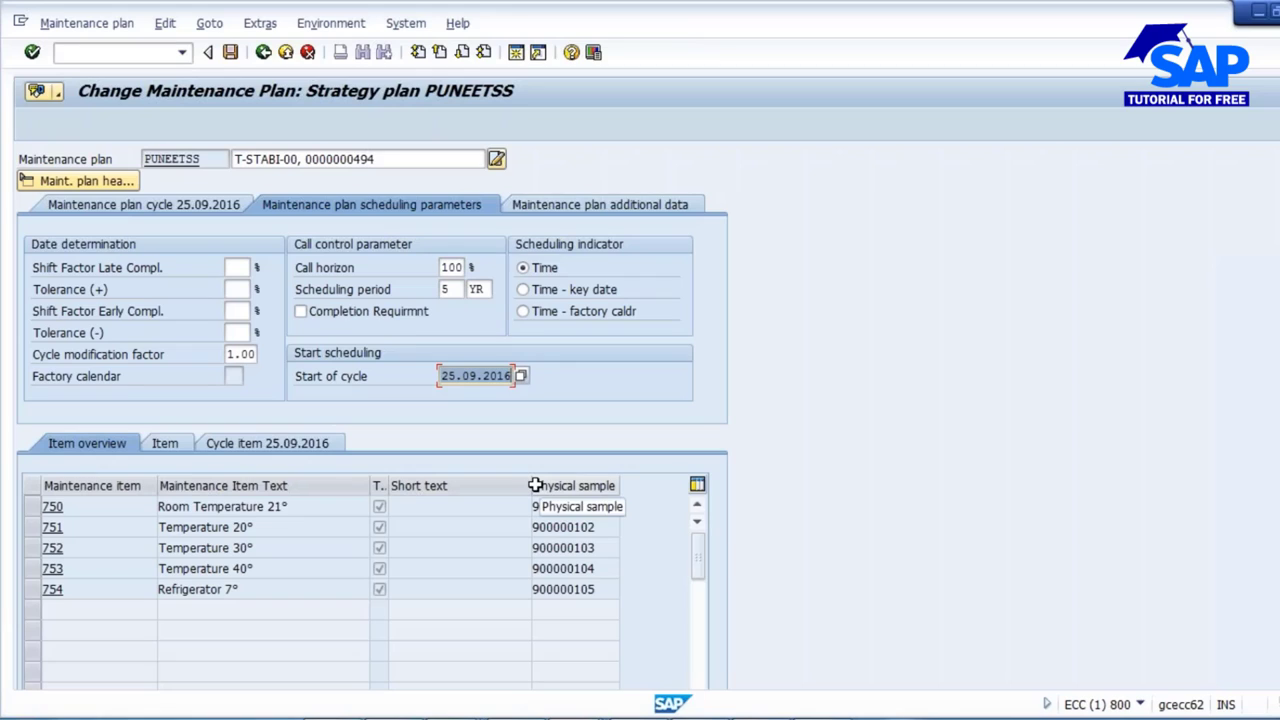
left_click(230, 52)
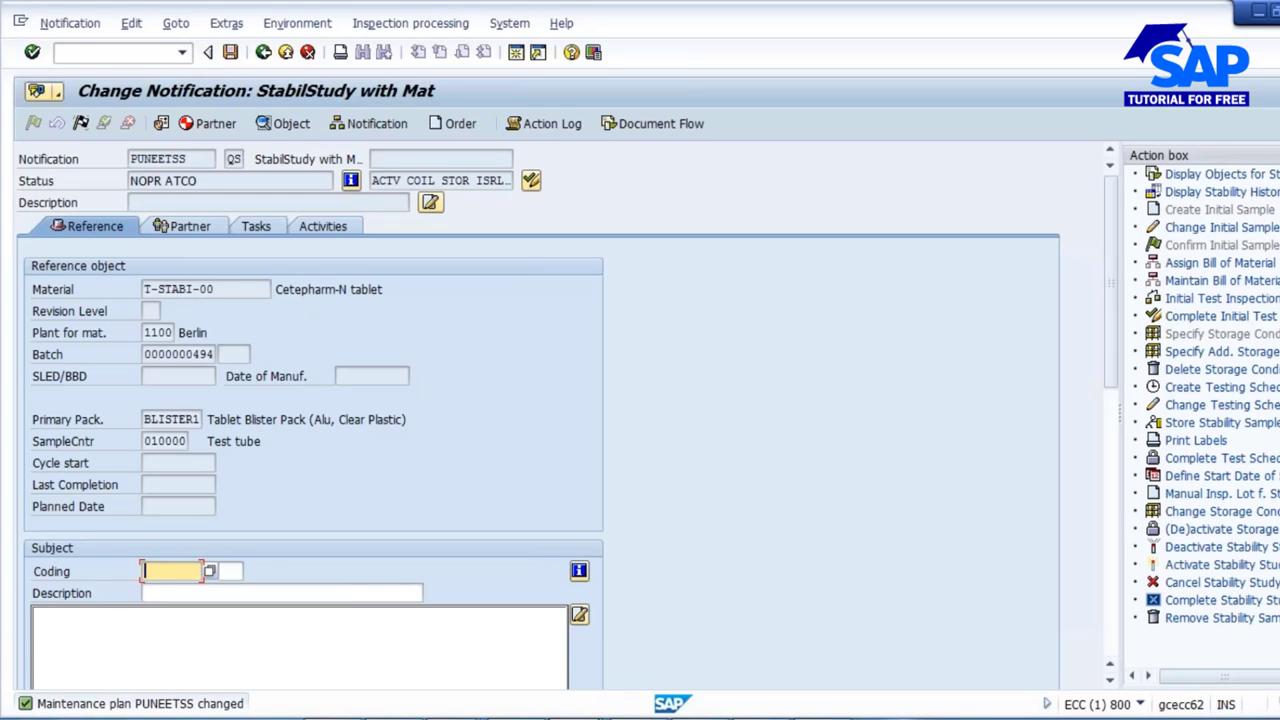
In the maintenance plan session, start deadline monitoring with transaction IP30 and enter the study's maintenance plan.
mouse_move(577, 714)
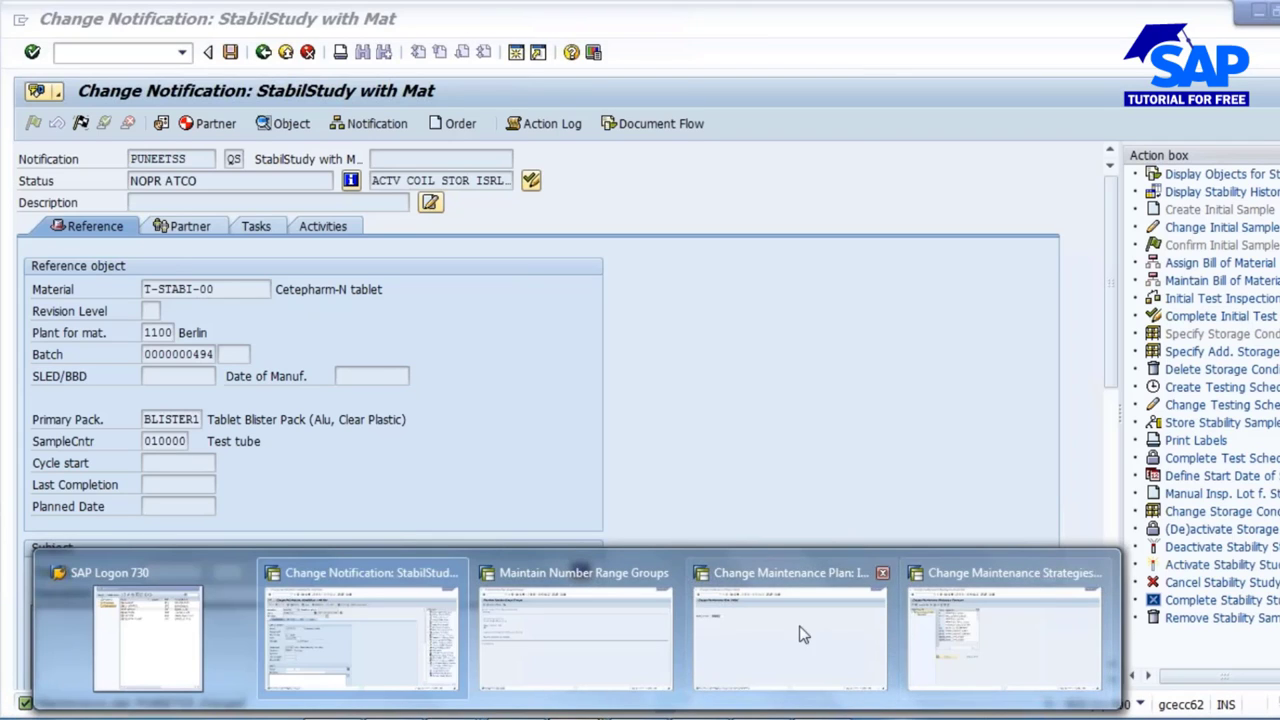
left_click(727, 612)
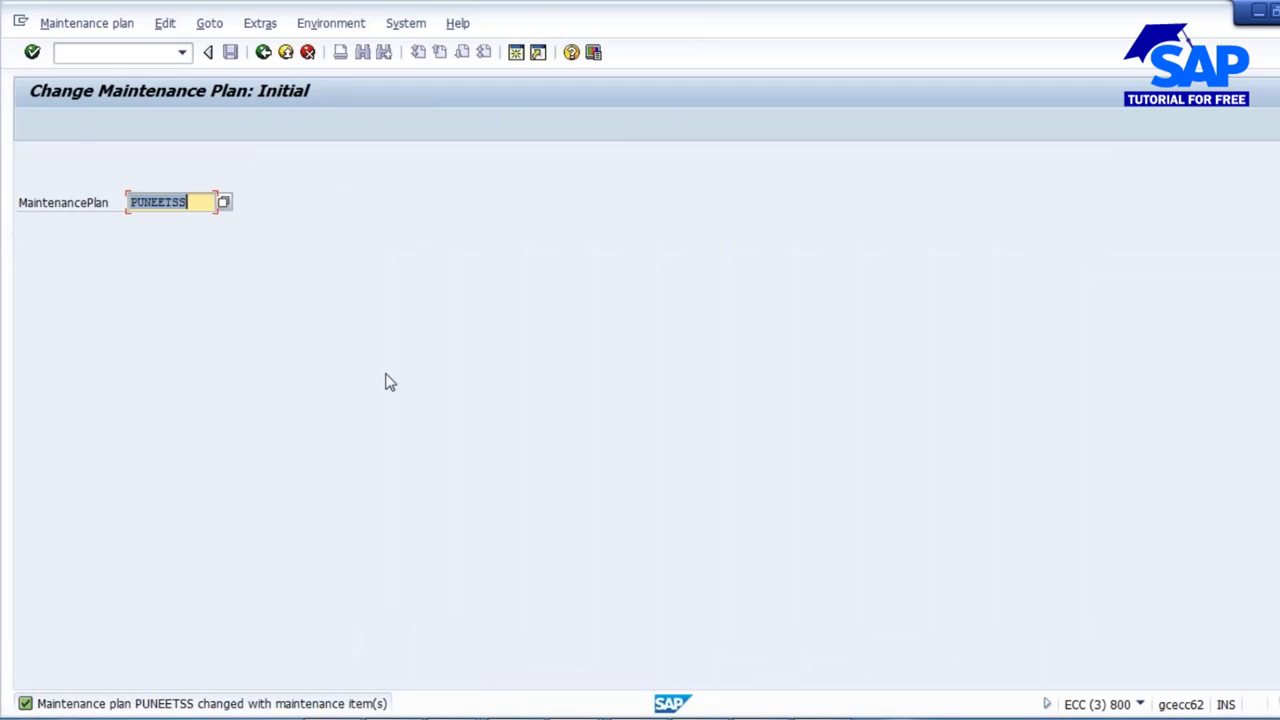
double_click(149, 202)
left_click(110, 52)
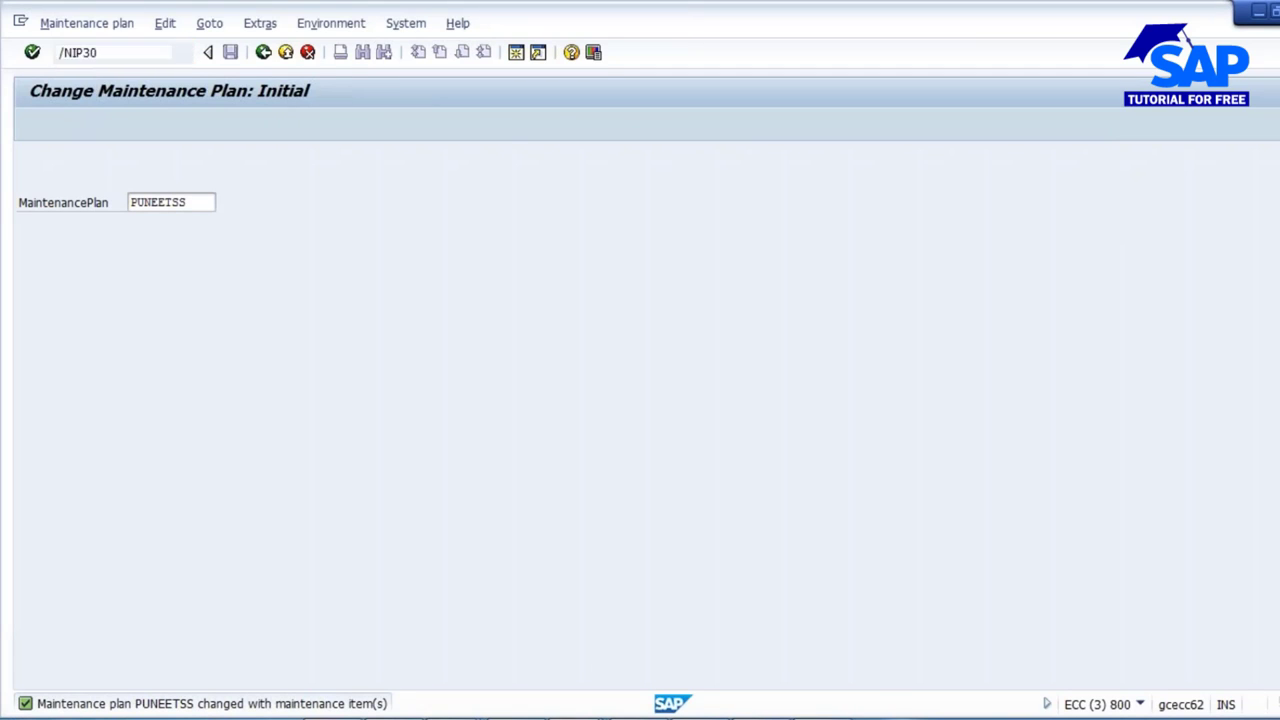
key("Return")
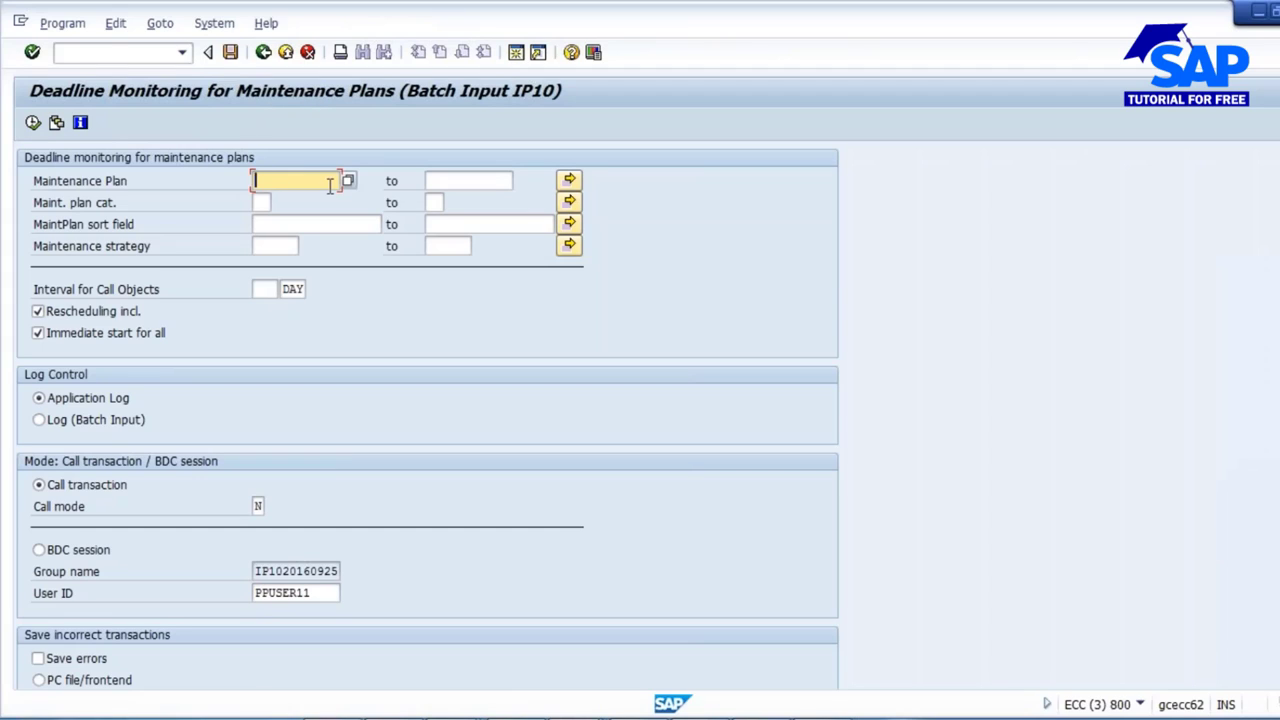
type("PUNEETSS")
Switch to Notepad and add the dates 25.09.2016 and 25.10.2016 on separate lines below the existing notes.
key("alt+Tab")
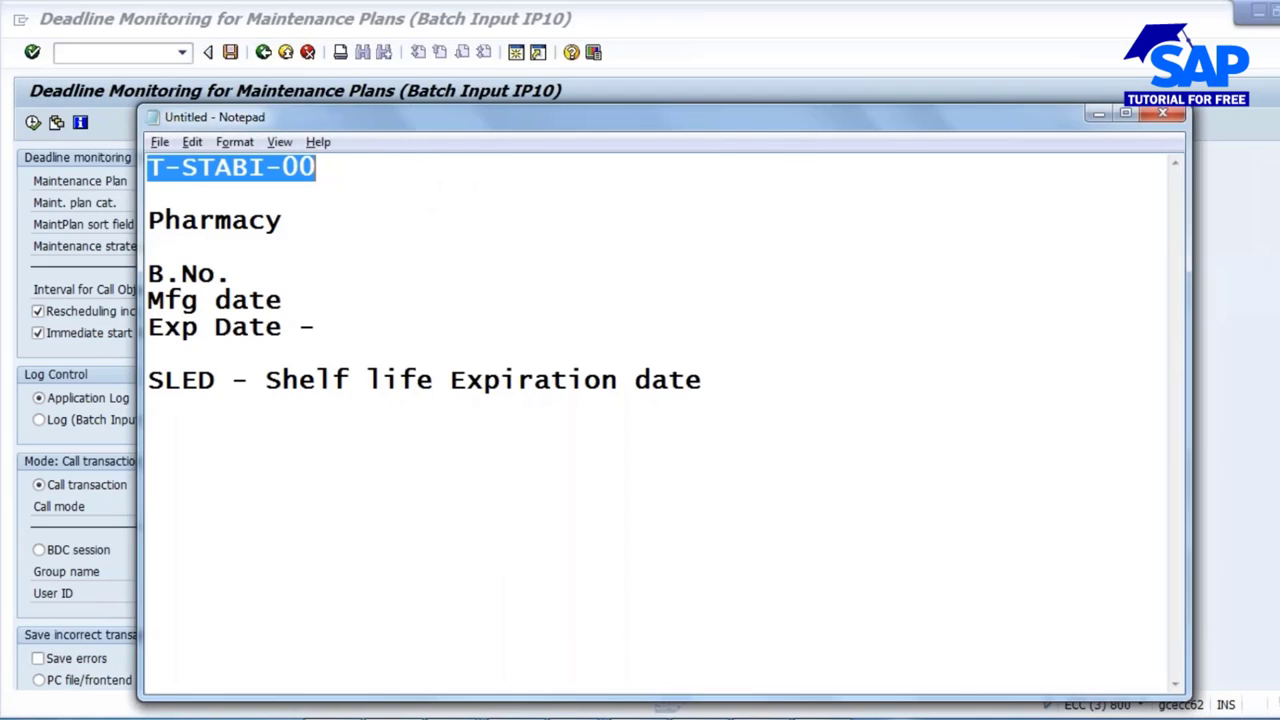
left_click(791, 394)
key("Return")
key("Return")
type("2")
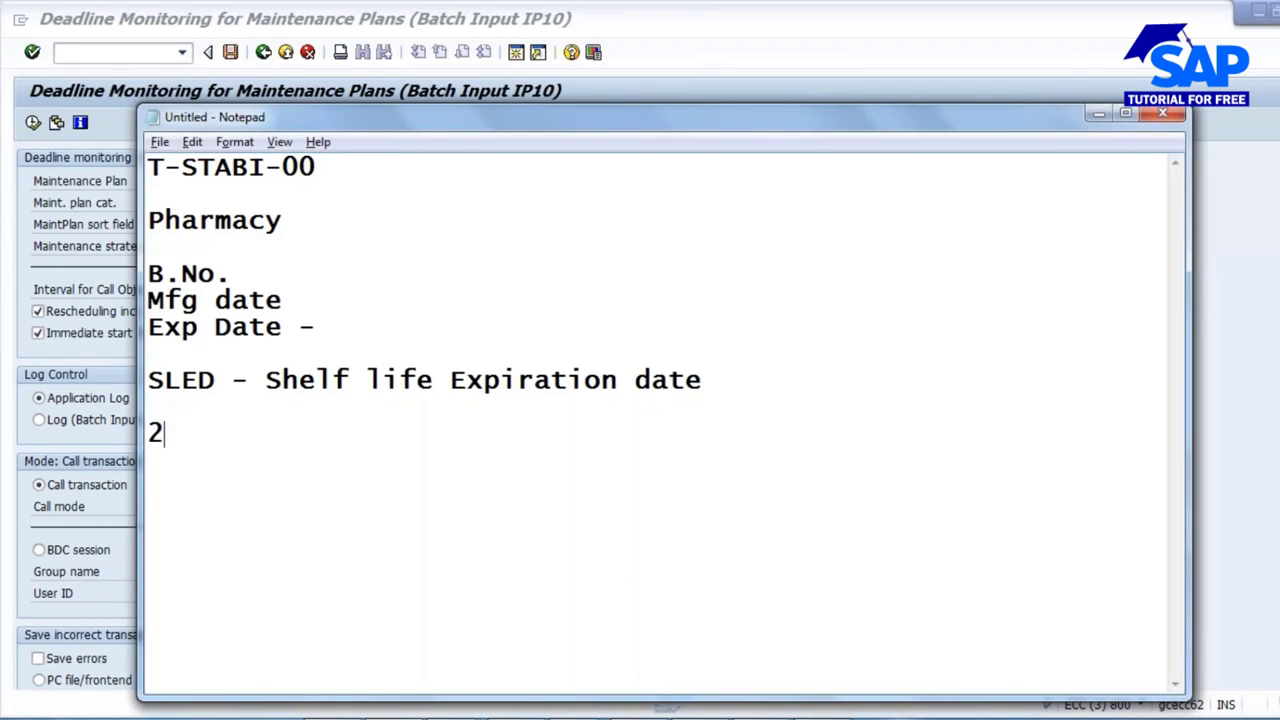
type("5.09.2016")
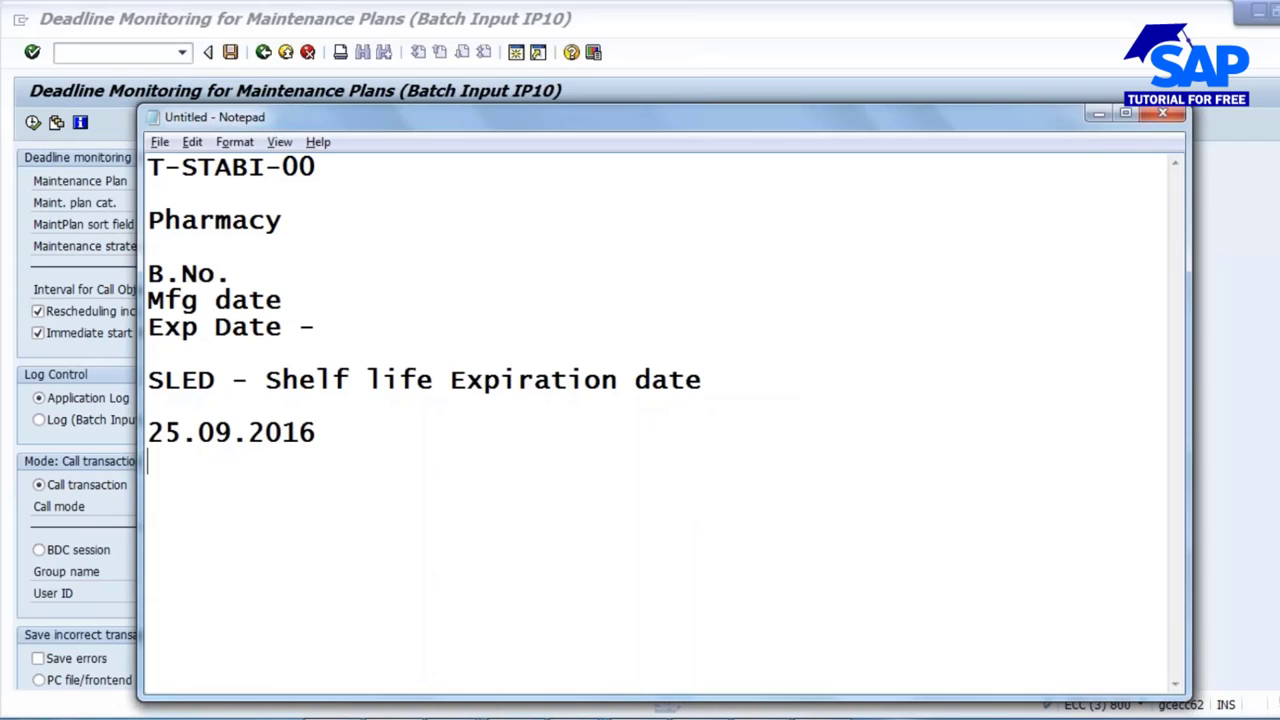
key("Return")
type("25.10.")
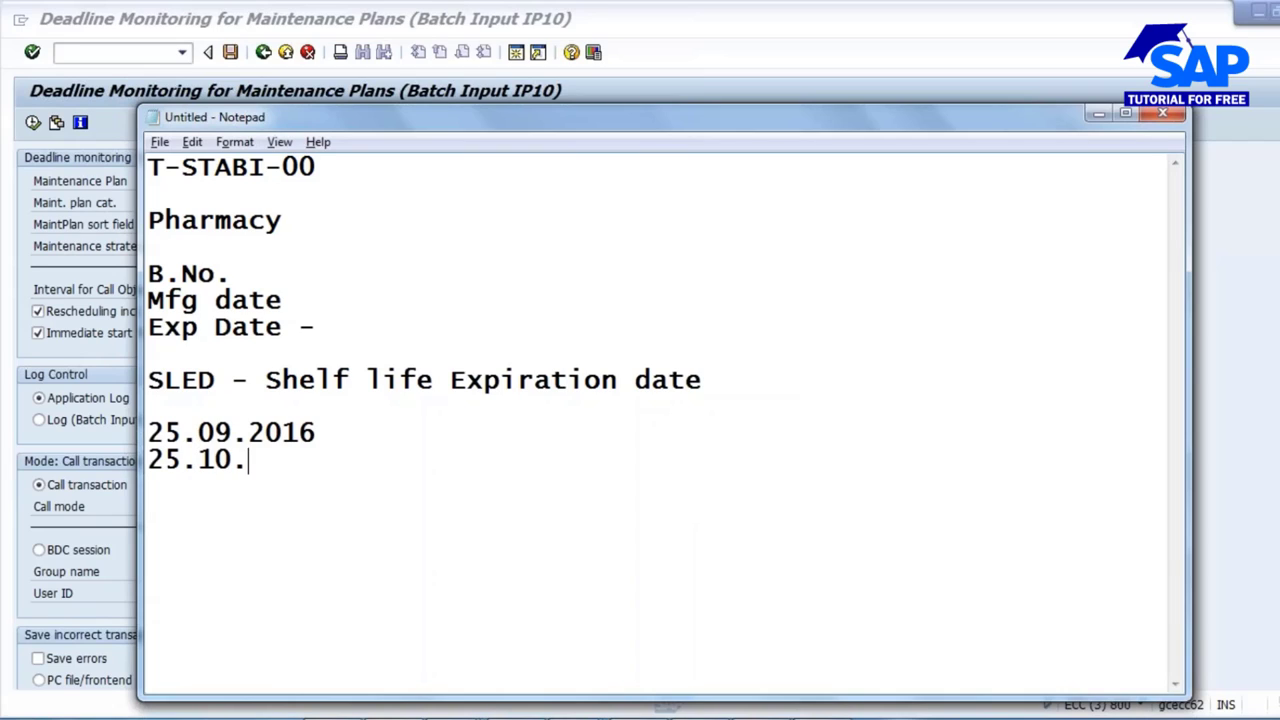
type("2016")
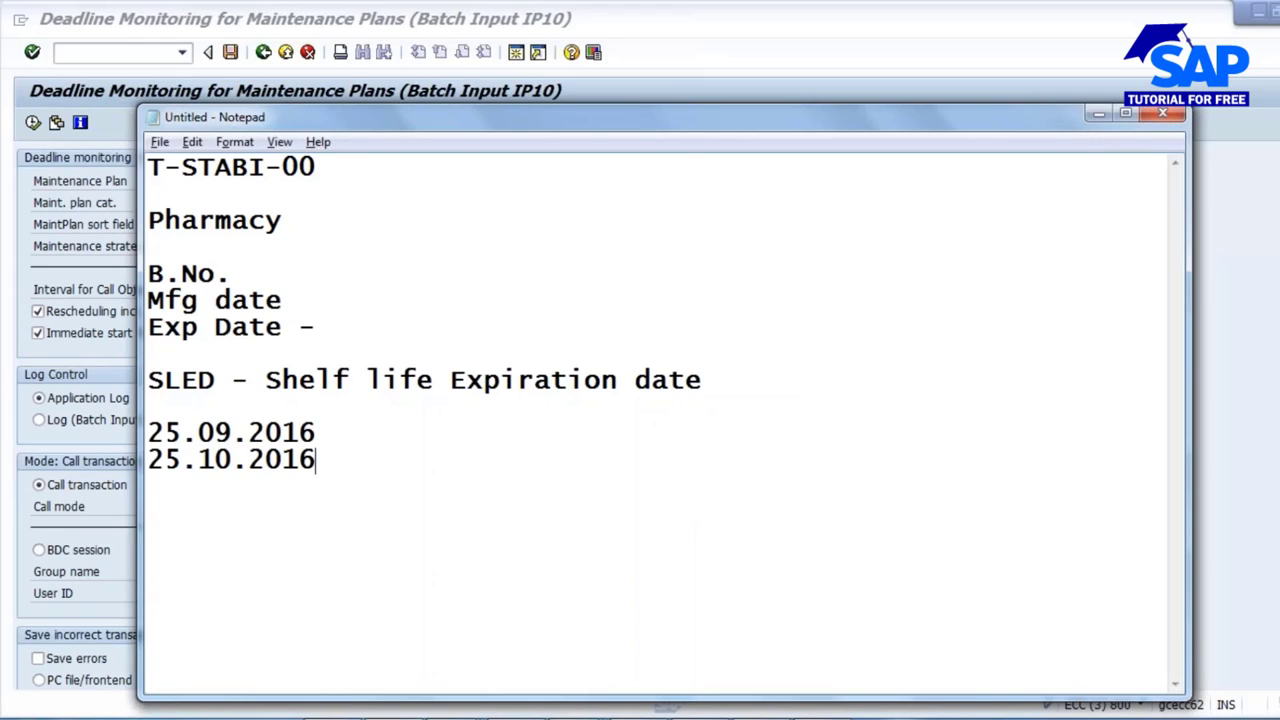
key("alt+Tab")
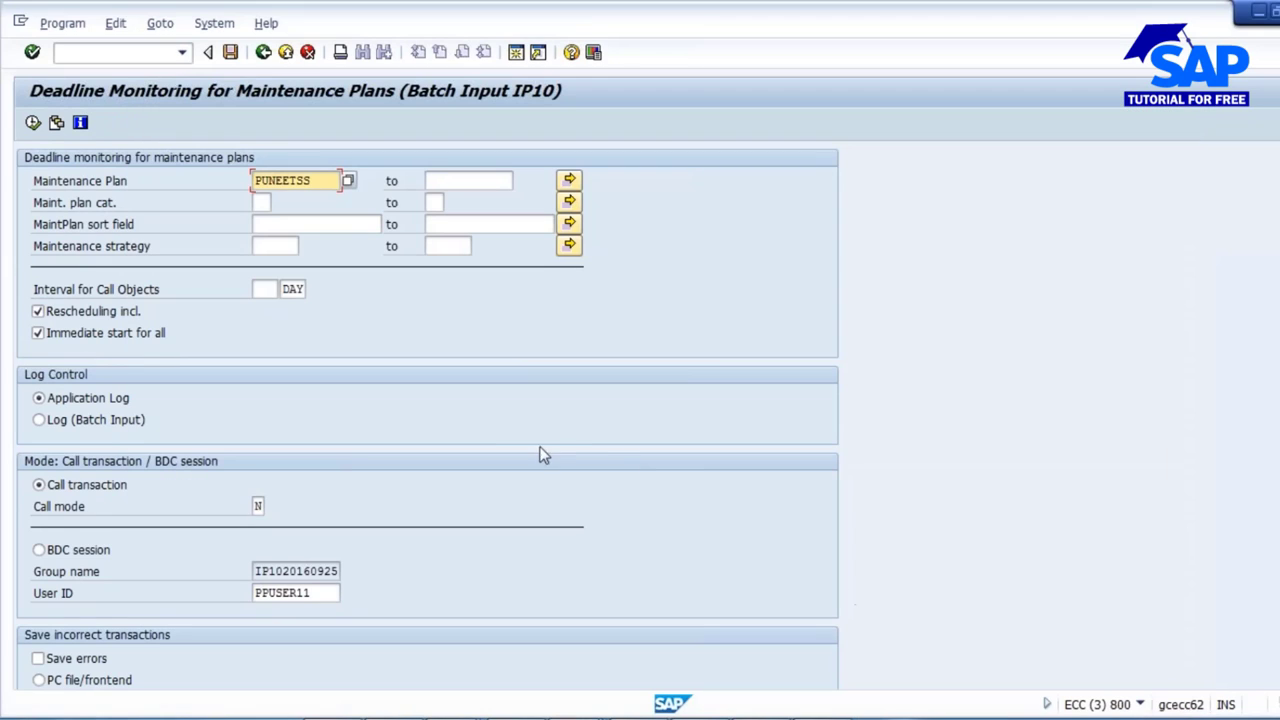
Leave deadline monitoring without executing it and return to the SAP Easy Access menu.
key("super+t")
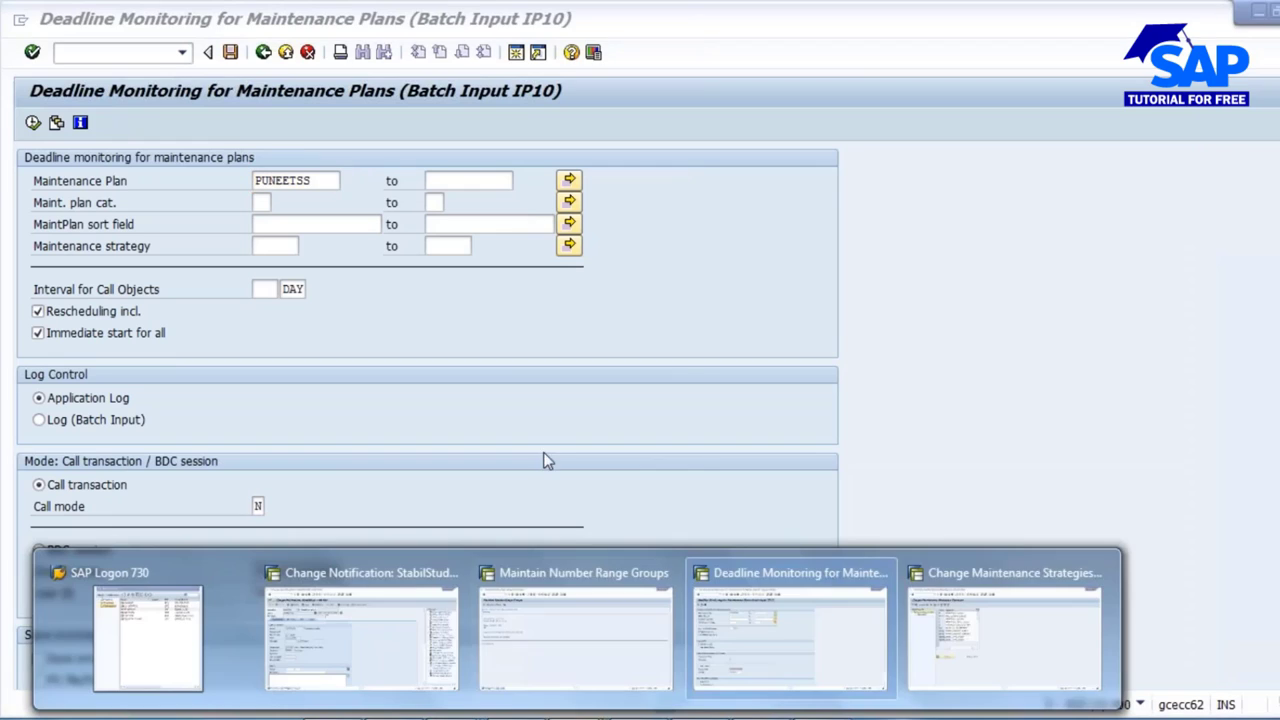
left_click(499, 616)
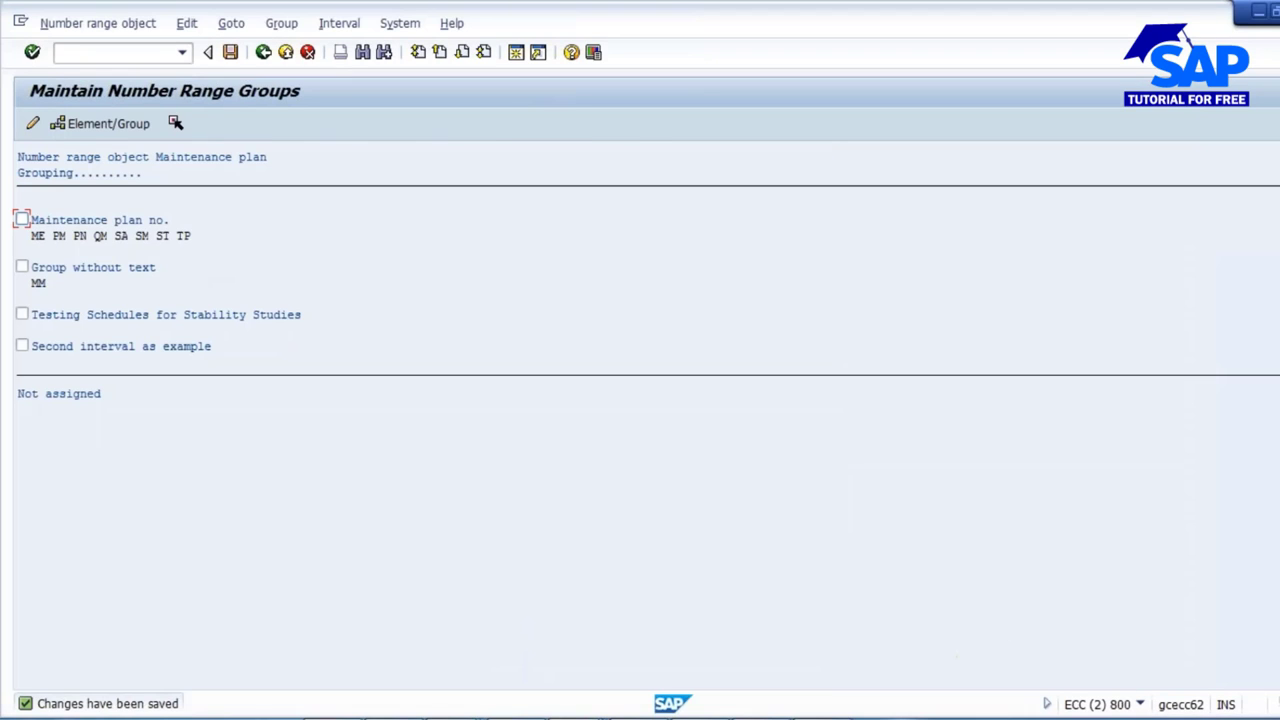
key("super+t")
left_click(817, 620)
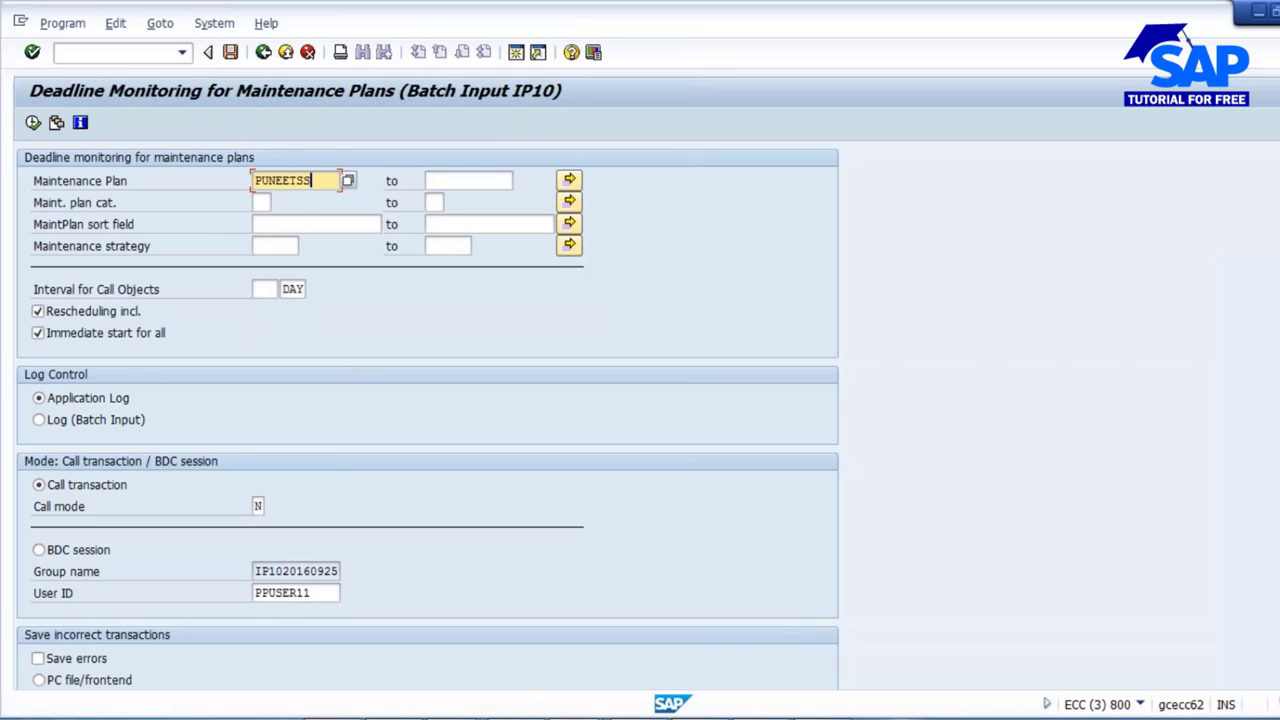
left_click(263, 52)
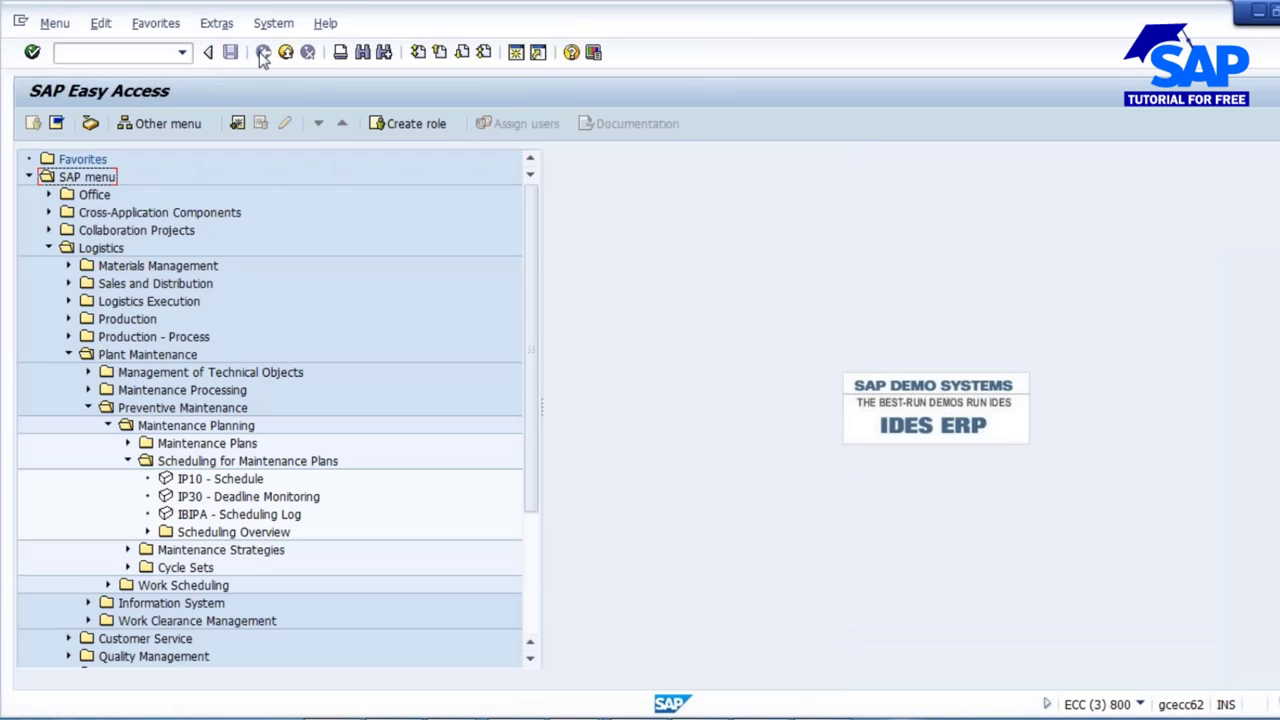
Open the study's maintenance plan with transaction IP10 and start its scheduling with 25.09.2016 as the start of cycle.
double_click(208, 480)
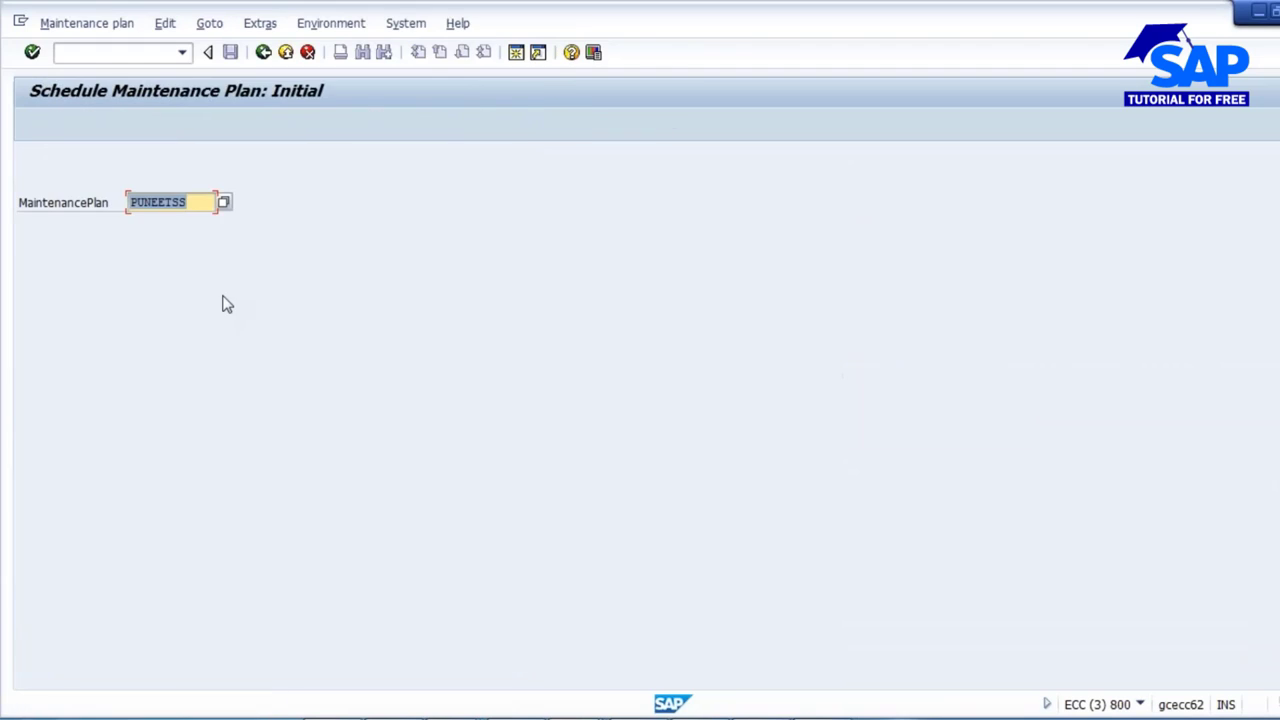
key("Return")
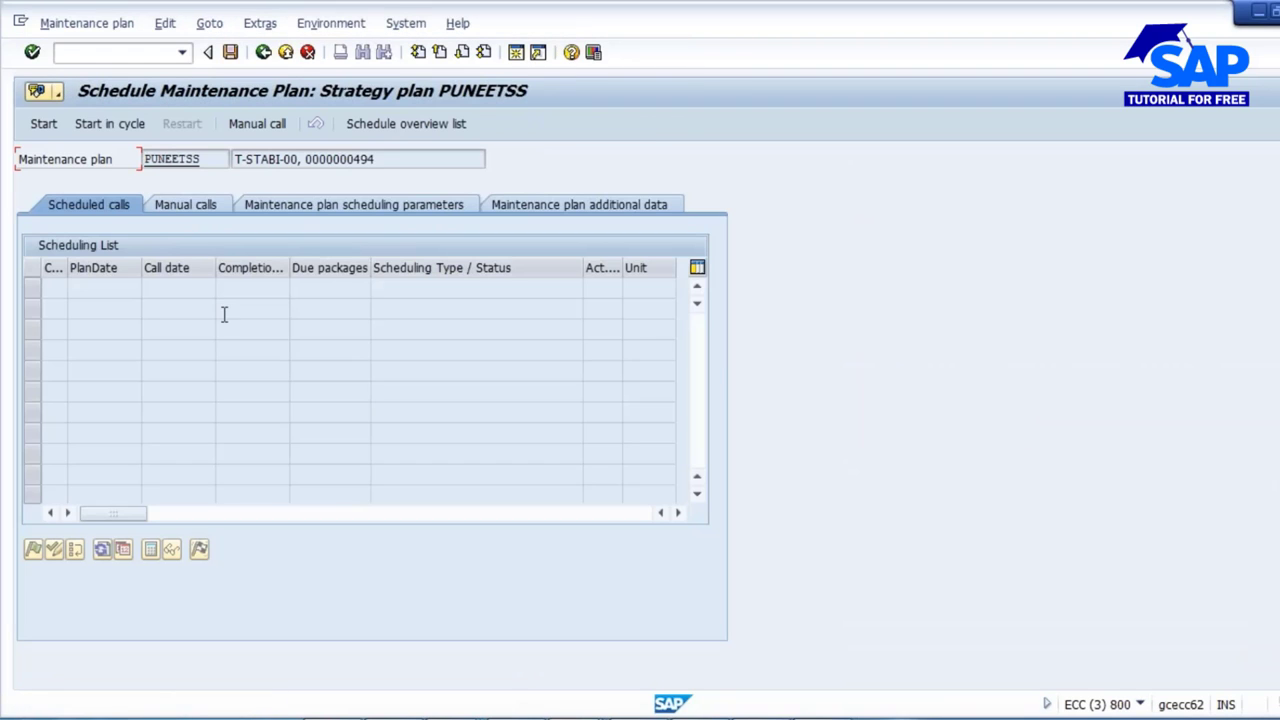
left_click(44, 124)
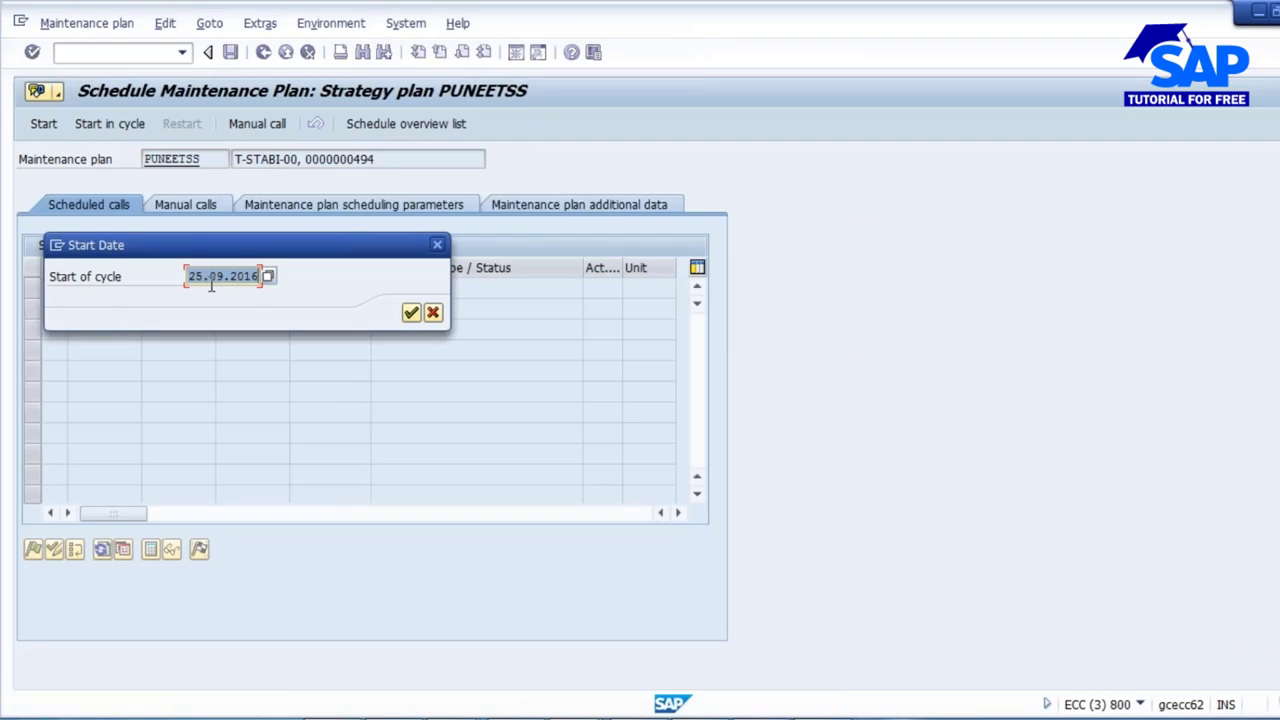
left_click(409, 314)
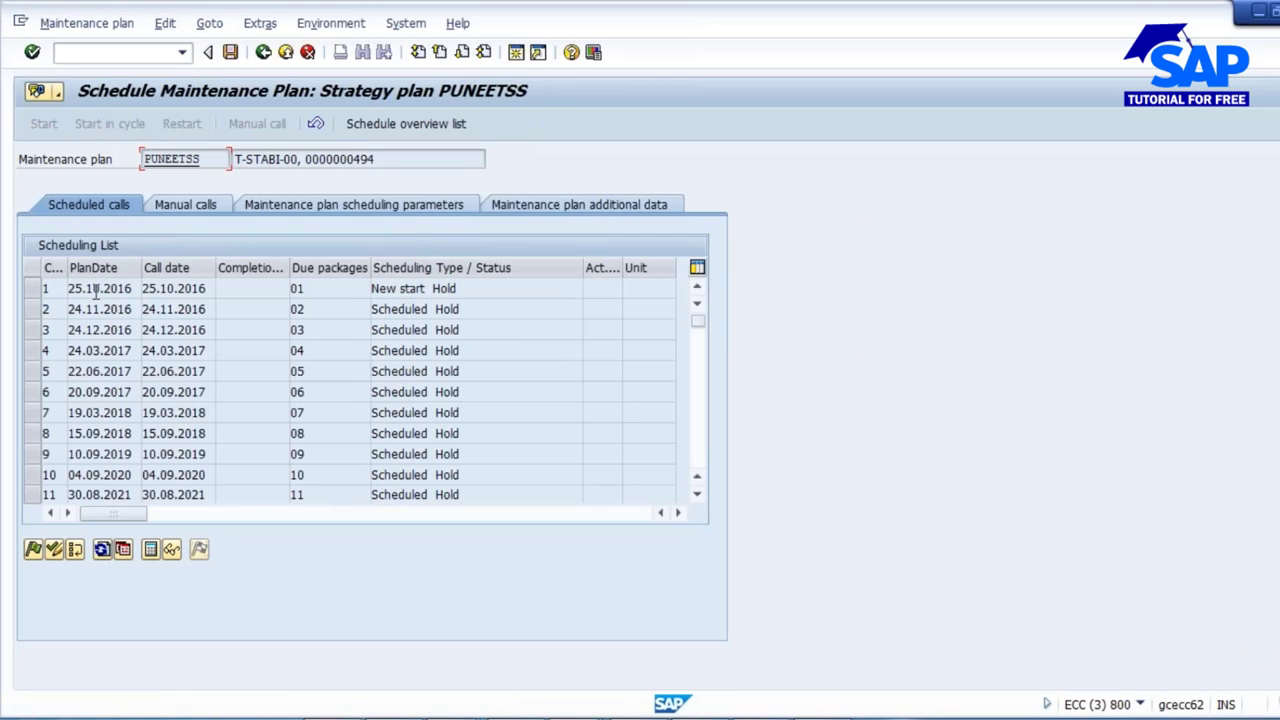
left_click(96, 329)
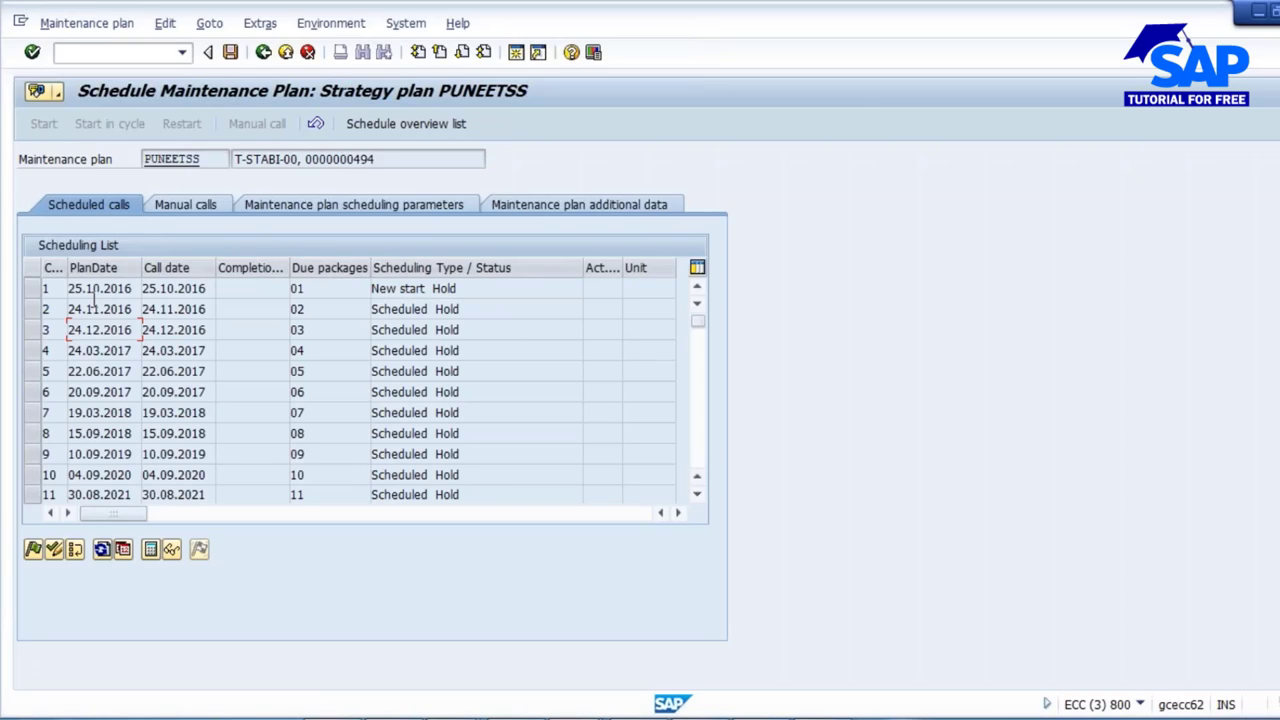
Release the first scheduled call, planned for 25.10.2016, and save the maintenance plan's schedule.
left_click(38, 289)
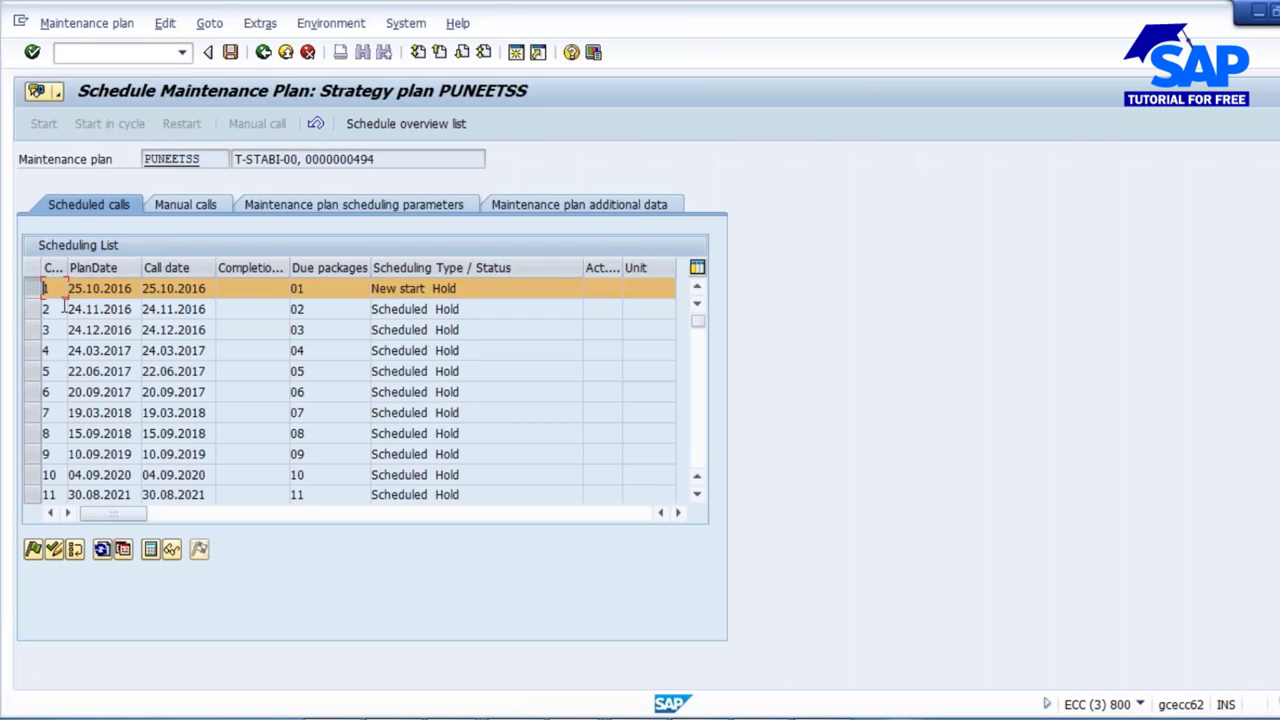
left_click(33, 550)
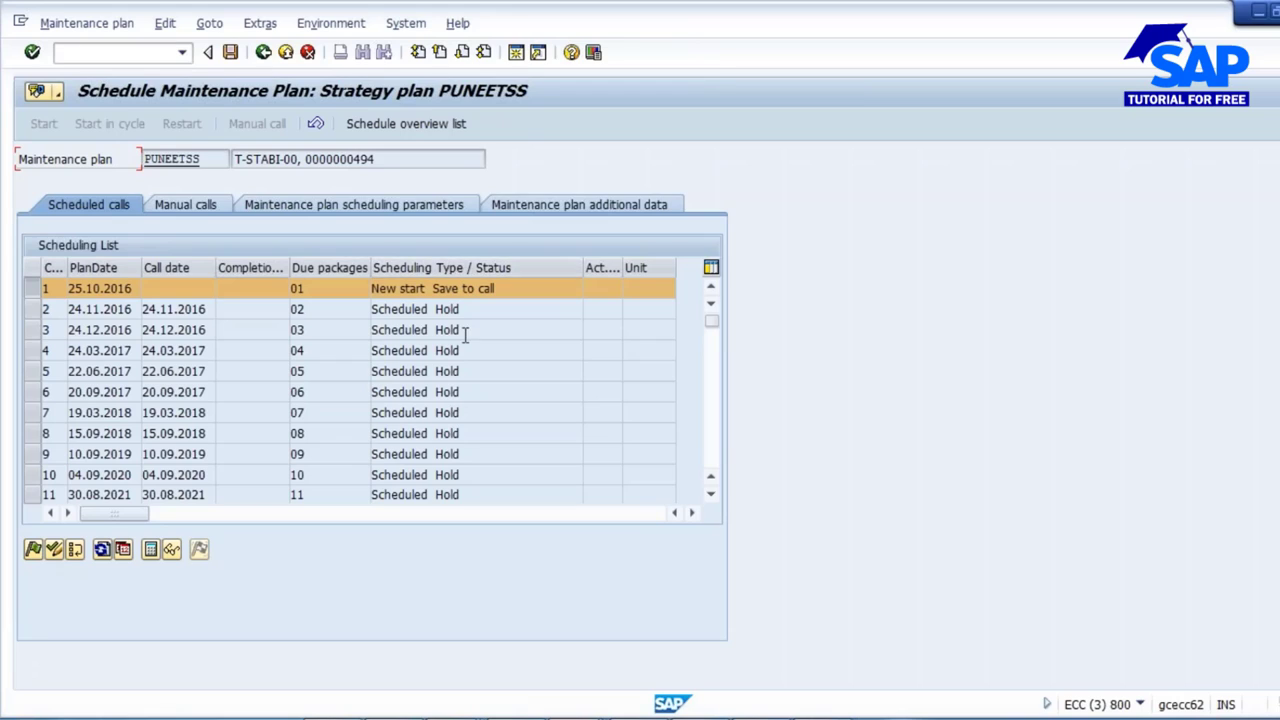
left_click(231, 53)
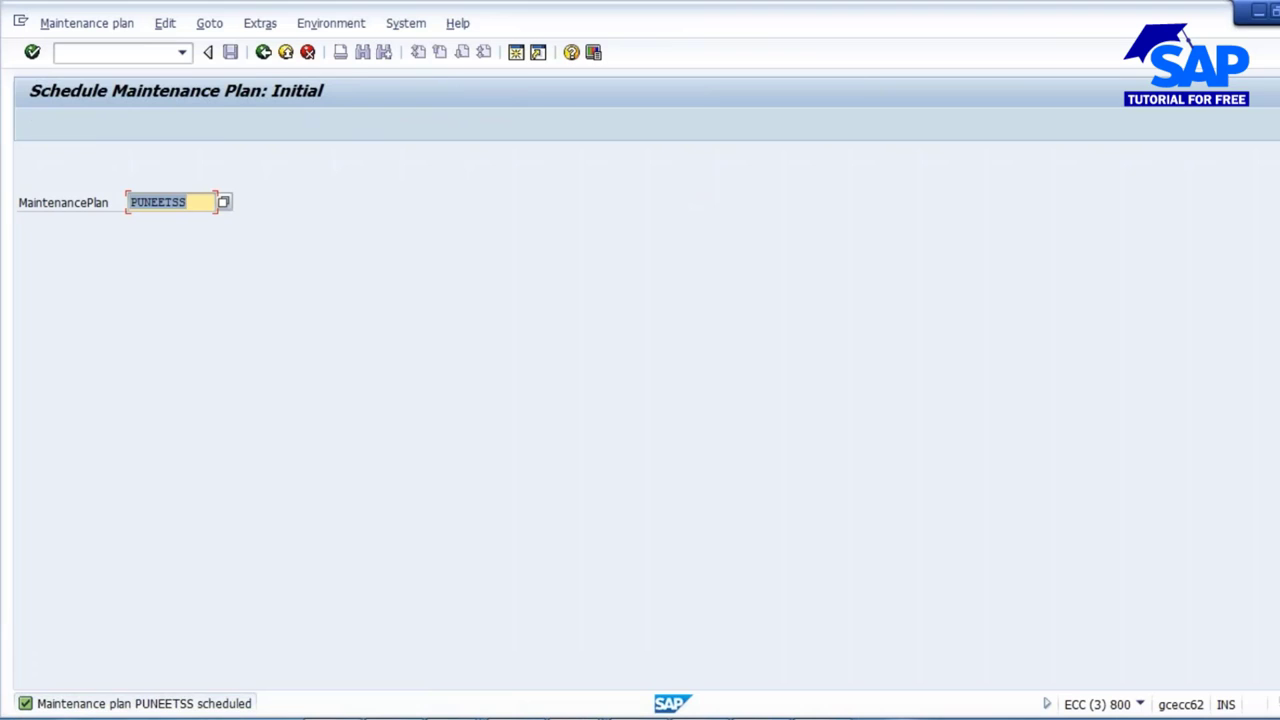
Switch to the number range groups session and start the inspection lot selection with transaction QA32.
mouse_move(594, 657)
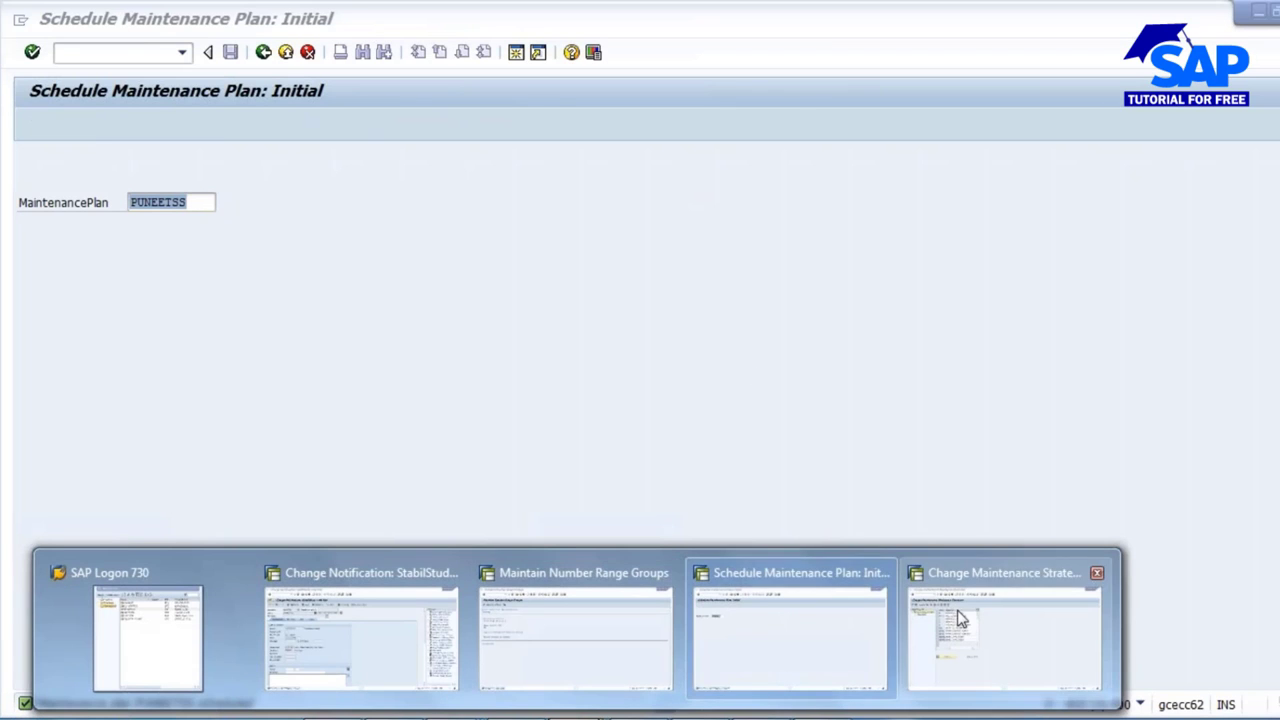
left_click(572, 617)
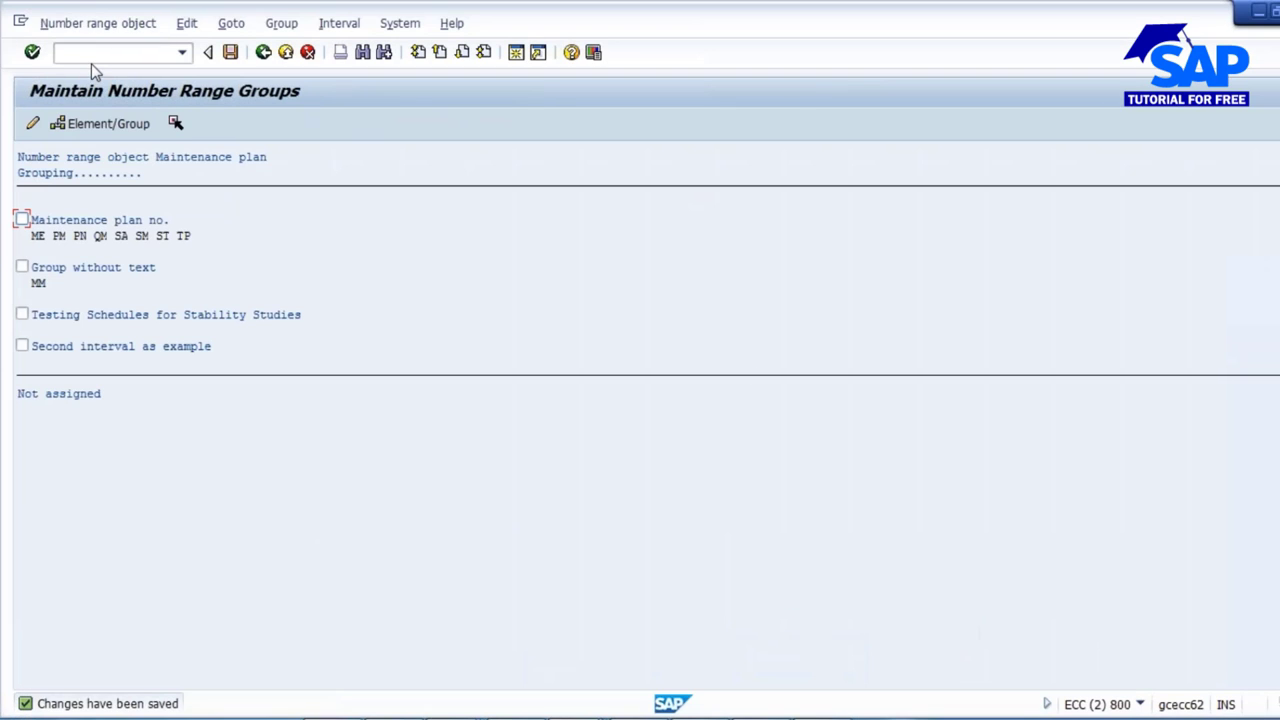
type("/NQA32")
key("Return")
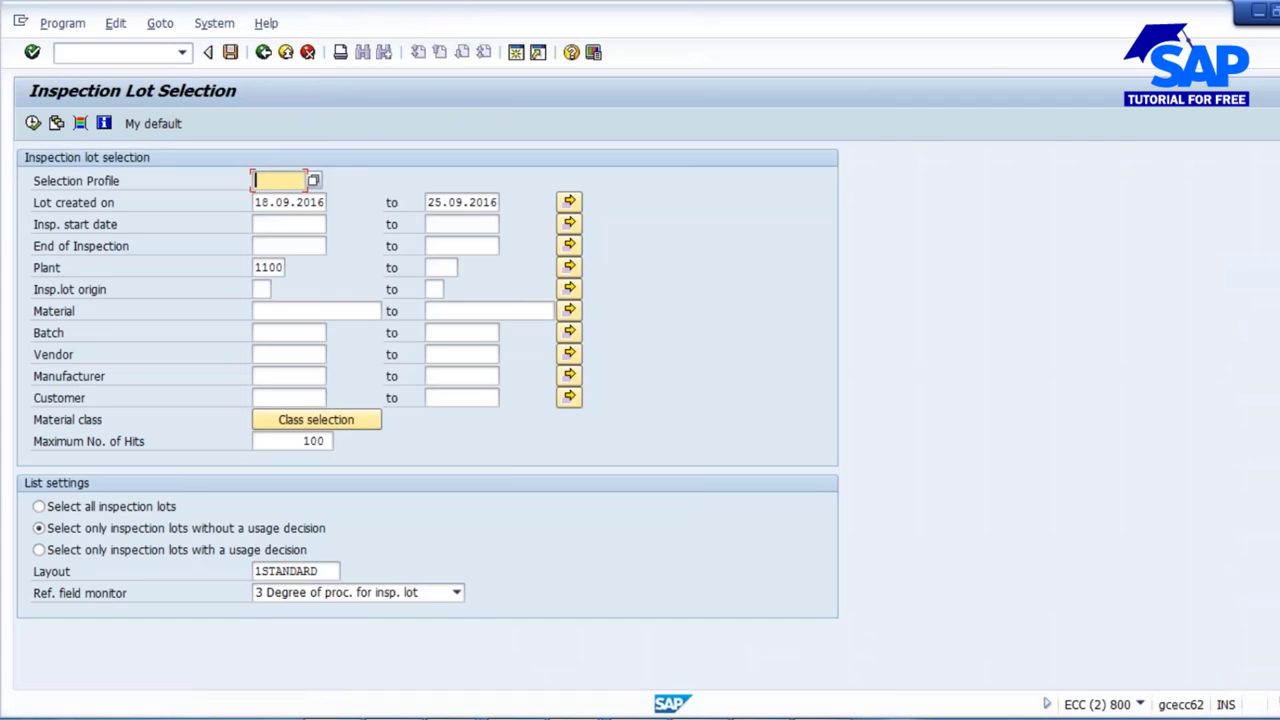
List all inspection lots created from 25.09.2016 to 25.09.2016 in plant 1100, regardless of usage decision.
left_click(262, 203)
key("Delete")
key("BackSpace")
type("25")
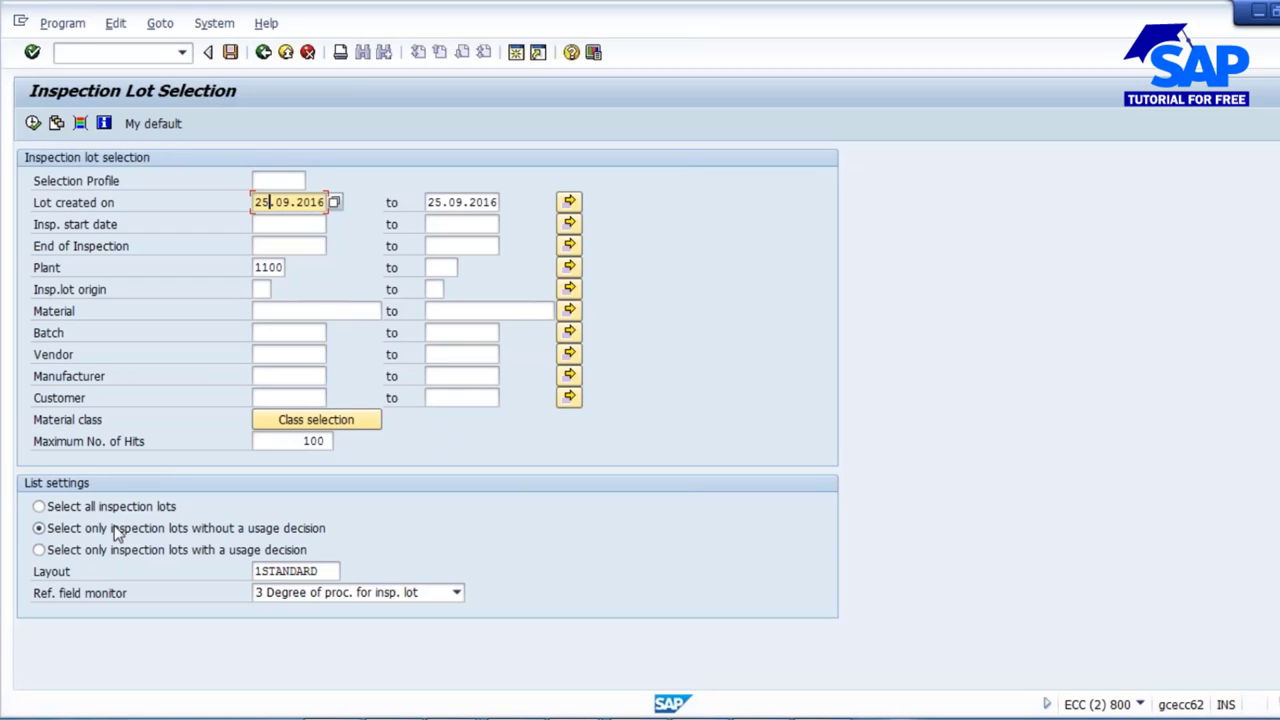
left_click(38, 507)
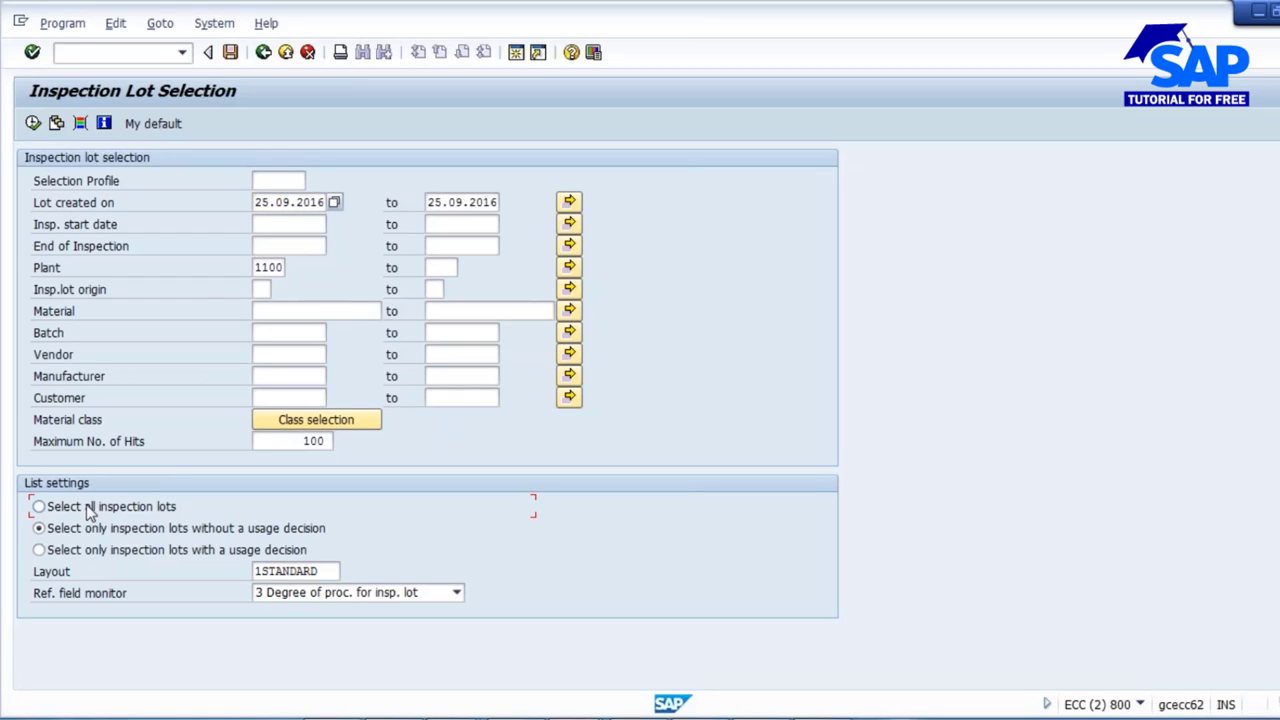
left_click(33, 123)
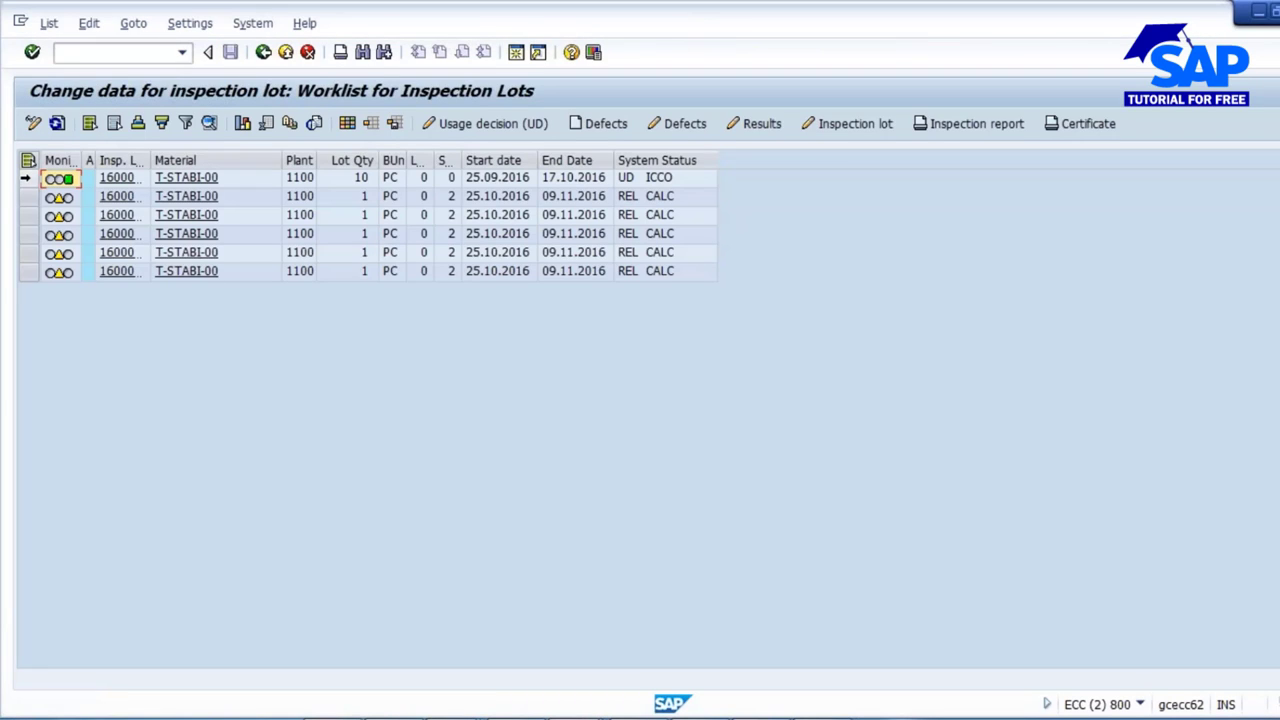
Widen the worklist's Inspection Lot column to show full lot numbers and examine the T-STABI-00 lots row by row.
left_click(27, 178)
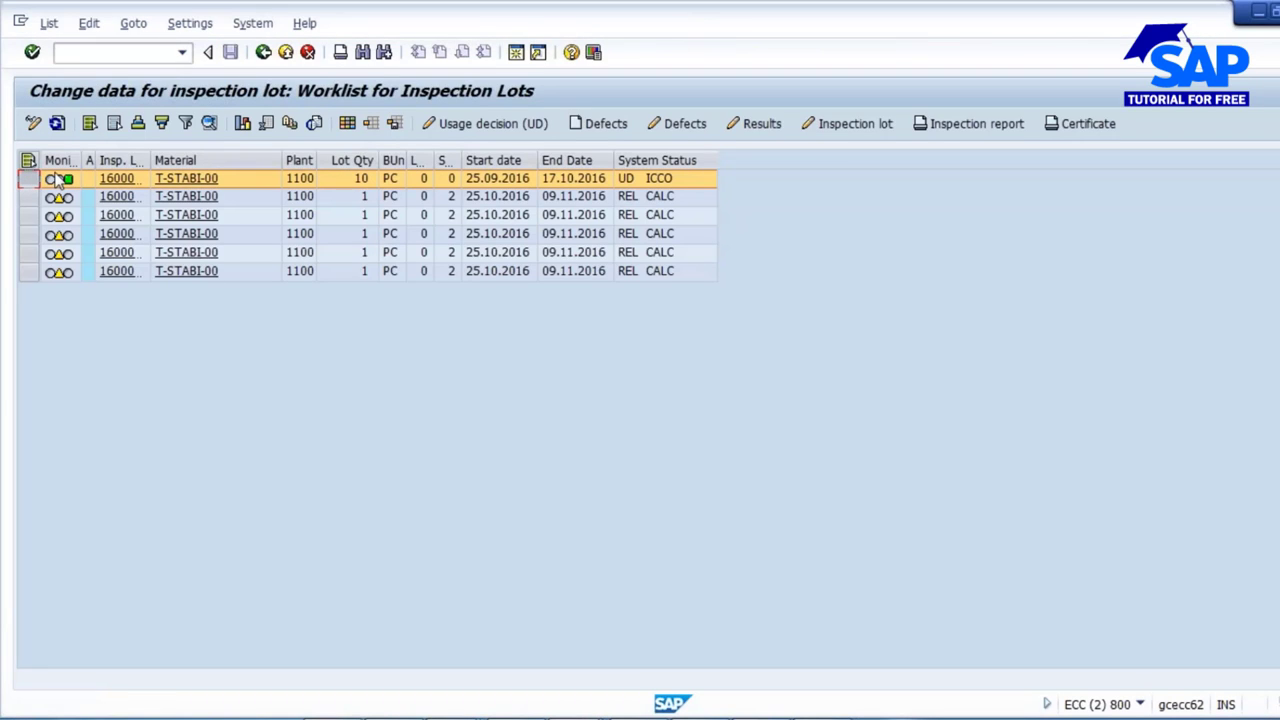
left_click_drag(150, 160, 191, 160)
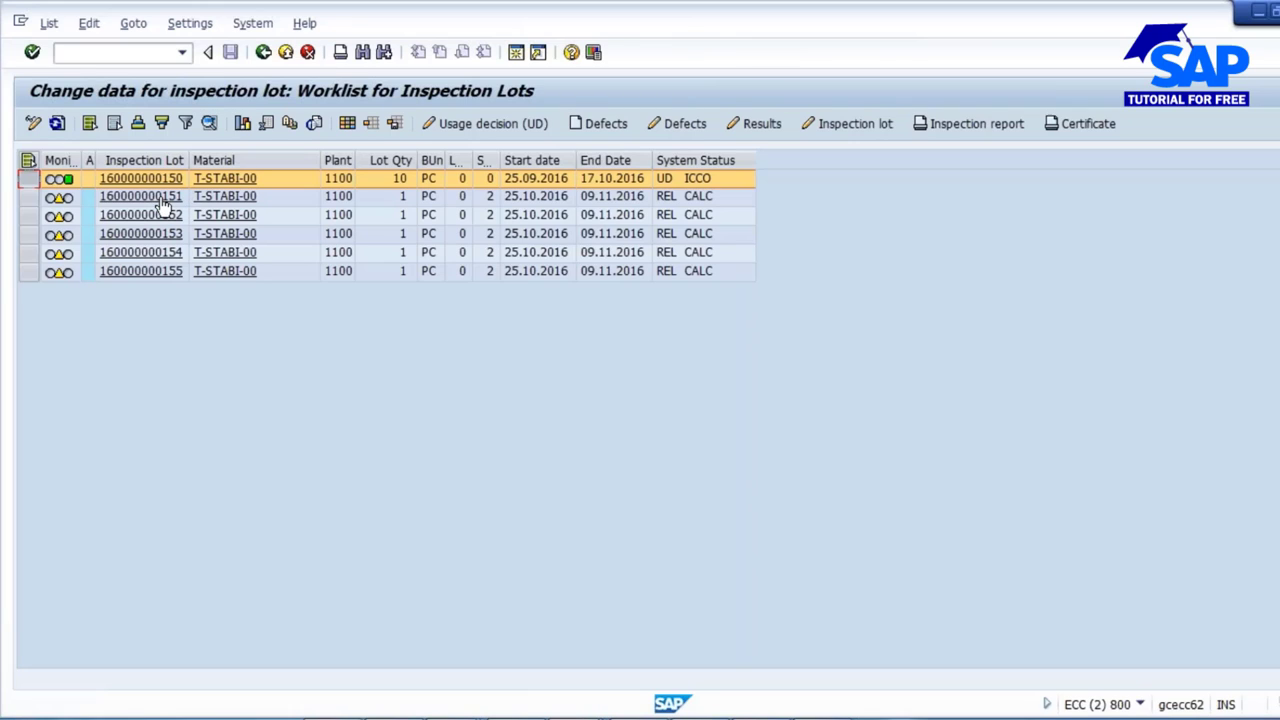
left_click(29, 196)
left_click(29, 214)
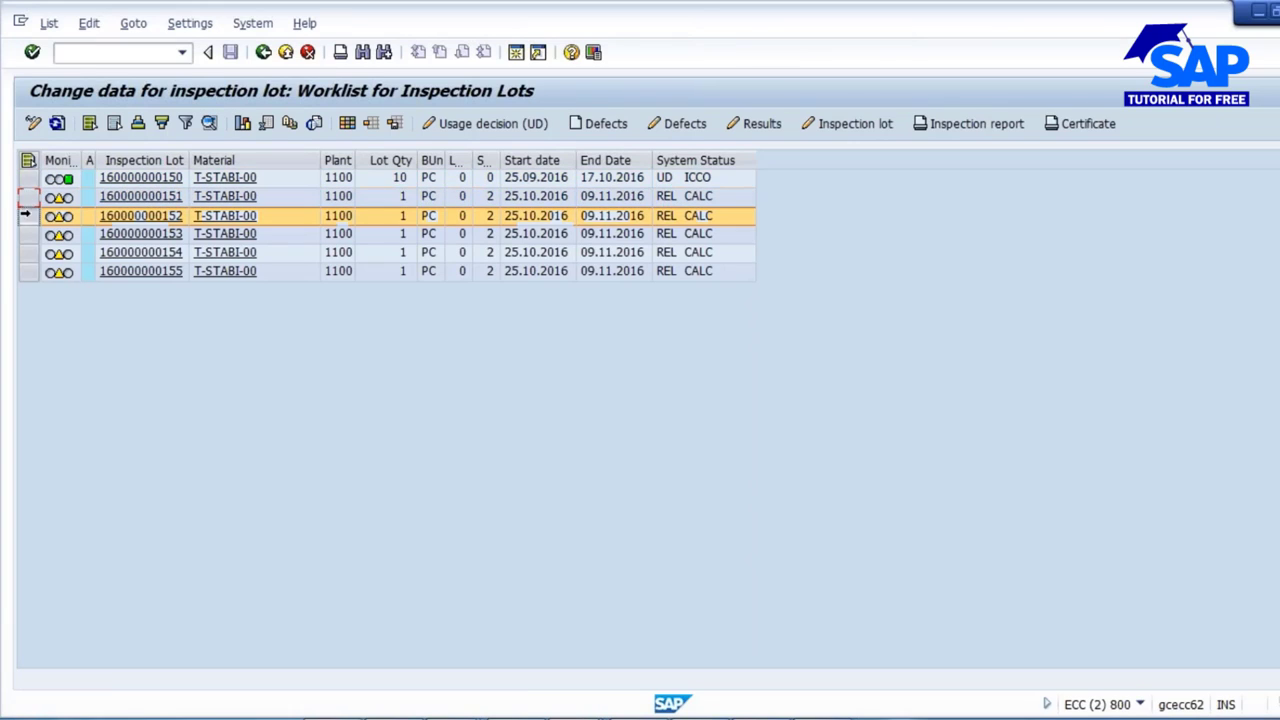
left_click(29, 233)
left_click(29, 252)
left_click(29, 271)
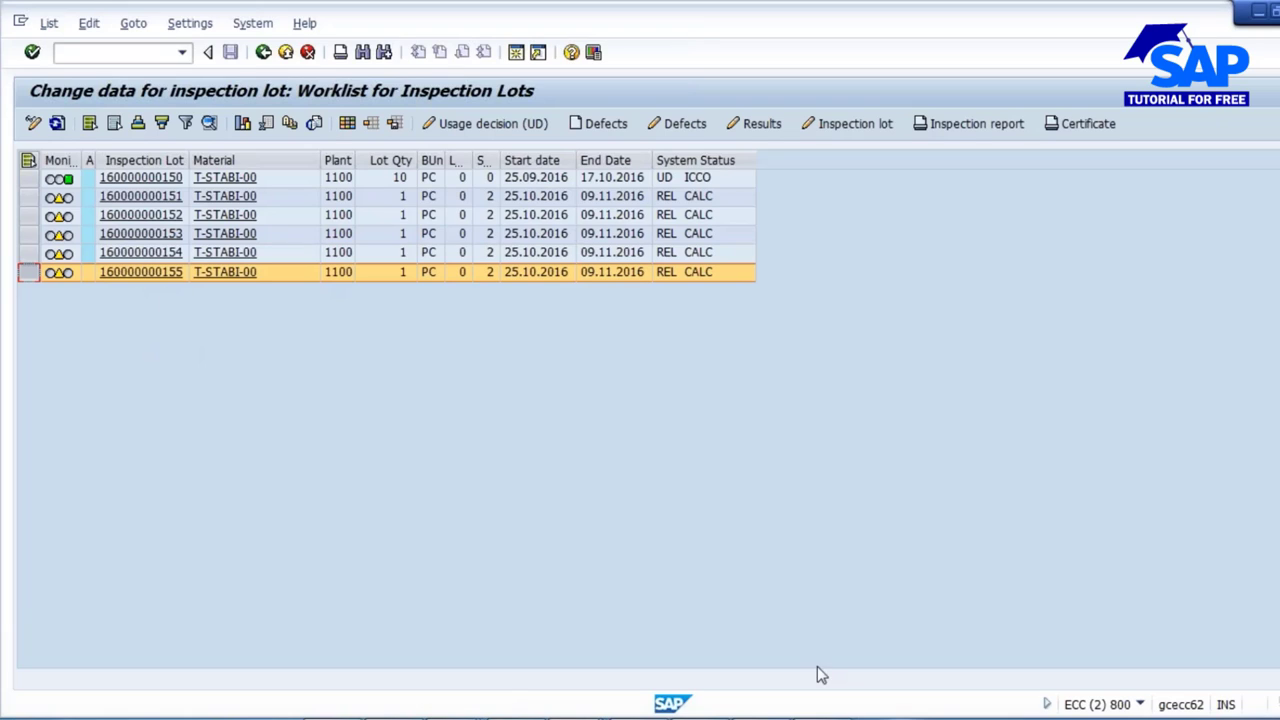
Switch to the Stability Studies presentation in PowerPoint to view the process slide.
key("alt+Tab")
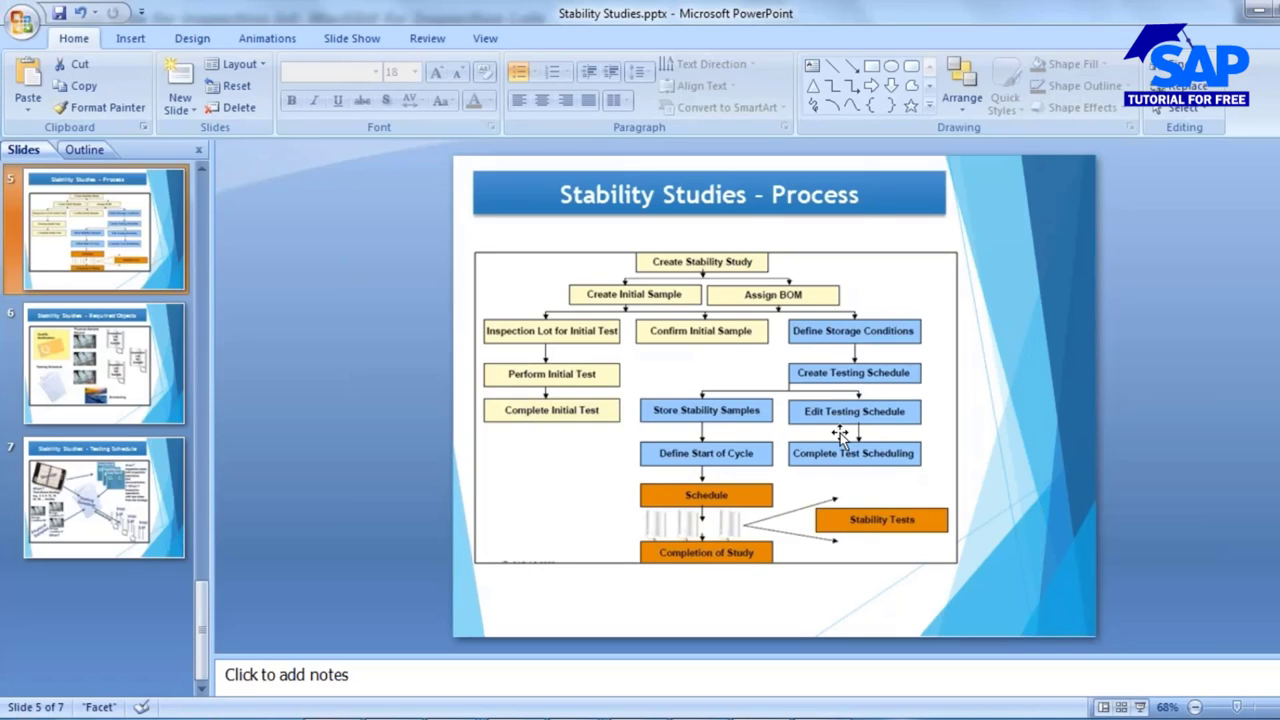